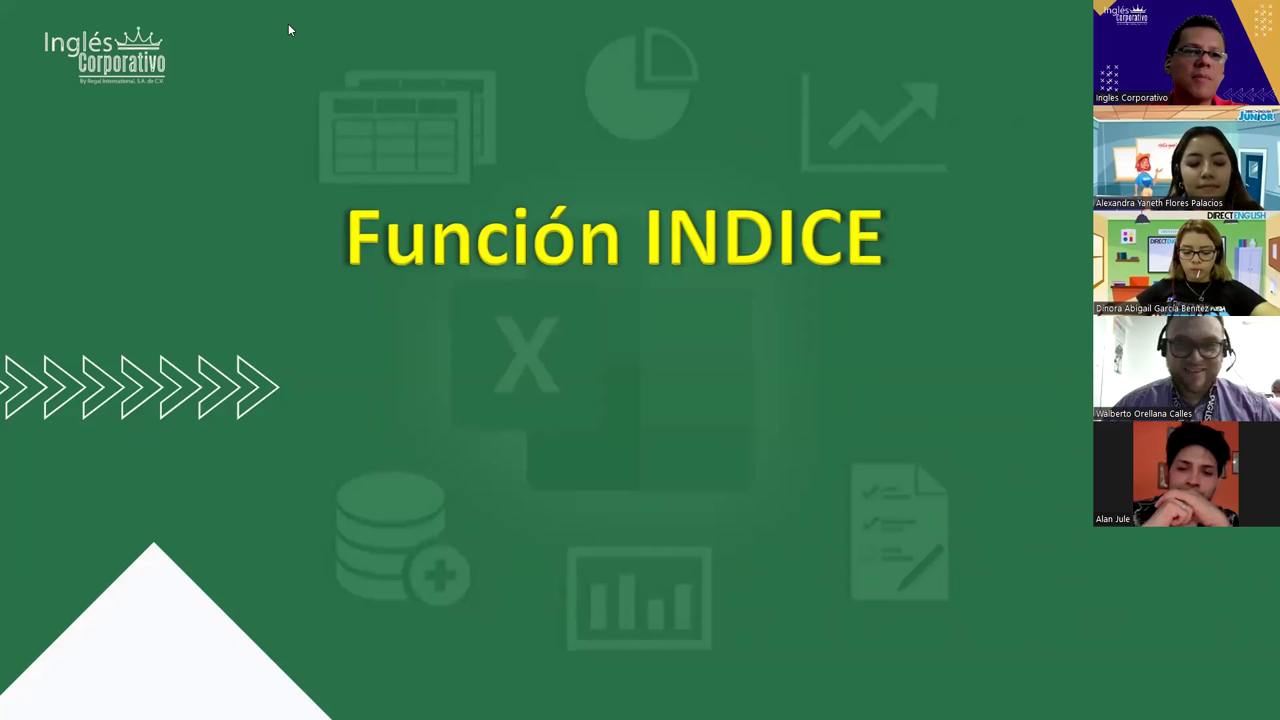
# Advance the slides to the Objetivo slide, then return to the Excel workbook.
pyautogui.click(863, 435)
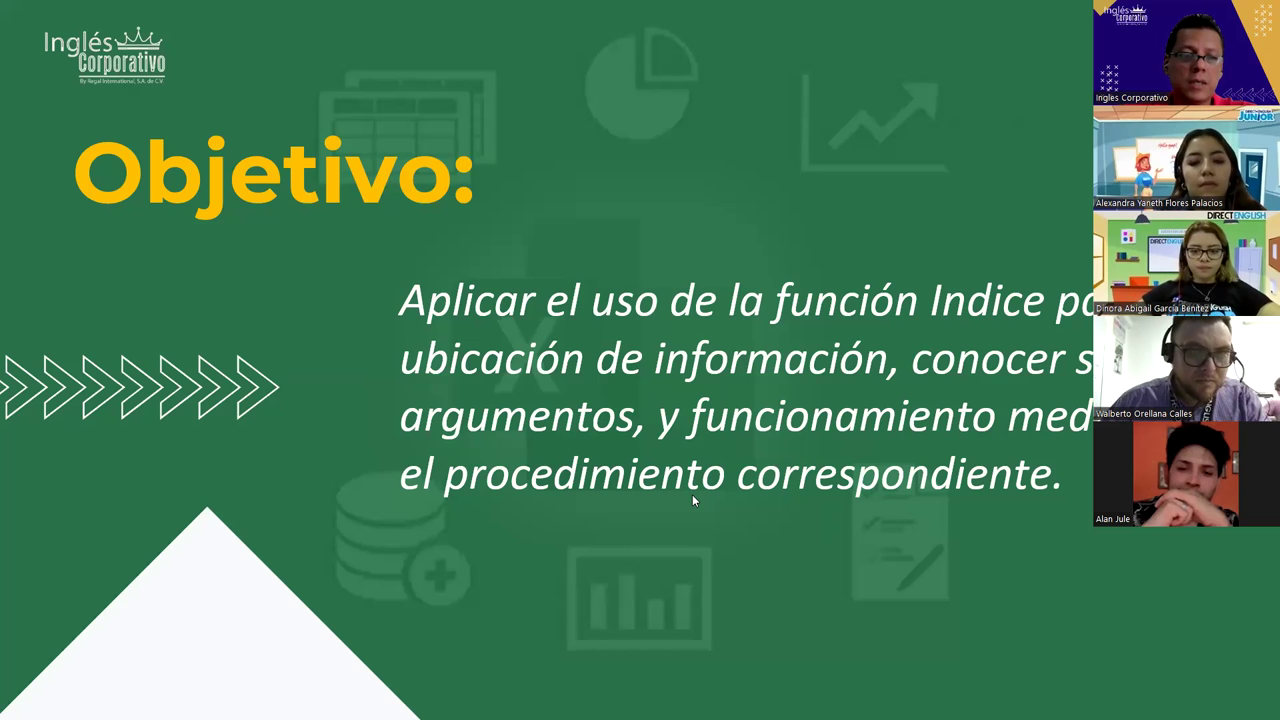
pyautogui.hotkey('alt', 'Tab')
# Display the BuscarH_02 sheet with the Sucursal data table and select answer cell E12.
pyautogui.click(260, 692)
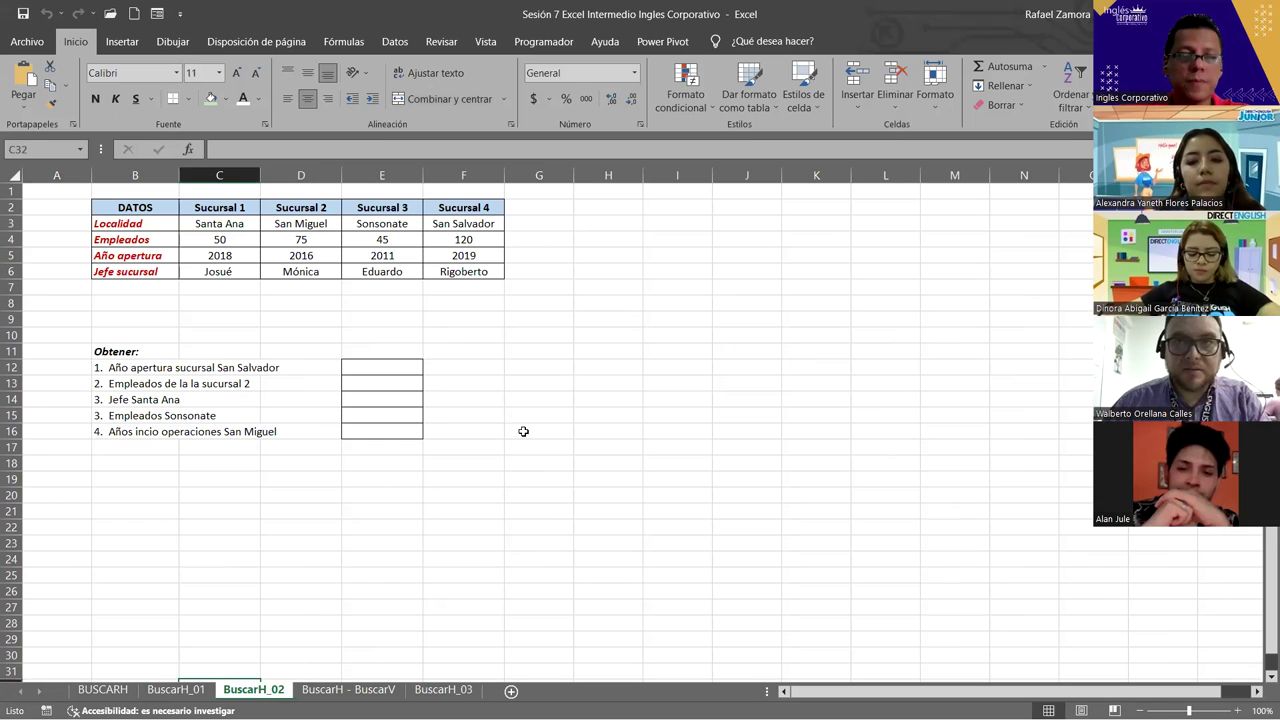
pyautogui.keyDown('ctrl'); pyautogui.scroll(2, 431, 416); pyautogui.keyUp('ctrl')
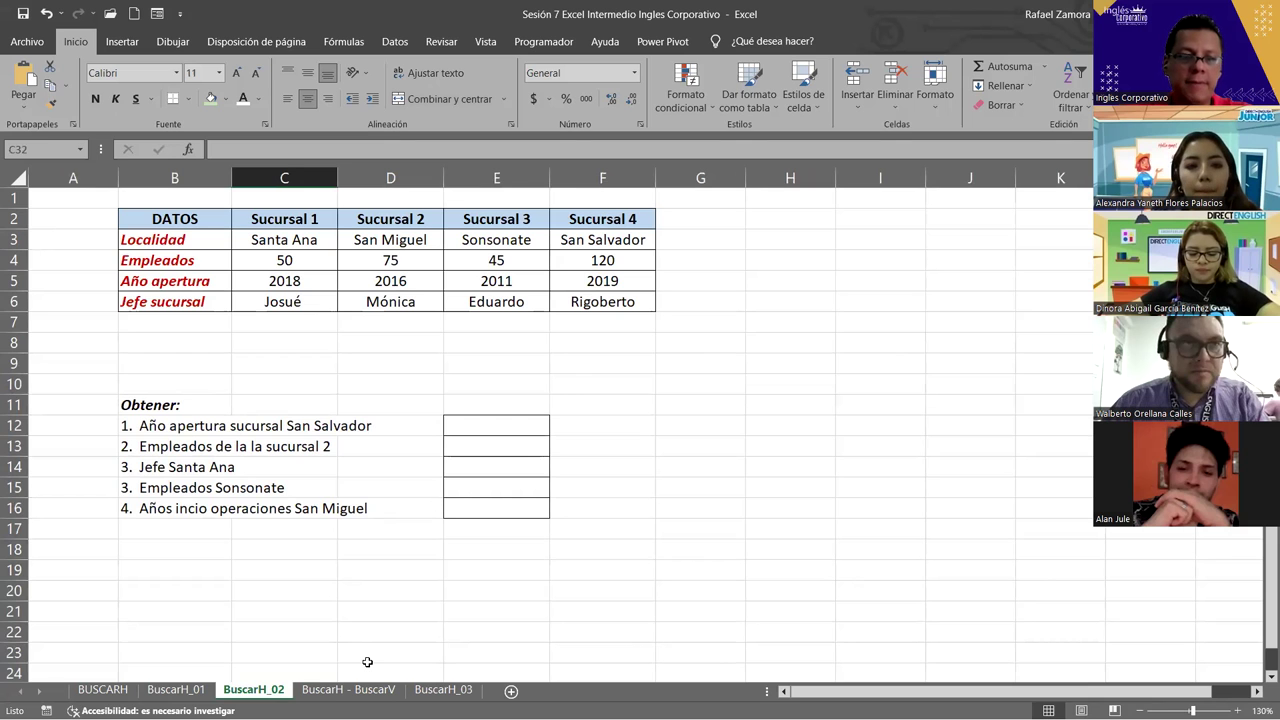
pyautogui.click(437, 690)
pyautogui.hotkey('ctrl', 'pageup')
pyautogui.hotkey('ctrl', 'pageup')
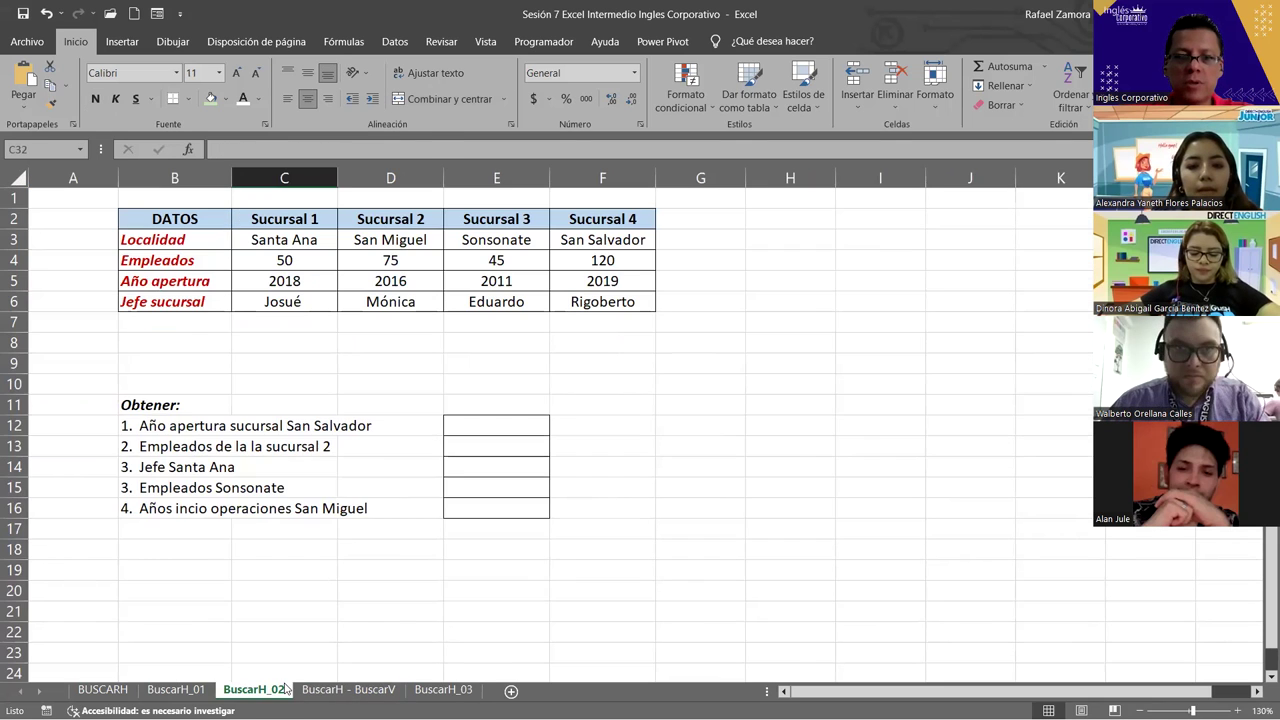
pyautogui.hotkey('ctrl', 'pagedown')
pyautogui.click(437, 690)
pyautogui.click(258, 690)
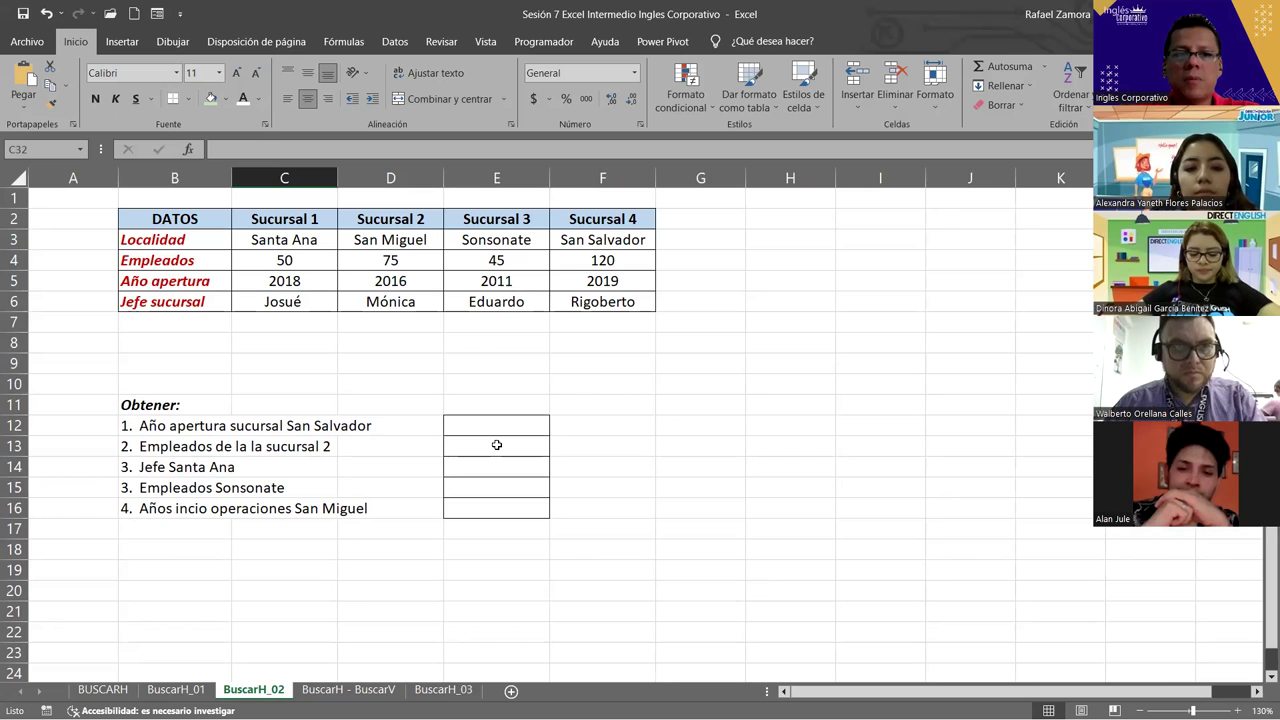
pyautogui.click(480, 424)
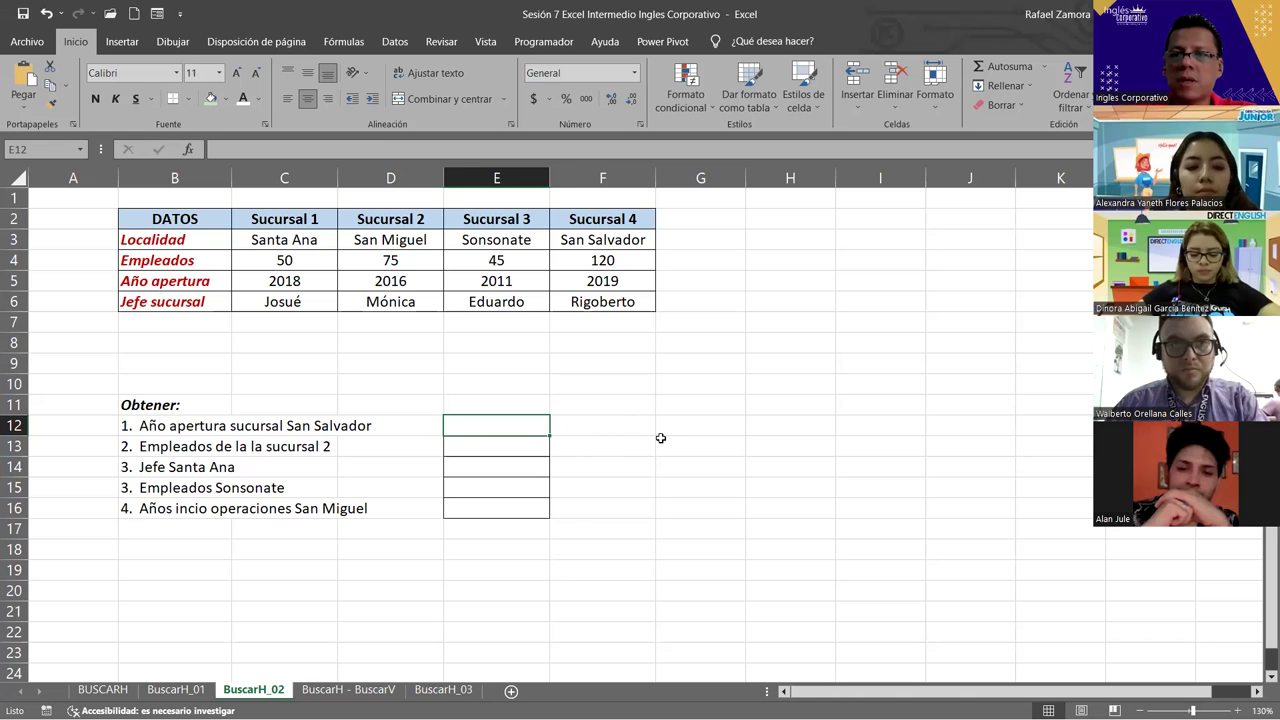
# Start a BUSCARH formula in cell E12.
pyautogui.click(622, 468)
pyautogui.click(508, 410)
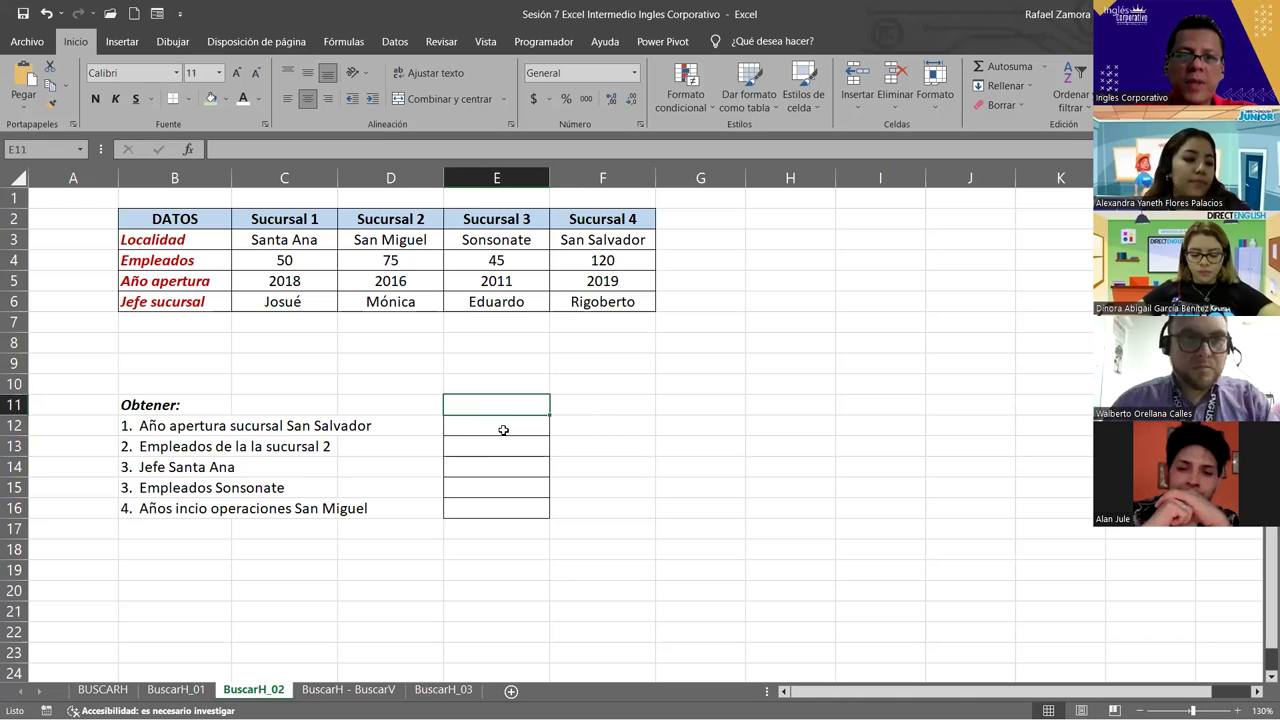
pyautogui.click(503, 427)
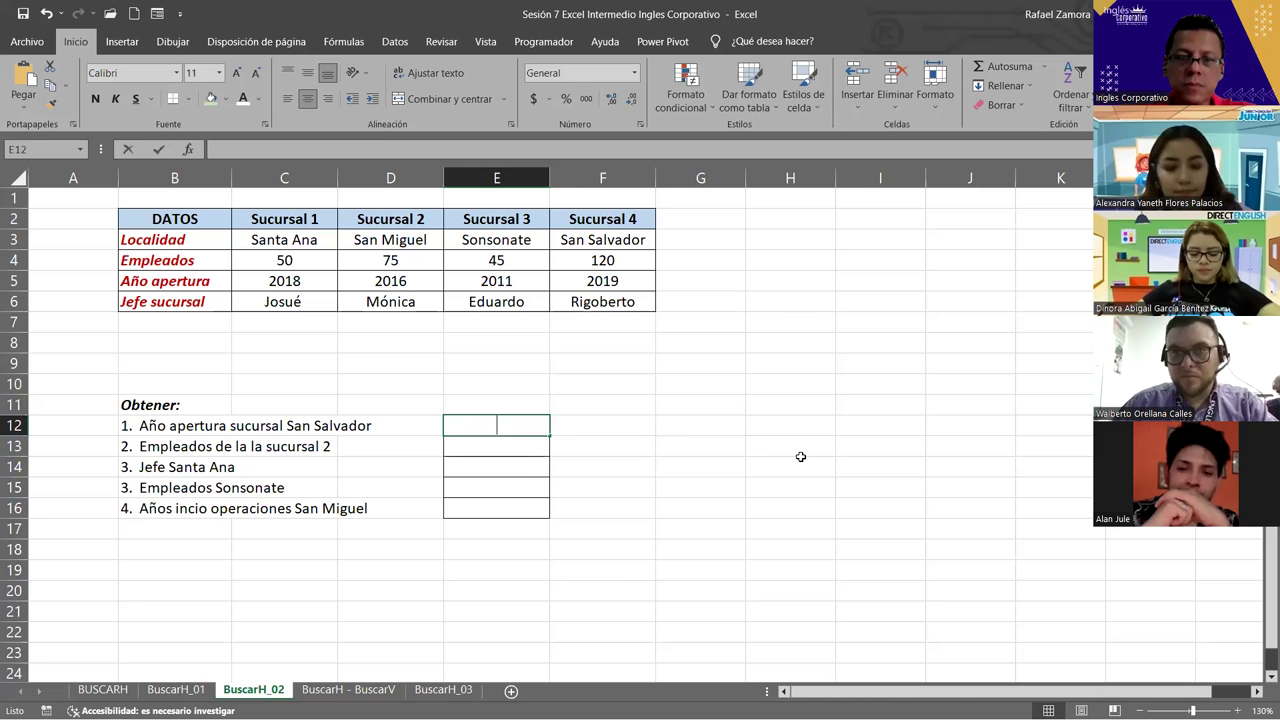
pyautogui.write('=')
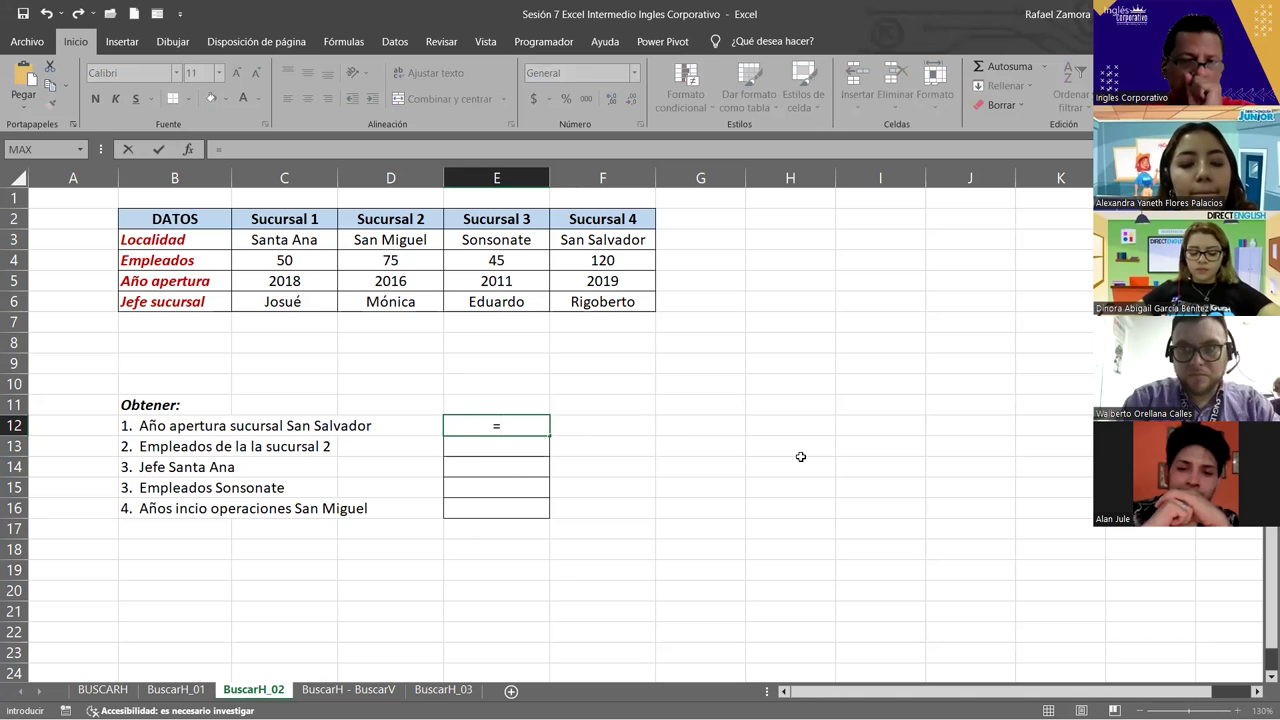
pyautogui.write('b')
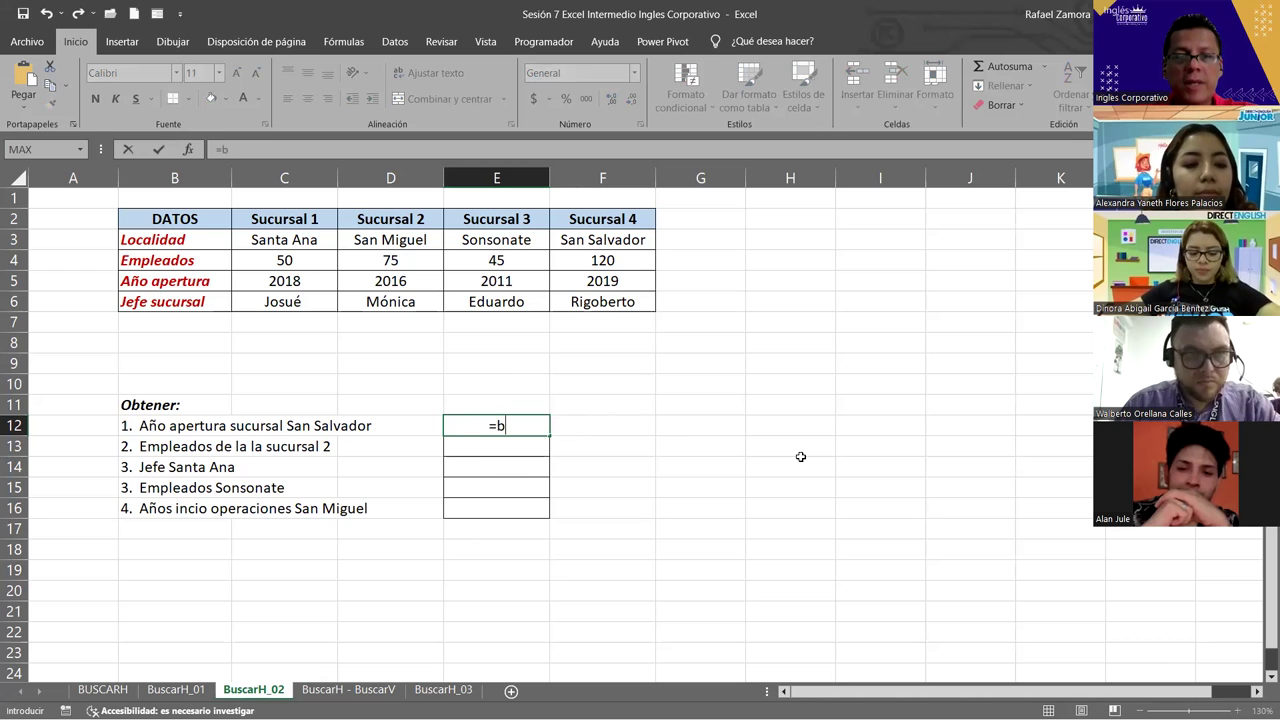
pyautogui.write('uscar')
pyautogui.press('Down')
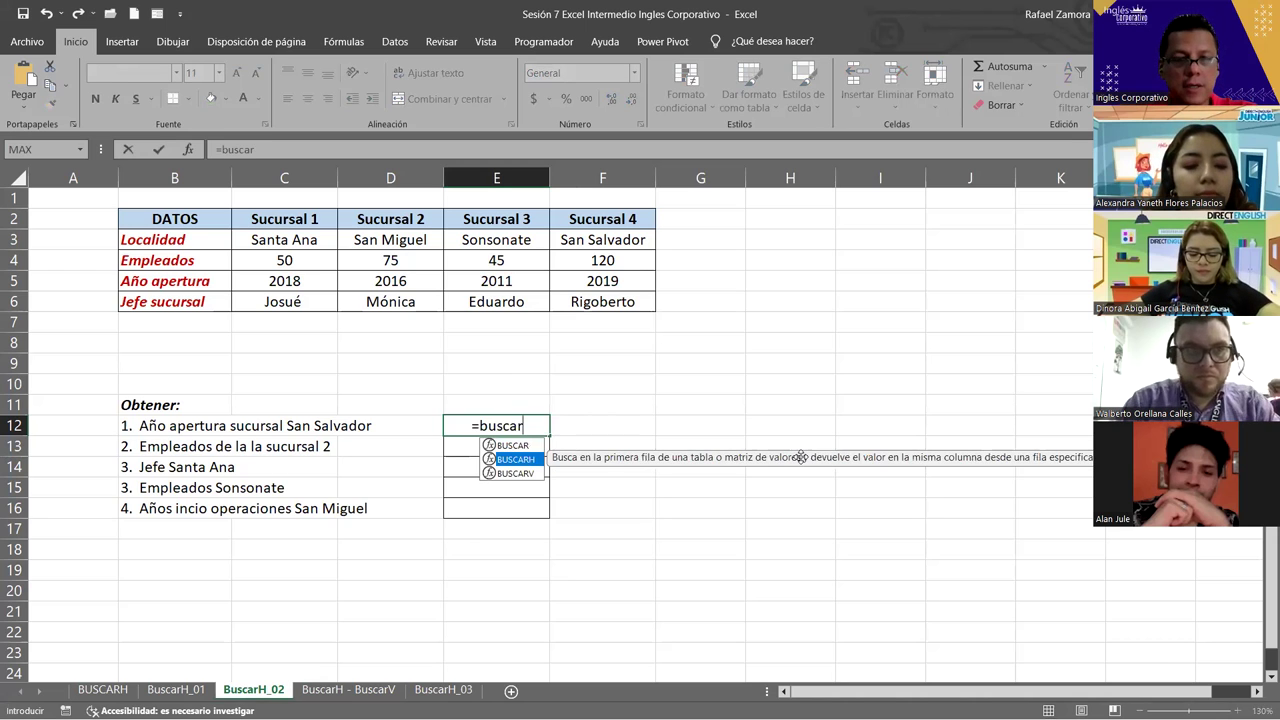
pyautogui.press('Tab')
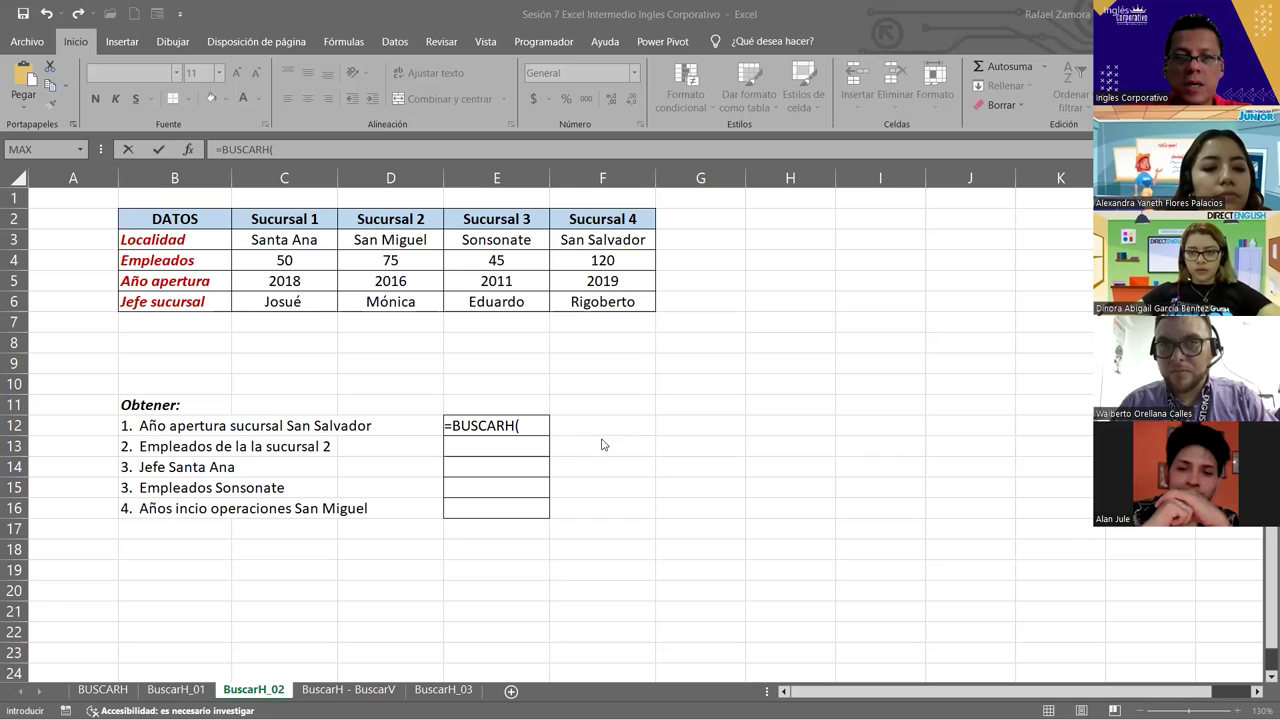
# Complete it as =BUSCARH("Sucursal 4",C2:F6,4,0), returning 2019 for San Salvador.
pyautogui.click(537, 428)
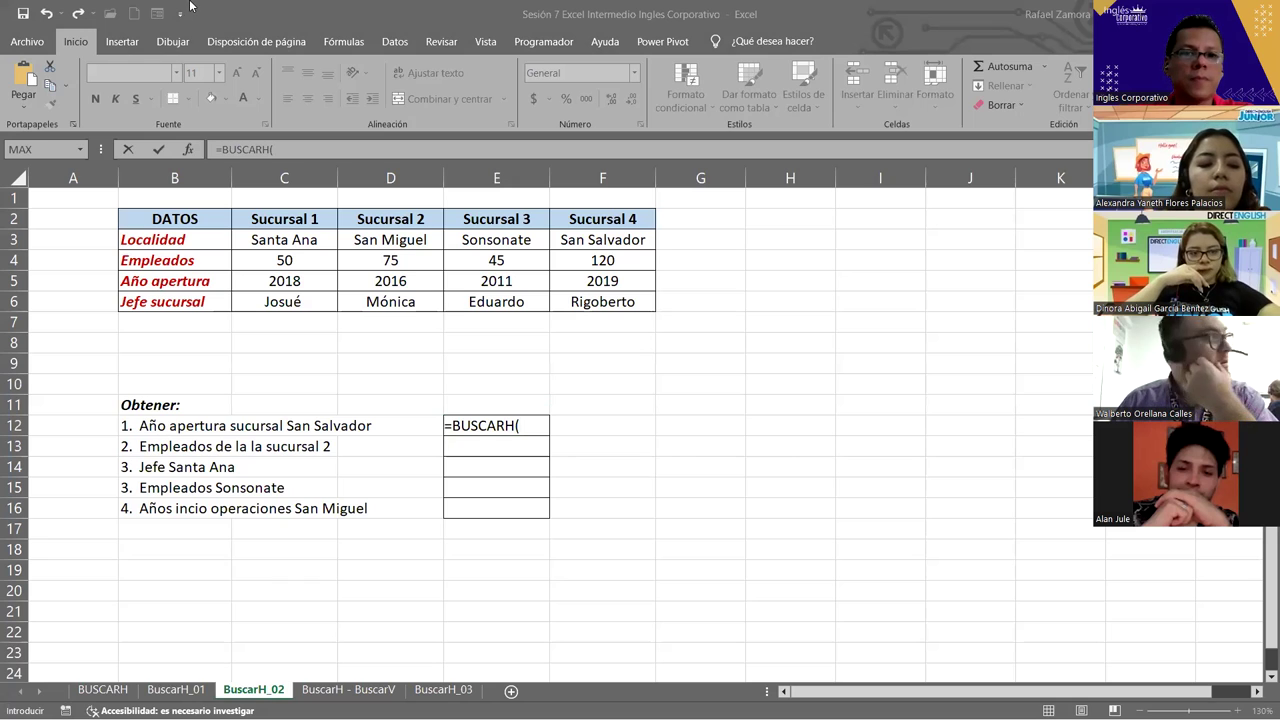
pyautogui.click(526, 428)
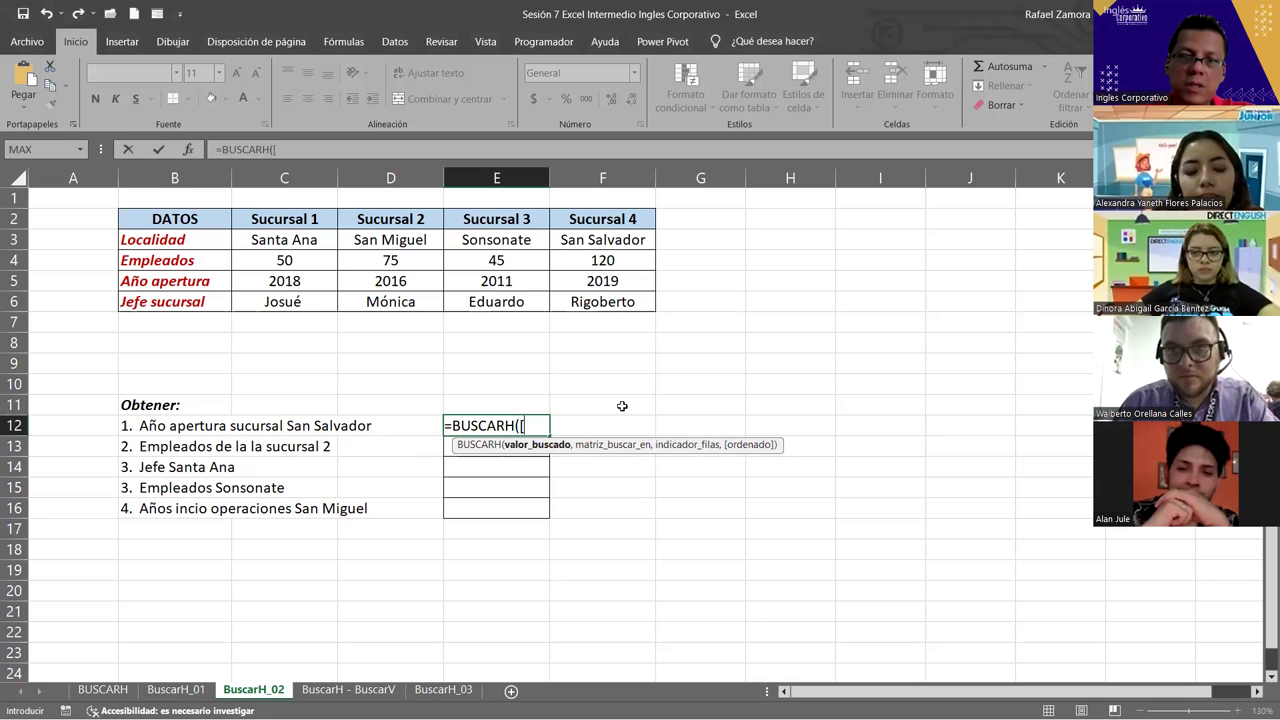
pyautogui.write('"')
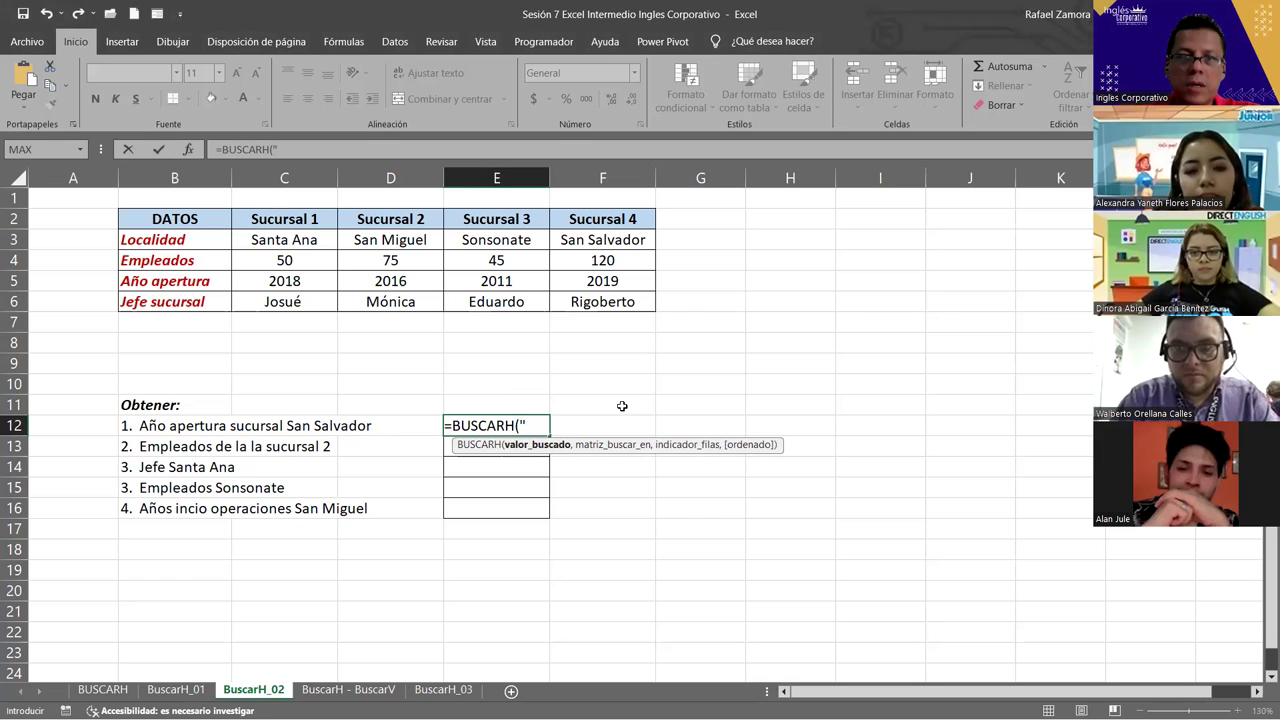
pyautogui.write('San Salvador"')
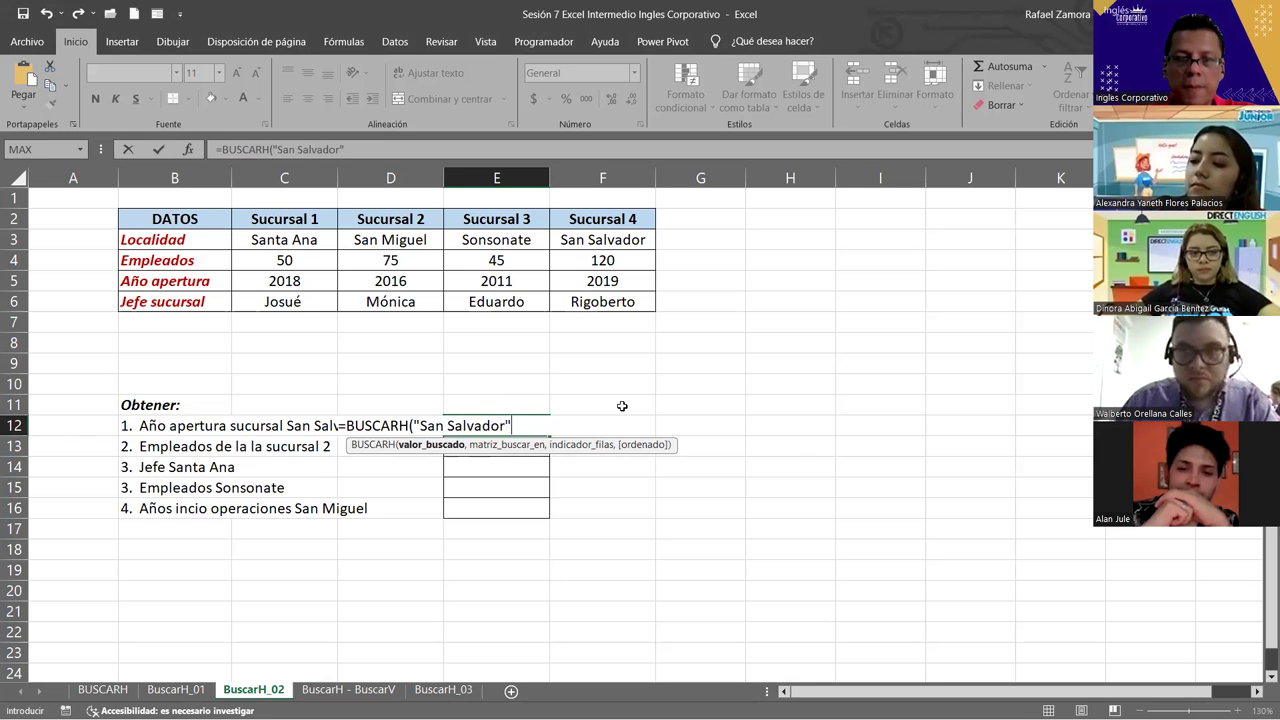
pyautogui.write(',')
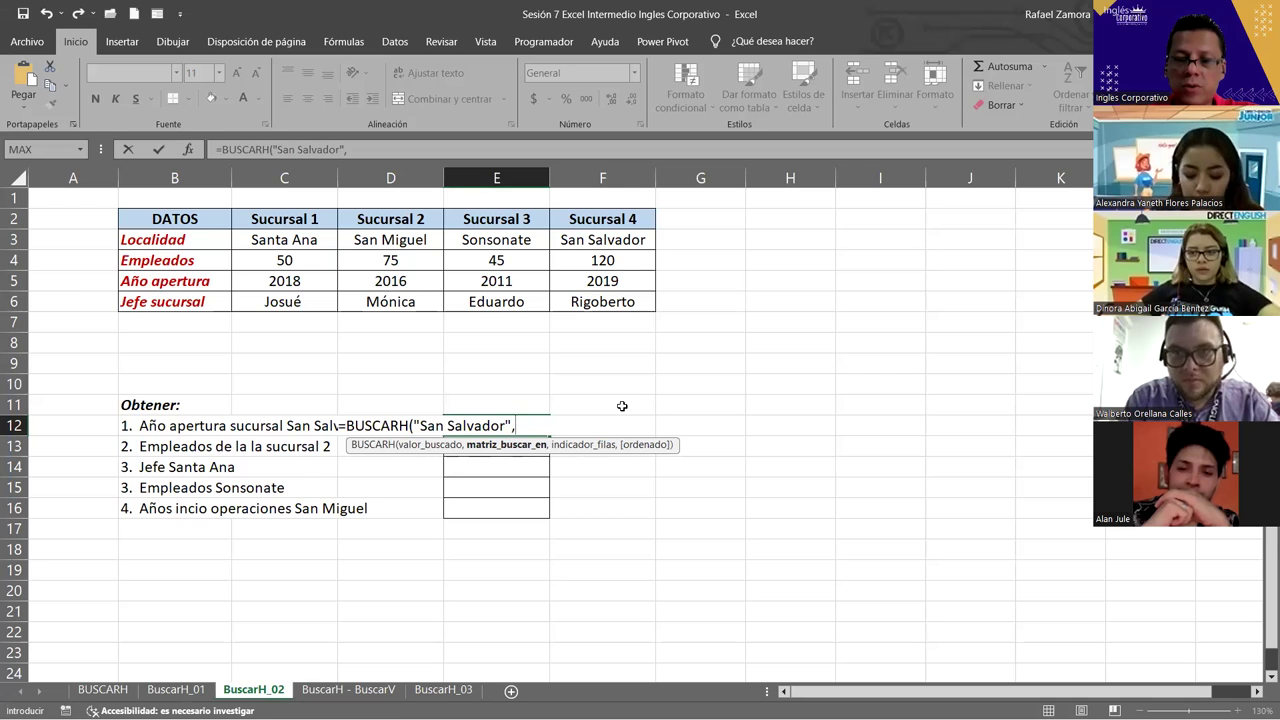
pyautogui.press('BackSpace')
pyautogui.press('BackSpace')
pyautogui.press('BackSpace')
pyautogui.press('BackSpace')
pyautogui.press('BackSpace')
pyautogui.press('BackSpace')
pyautogui.press('BackSpace')
pyautogui.press('BackSpace')
pyautogui.press('BackSpace')
pyautogui.press('BackSpace')
pyautogui.write('ursal 4"')
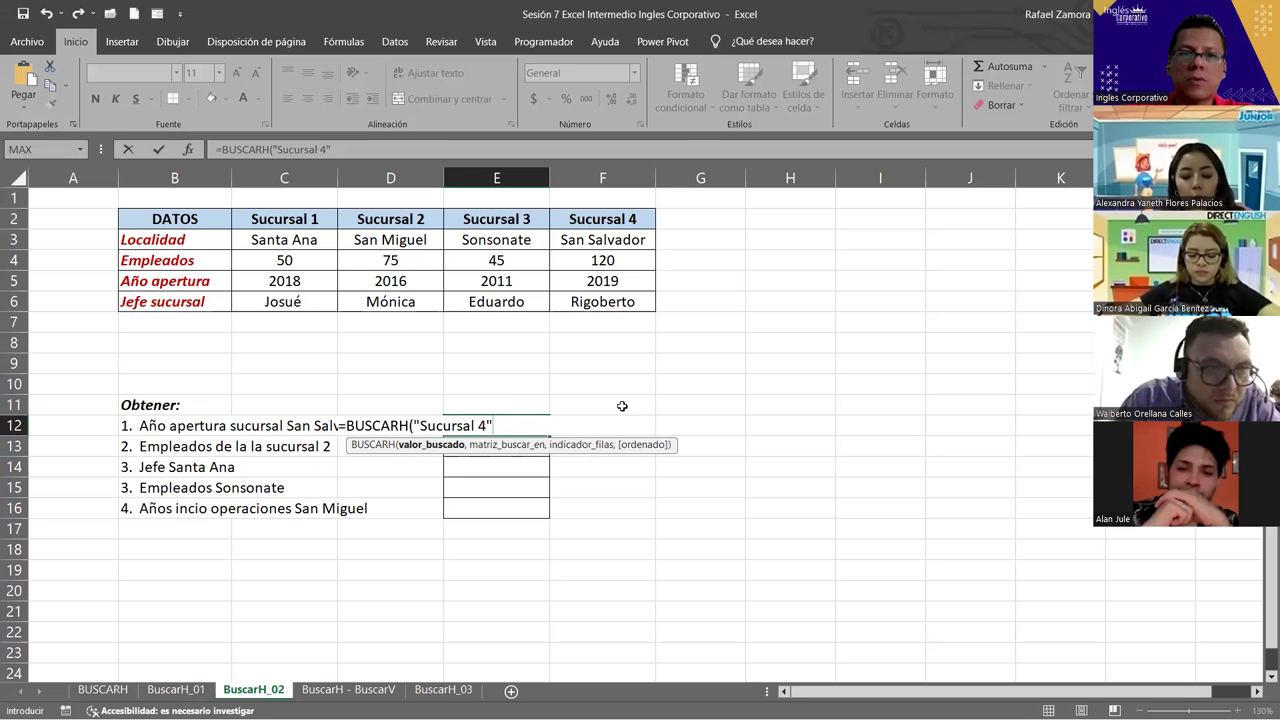
pyautogui.write(',')
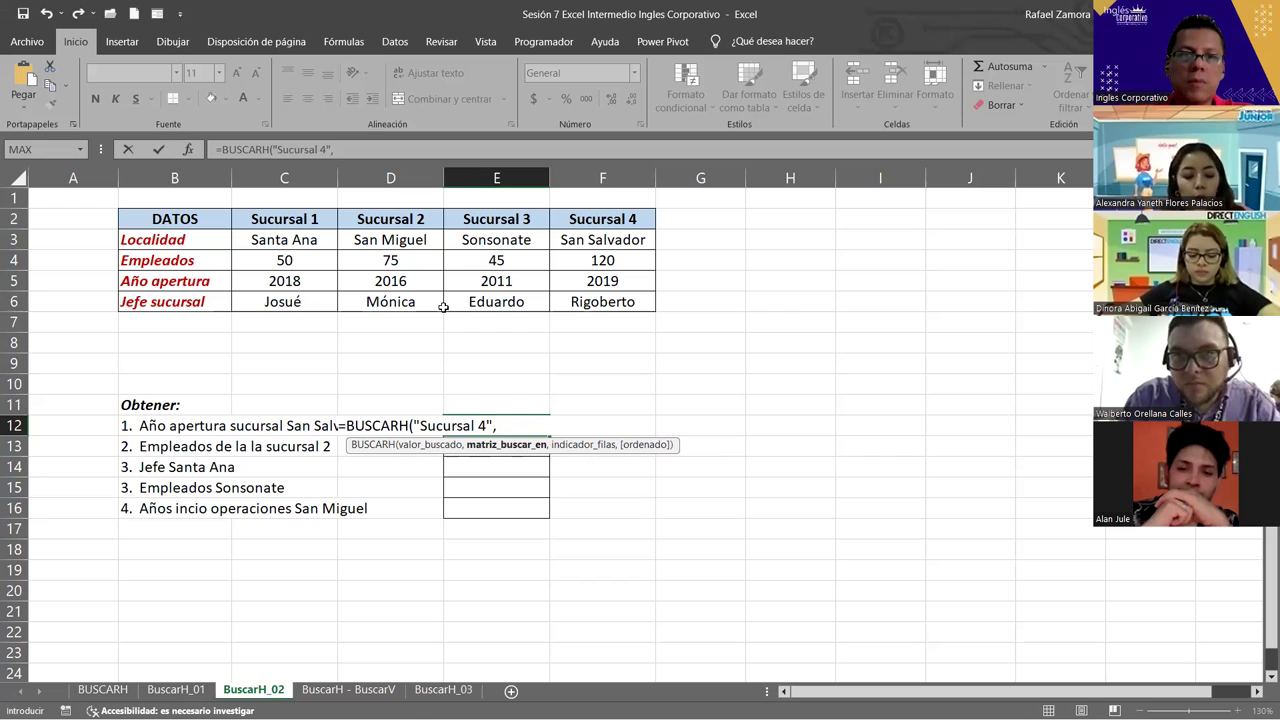
pyautogui.moveTo(290, 218)
pyautogui.mouseDown()
pyautogui.moveTo(566, 267)
pyautogui.moveTo(643, 300)
pyautogui.mouseUp()
pyautogui.write(',')
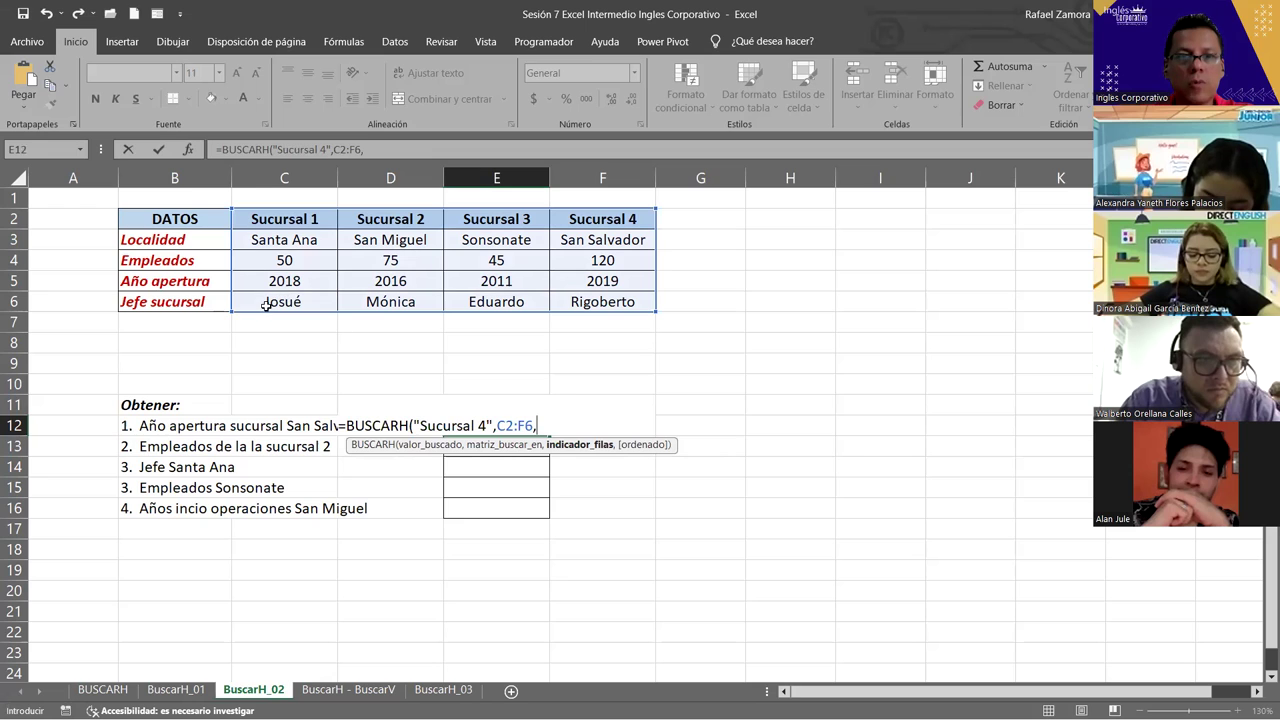
pyautogui.write('4')
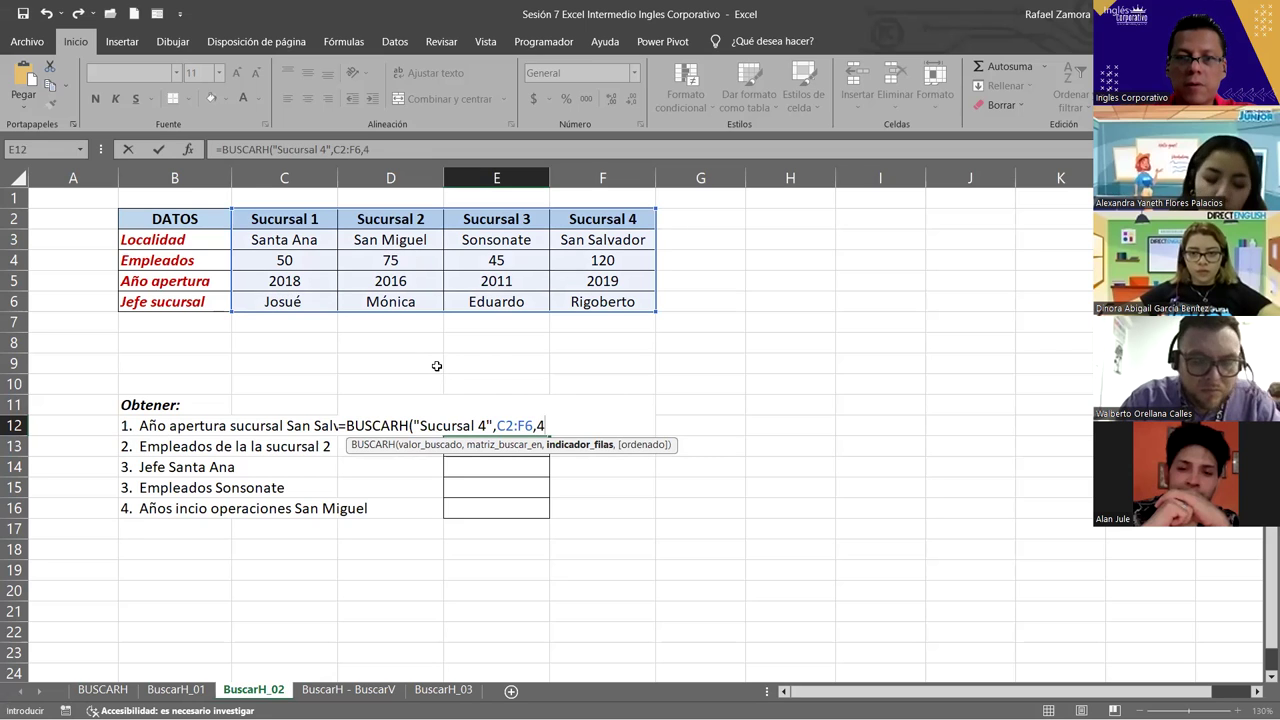
pyautogui.write(',0')
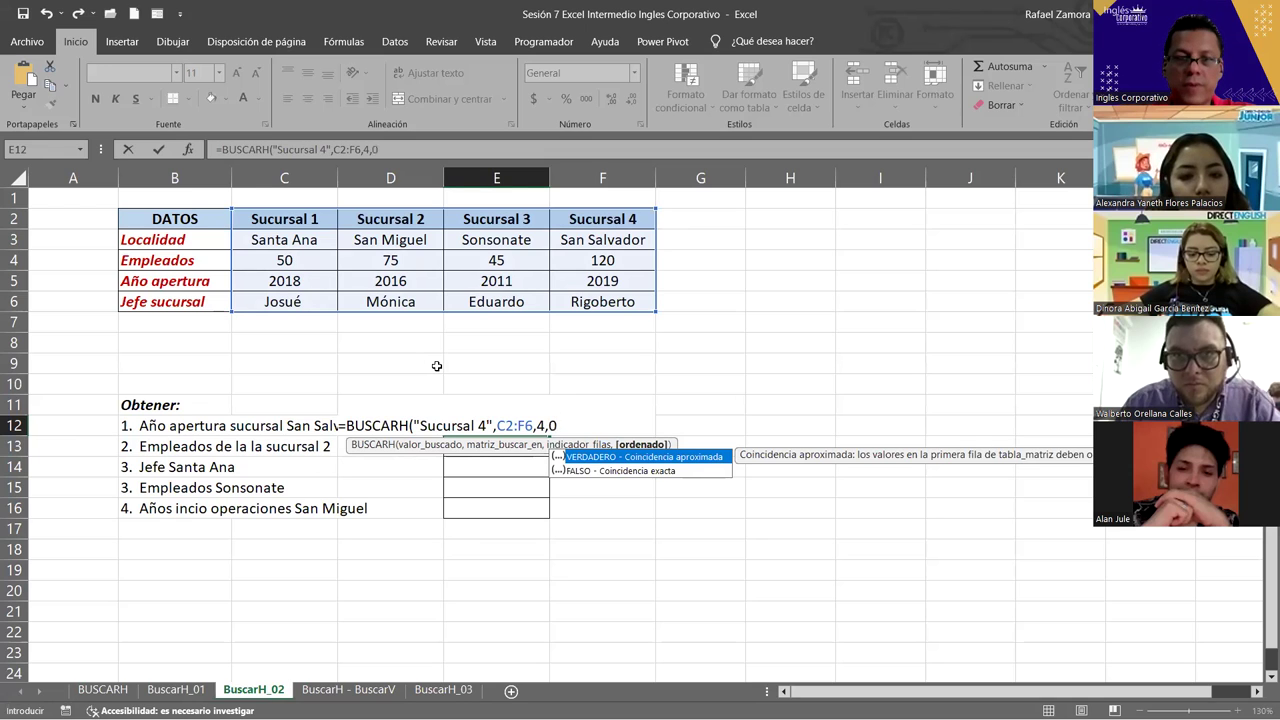
pyautogui.press('Return')
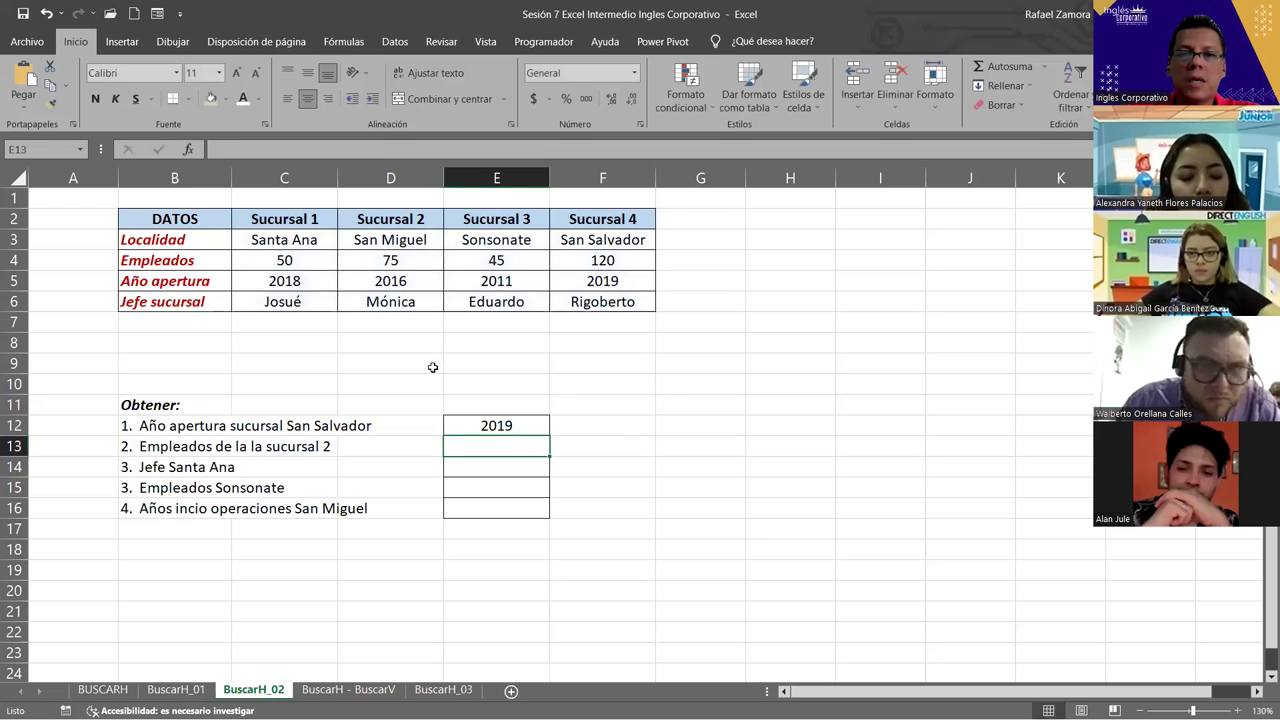
# In E13 enter =BUSCARH(D2,C2:F6,3,0), returning 75 employees for Sucursal 2.
pyautogui.click(523, 429)
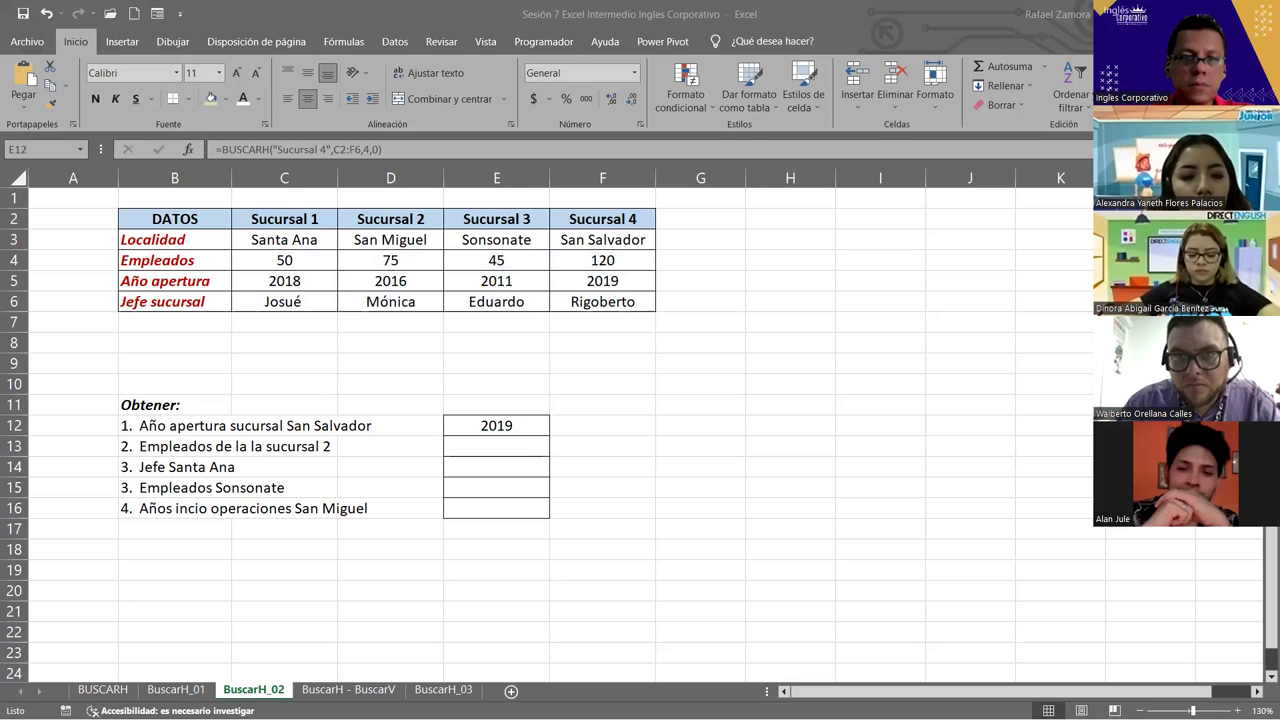
pyautogui.click(518, 446)
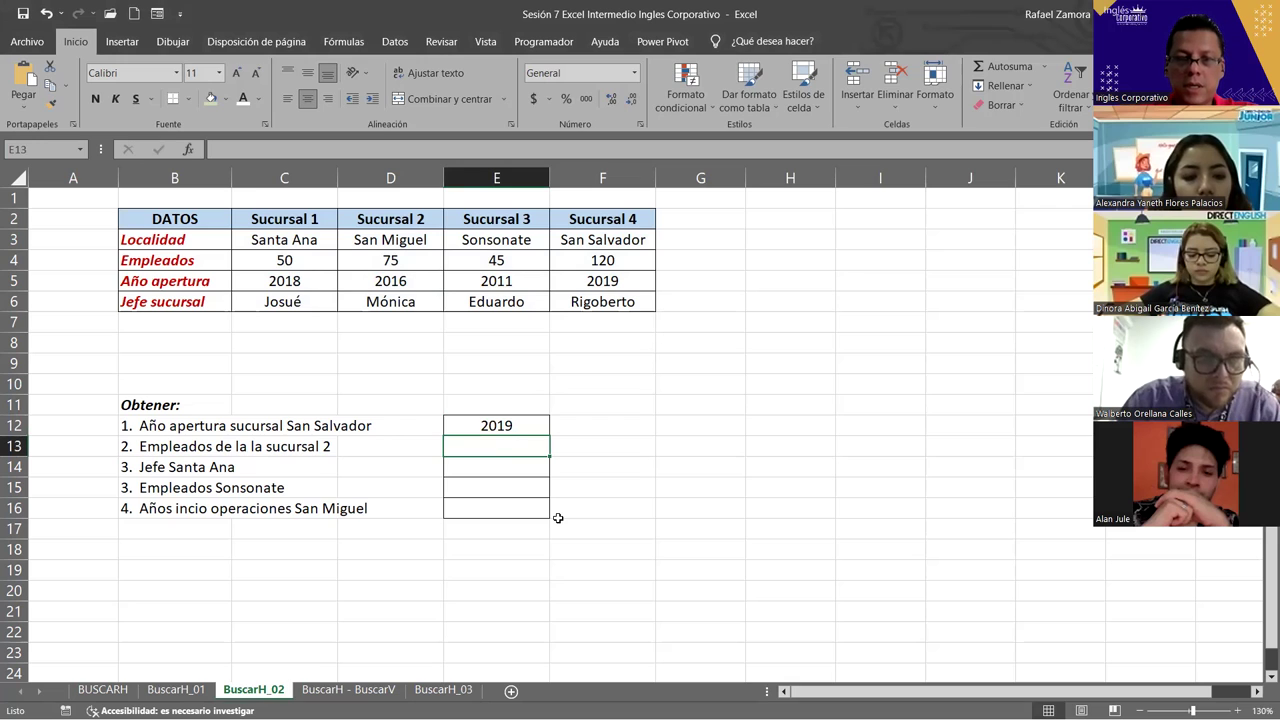
pyautogui.write('=')
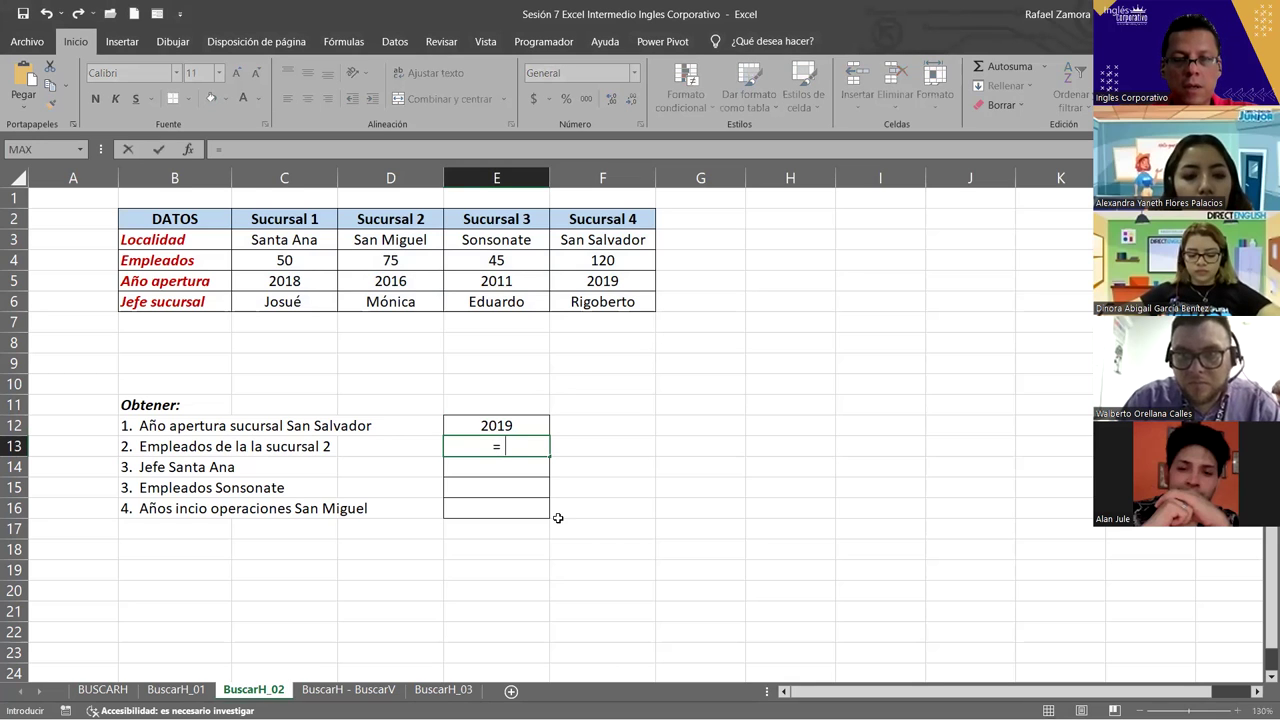
pyautogui.write('buscar')
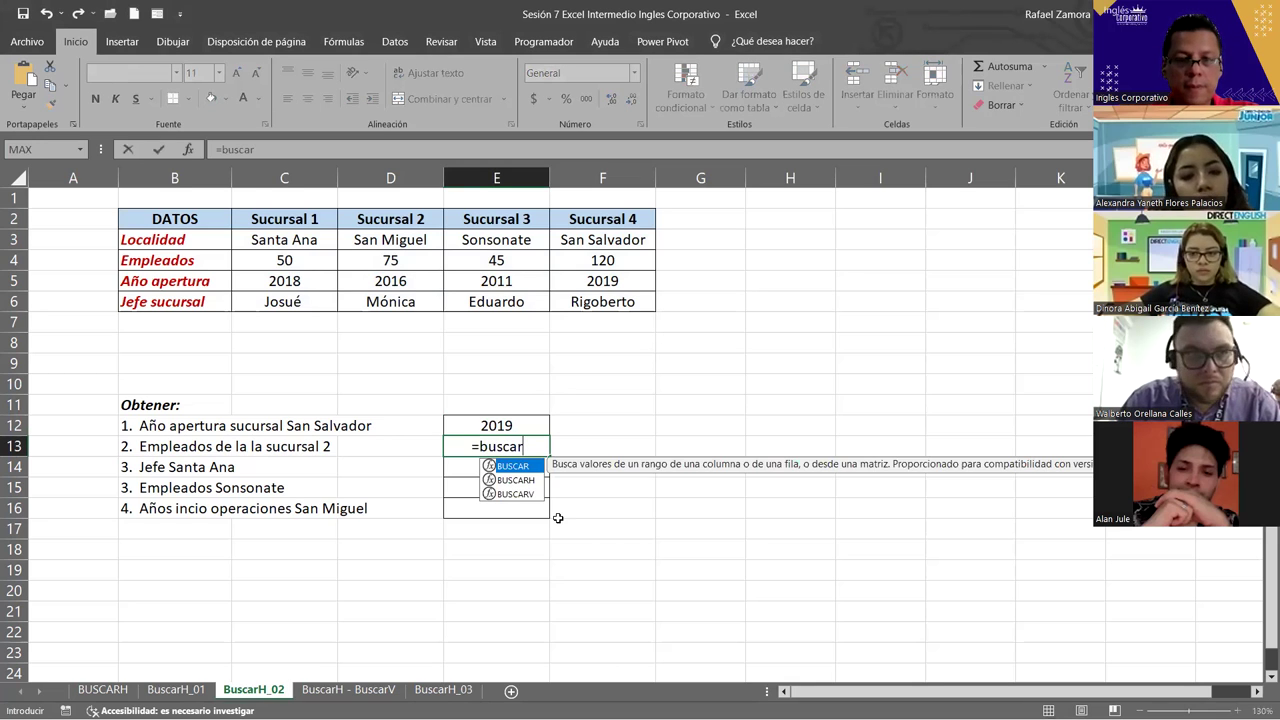
pyautogui.press('Down')
pyautogui.press('Tab')
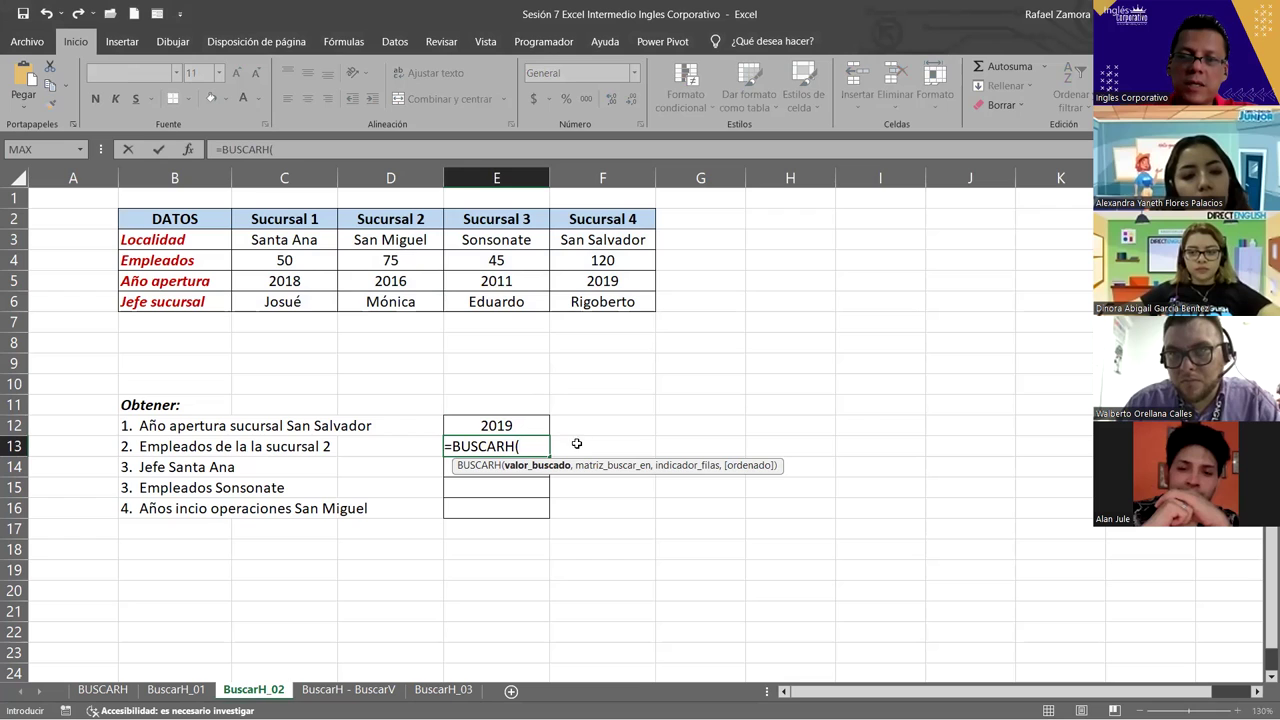
pyautogui.click(400, 218)
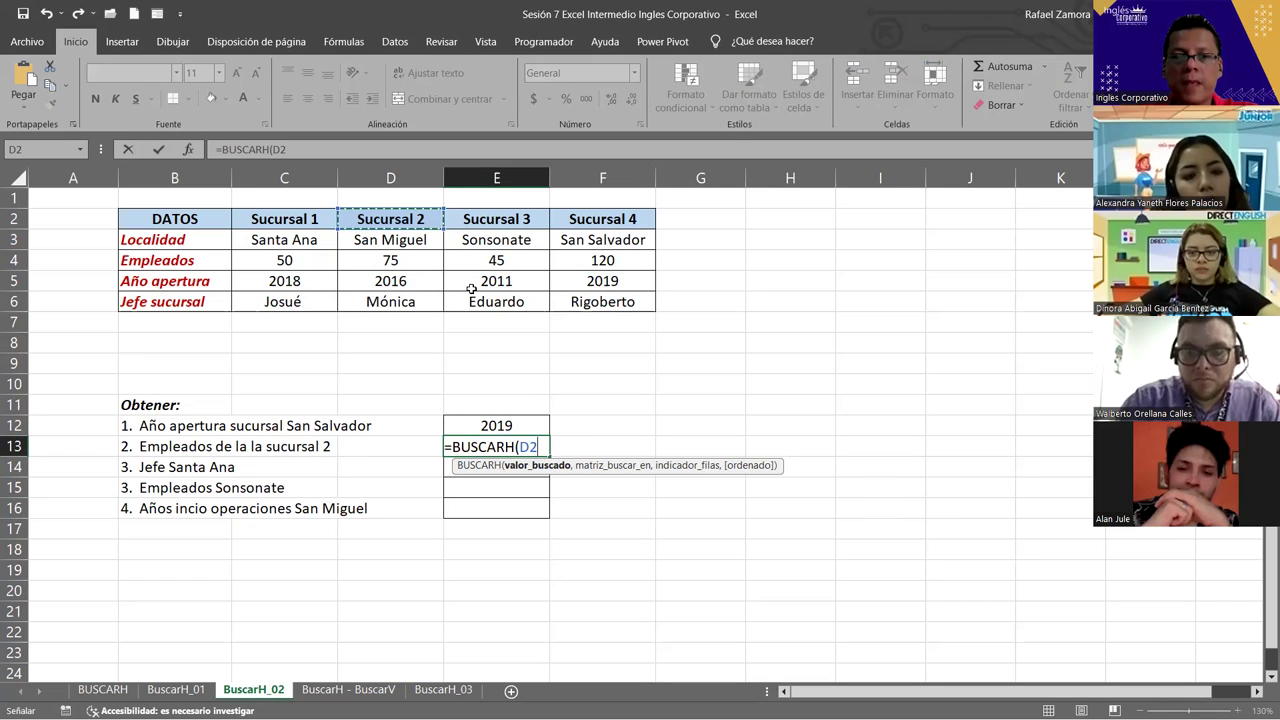
pyautogui.write(',')
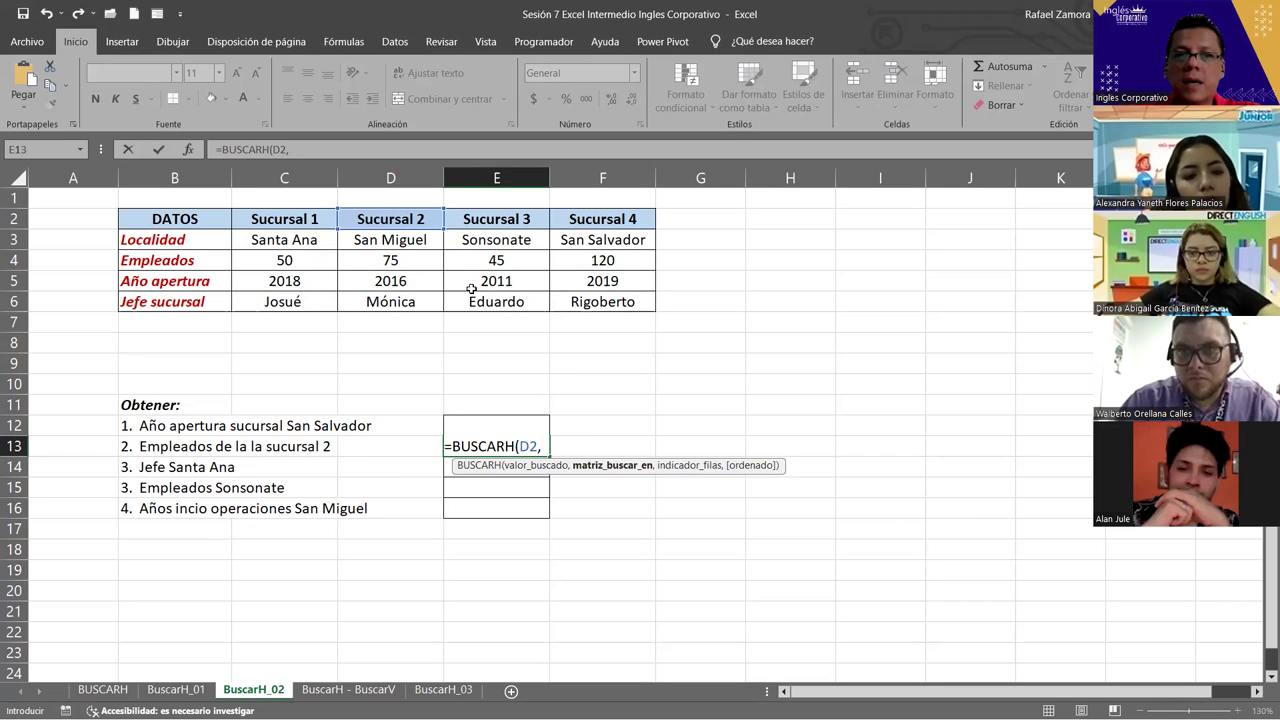
pyautogui.moveTo(284, 218)
pyautogui.mouseDown()
pyautogui.moveTo(575, 305)
pyautogui.moveTo(652, 308)
pyautogui.mouseUp()
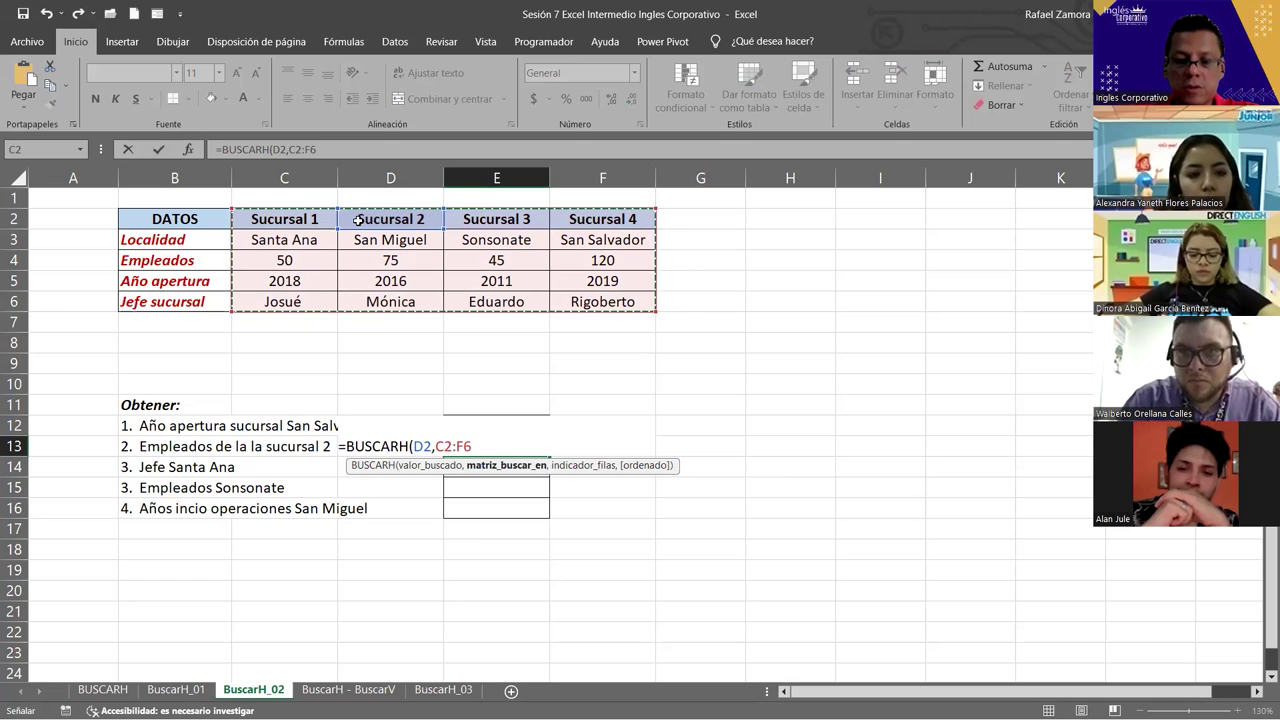
pyautogui.write(',')
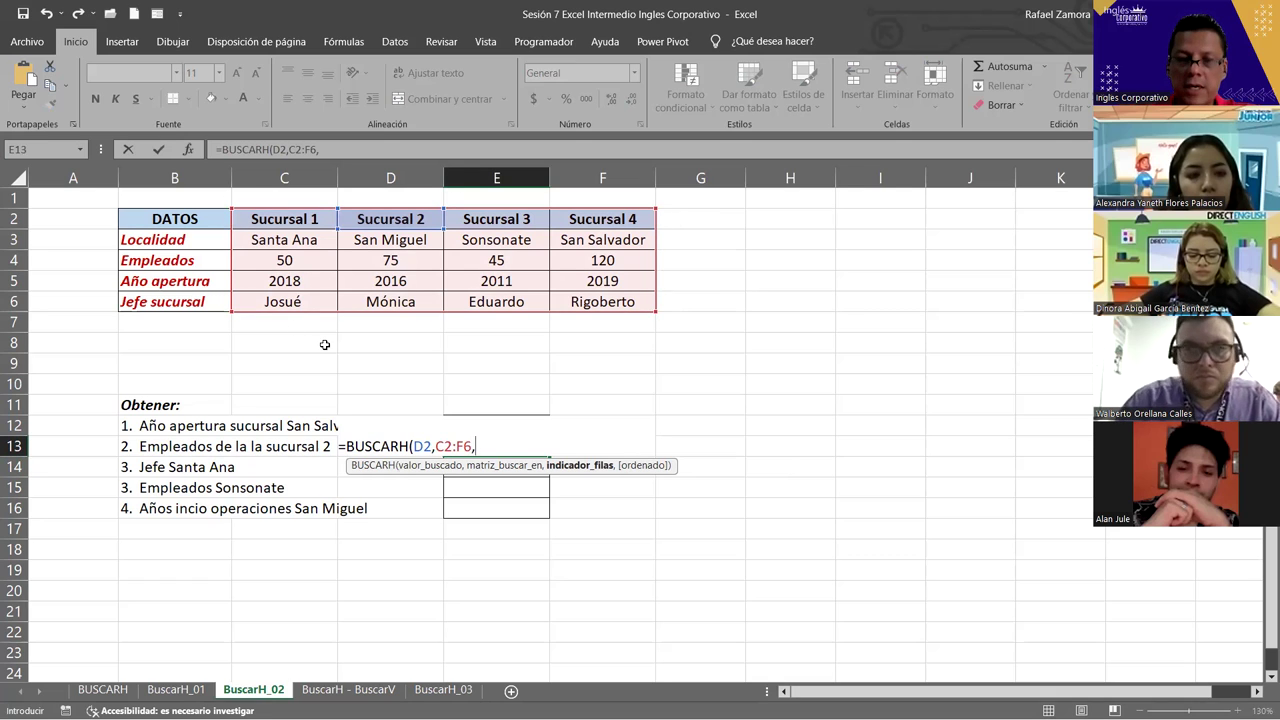
pyautogui.write('3,0')
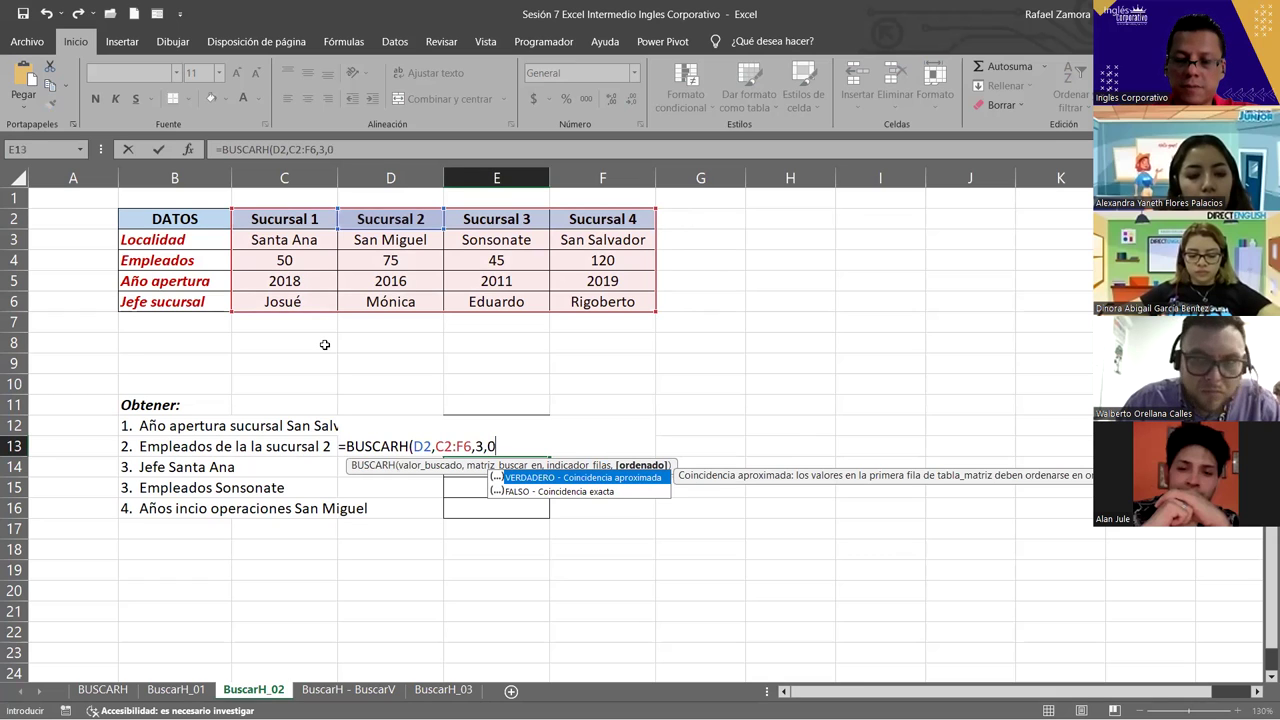
pyautogui.write('=')
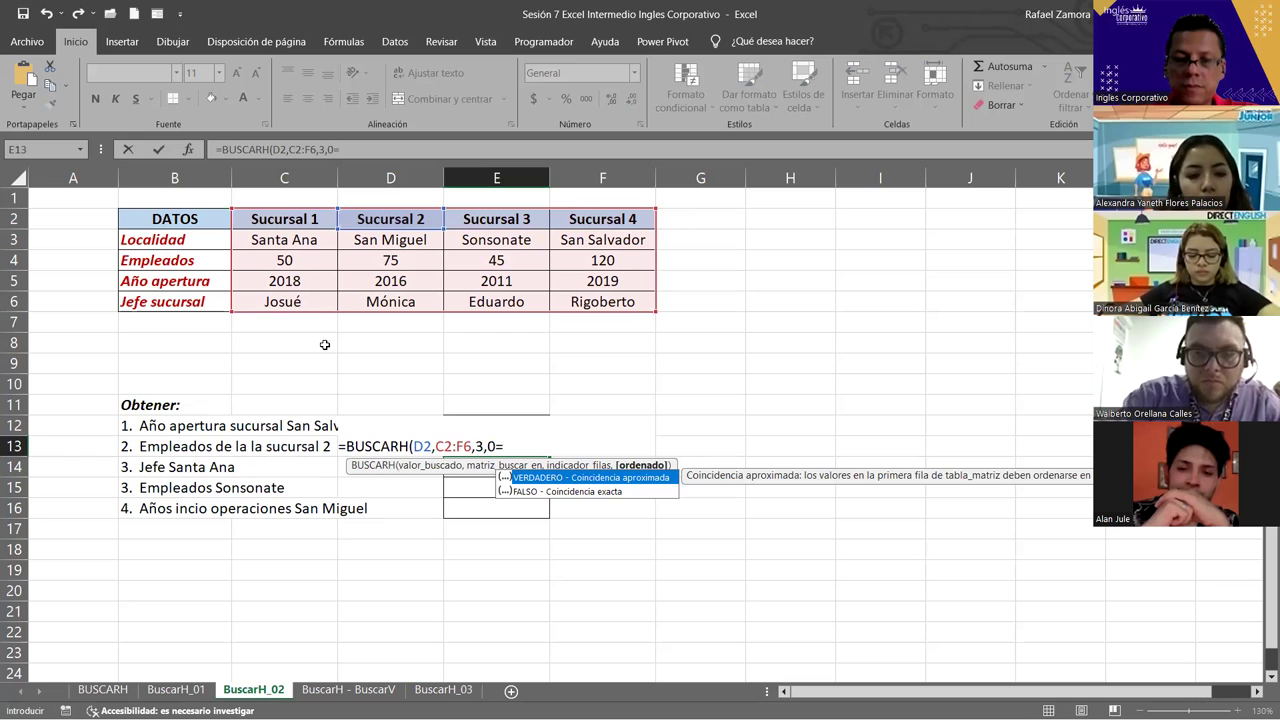
pyautogui.press('Return')
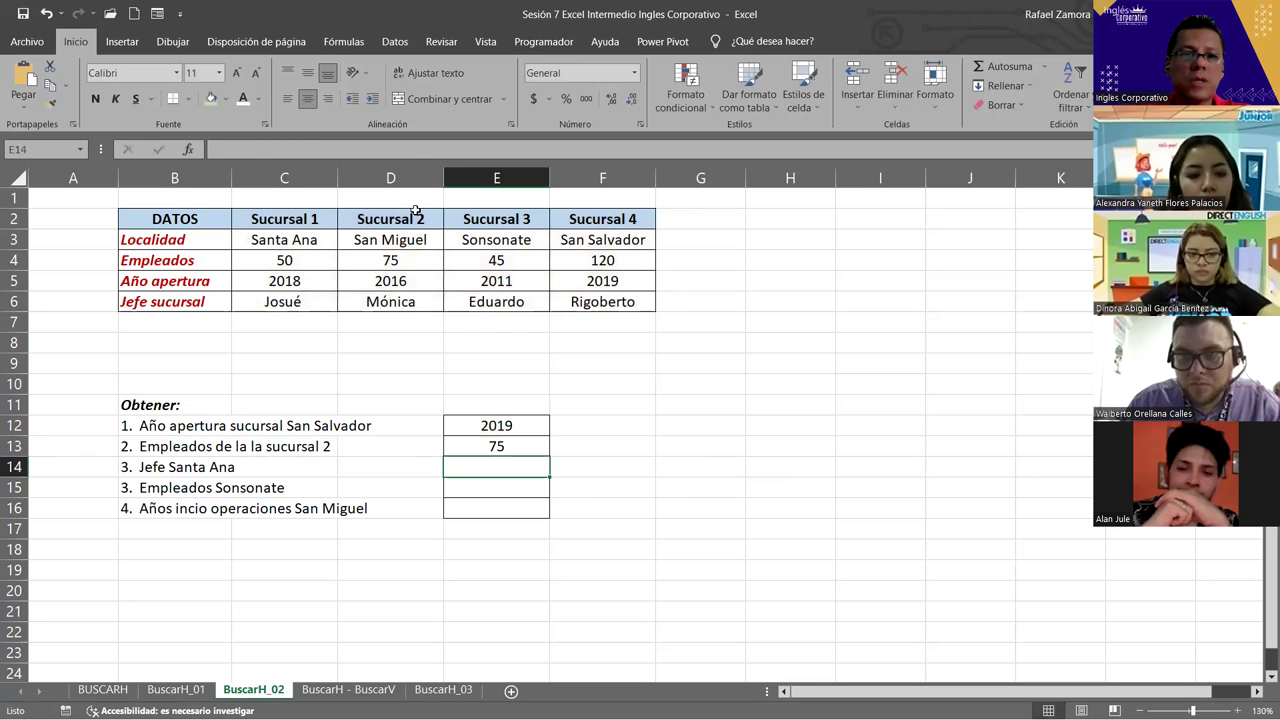
pyautogui.moveTo(414, 212); pyautogui.dragTo(408, 284)
# Start a BUSCARH formula in E14 using Santa Ana in C3 as the lookup value.
pyautogui.click(410, 264)
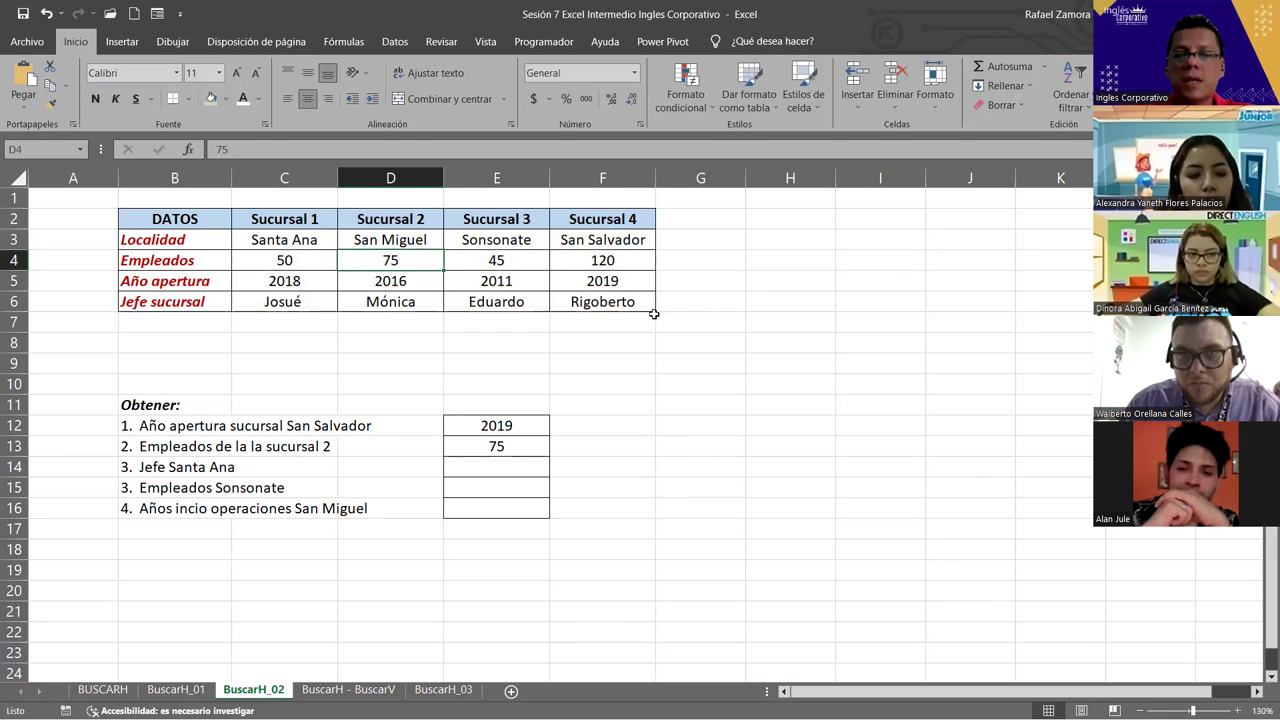
pyautogui.click(524, 470)
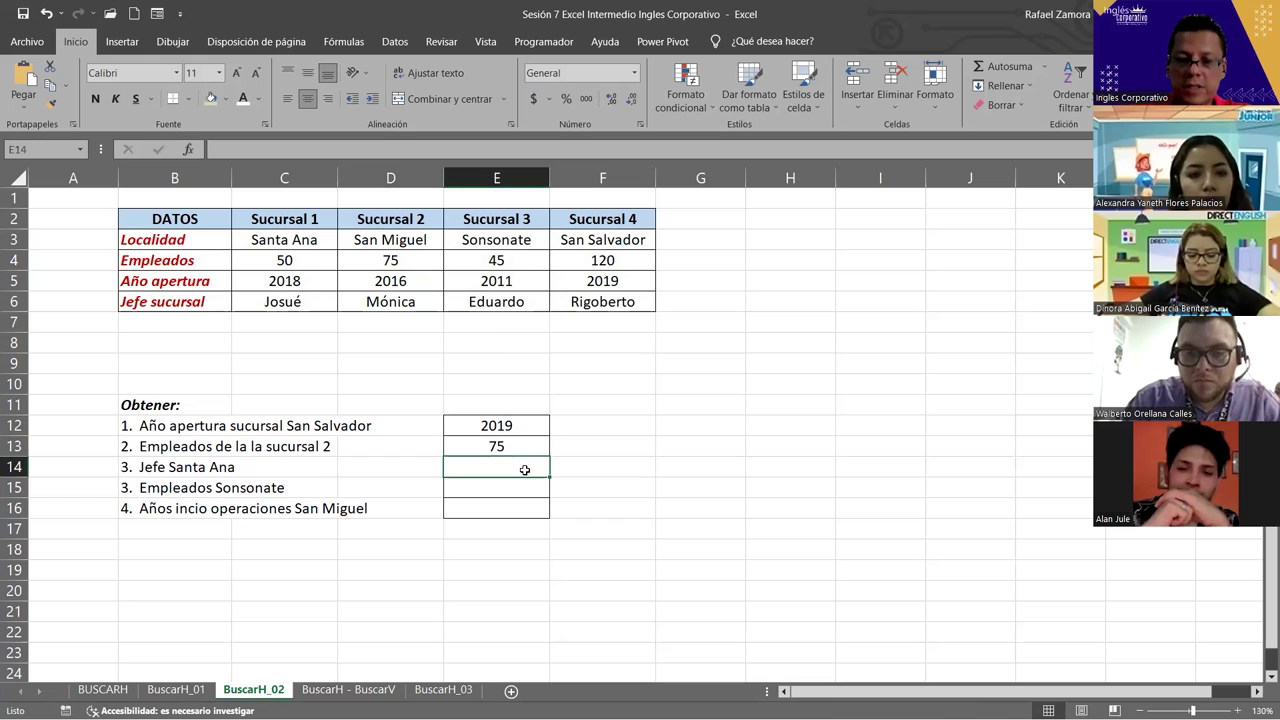
pyautogui.write('=')
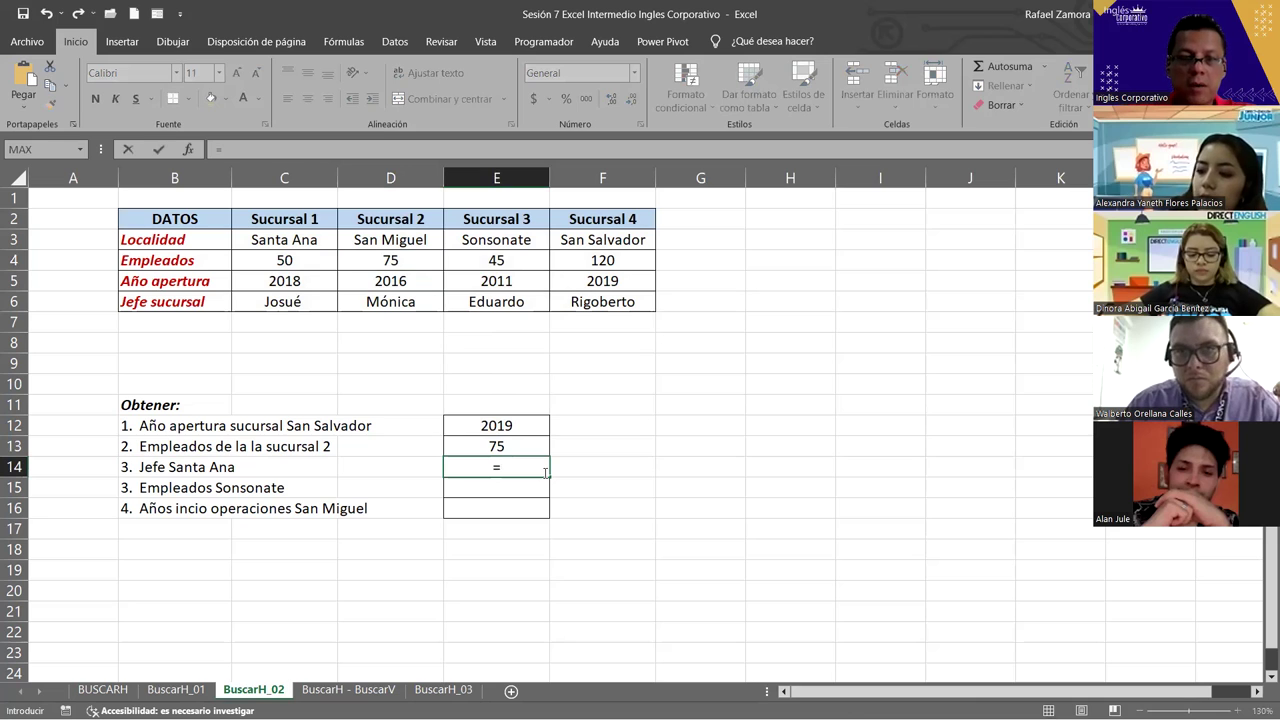
pyautogui.write('busca')
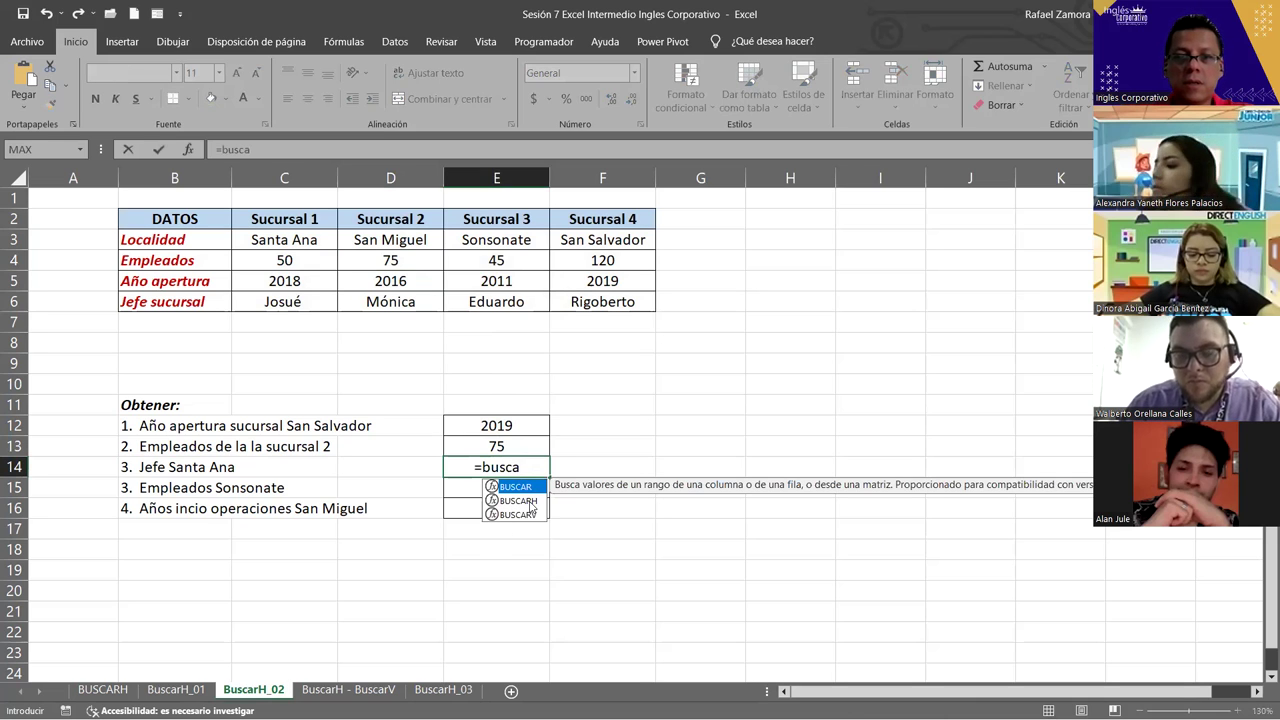
pyautogui.doubleClick(530, 500)
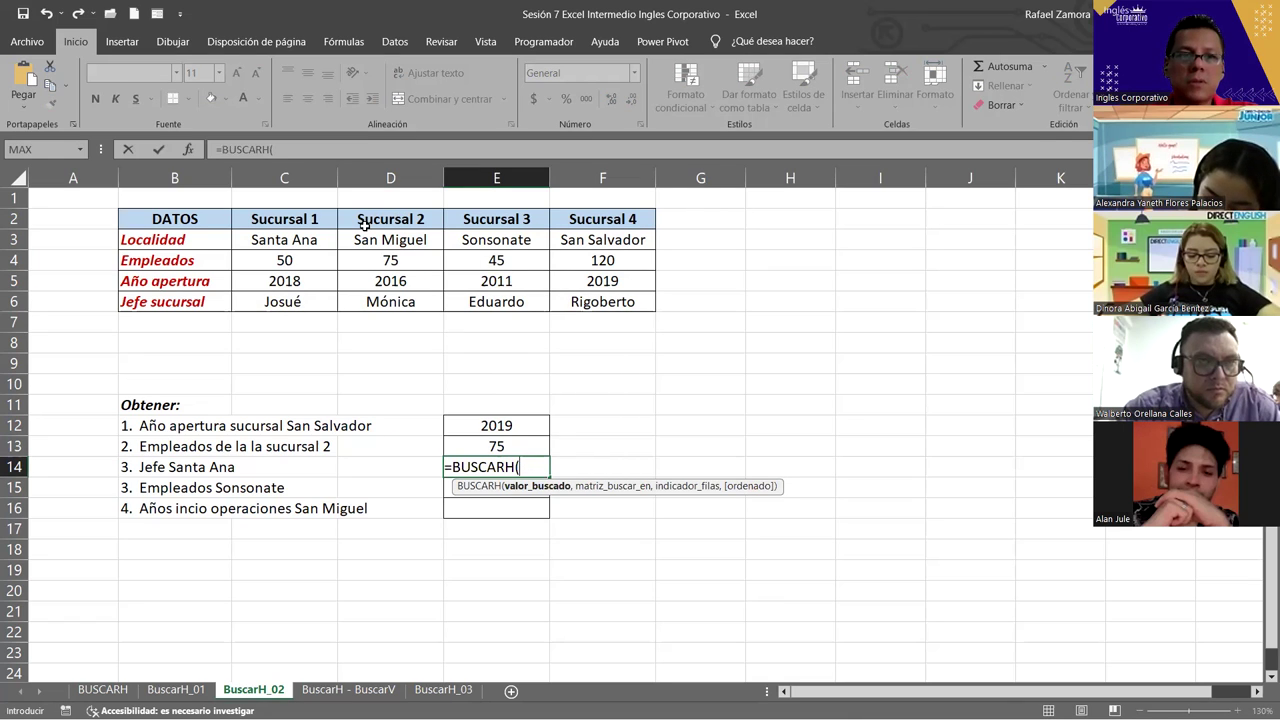
pyautogui.click(312, 240)
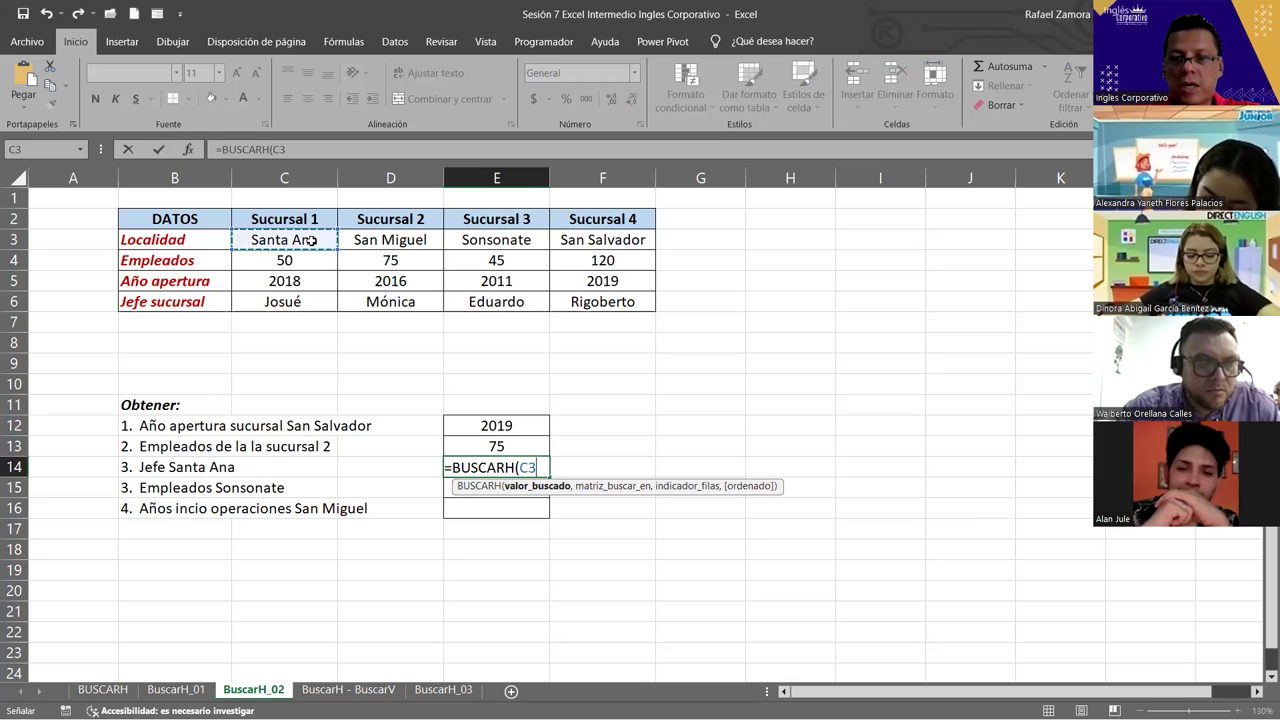
pyautogui.write(',')
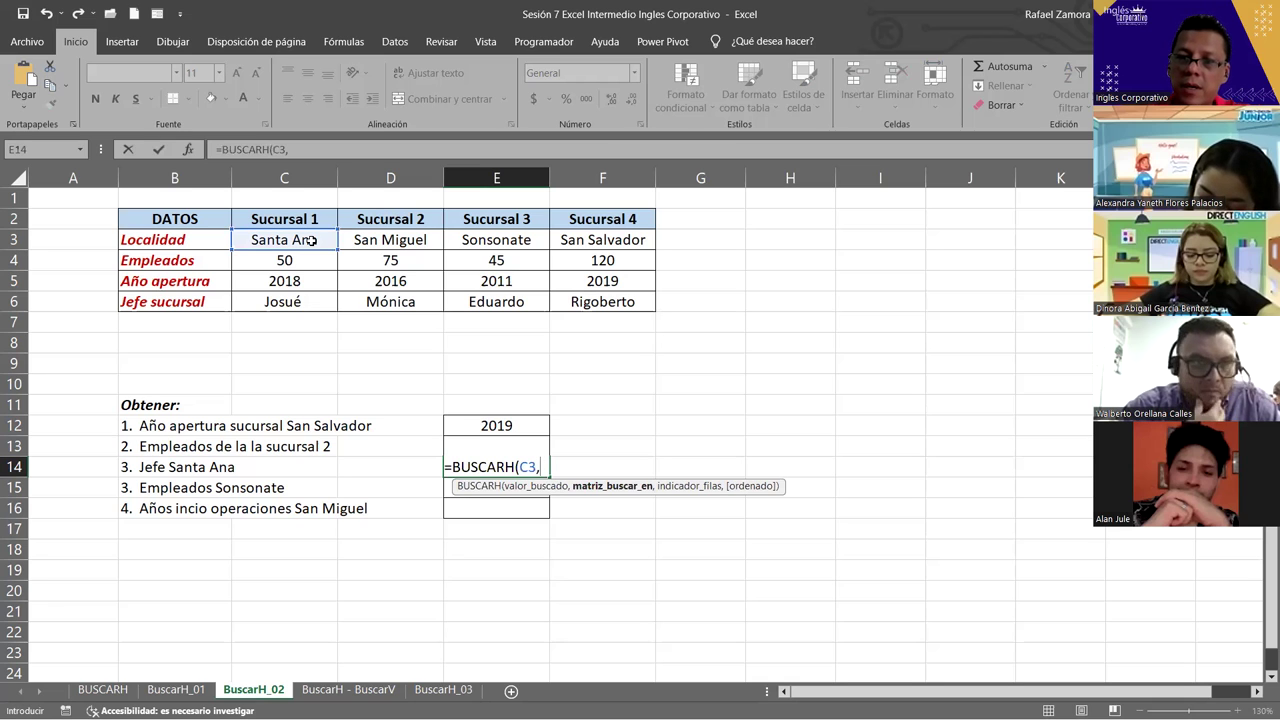
# Finish it as =BUSCARH(C3,C3:C6,4,0), returning manager Josué.
pyautogui.click(298, 218)
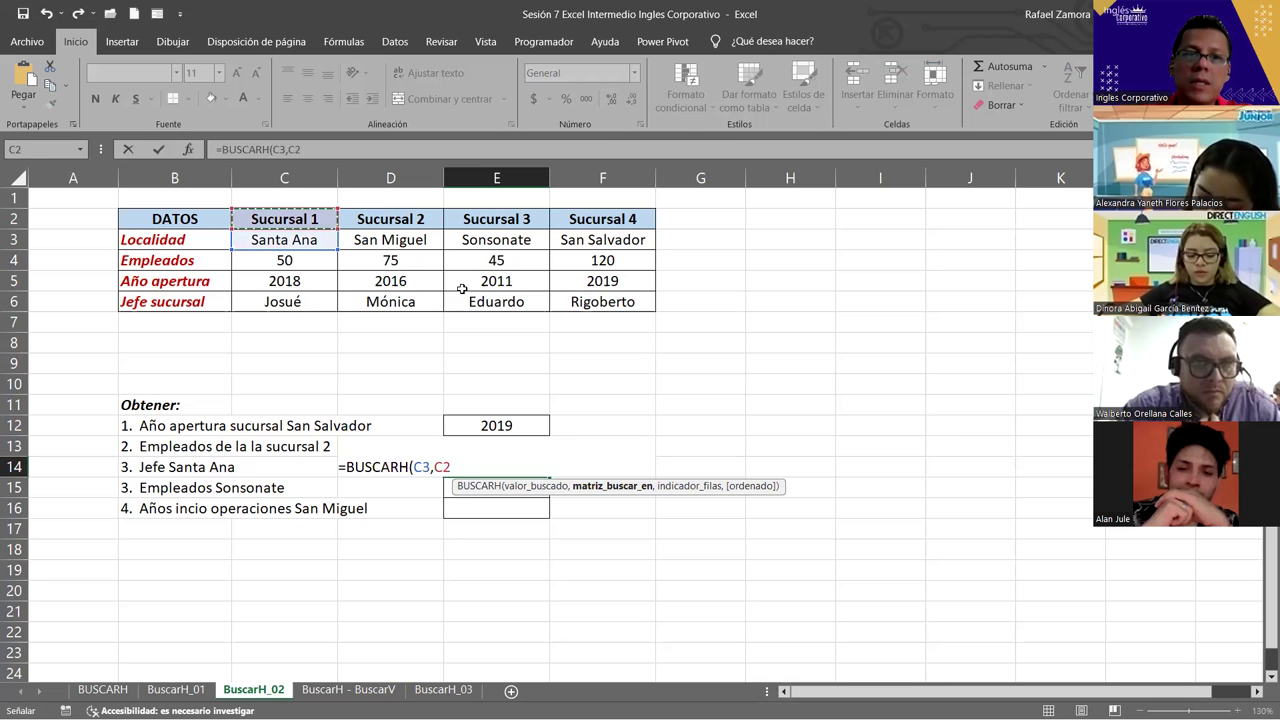
pyautogui.keyDown('shift'); pyautogui.click(573, 296); pyautogui.keyUp('shift')
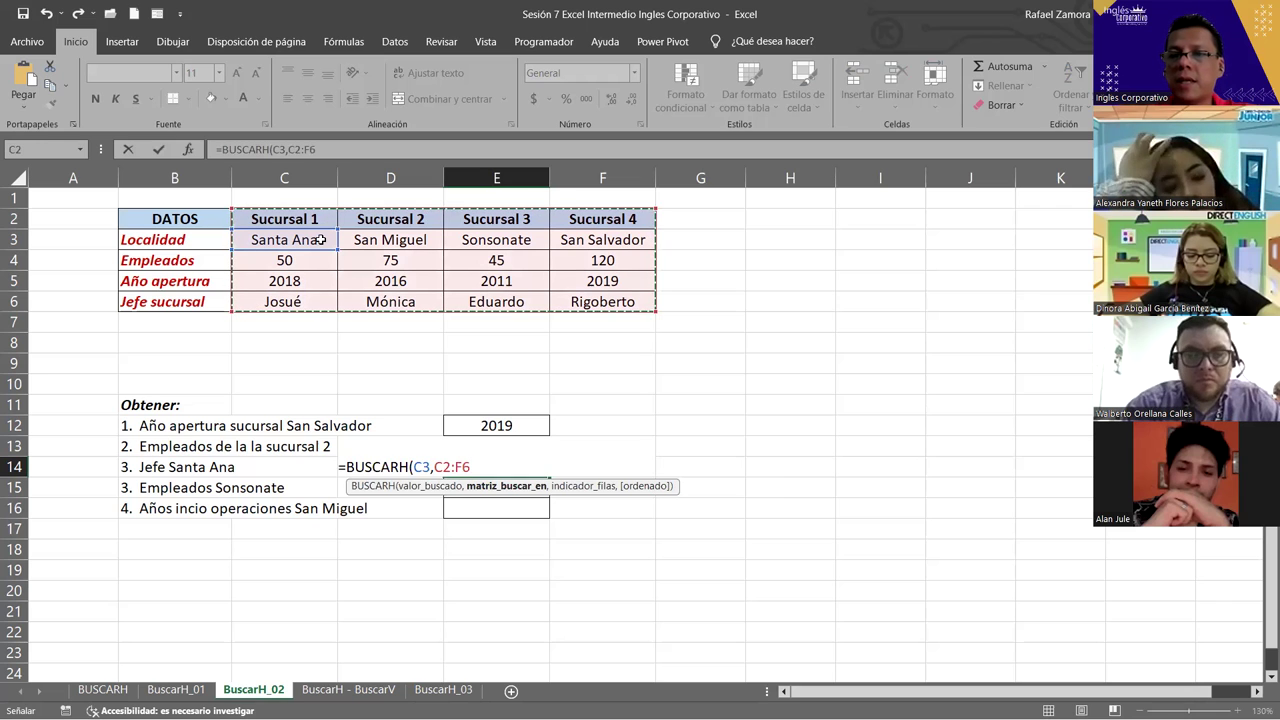
pyautogui.click(320, 240)
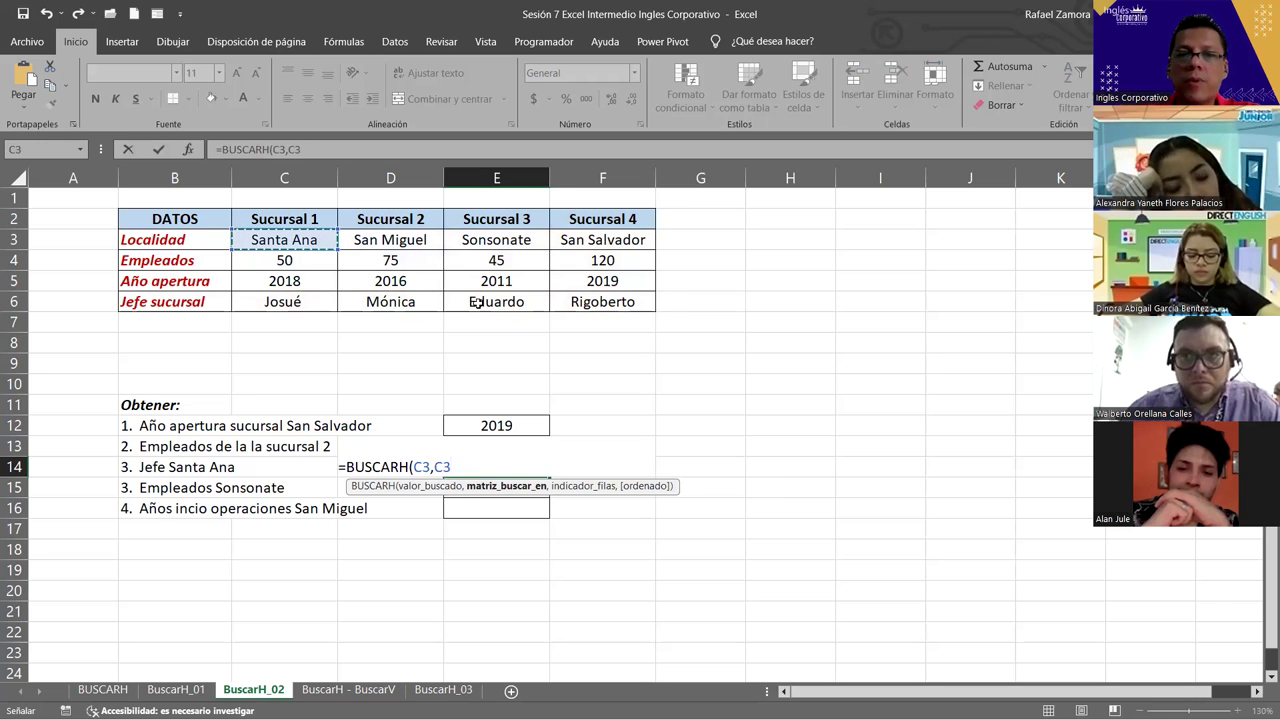
pyautogui.keyDown('shift'); pyautogui.click(640, 309); pyautogui.keyUp('shift')
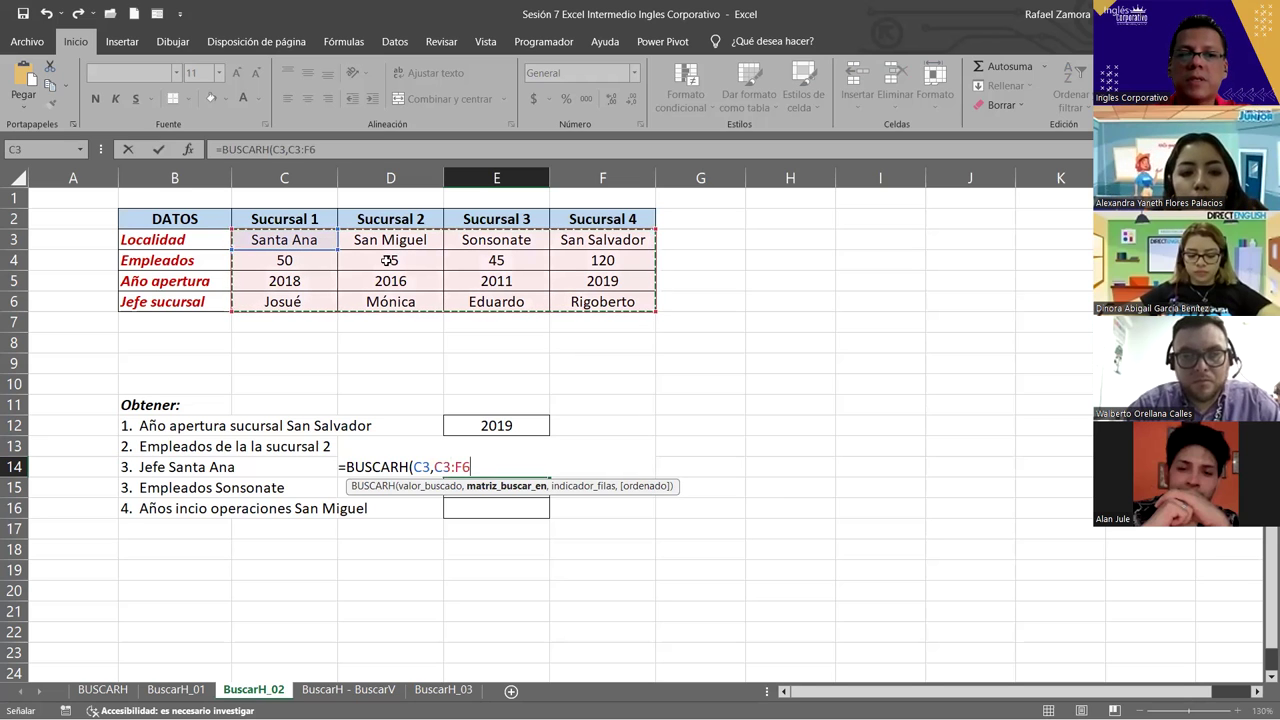
pyautogui.click(315, 243)
pyautogui.moveTo(315, 243); pyautogui.dragTo(306, 297)
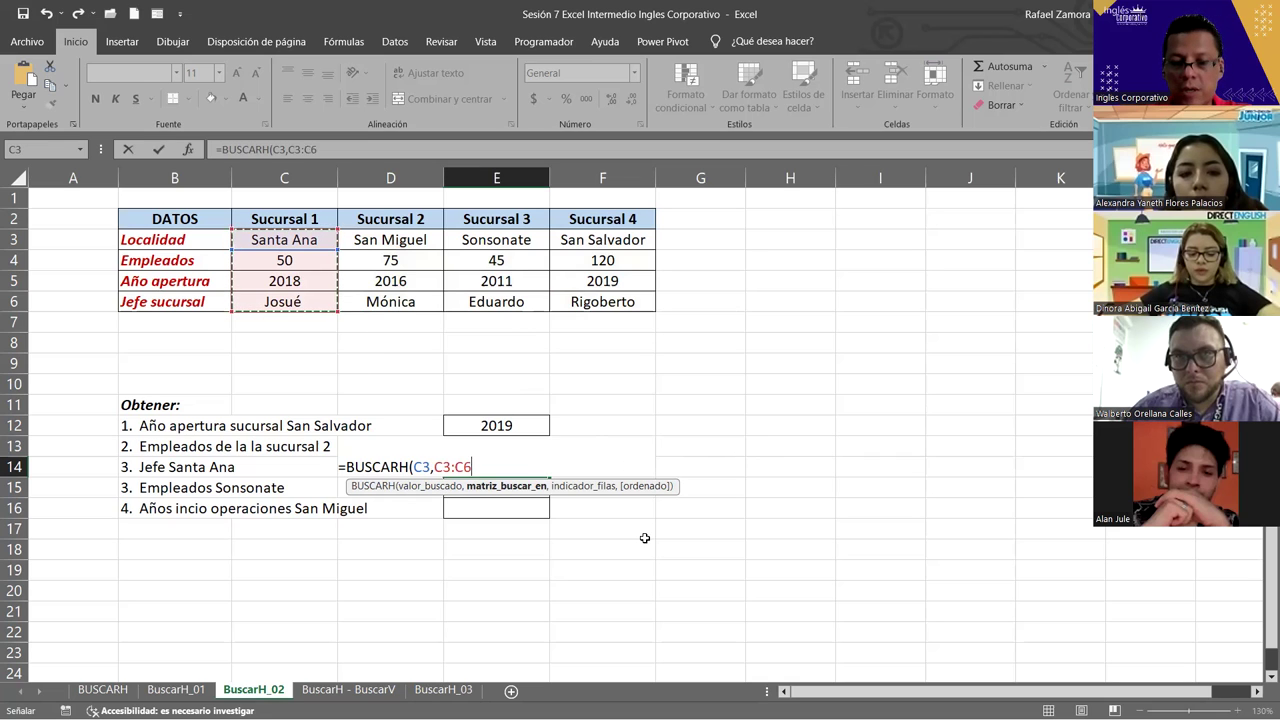
pyautogui.write(',')
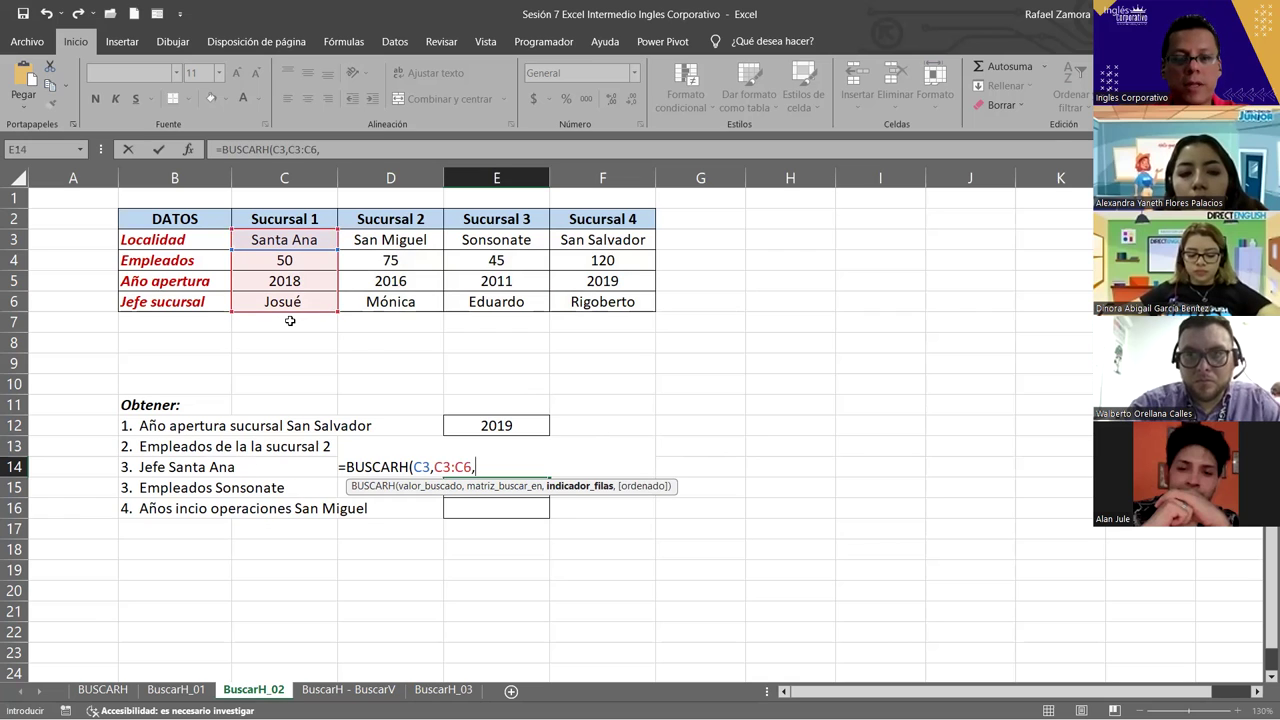
pyautogui.write('4')
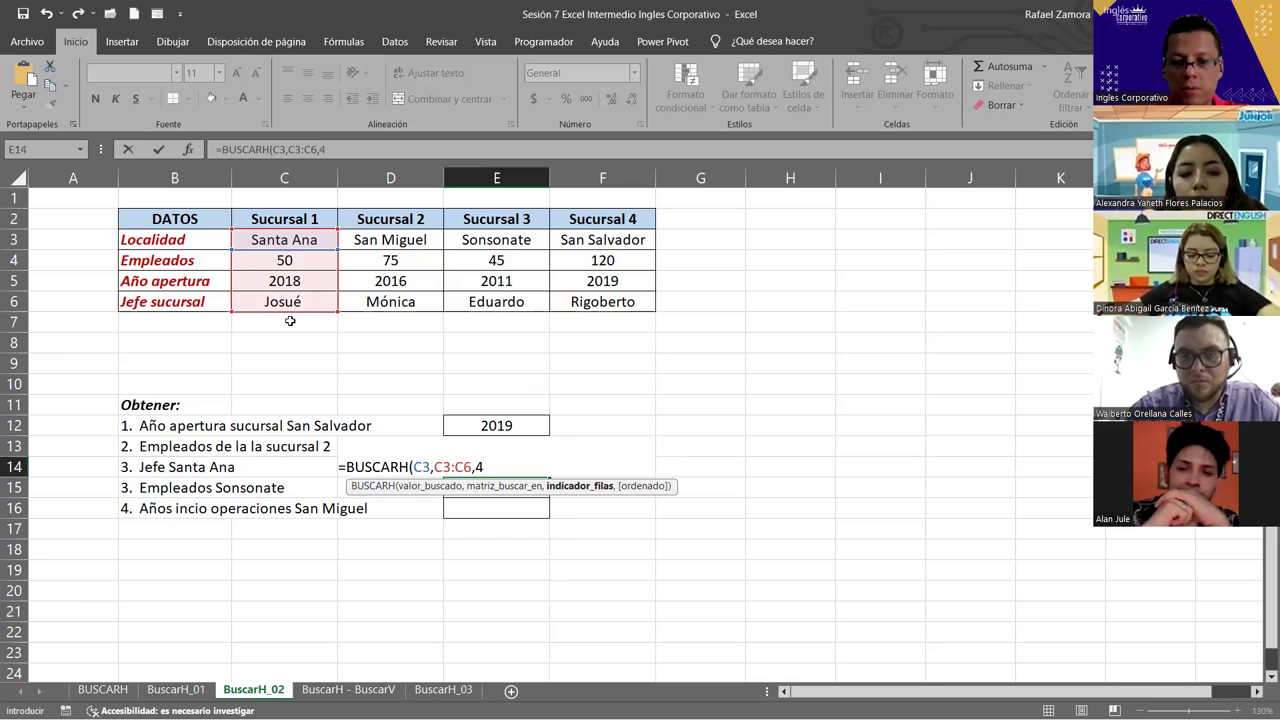
pyautogui.write(',0')
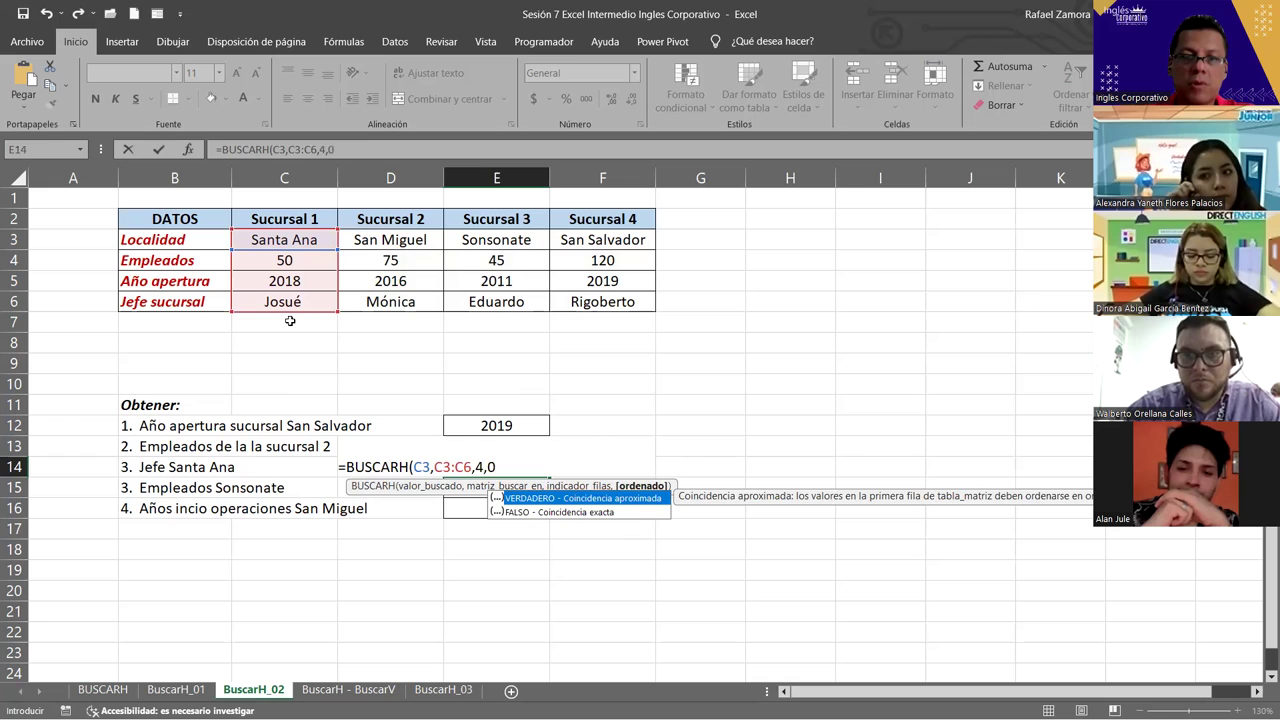
pyautogui.press('Return')
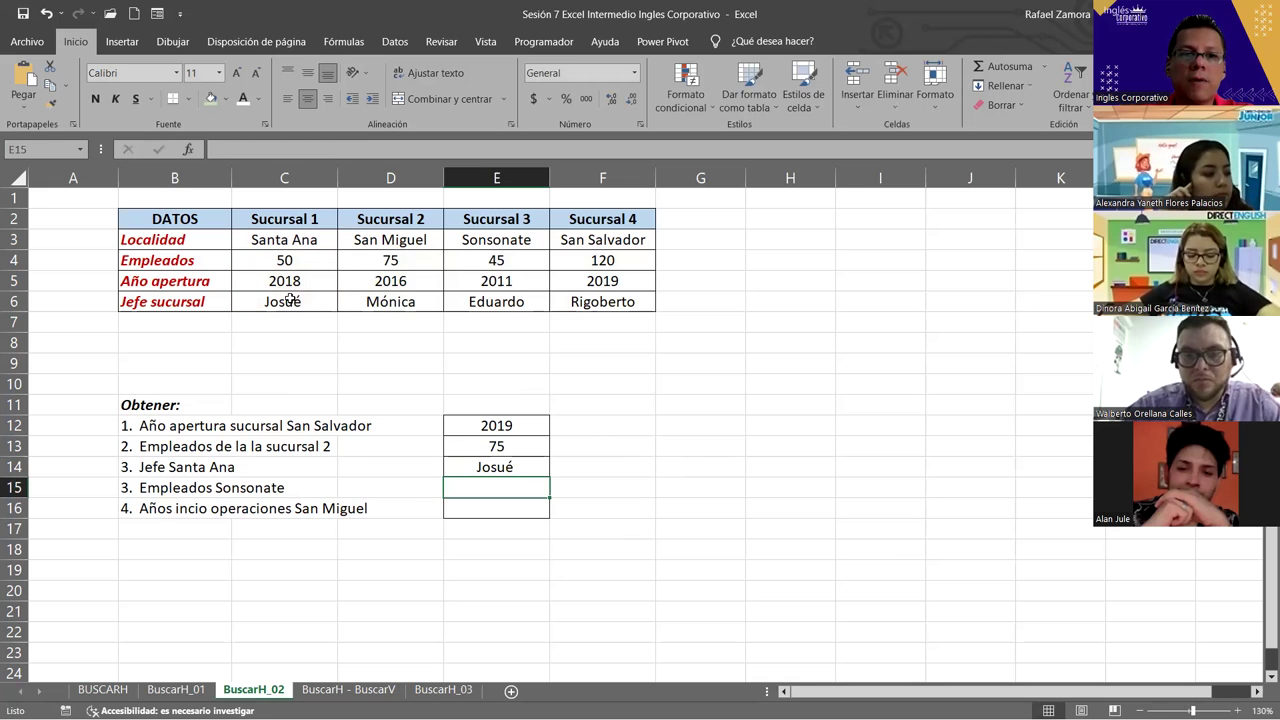
pyautogui.click(774, 395)
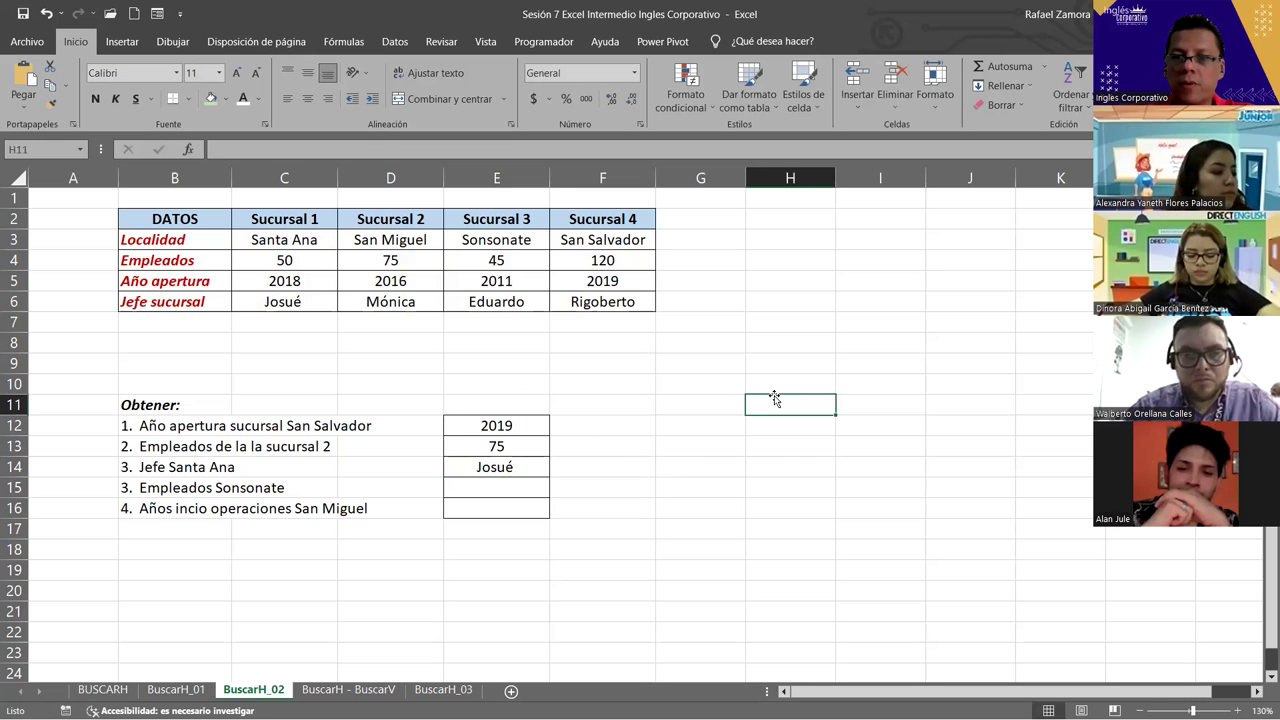
# Enter =FORMULATEXTO(E12) in G12 and fill it down to G16.
pyautogui.click(691, 425)
pyautogui.write('=')
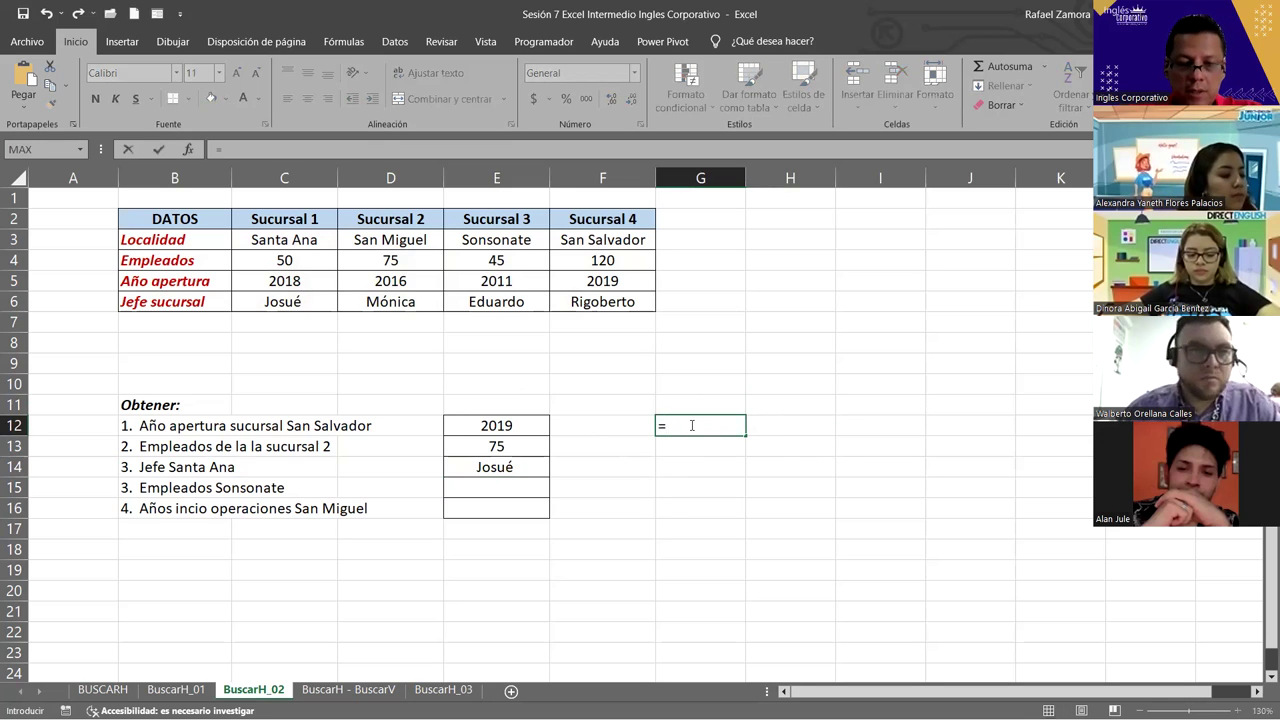
pyautogui.write('formu')
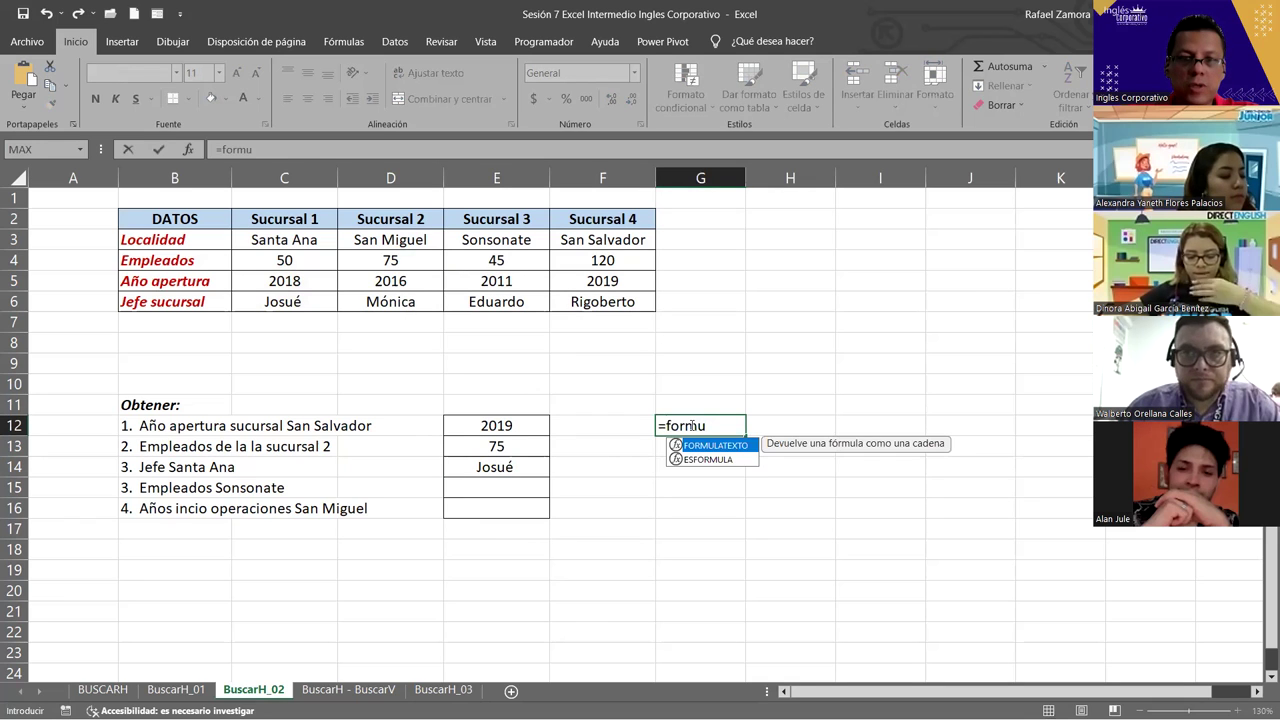
pyautogui.press('Tab')
pyautogui.click(497, 425)
pyautogui.write(')')
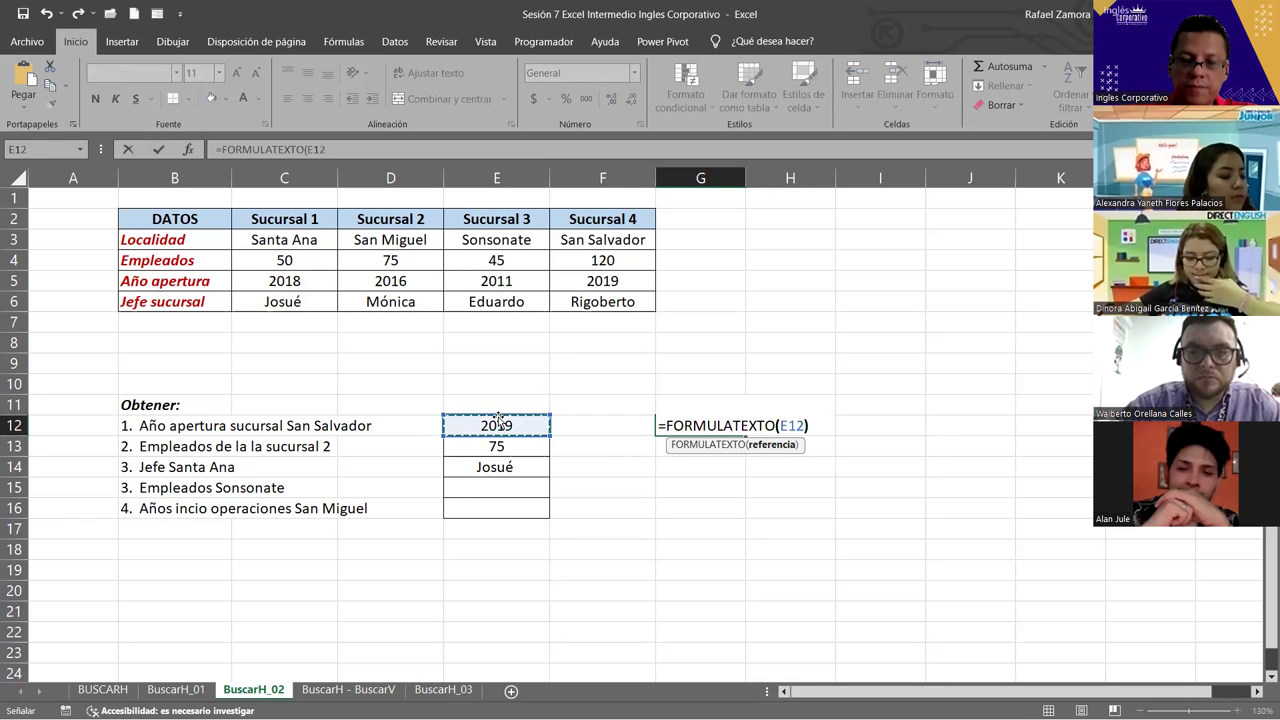
pyautogui.press('Return')
pyautogui.click(718, 428)
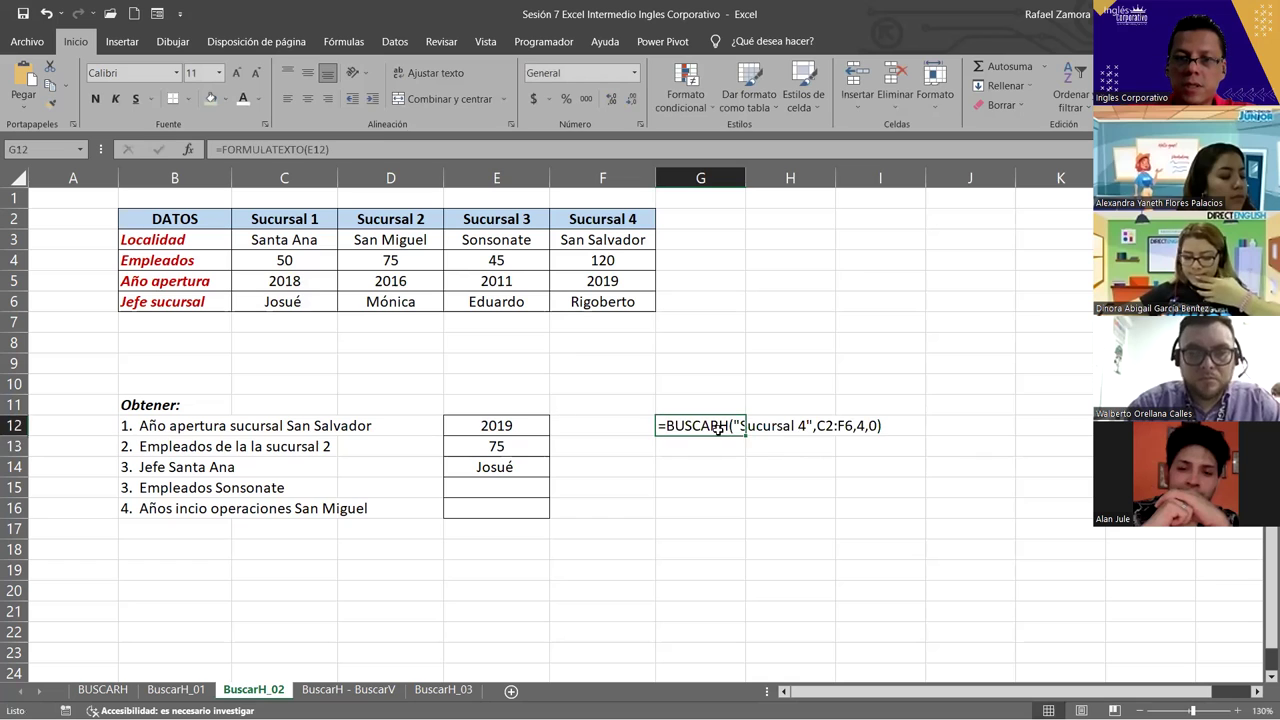
pyautogui.moveTo(747, 435); pyautogui.dragTo(739, 516)
pyautogui.click(867, 538)
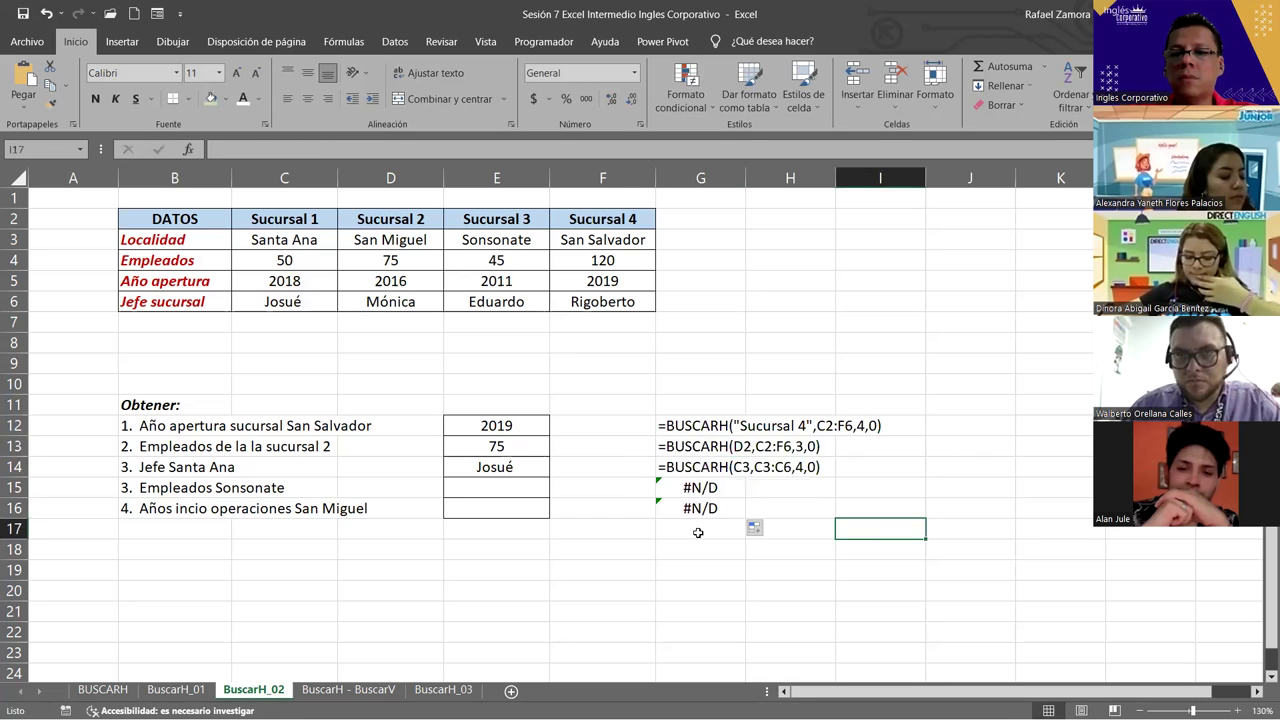
pyautogui.click(473, 491)
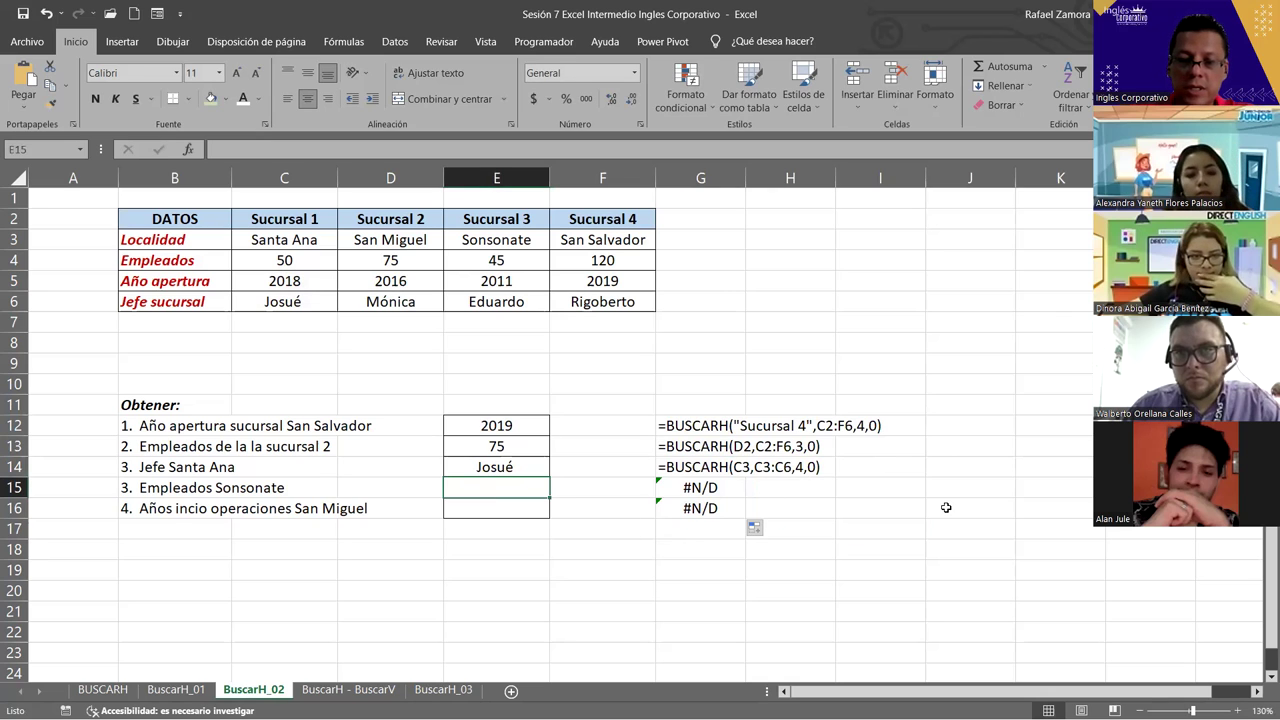
# In E15 enter =BUSCARH("Sonsonate",E3:E6,2,0) to get Sonsonate's 45 employees.
pyautogui.write('=')
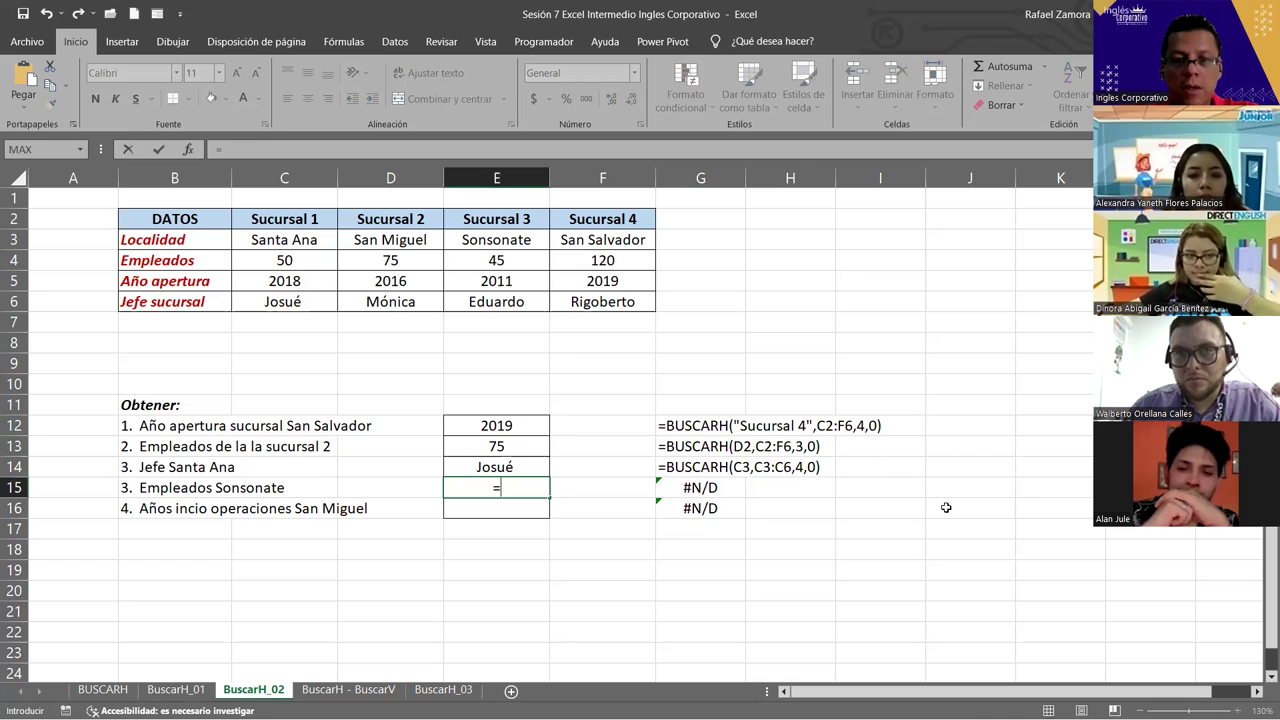
pyautogui.write('busca')
pyautogui.press('Down')
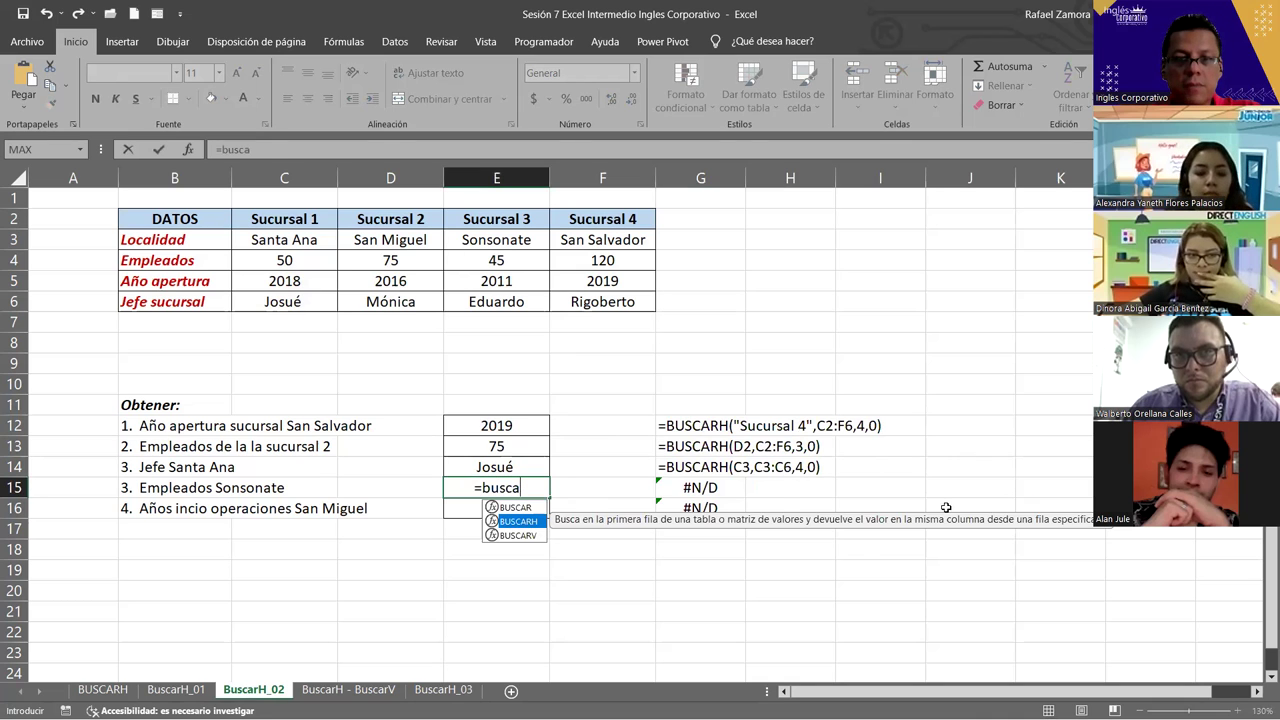
pyautogui.press('Tab')
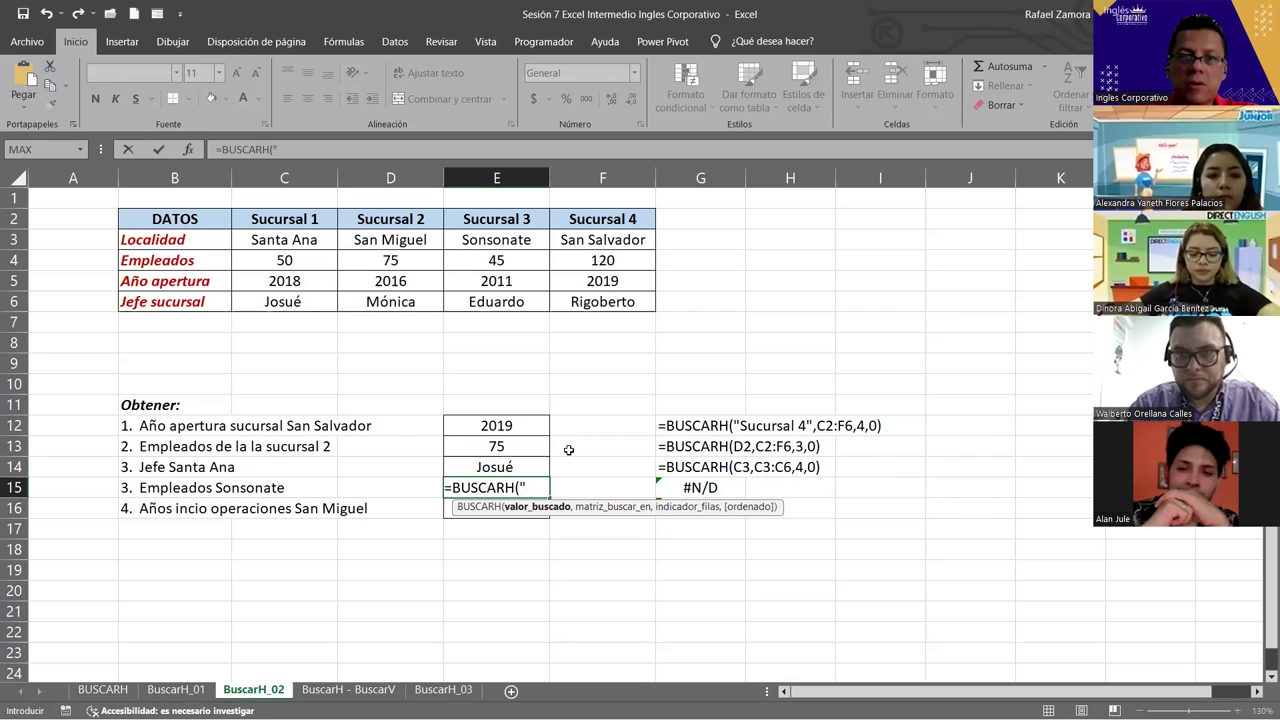
pyautogui.write('So')
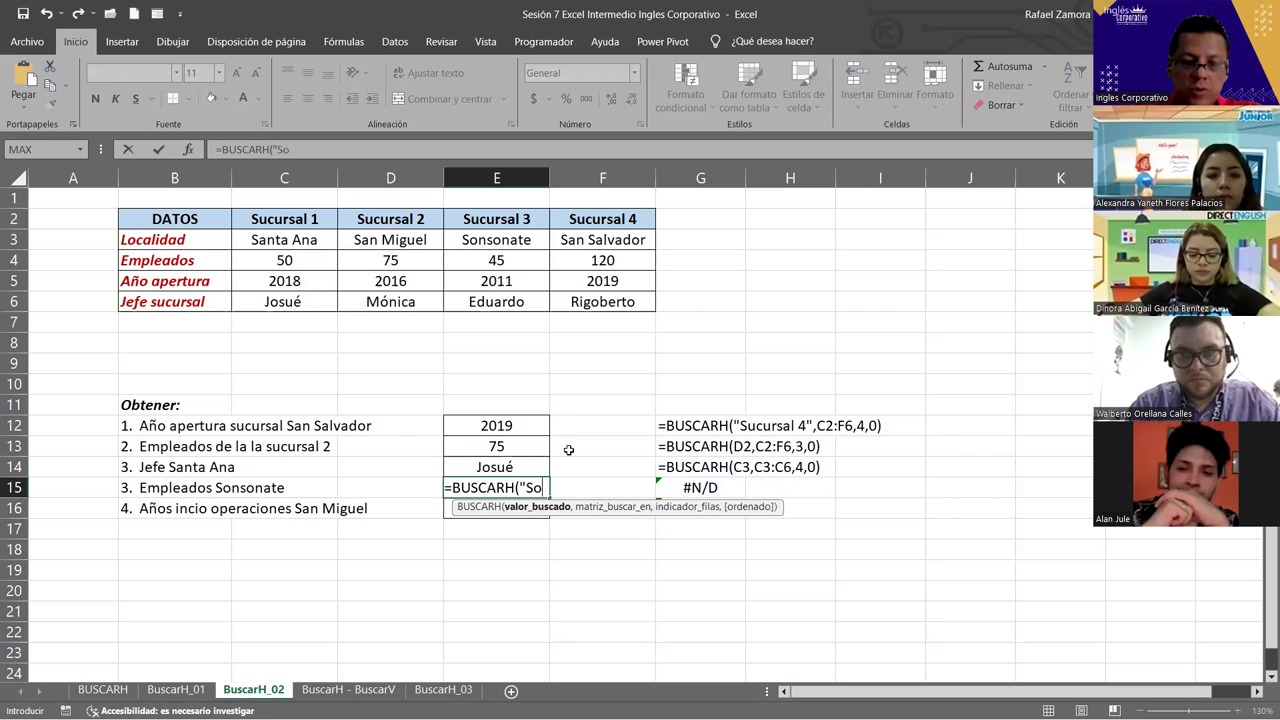
pyautogui.write('nsonate"')
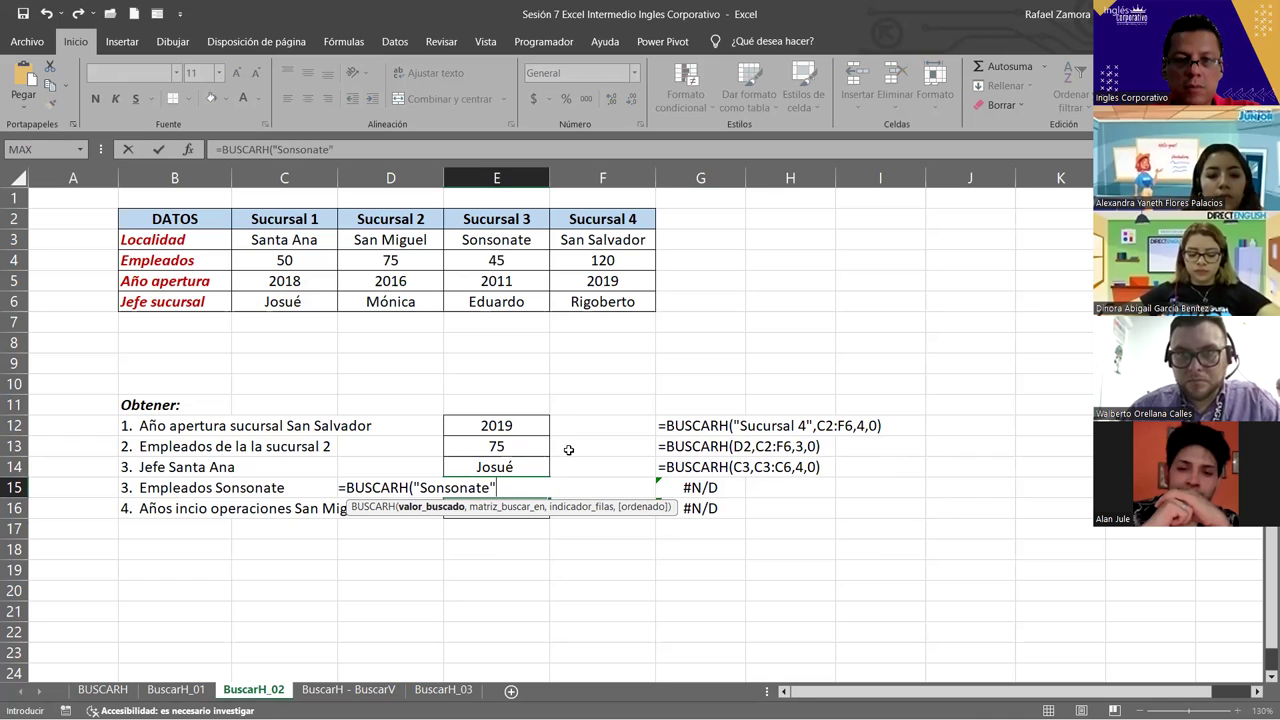
pyautogui.write(',')
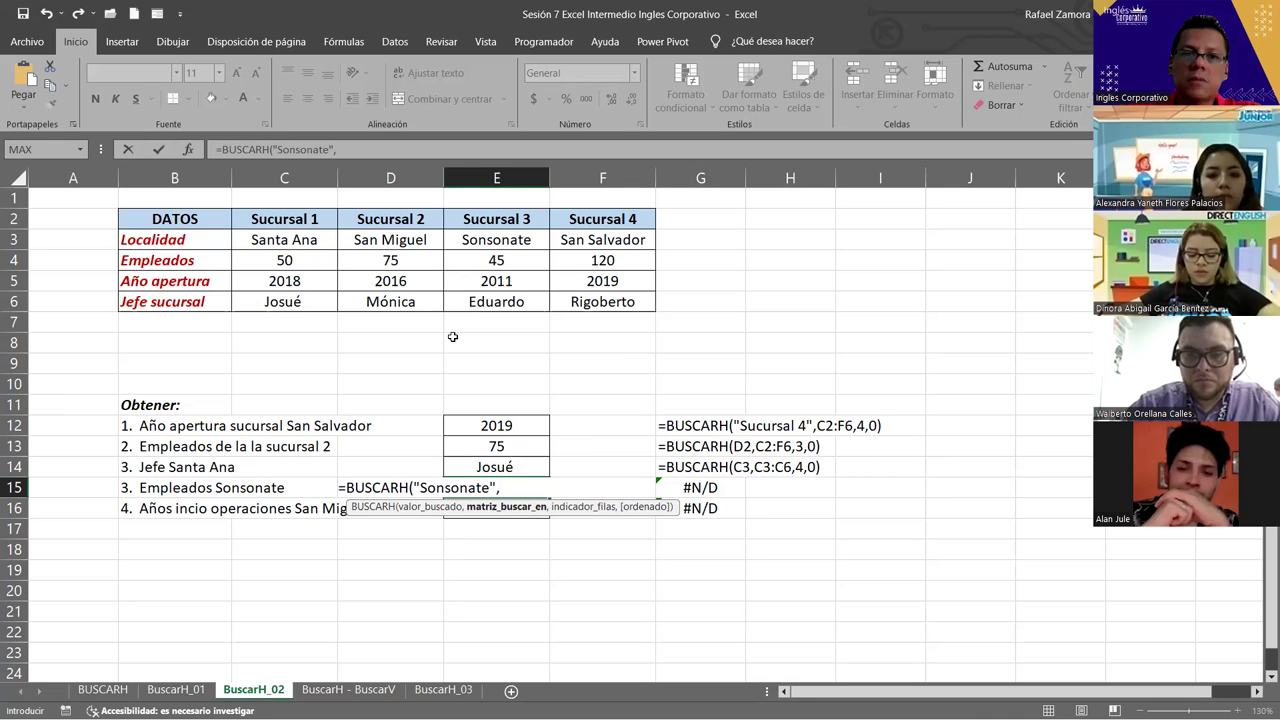
pyautogui.click(507, 235)
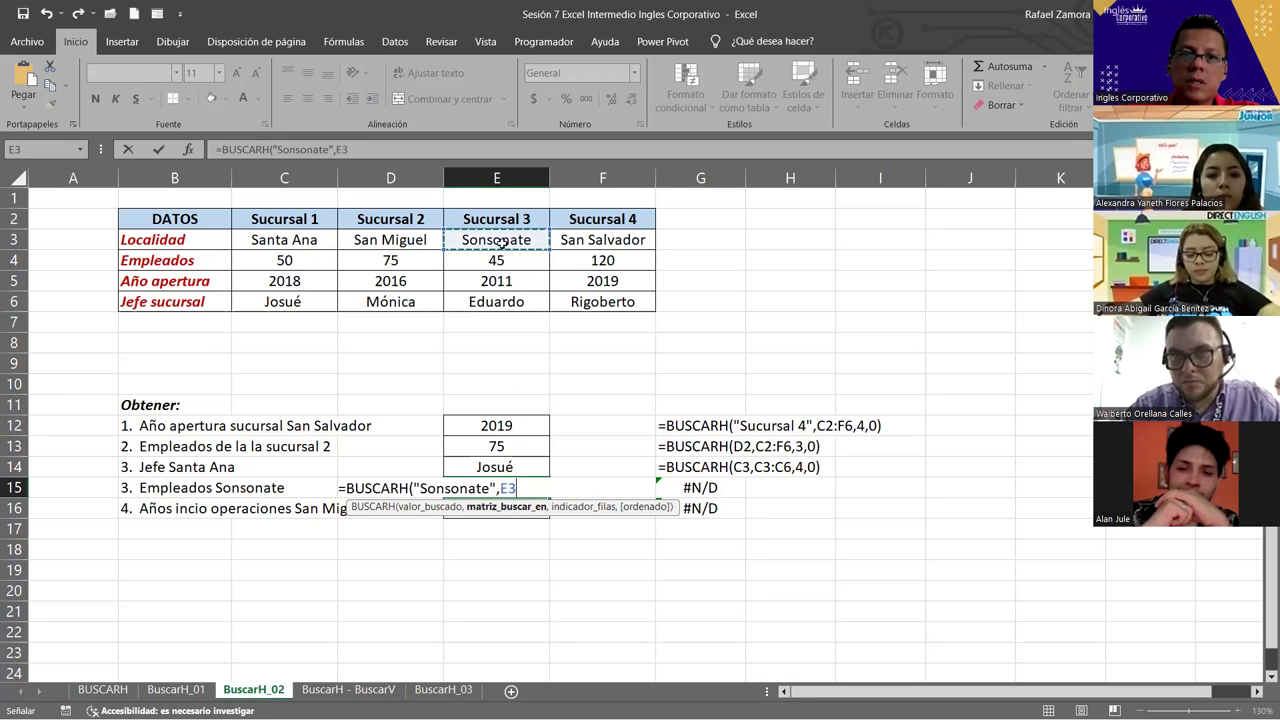
pyautogui.keyDown('shift'); pyautogui.click(497, 300); pyautogui.keyUp('shift')
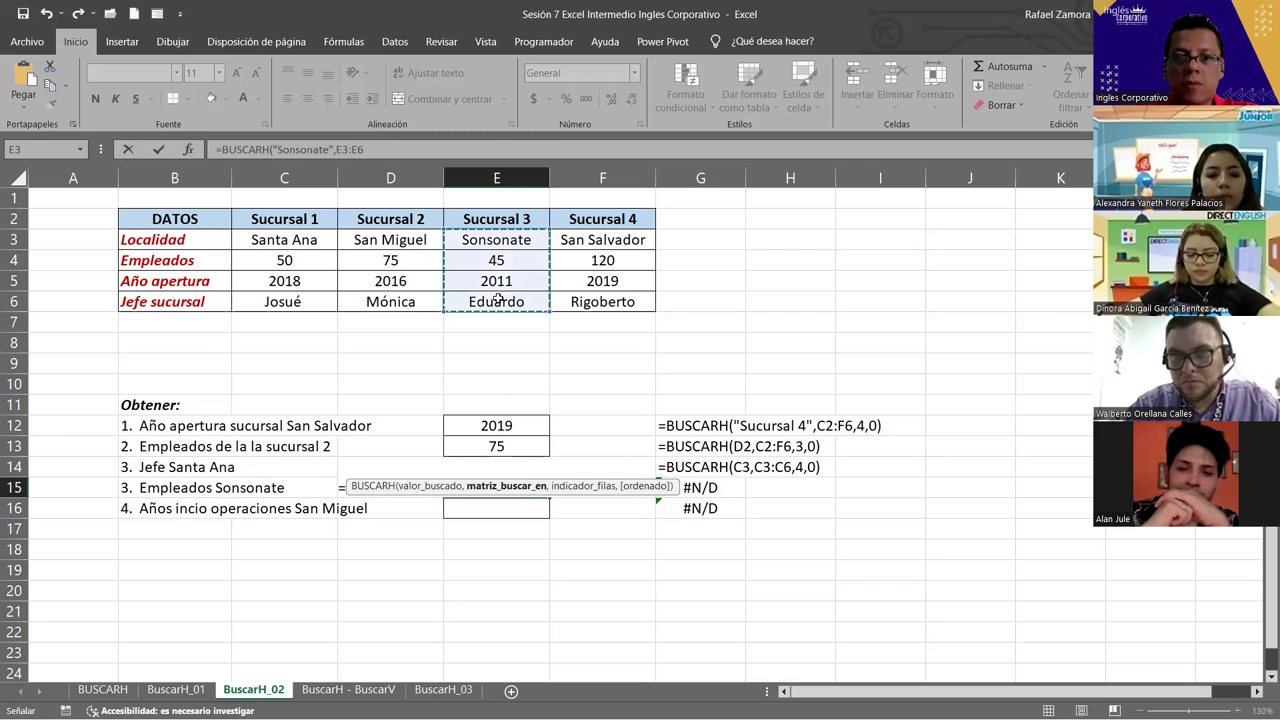
pyautogui.write(',')
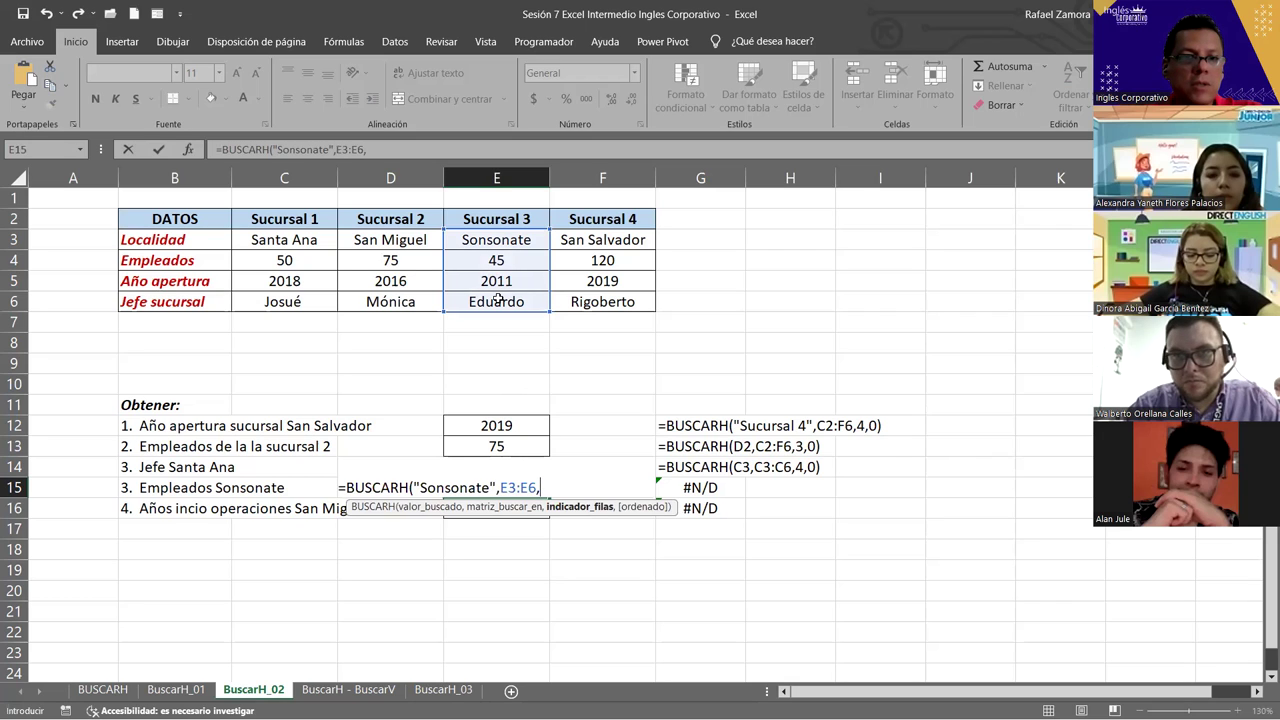
pyautogui.write('2')
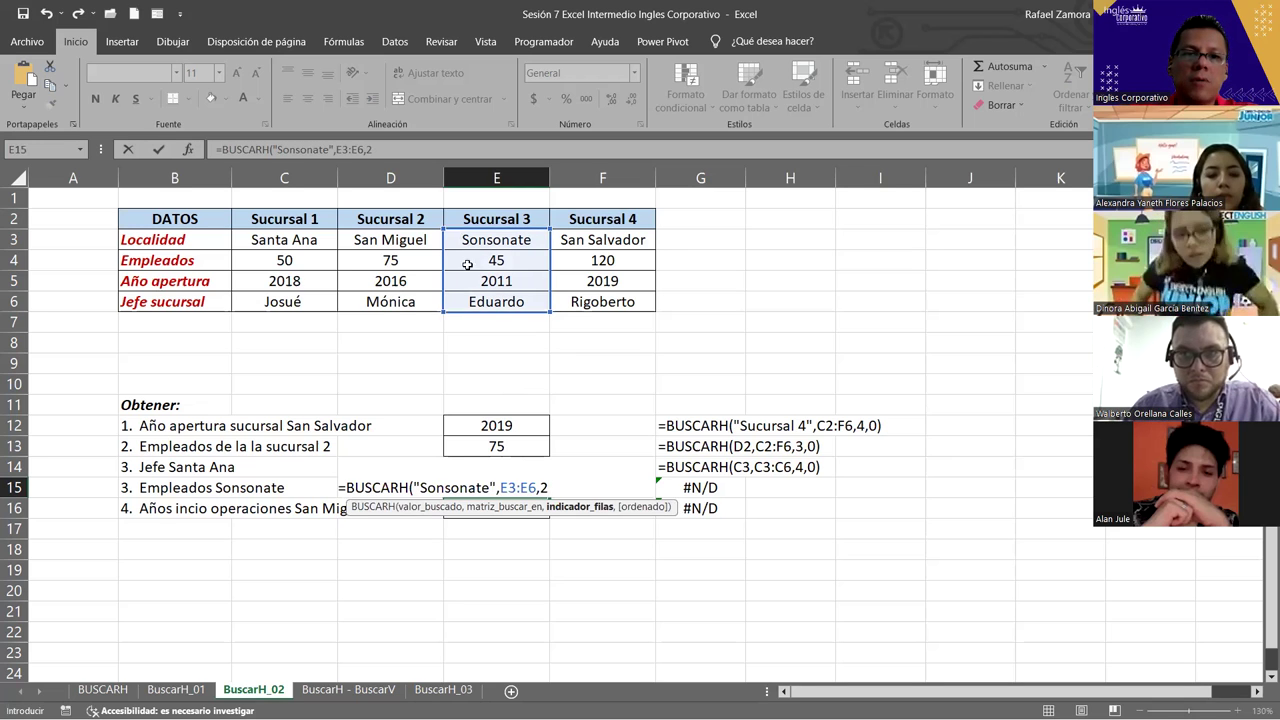
pyautogui.write(',')
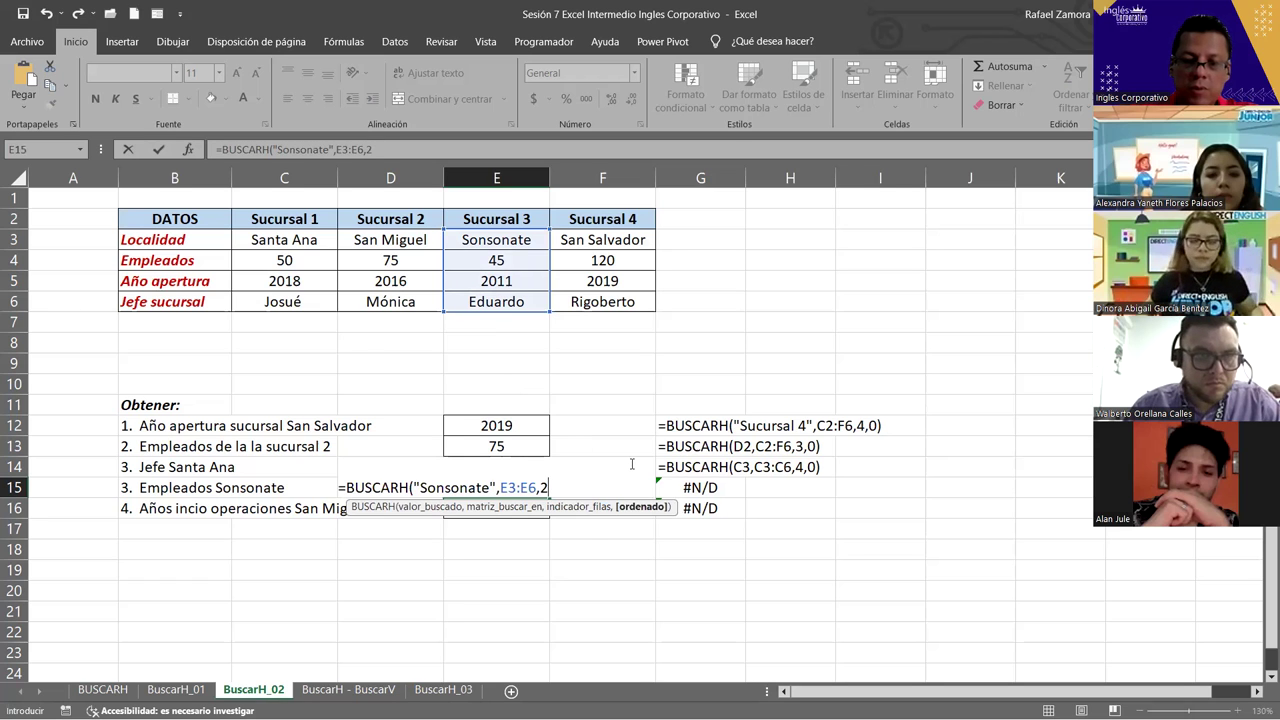
pyautogui.write('0)')
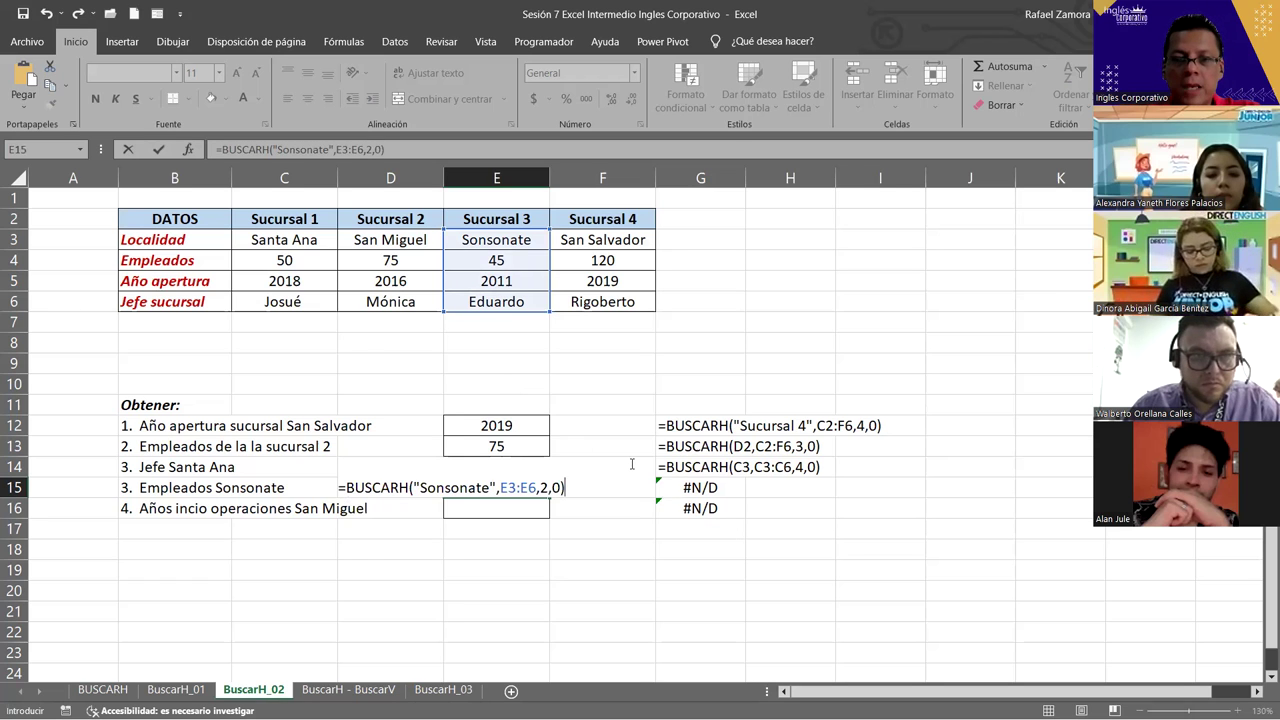
pyautogui.press('Return')
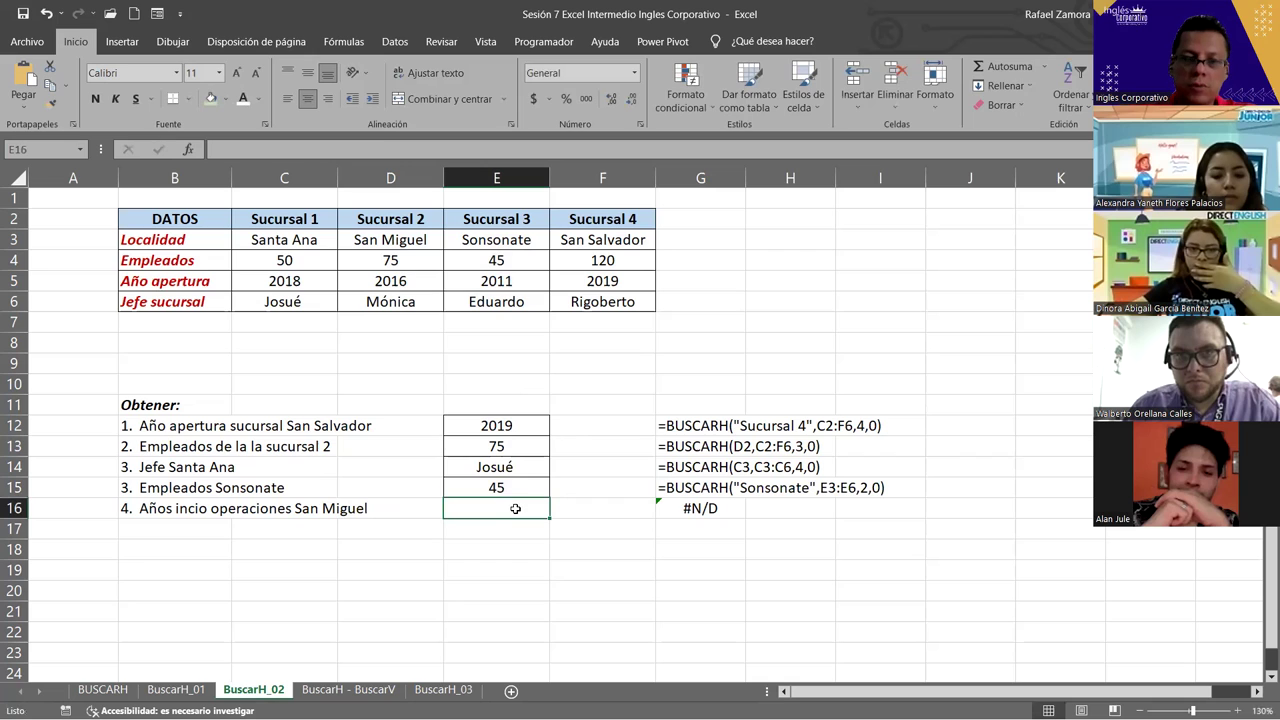
# In E16 enter =BUSCARH(D2,D2:D6,4,0), returning 2016 as San Miguel's opening year.
pyautogui.write('=')
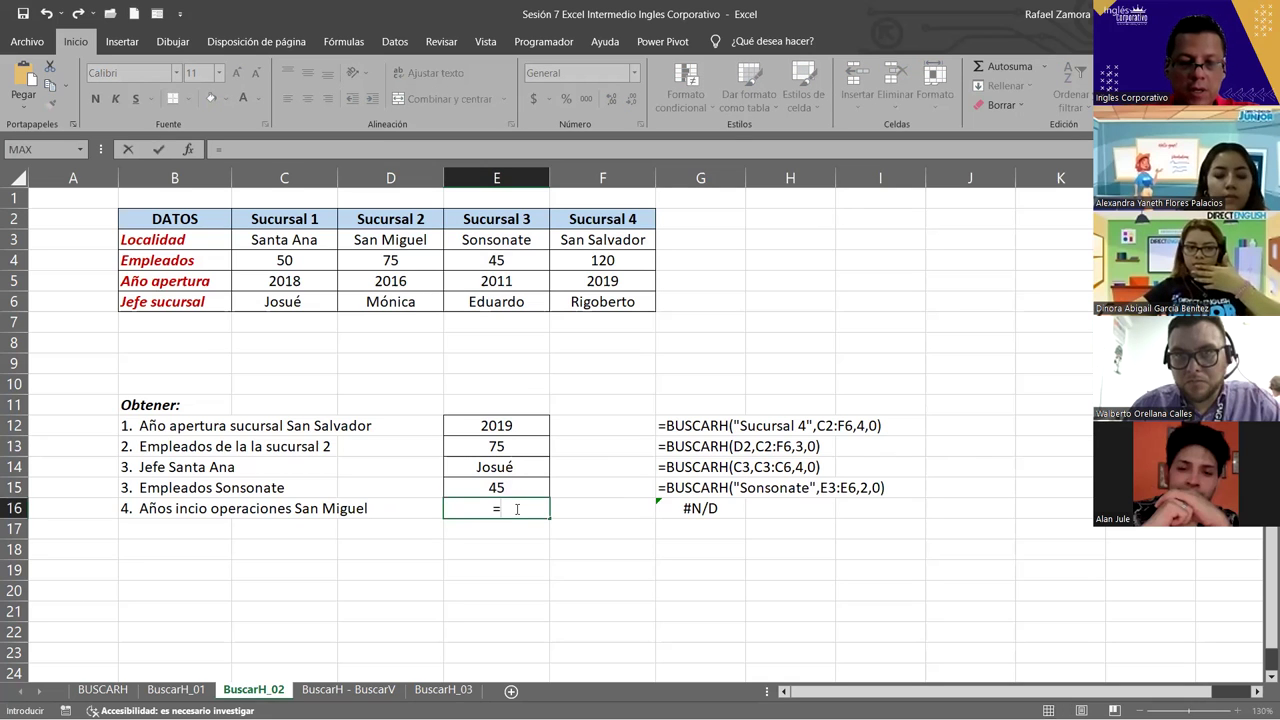
pyautogui.write('busca')
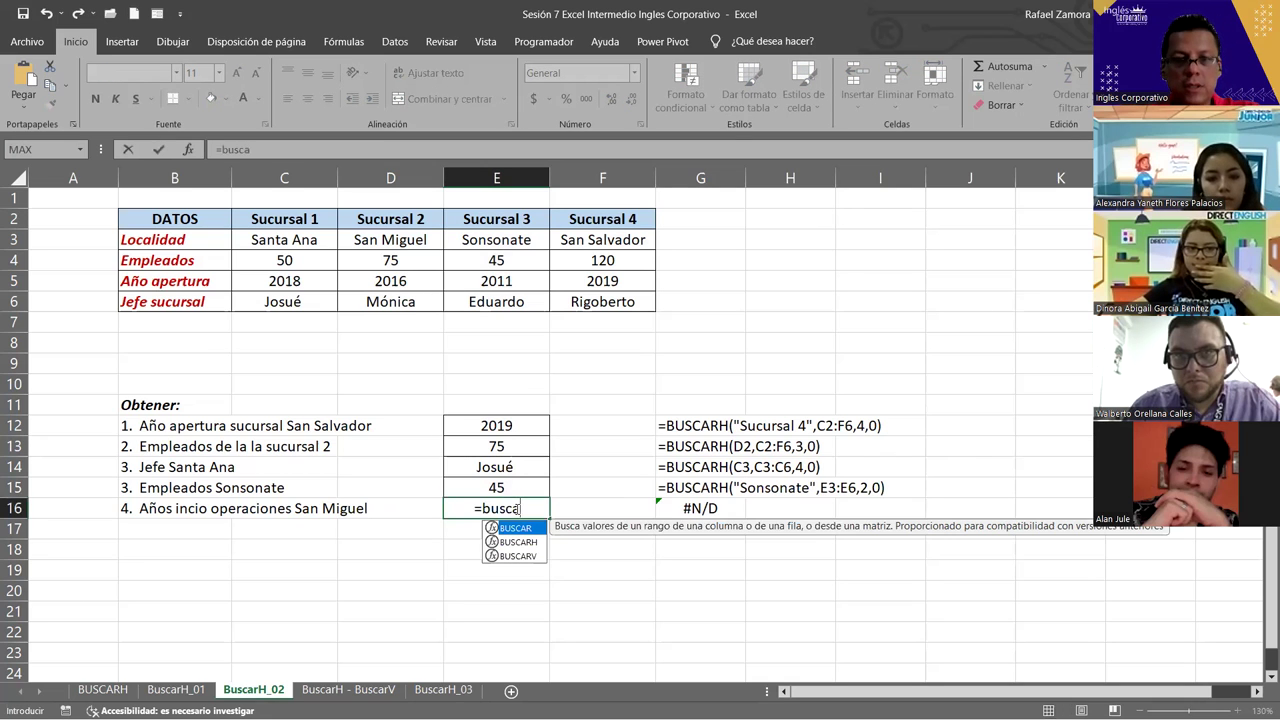
pyautogui.press('Down')
pyautogui.press('Tab')
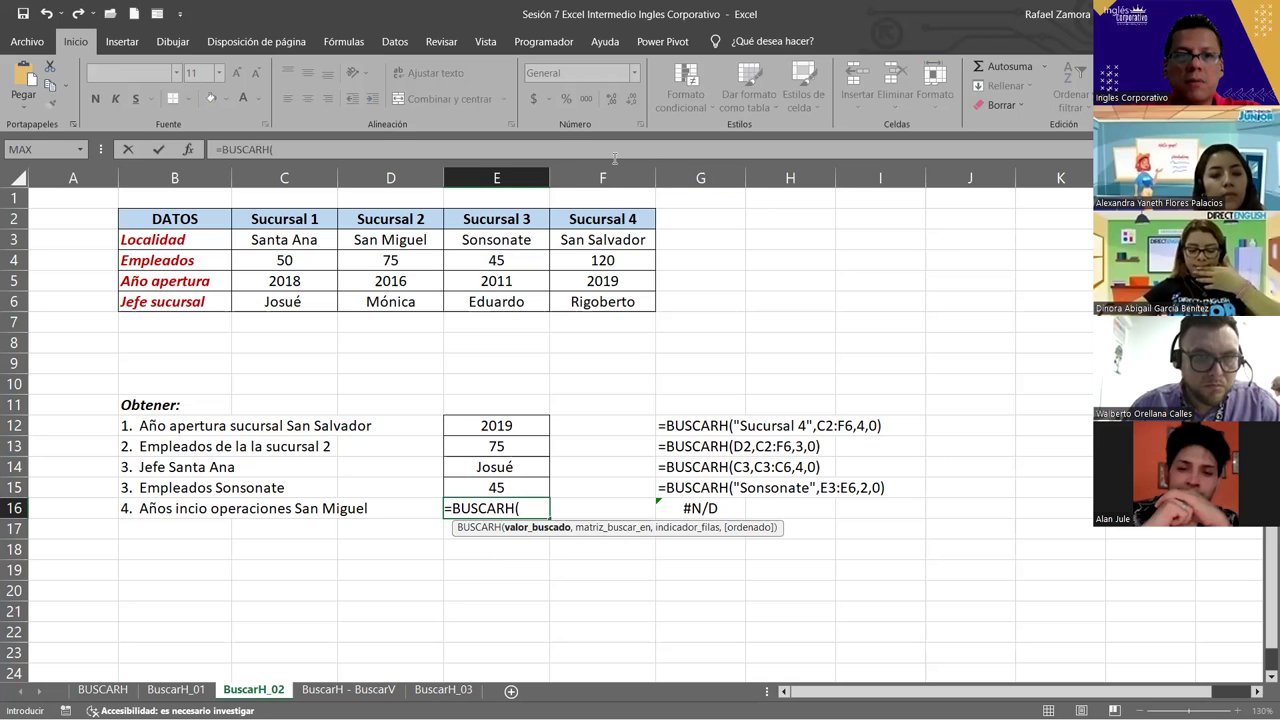
pyautogui.click(402, 204)
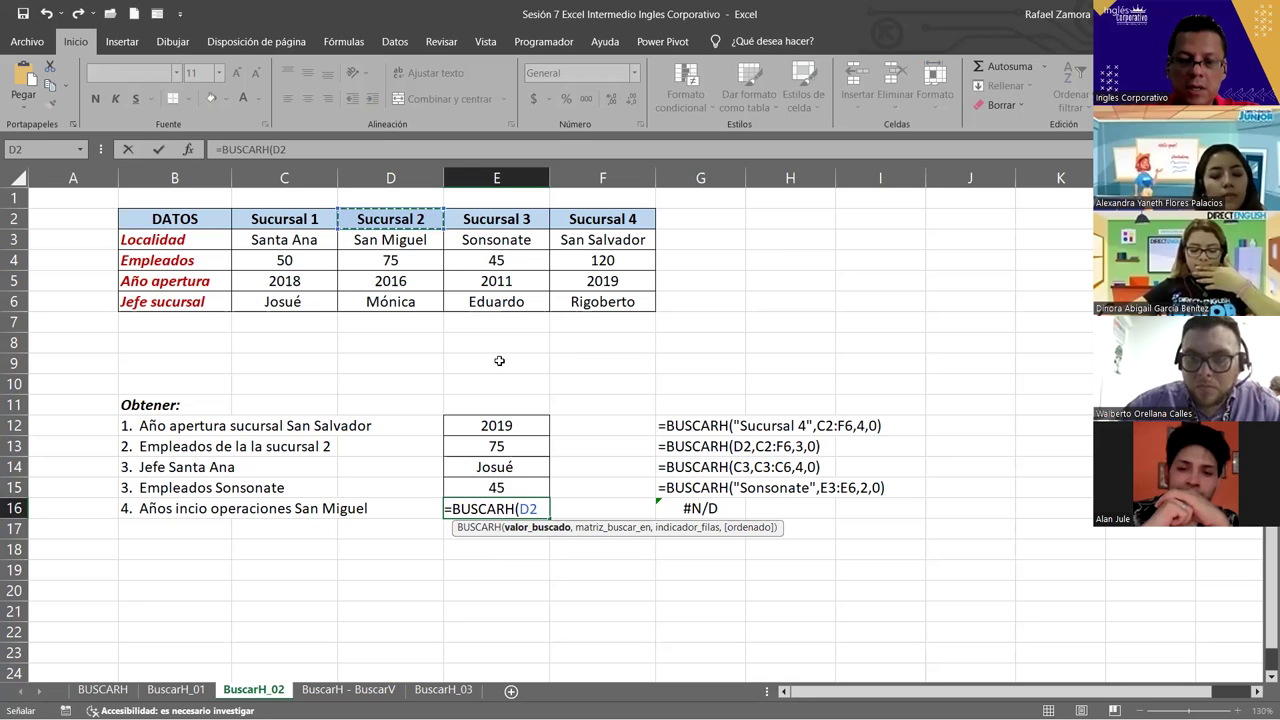
pyautogui.write(',')
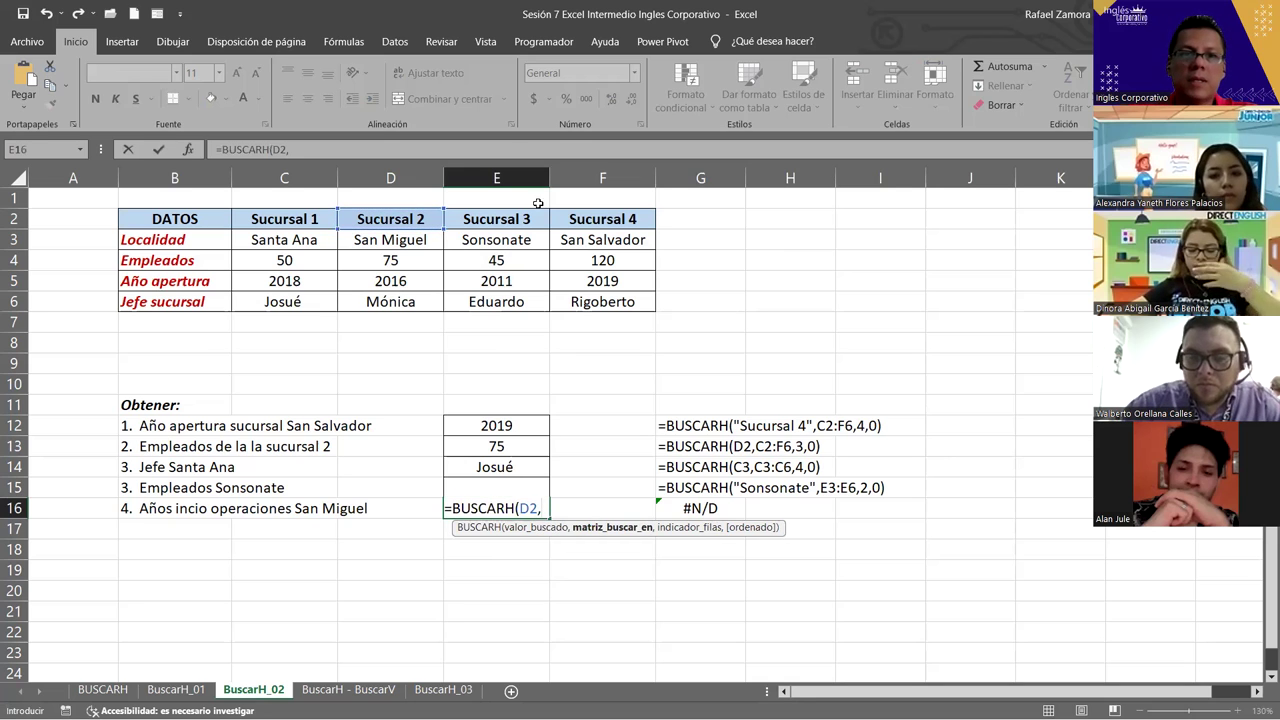
pyautogui.click(399, 215)
pyautogui.moveTo(390, 295); pyautogui.dragTo(390, 295)
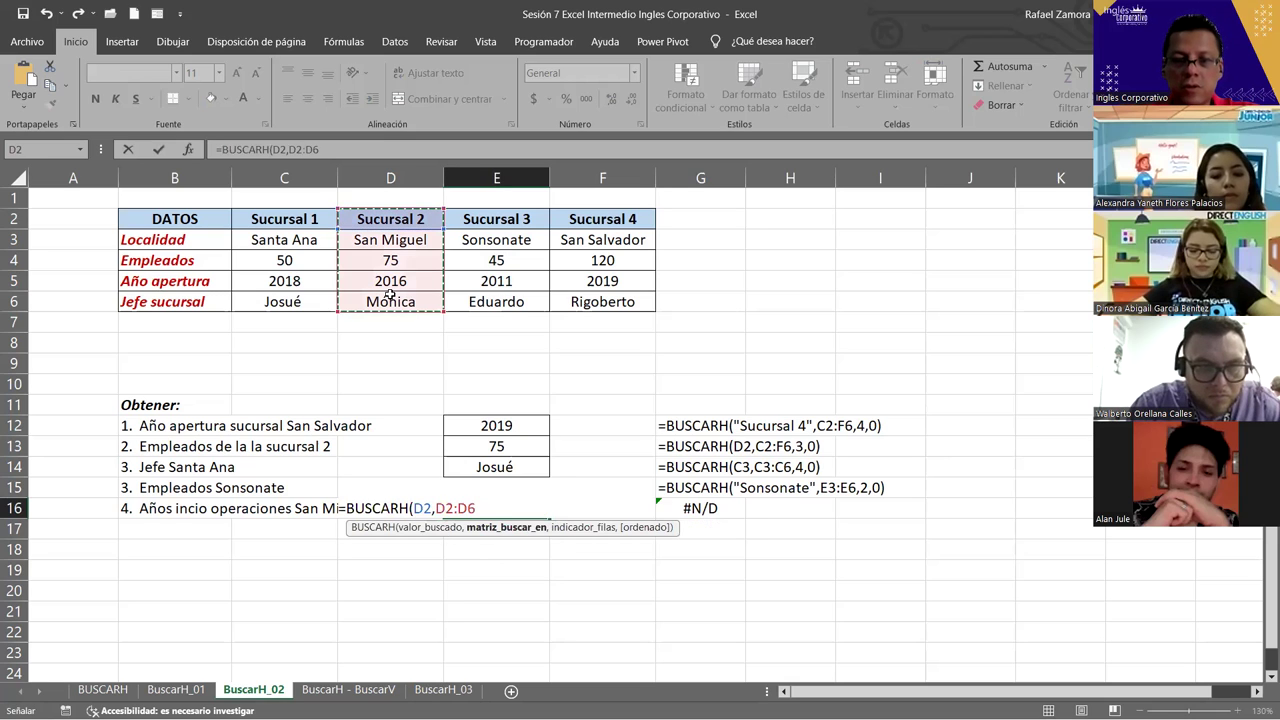
pyautogui.write(',')
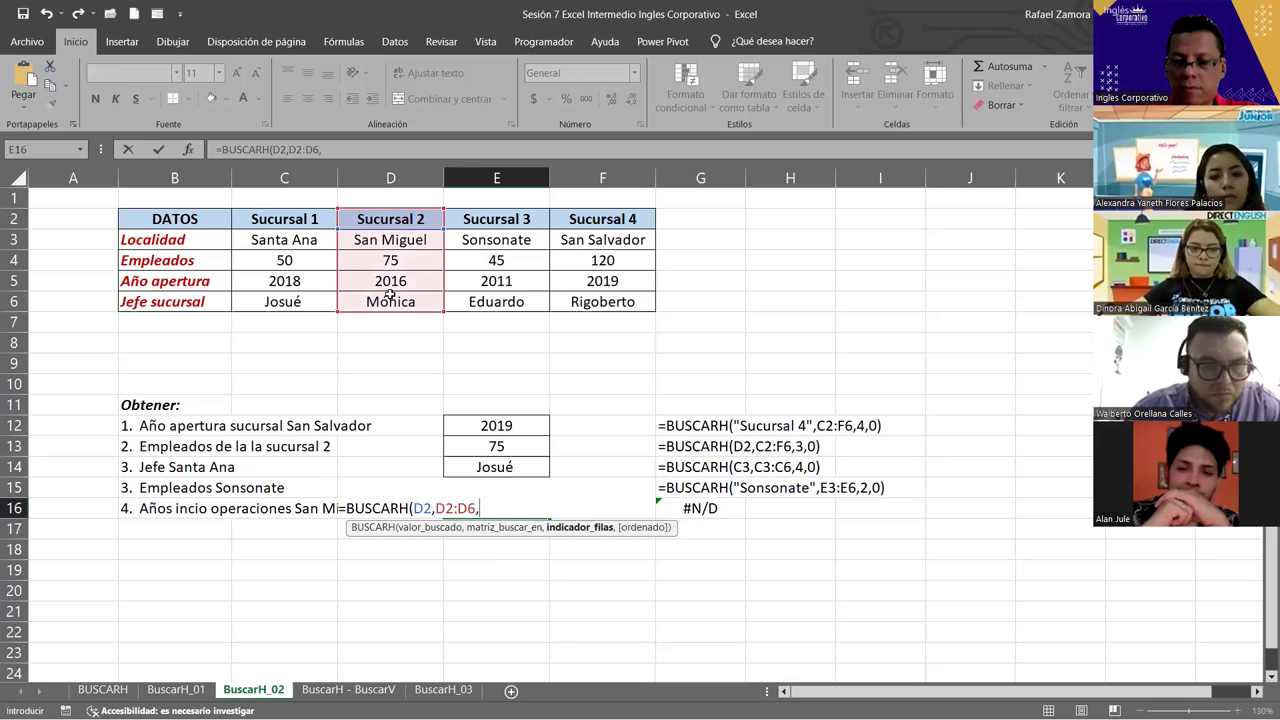
pyautogui.write('4')
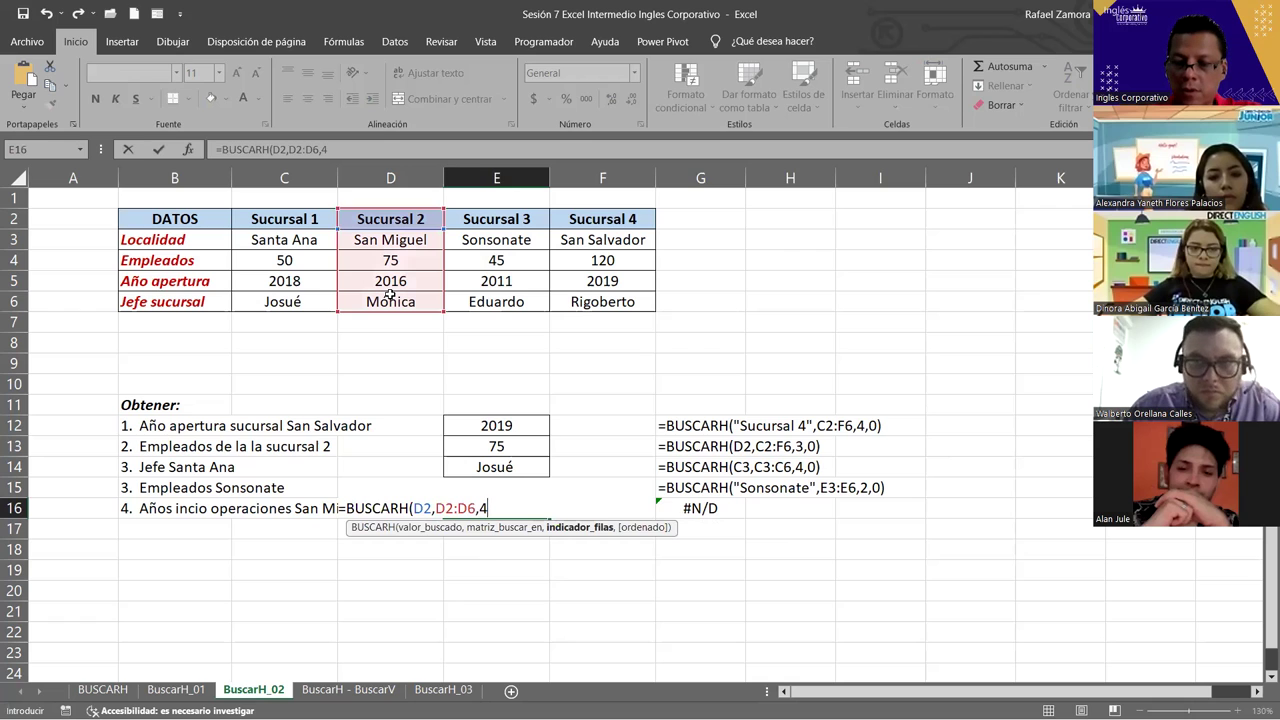
pyautogui.write(',0')
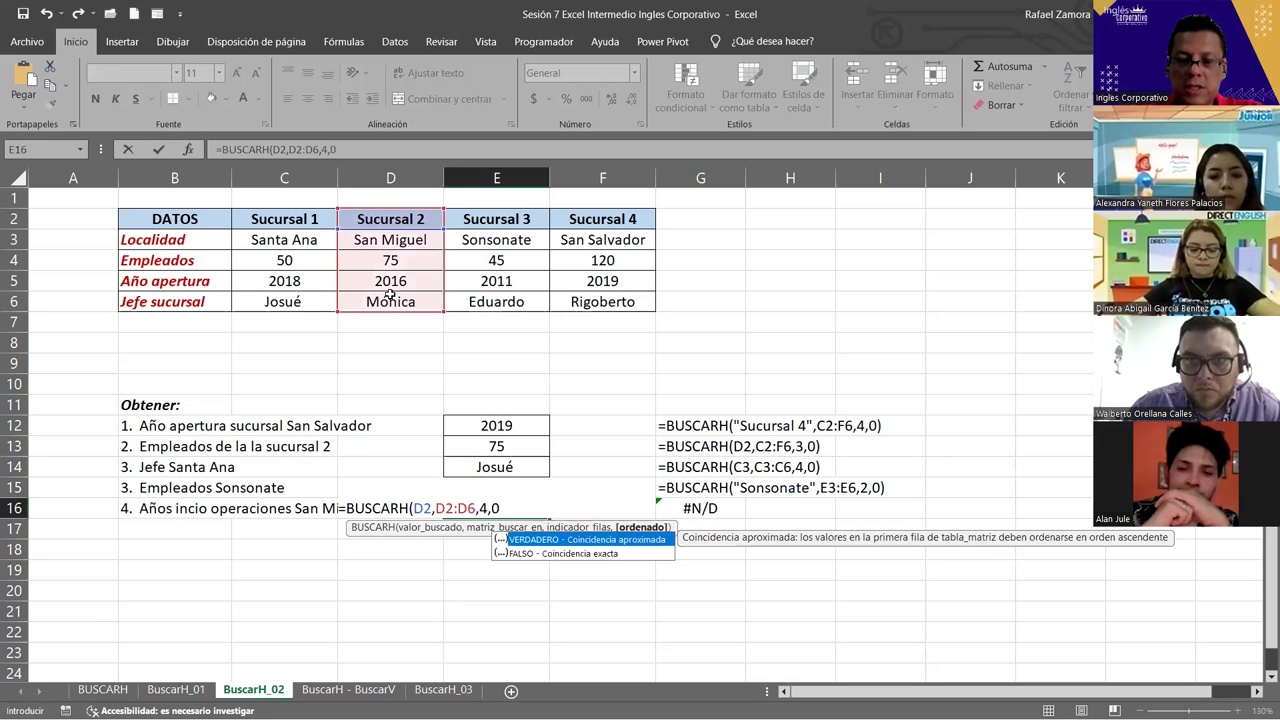
pyautogui.press('Return')
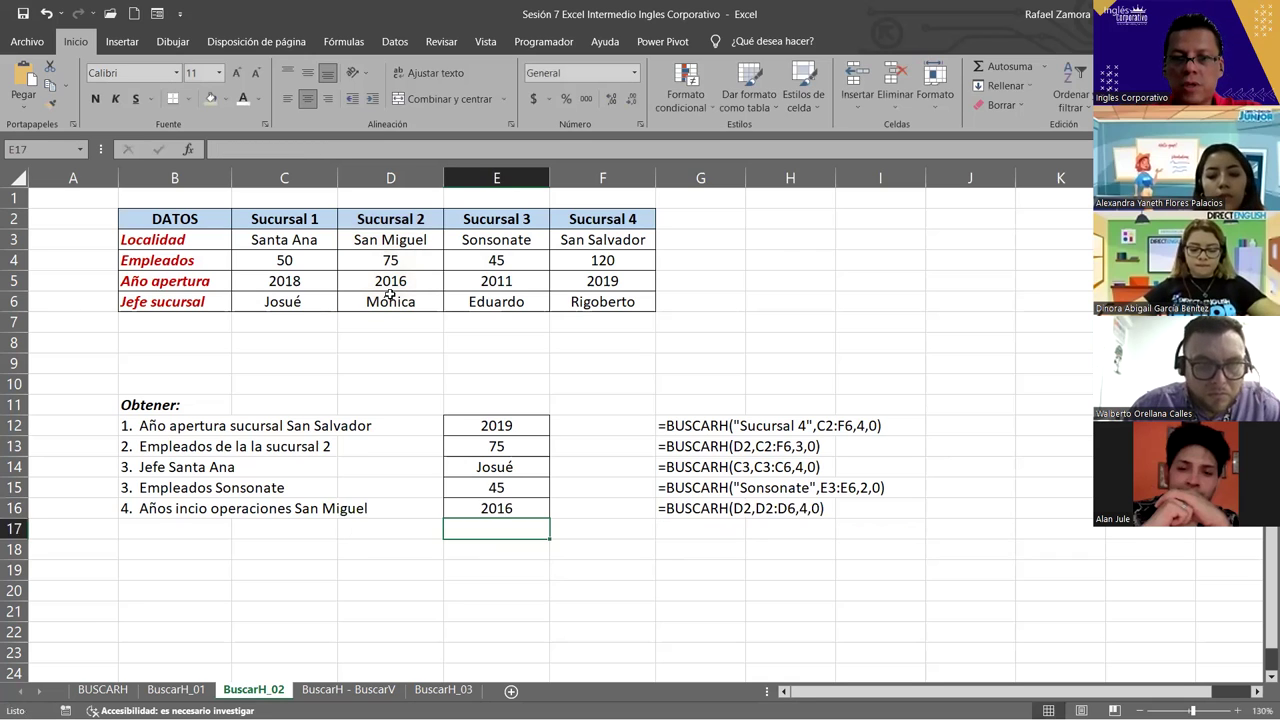
pyautogui.moveTo(505, 419); pyautogui.dragTo(504, 504)
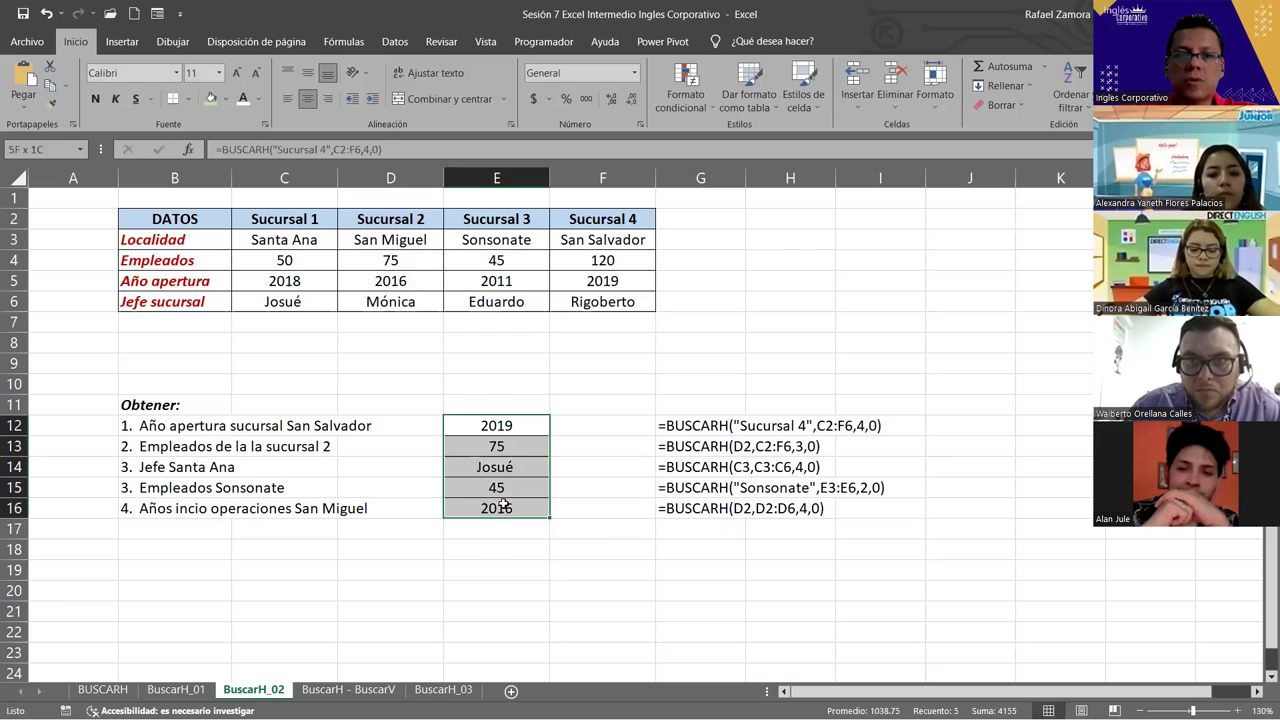
pyautogui.click(613, 420)
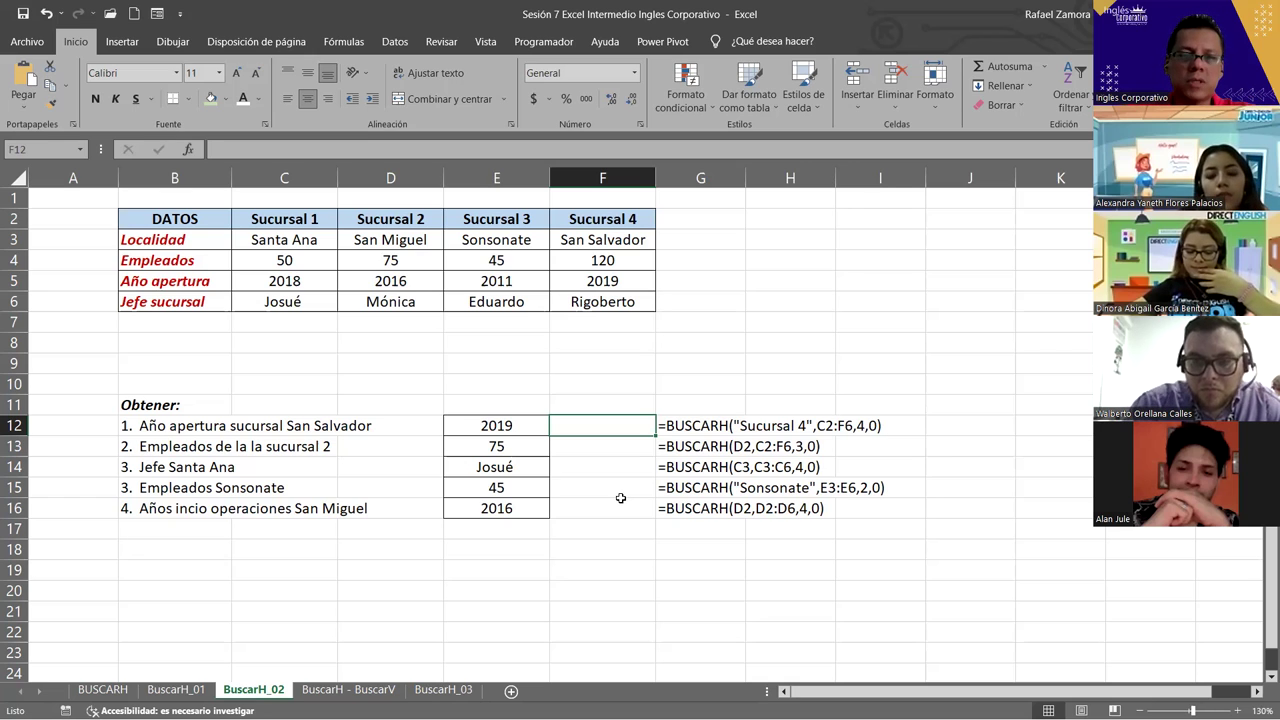
pyautogui.click(563, 541)
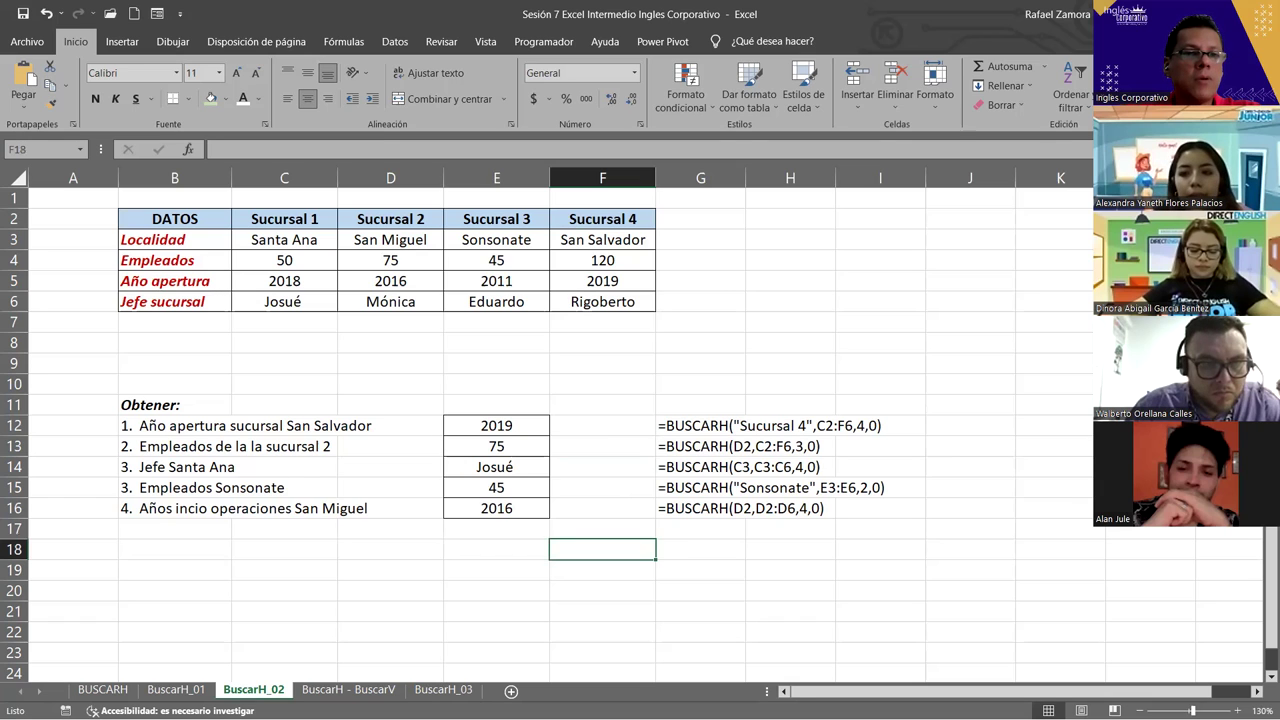
pyautogui.hotkey('alt', 'Tab')
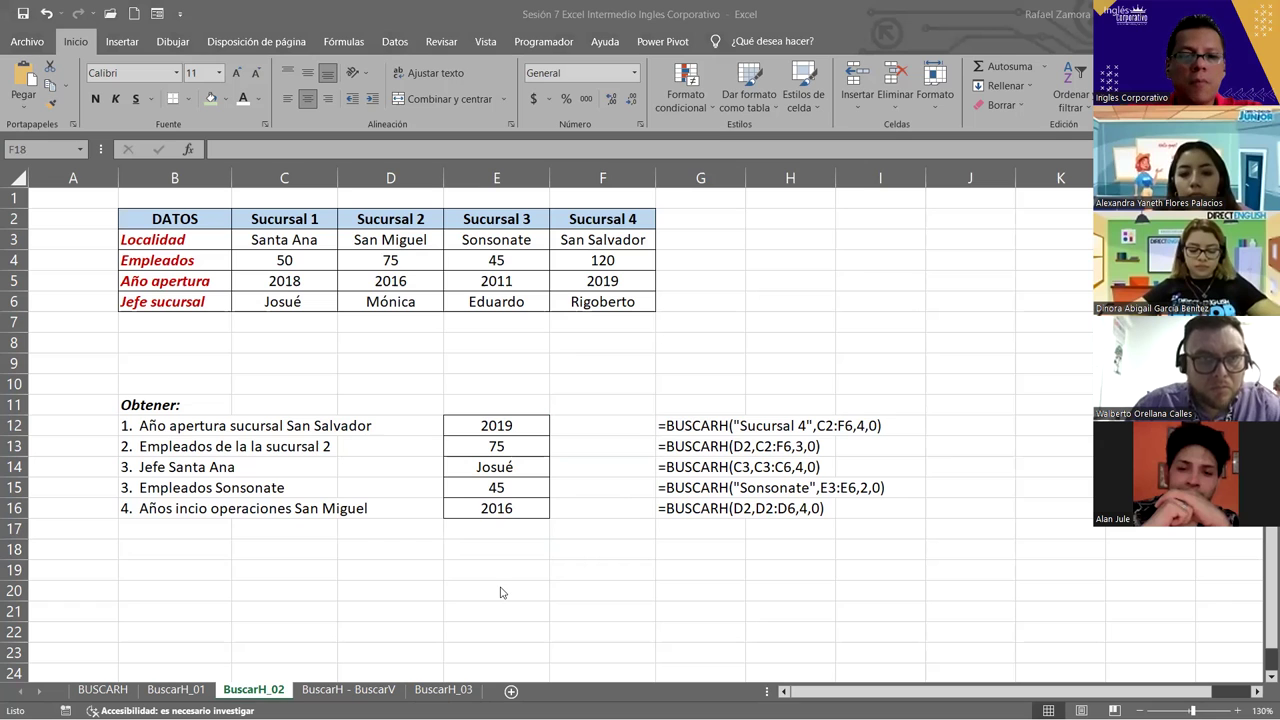
# Switch to the BuscarH - BuscarV sheet and look over its BUSCARV and BUSCARH tables.
pyautogui.click(343, 694)
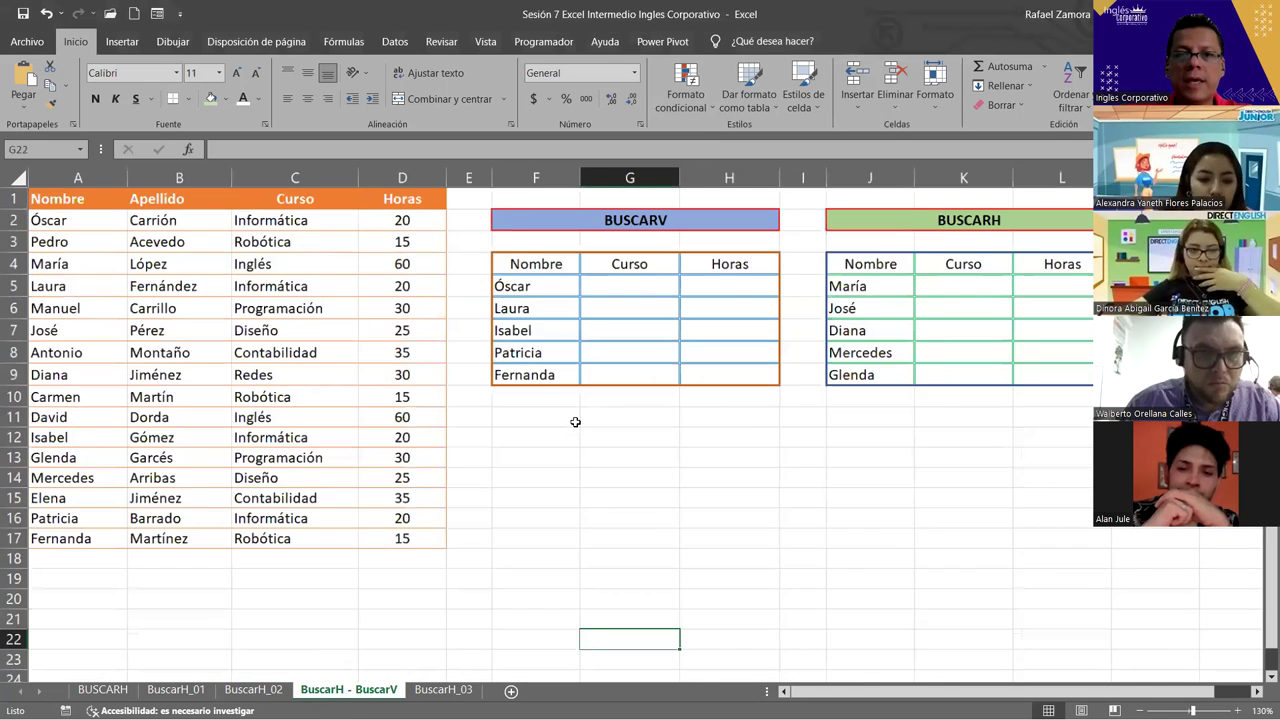
pyautogui.keyDown('ctrl'); pyautogui.scroll(1, 575, 422); pyautogui.keyUp('ctrl')
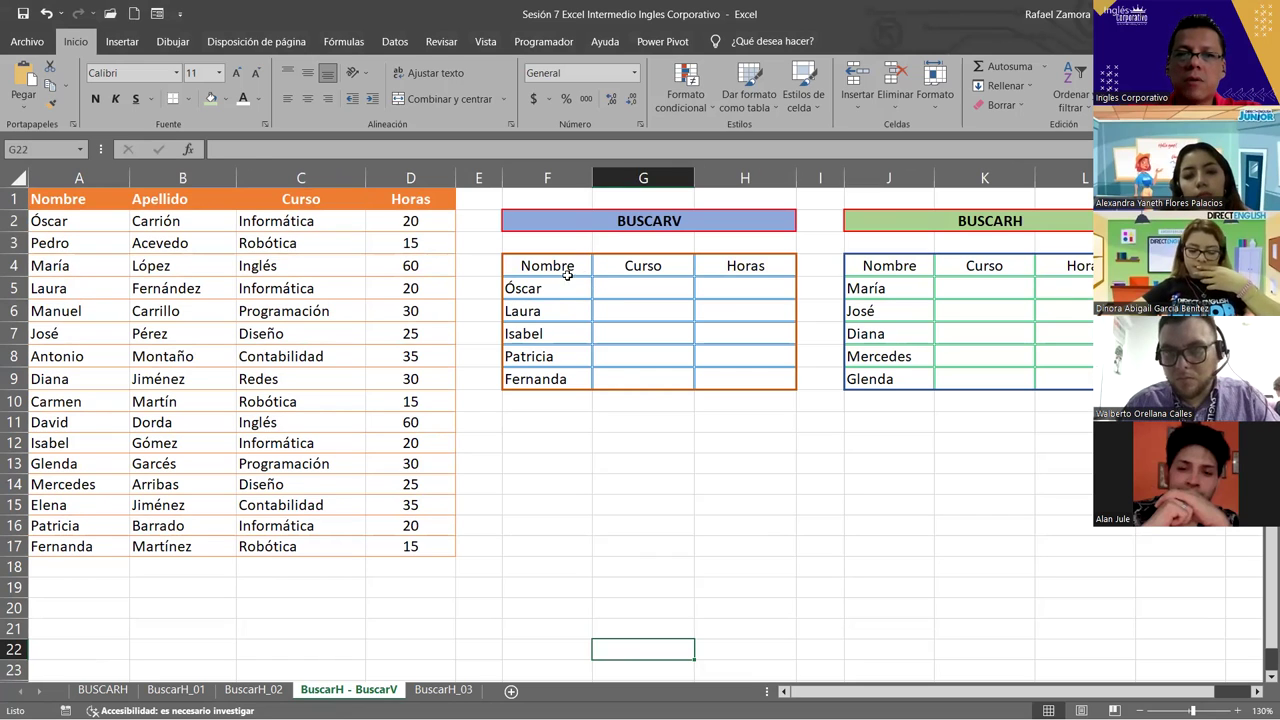
pyautogui.moveTo(567, 275); pyautogui.dragTo(734, 372)
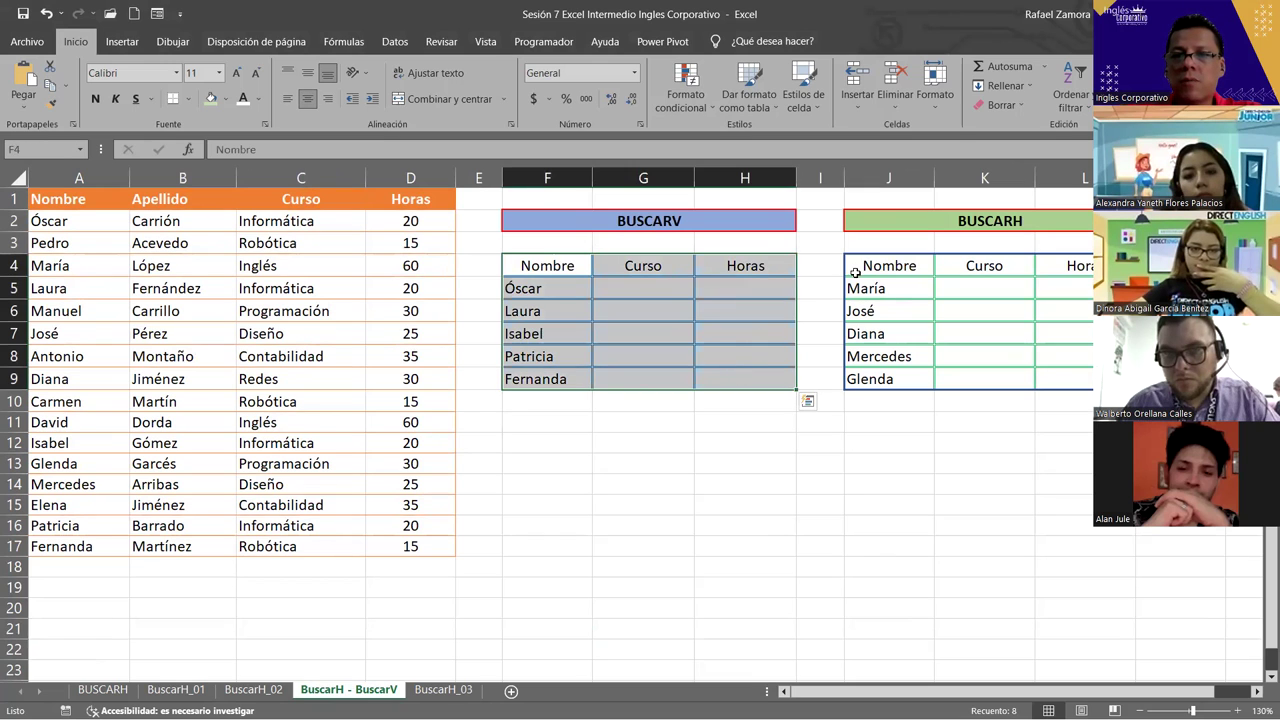
pyautogui.moveTo(855, 272); pyautogui.dragTo(1055, 390)
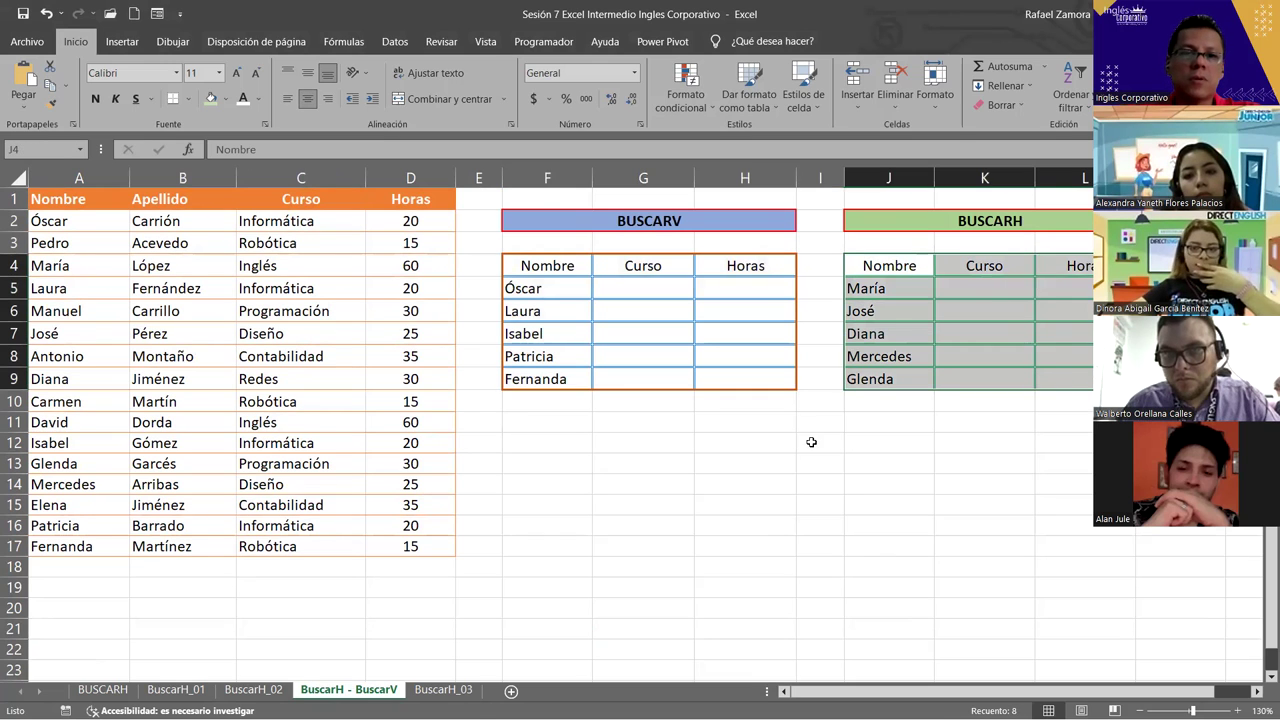
pyautogui.click(742, 468)
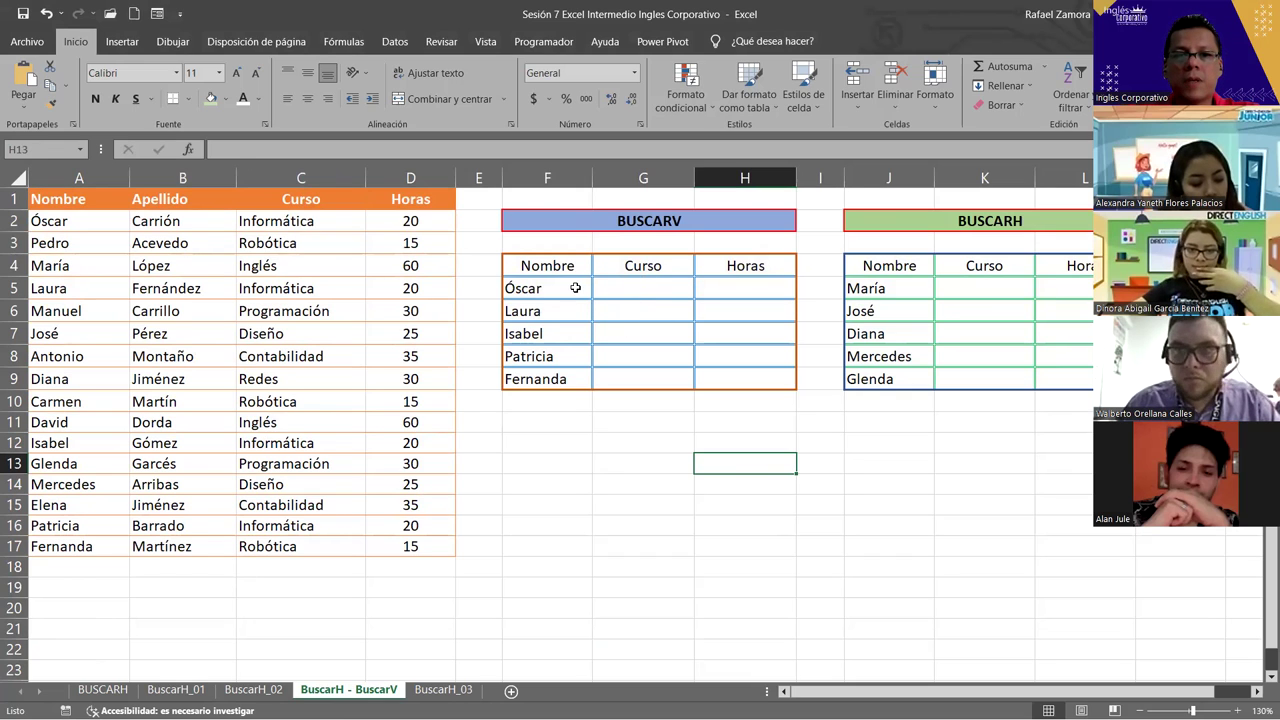
# Bold the Nombre, Curso and Horas headers of both lookup tables, discarding the Quick Analysis highlight.
pyautogui.moveTo(550, 262); pyautogui.dragTo(752, 263)
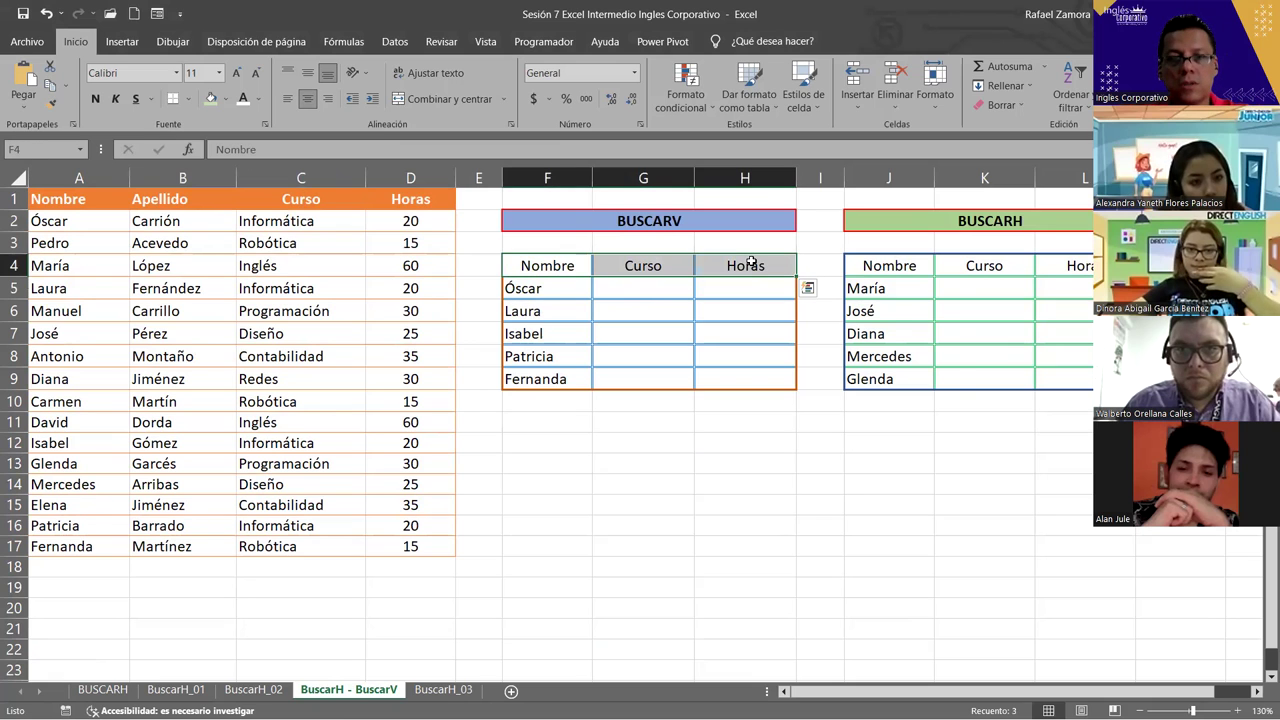
pyautogui.click(808, 288)
pyautogui.click(680, 410)
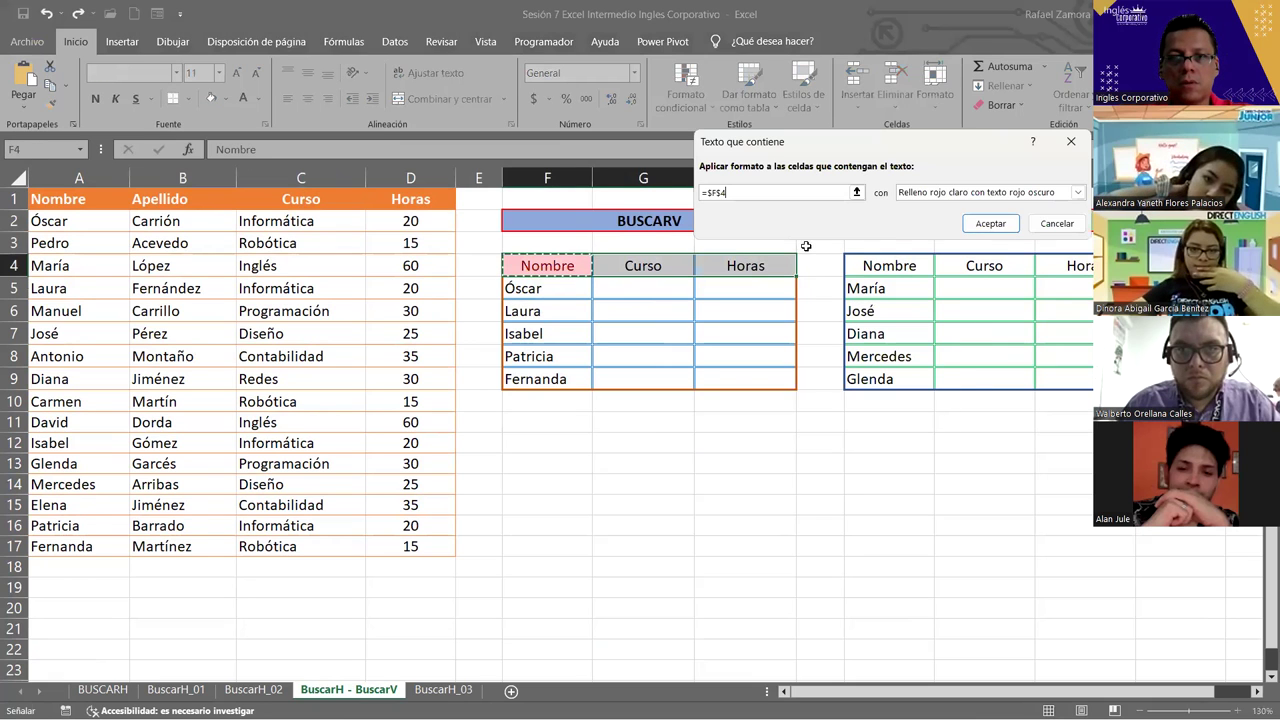
pyautogui.click(1056, 223)
pyautogui.click(560, 282)
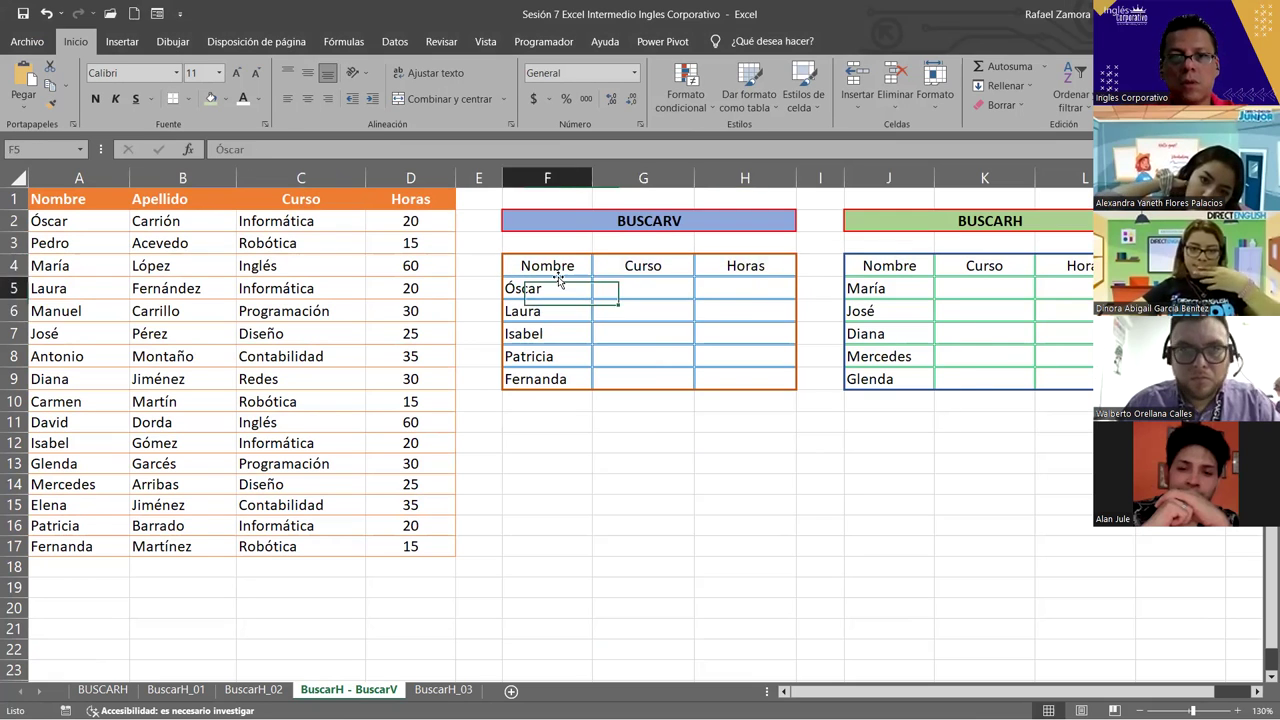
pyautogui.moveTo(555, 266); pyautogui.dragTo(745, 266)
pyautogui.hotkey('ctrl', 'n')
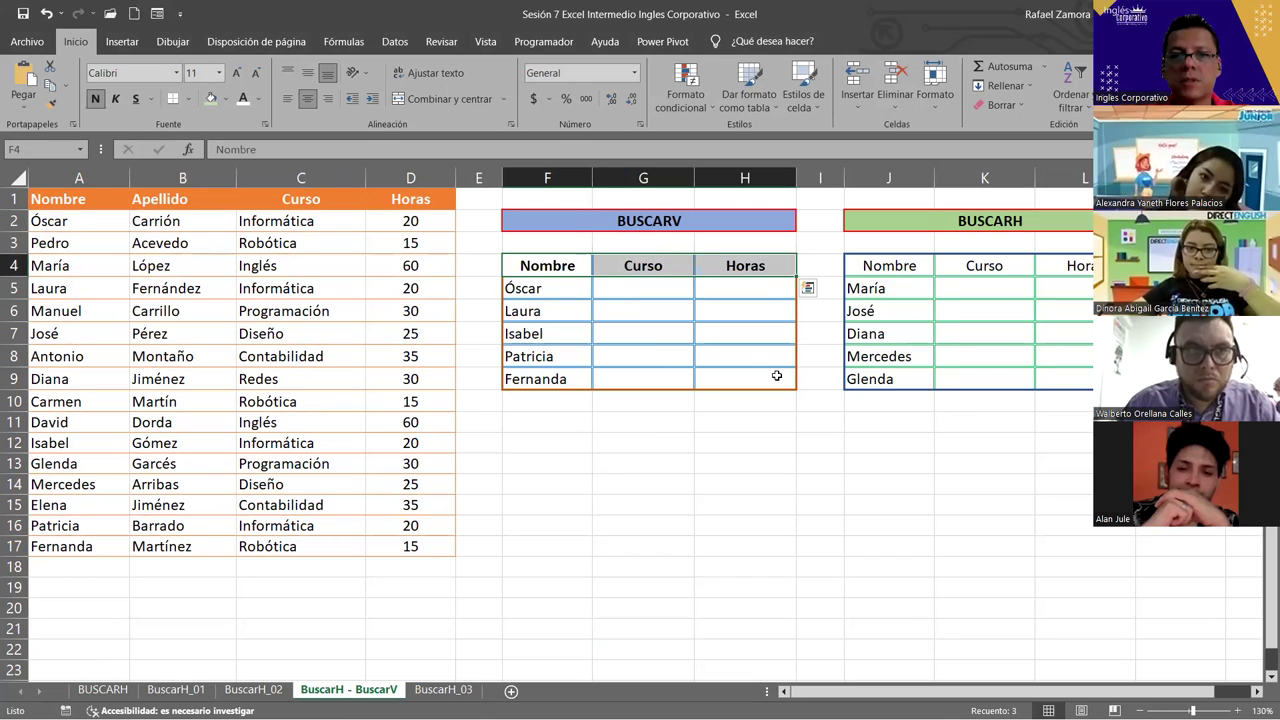
pyautogui.moveTo(925, 266); pyautogui.dragTo(1053, 265)
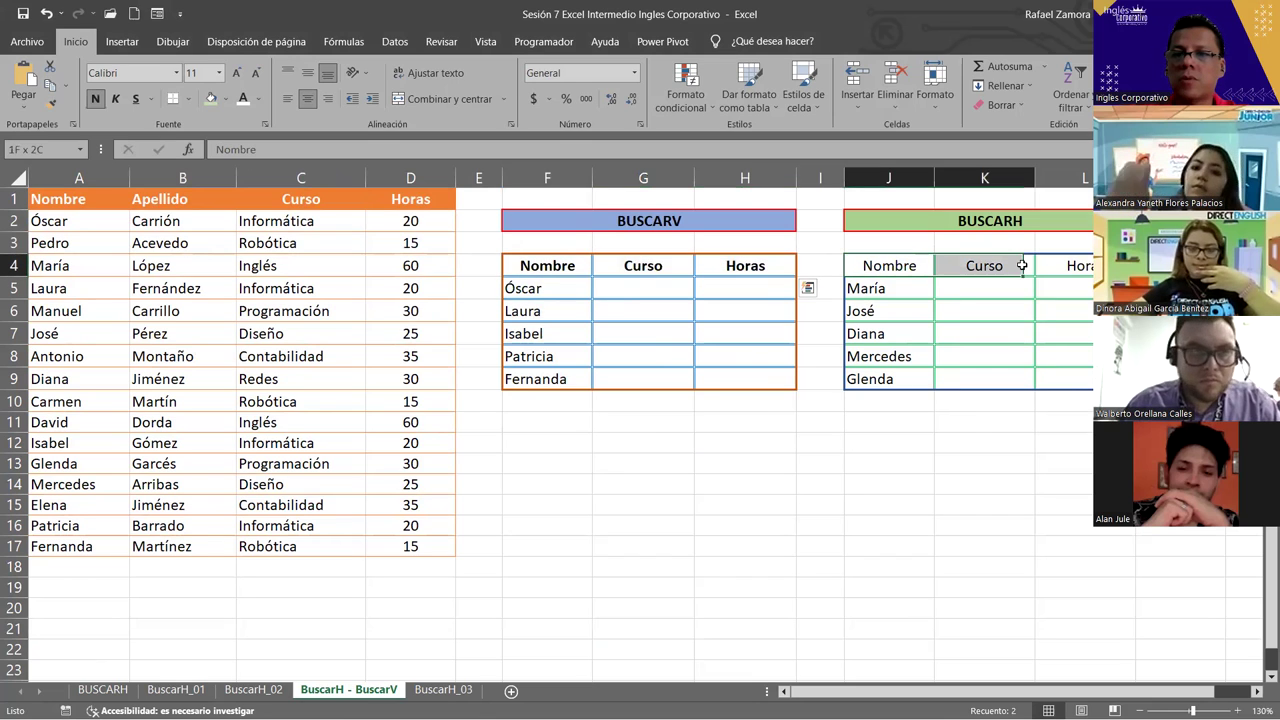
pyautogui.hotkey('ctrl', 'n')
pyautogui.click(785, 485)
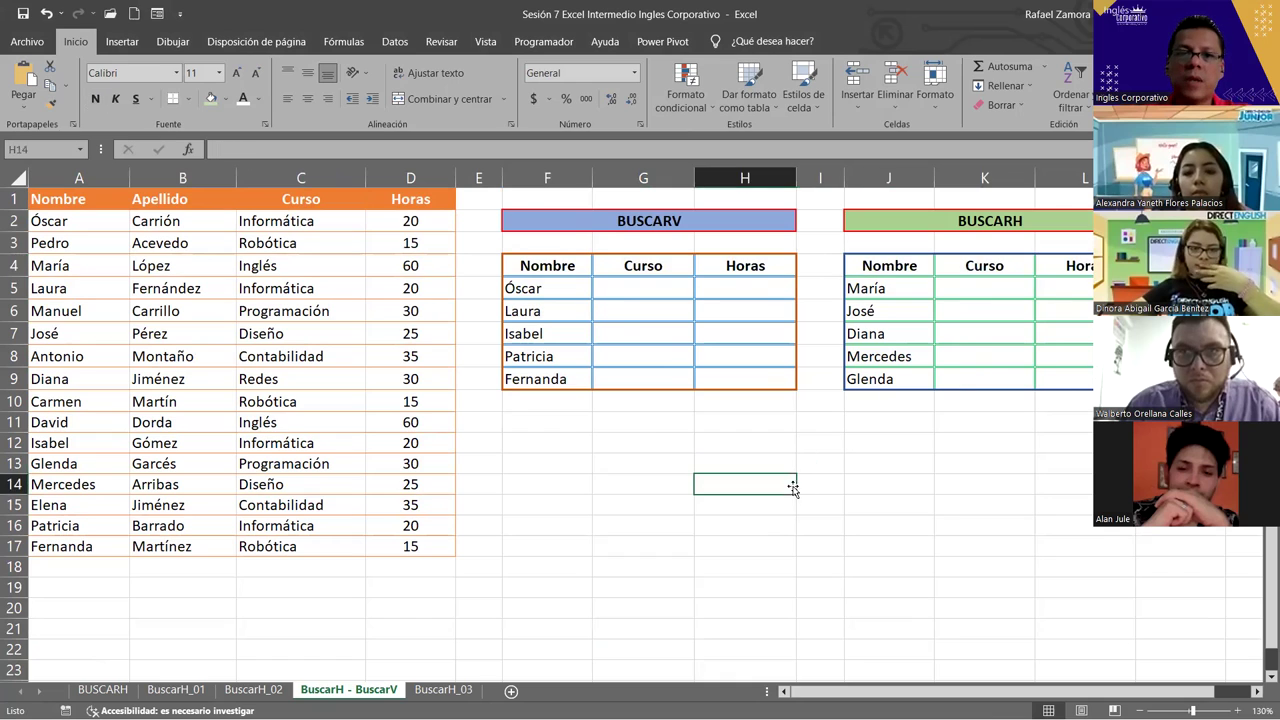
# Review the empty result ranges G5:H9 and K5:L9, ending on cell G5.
pyautogui.moveTo(630, 291); pyautogui.dragTo(763, 390)
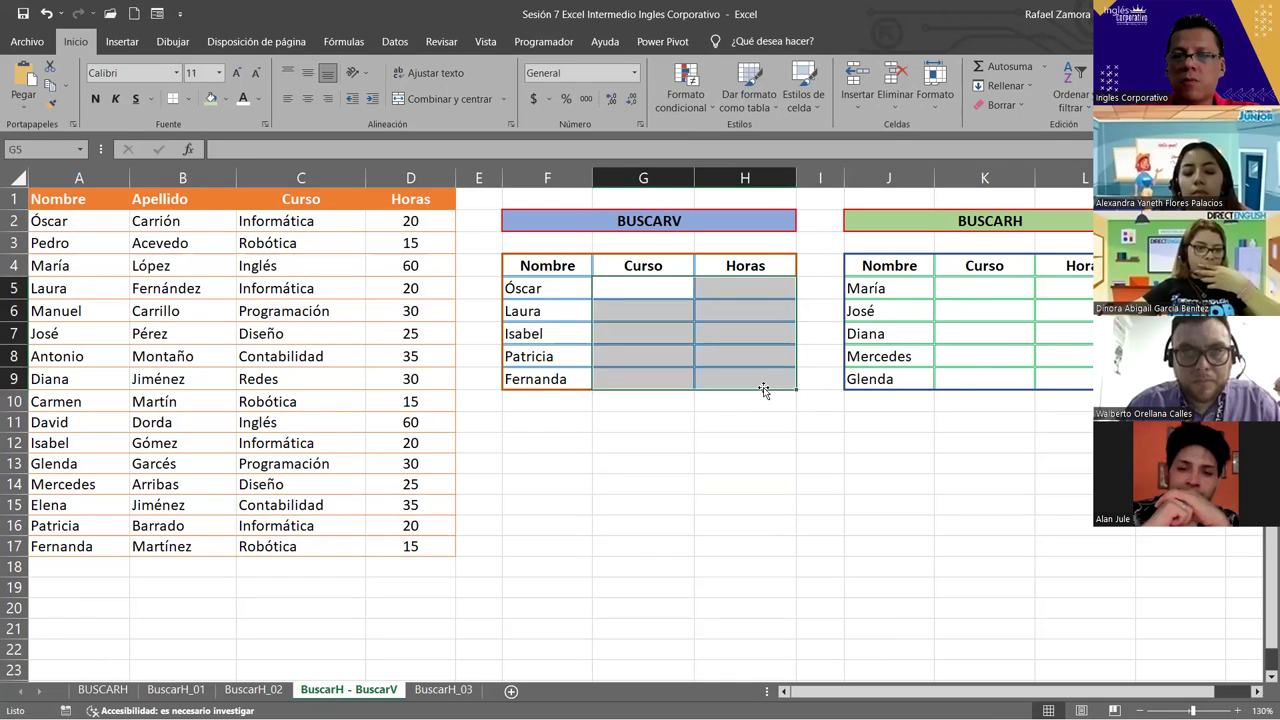
pyautogui.click(674, 331)
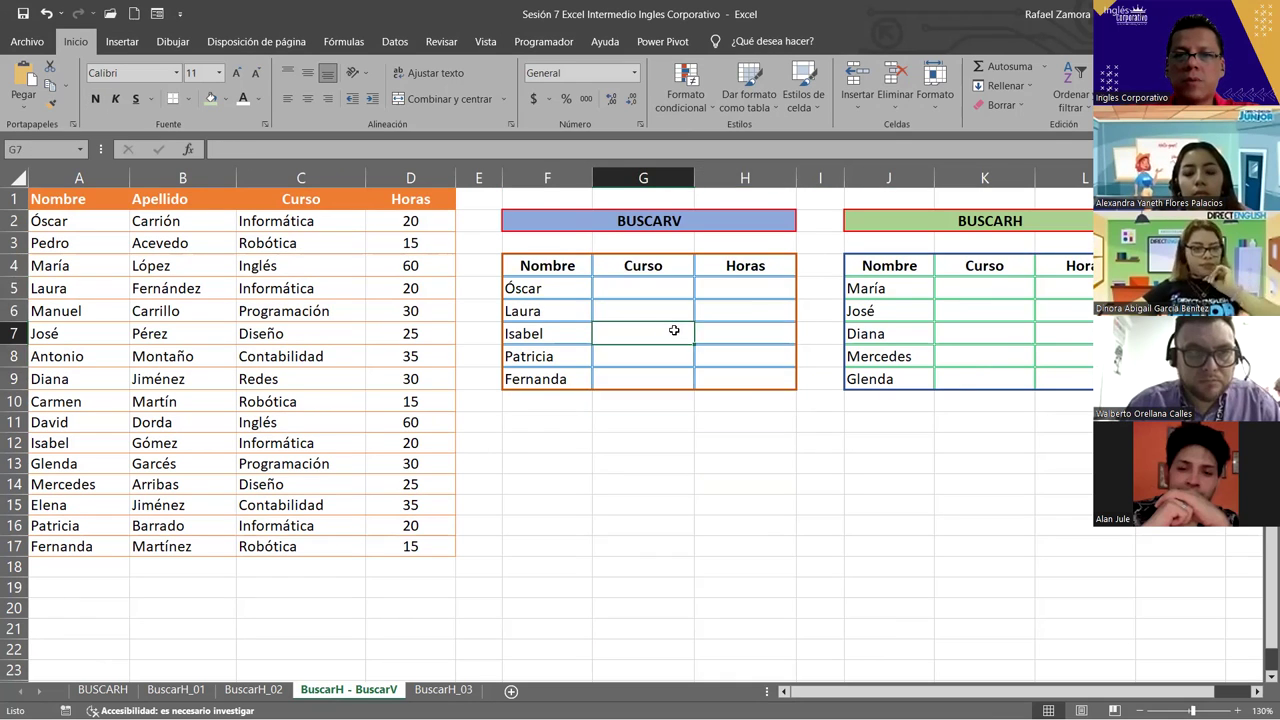
pyautogui.moveTo(977, 285)
pyautogui.mouseDown()
pyautogui.moveTo(1071, 346)
pyautogui.moveTo(1071, 379)
pyautogui.mouseUp()
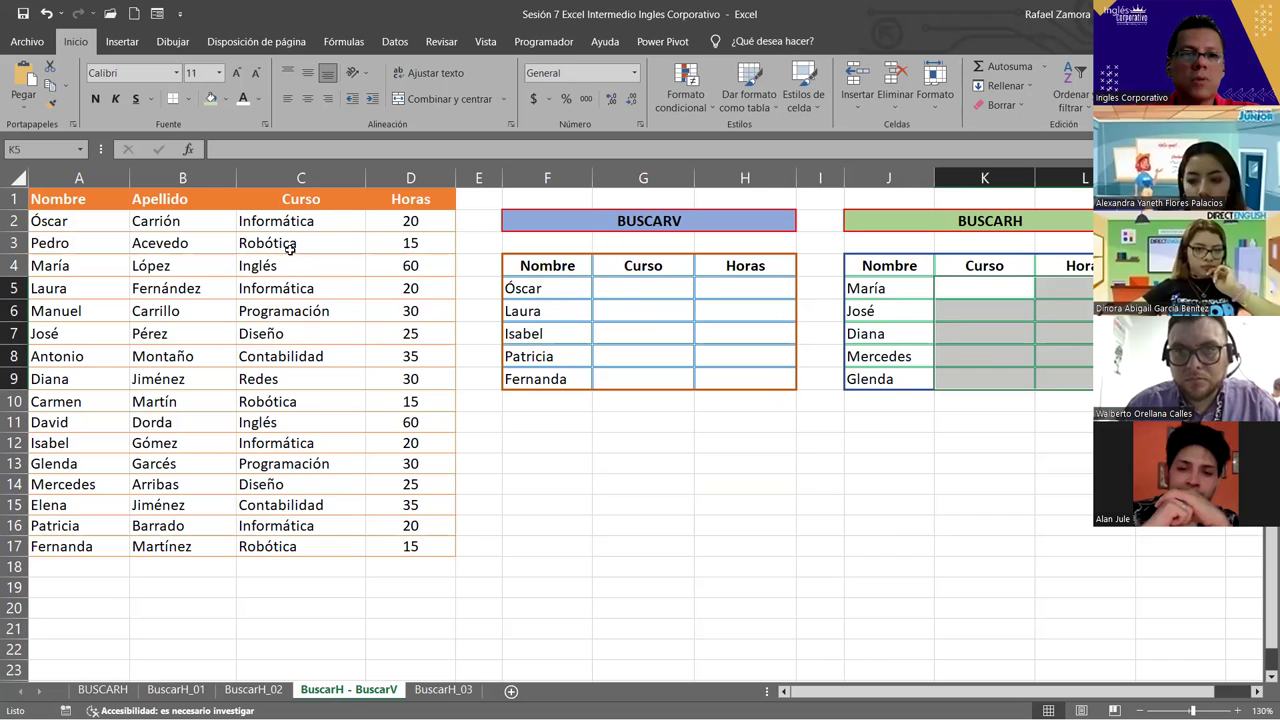
pyautogui.click(638, 289)
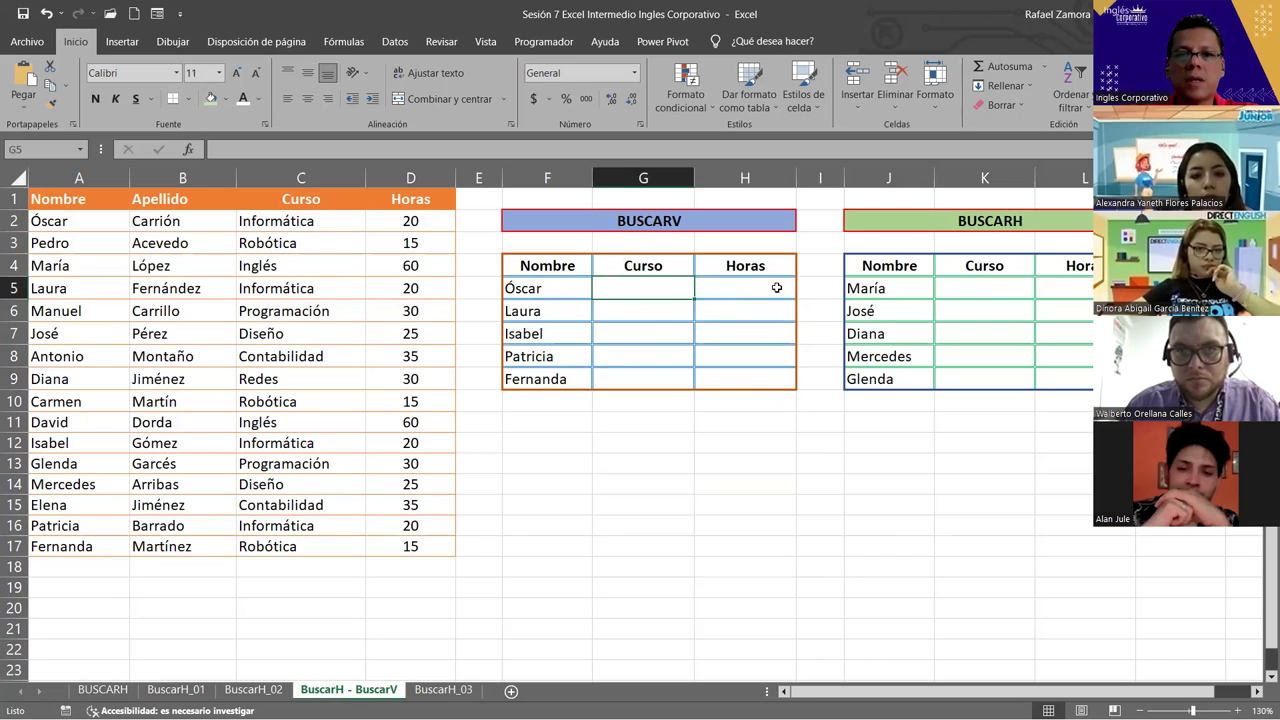
pyautogui.click(605, 325)
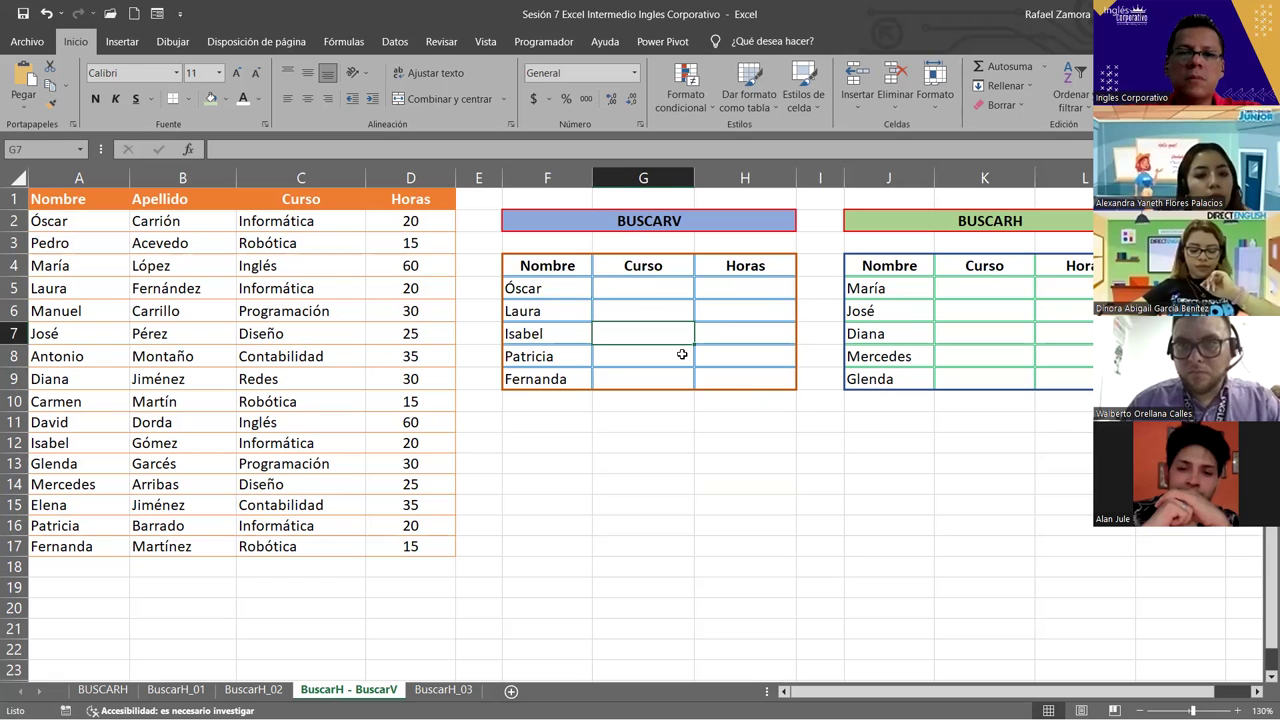
pyautogui.click(634, 312)
pyautogui.click(636, 285)
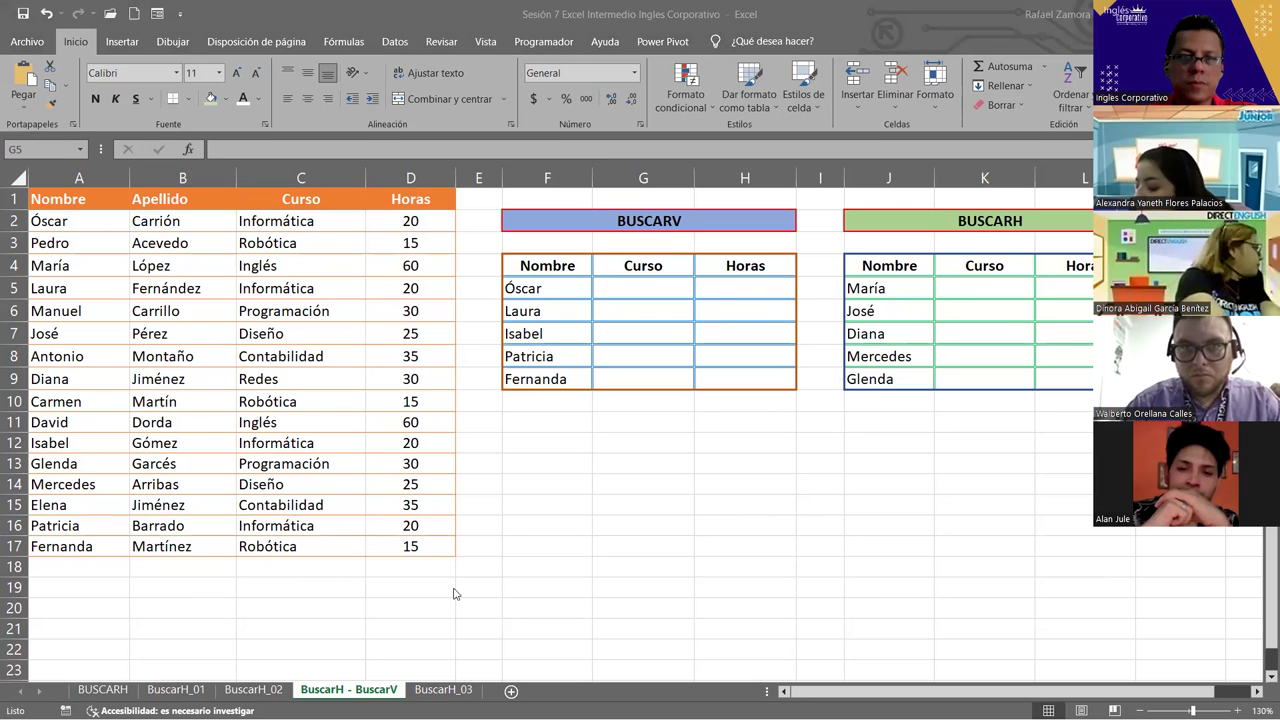
# Insert a WordArt reading 'EN PRACTICA' and place it below the tables.
pyautogui.click(130, 41)
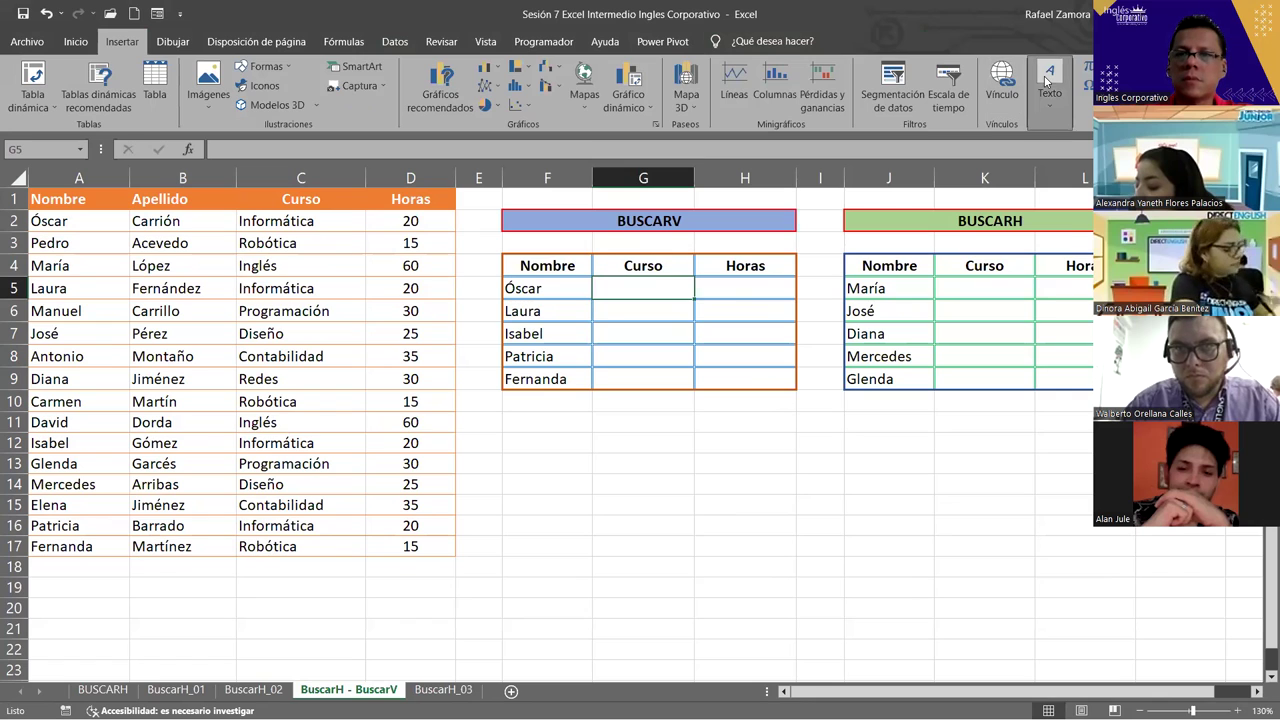
pyautogui.click(1047, 82)
pyautogui.click(1140, 160)
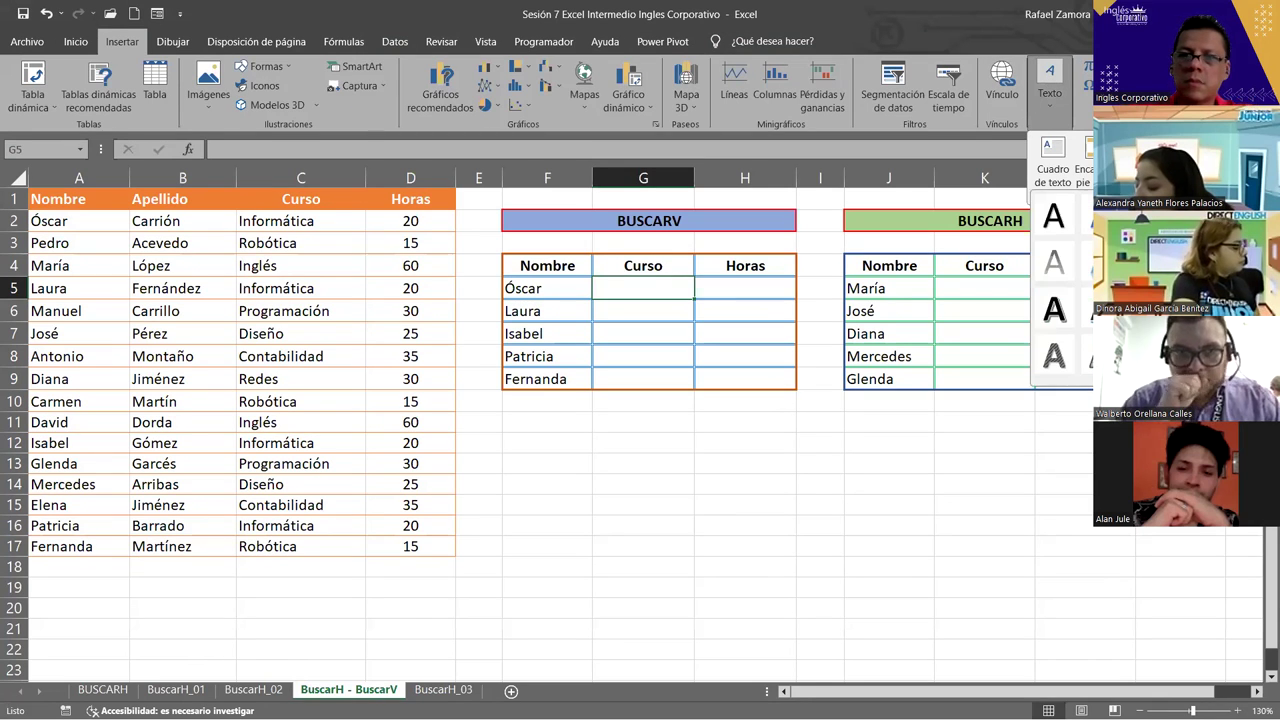
pyautogui.click(1090, 355)
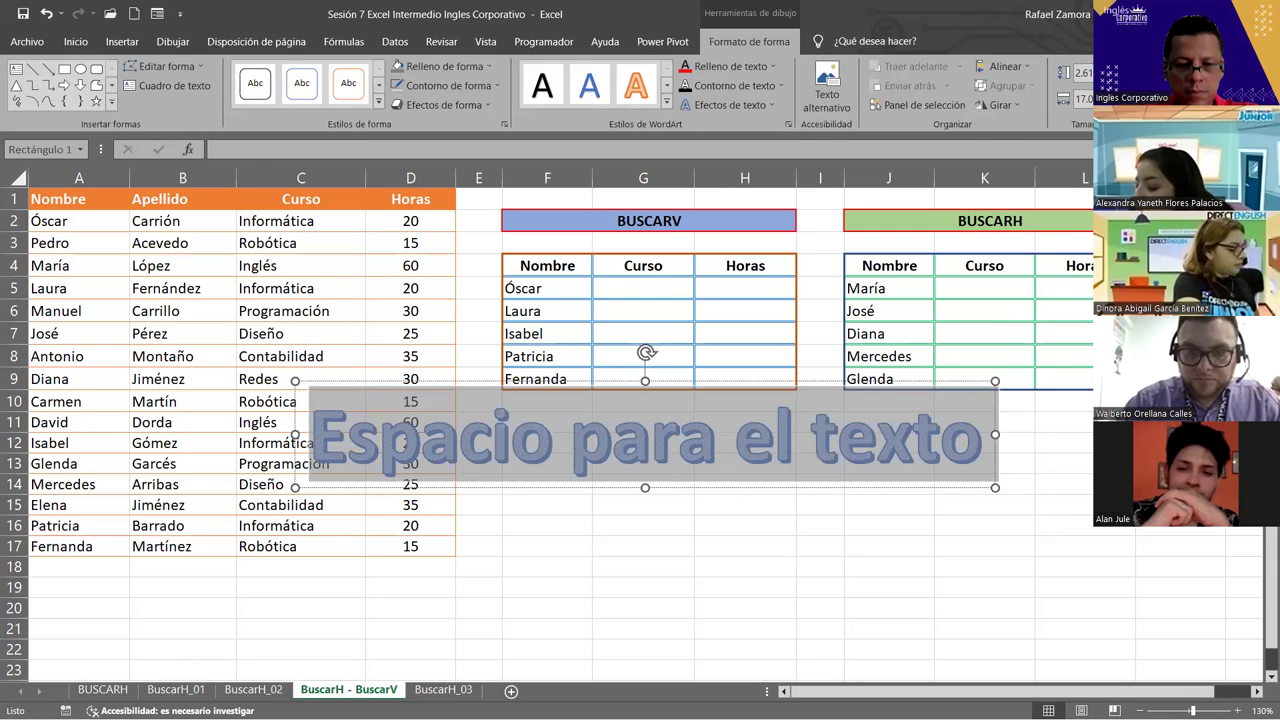
pyautogui.write('EN PRACT')
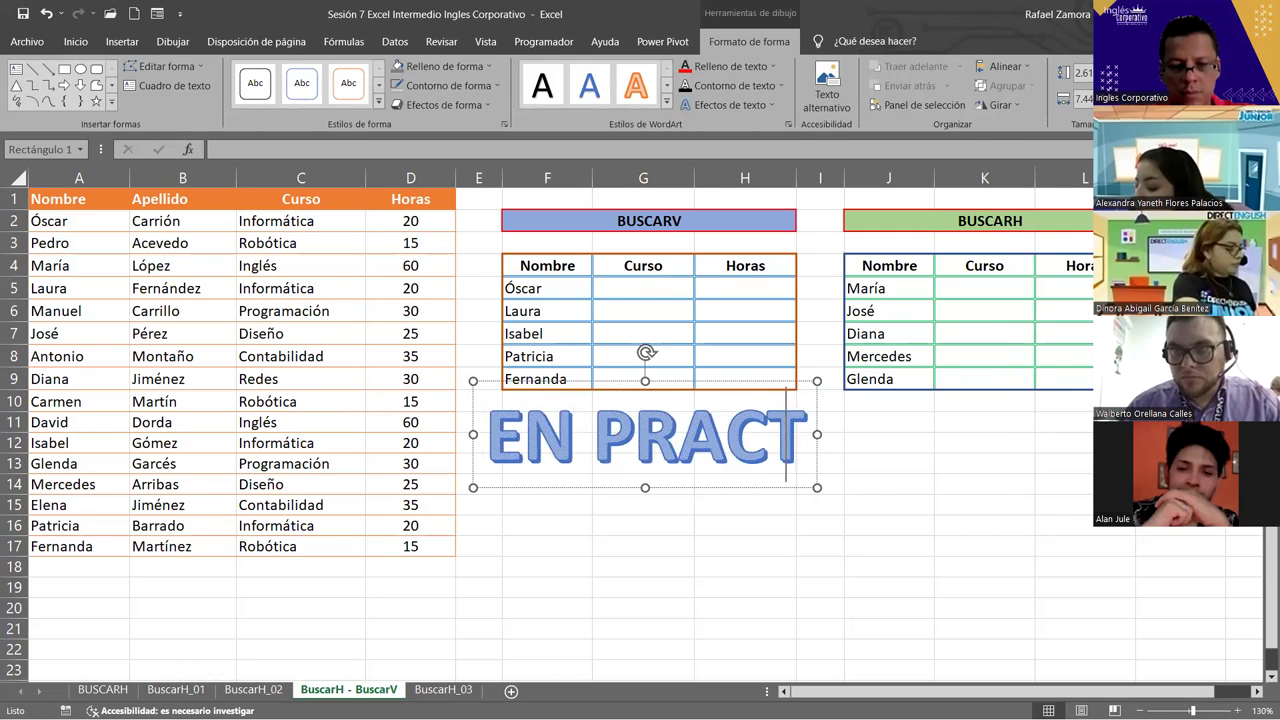
pyautogui.write('ICA')
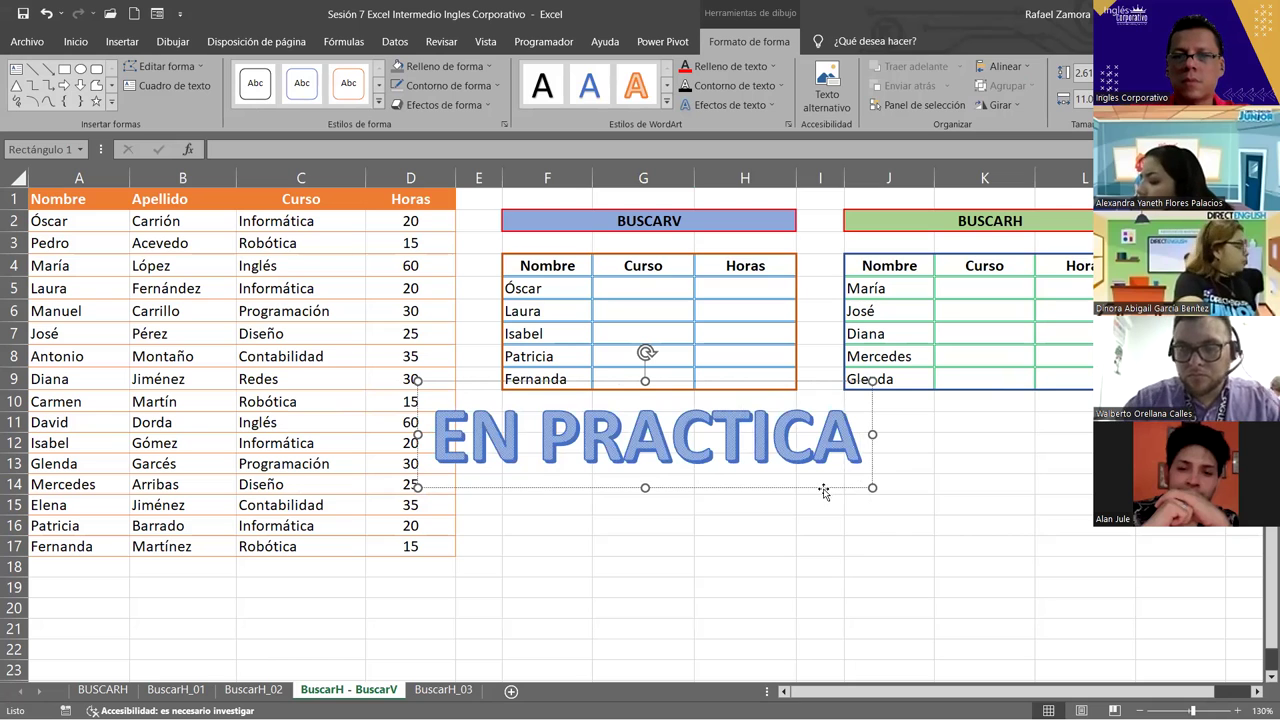
pyautogui.moveTo(798, 480); pyautogui.dragTo(853, 533)
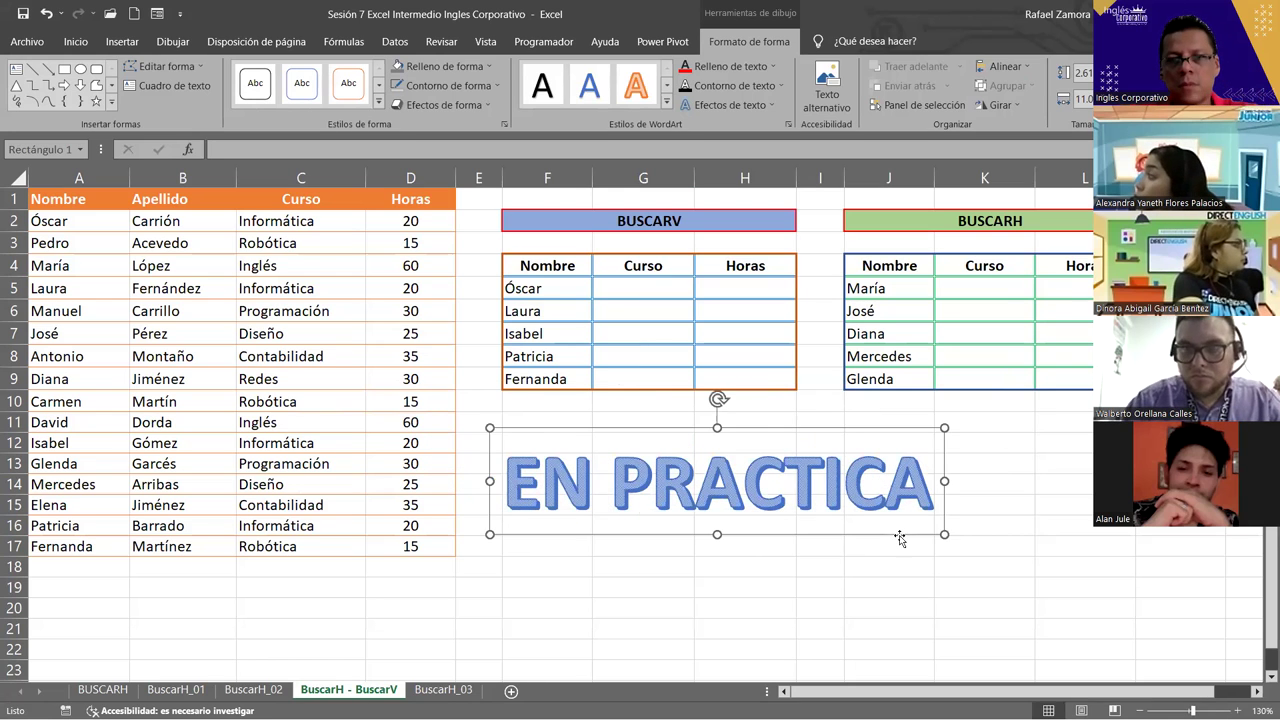
# Fill the EN PRACTICA WordArt box with gold, then deselect it.
pyautogui.click(490, 67)
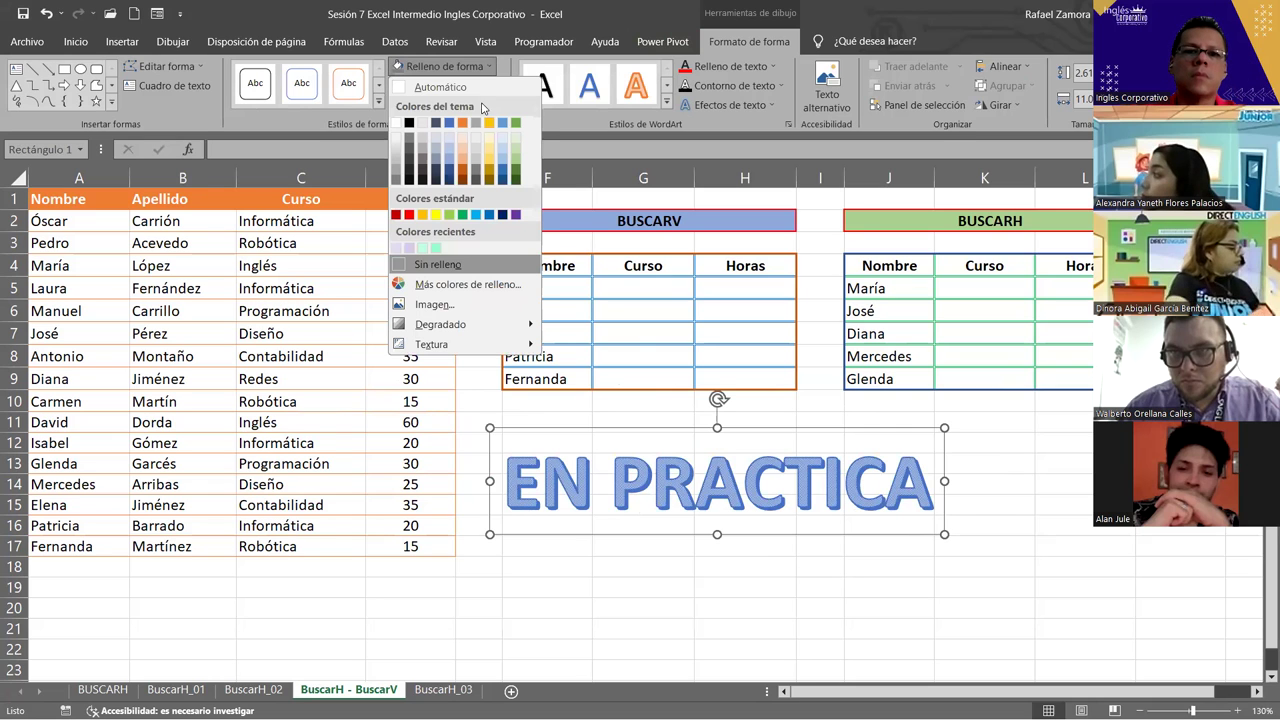
pyautogui.click(488, 170)
pyautogui.press('Escape')
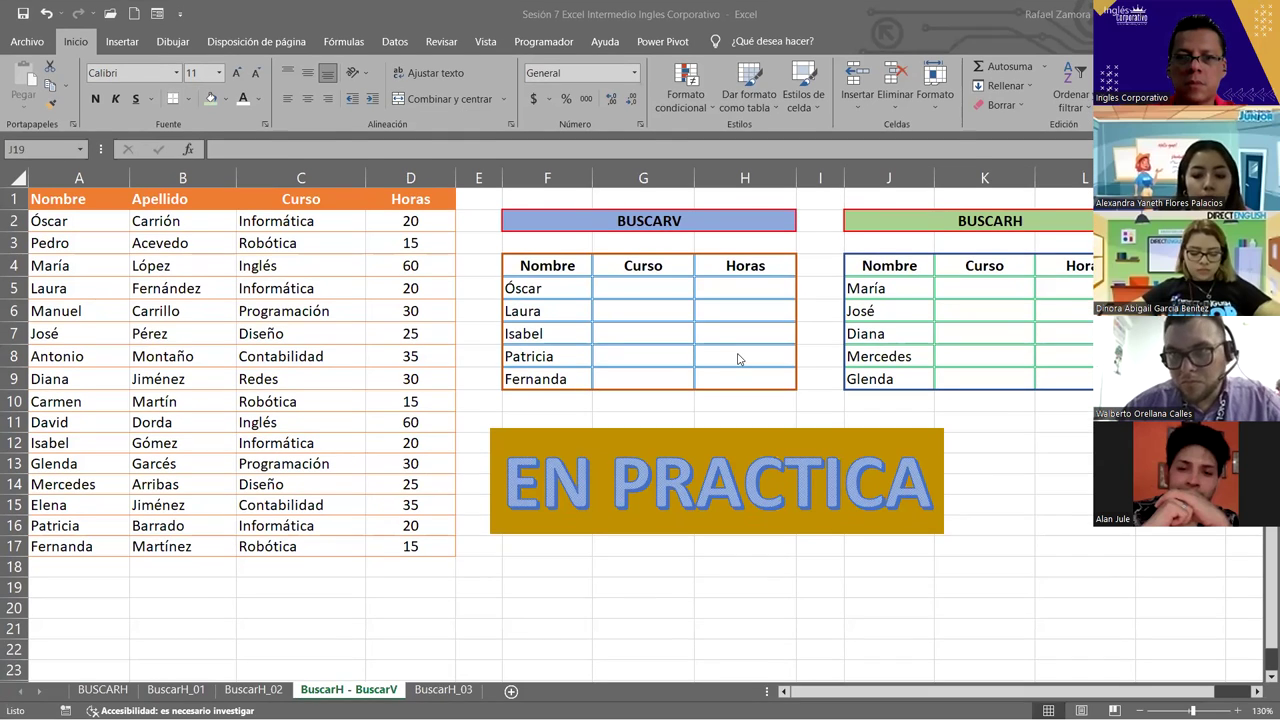
pyautogui.click(789, 14)
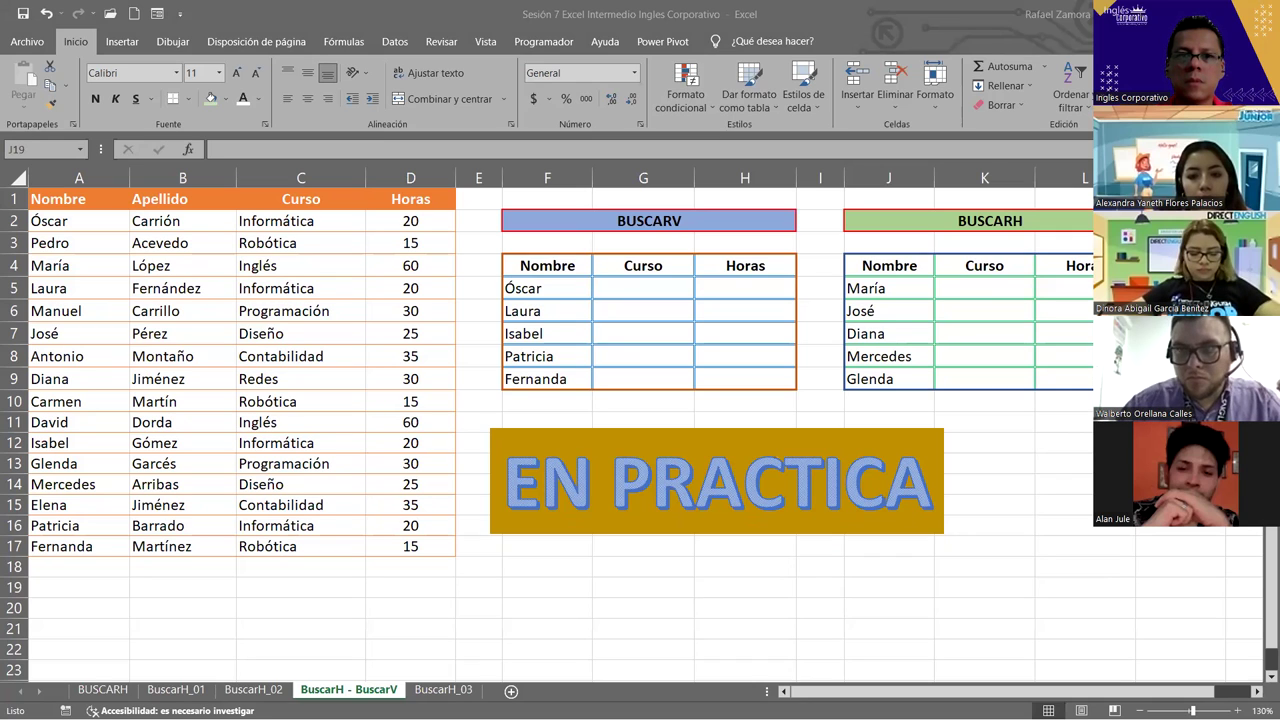
pyautogui.hotkey('alt', 'Tab')
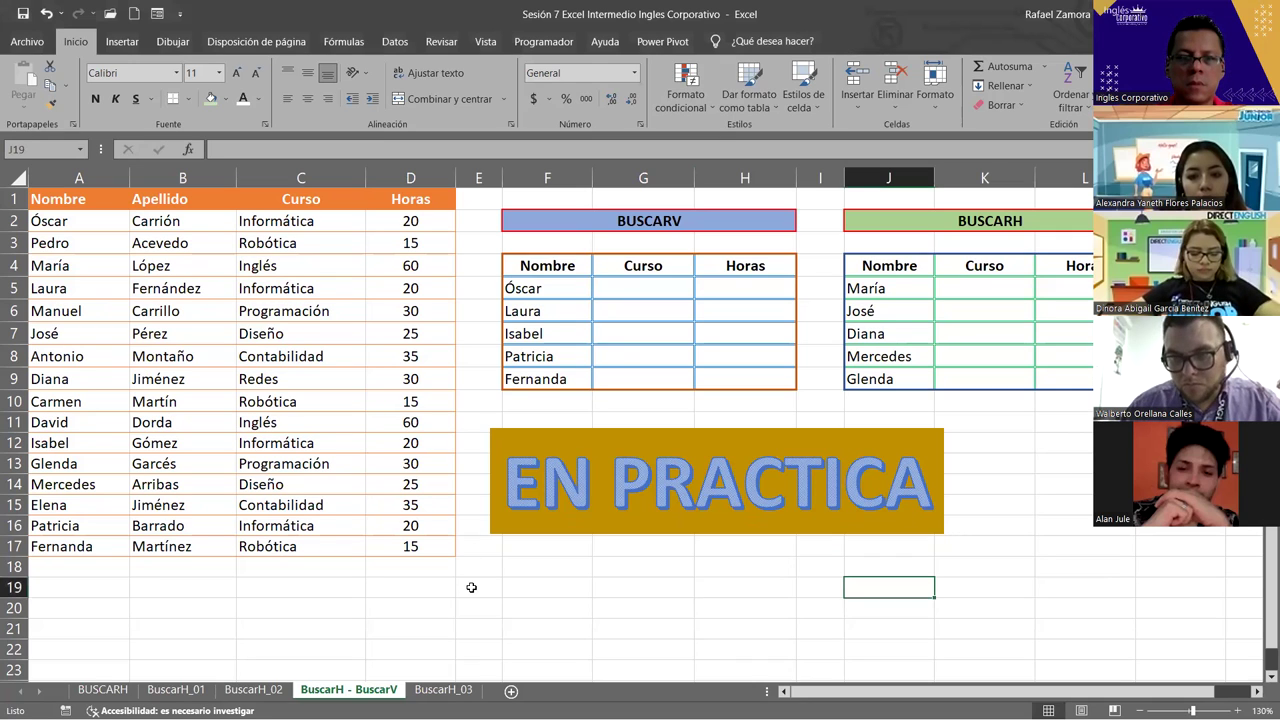
pyautogui.hotkey('alt', 'Tab')
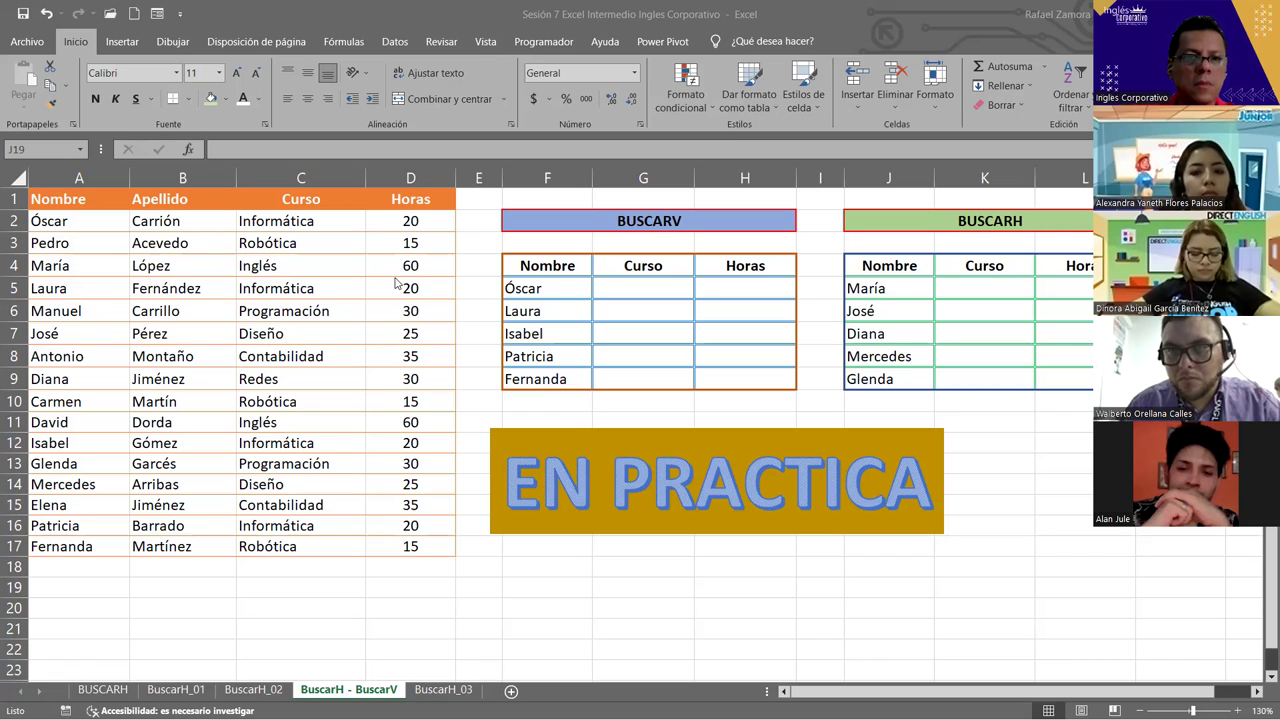
pyautogui.click(288, 288)
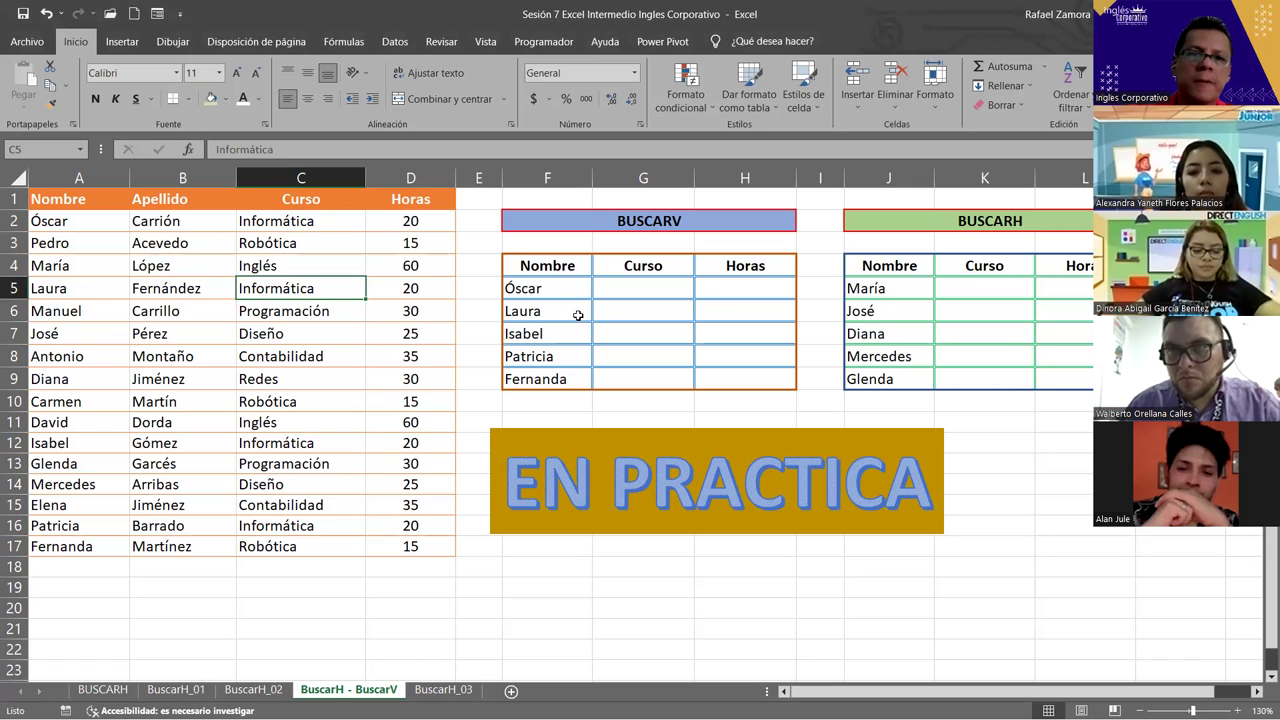
pyautogui.click(578, 315)
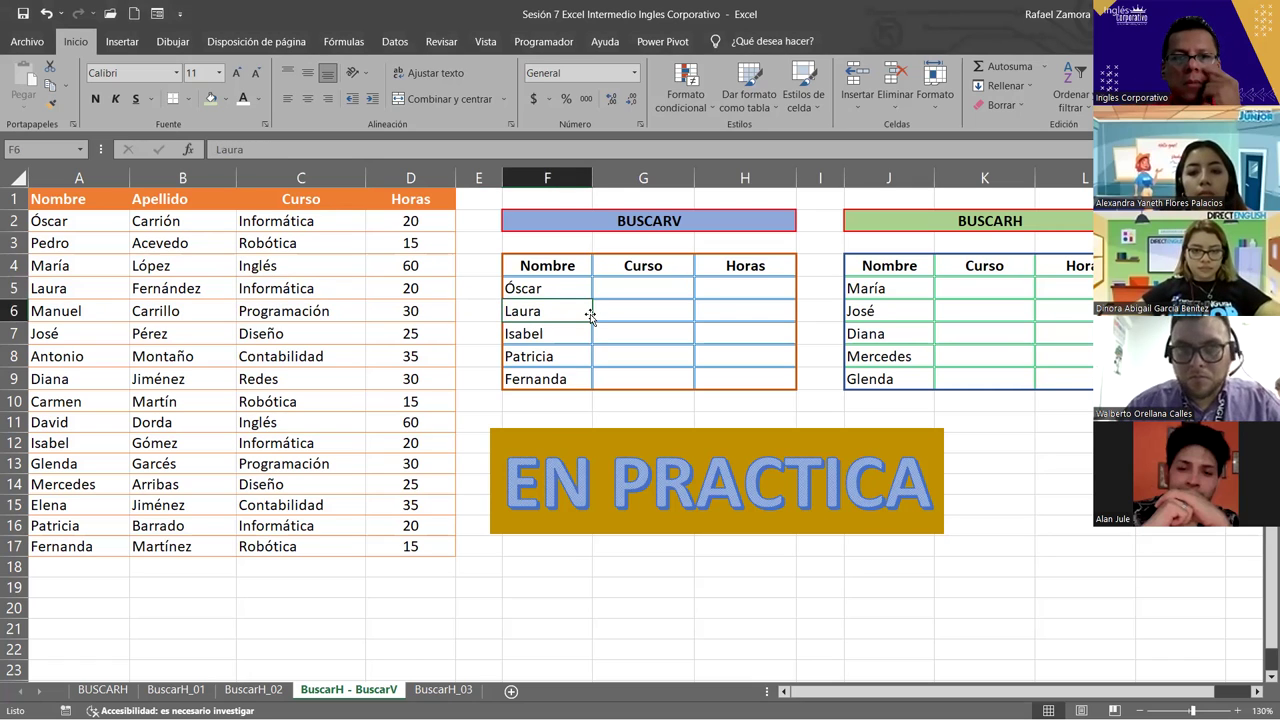
pyautogui.click(730, 369)
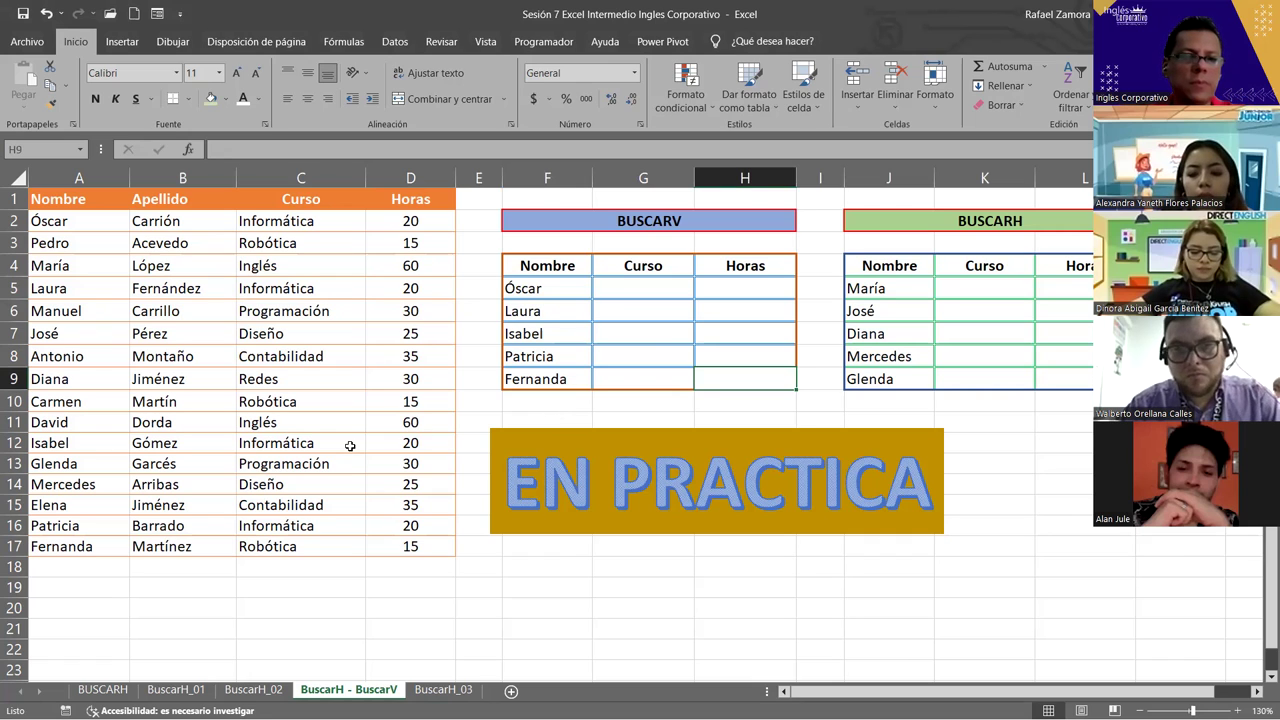
pyautogui.click(415, 350)
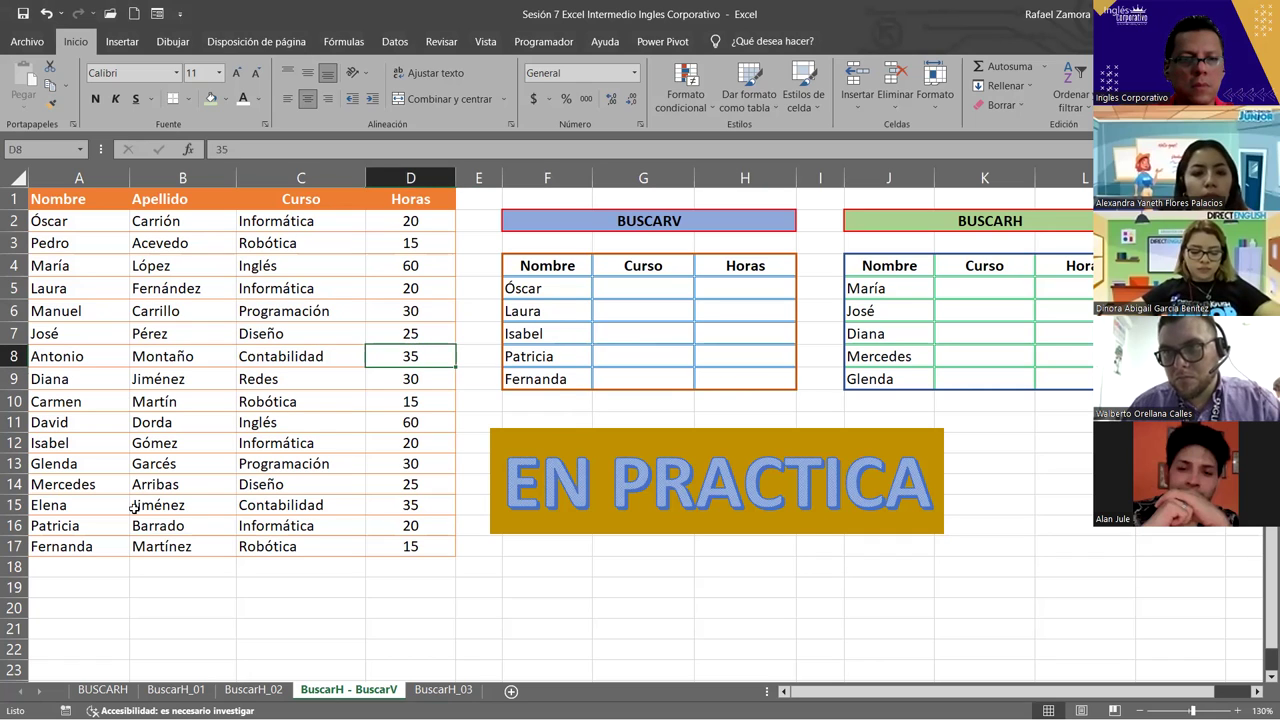
pyautogui.click(697, 328)
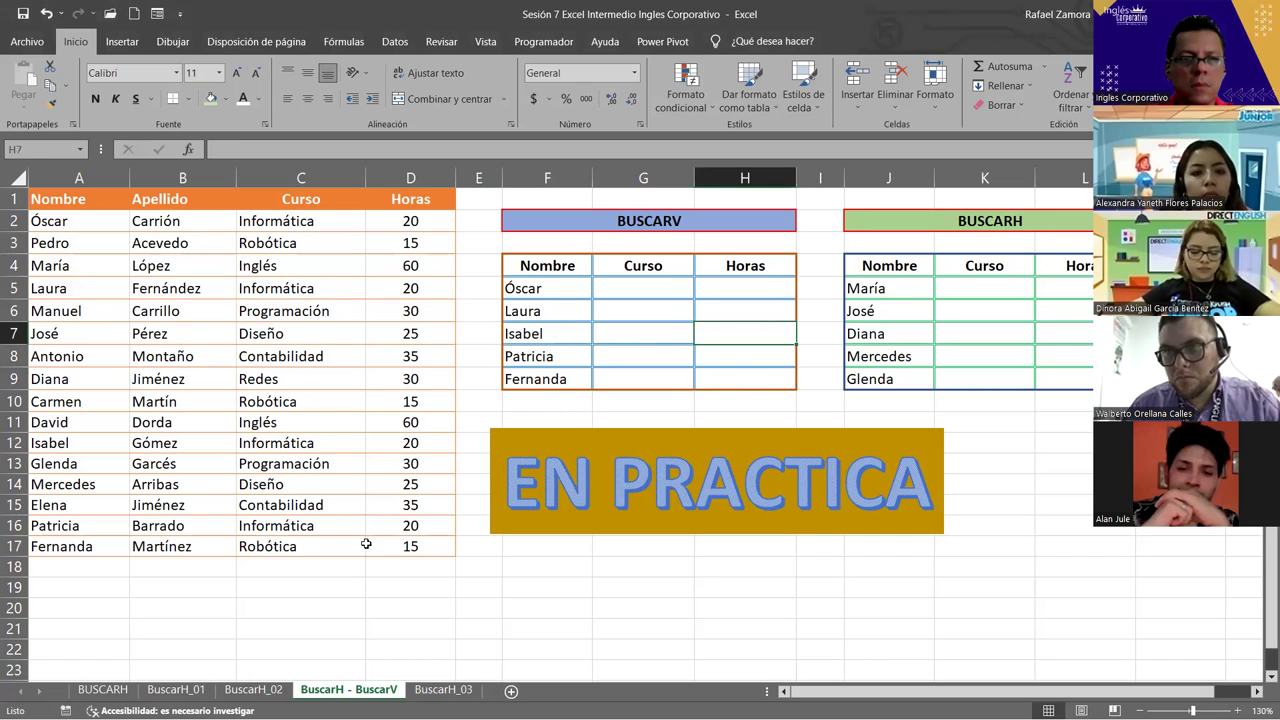
pyautogui.click(326, 554)
pyautogui.click(121, 526)
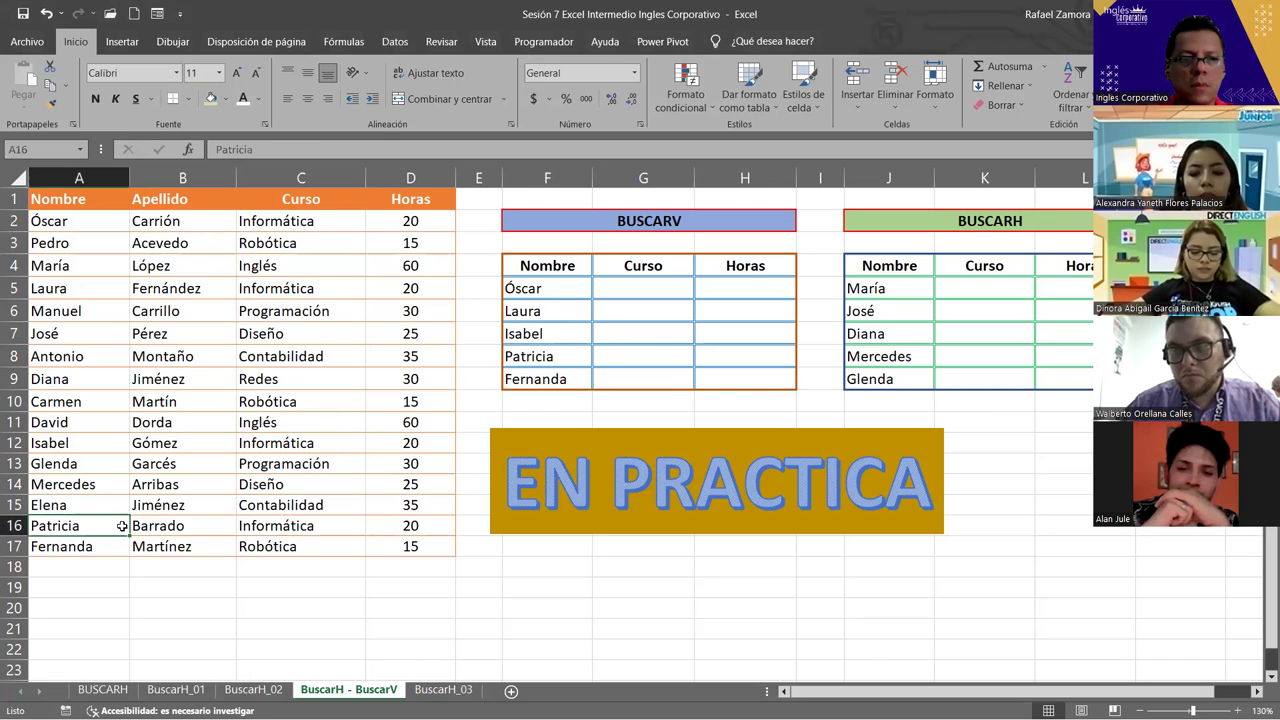
pyautogui.click(72, 437)
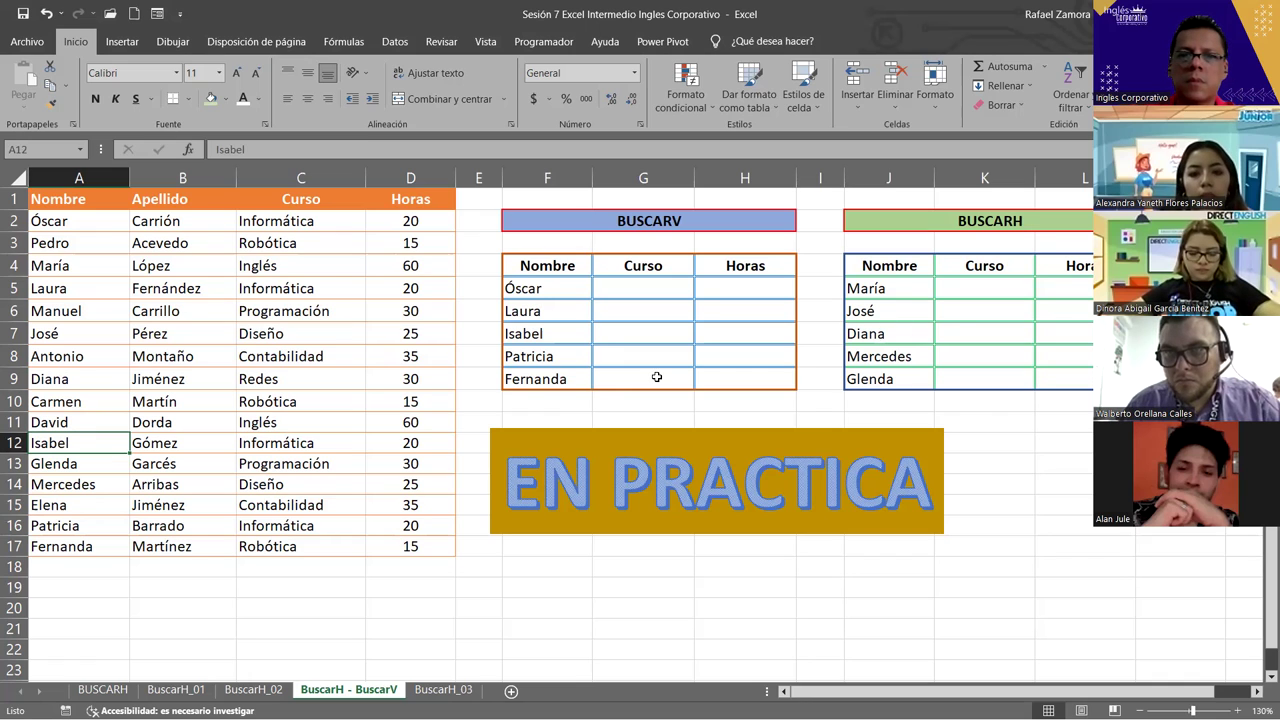
pyautogui.click(658, 339)
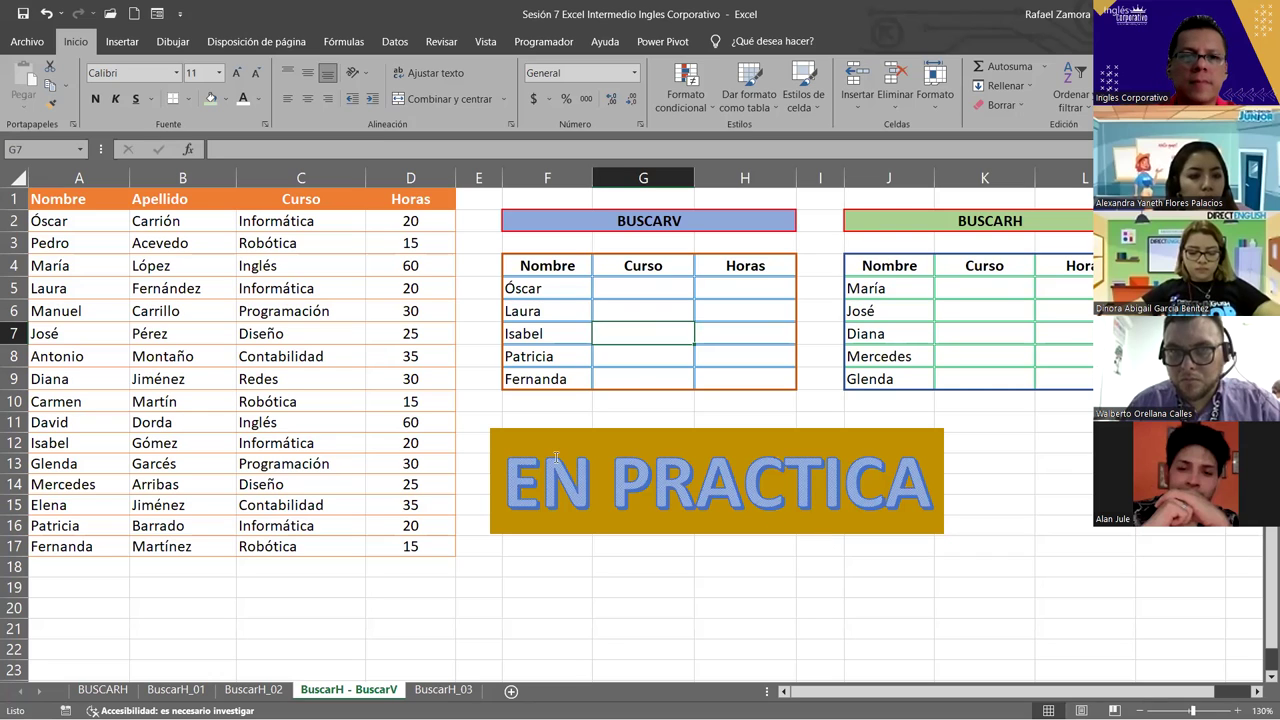
pyautogui.click(618, 290)
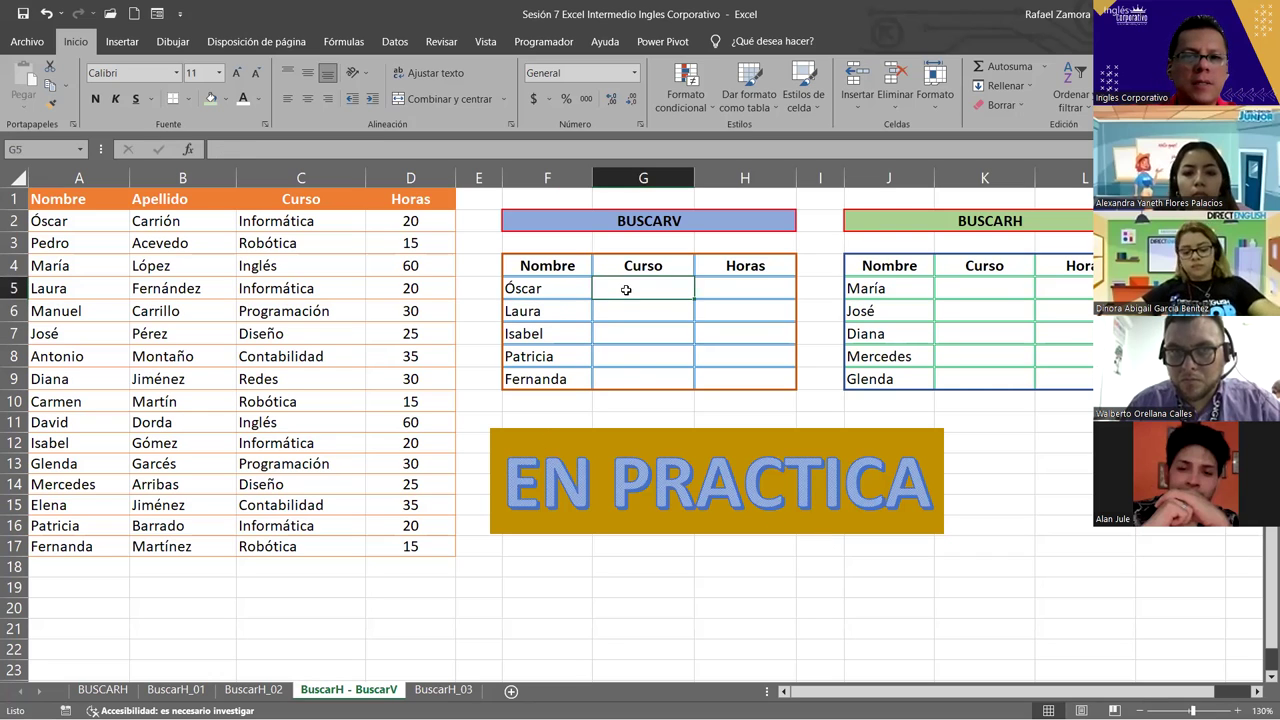
# Compare the BUSCARV names Óscar, Laura and Isabel with their course and hours rows in the source table.
pyautogui.click(563, 289)
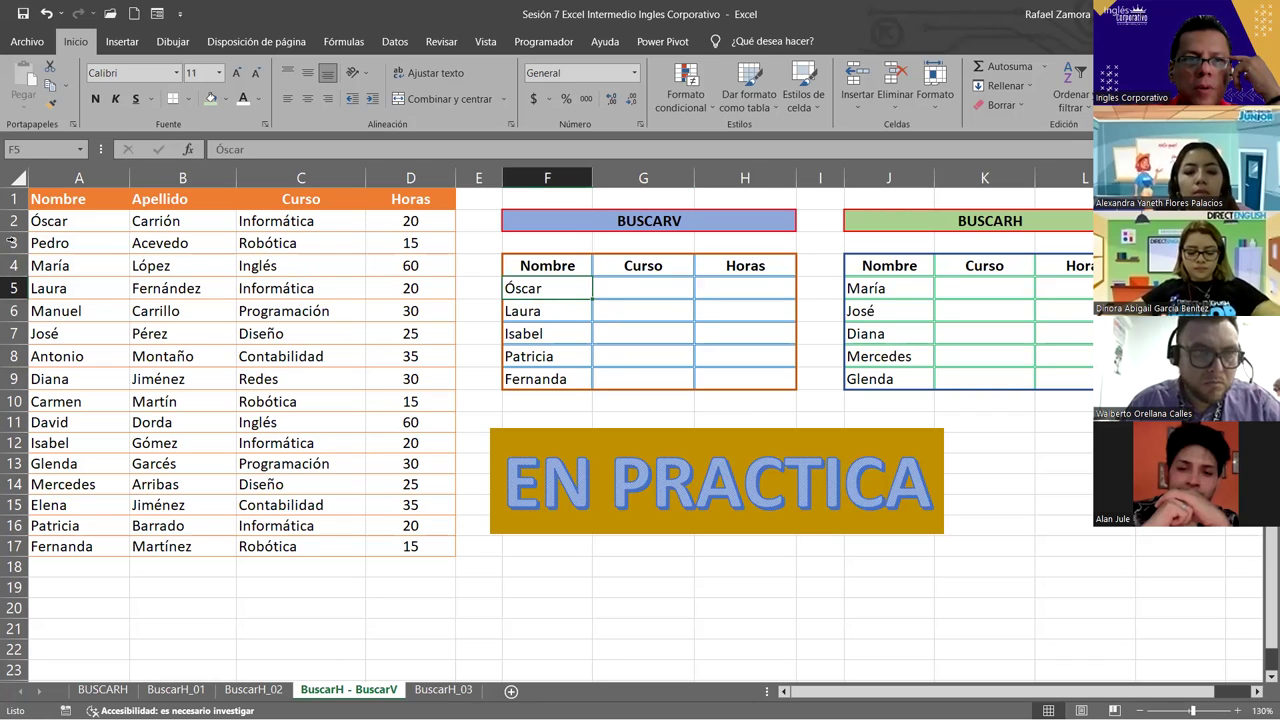
pyautogui.click(630, 288)
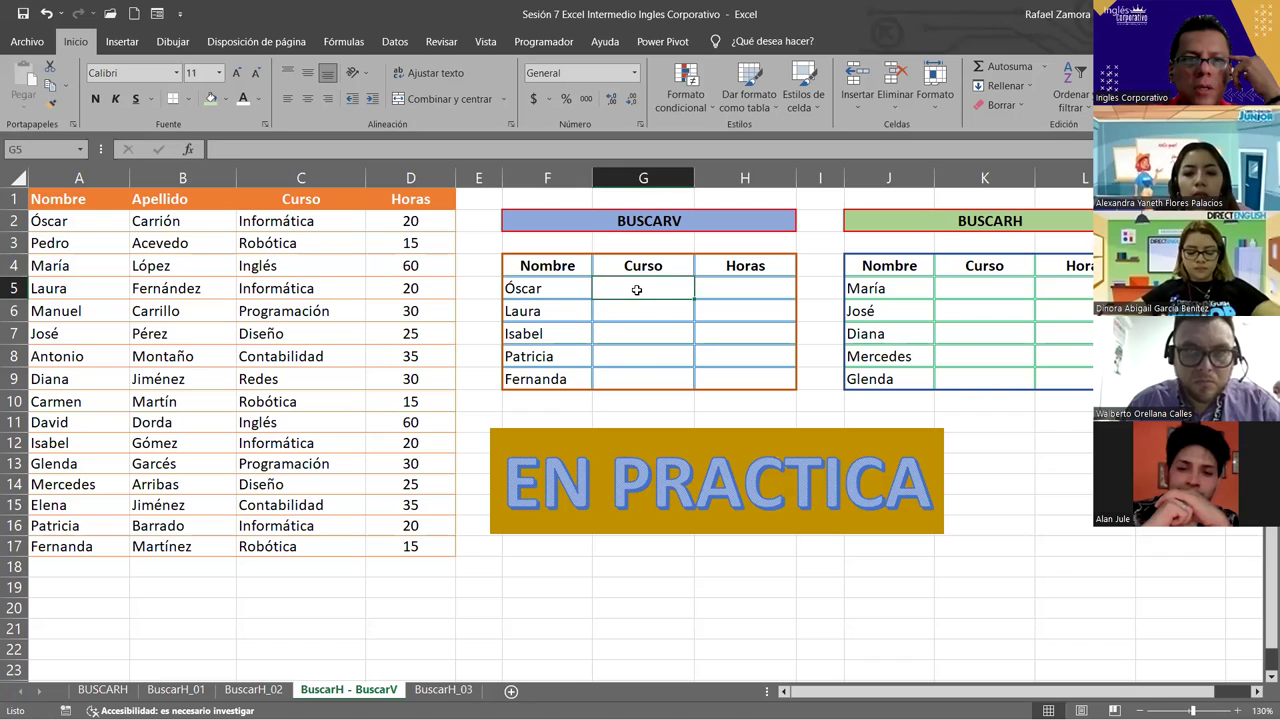
pyautogui.click(776, 292)
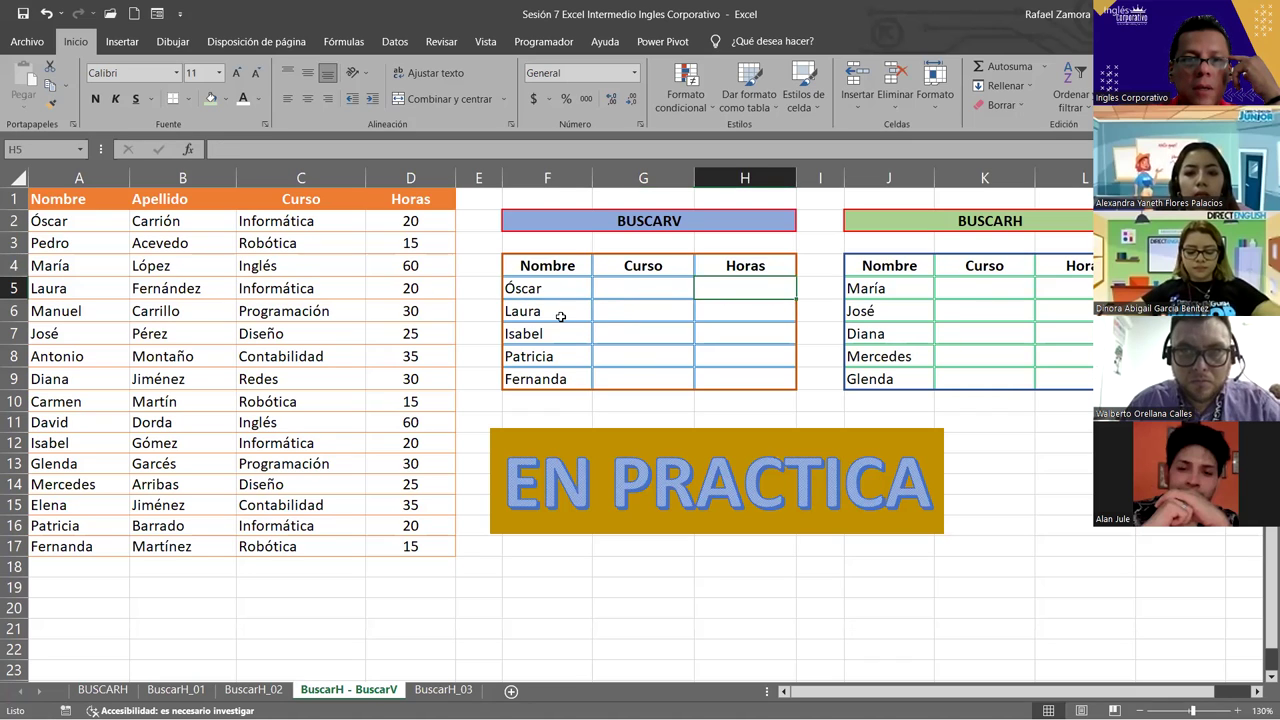
pyautogui.moveTo(309, 292); pyautogui.dragTo(449, 293)
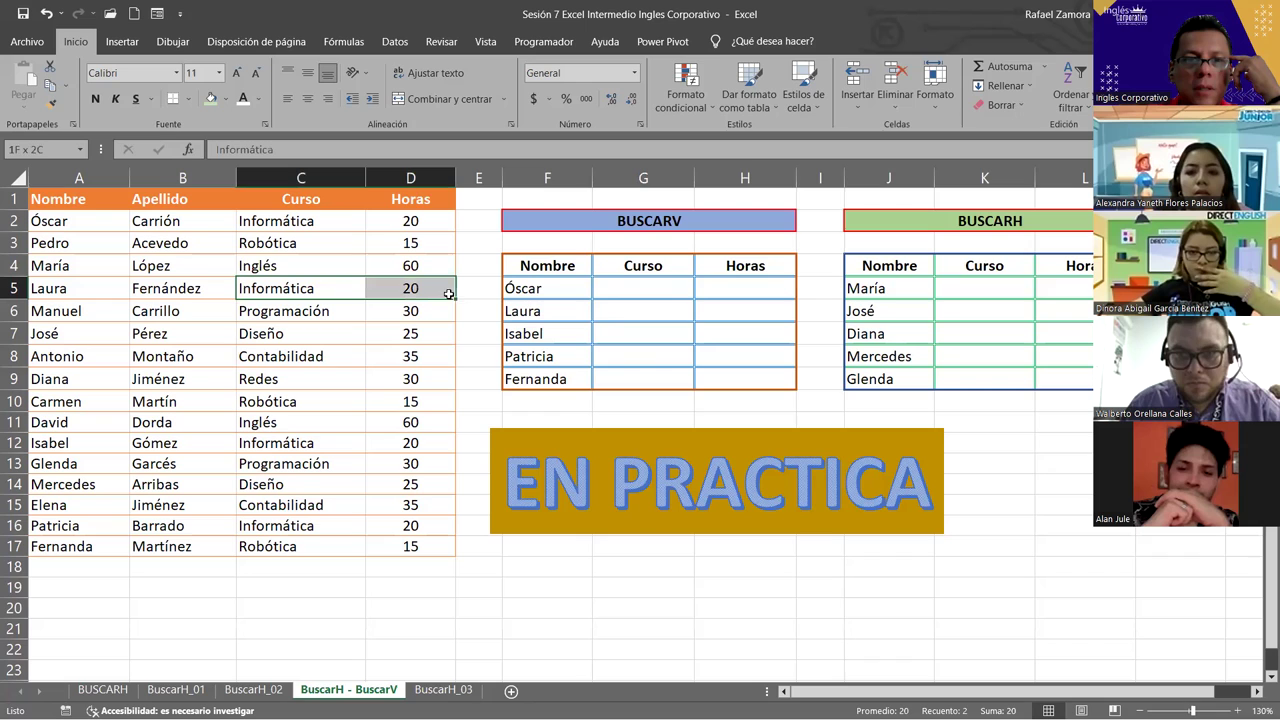
pyautogui.click(518, 333)
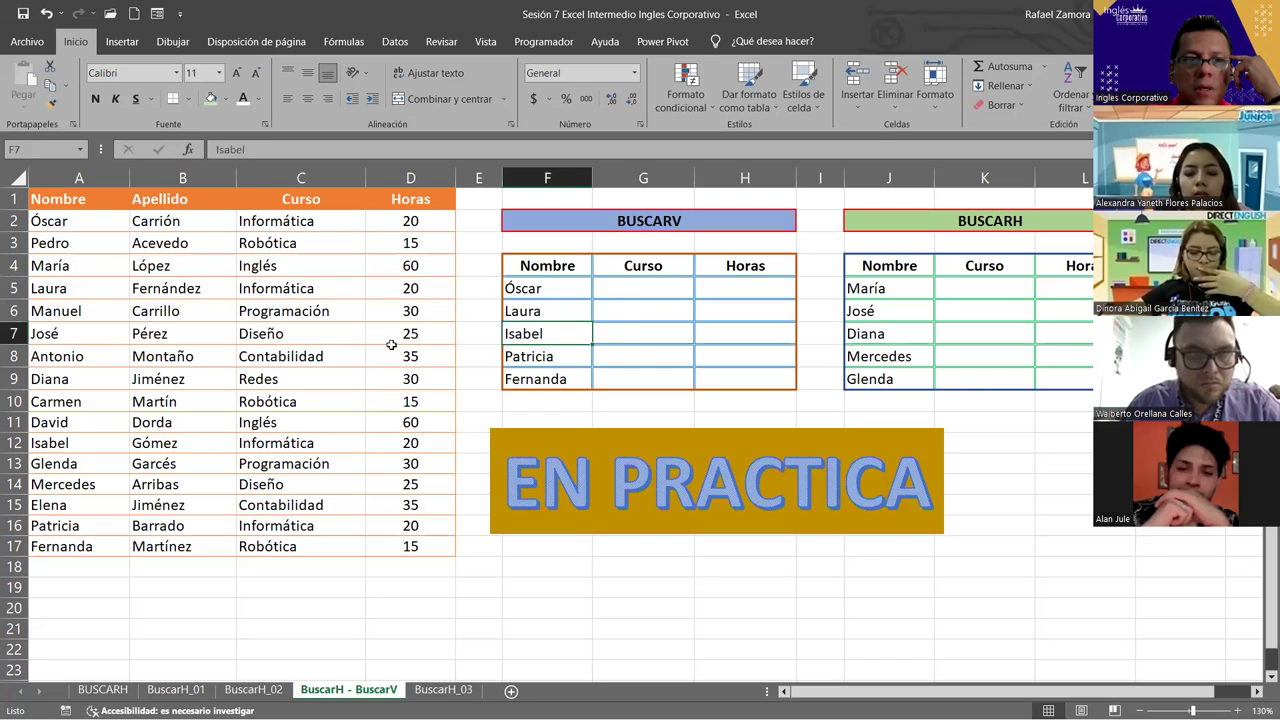
pyautogui.click(175, 443)
pyautogui.moveTo(280, 443); pyautogui.dragTo(383, 443)
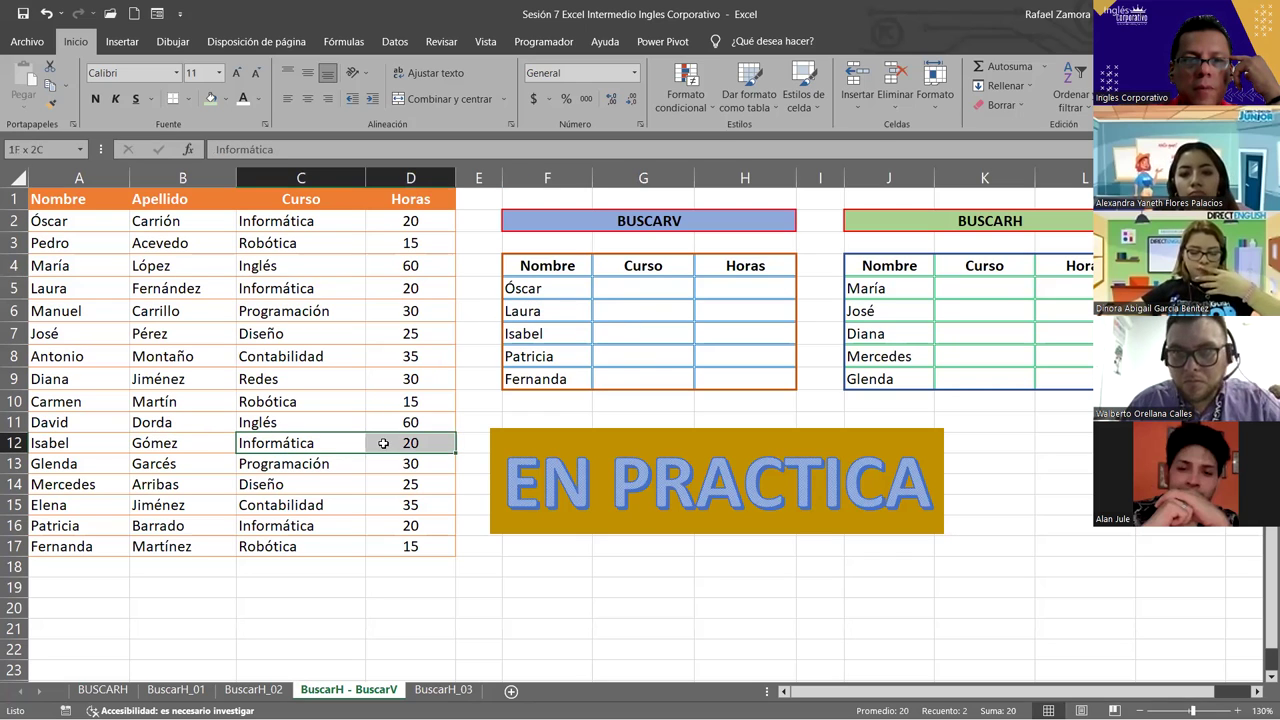
pyautogui.click(632, 356)
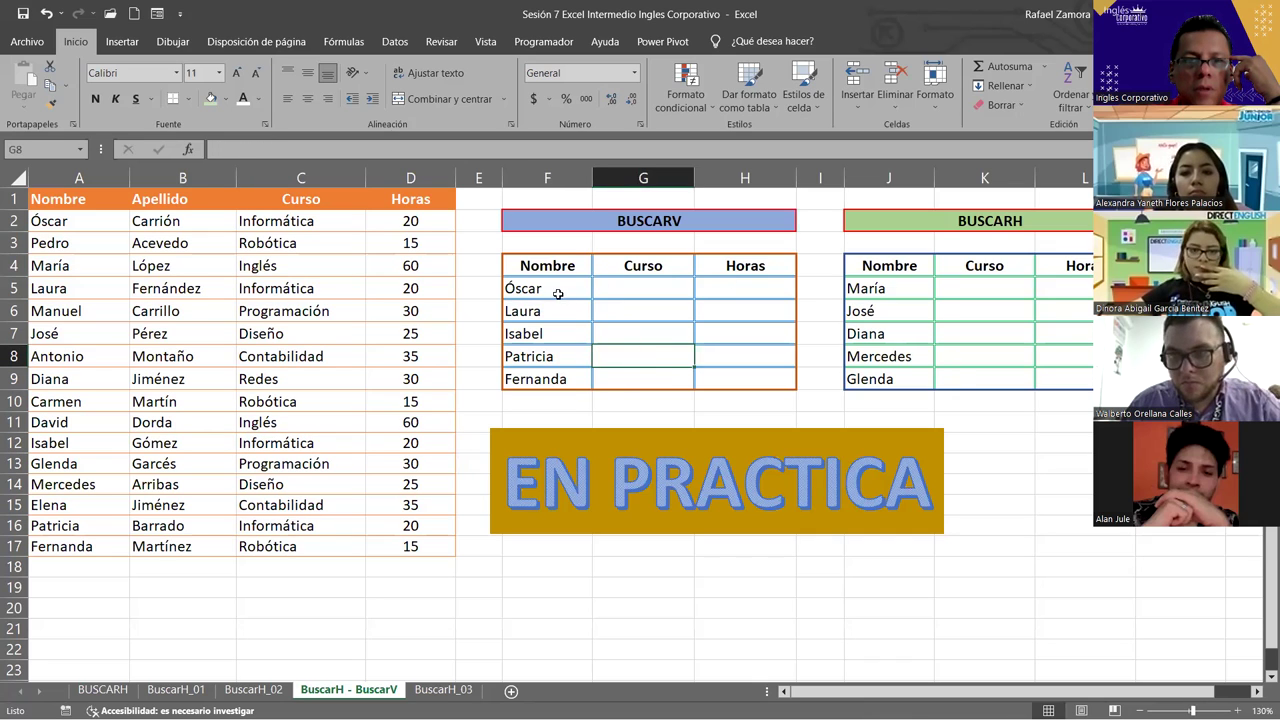
pyautogui.moveTo(557, 293); pyautogui.dragTo(565, 379)
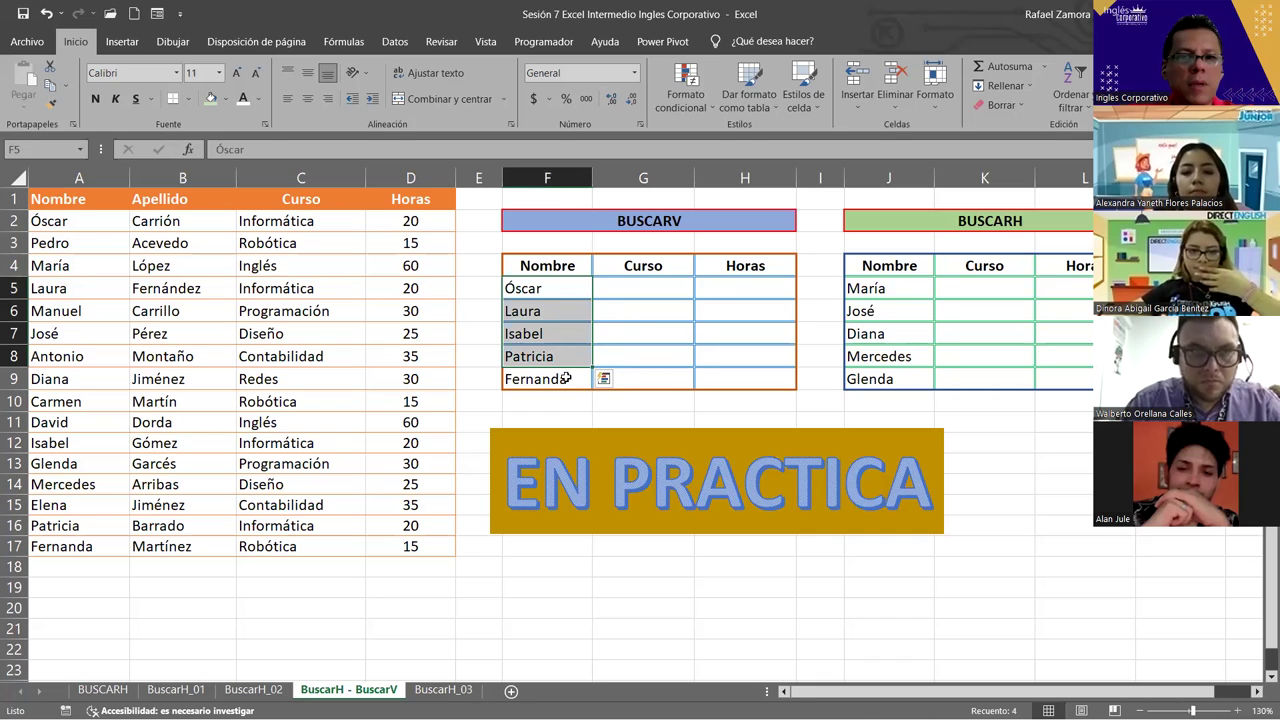
# Enter Manuel, Carmen and Elena in F6:F8 in place of Laura, Isabel and Patricia.
pyautogui.click(543, 310)
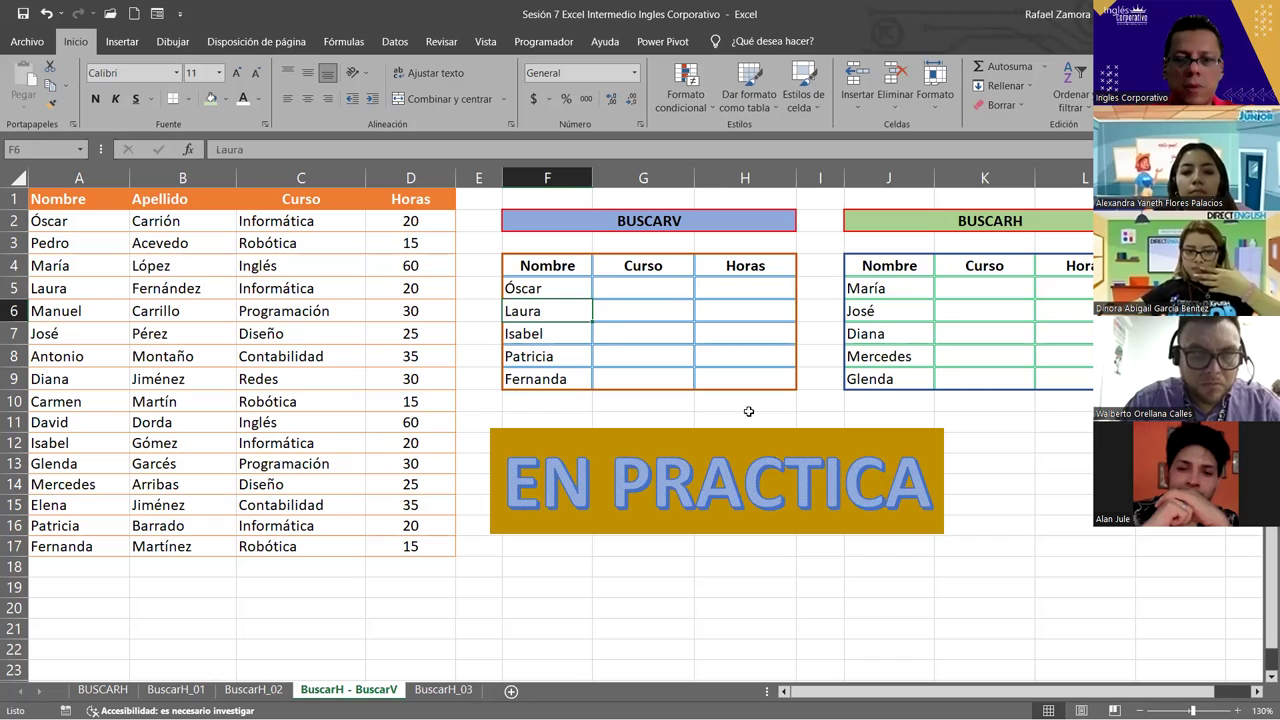
pyautogui.write('mANU')
pyautogui.press('BackSpace')
pyautogui.press('BackSpace')
pyautogui.press('BackSpace')
pyautogui.press('BackSpace')
pyautogui.write('Manu')
pyautogui.press('Return')
pyautogui.press('Return')
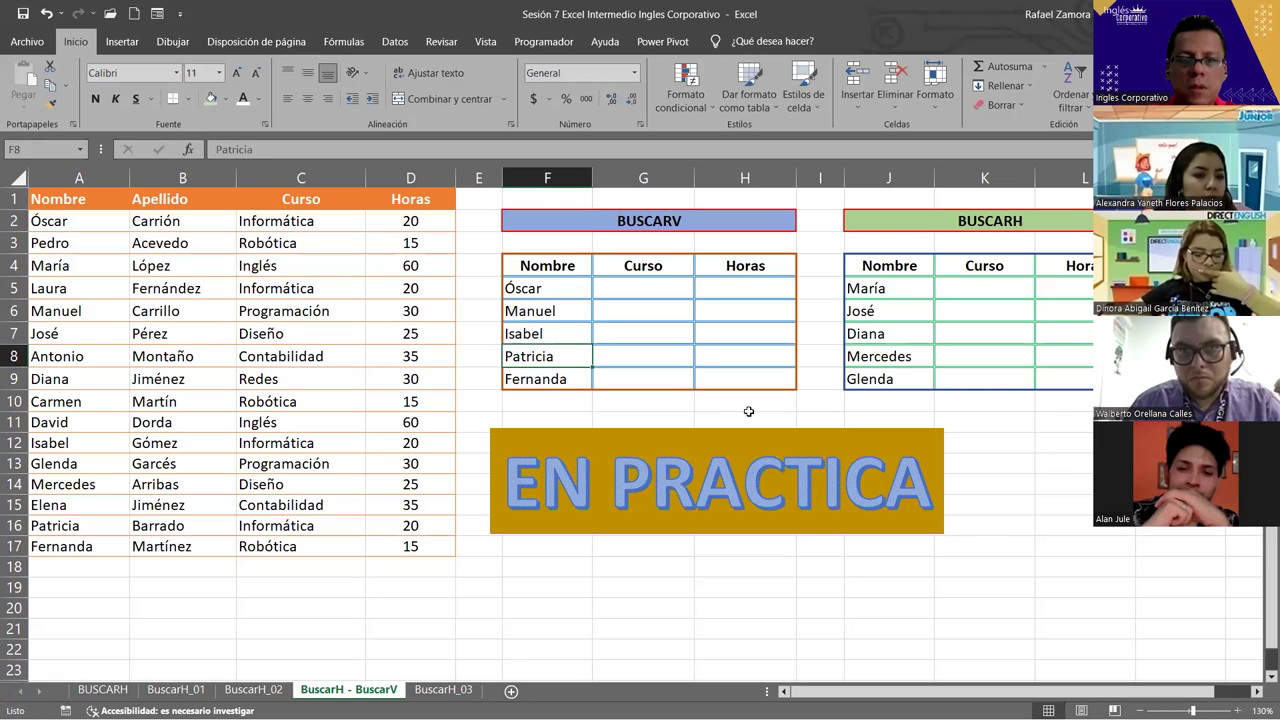
pyautogui.press('Up')
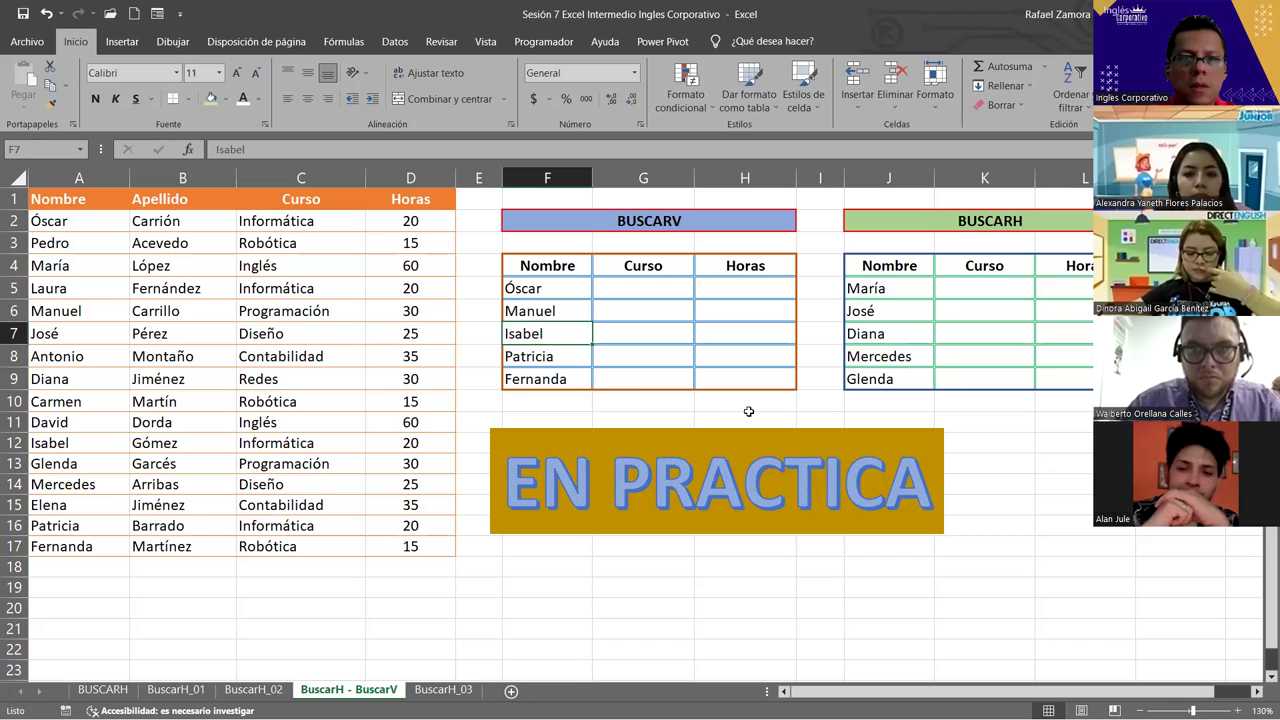
pyautogui.write('Carmen')
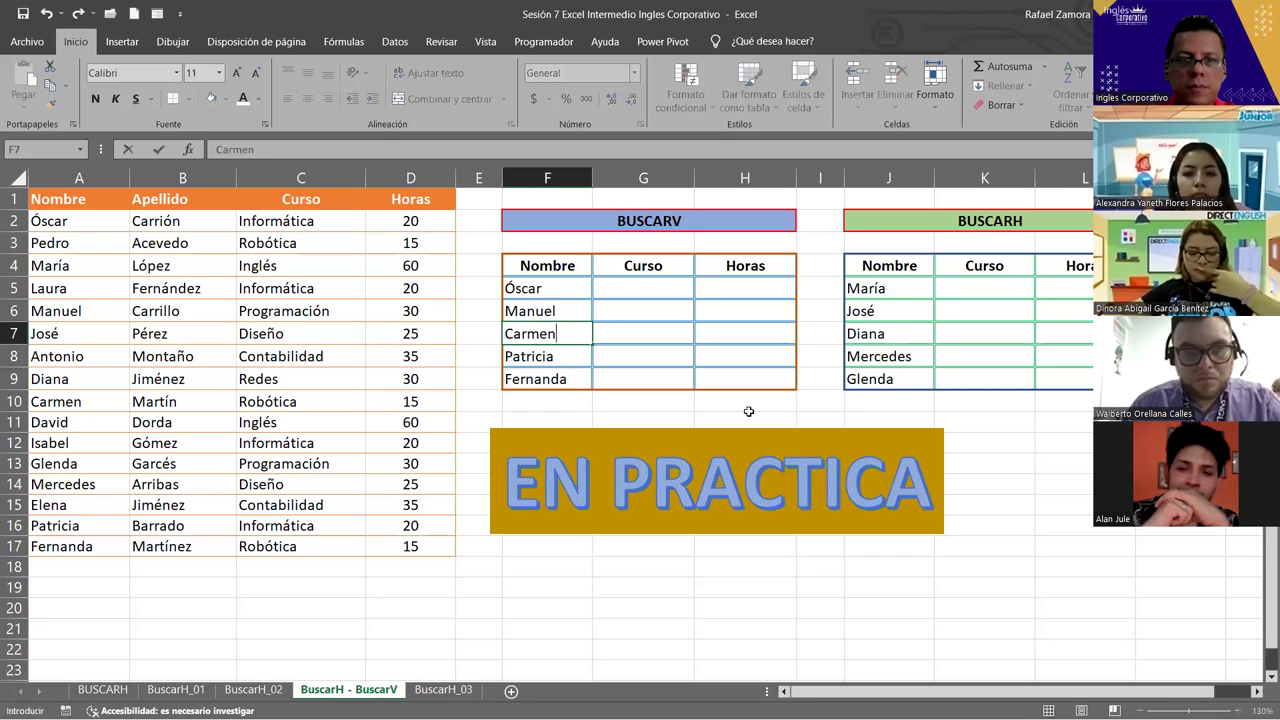
pyautogui.press('Return')
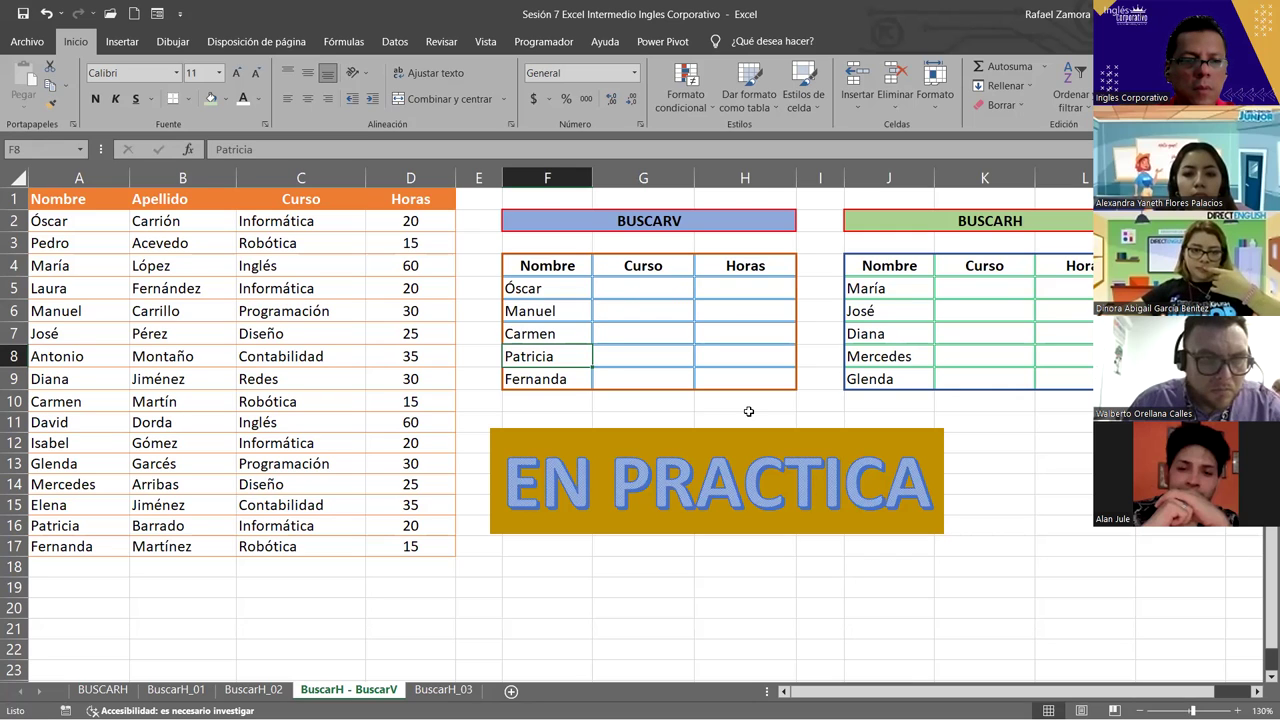
pyautogui.write('Elena')
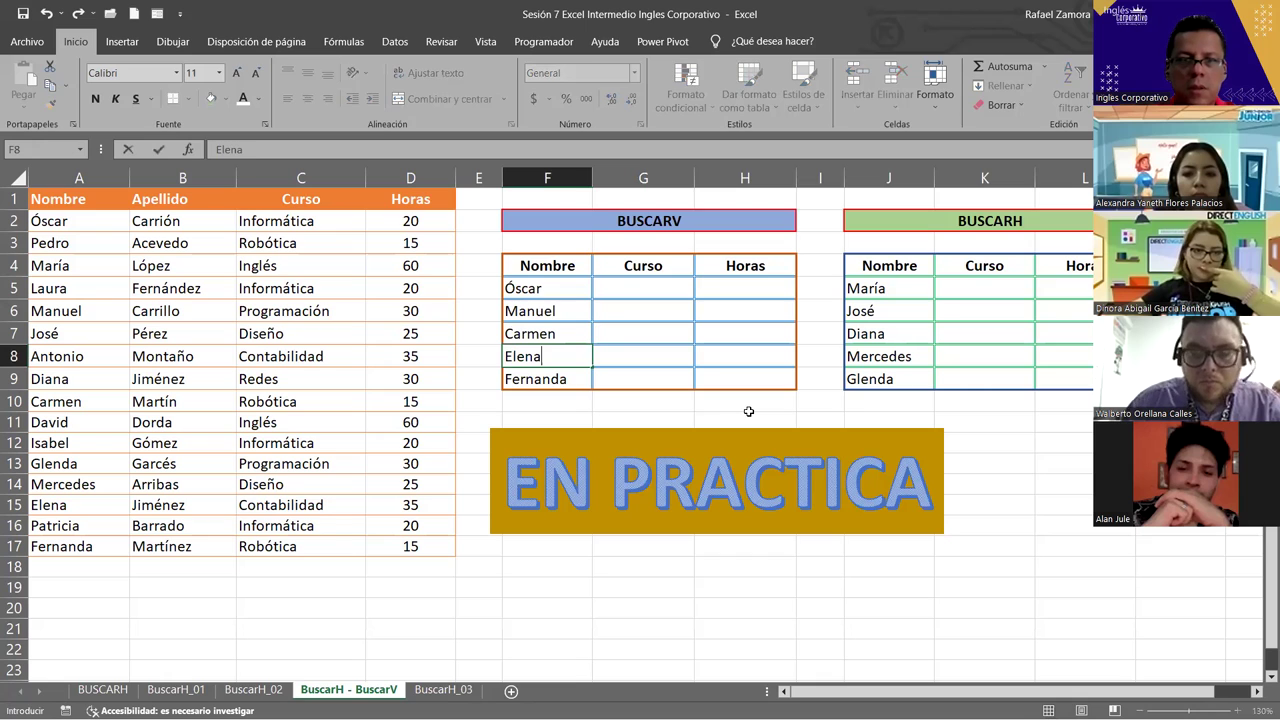
pyautogui.press('Return')
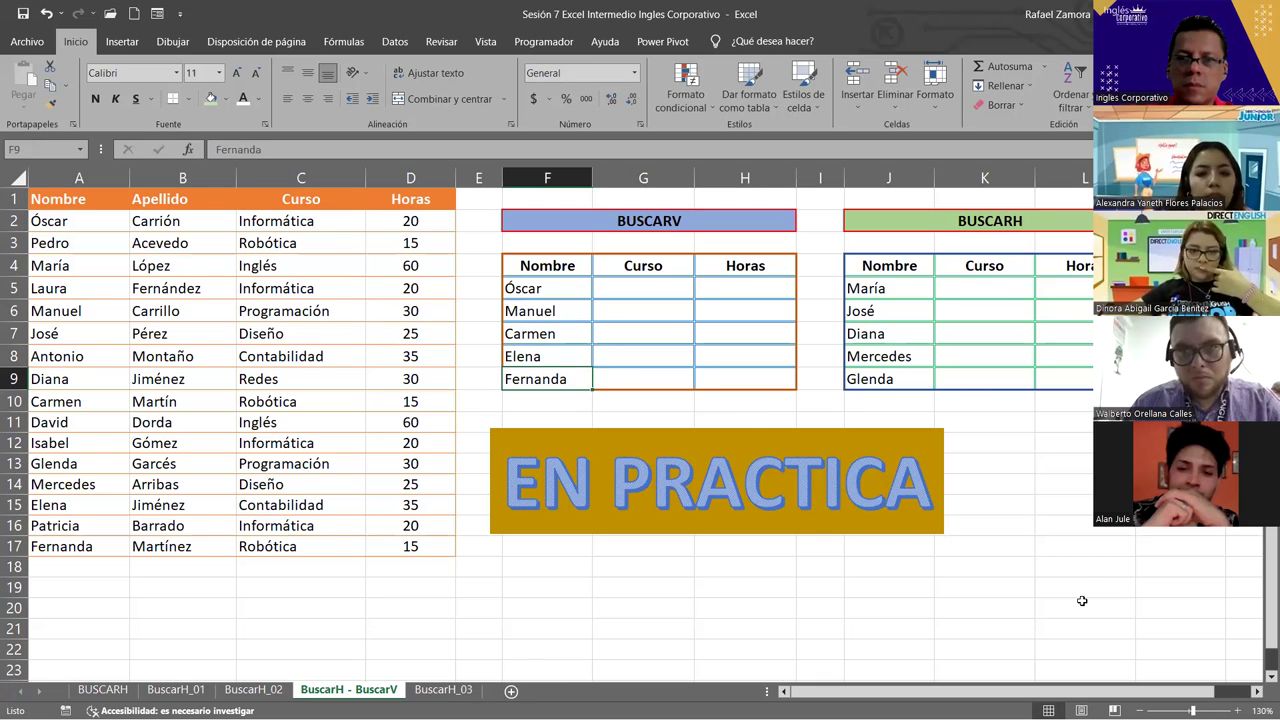
pyautogui.click(1030, 604)
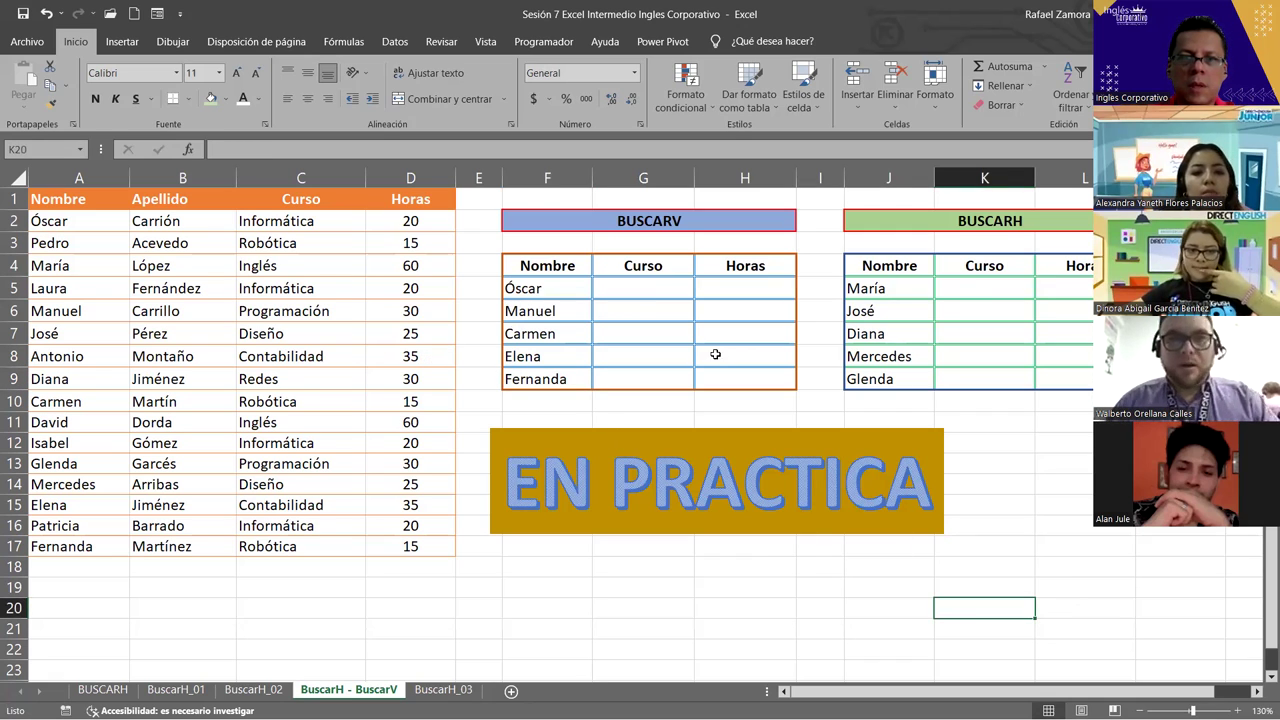
pyautogui.click(698, 316)
pyautogui.click(630, 305)
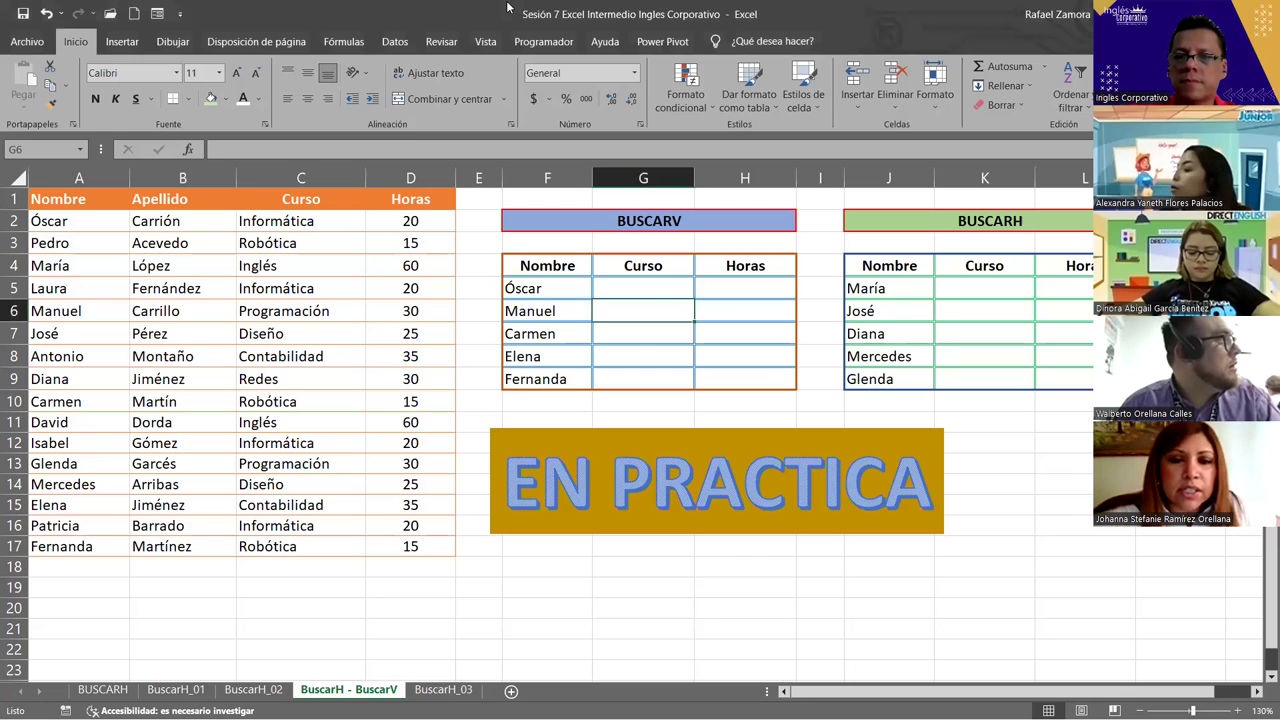
pyautogui.click(984, 545)
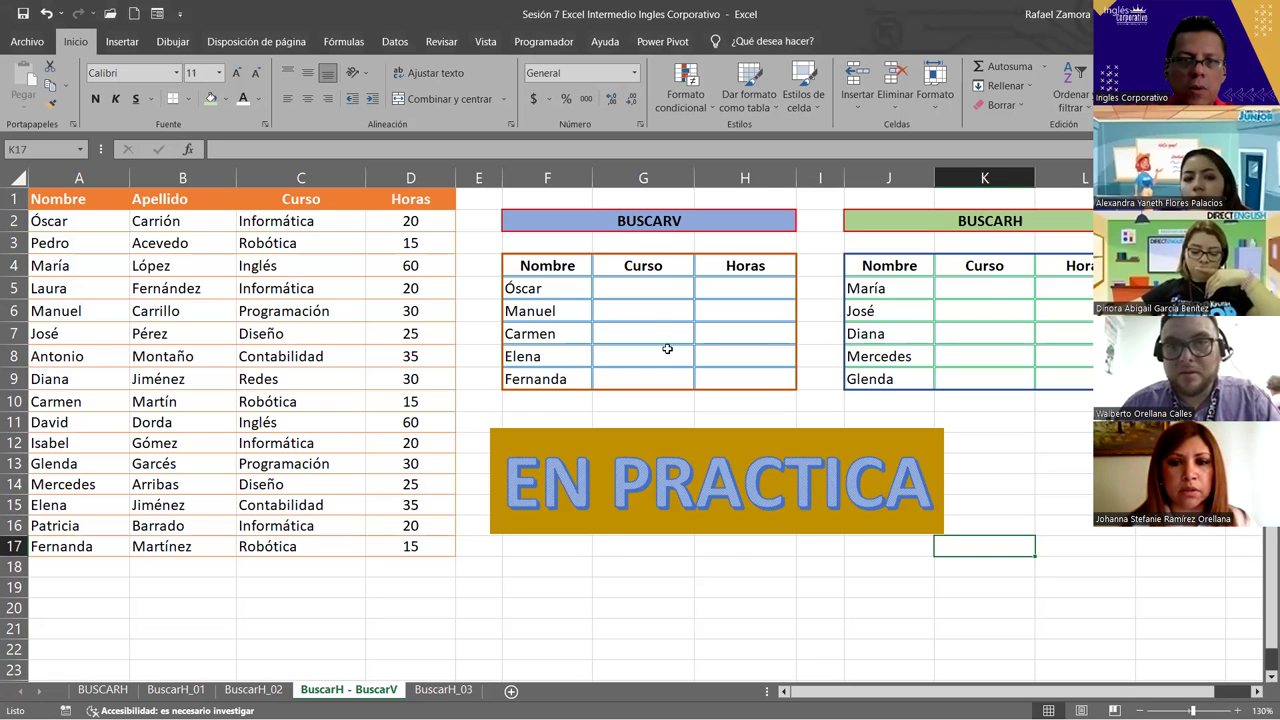
pyautogui.click(651, 286)
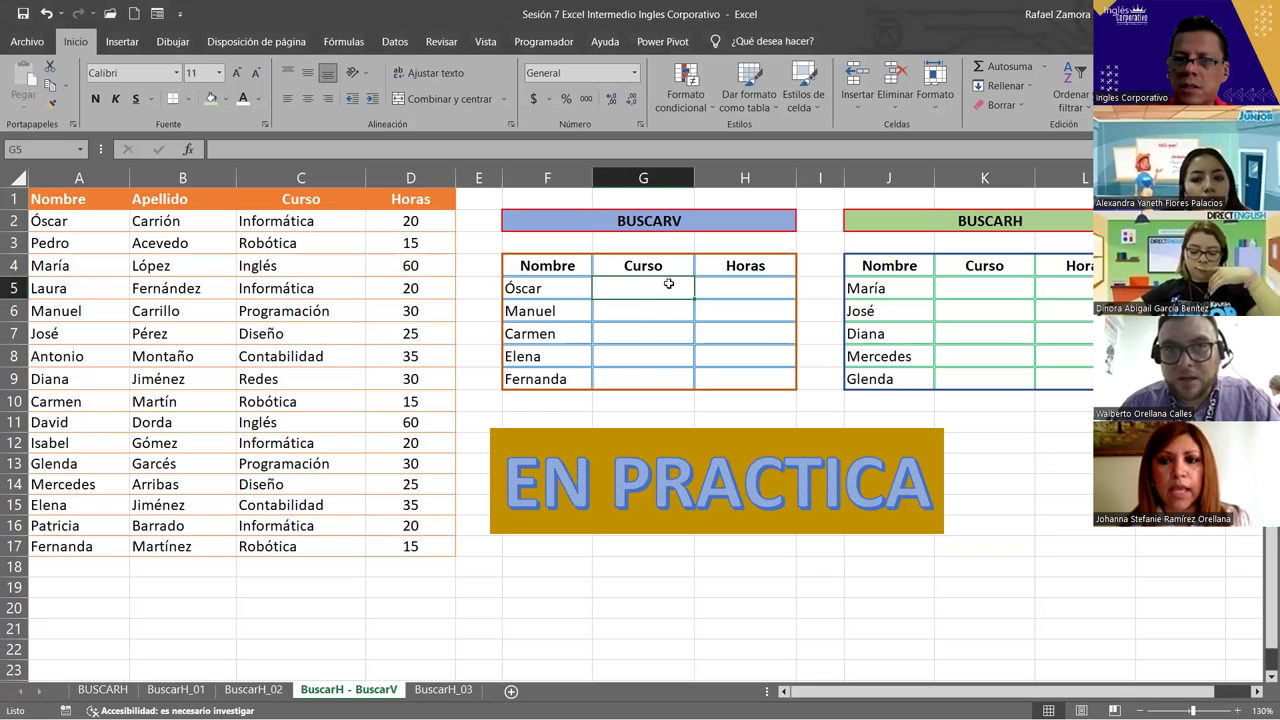
pyautogui.write('=')
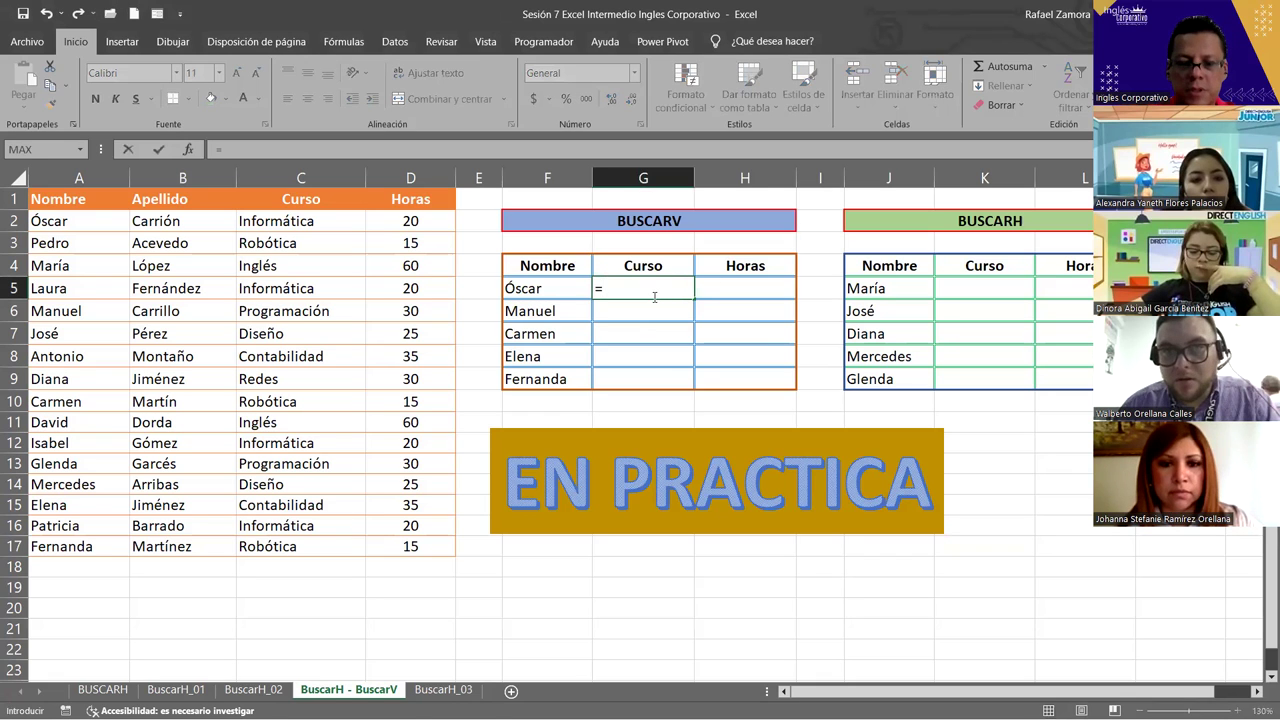
pyautogui.write('busca')
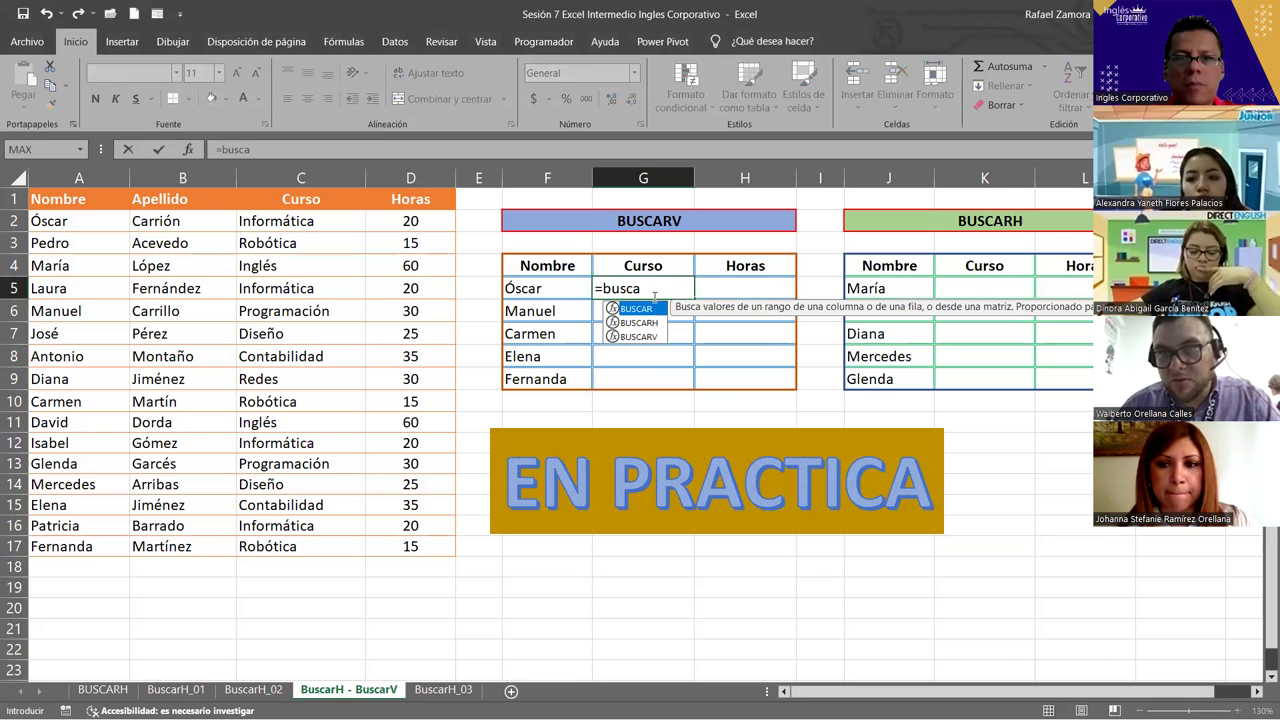
pyautogui.write('rv(')
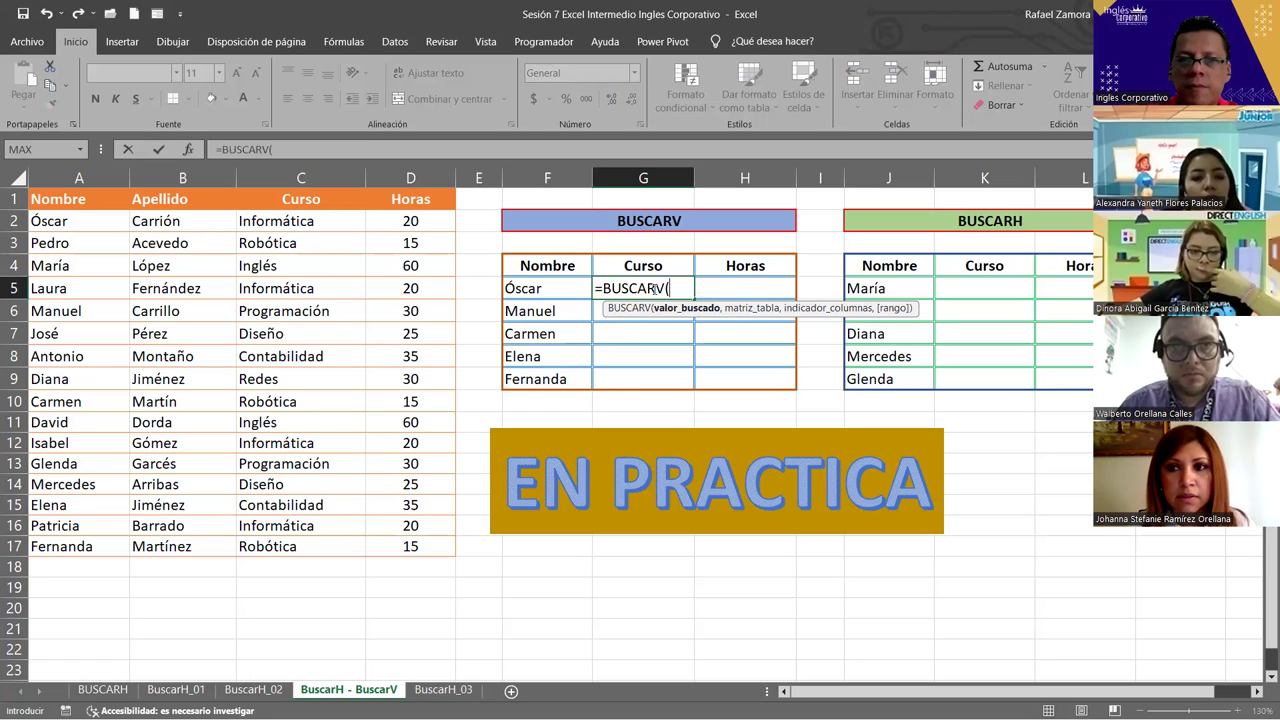
pyautogui.press('Escape')
pyautogui.click(560, 289)
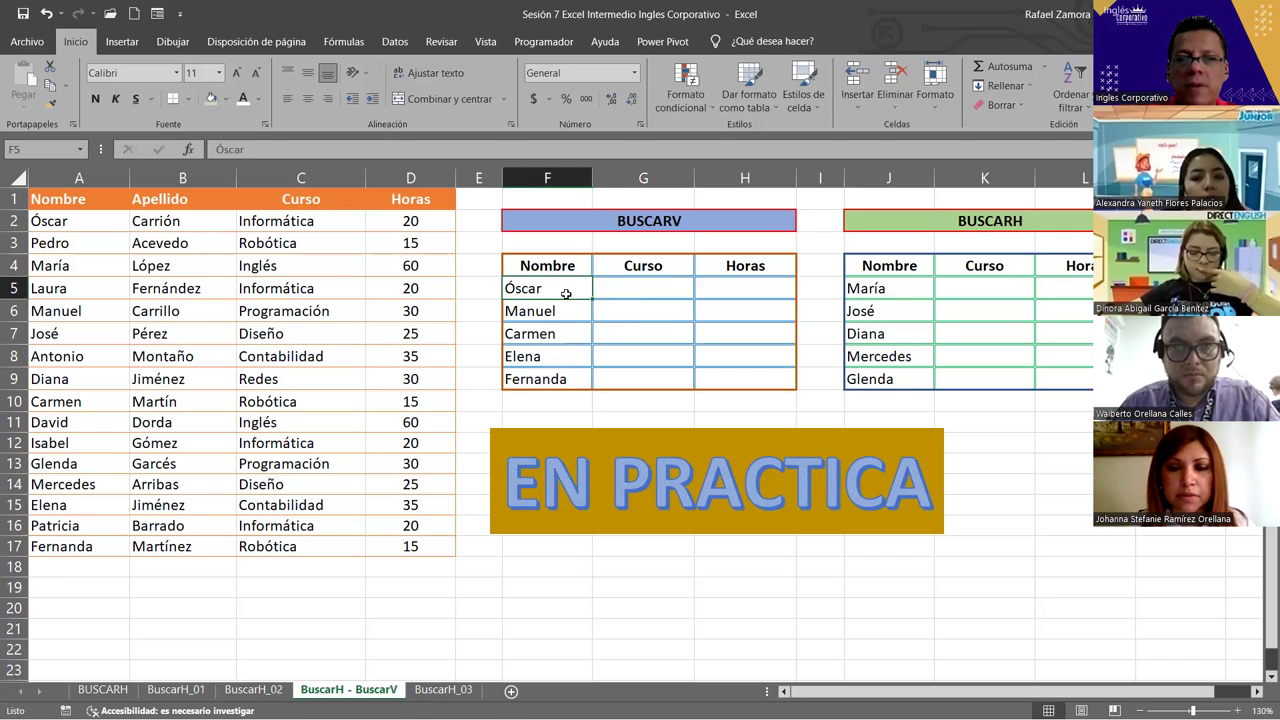
pyautogui.click(676, 283)
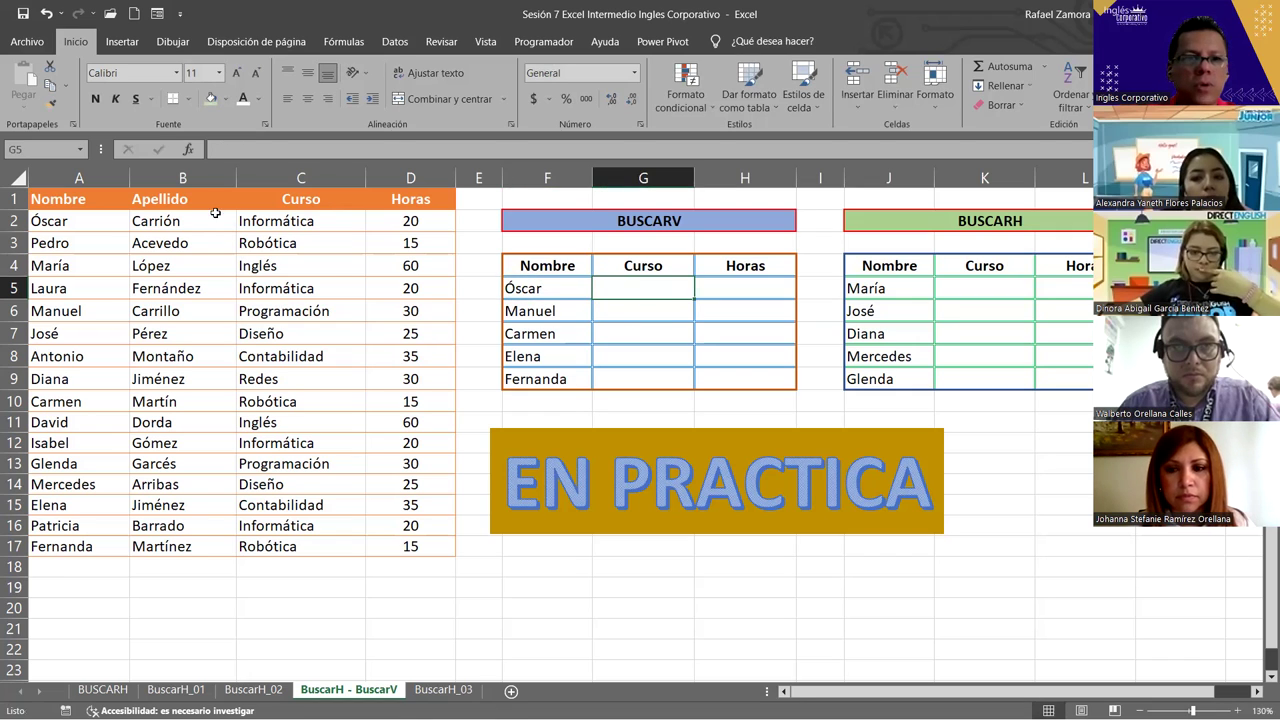
pyautogui.click(740, 285)
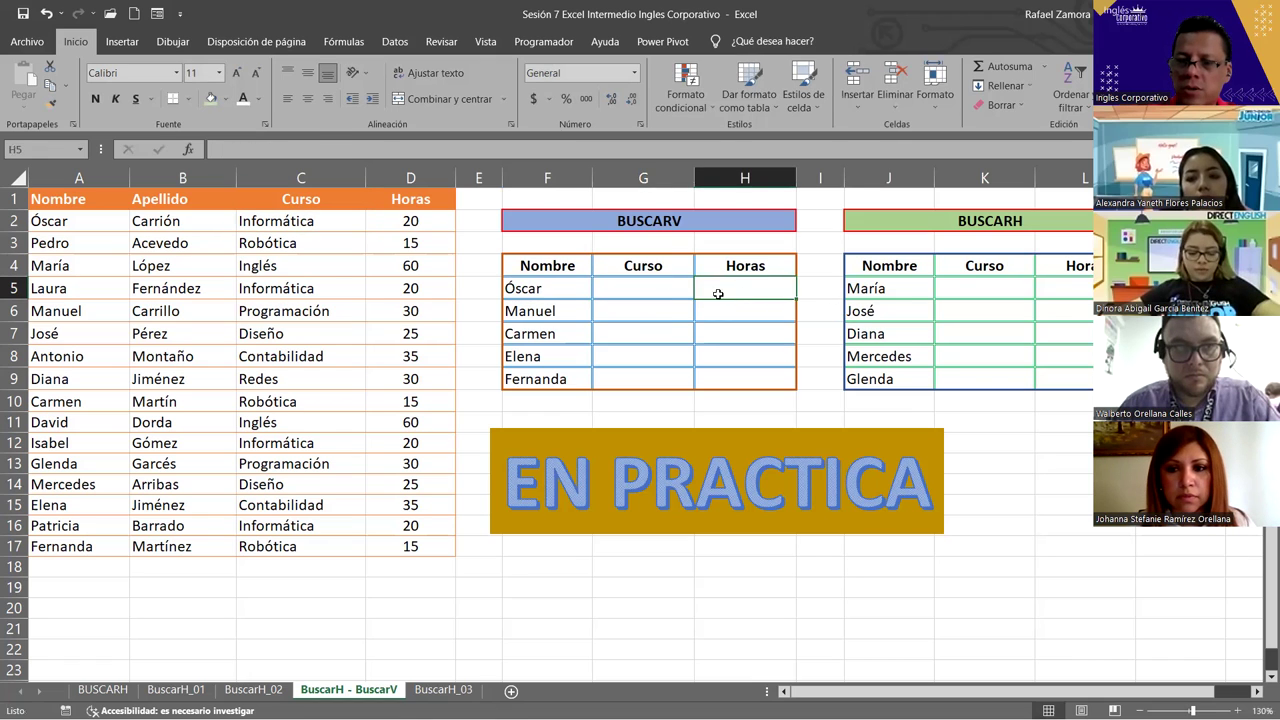
pyautogui.click(662, 287)
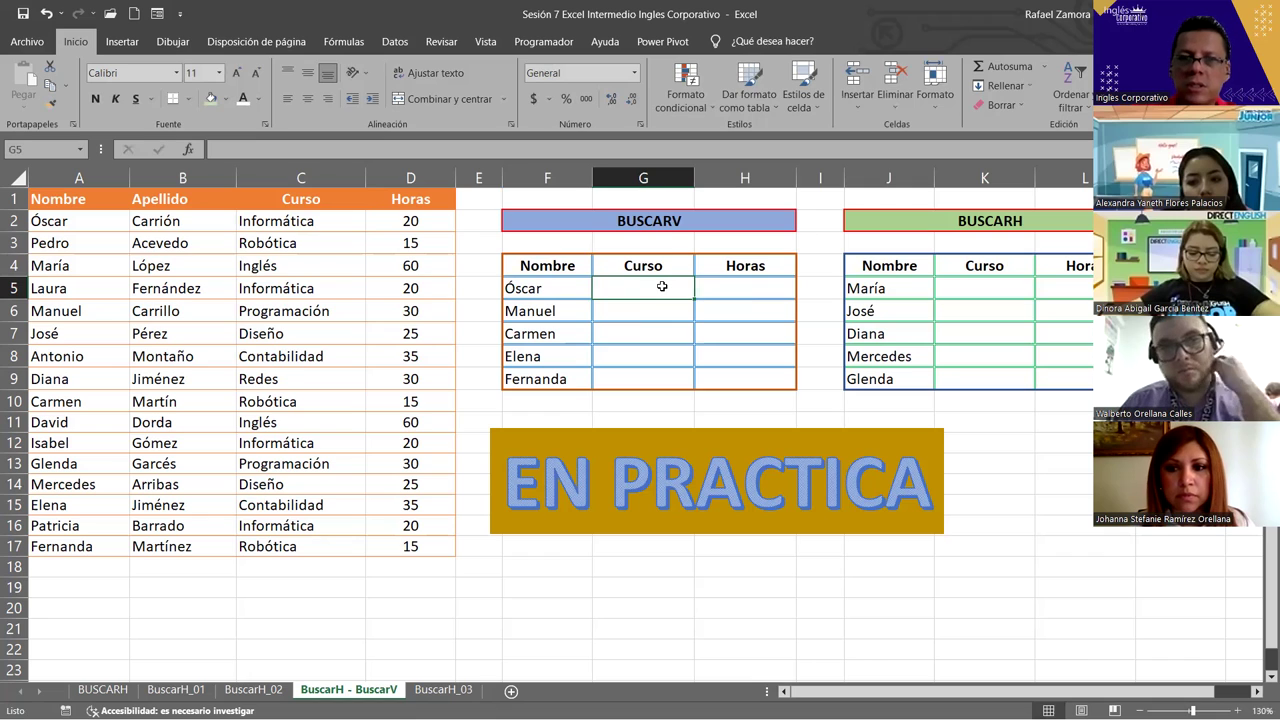
# Start a BUSCARV formula in G5 with F5 as lookup value and A2:D17 as table.
pyautogui.write('=')
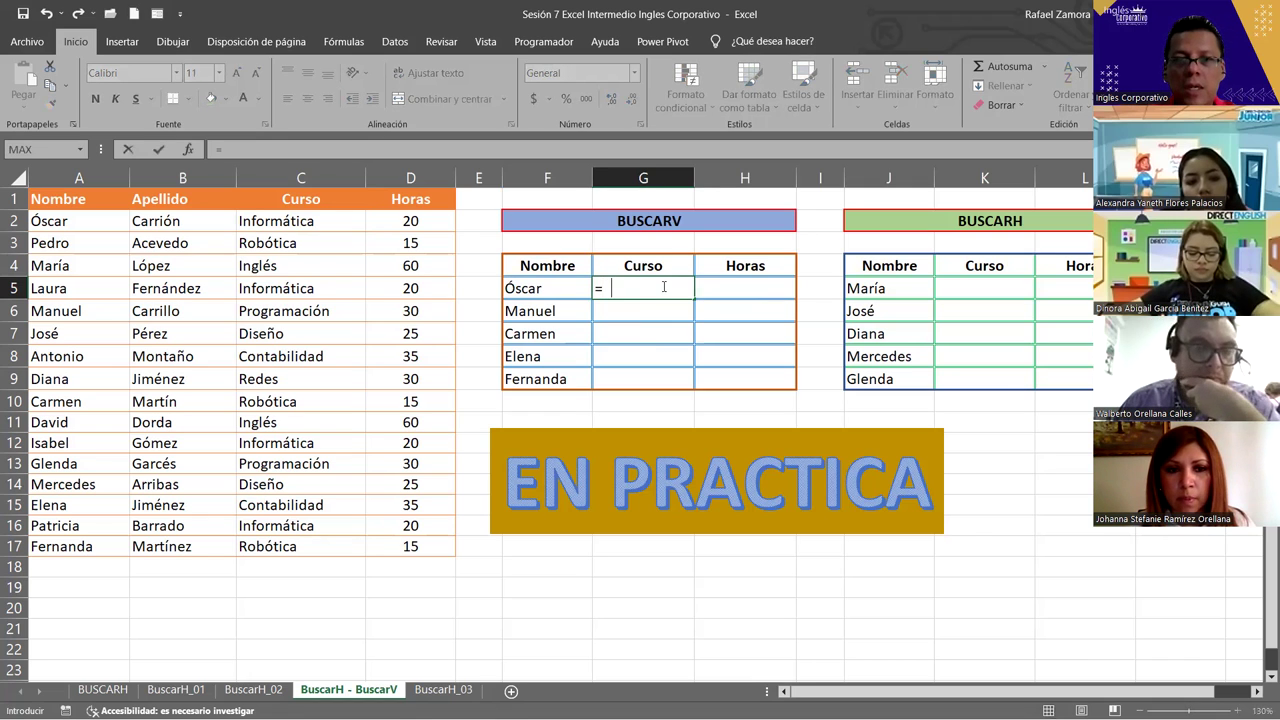
pyautogui.write('busc')
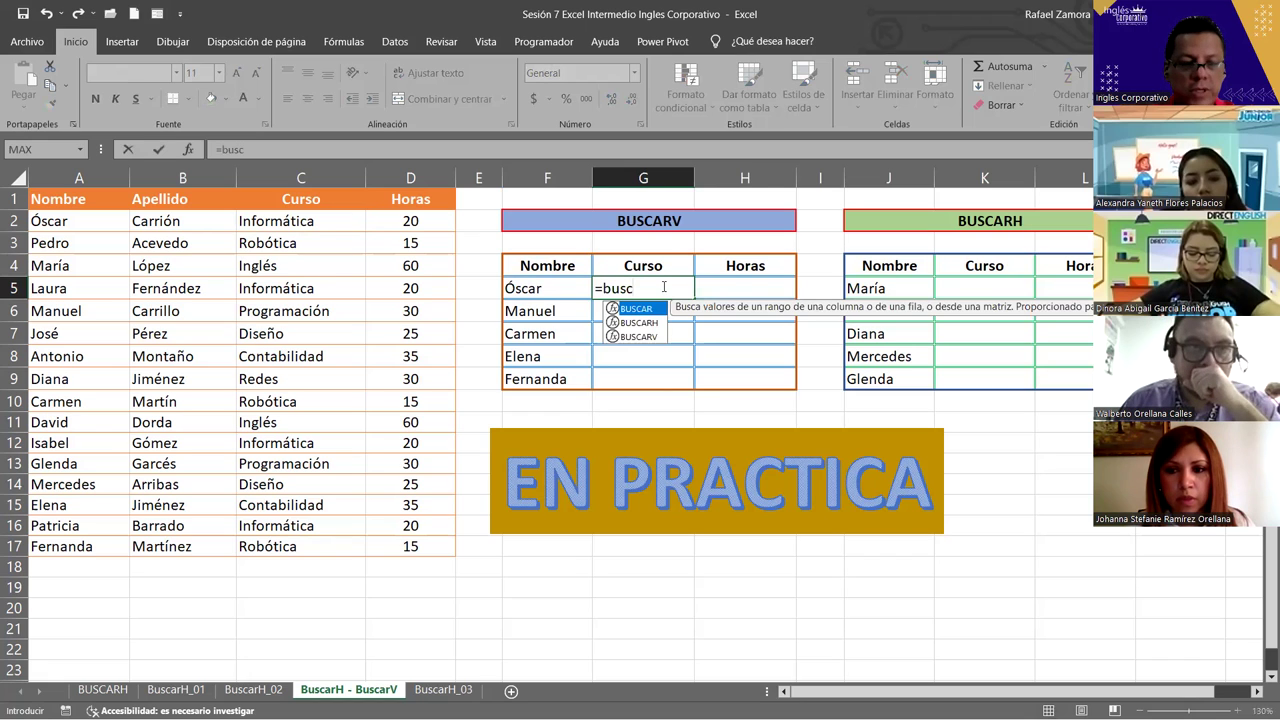
pyautogui.press('Down')
pyautogui.press('Down')
pyautogui.press('Tab')
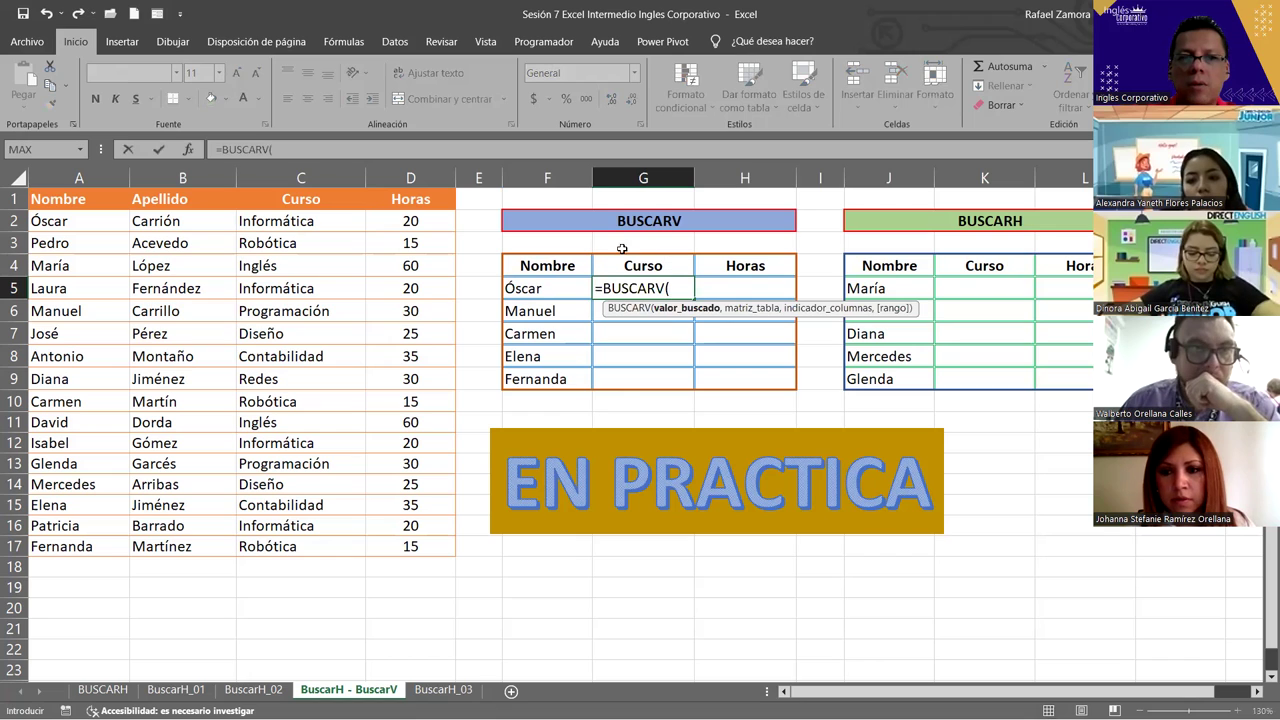
pyautogui.click(540, 287)
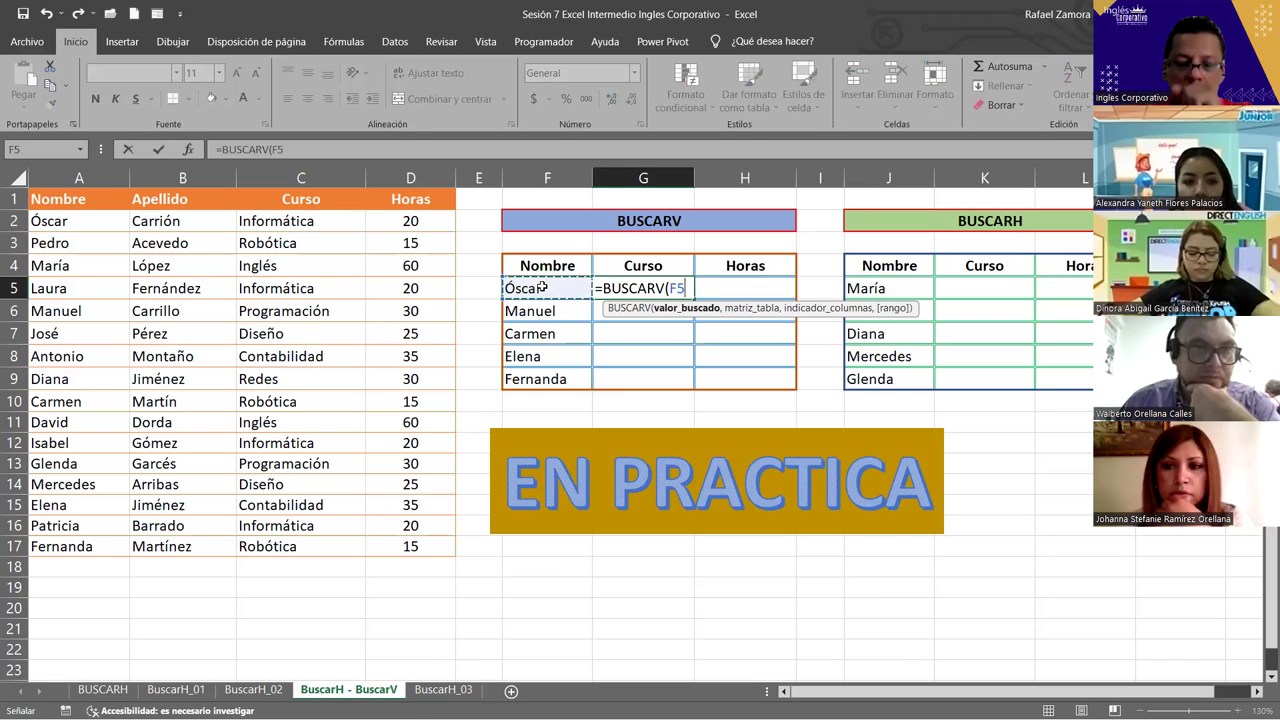
pyautogui.write(',')
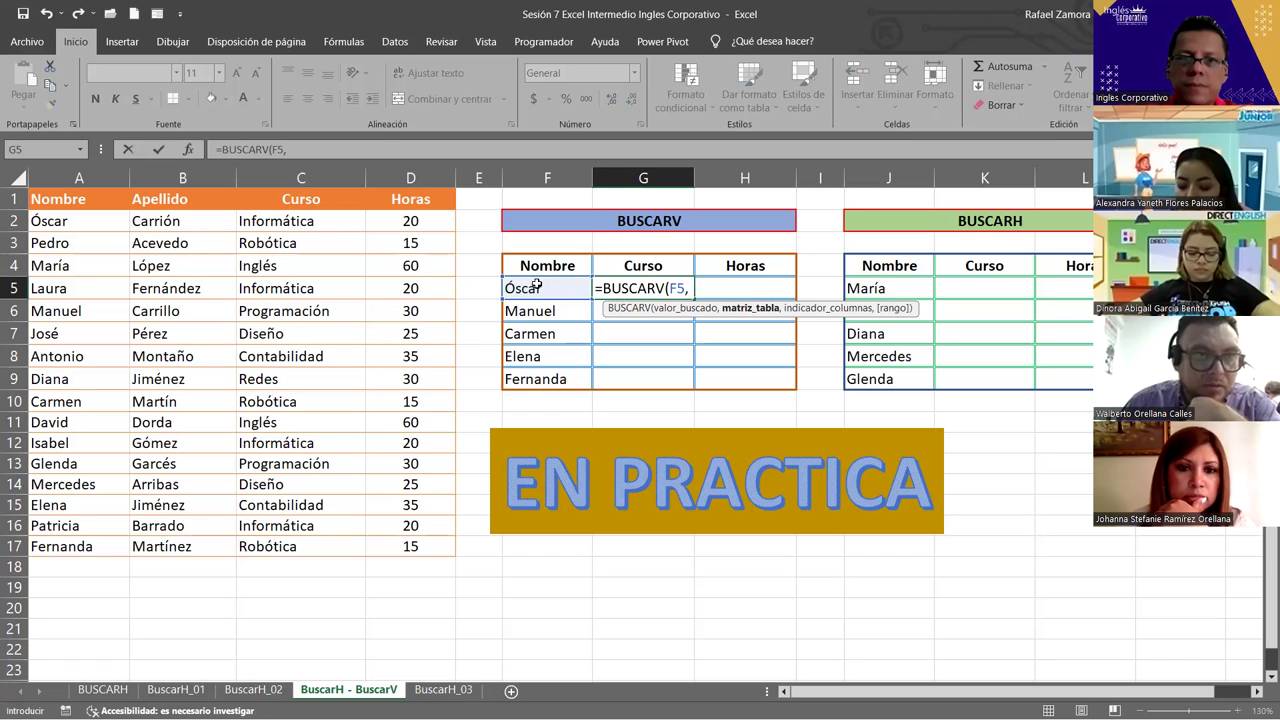
pyautogui.moveTo(50, 217); pyautogui.dragTo(123, 249)
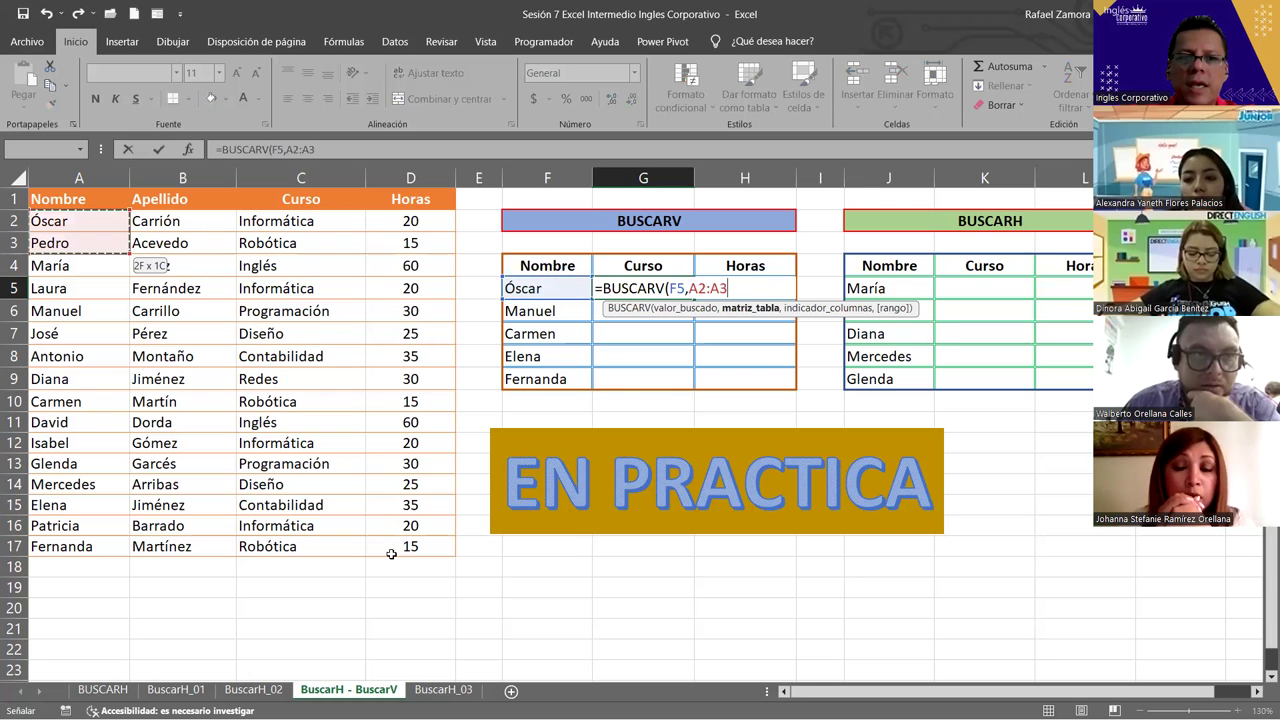
pyautogui.moveTo(391, 553); pyautogui.dragTo(410, 557)
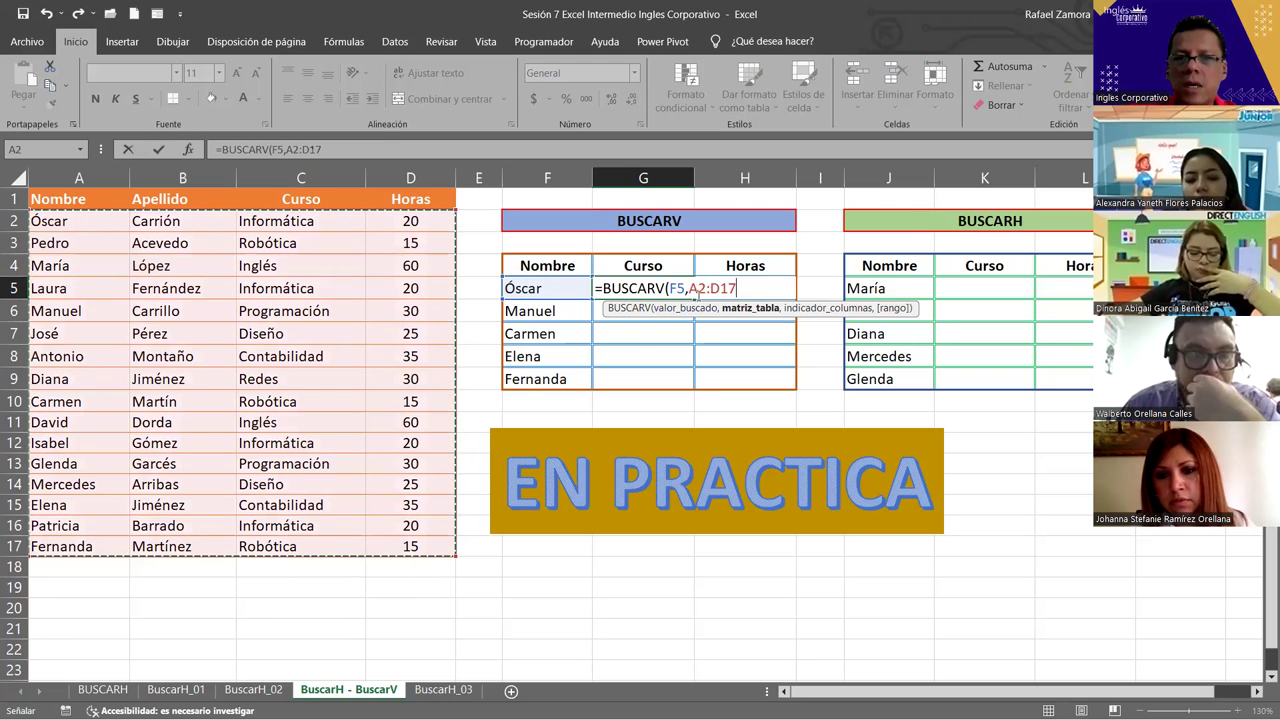
# Make the range absolute and finish with column 3, exact match: =BUSCARV(F5,$A$2:$D$17,3,0).
pyautogui.moveTo(698, 288); pyautogui.dragTo(726, 288)
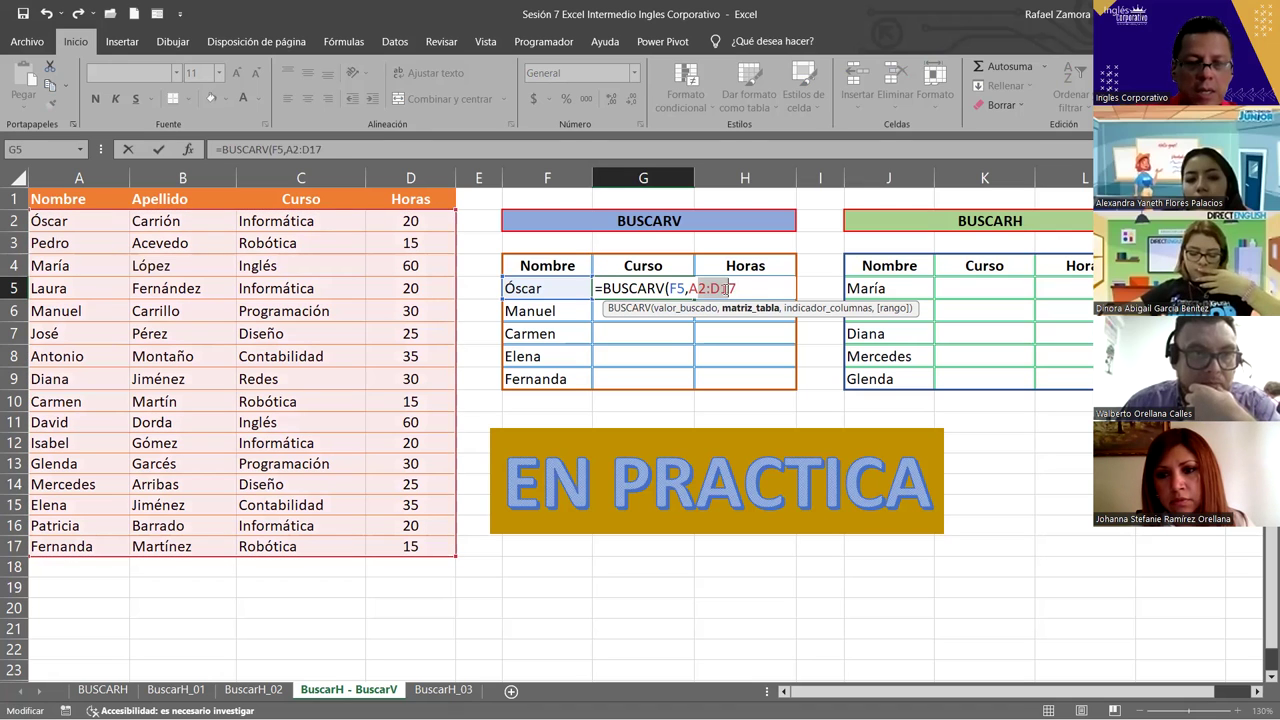
pyautogui.press('F4')
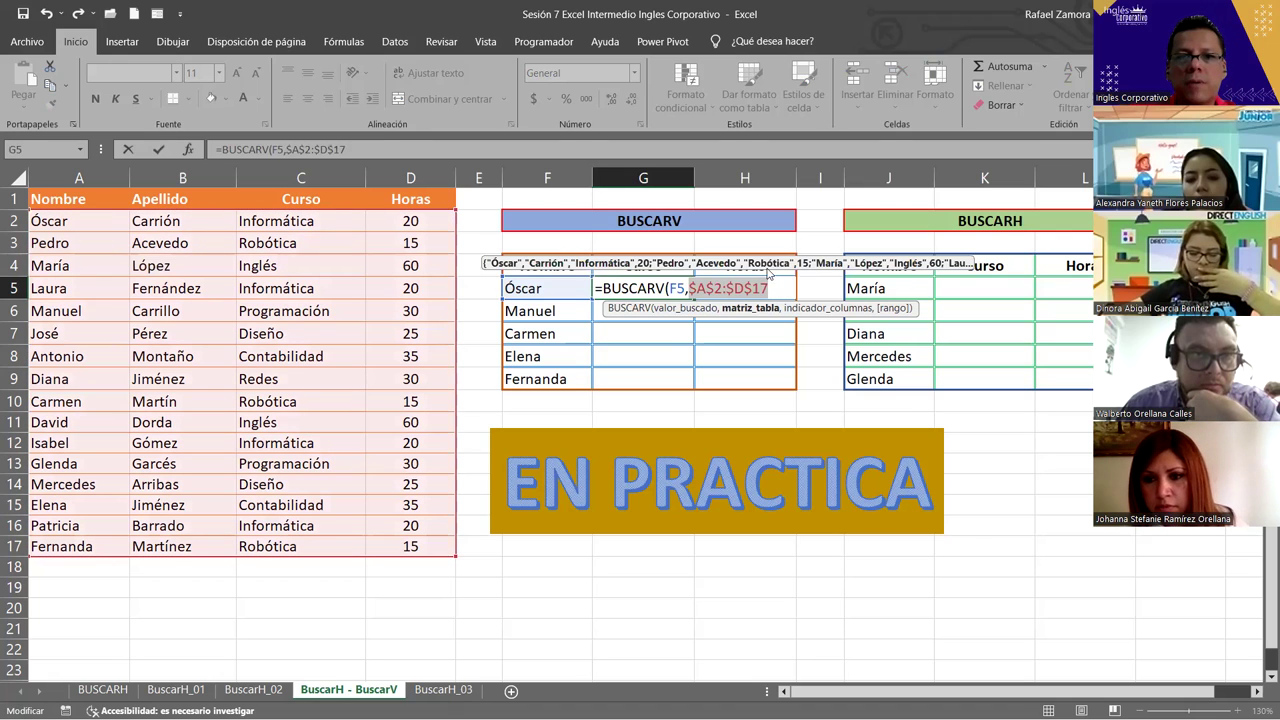
pyautogui.click(770, 288)
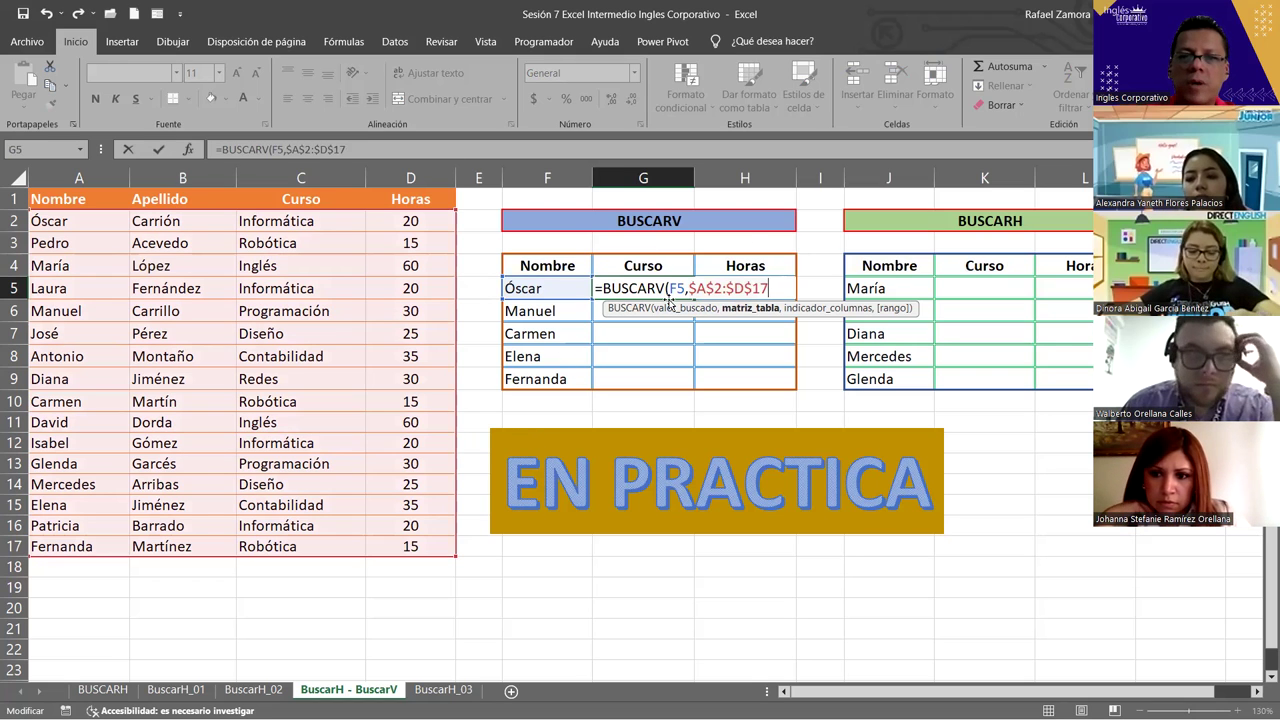
pyautogui.write(',3')
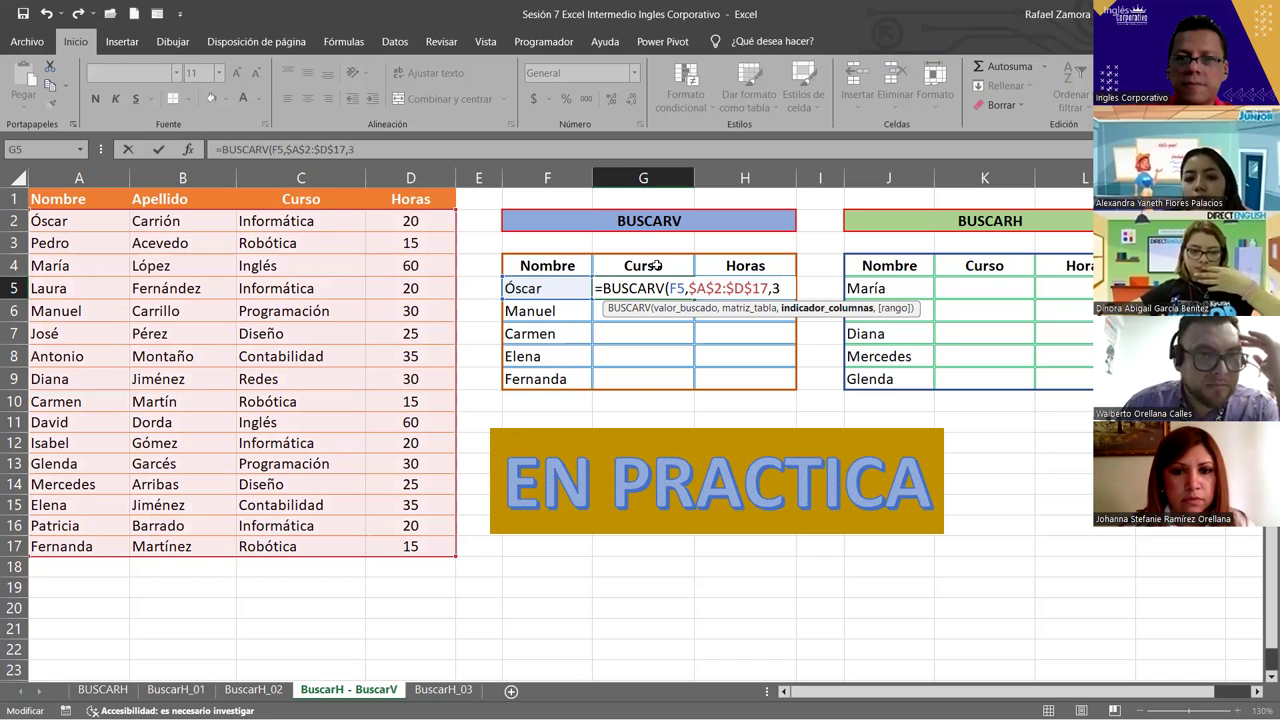
pyautogui.write(',')
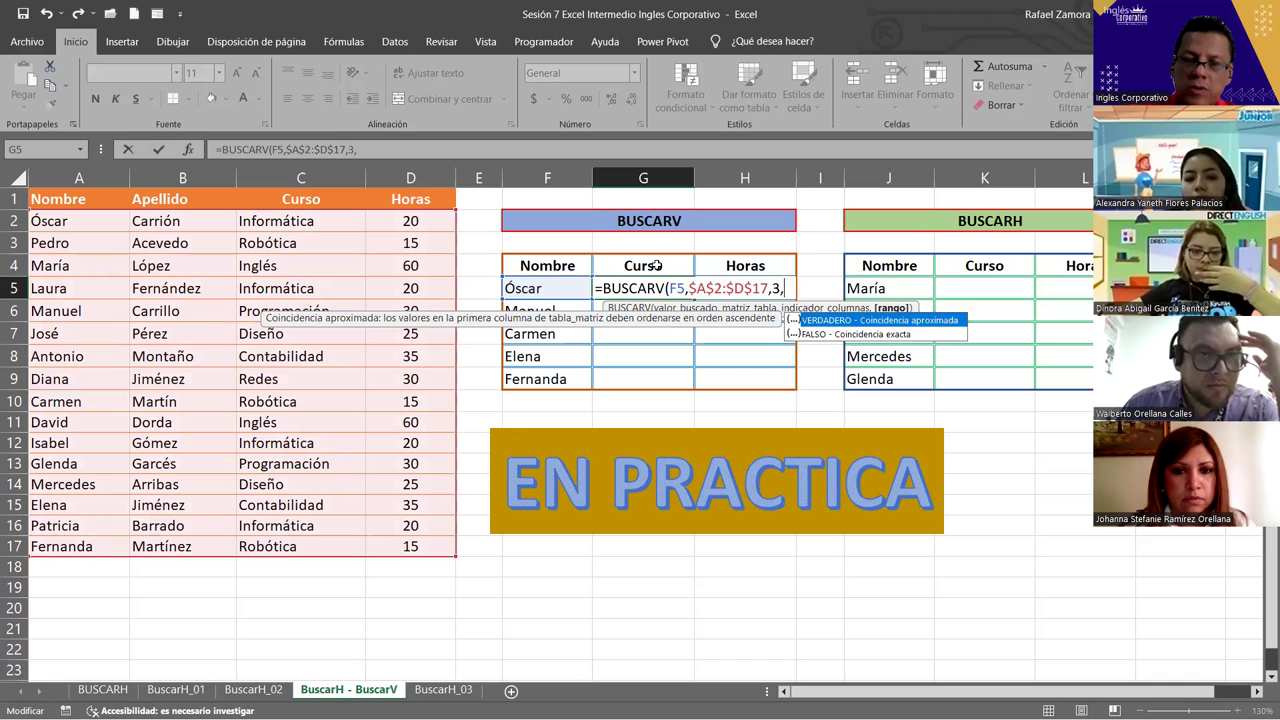
pyautogui.write('0')
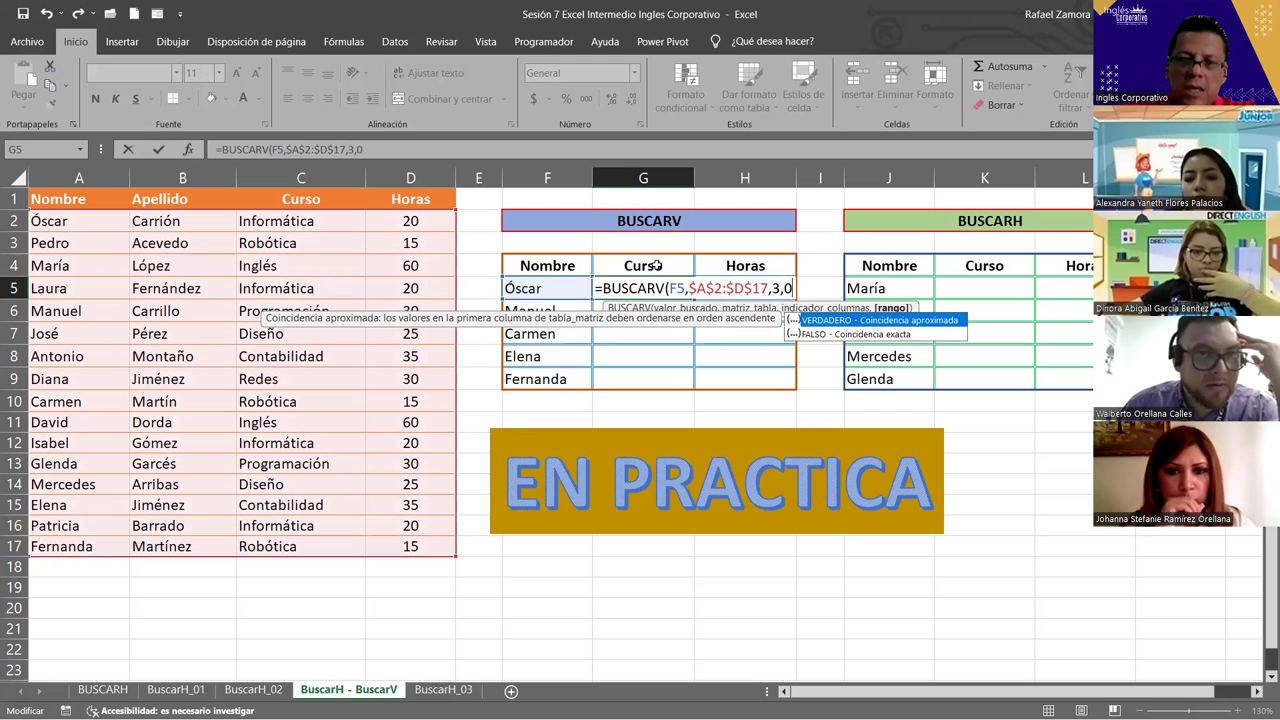
pyautogui.write(')')
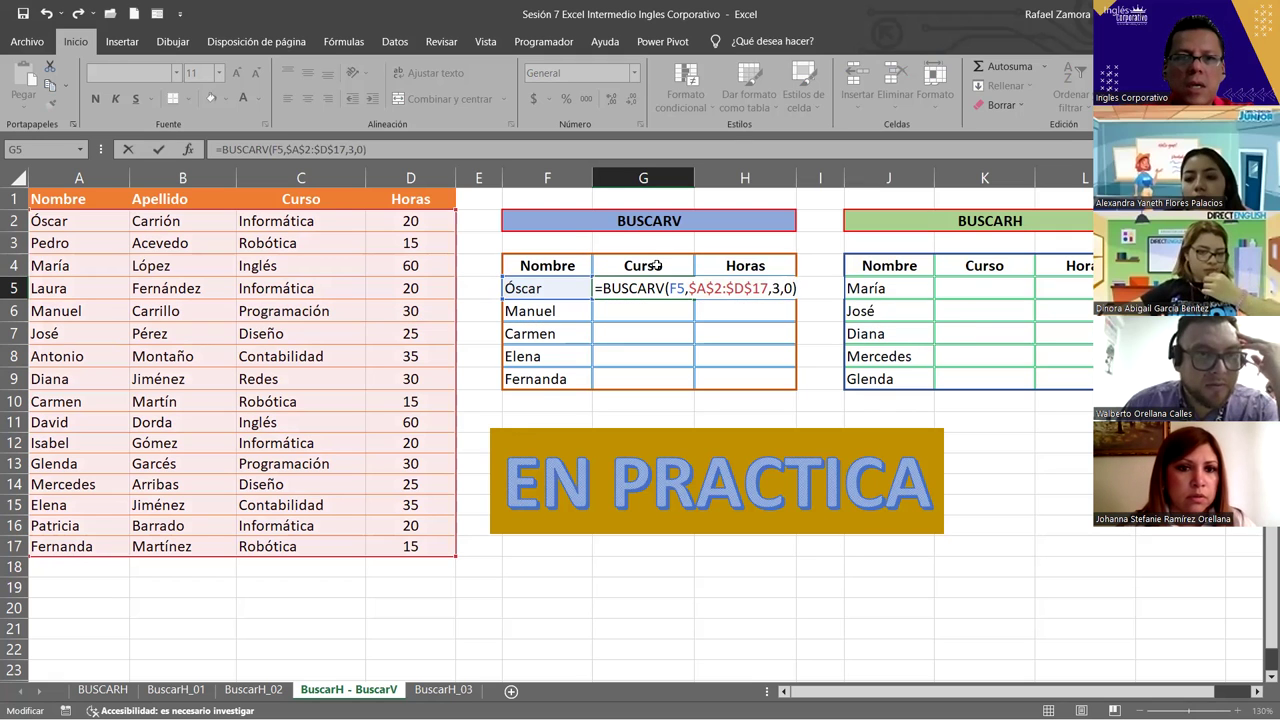
pyautogui.hotkey('ctrl', 'Return')
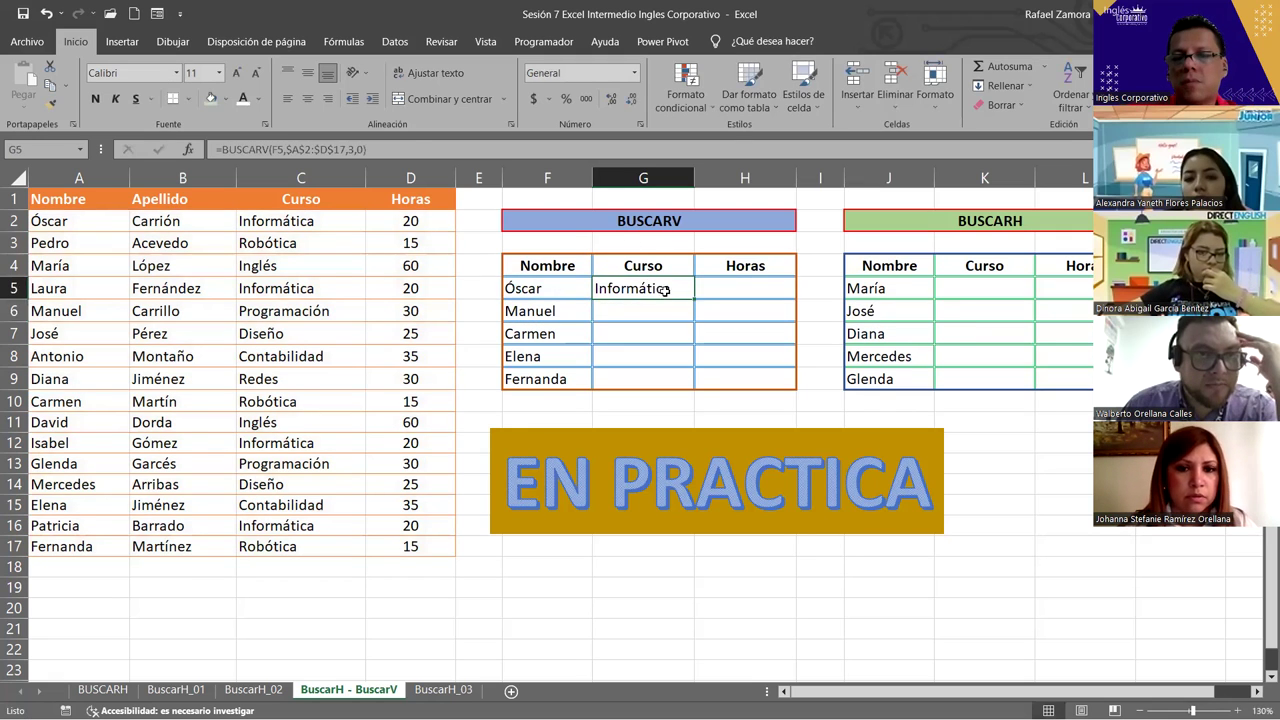
# Copy G5's lookup down to G9, returning Informática, Programación, Robótica, Contabilidad and Robótica.
pyautogui.moveTo(693, 295); pyautogui.dragTo(687, 383)
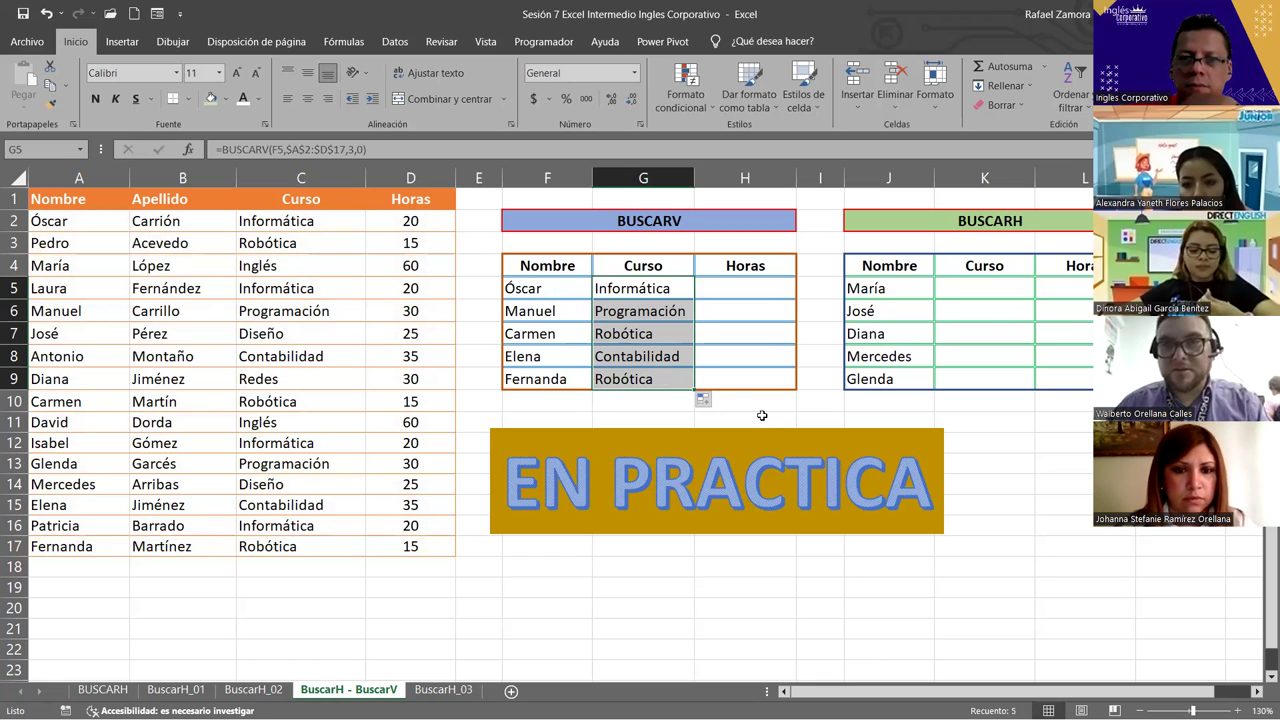
pyautogui.click(766, 290)
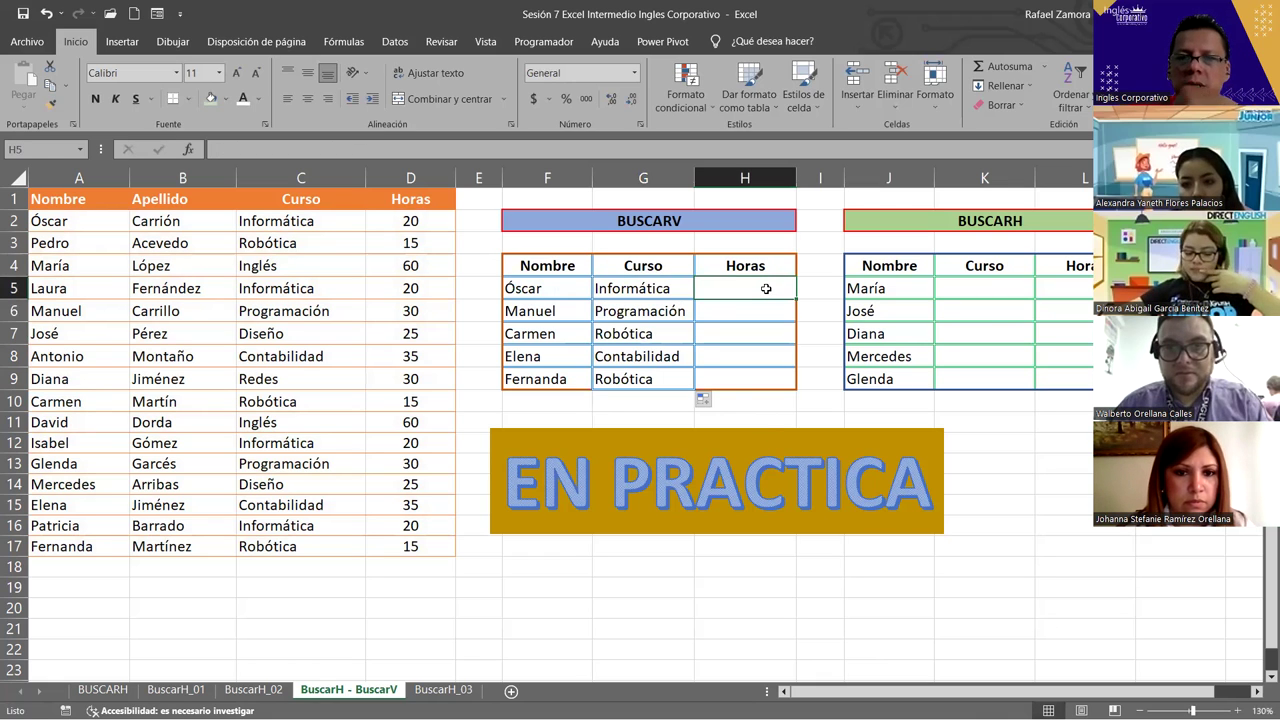
# Copy G5 into H5 and change it to =BUSCARV(F5,$A$2:$D$17,4,0), returning 20.
pyautogui.click(668, 289)
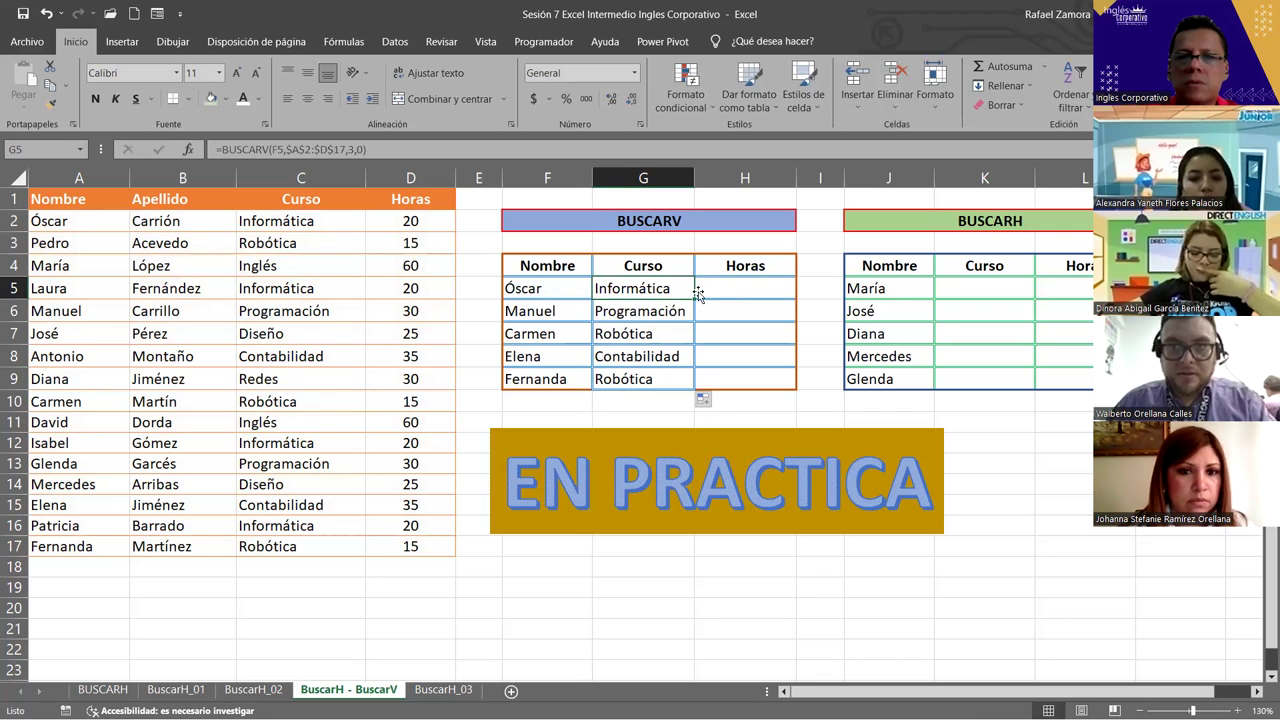
pyautogui.moveTo(694, 299); pyautogui.dragTo(740, 296)
pyautogui.doubleClick(772, 287)
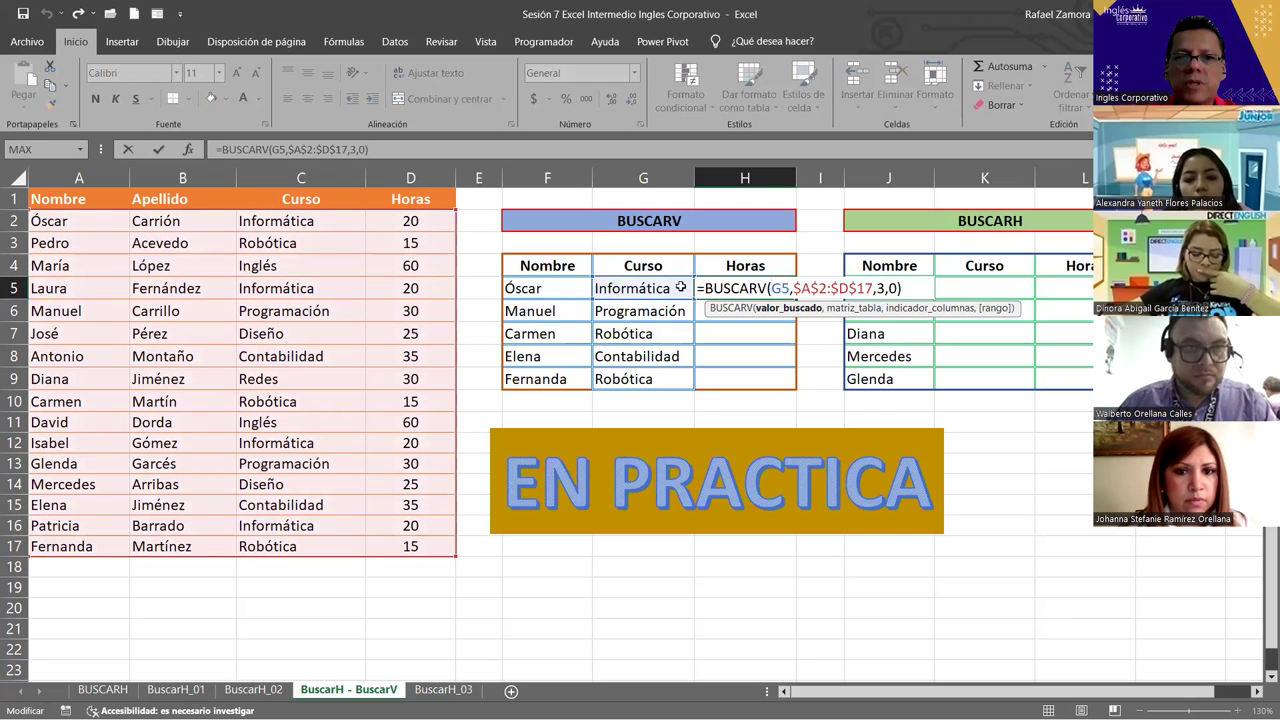
pyautogui.moveTo(680, 287); pyautogui.dragTo(571, 289)
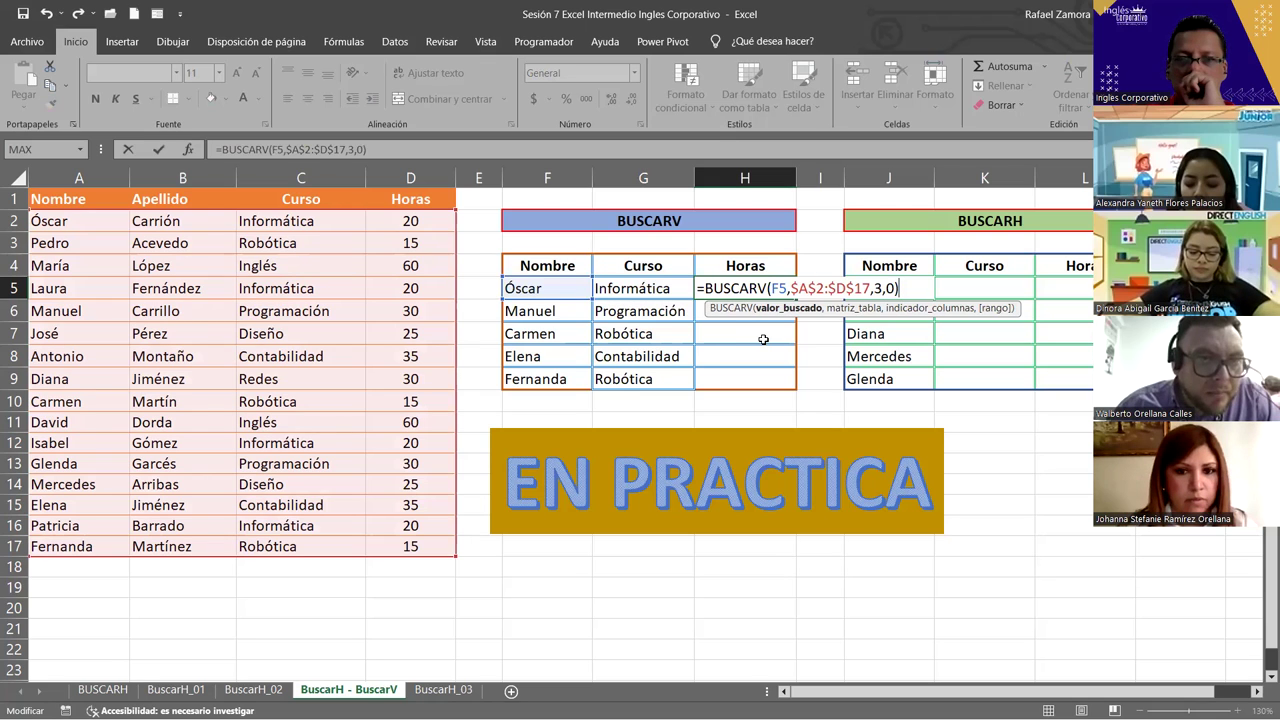
pyautogui.doubleClick(878, 288)
pyautogui.write('4')
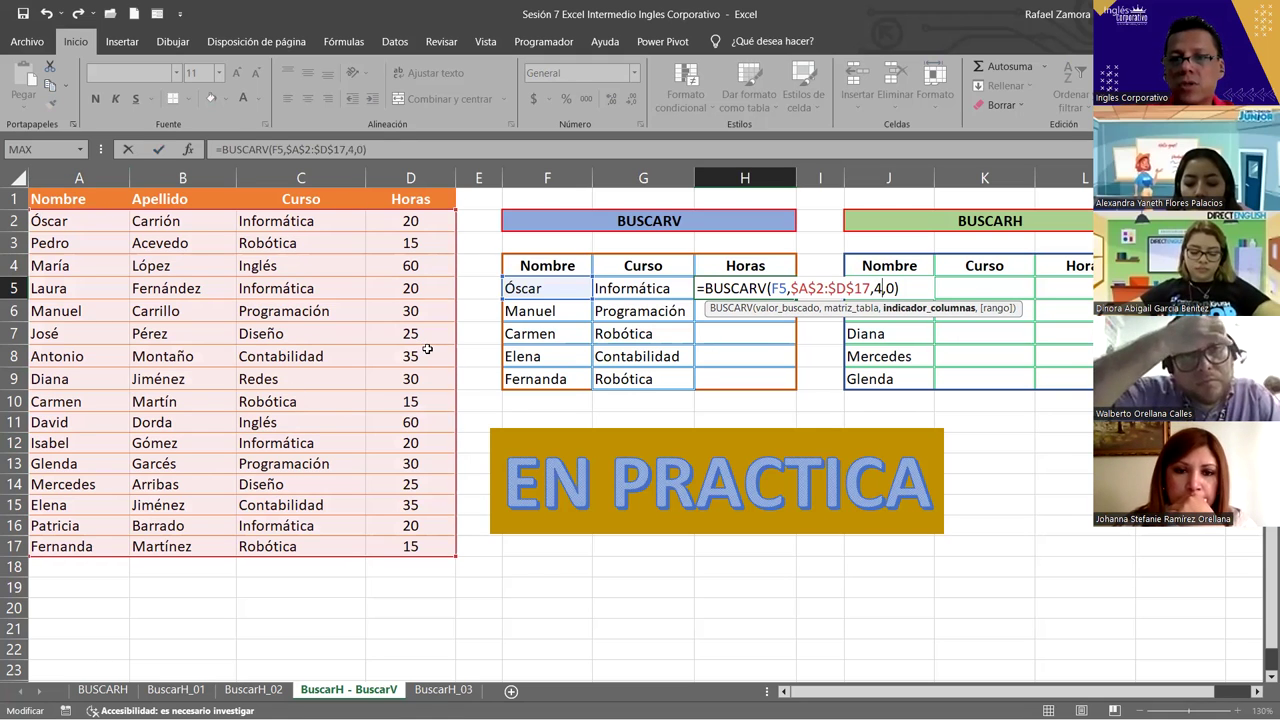
pyautogui.press('Return')
pyautogui.click(783, 292)
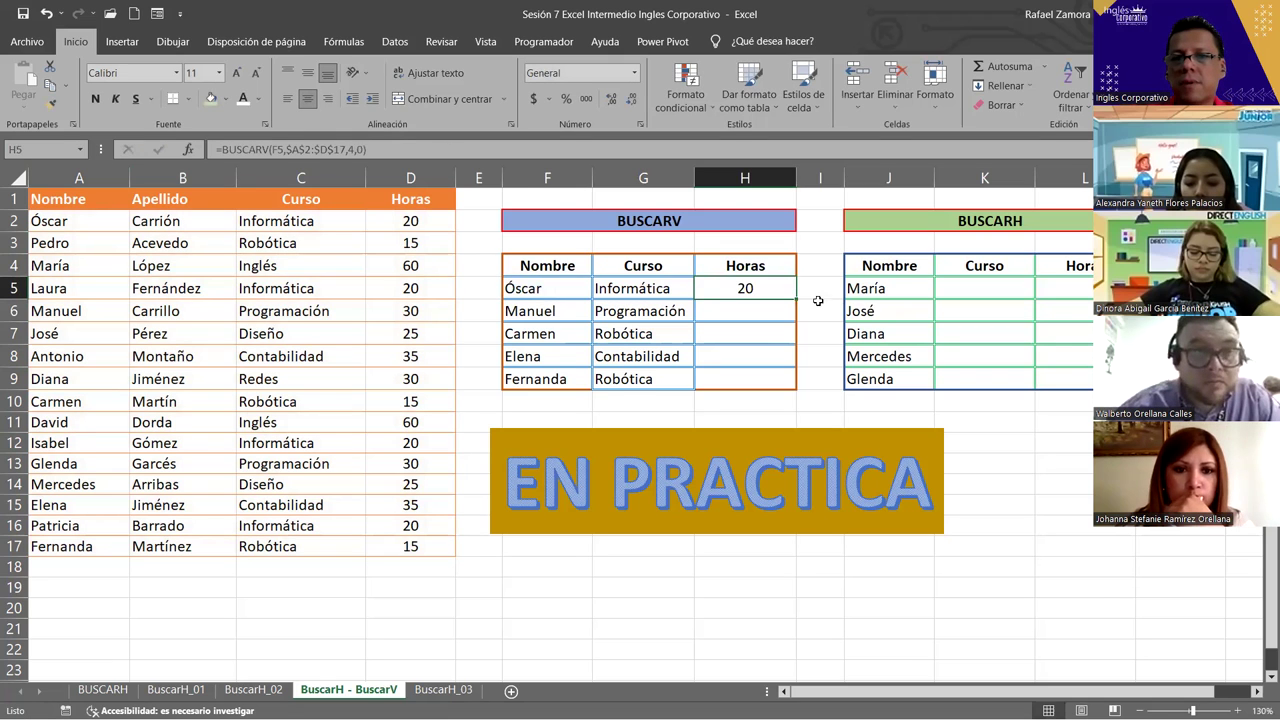
# Copy H5's lookup down to H9 and verify H6–H9 return 30, 15, 35 and 15.
pyautogui.moveTo(796, 299); pyautogui.dragTo(786, 381)
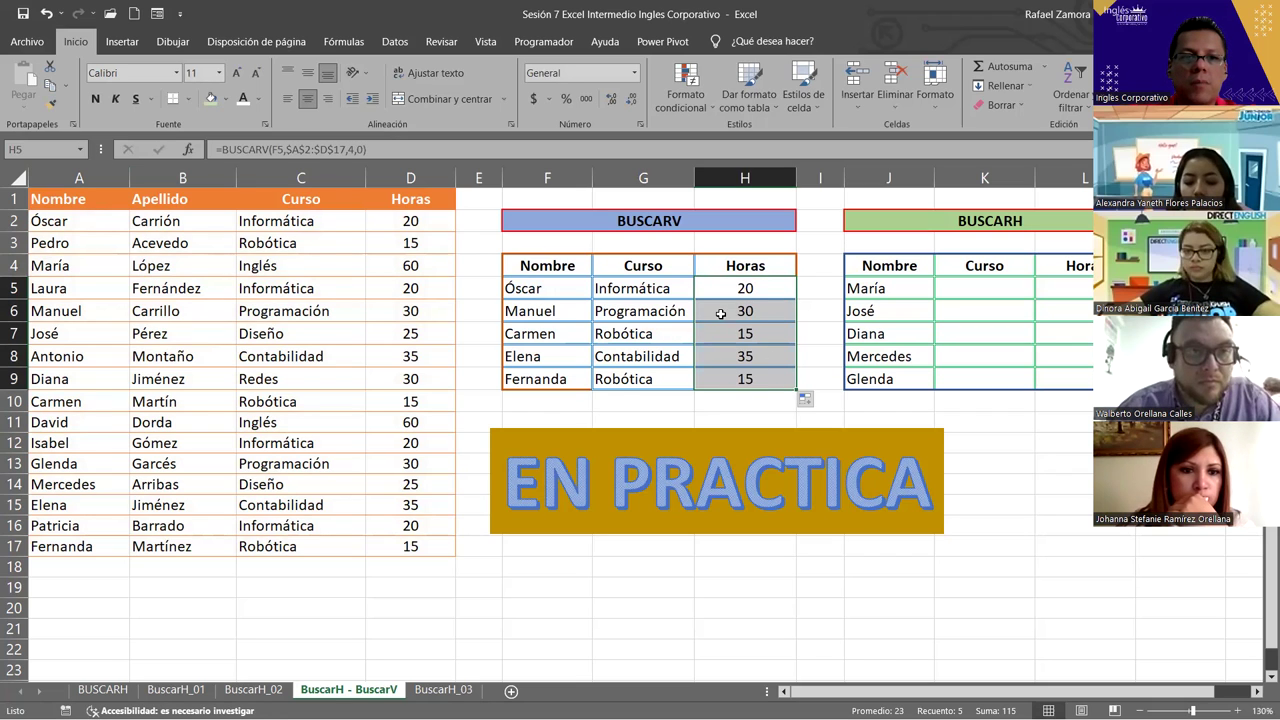
pyautogui.click(779, 311)
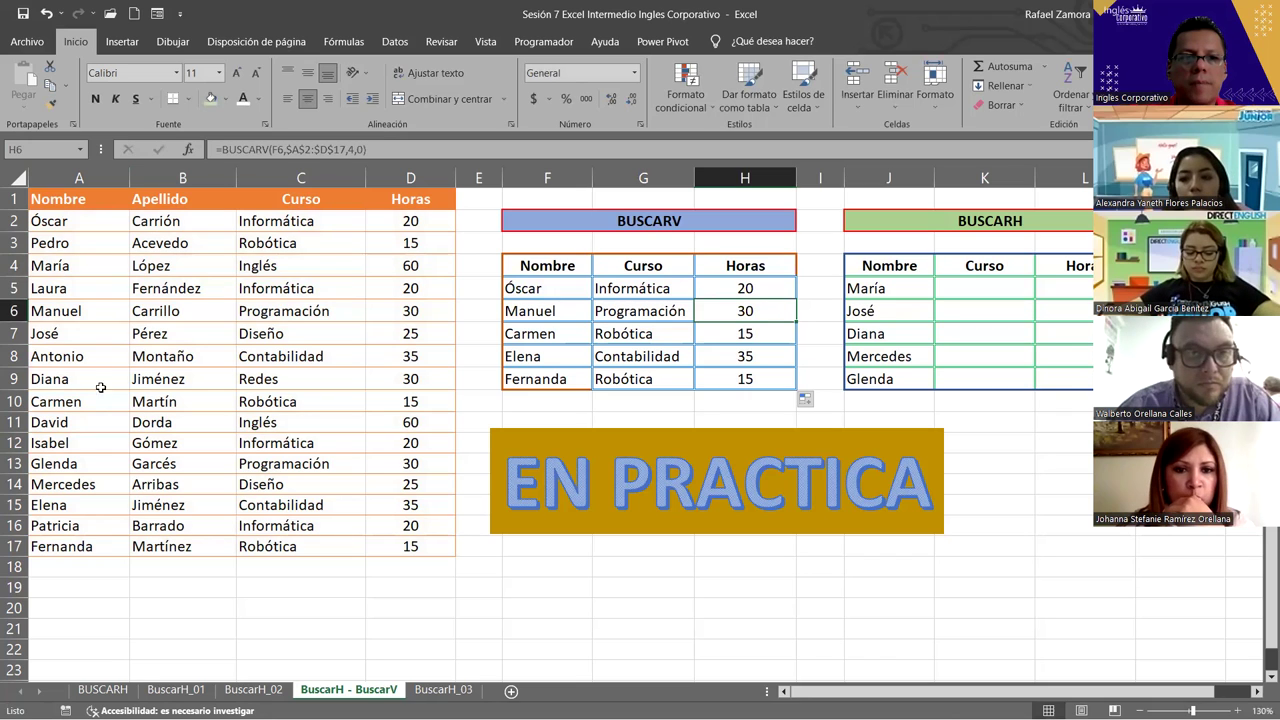
pyautogui.click(745, 330)
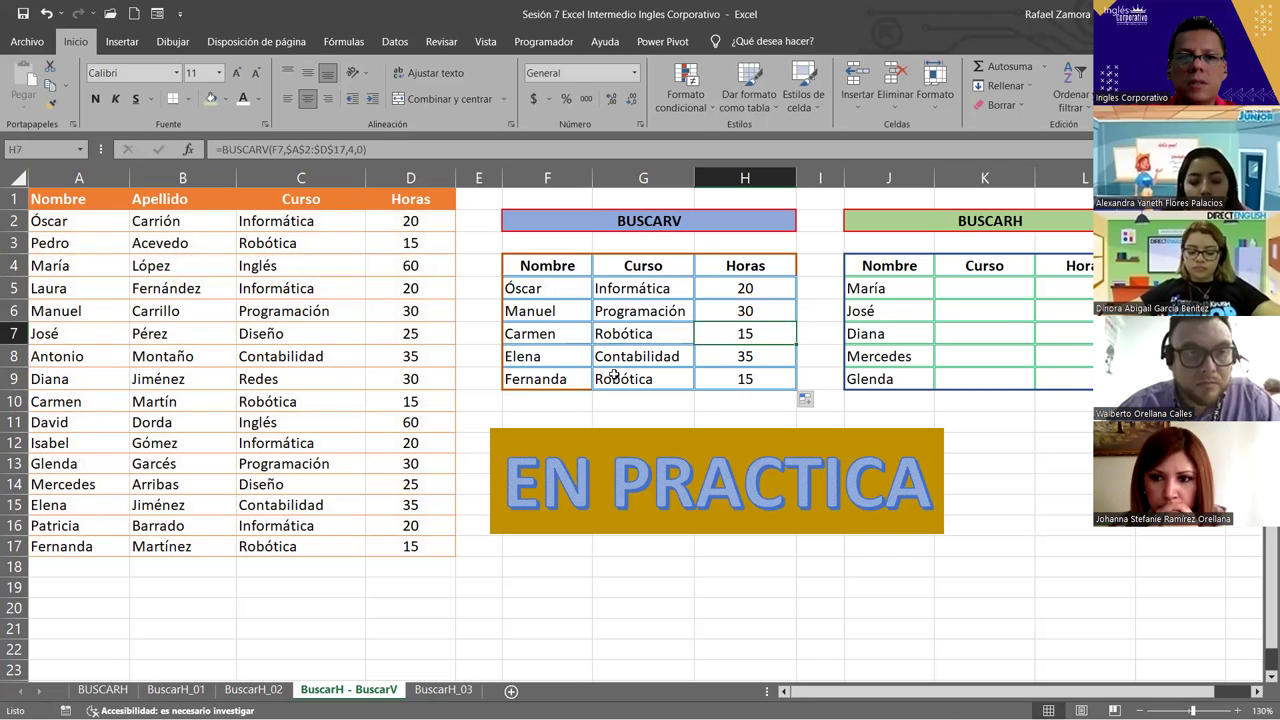
pyautogui.press('Down')
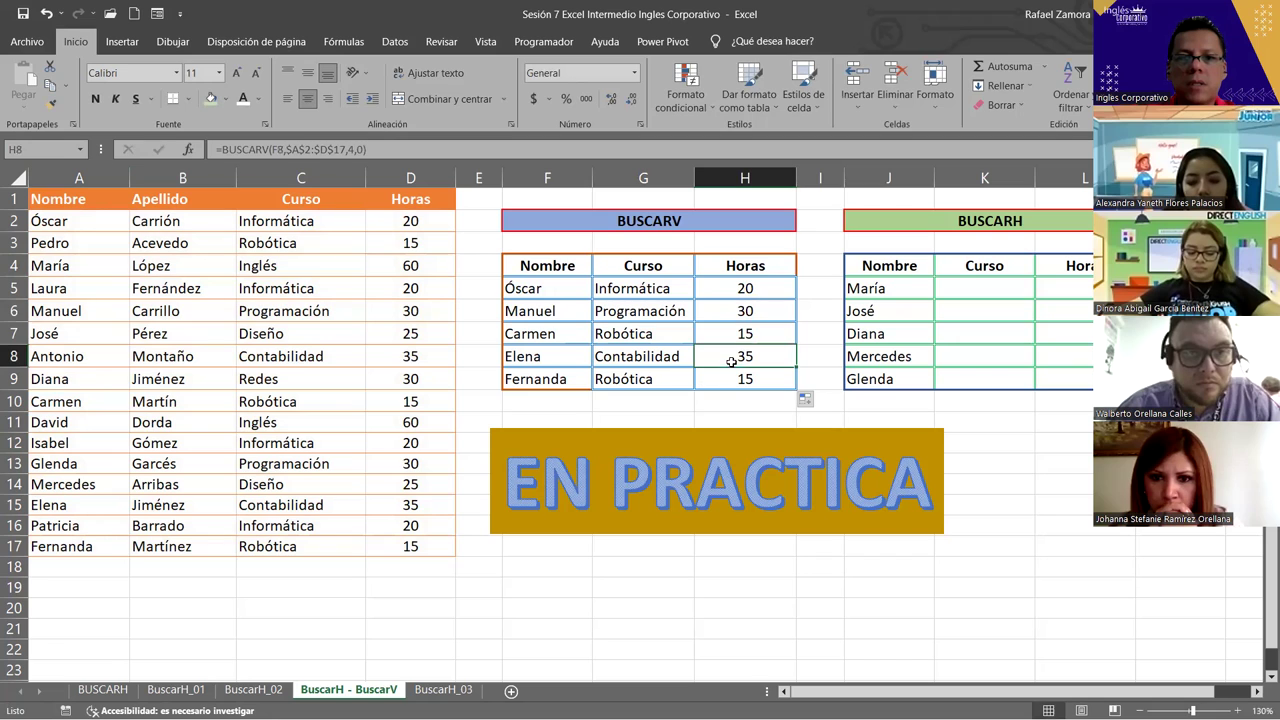
pyautogui.click(752, 380)
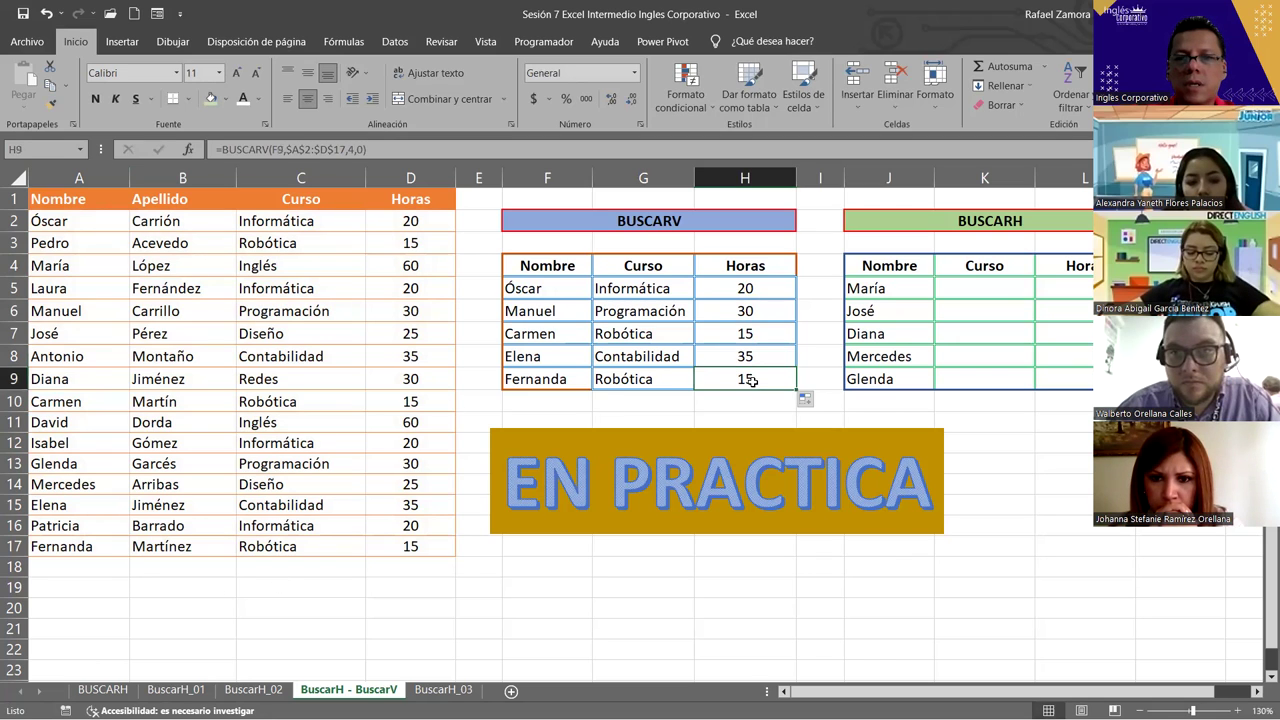
pyautogui.click(823, 342)
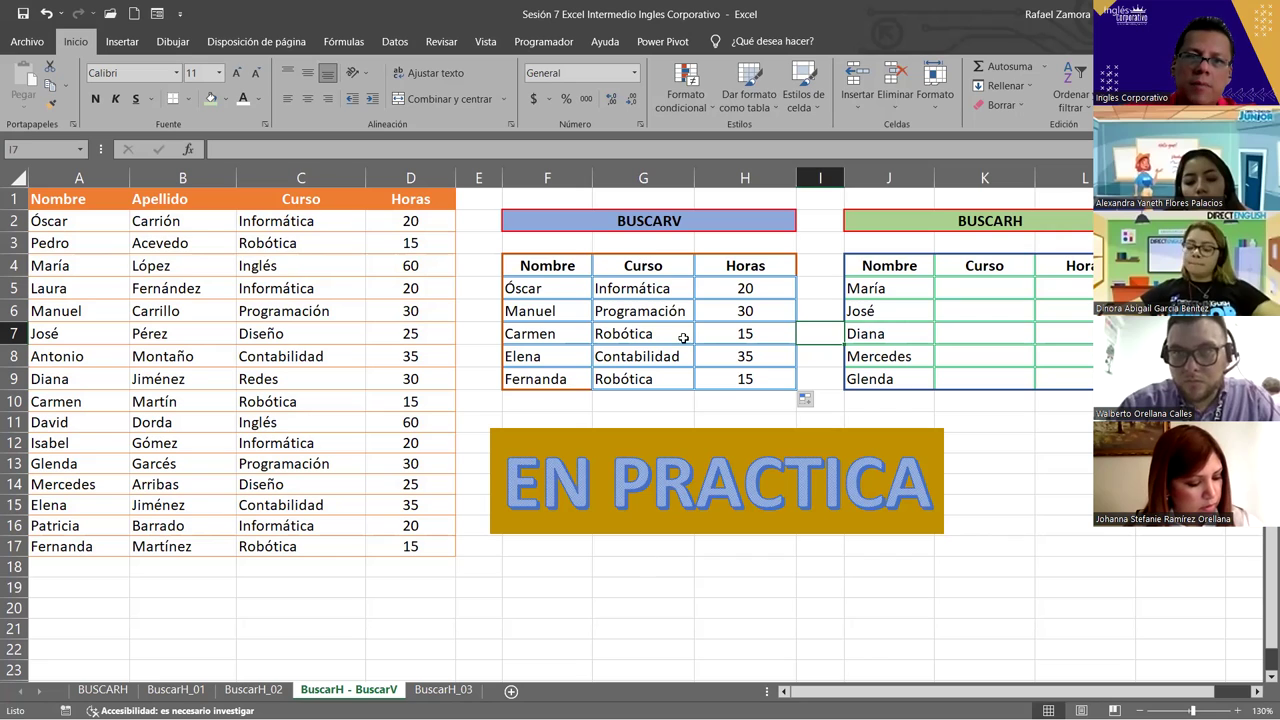
# Review G5's formula =BUSCARV(F5,$A$2:$D$17,3,0) and confirm it unchanged.
pyautogui.click(678, 286)
pyautogui.doubleClick(678, 286)
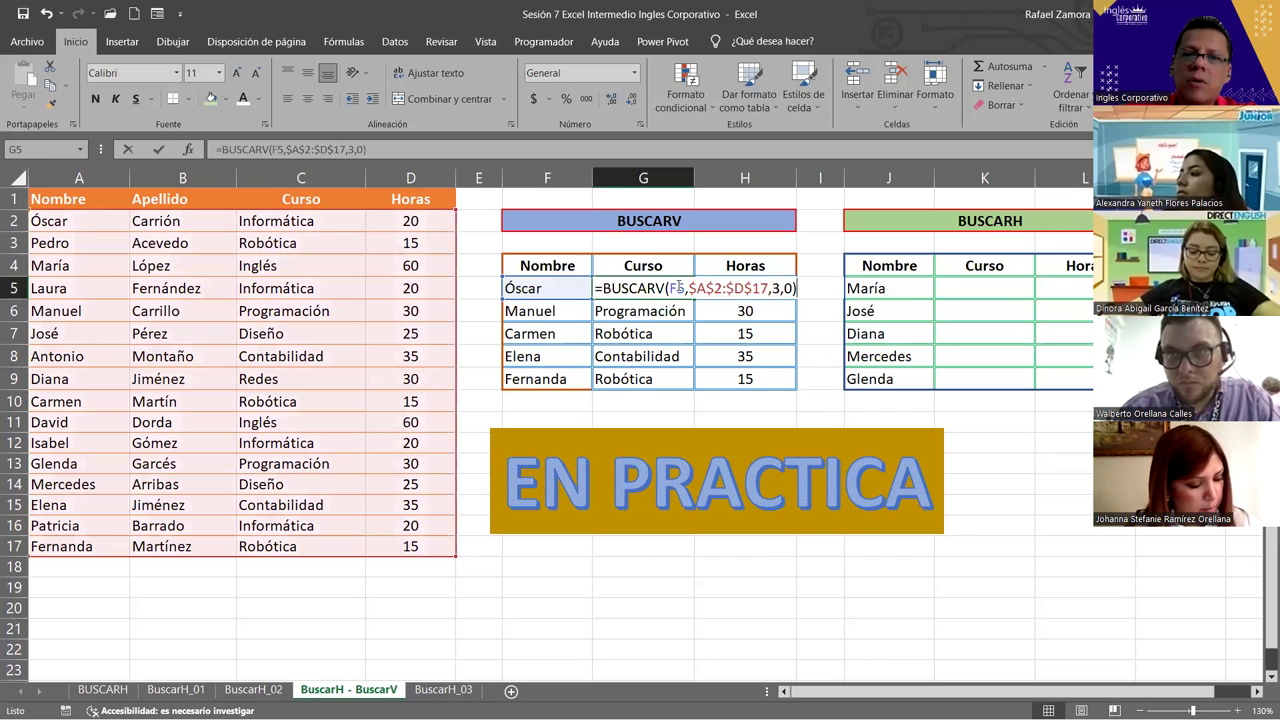
pyautogui.click(777, 288)
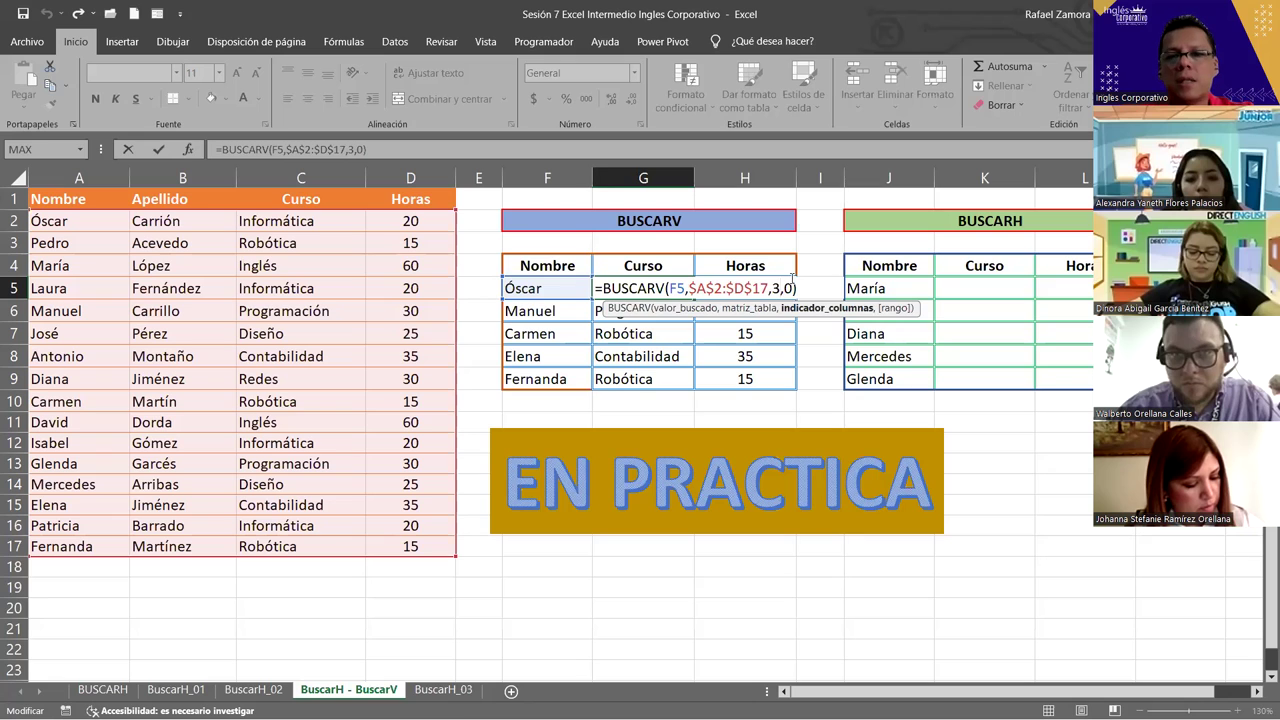
pyautogui.hotkey('ctrl', 'Return')
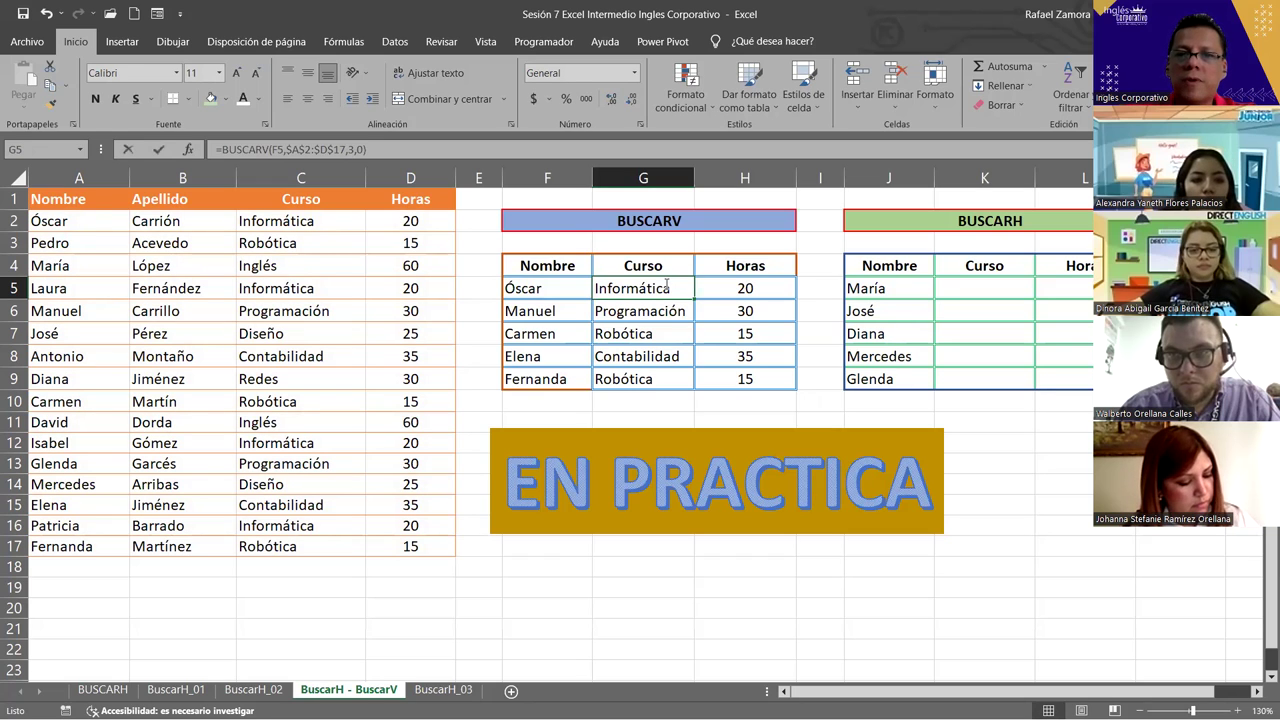
pyautogui.press('F2')
pyautogui.click(775, 288)
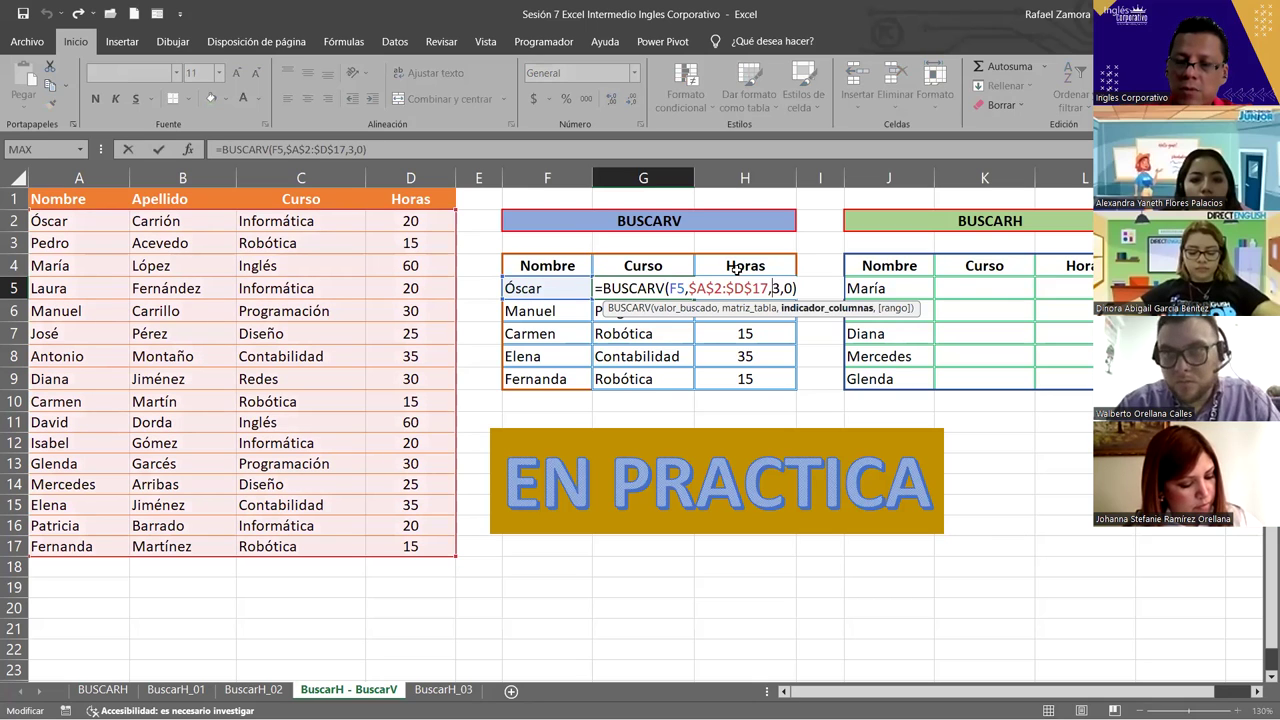
pyautogui.press('Return')
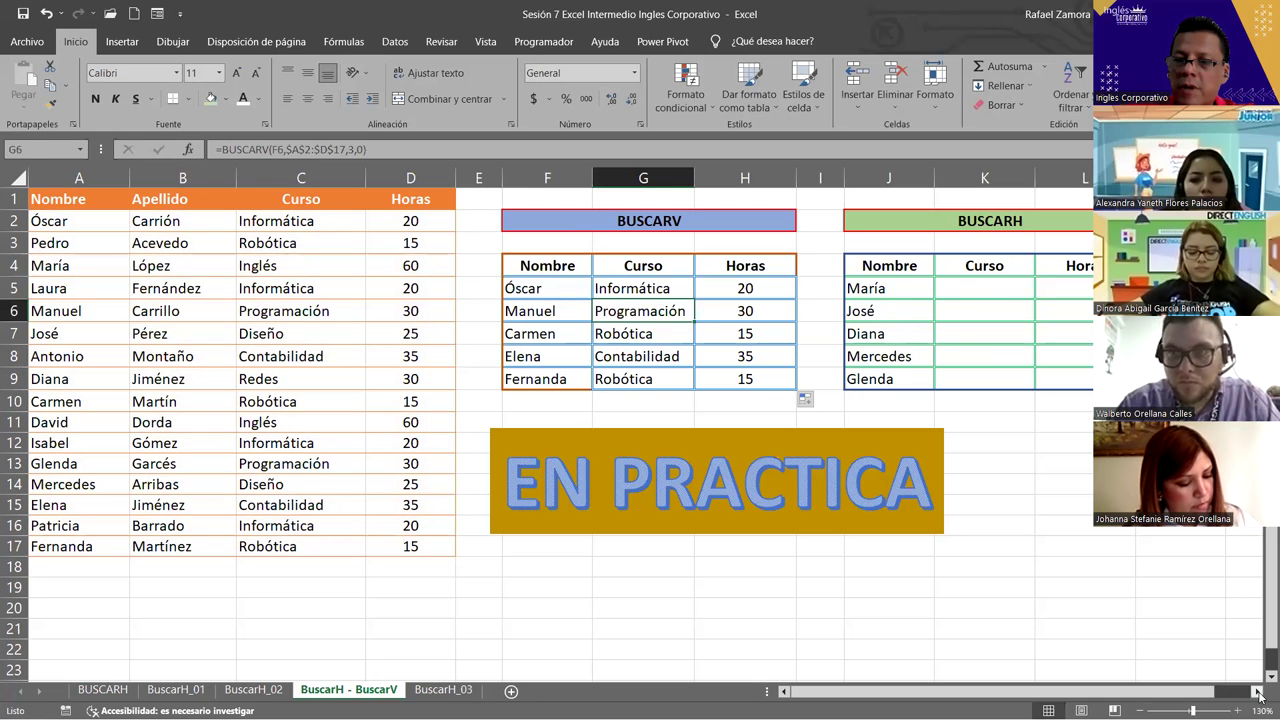
# Bring the BUSCARH table into view and recheck Óscar's Curso lookup formula.
pyautogui.click(1257, 690)
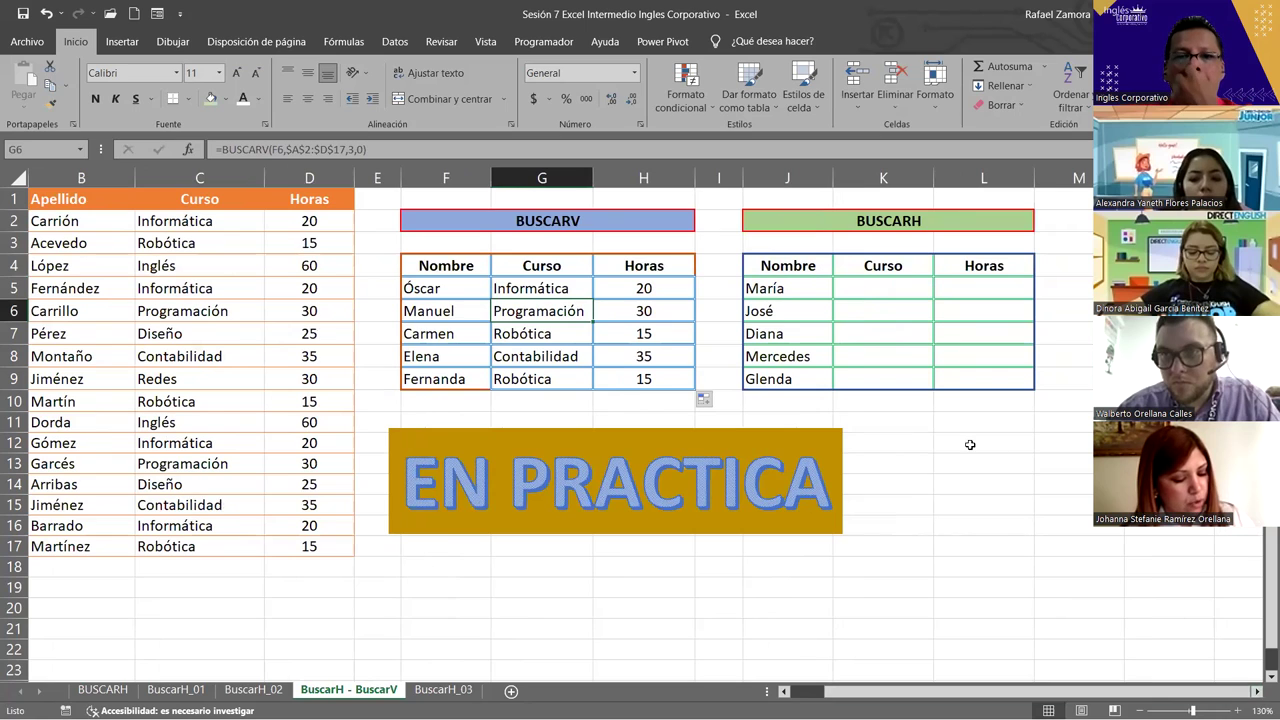
pyautogui.doubleClick(568, 264)
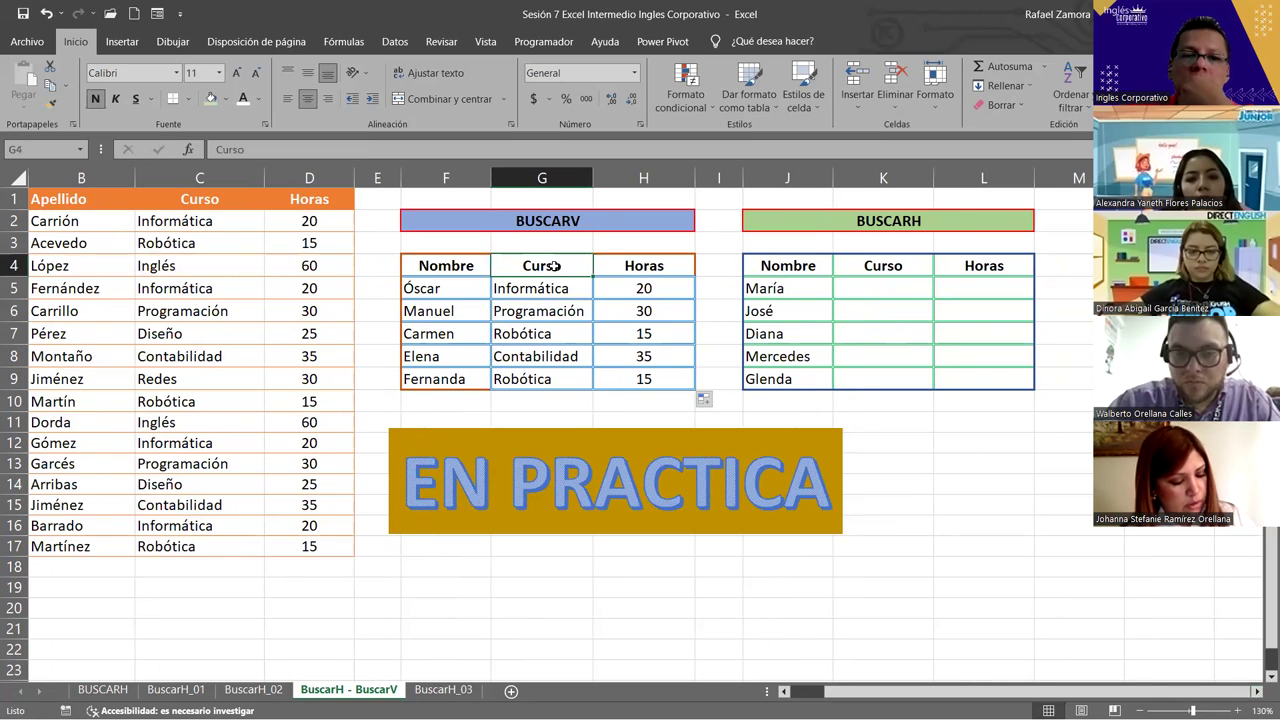
pyautogui.doubleClick(536, 285)
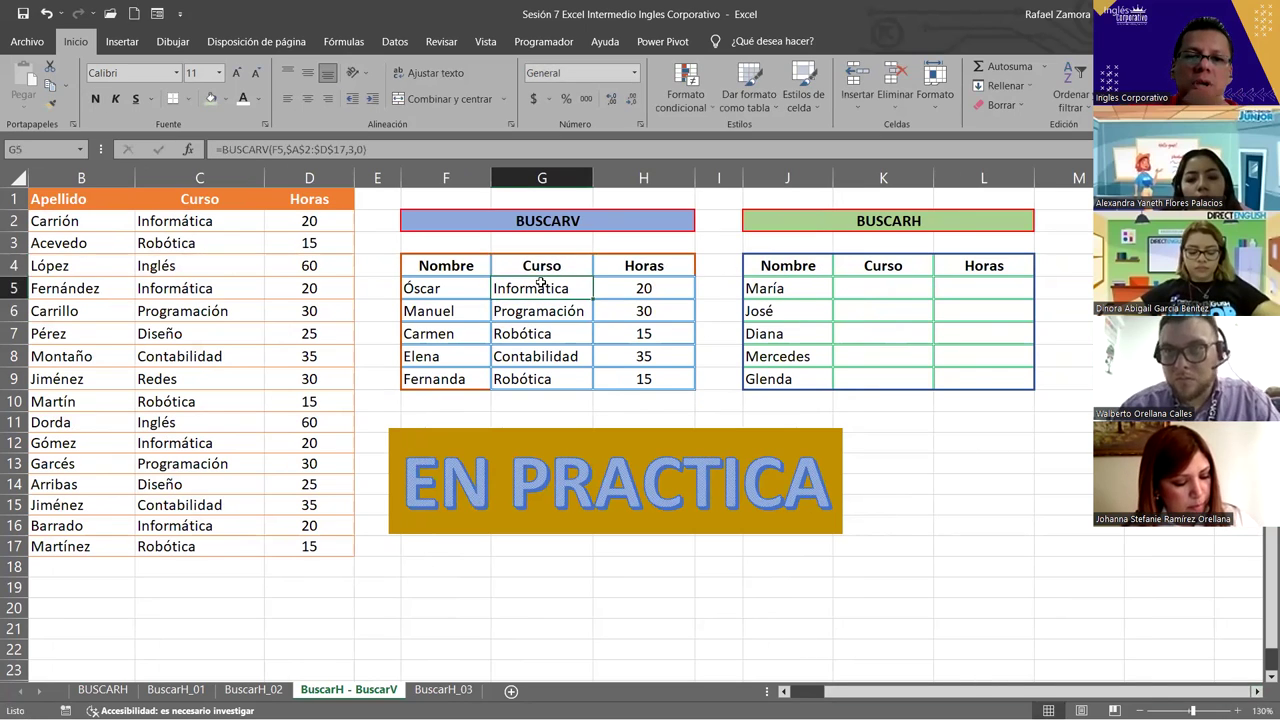
pyautogui.click(674, 288)
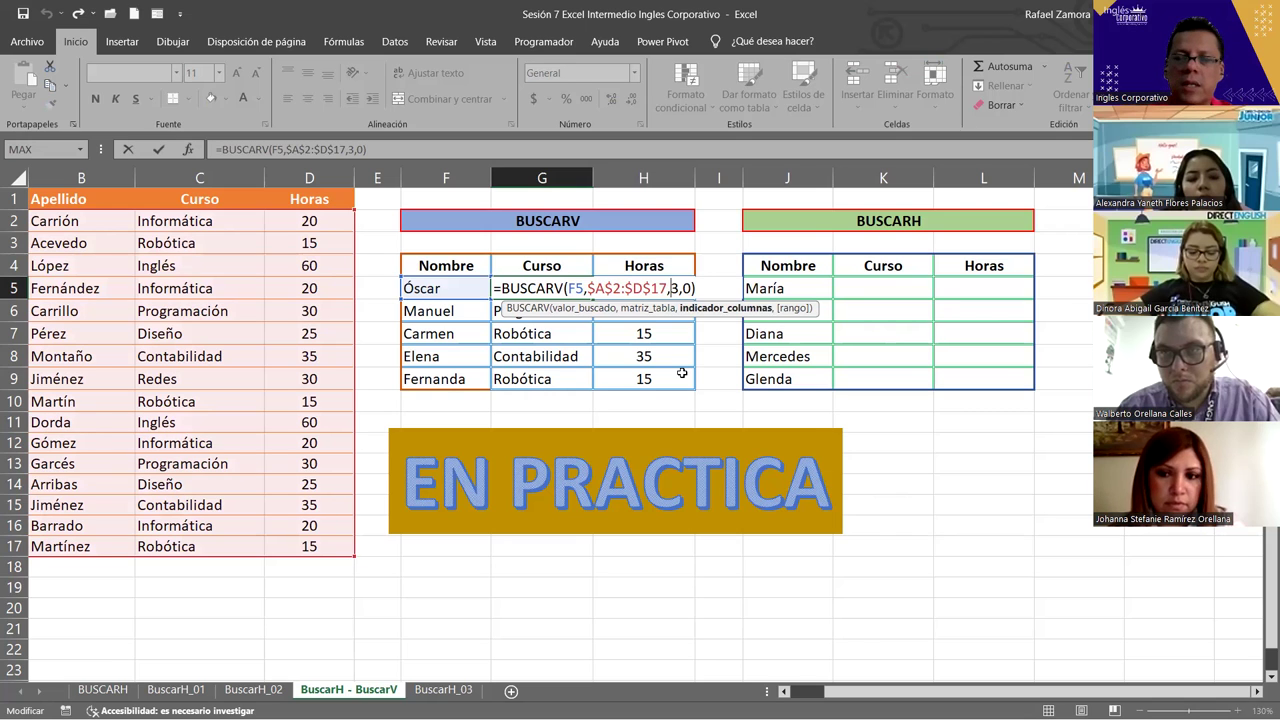
pyautogui.press('Return')
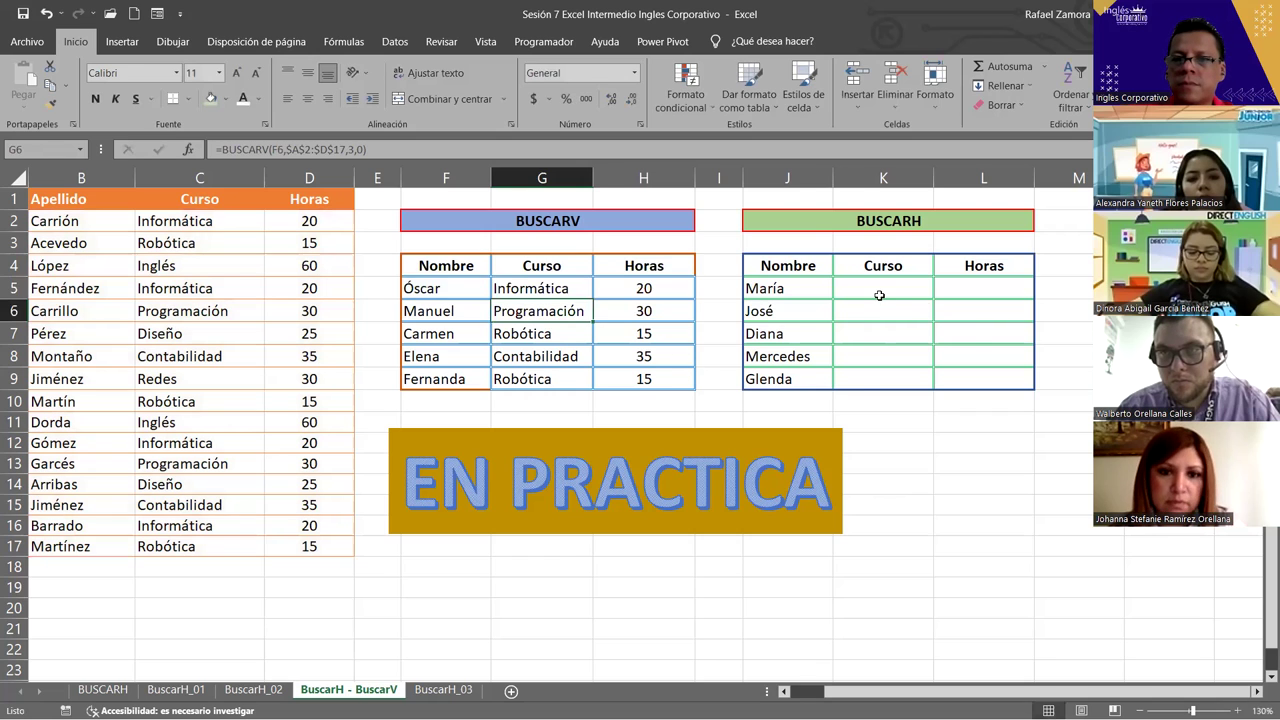
# Select K5, María's Curso cell in the BUSCARH table.
pyautogui.click(879, 295)
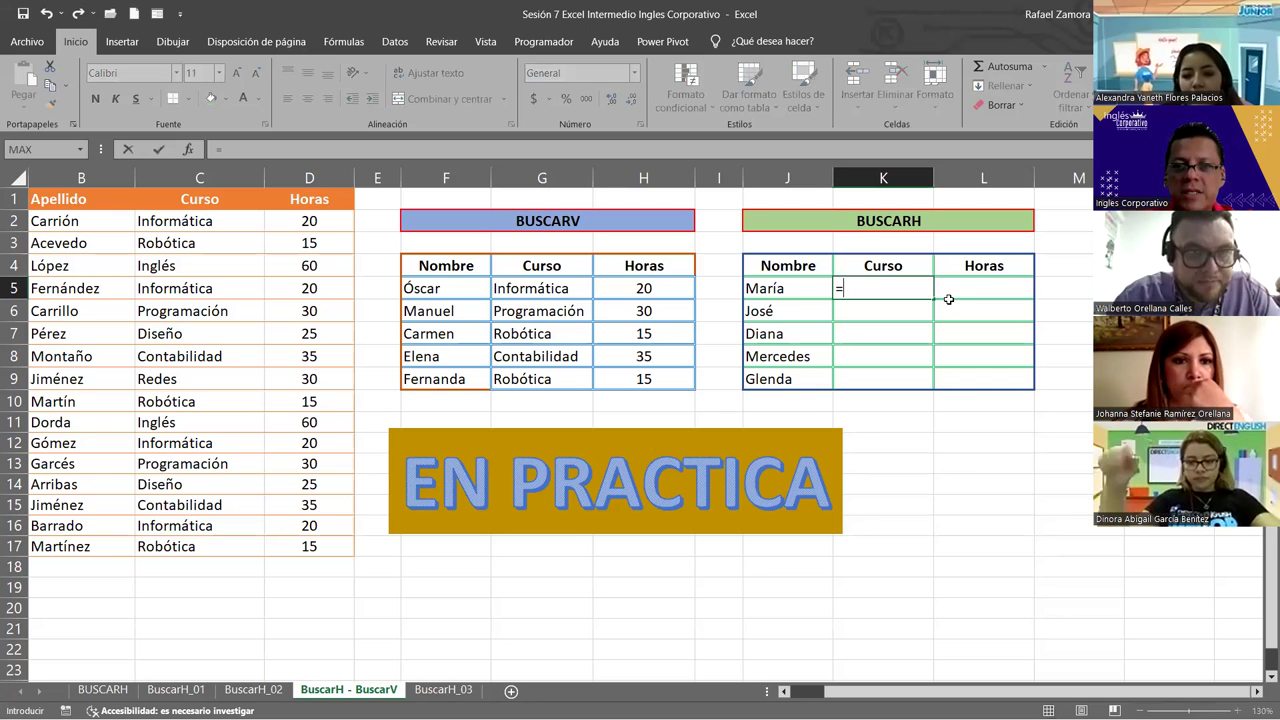
pyautogui.write('=')
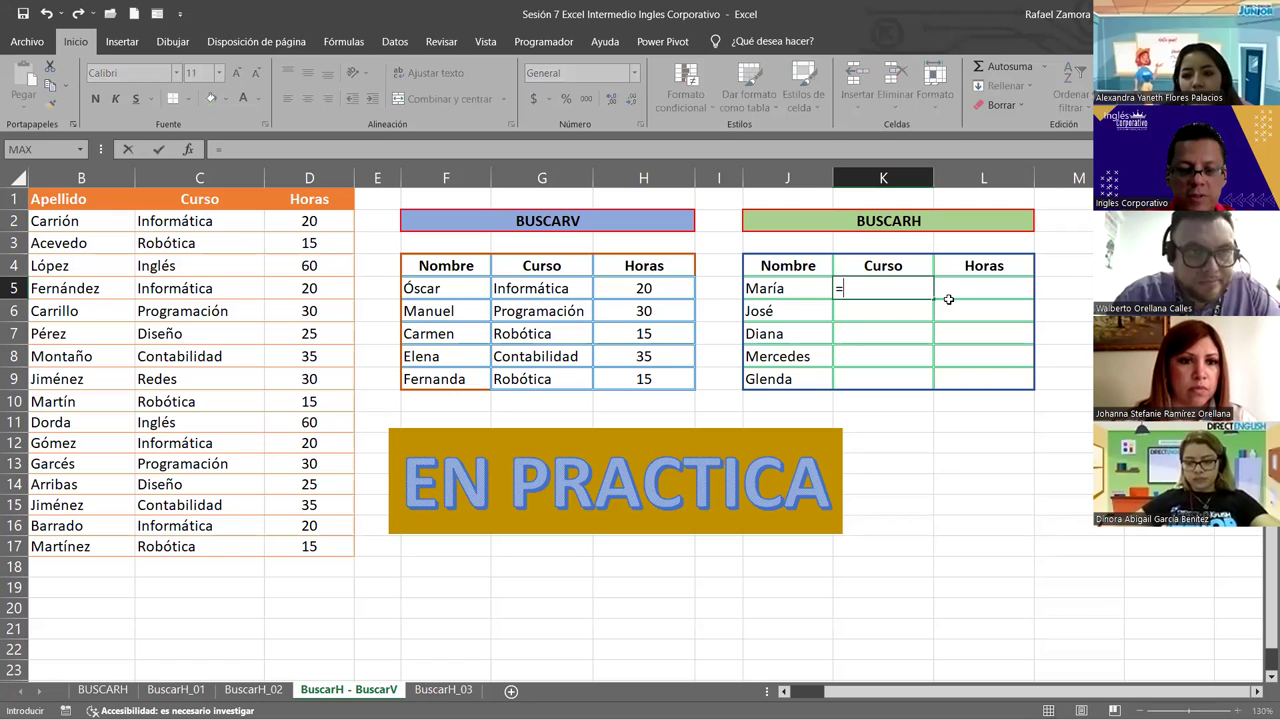
# Begin =BUSCARH in K5 using K4 as lookup value and B1:D17 as range.
pyautogui.write('busc')
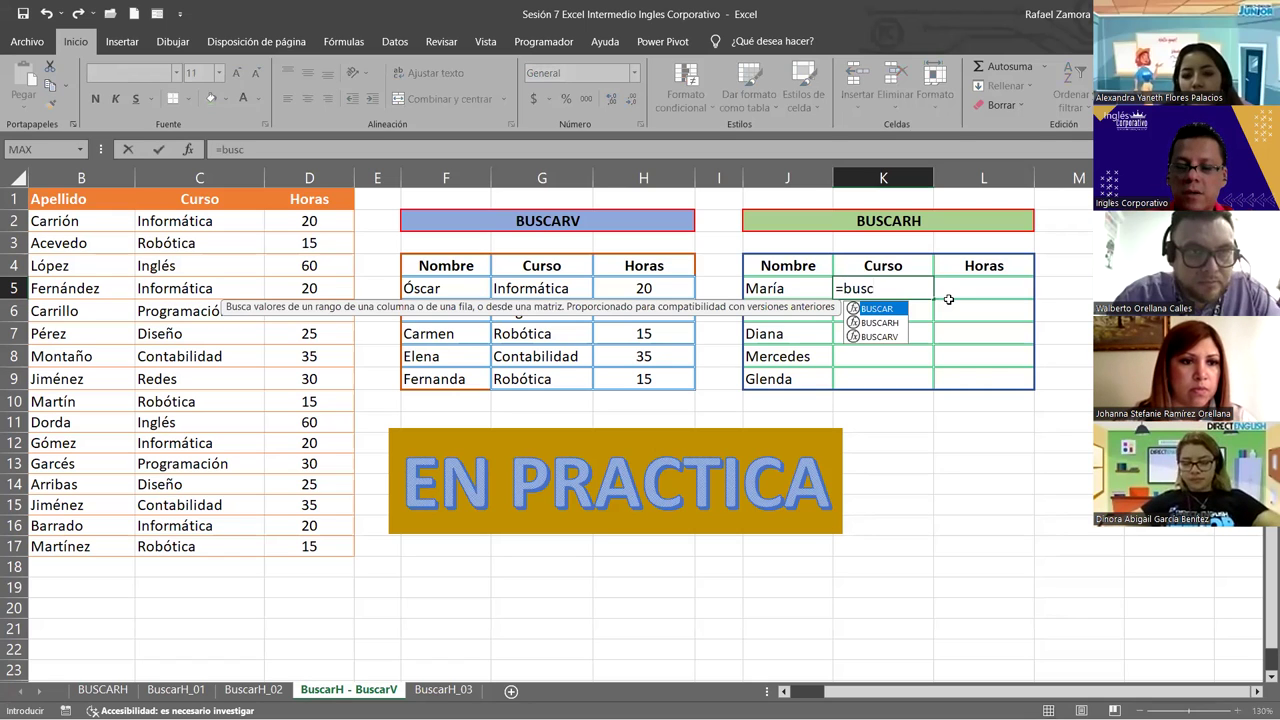
pyautogui.press('Down')
pyautogui.press('Tab')
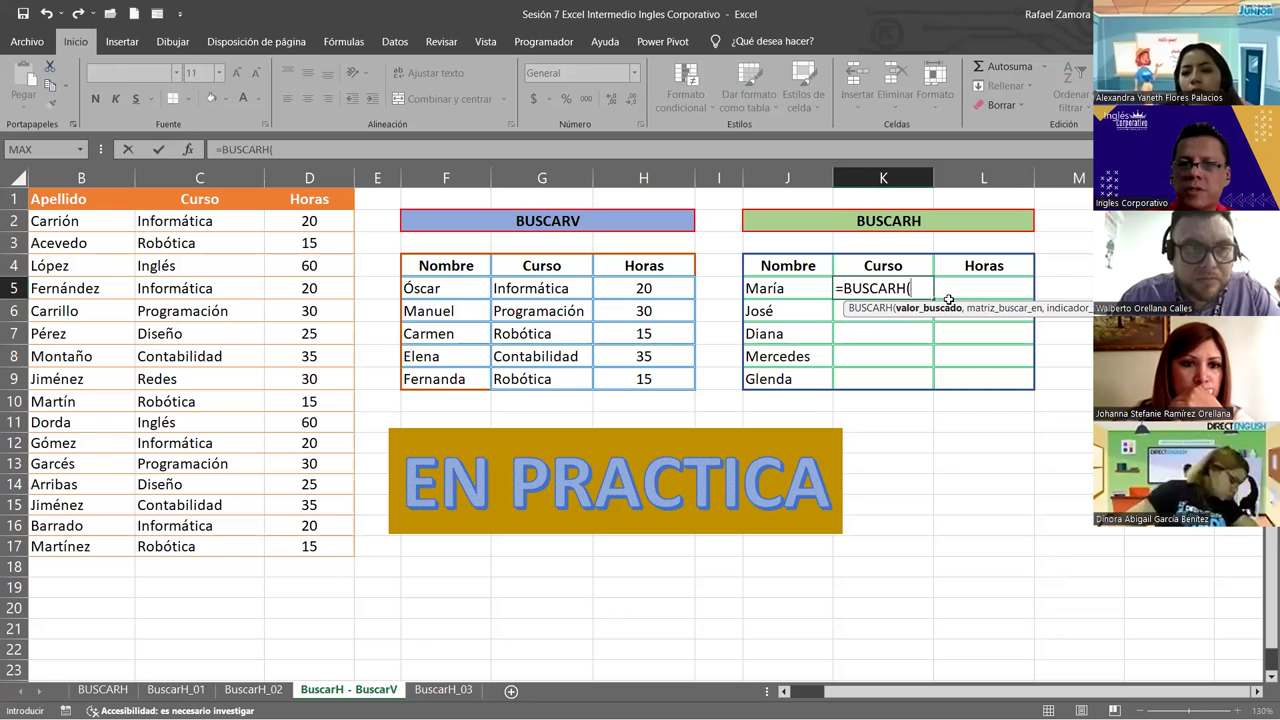
pyautogui.click(916, 268)
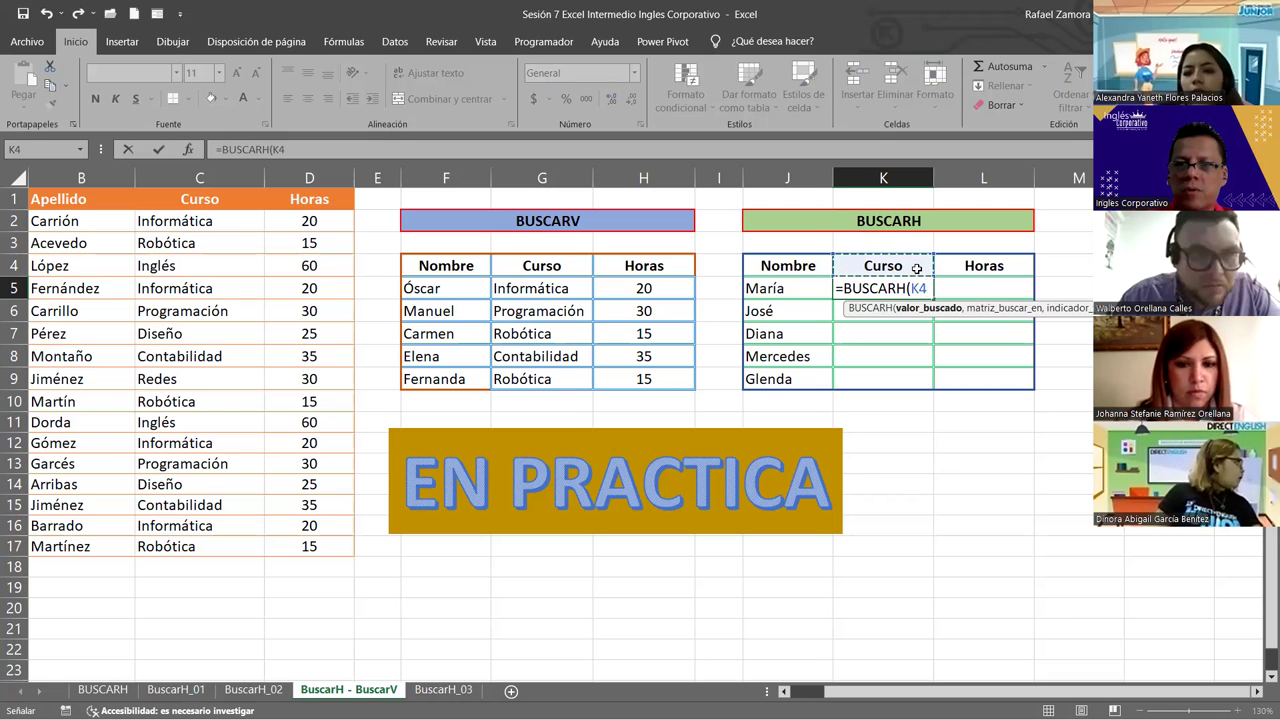
pyautogui.write(',')
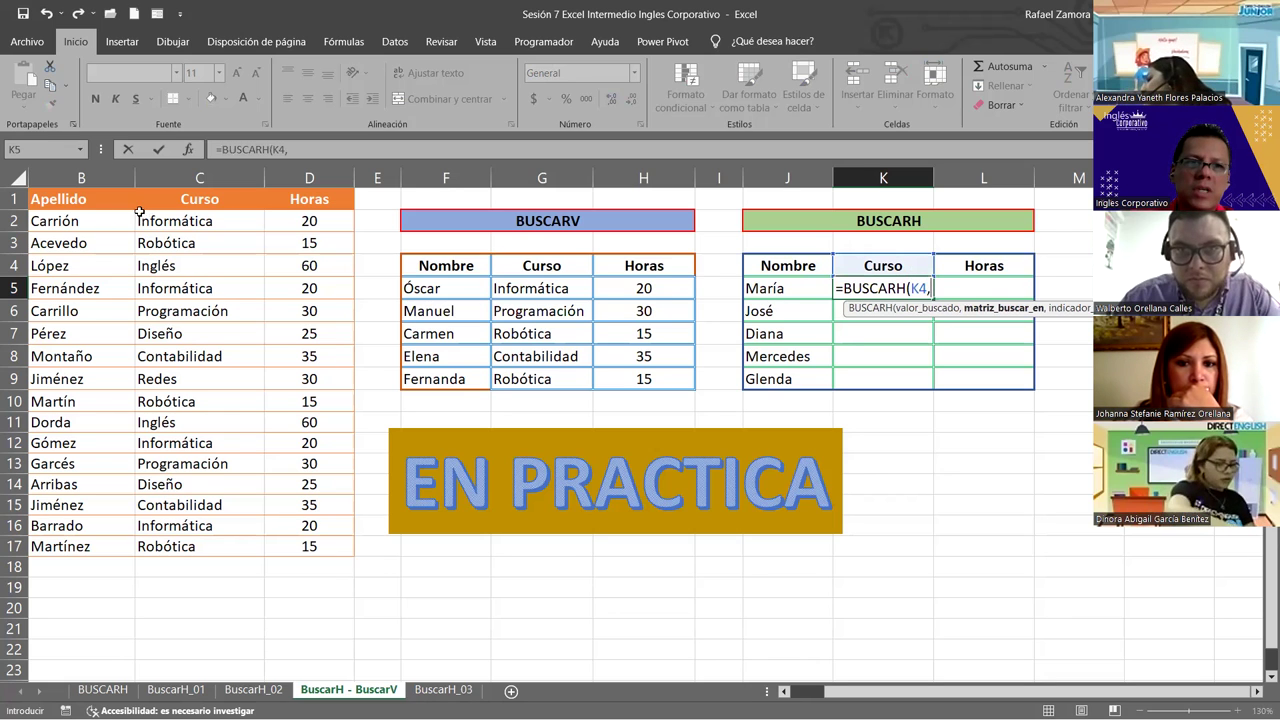
pyautogui.moveTo(140, 213); pyautogui.dragTo(321, 556)
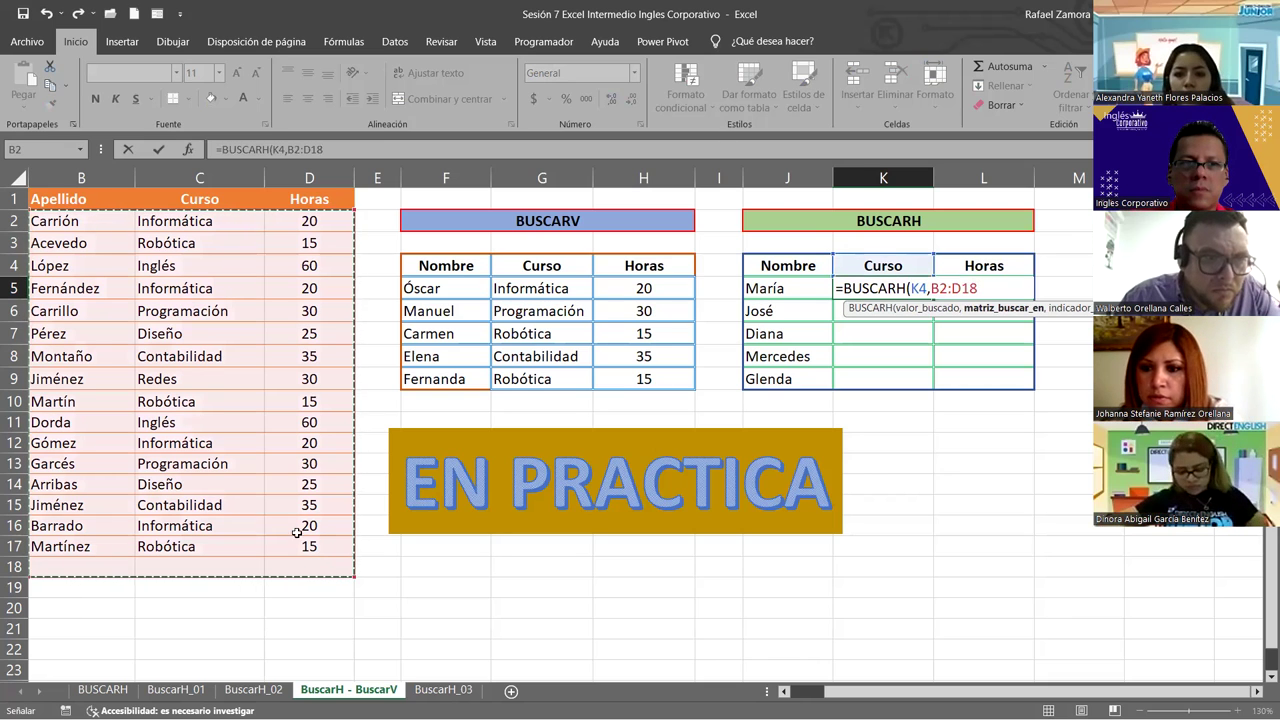
pyautogui.click(62, 200)
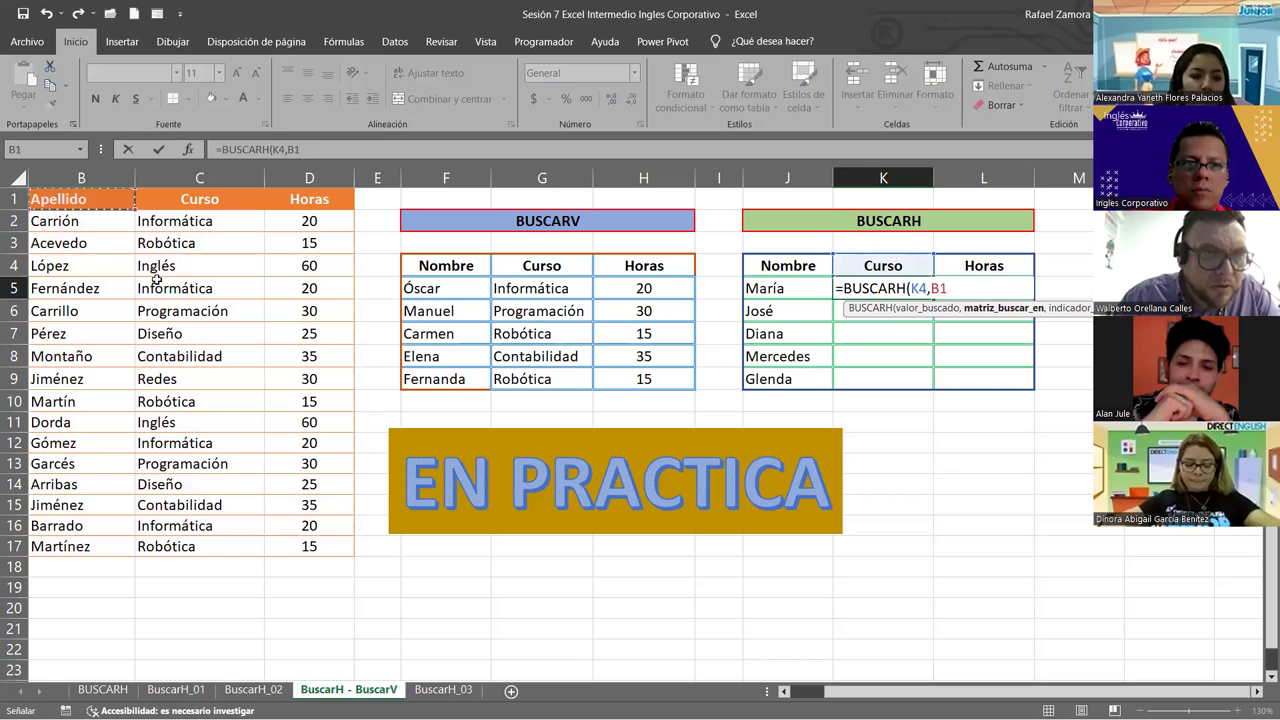
pyautogui.moveTo(62, 200); pyautogui.dragTo(311, 545)
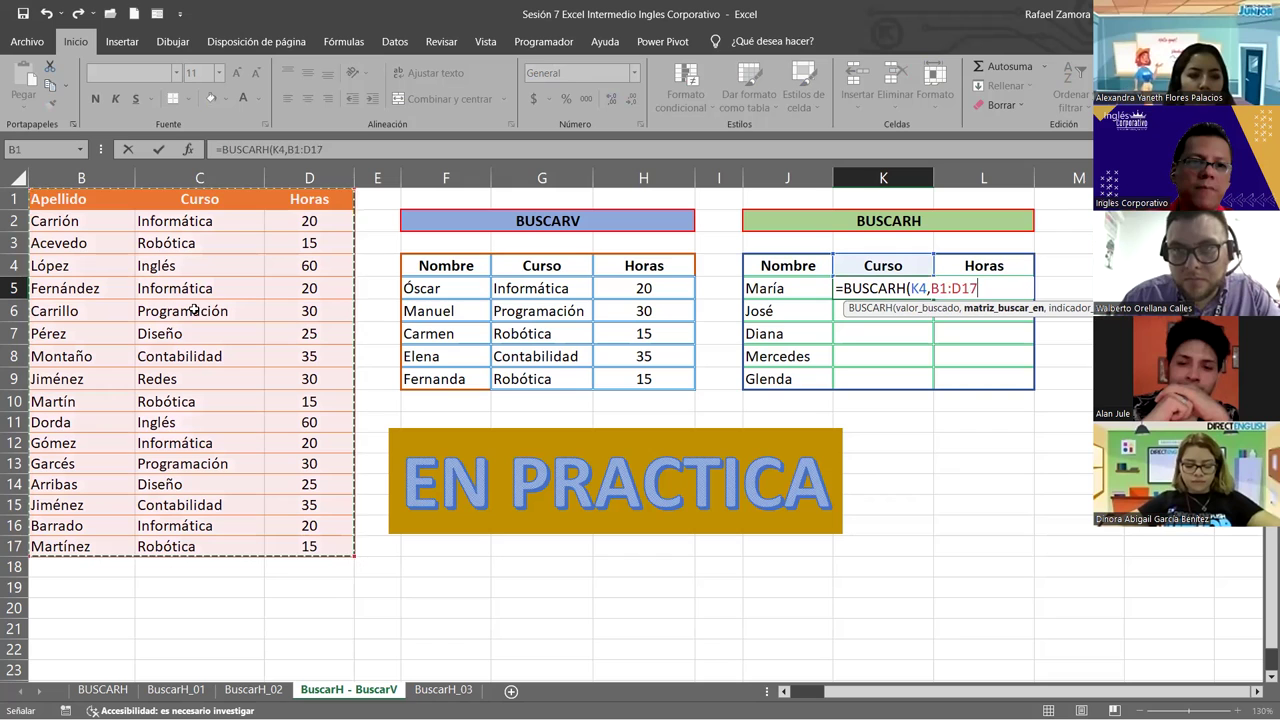
# Try C1:C17 as the BUSCARH search range, then discard the unfinished formula.
pyautogui.click(221, 200)
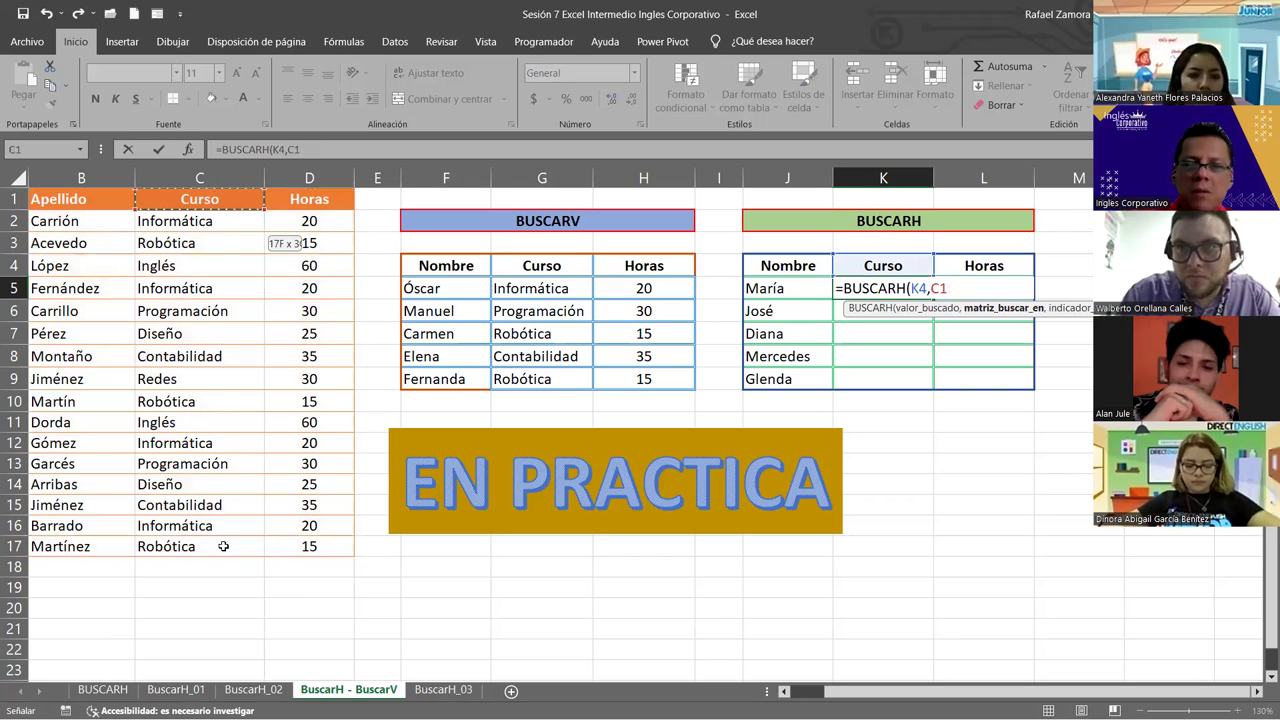
pyautogui.moveTo(221, 200); pyautogui.dragTo(223, 546)
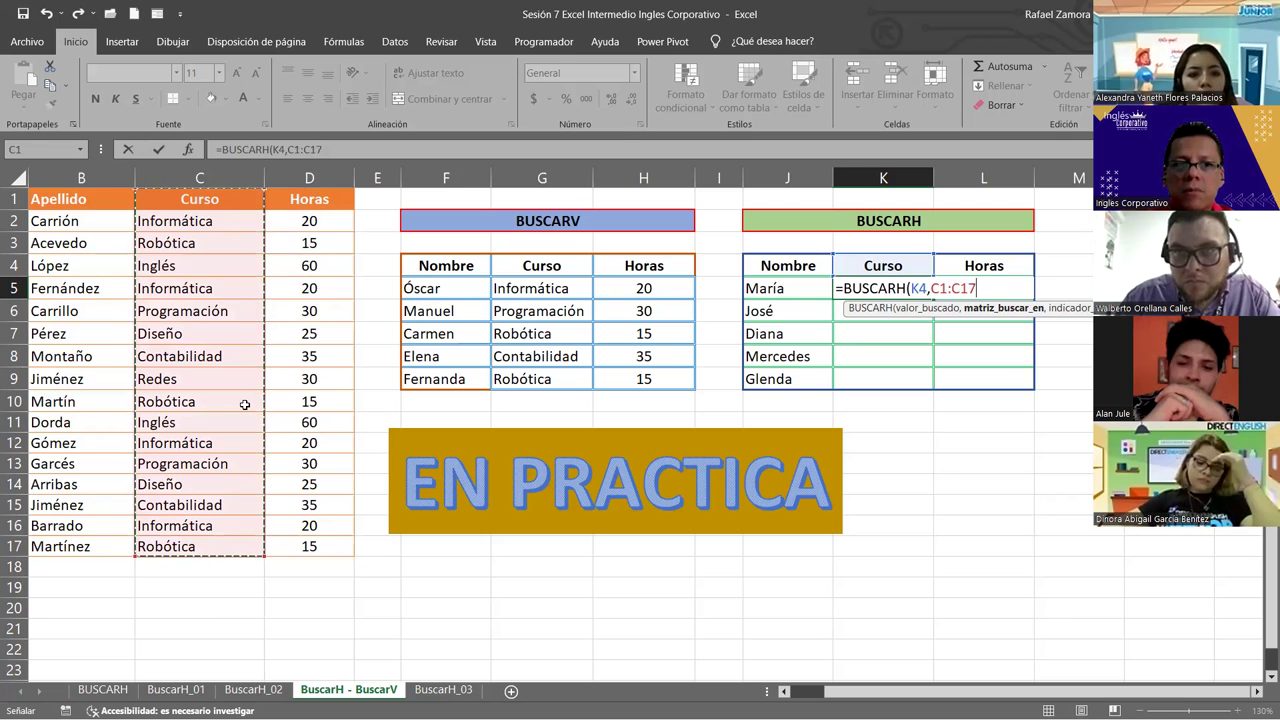
pyautogui.moveTo(175, 221); pyautogui.dragTo(183, 546)
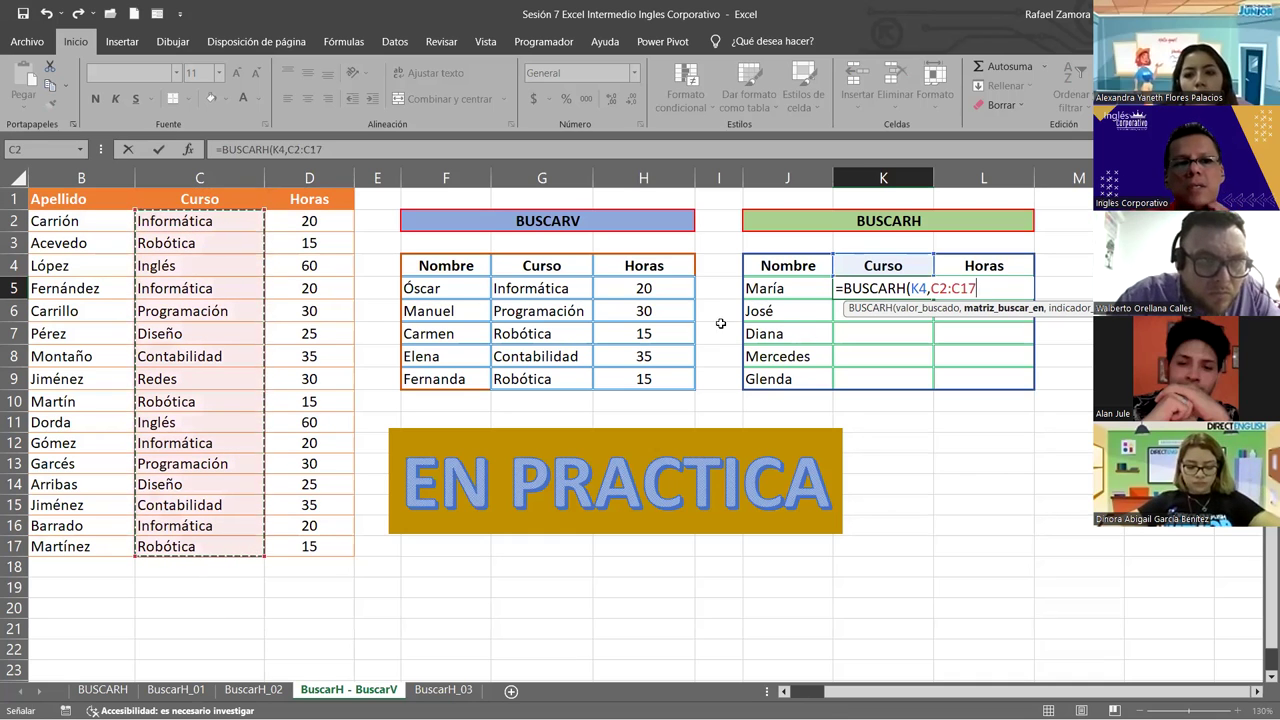
pyautogui.click(226, 198)
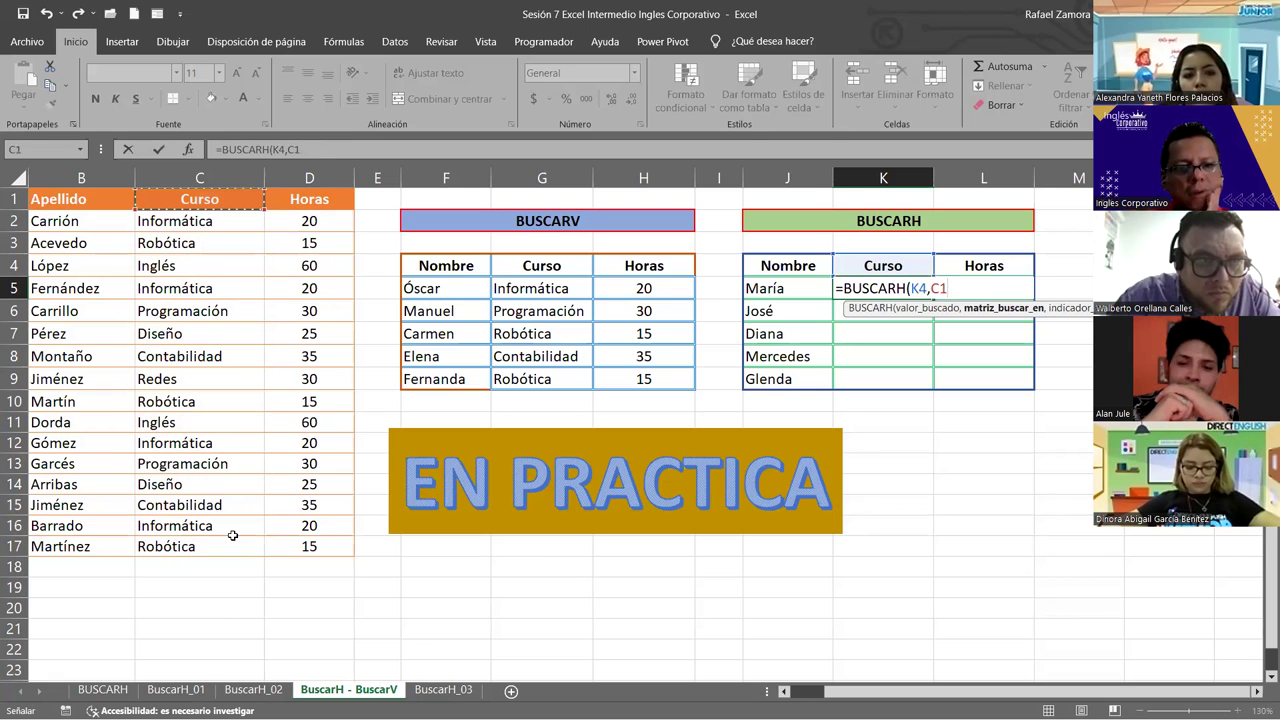
pyautogui.moveTo(232, 536); pyautogui.dragTo(228, 542)
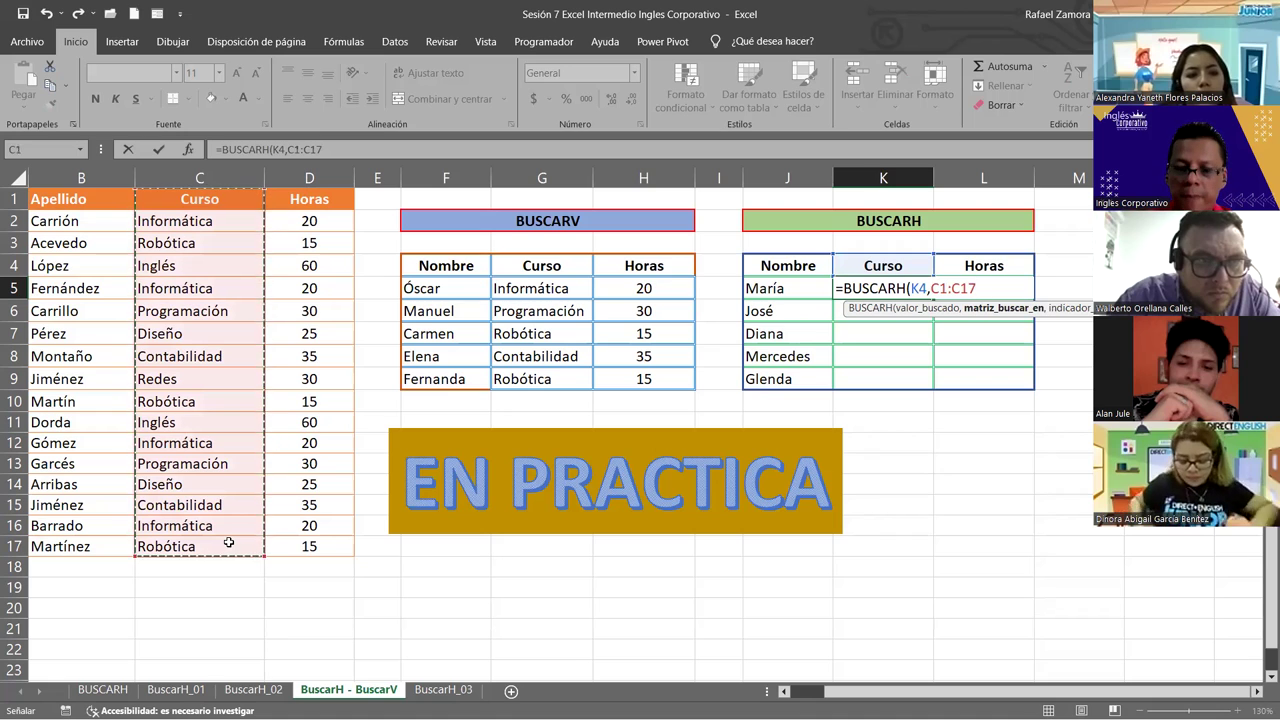
pyautogui.write(',')
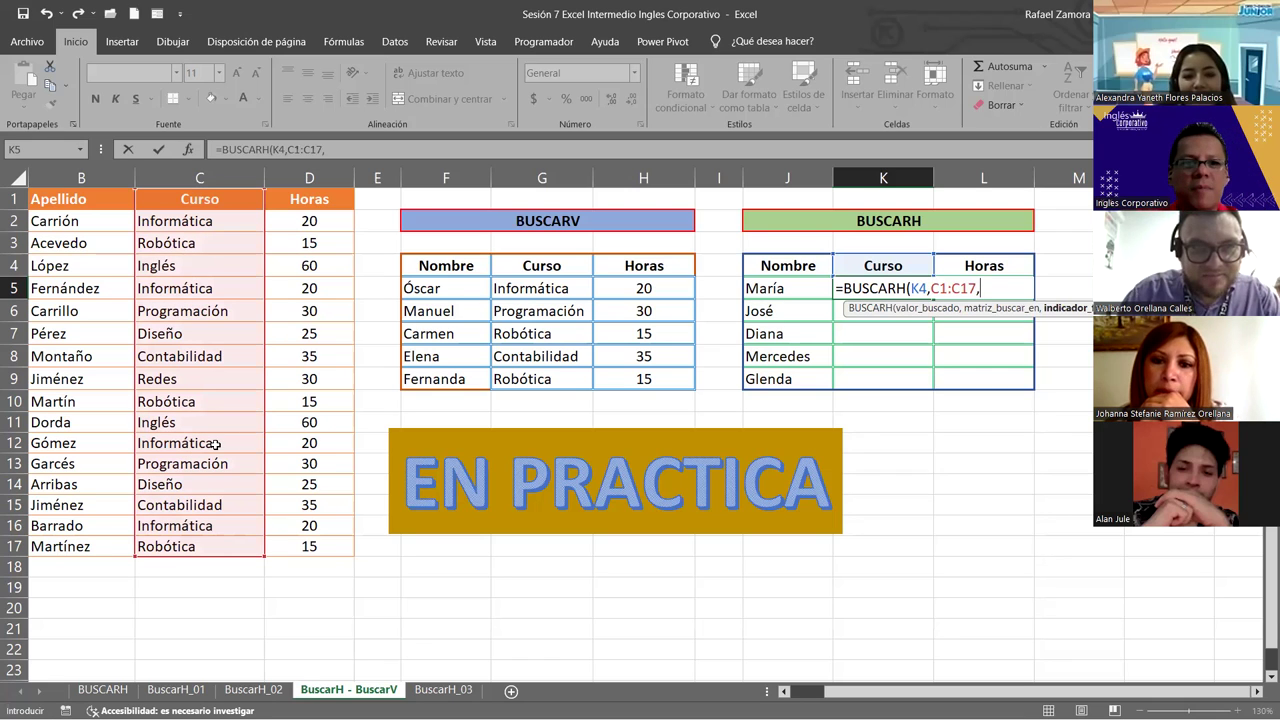
pyautogui.press('Escape')
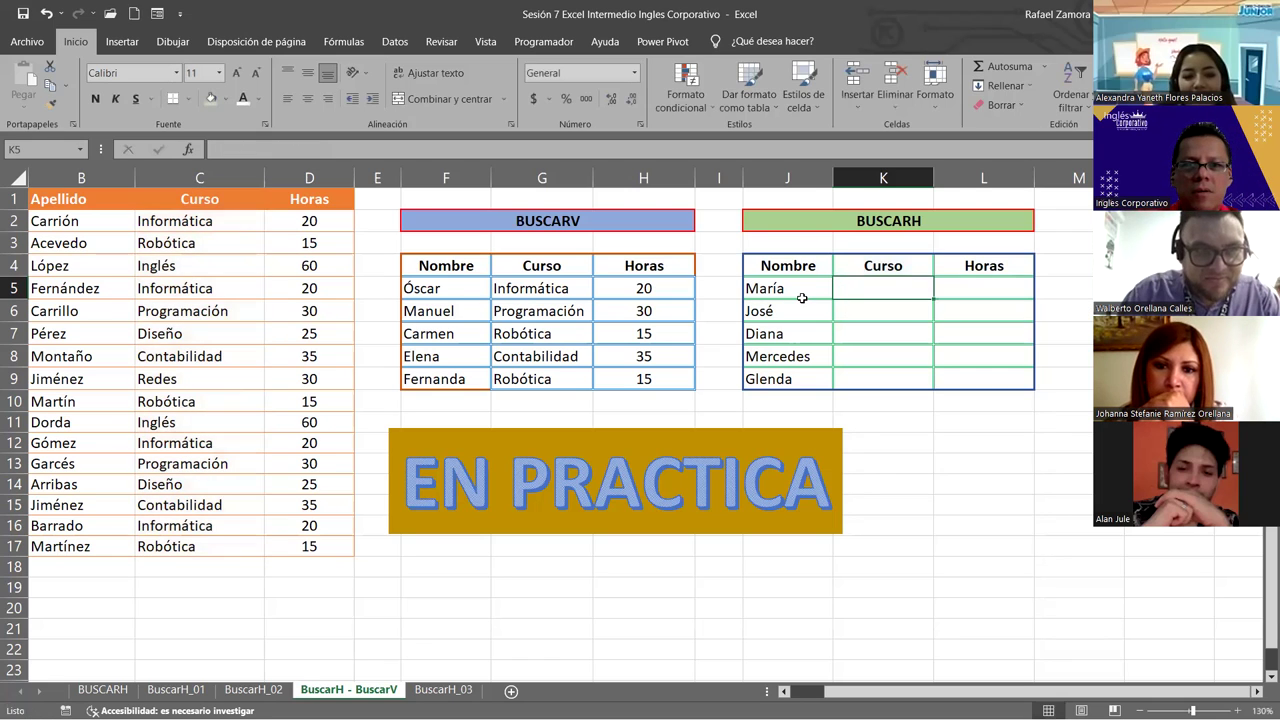
# Autofit data-table columns C and D to their contents, with column A back in view.
pyautogui.click(802, 299)
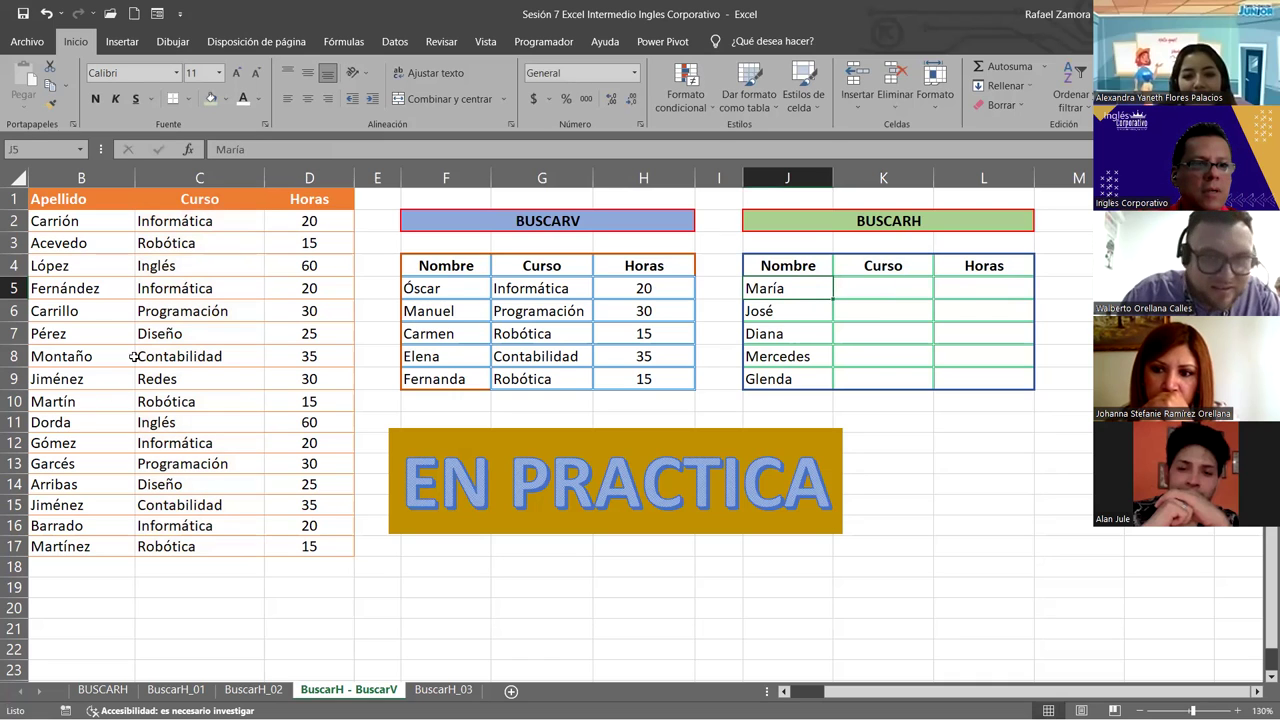
pyautogui.click(69, 400)
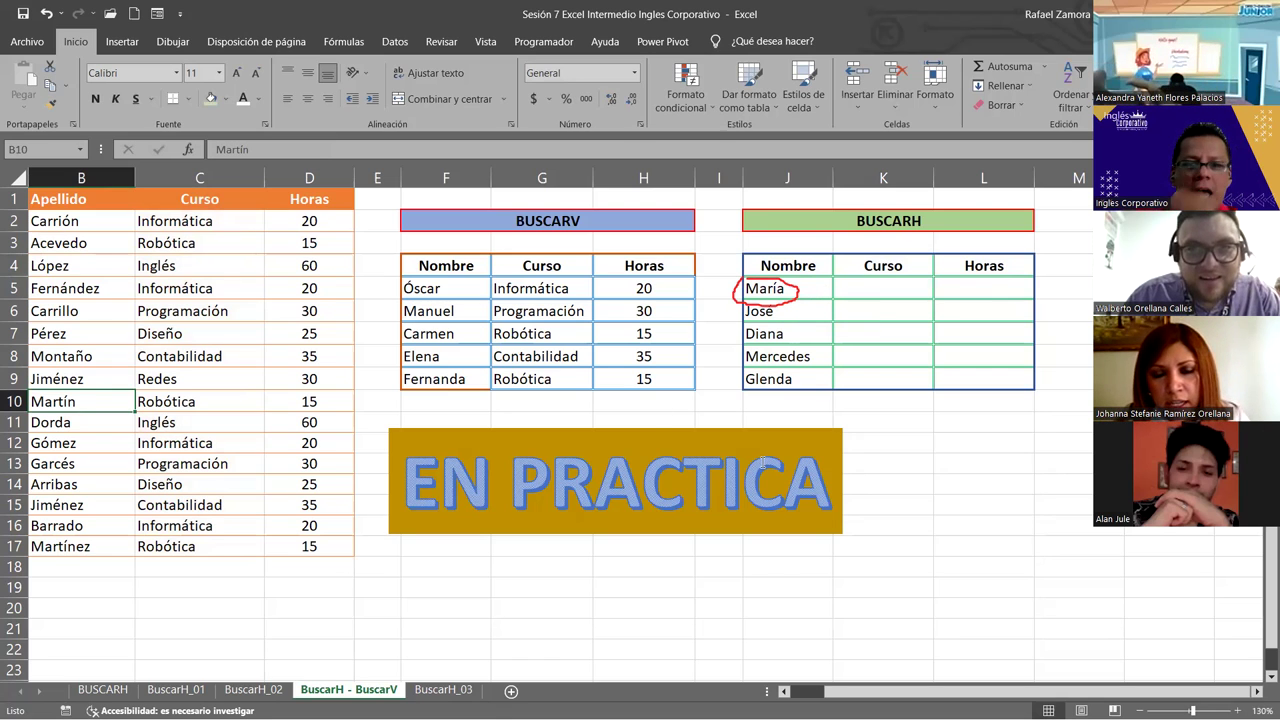
pyautogui.hscroll(-1, 816, 284)
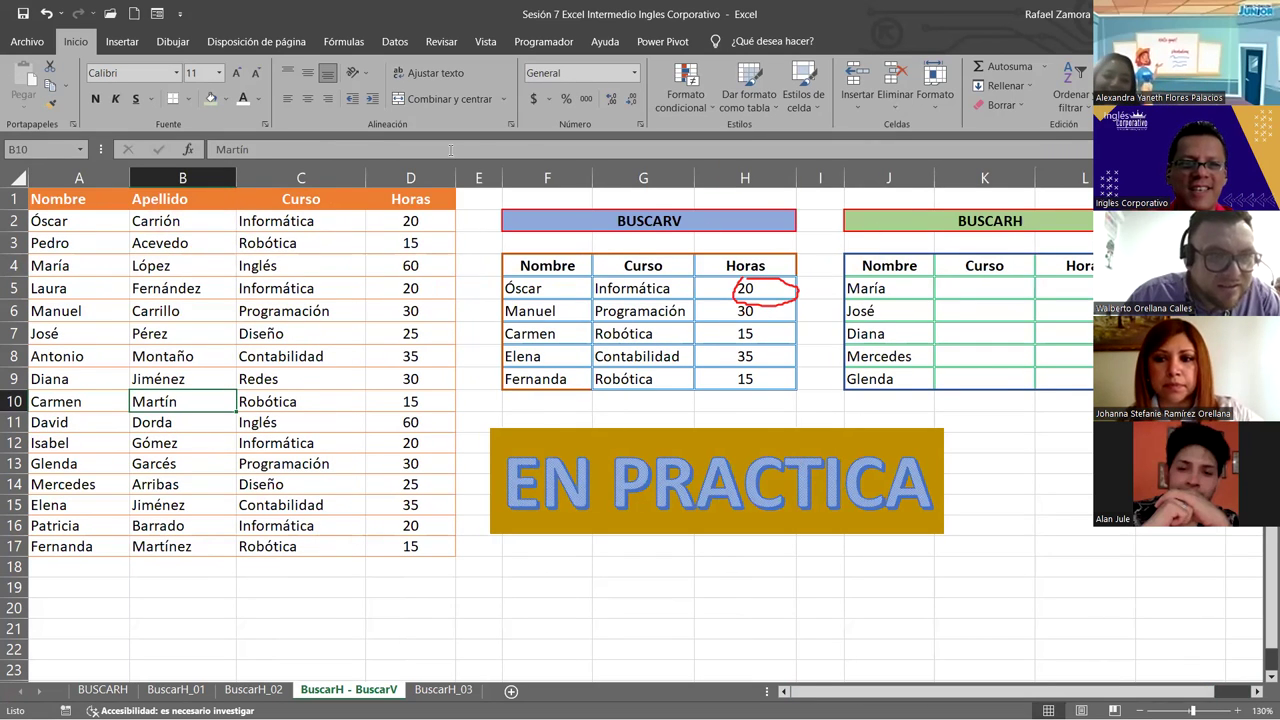
pyautogui.doubleClick(366, 178)
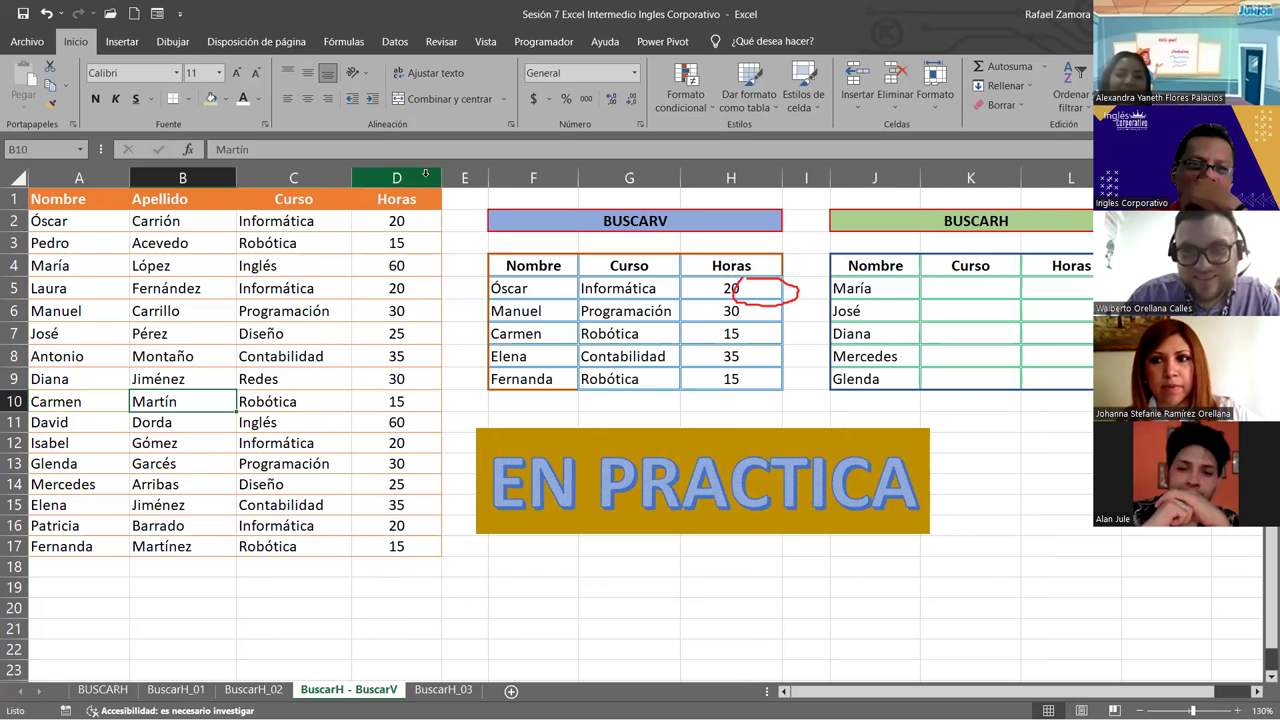
pyautogui.doubleClick(441, 178)
pyautogui.click(576, 325)
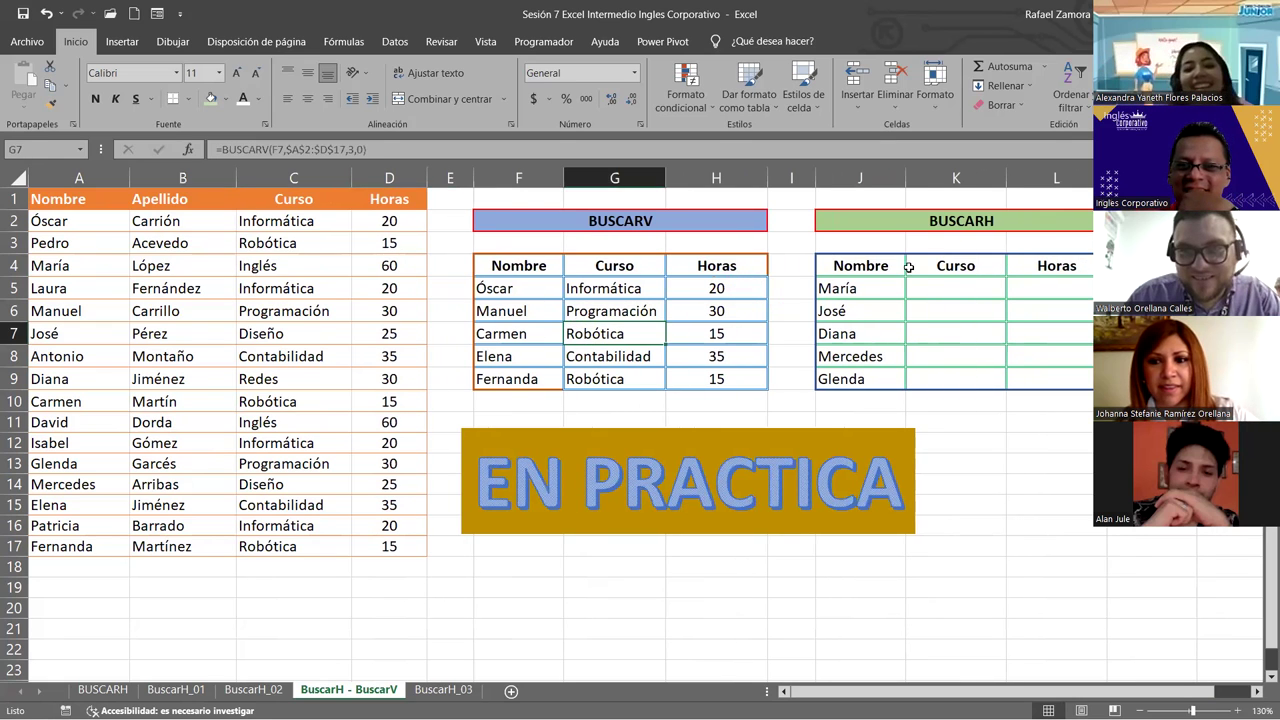
# Enter =BUSCARH(K4,C1:C17,4,0) in K5 so María's Curso shows Inglés.
pyautogui.click(939, 284)
pyautogui.write('=')
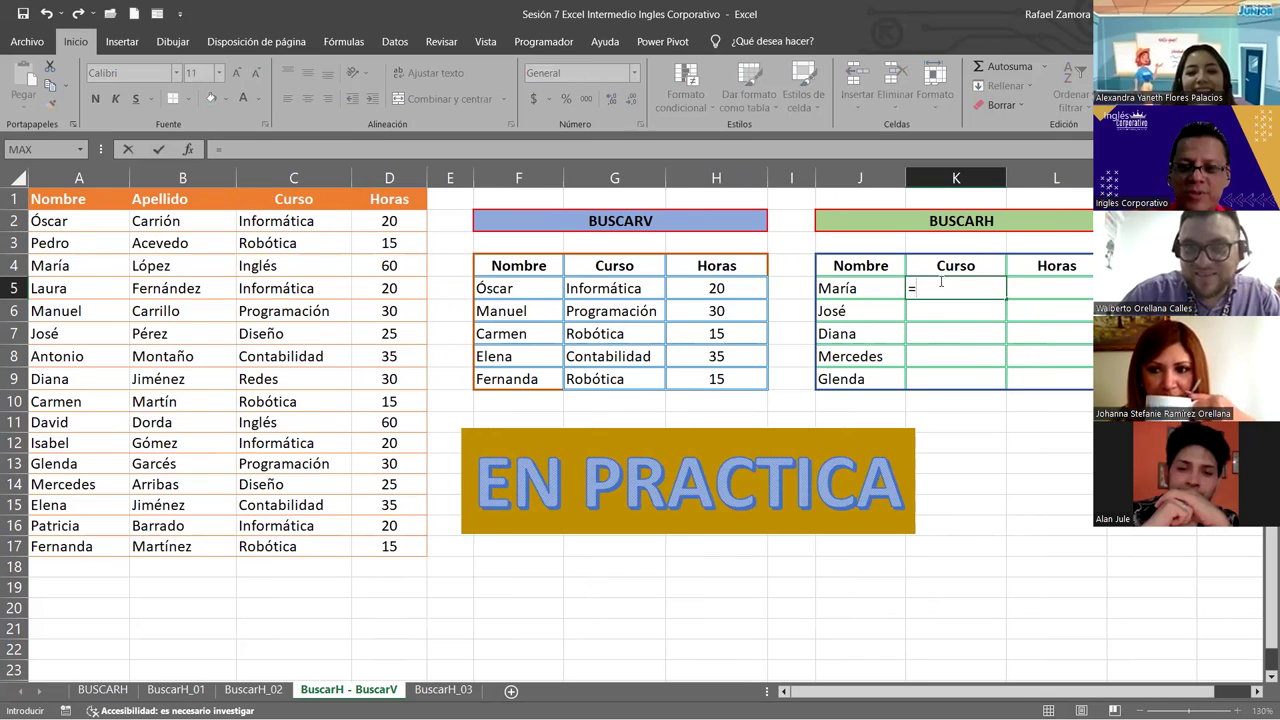
pyautogui.write('busca')
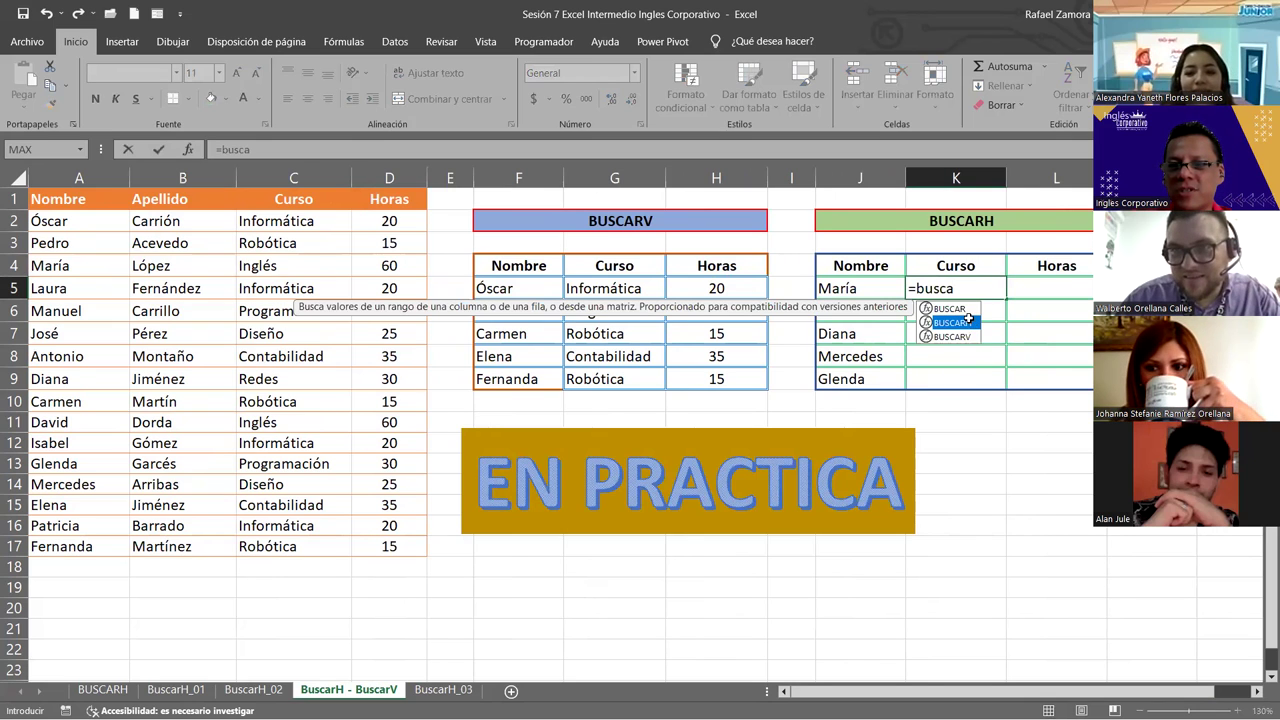
pyautogui.doubleClick(970, 323)
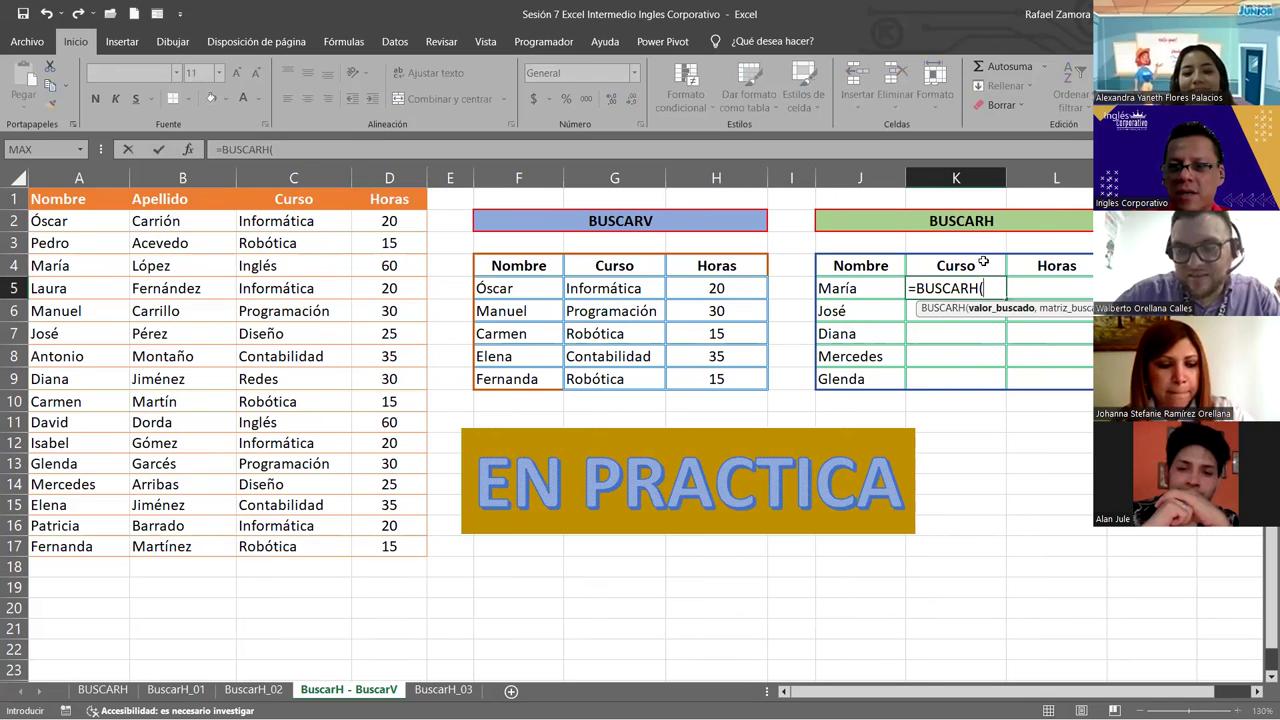
pyautogui.click(983, 262)
pyautogui.write(',C1')
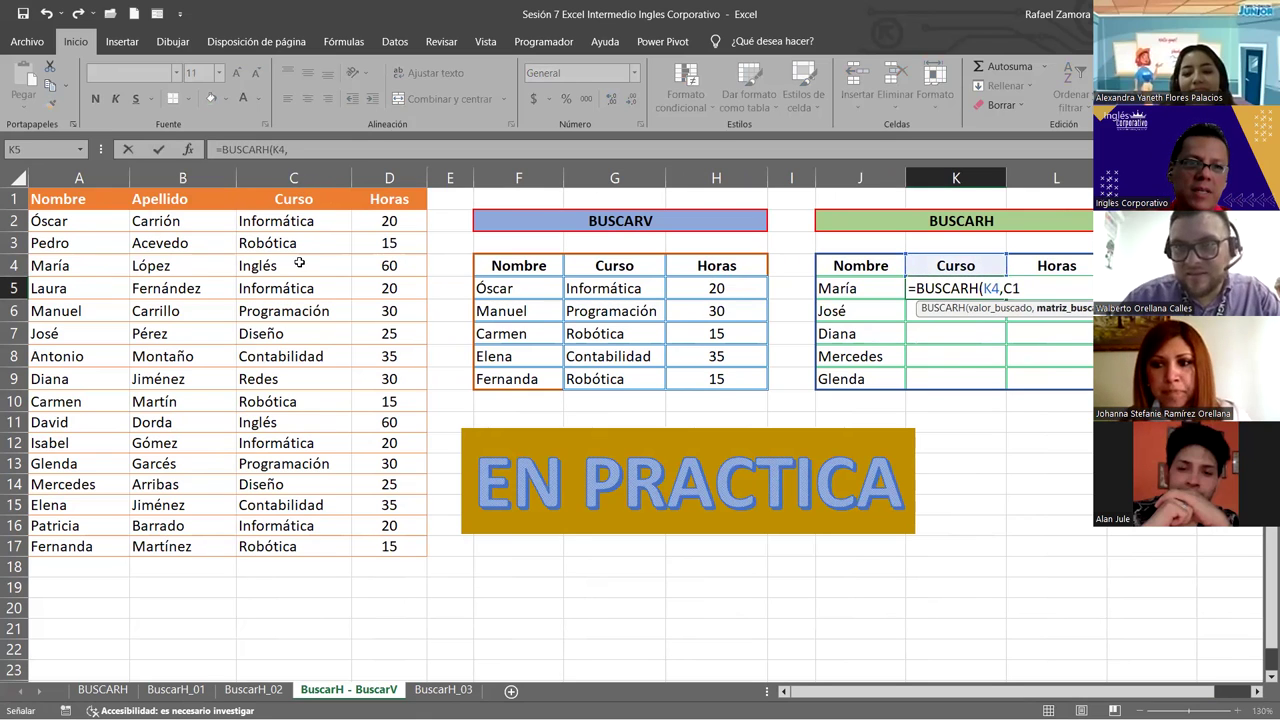
pyautogui.moveTo(293, 543); pyautogui.dragTo(293, 543)
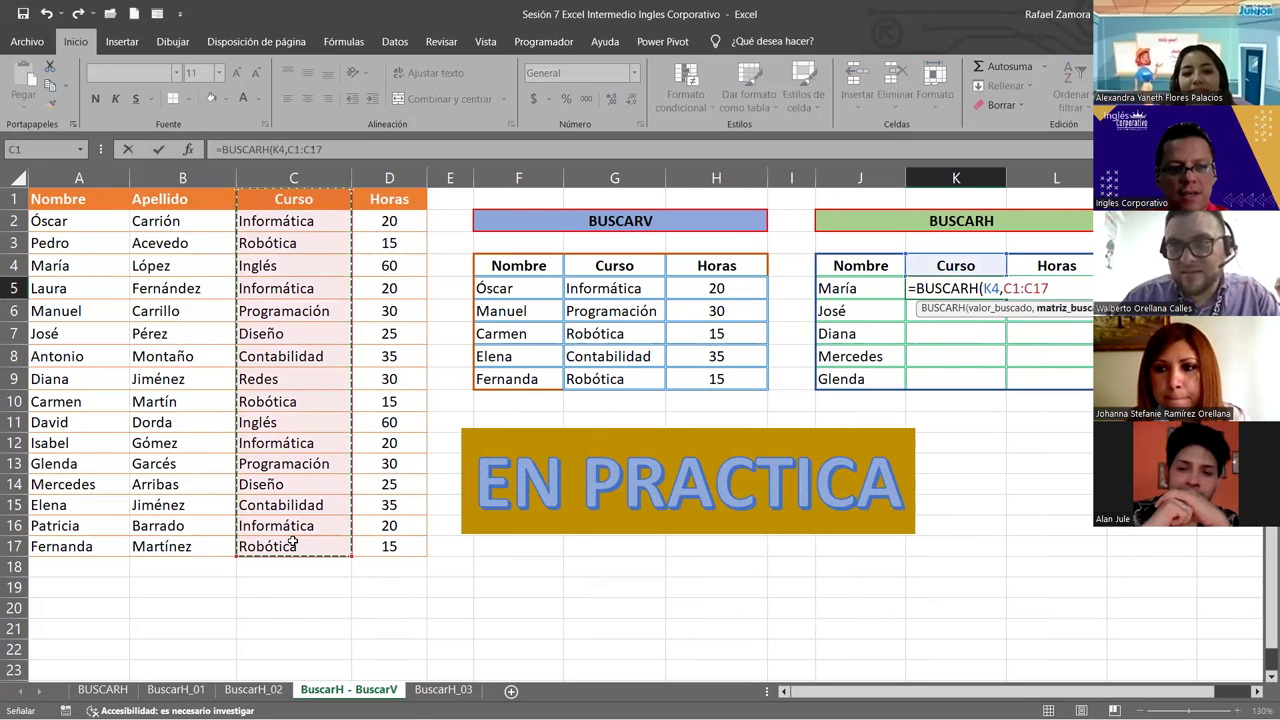
pyautogui.write(',')
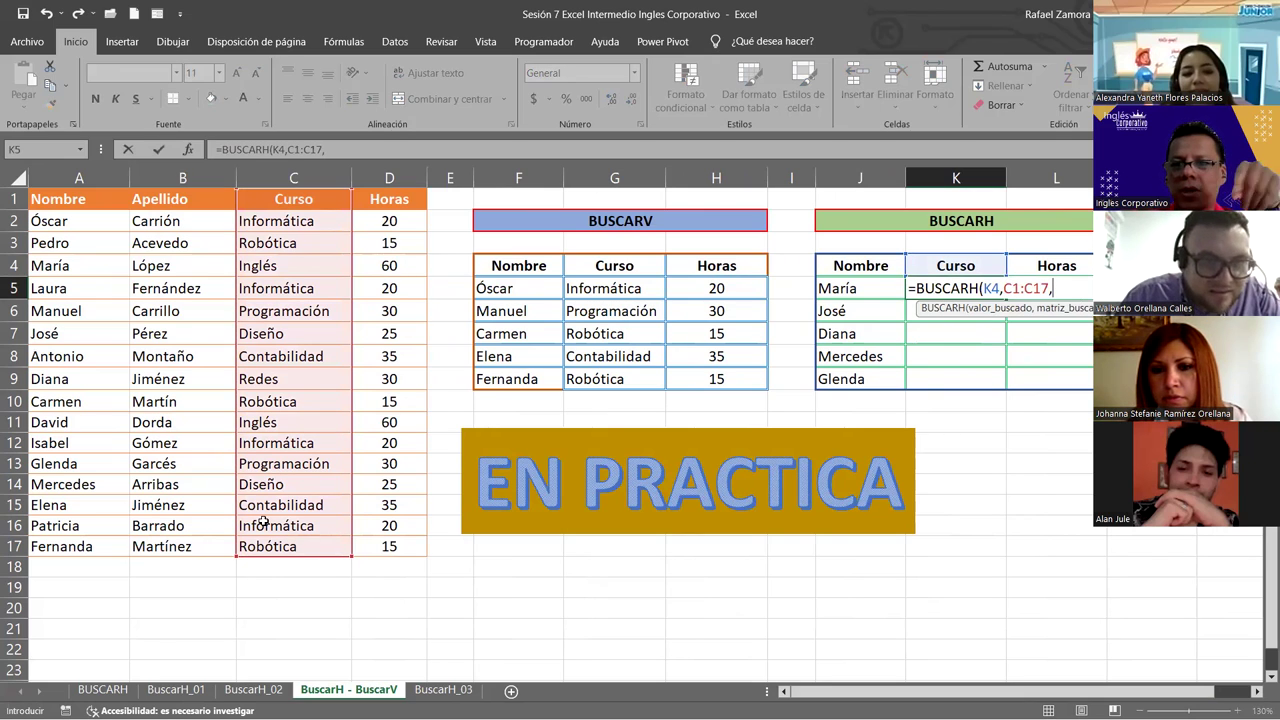
pyautogui.write('4')
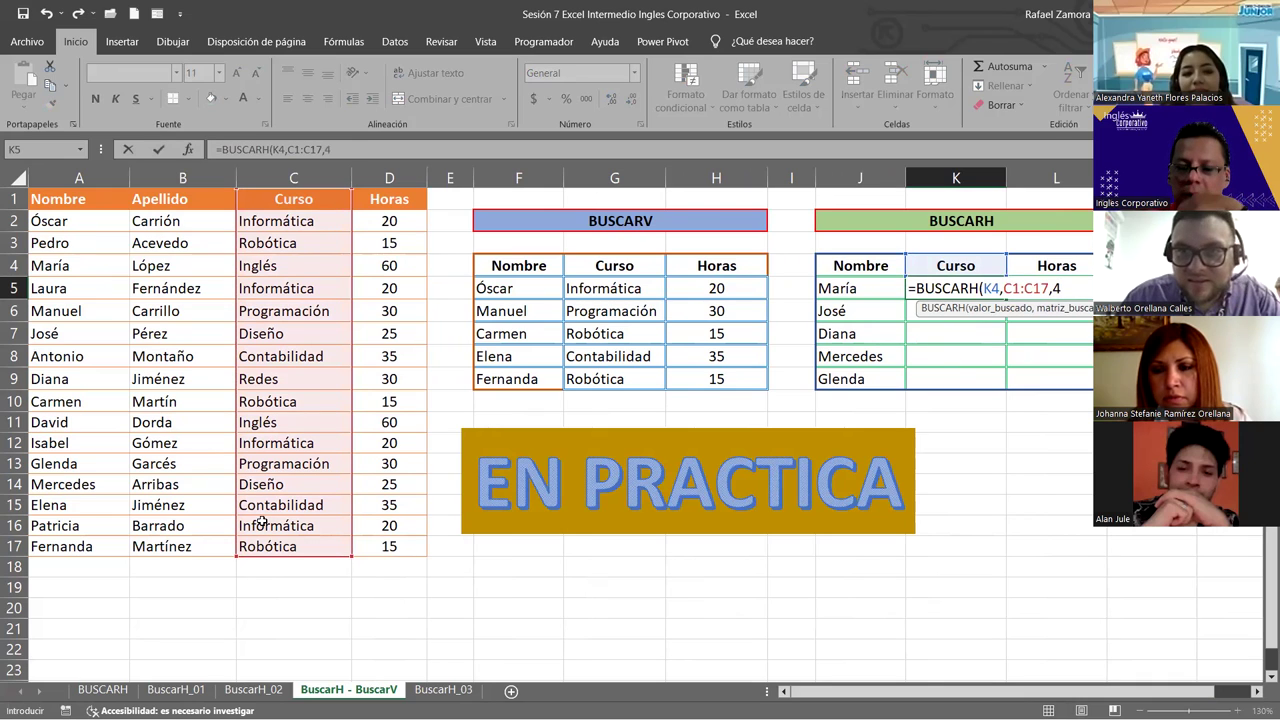
pyautogui.write(',0')
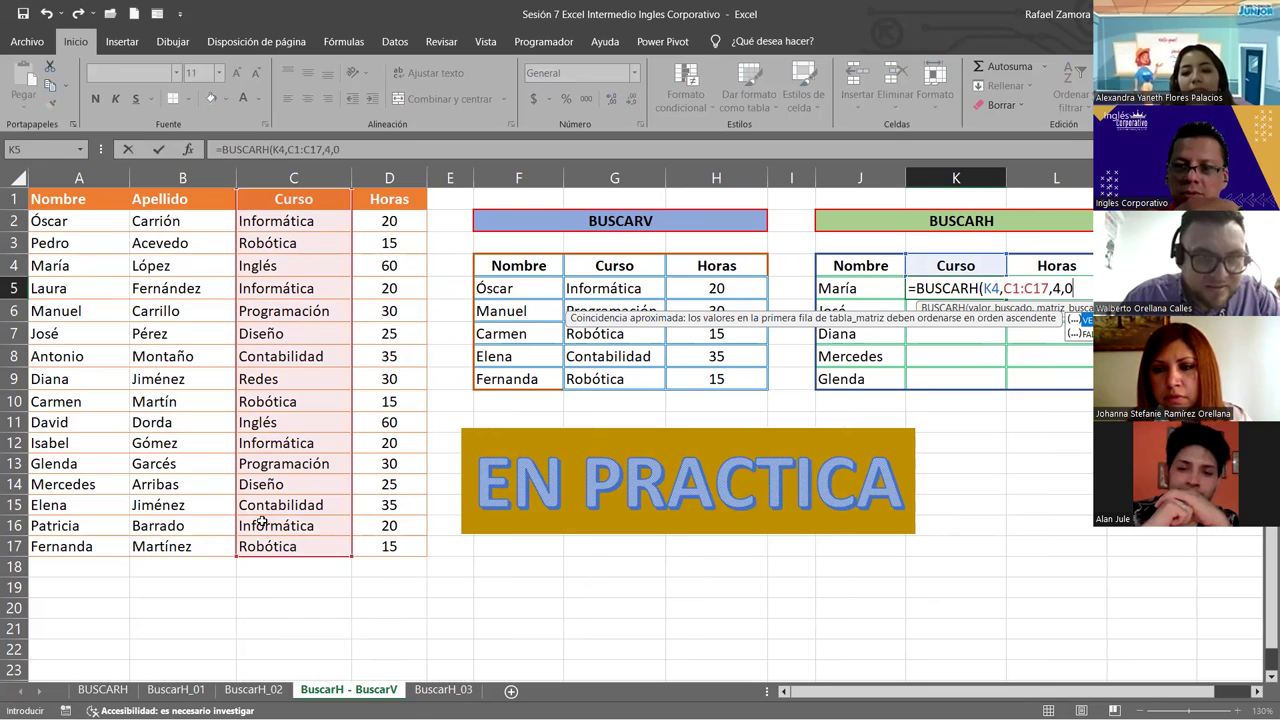
pyautogui.press('Return')
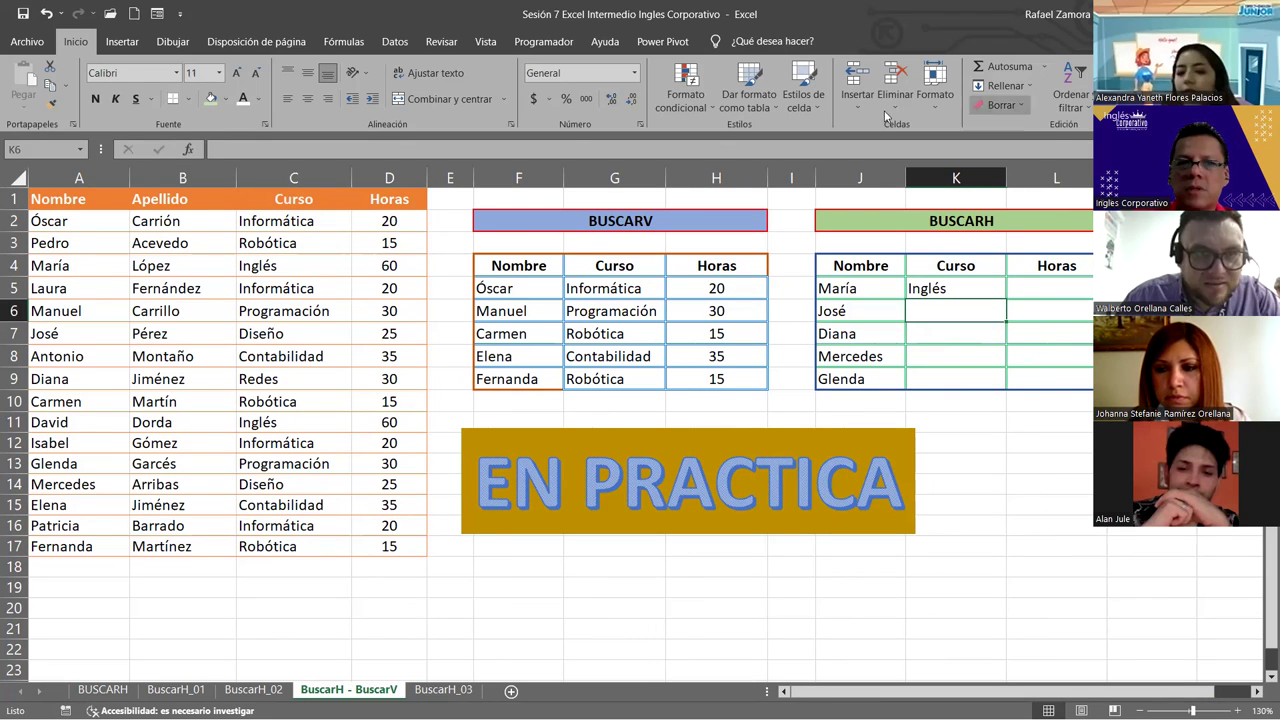
# Enter =BUSCARH(L4,D1:D17,4,0) in L5 so María's Horas returns 60.
pyautogui.click(1029, 294)
pyautogui.write('=')
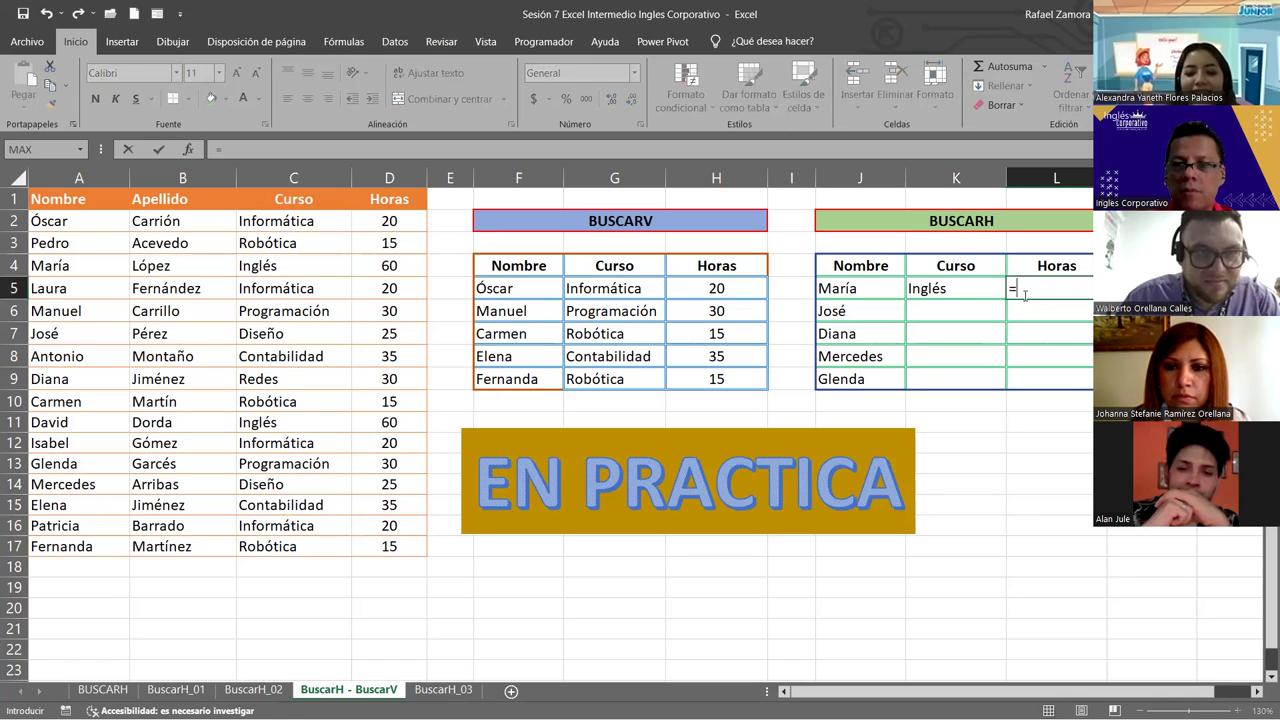
pyautogui.write('buscar')
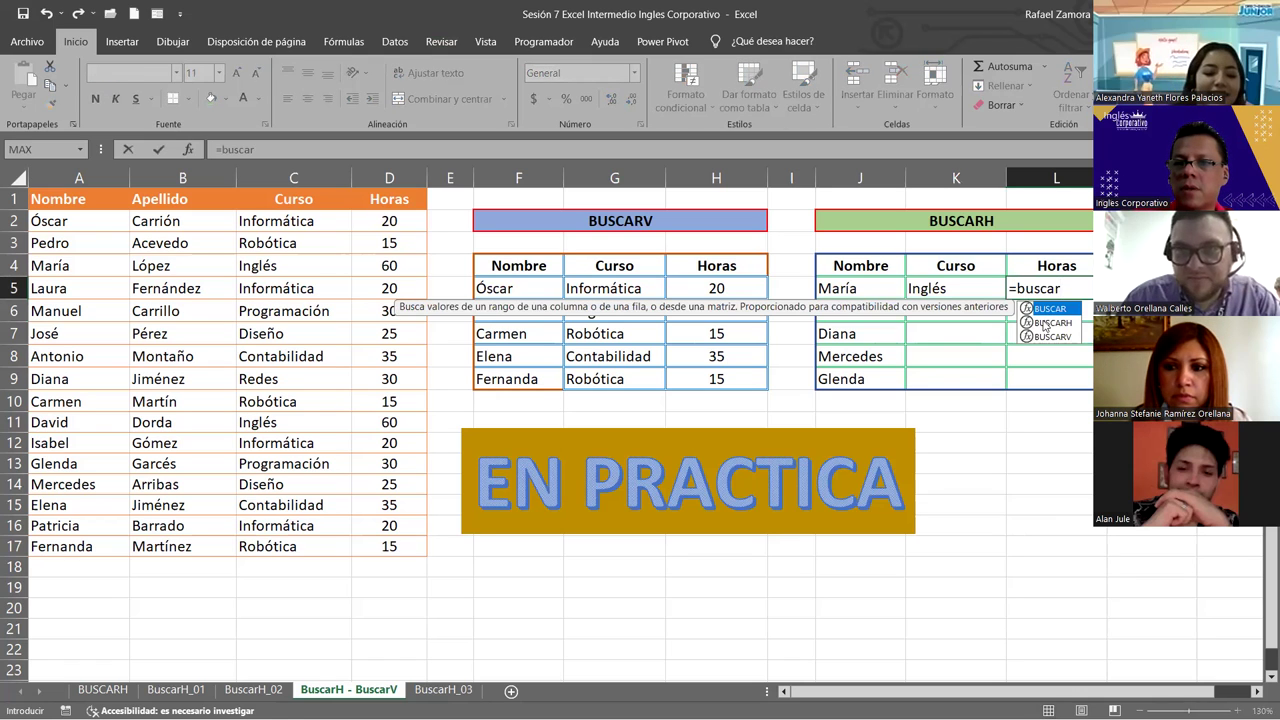
pyautogui.doubleClick(1041, 322)
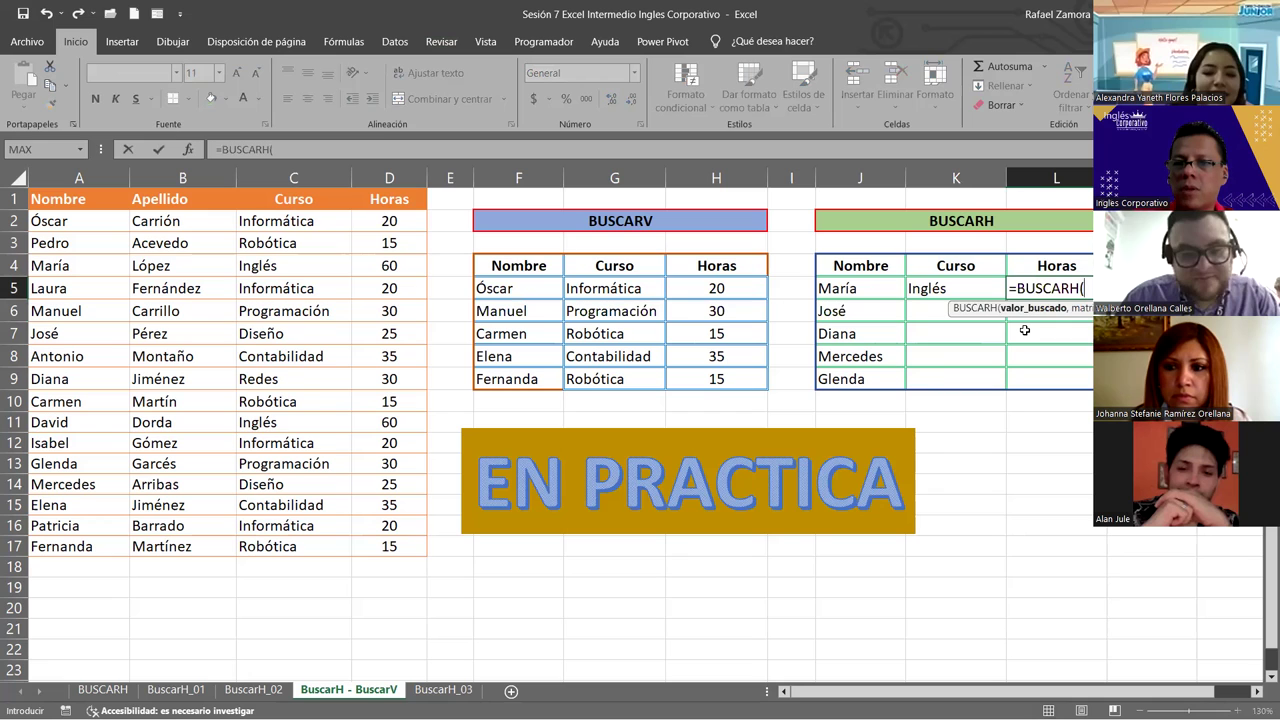
pyautogui.click(1044, 265)
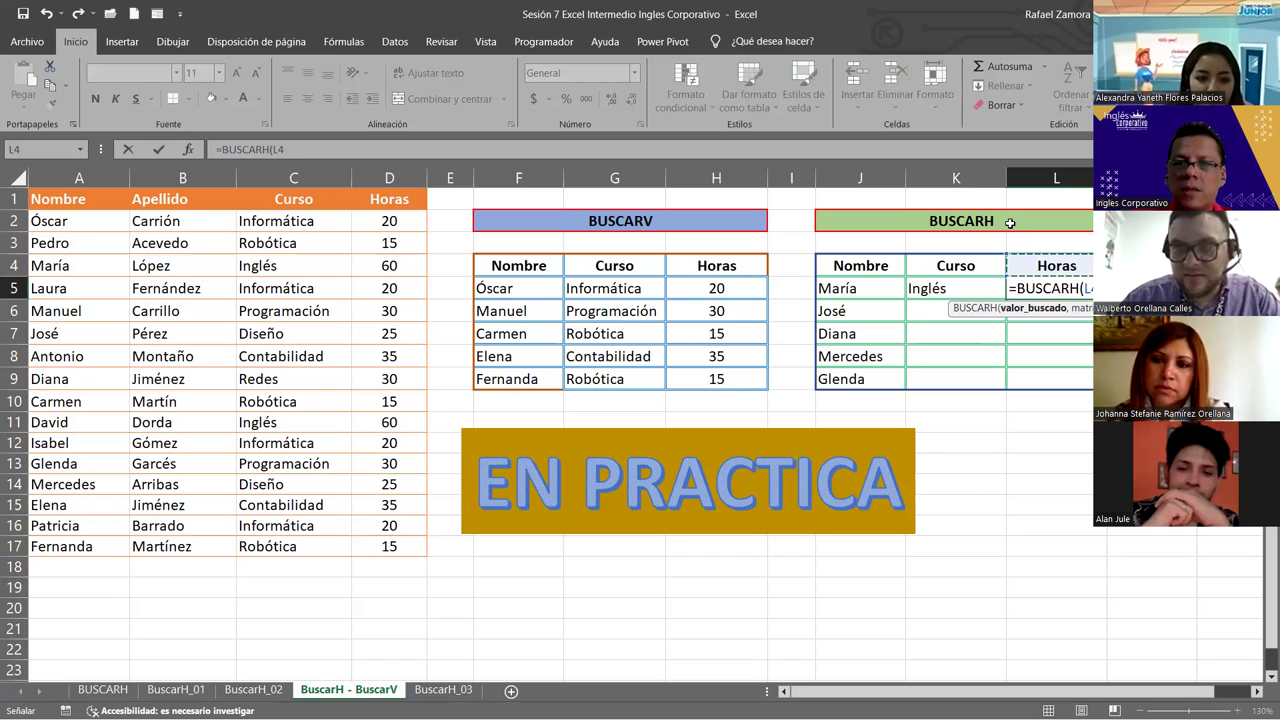
pyautogui.write(',')
pyautogui.click(388, 201)
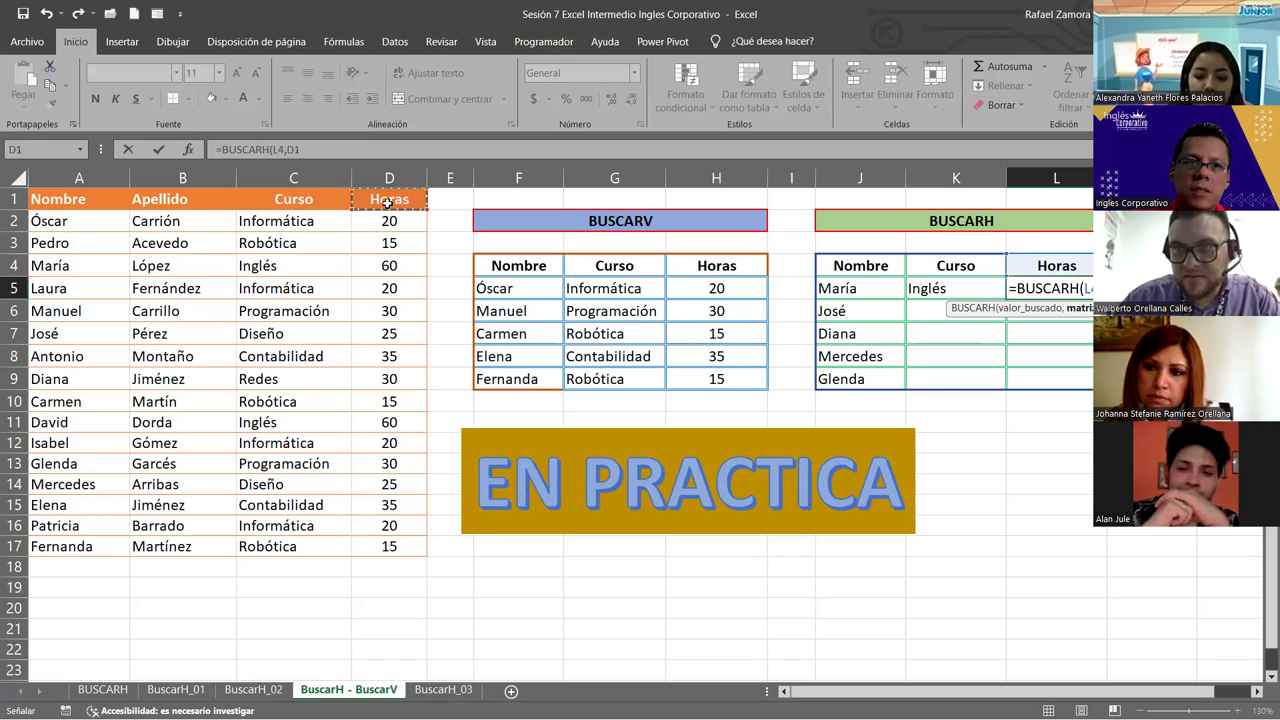
pyautogui.moveTo(398, 543); pyautogui.dragTo(395, 546)
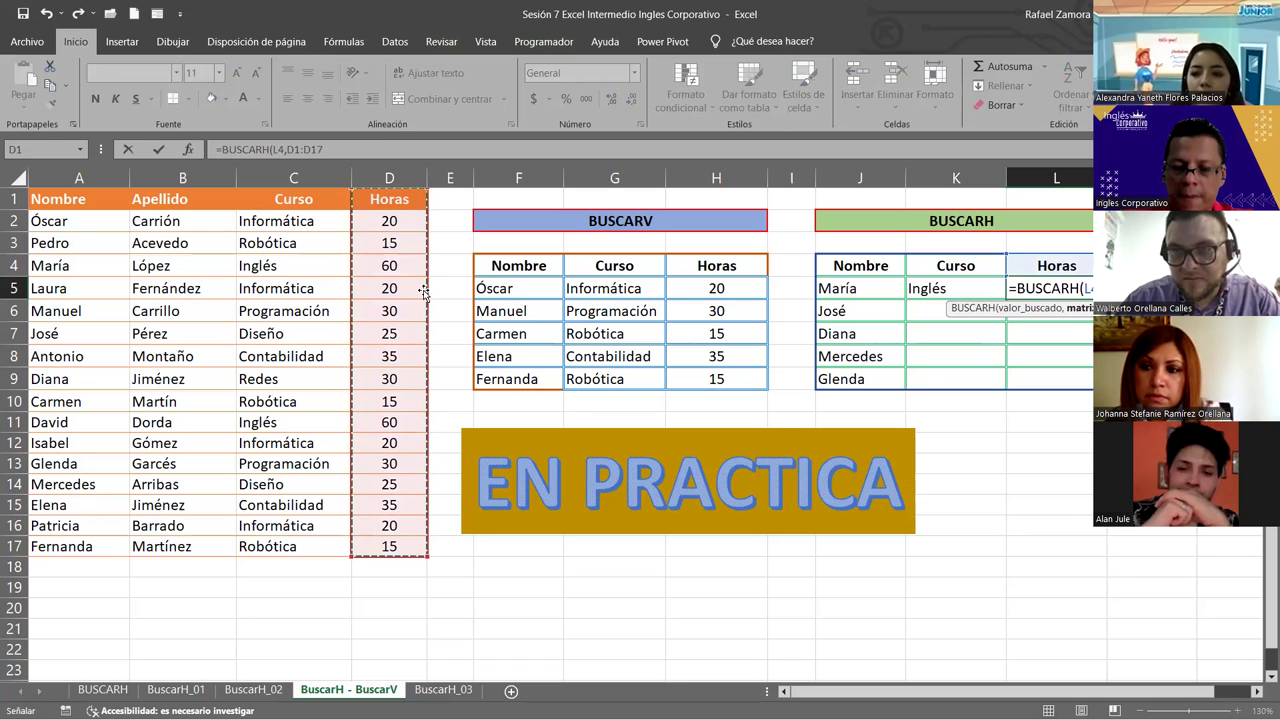
pyautogui.write(',4')
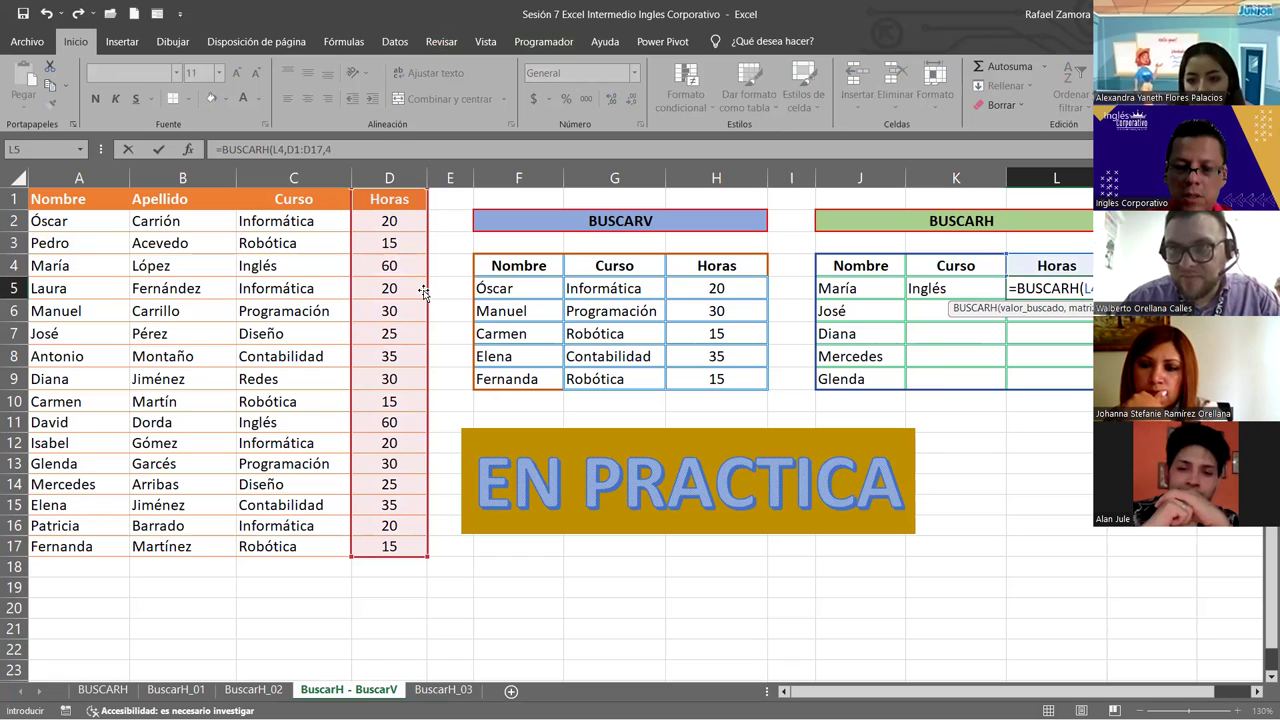
pyautogui.write(',')
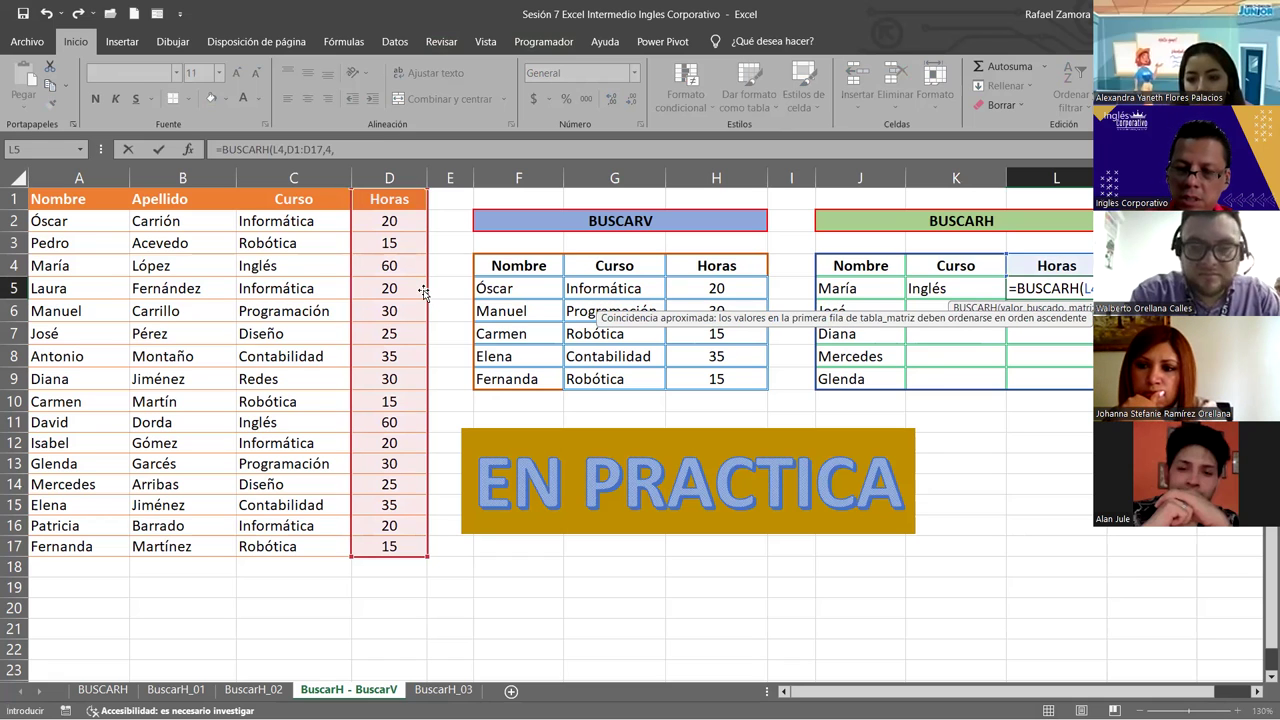
pyautogui.press('Return')
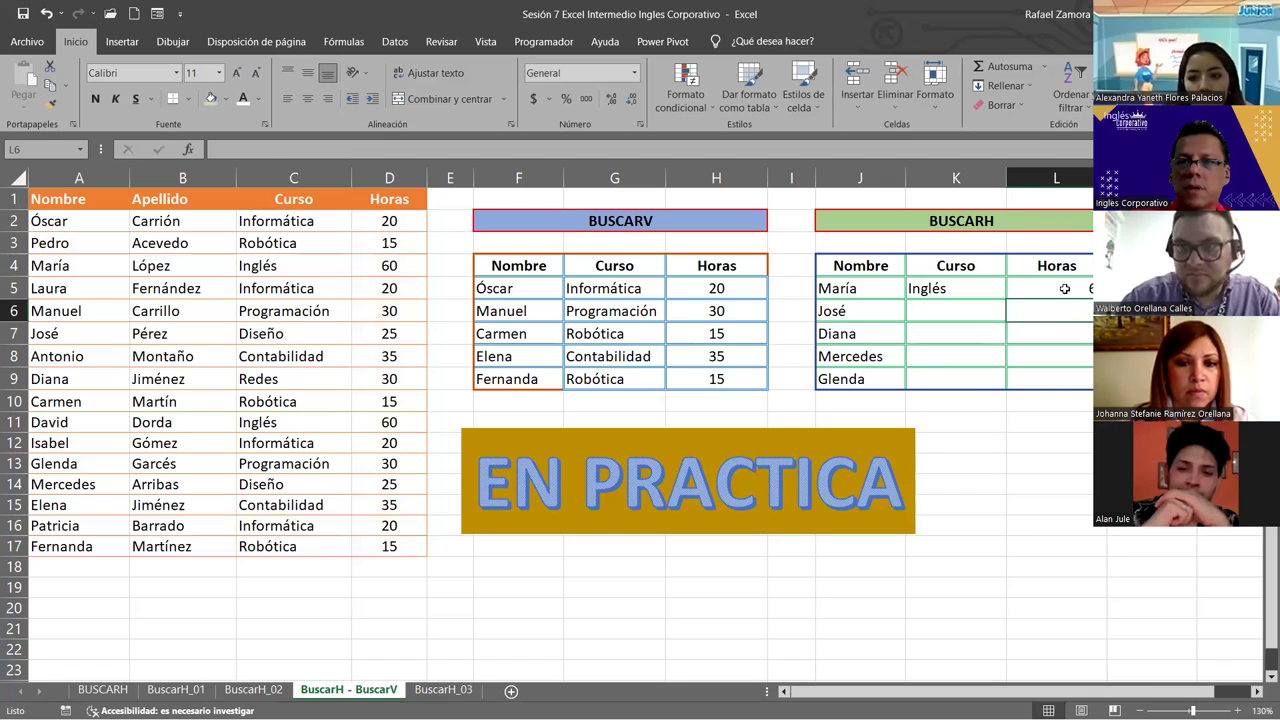
# Center the Horas cells L5 to L9.
pyautogui.moveTo(1062, 288); pyautogui.dragTo(1055, 377)
pyautogui.click(308, 98)
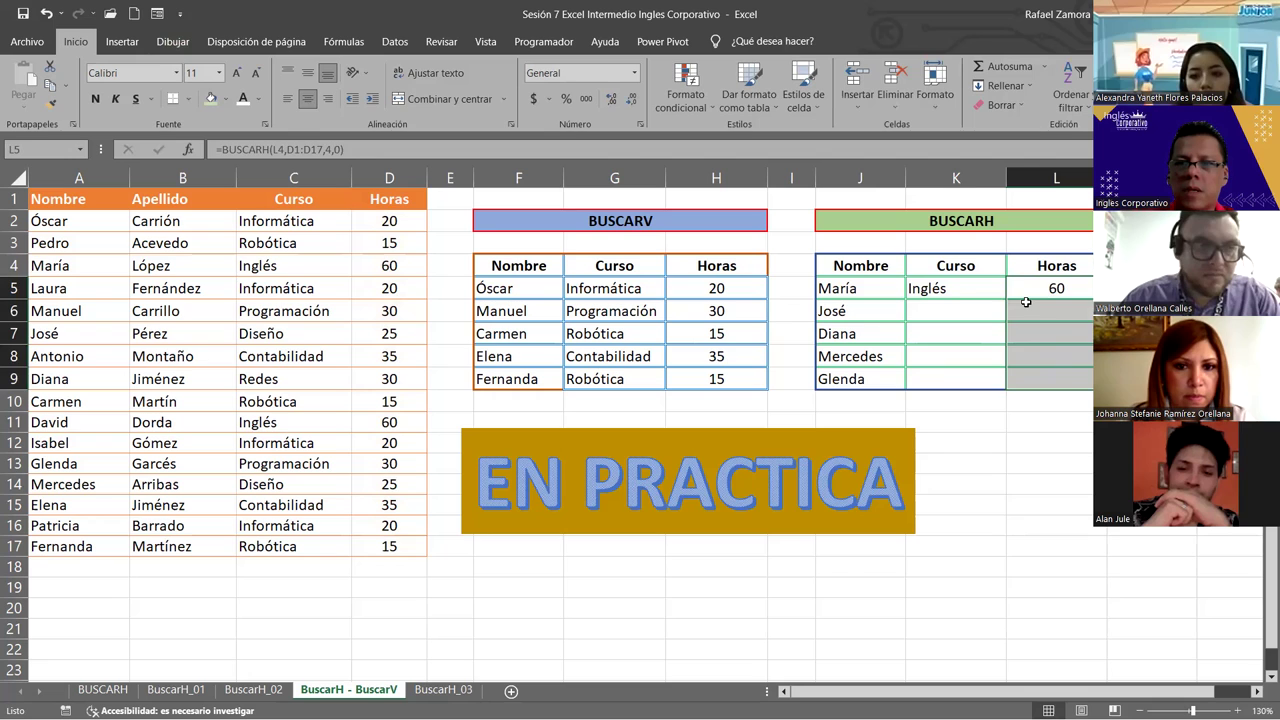
pyautogui.click(954, 305)
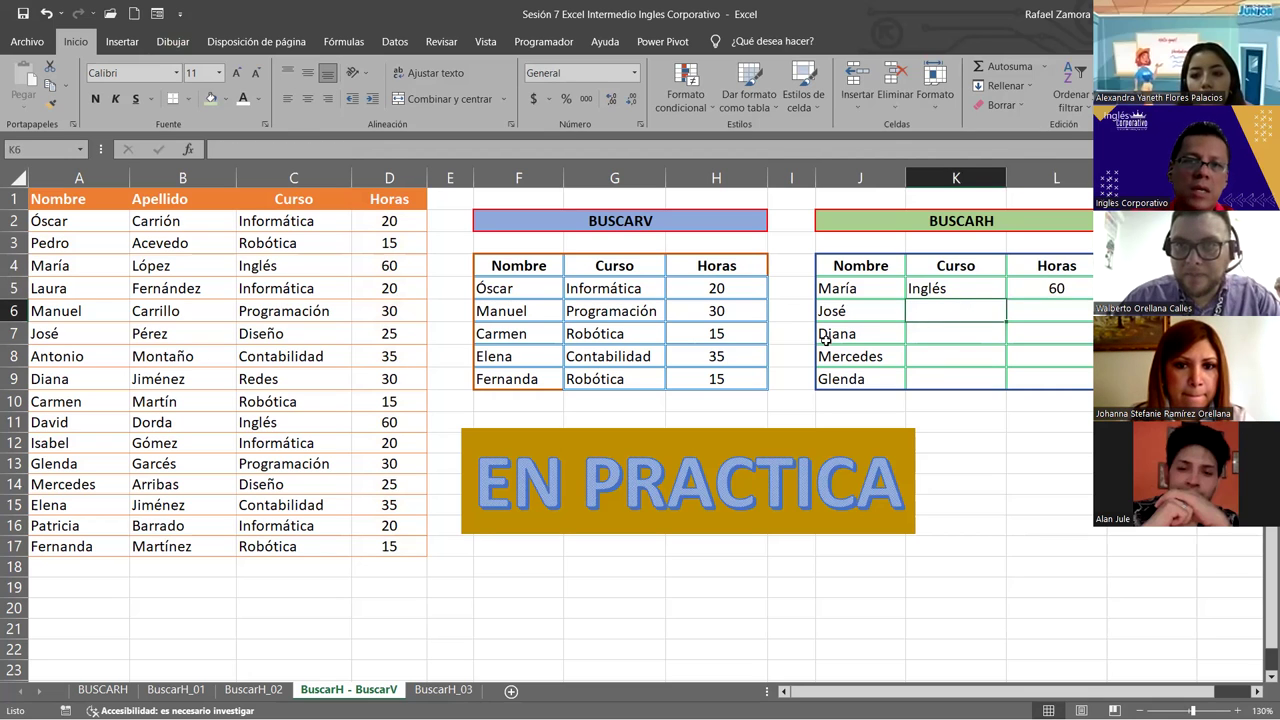
# Make K4 and C1:C17 absolute in the K5 formula and fill it down to K9.
pyautogui.doubleClick(960, 287)
pyautogui.click(962, 288)
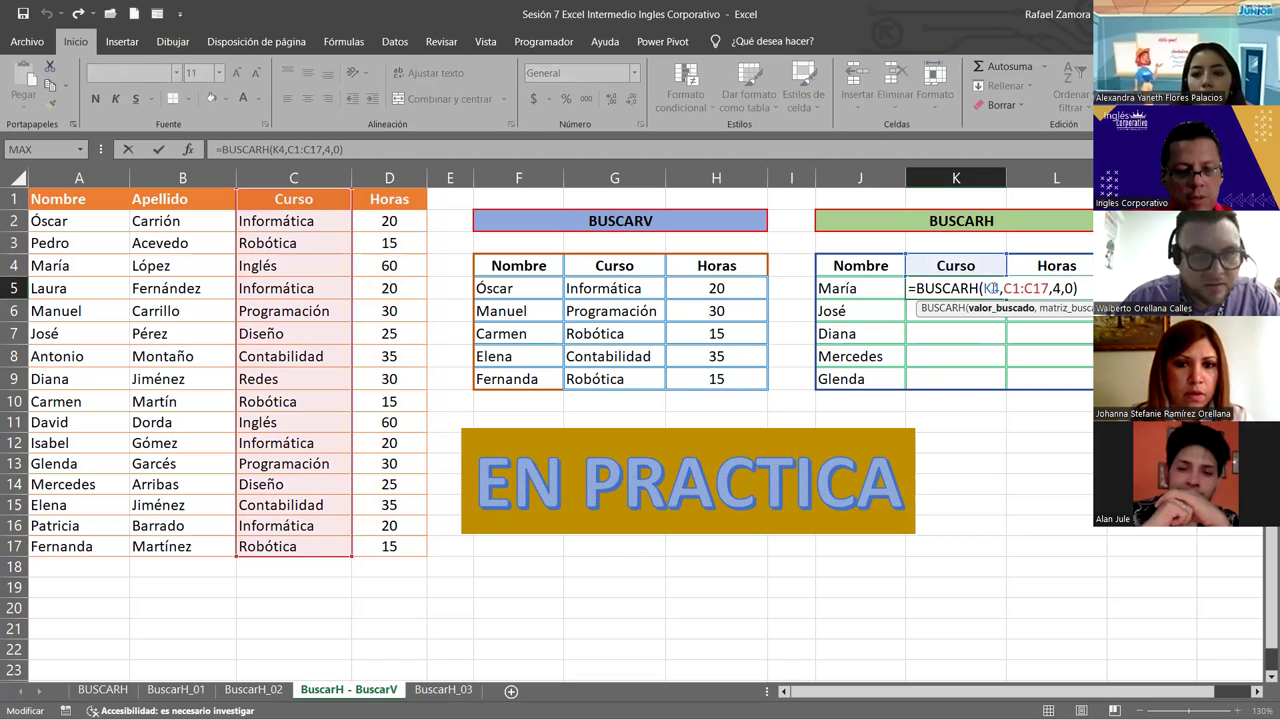
pyautogui.press('F4')
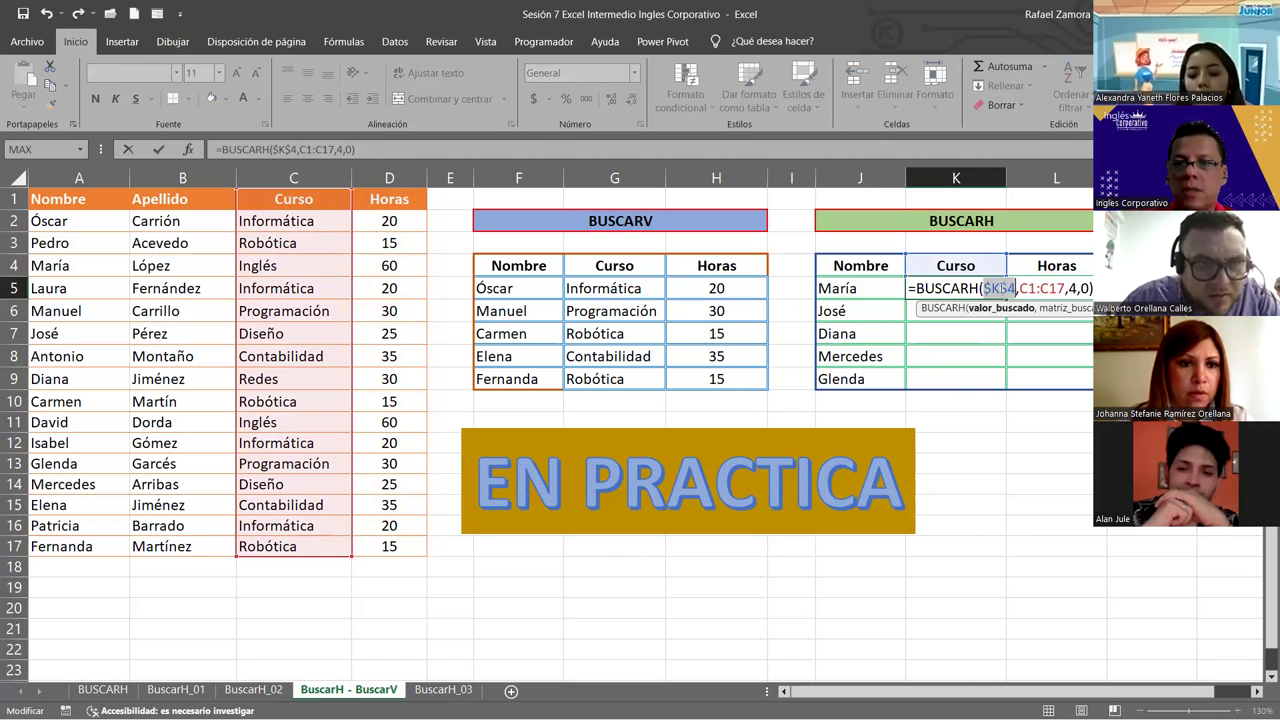
pyautogui.click(1052, 288)
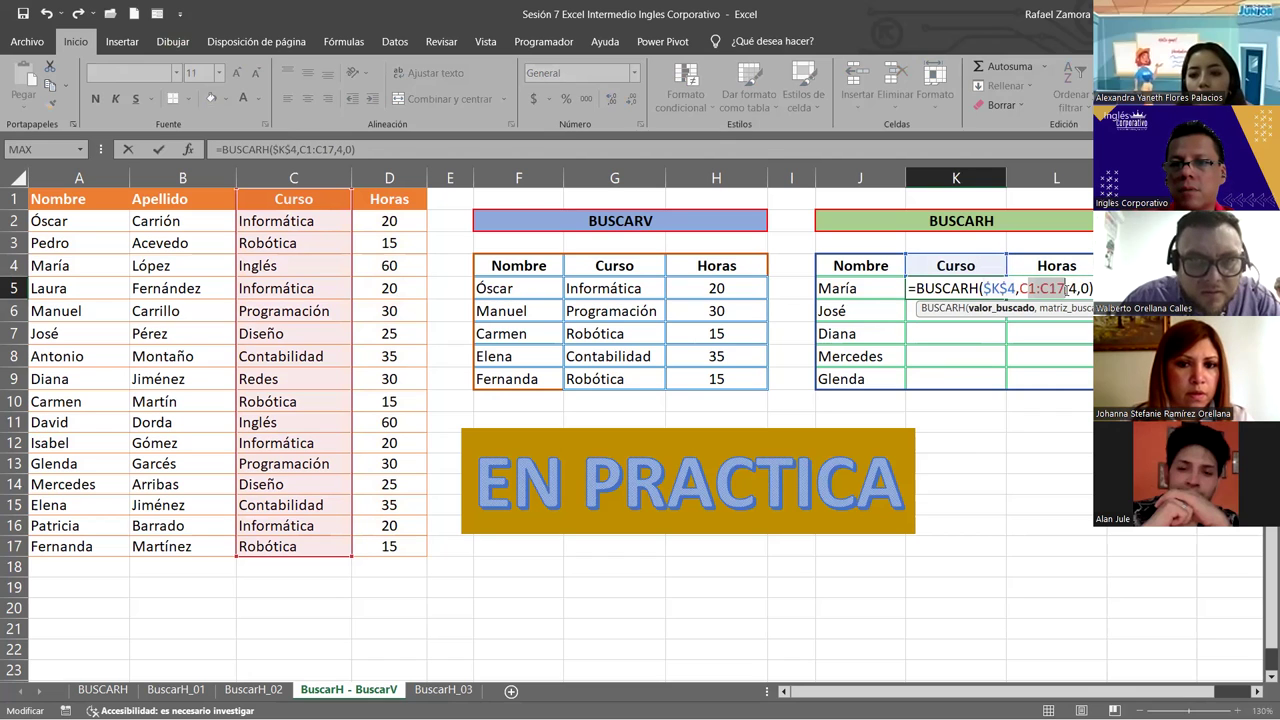
pyautogui.press('F4')
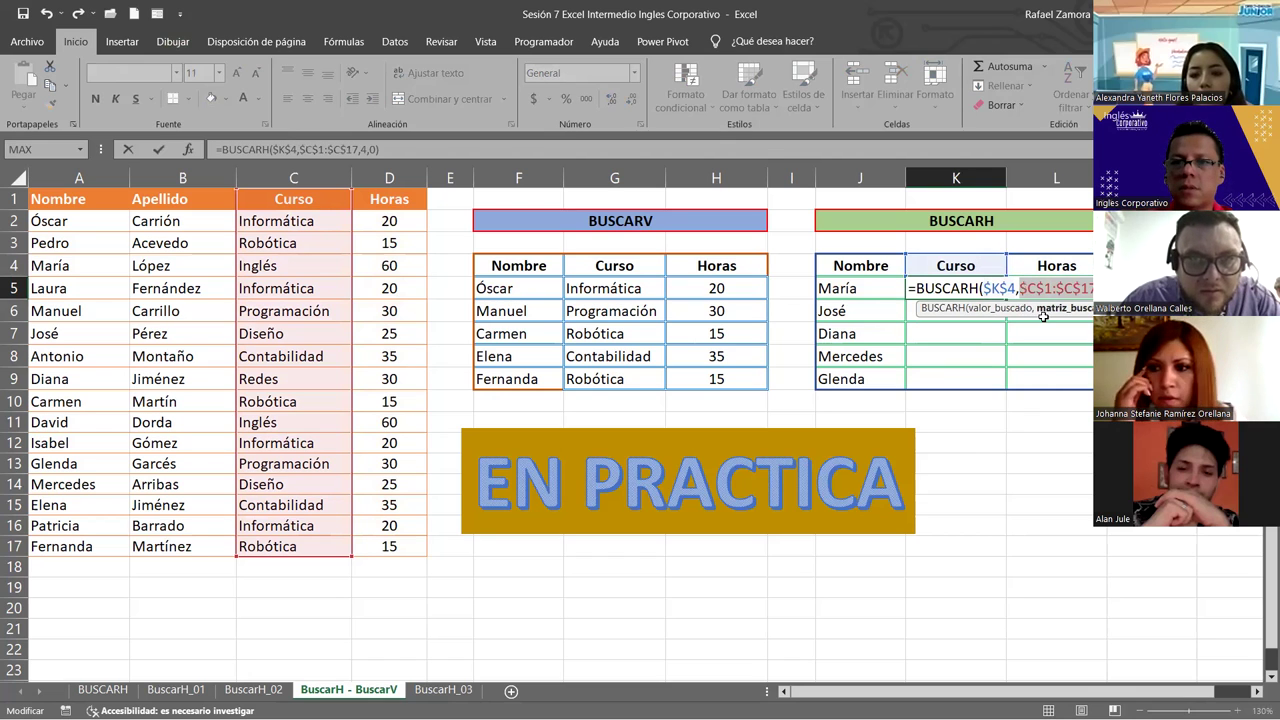
pyautogui.press('Return')
pyautogui.moveTo(1006, 299); pyautogui.dragTo(997, 378)
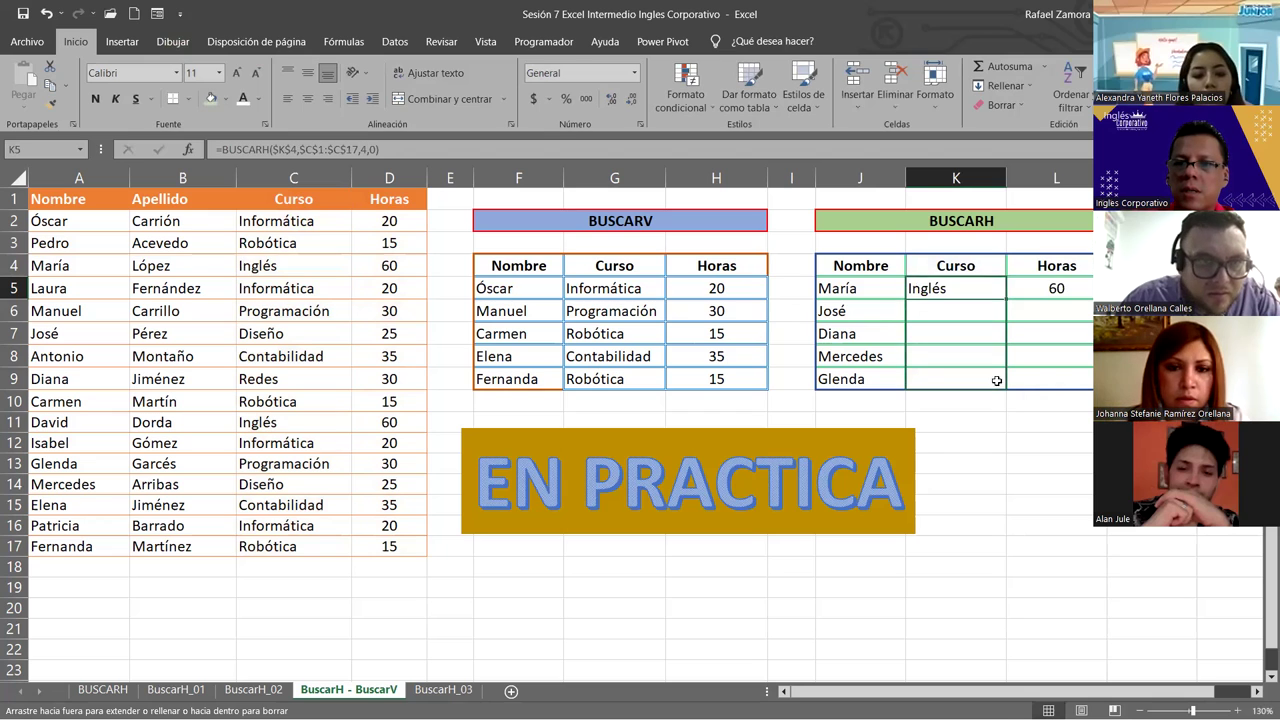
# Confirm the K6 and K7 lookups so they return Diseño and Redes.
pyautogui.click(958, 311)
pyautogui.press('F2')
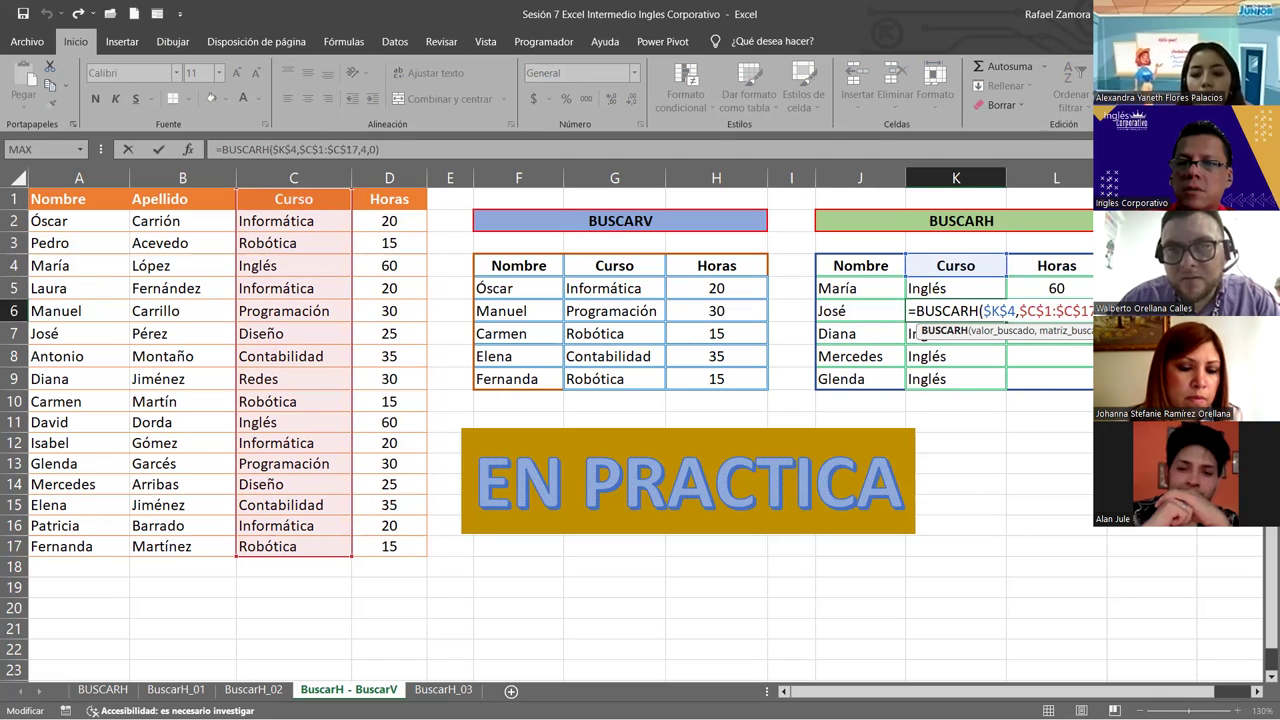
pyautogui.press('End')
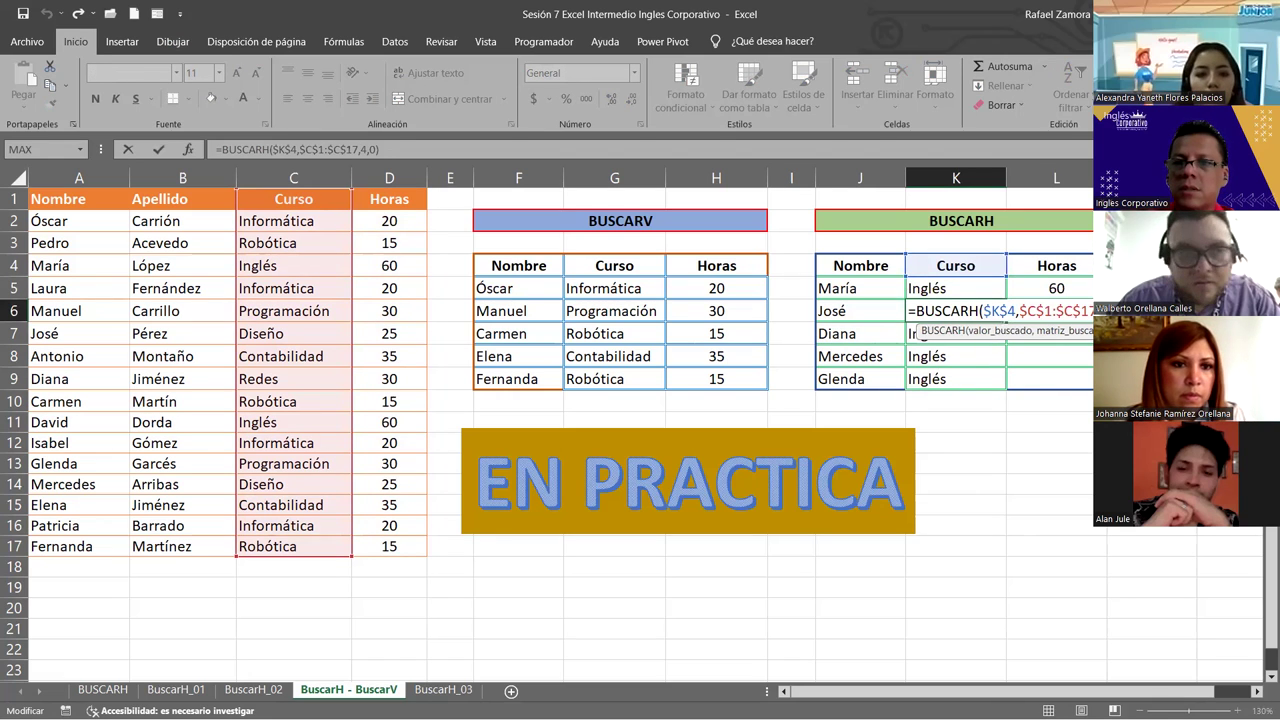
pyautogui.press('Return')
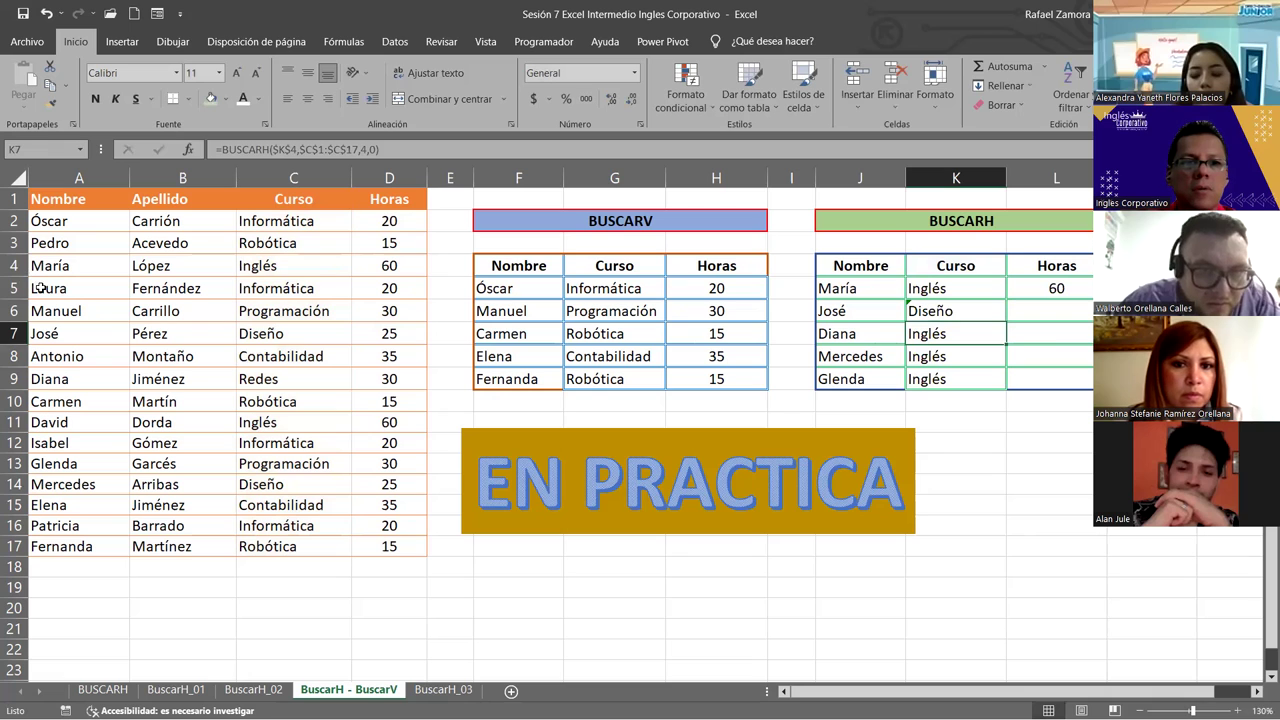
pyautogui.doubleClick(940, 333)
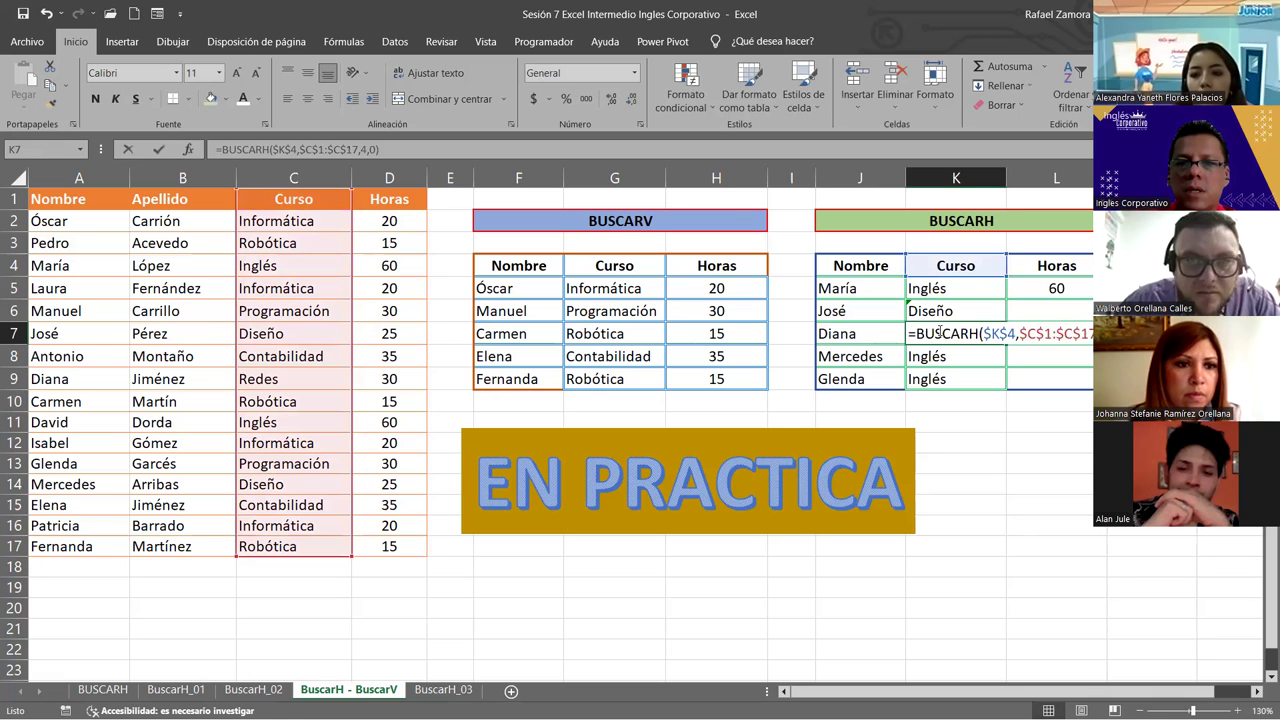
pyautogui.click(944, 333)
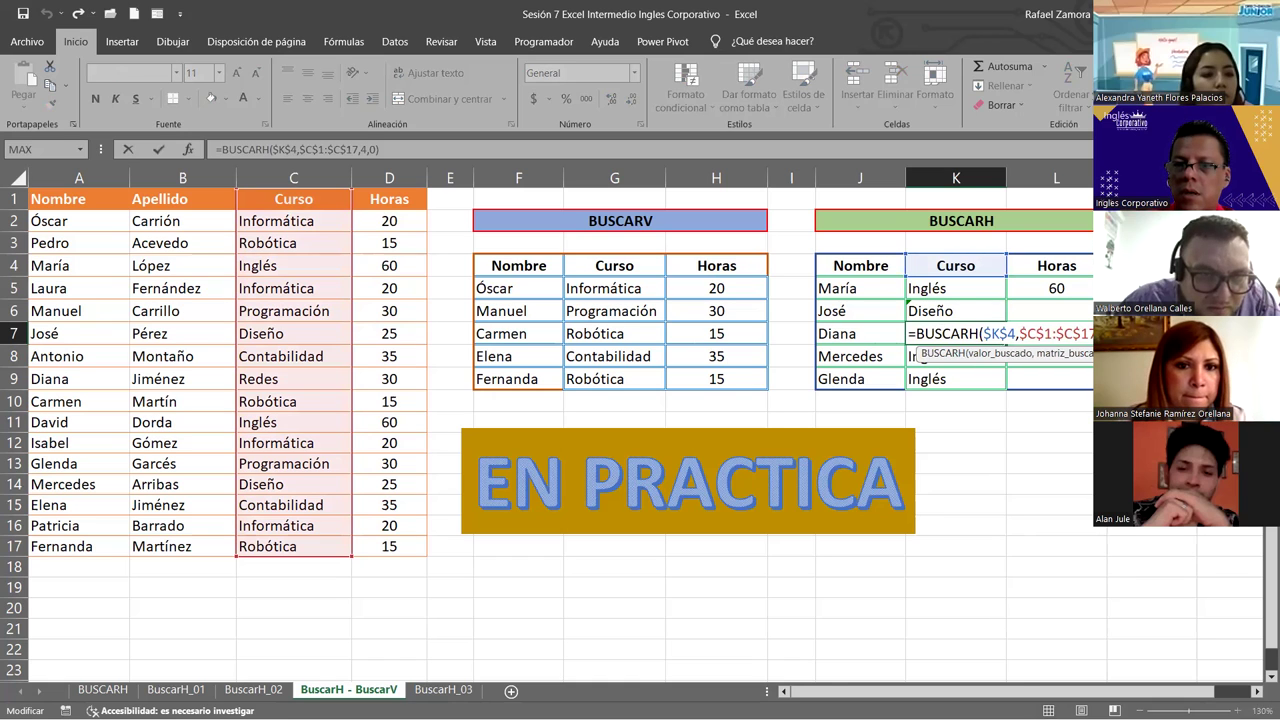
pyautogui.press('Return')
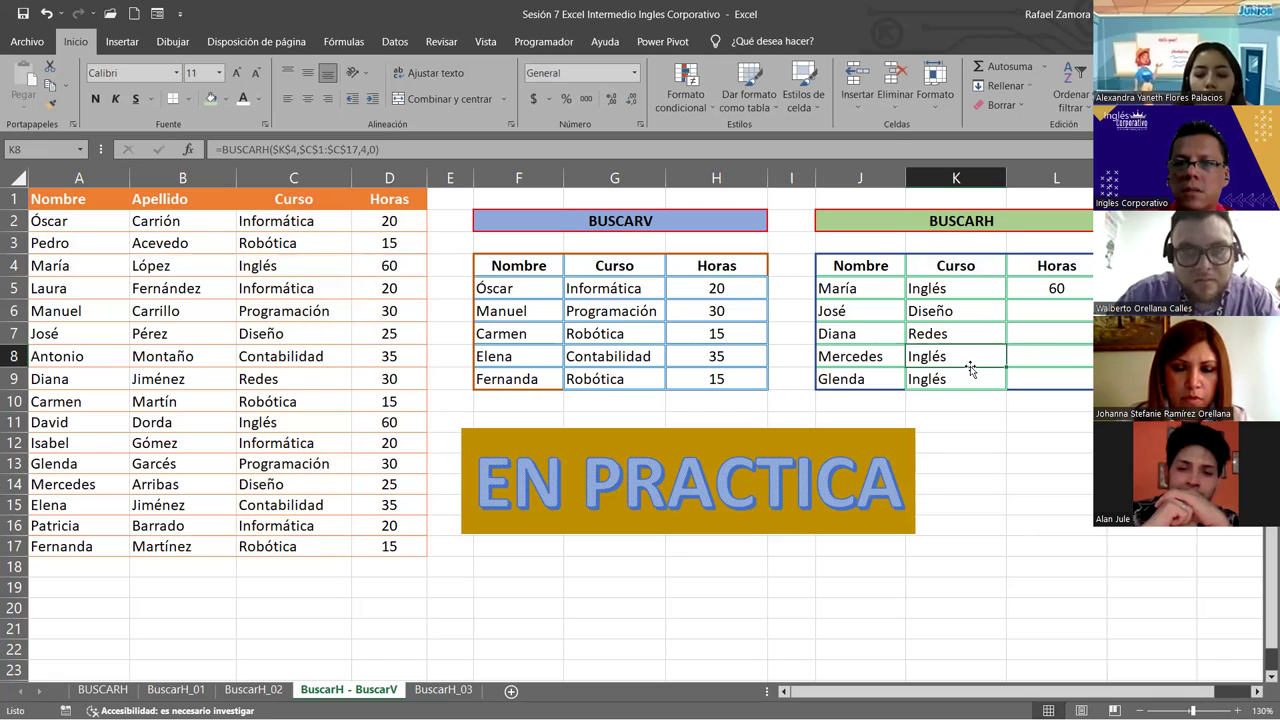
pyautogui.click(978, 333)
# Set the row index to 14 in K8 and 13 in K9, returning Diseño and Programación.
pyautogui.doubleClick(950, 358)
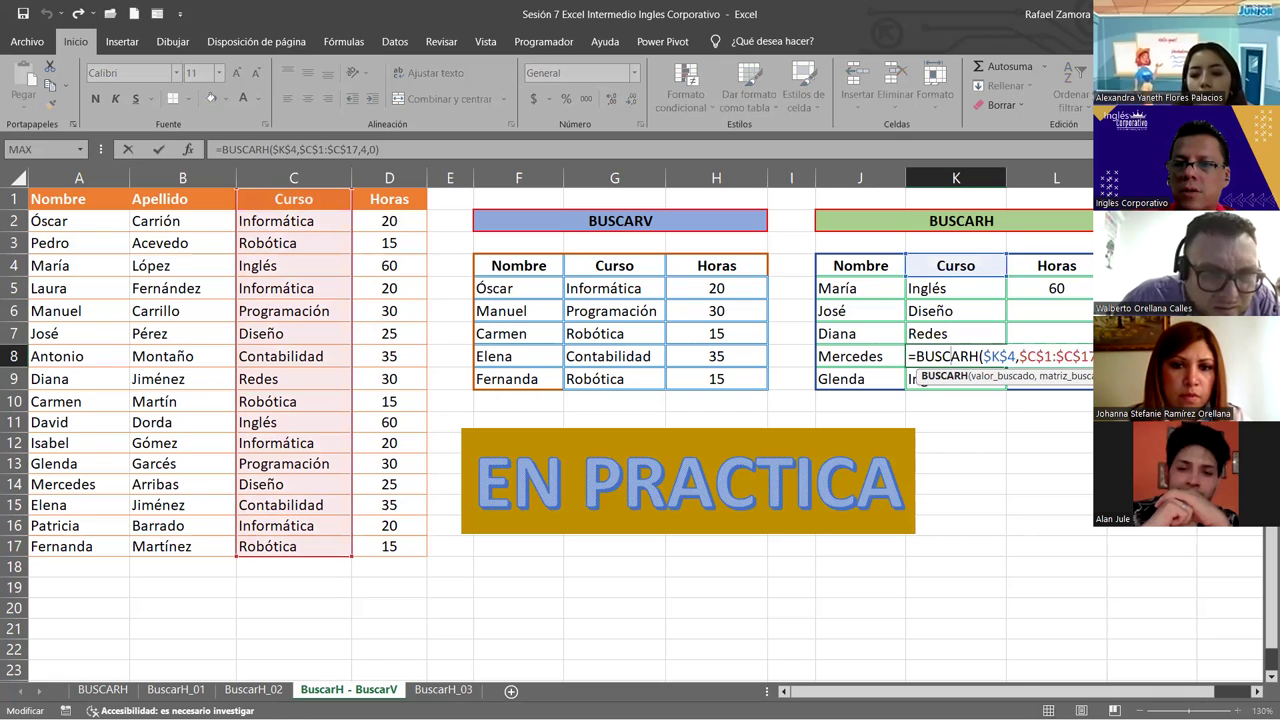
pyautogui.click(1050, 356)
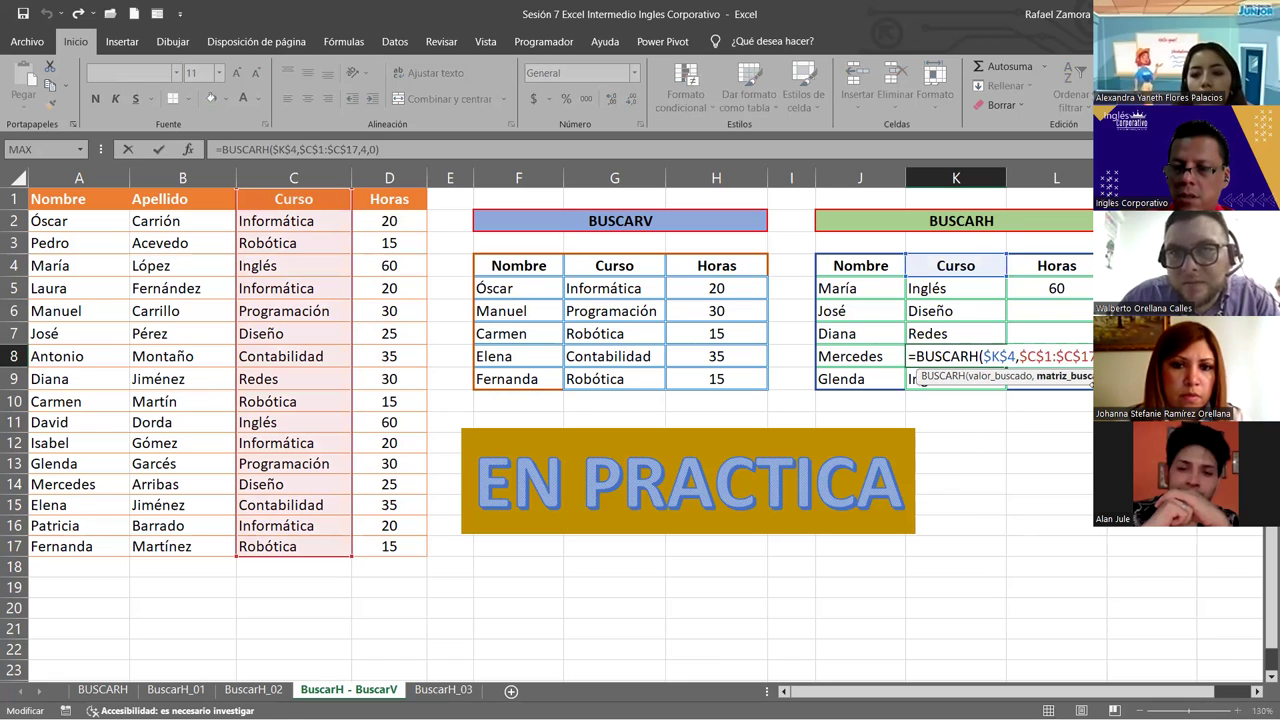
pyautogui.write('1')
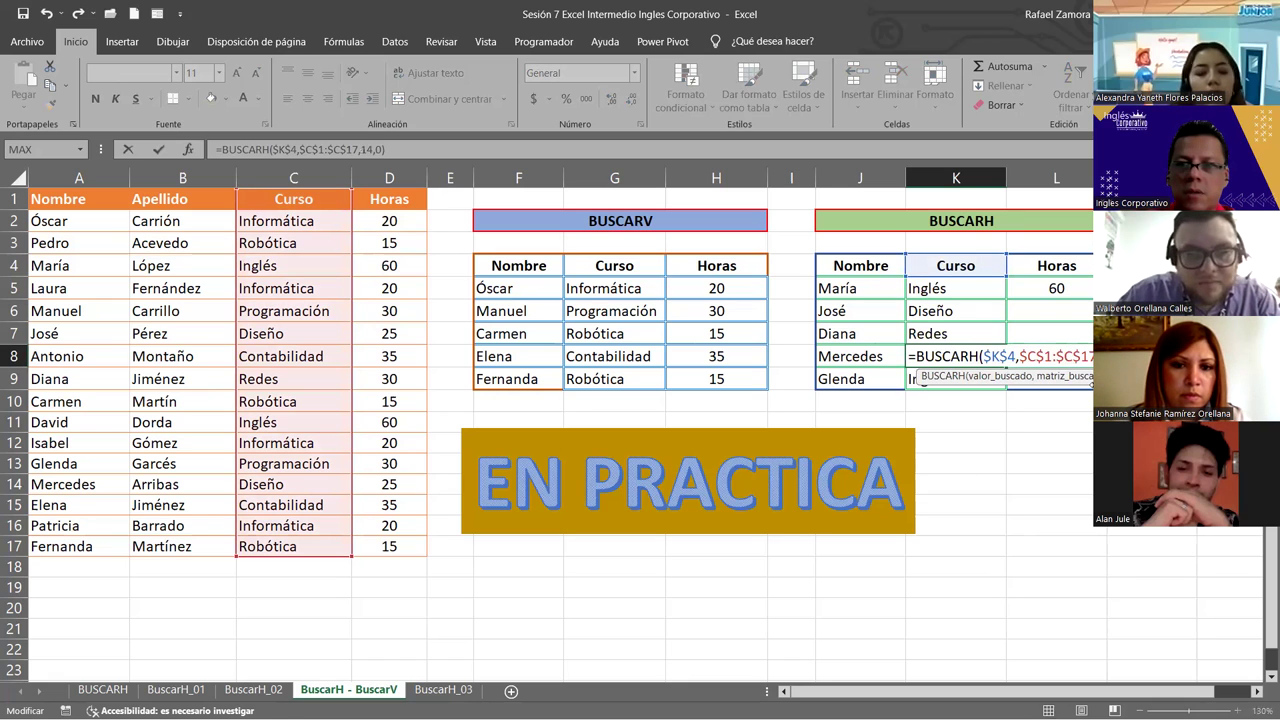
pyautogui.press('Return')
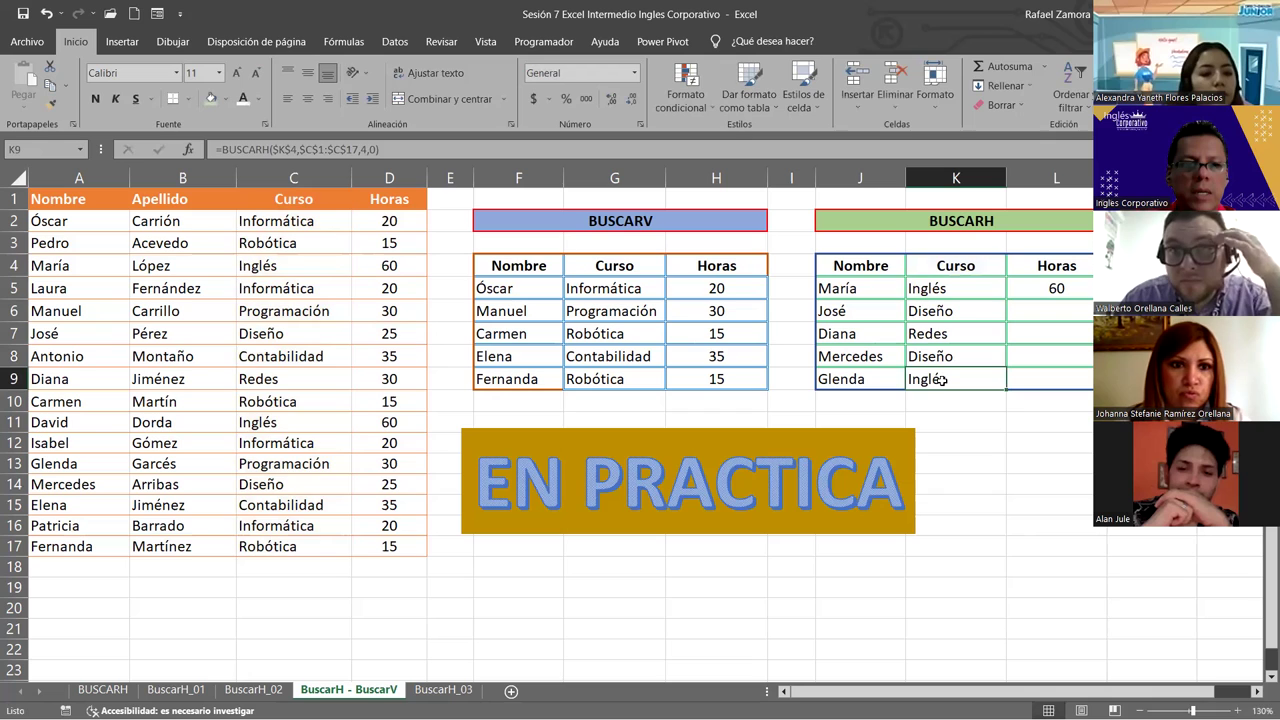
pyautogui.doubleClick(940, 380)
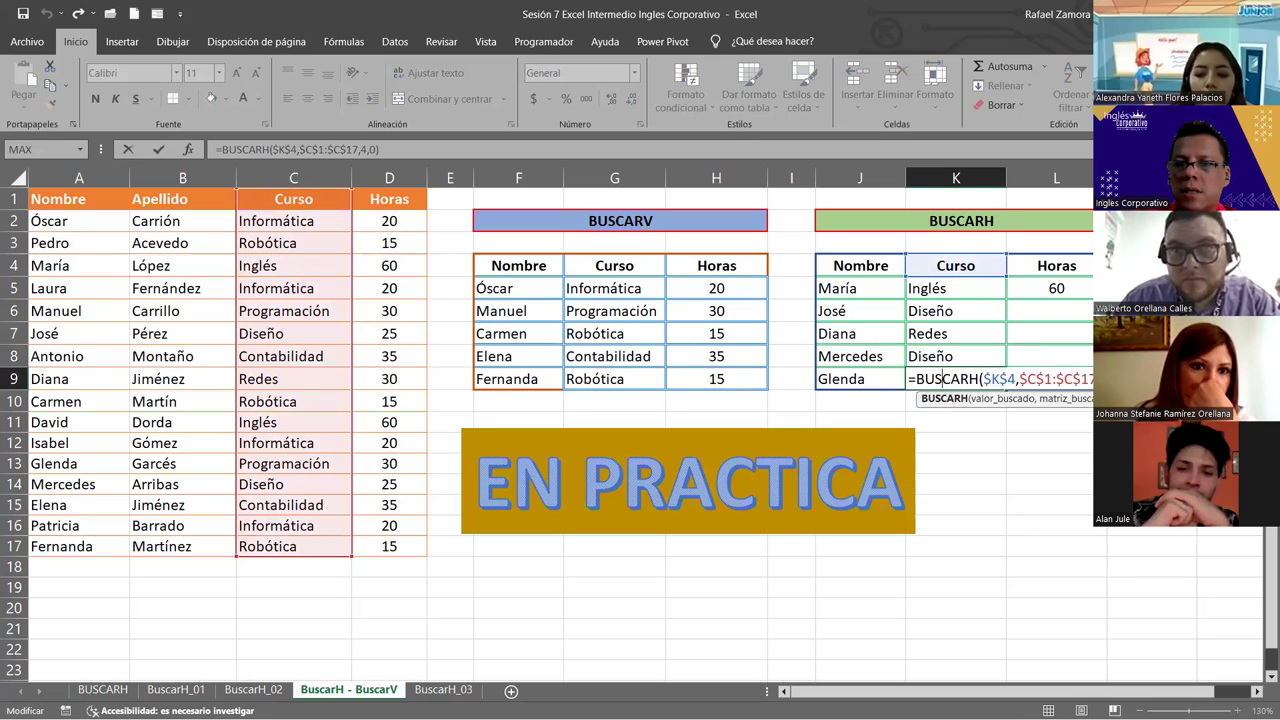
pyautogui.click(1040, 379)
pyautogui.write('13')
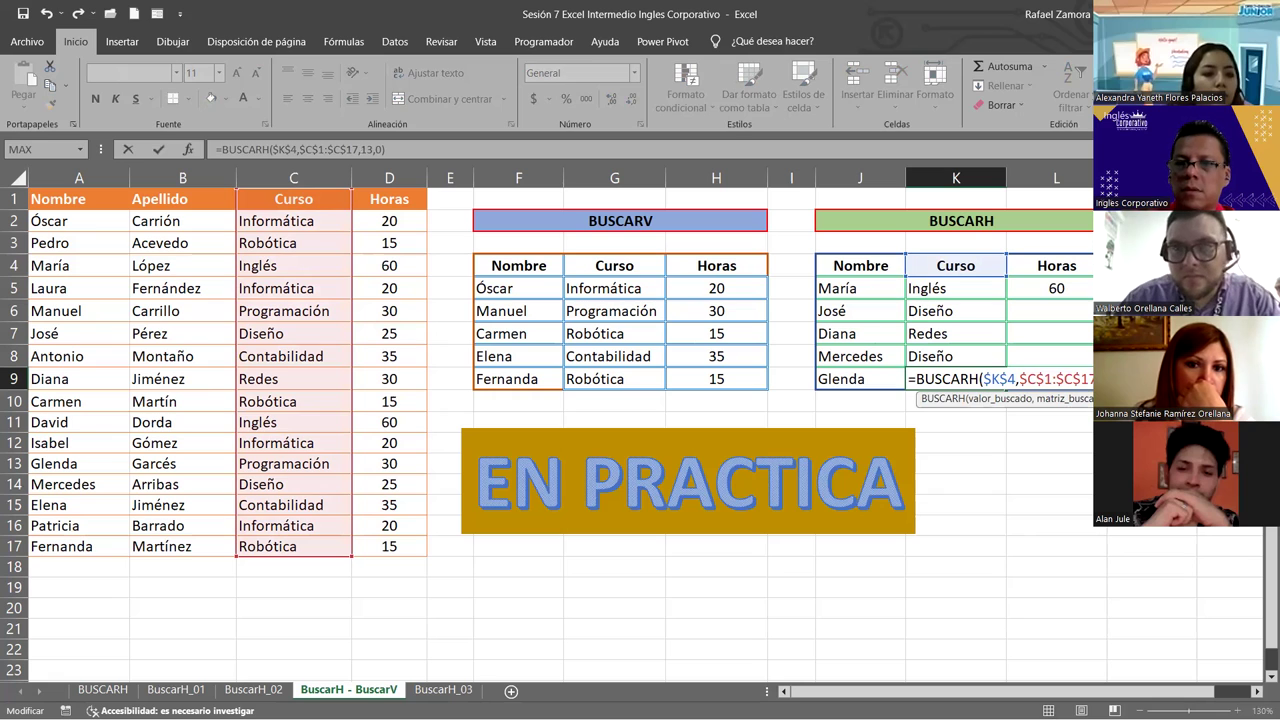
pyautogui.press('Return')
# Make L4 and D1:D17 absolute in the L5 formula and fill it down to L9.
pyautogui.doubleClick(1068, 288)
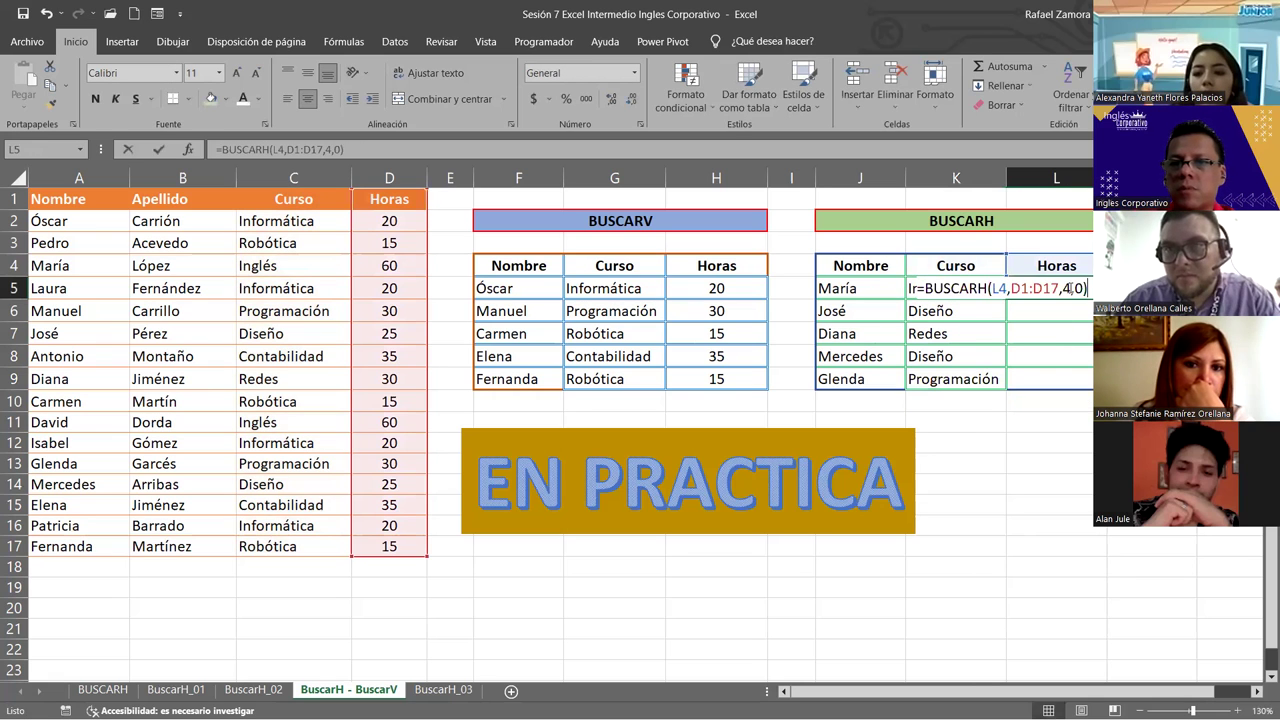
pyautogui.click(999, 288)
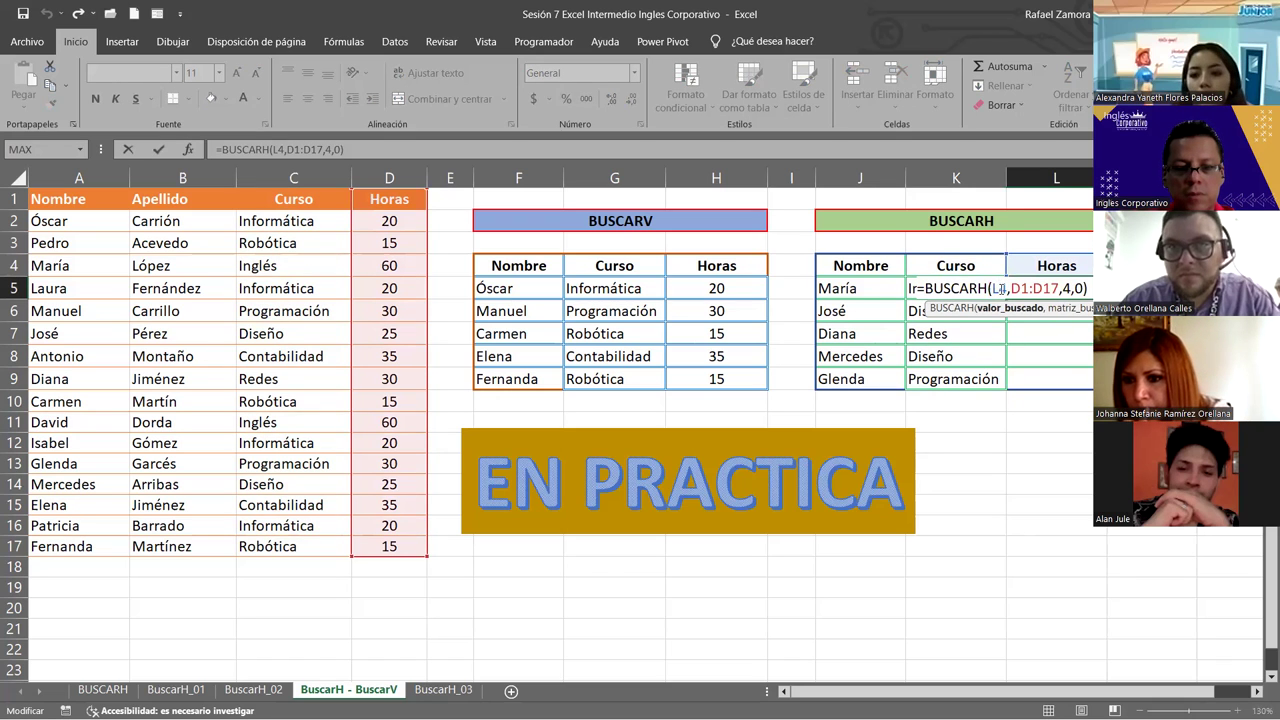
pyautogui.press('F4')
pyautogui.moveTo(1027, 288); pyautogui.dragTo(1069, 288)
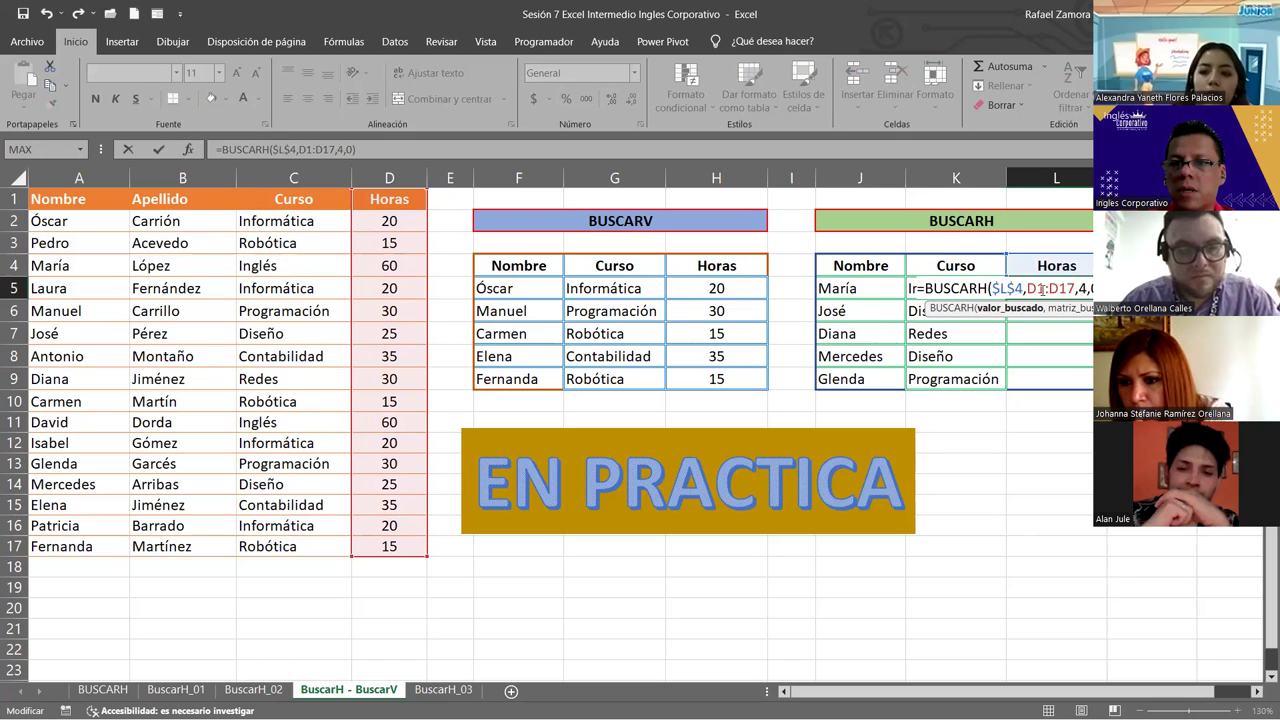
pyautogui.press('F4')
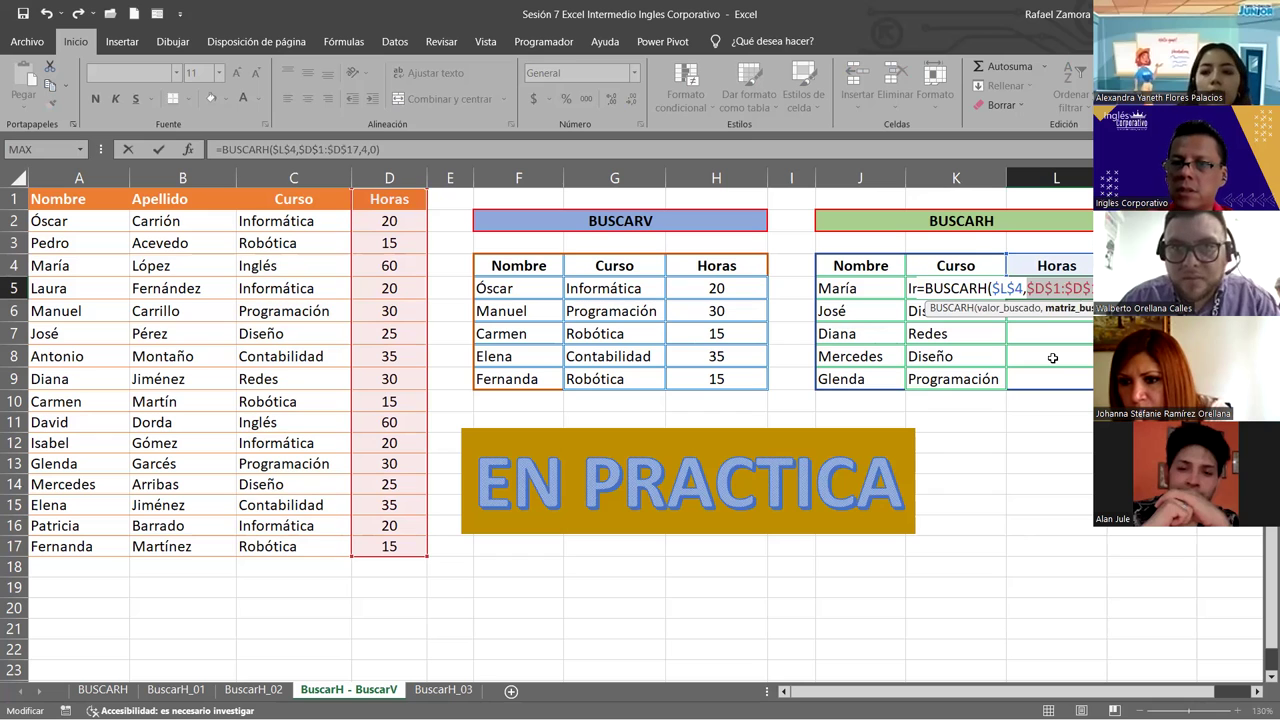
pyautogui.hotkey('ctrl', 'Return')
pyautogui.moveTo(1100, 299); pyautogui.dragTo(1082, 384)
# Correct the L6–L9 hours lookups so they show 25, 30, 25 and 30.
pyautogui.doubleClick(1056, 311)
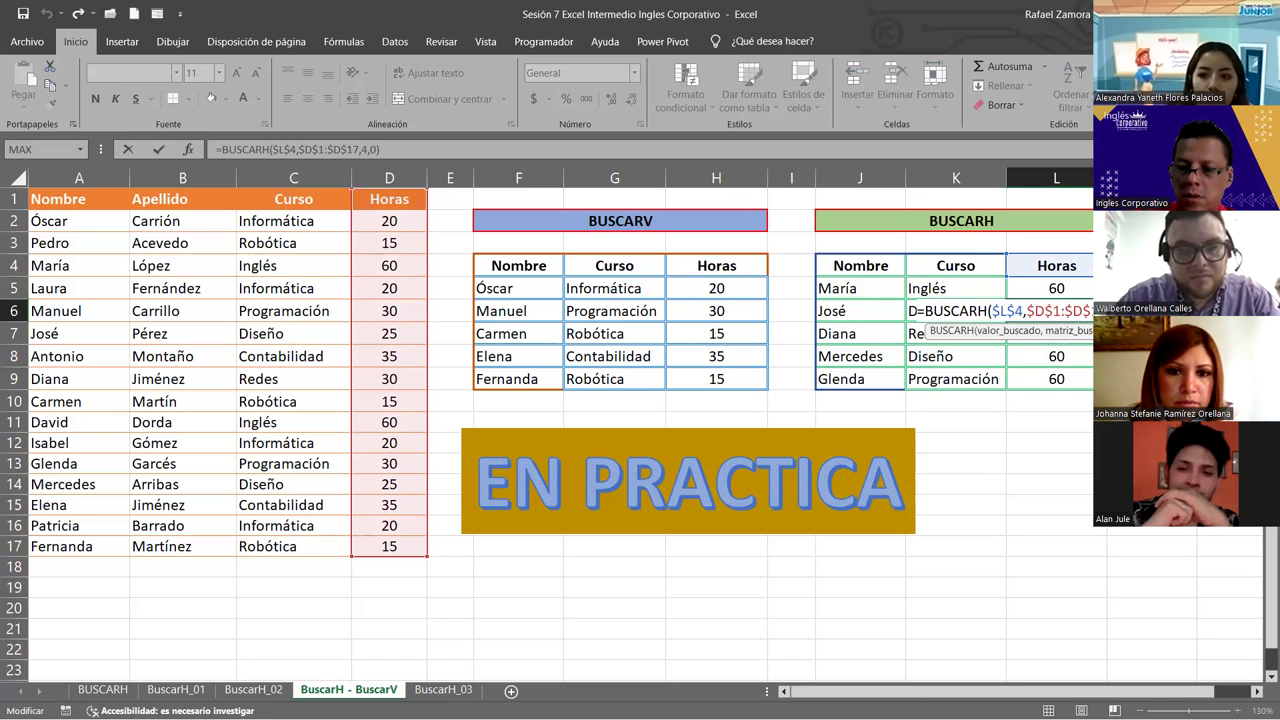
pyautogui.write('7')
pyautogui.press('Return')
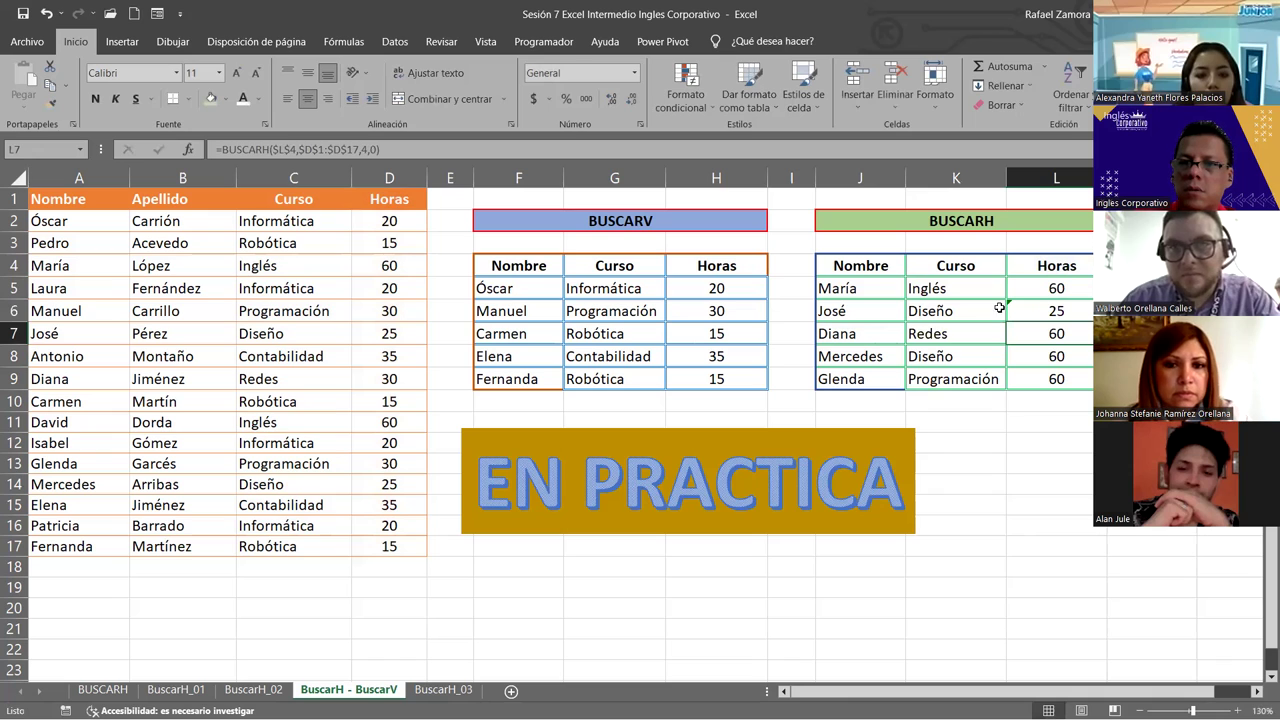
pyautogui.doubleClick(1076, 334)
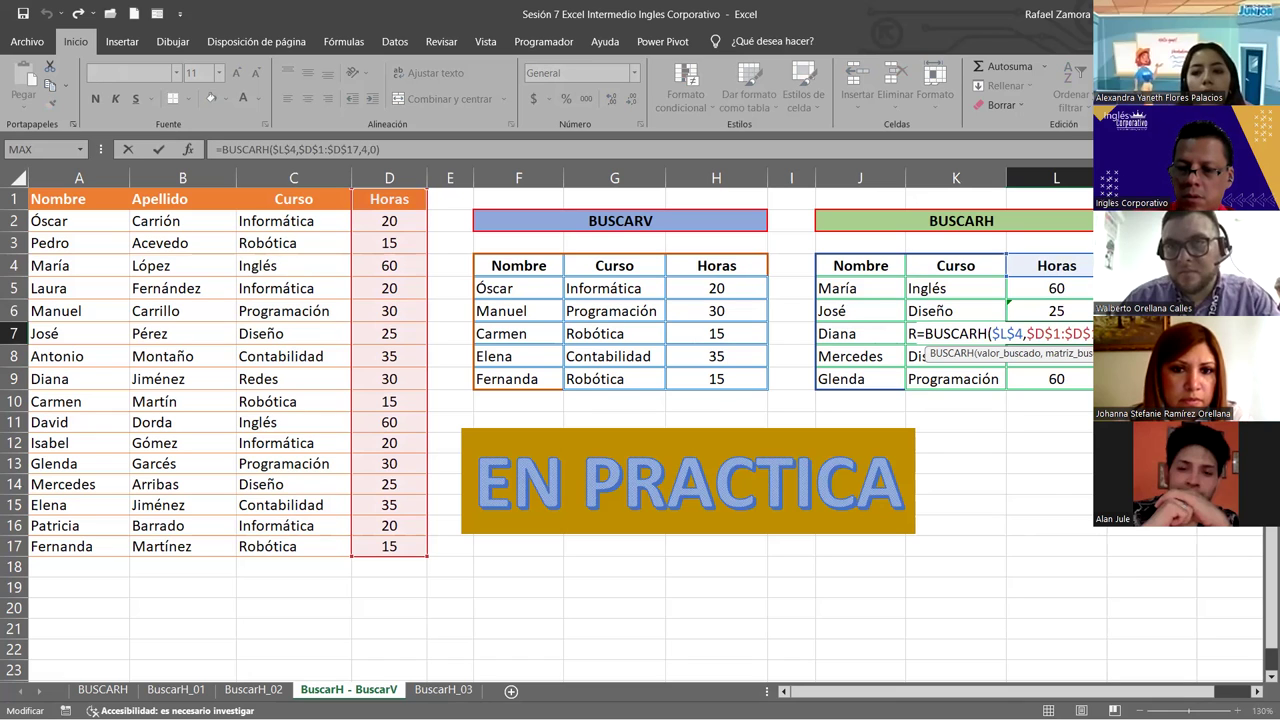
pyautogui.write('9')
pyautogui.press('Return')
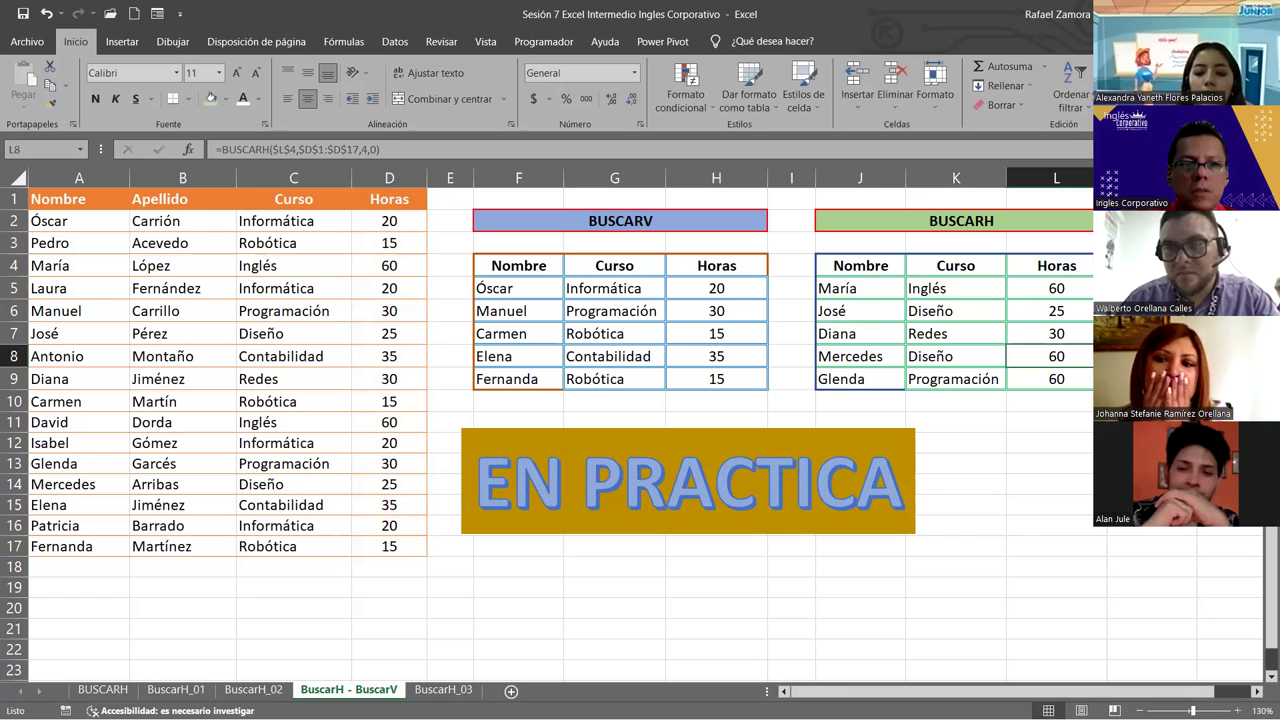
pyautogui.doubleClick(1069, 352)
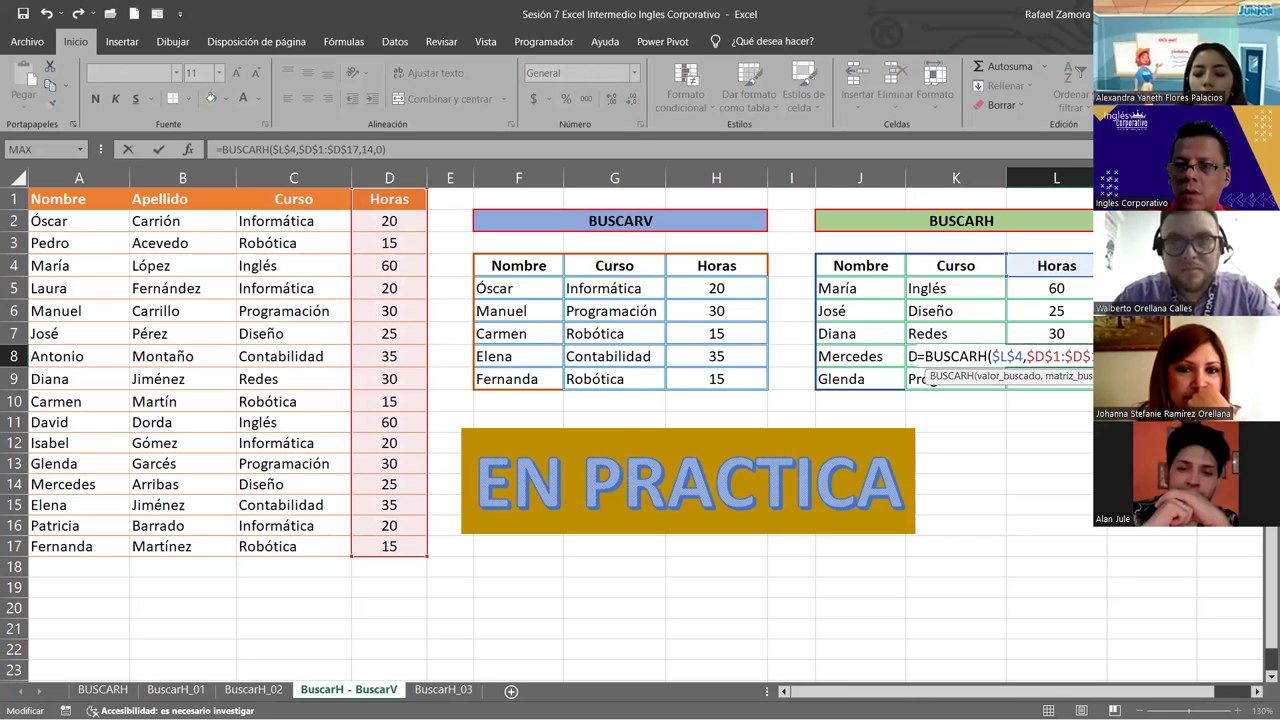
pyautogui.press('Return')
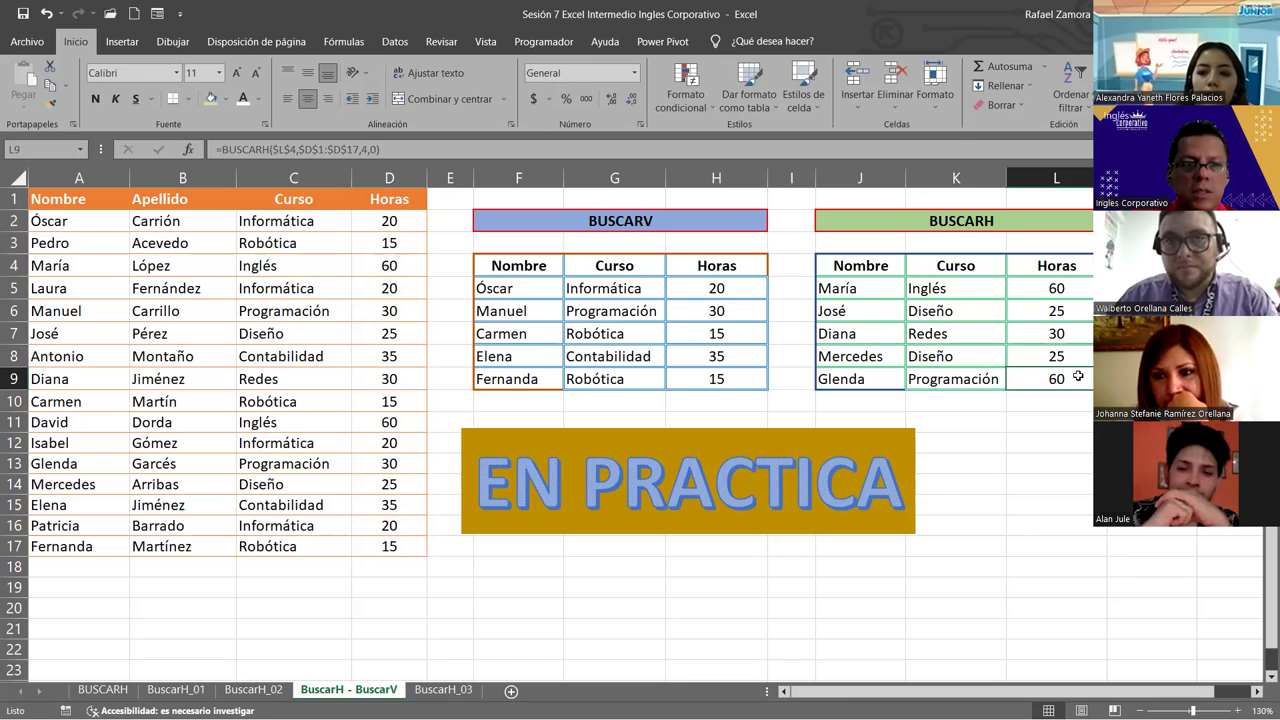
pyautogui.doubleClick(1078, 376)
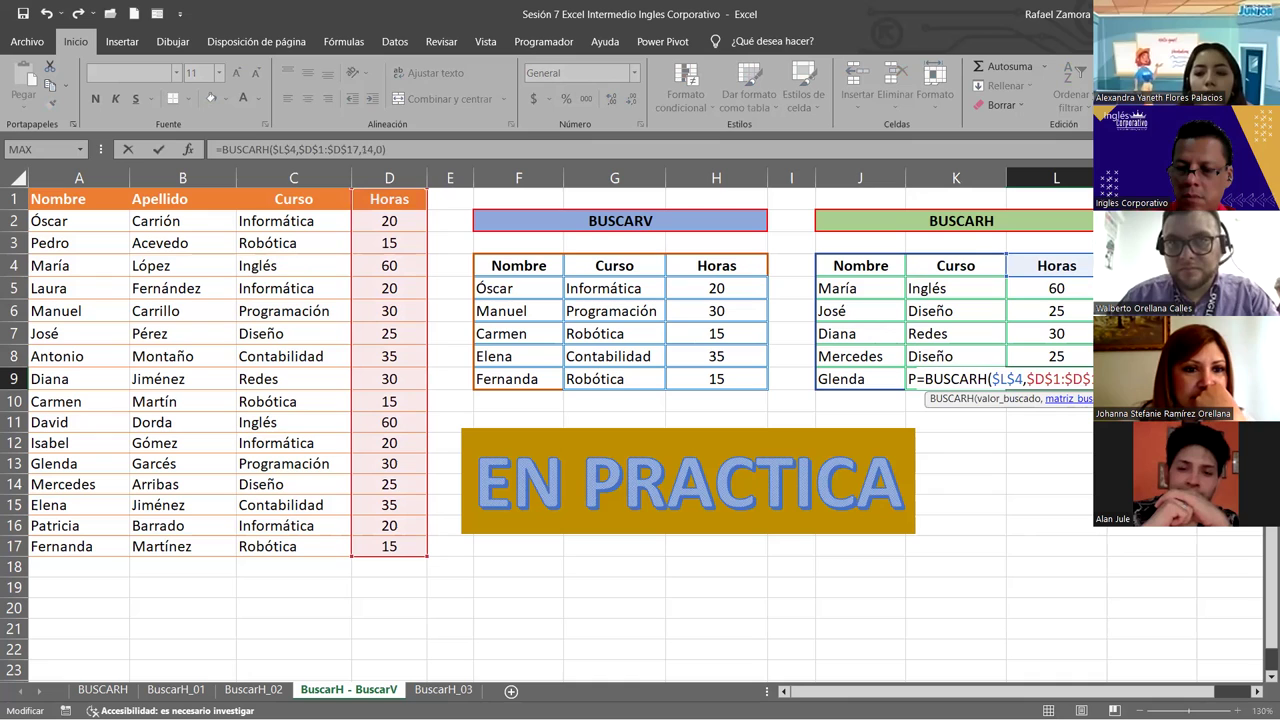
pyautogui.press('BackSpace')
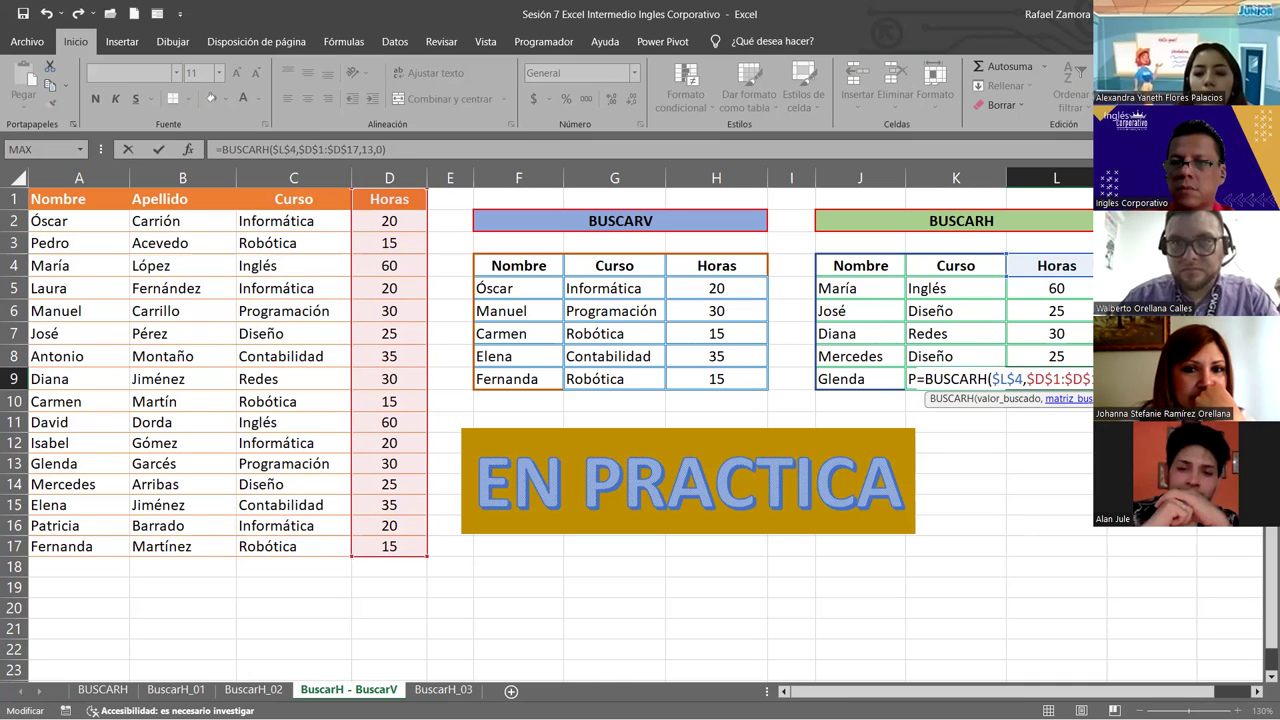
pyautogui.press('Return')
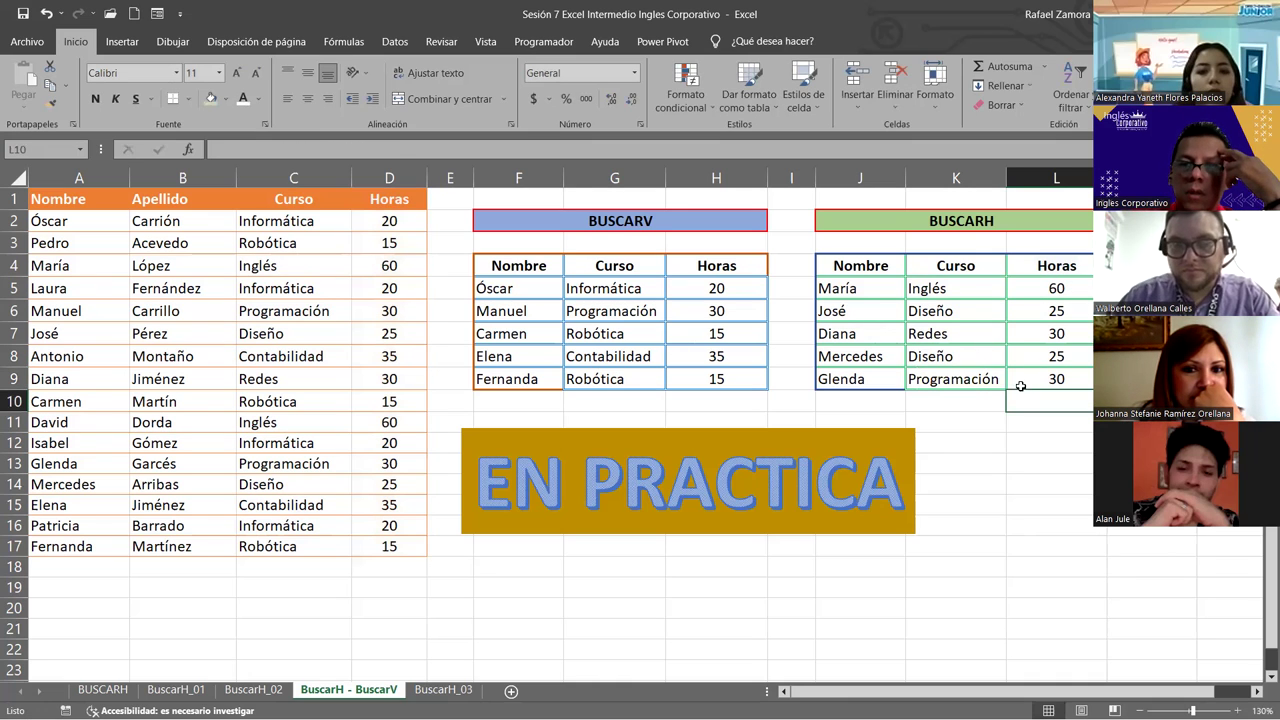
pyautogui.click(1032, 348)
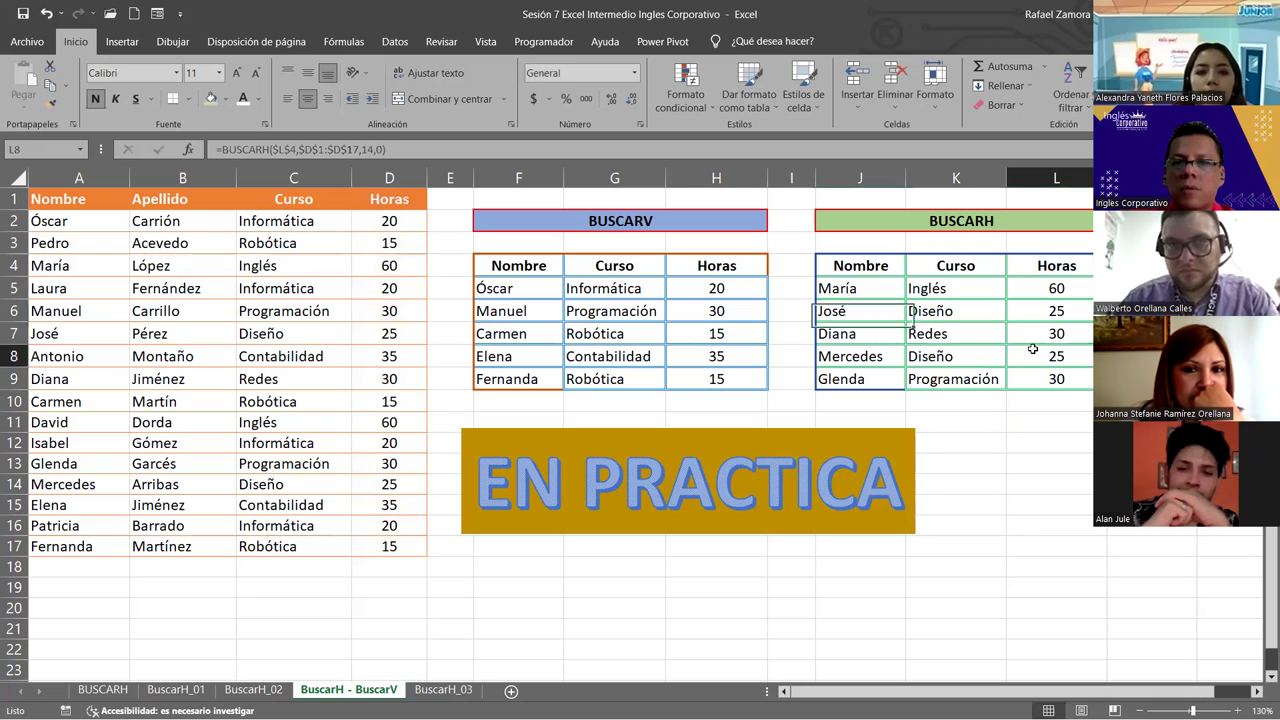
pyautogui.doubleClick(632, 287)
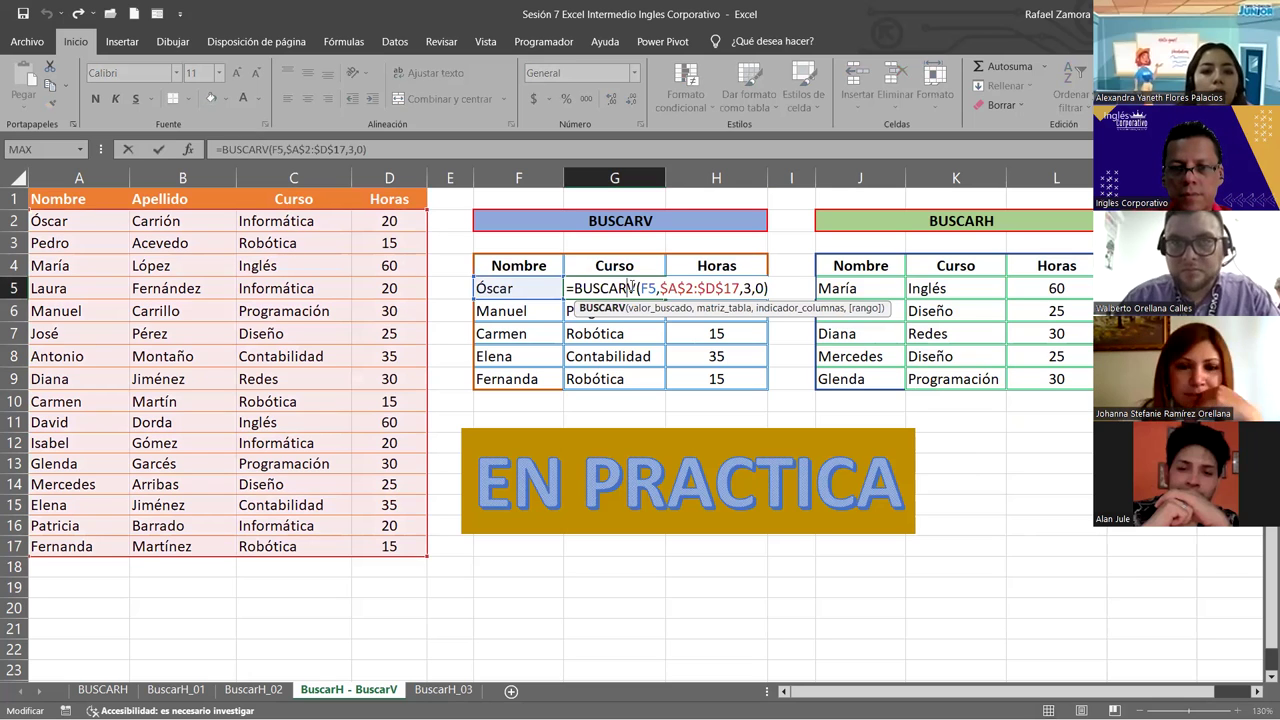
pyautogui.hotkey('ctrl', 'Return')
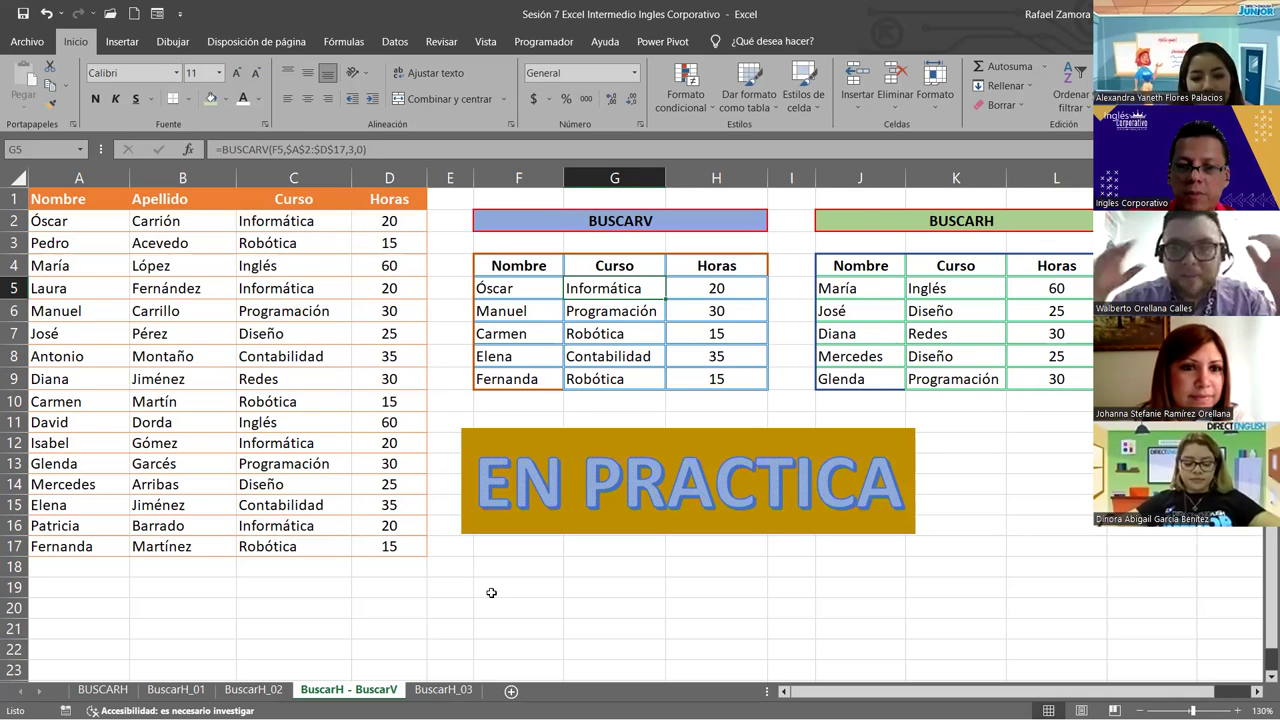
pyautogui.hotkey('ctrl', 'pagedown')
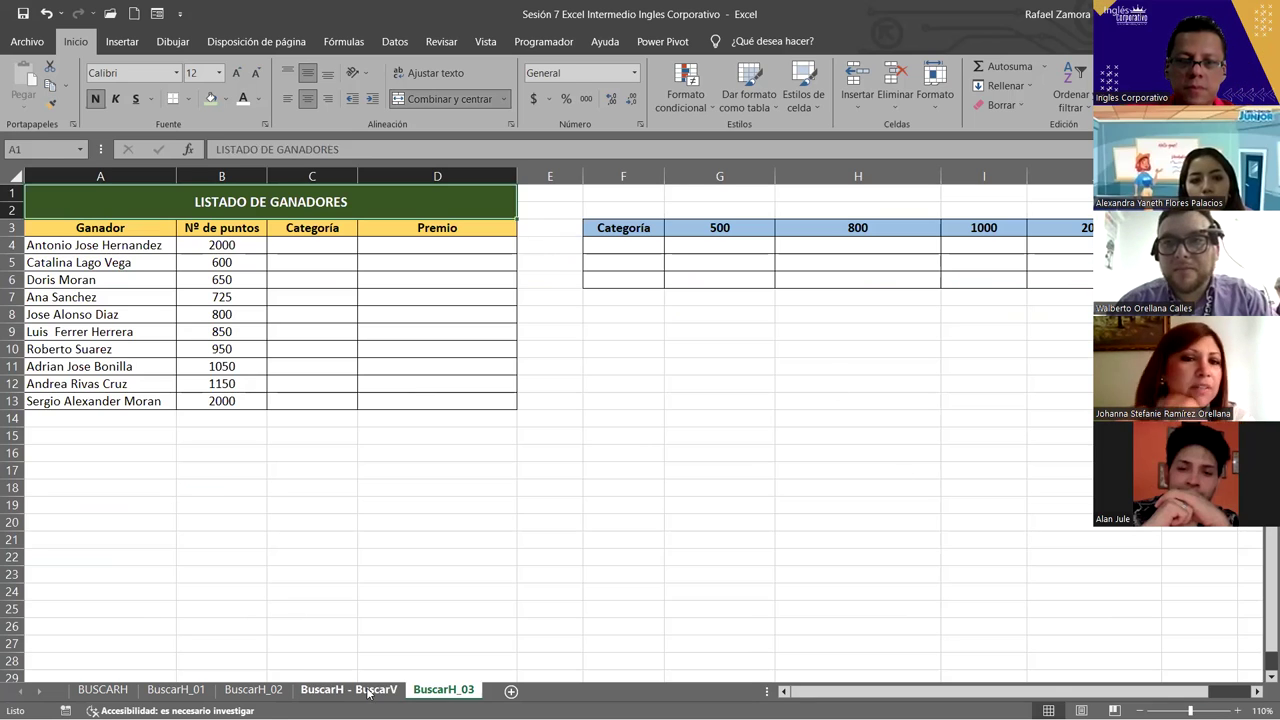
pyautogui.click(370, 691)
pyautogui.click(955, 567)
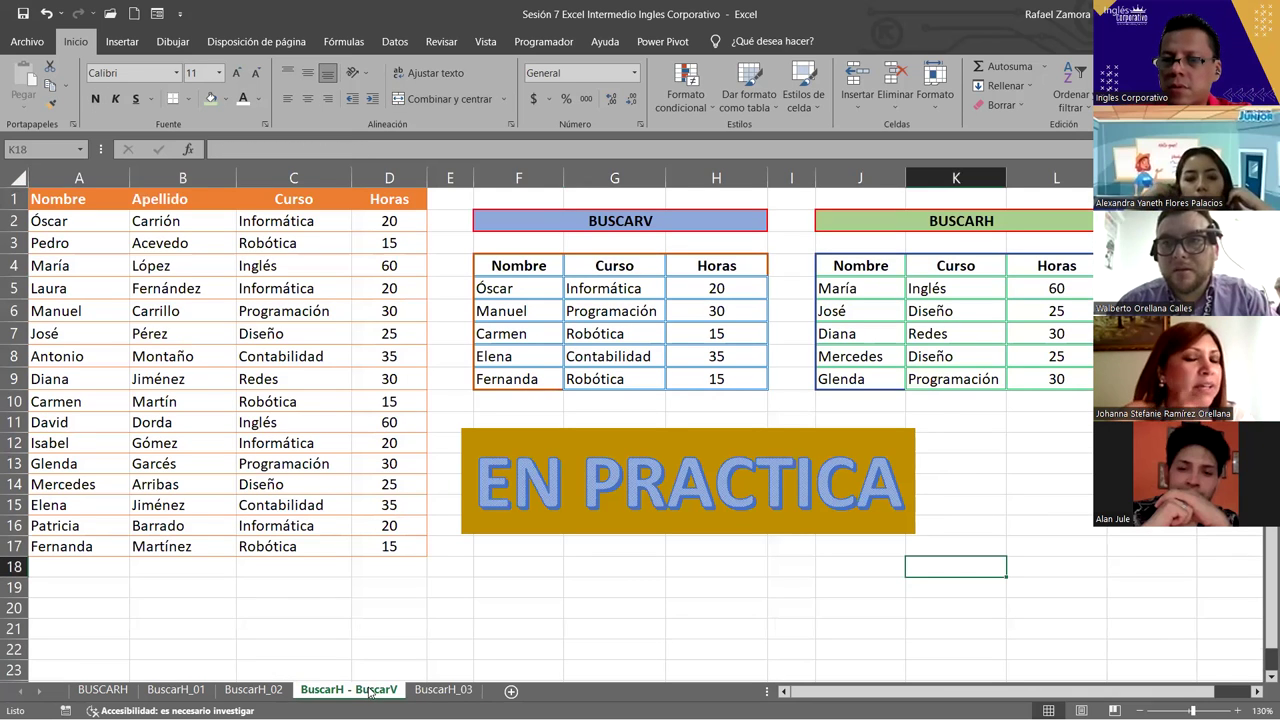
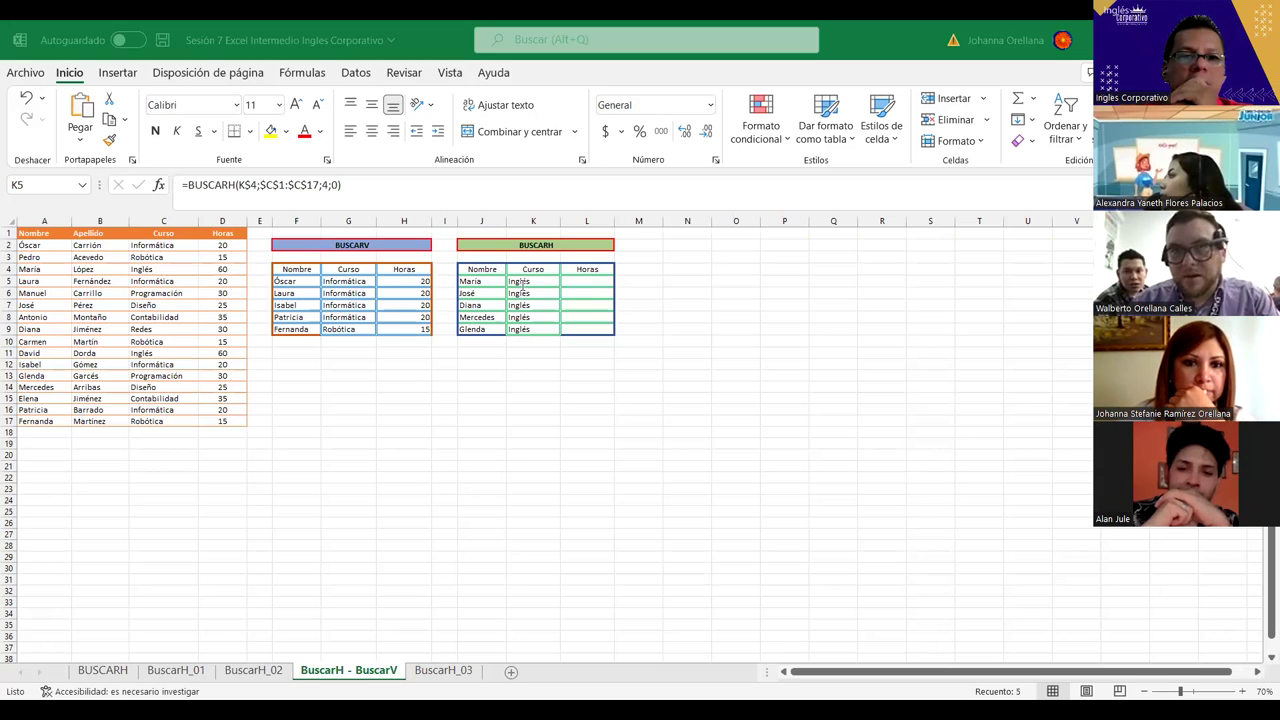
# Re-confirm María's Curso lookup in K5, then open José's BUSCARH formula in K6 for editing.
pyautogui.press('F2')
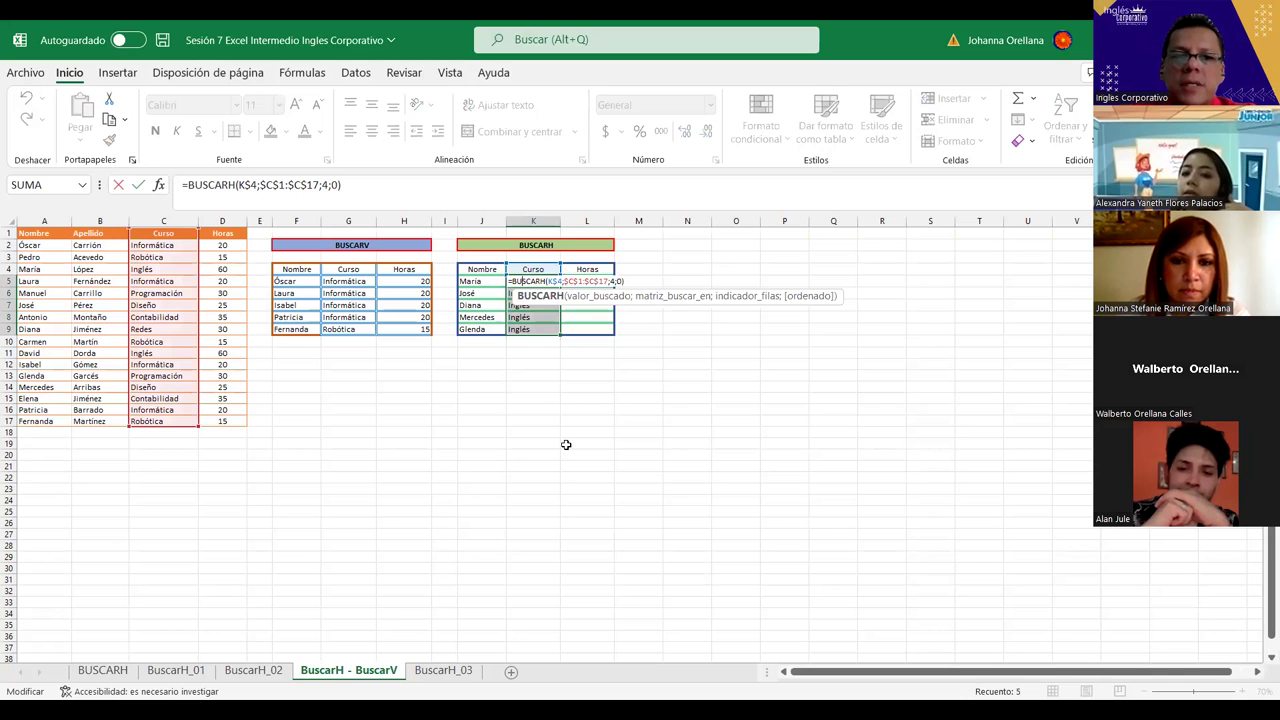
pyautogui.press('Return')
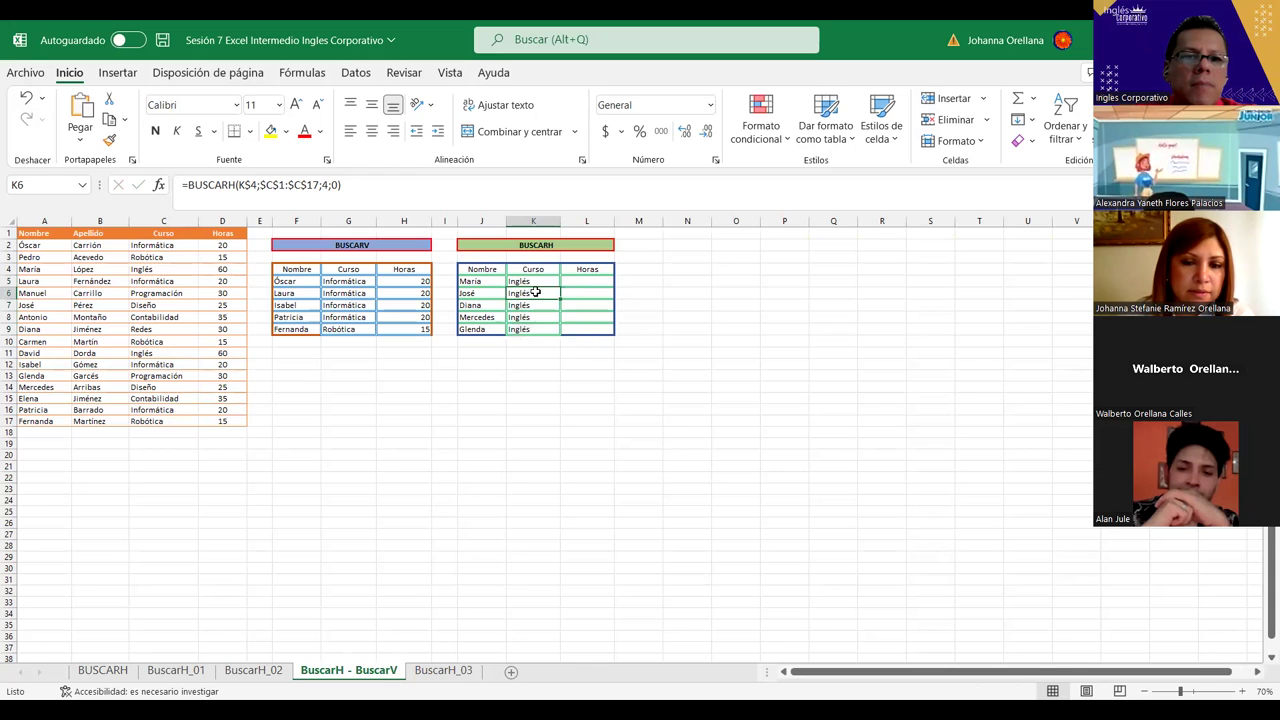
pyautogui.doubleClick(536, 292)
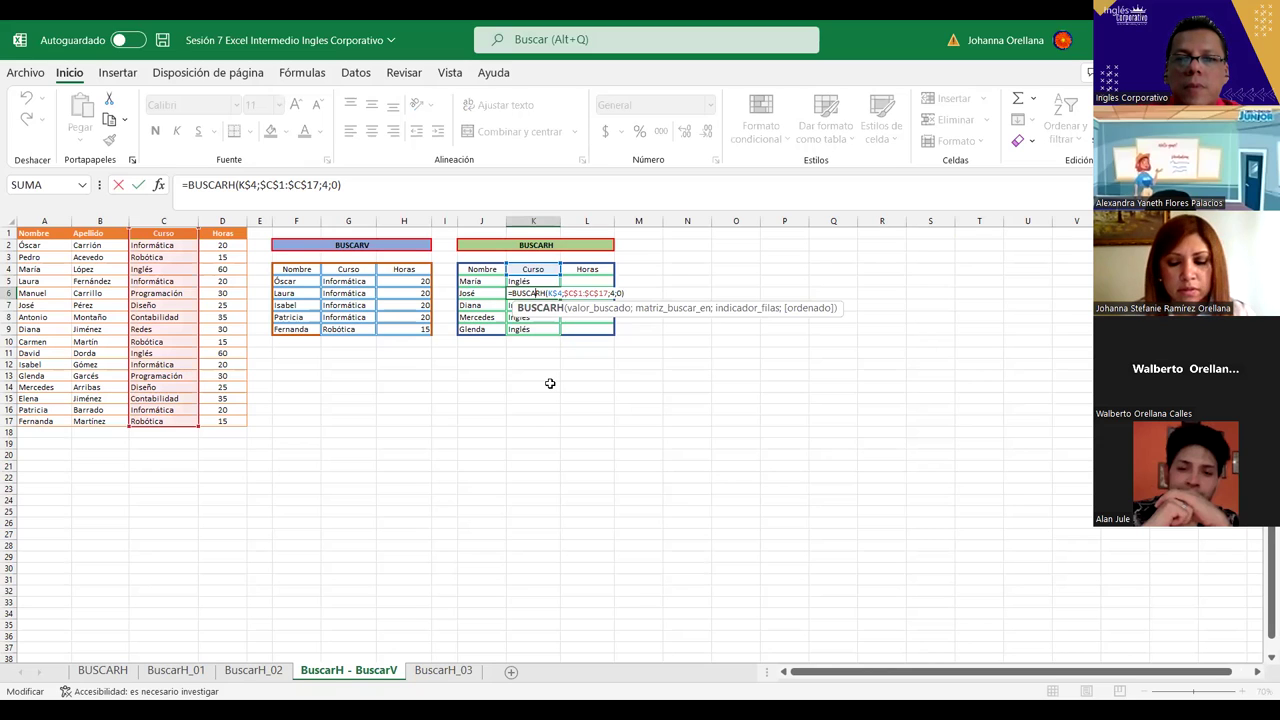
# Change K6's lookup reference from K$4 to K$7, which makes it return #N/D.
pyautogui.press('Right')
pyautogui.press('Right')
pyautogui.press('Right')
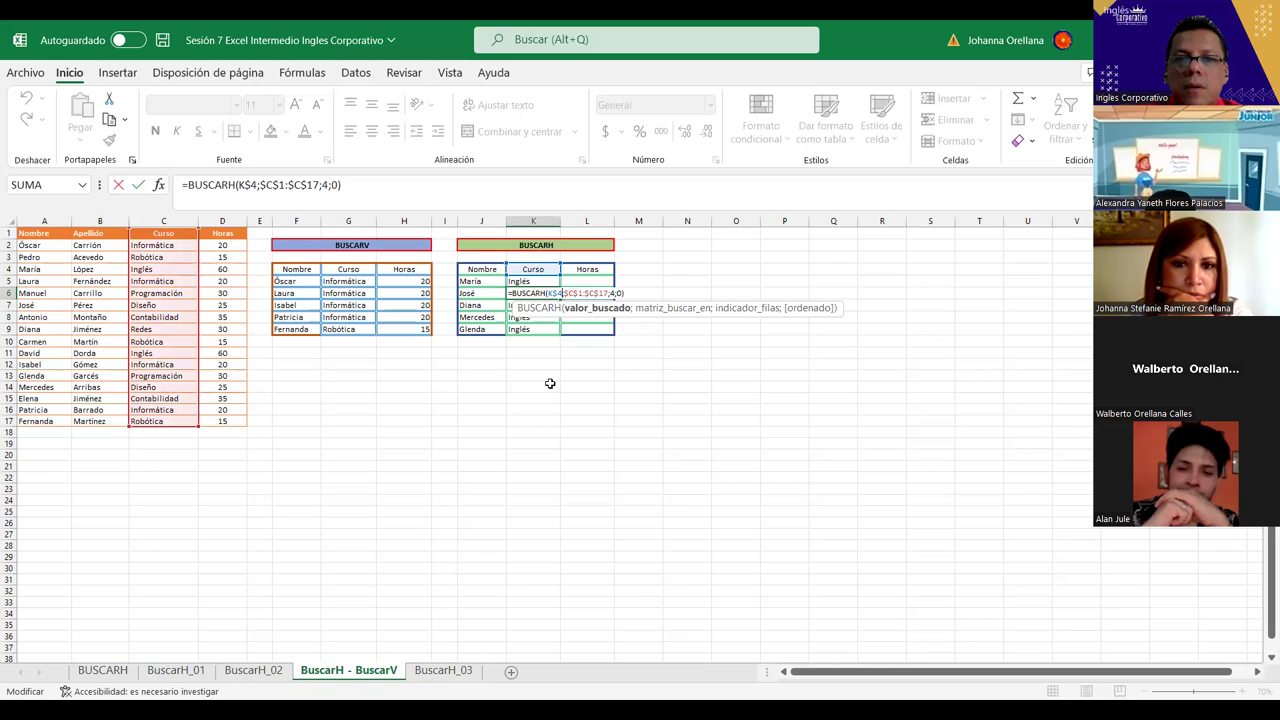
pyautogui.press('BackSpace')
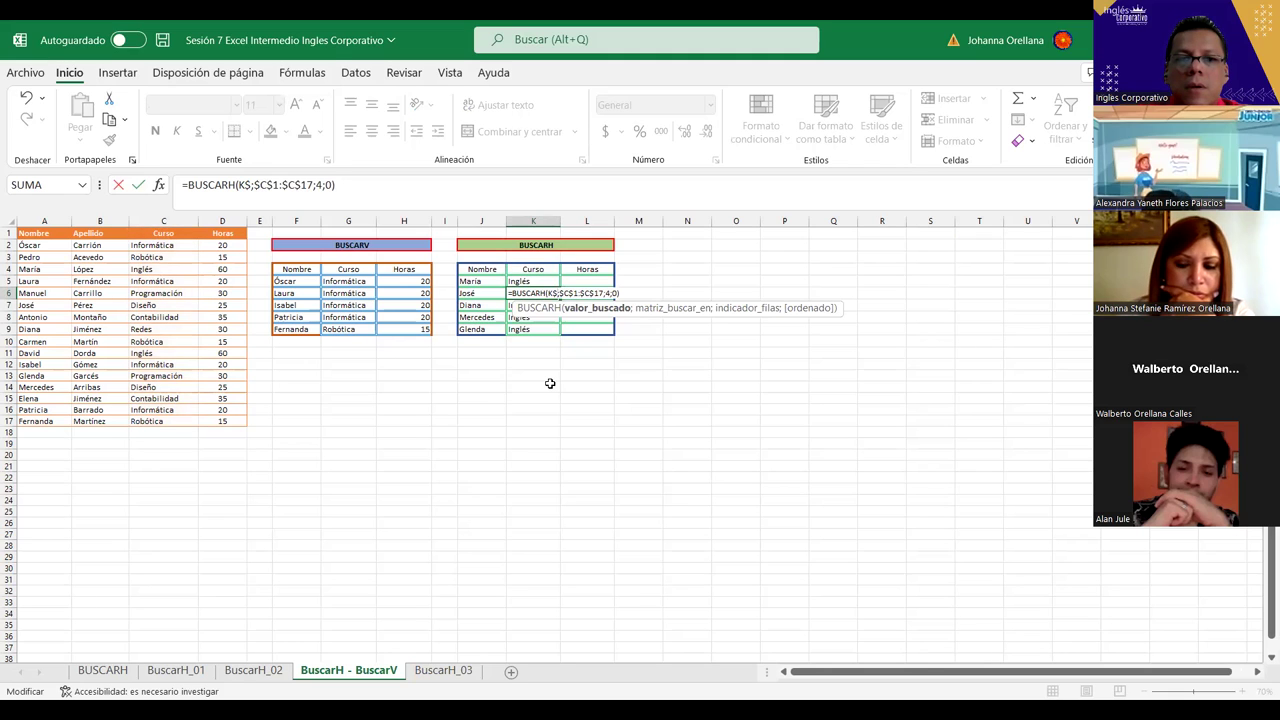
pyautogui.write('7')
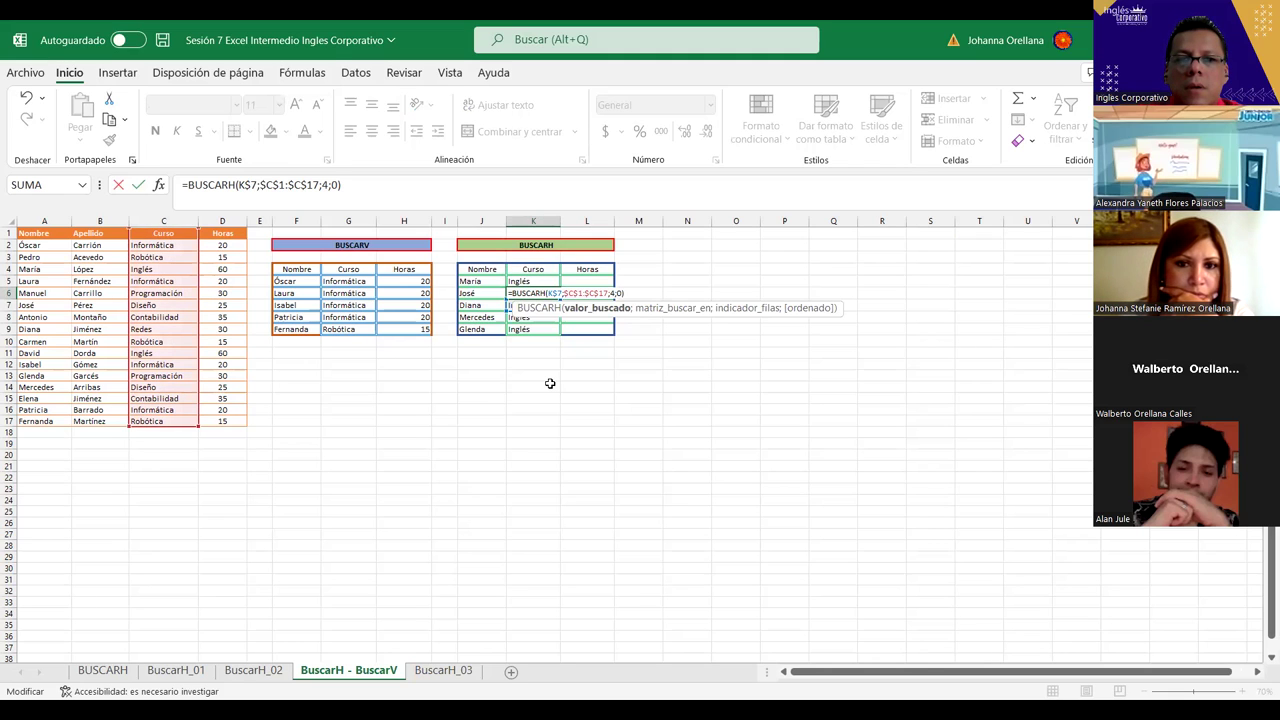
pyautogui.press('Return')
pyautogui.press('Up')
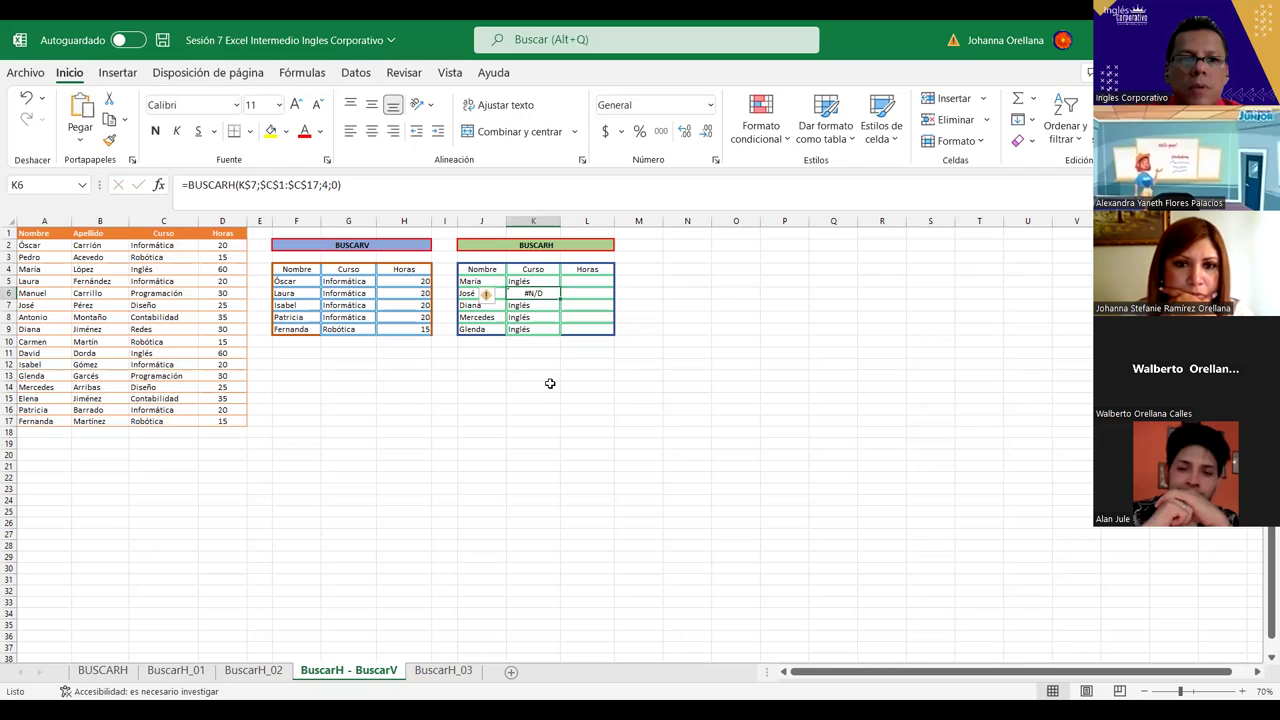
# Undo the K6 change and select its formula text in the formula bar for deletion.
pyautogui.doubleClick(549, 292)
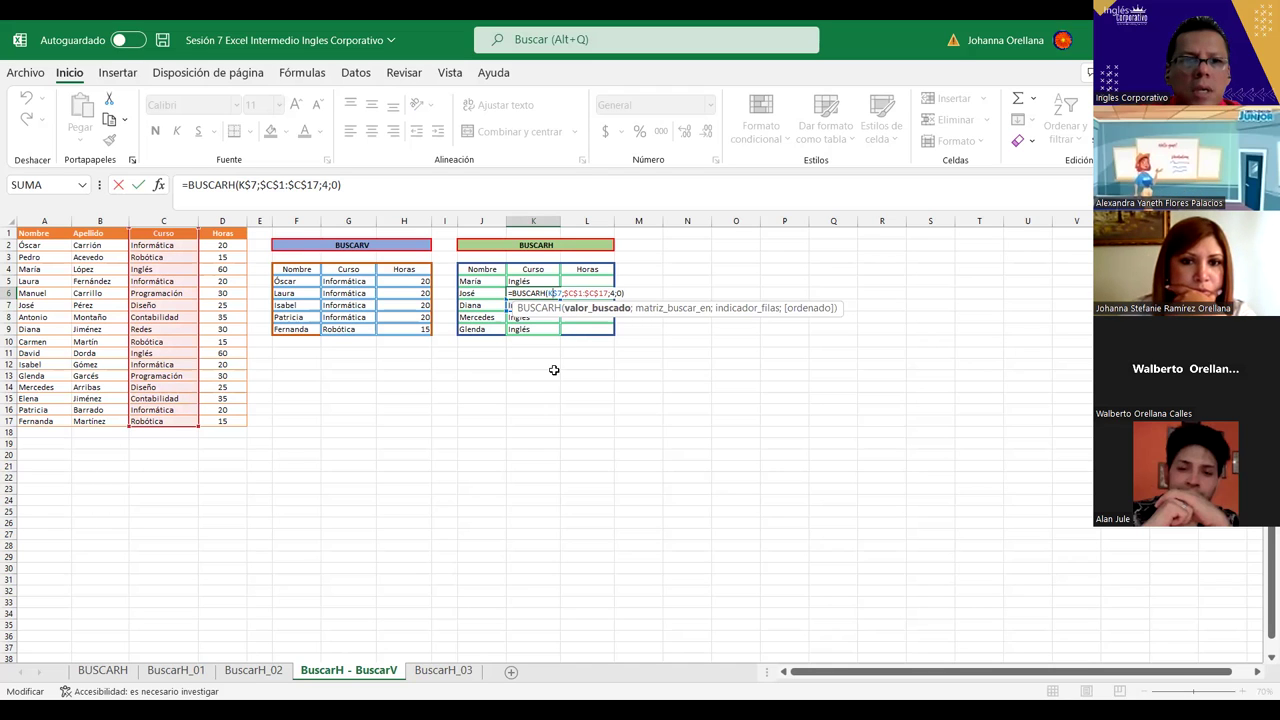
pyautogui.click(553, 372)
pyautogui.click(28, 99)
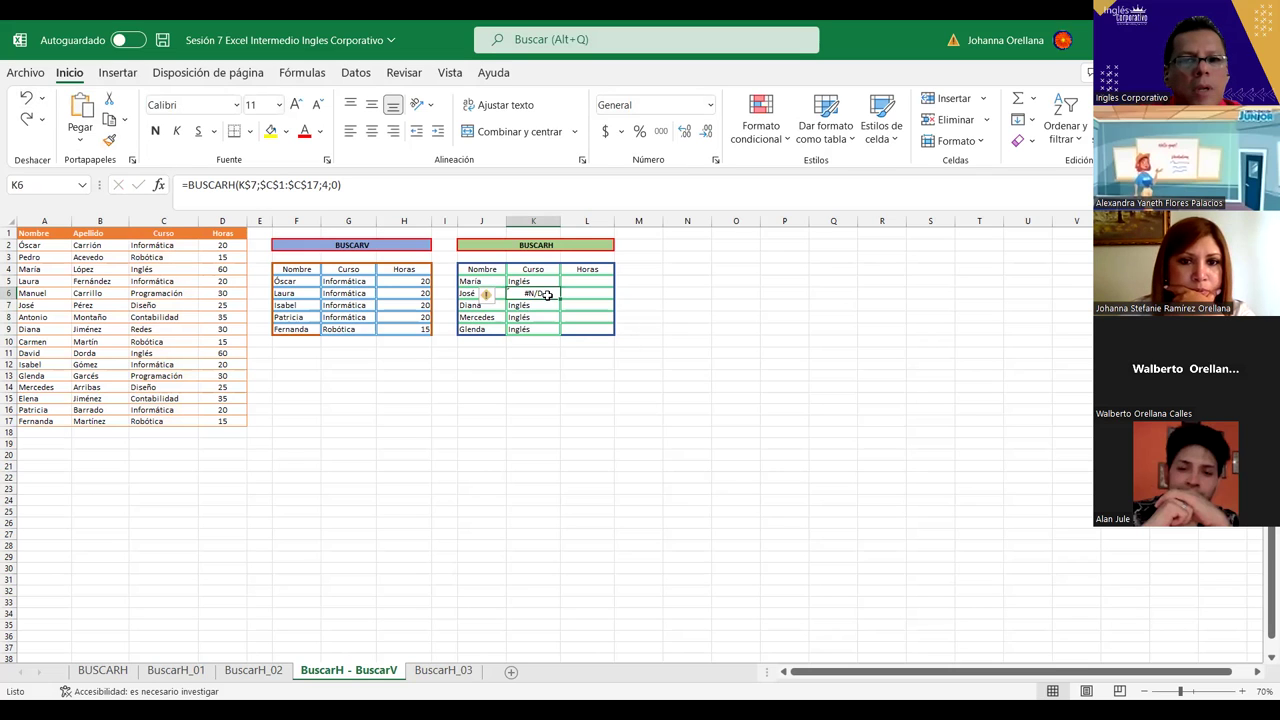
pyautogui.doubleClick(535, 293)
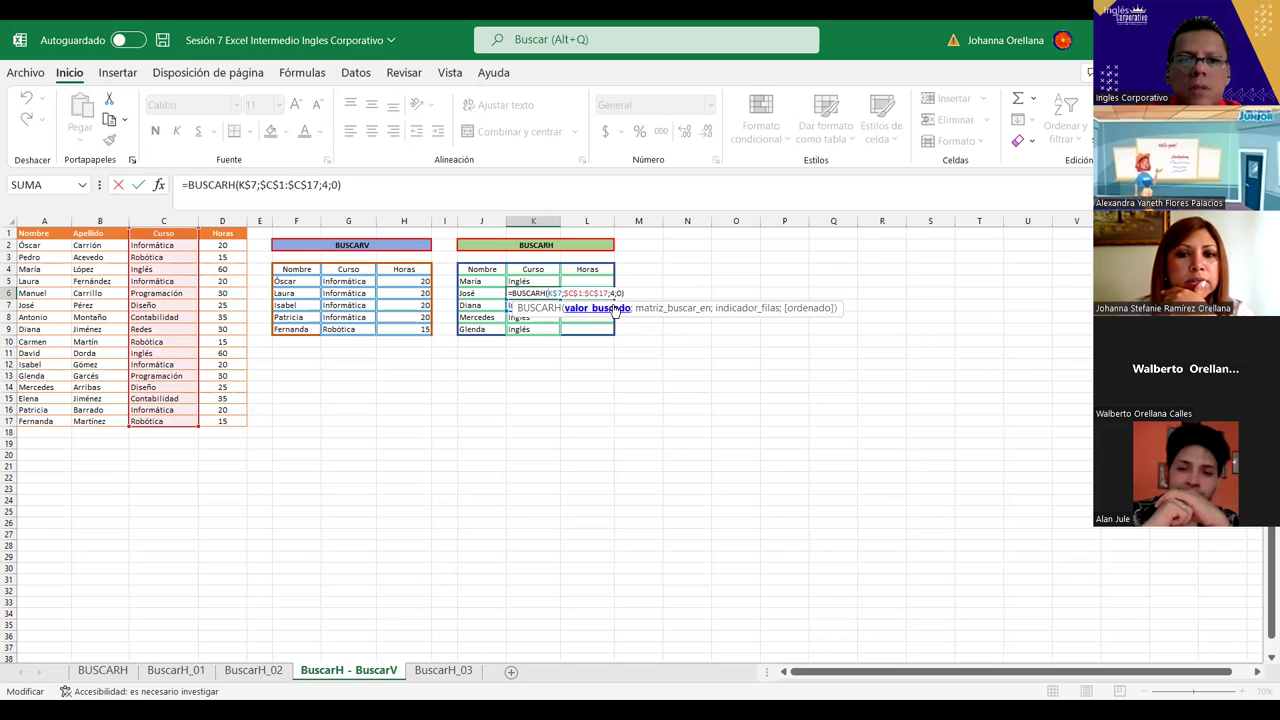
pyautogui.click(601, 361)
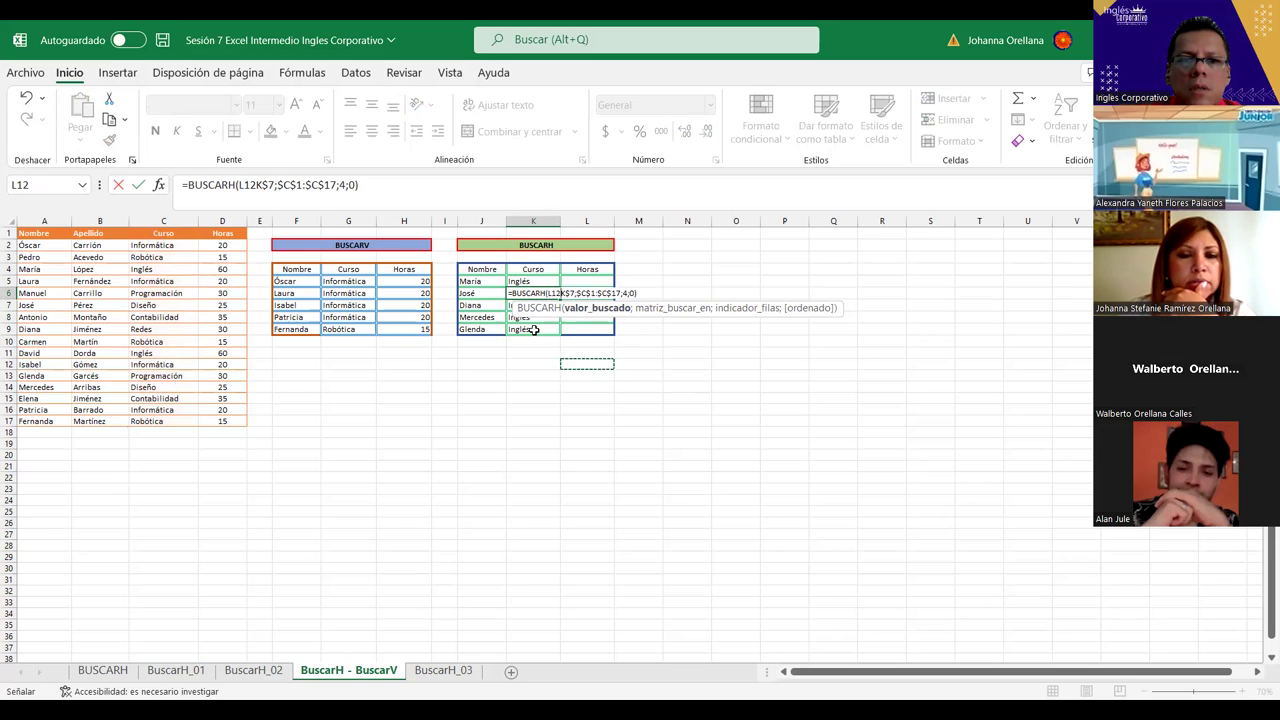
pyautogui.press('Escape')
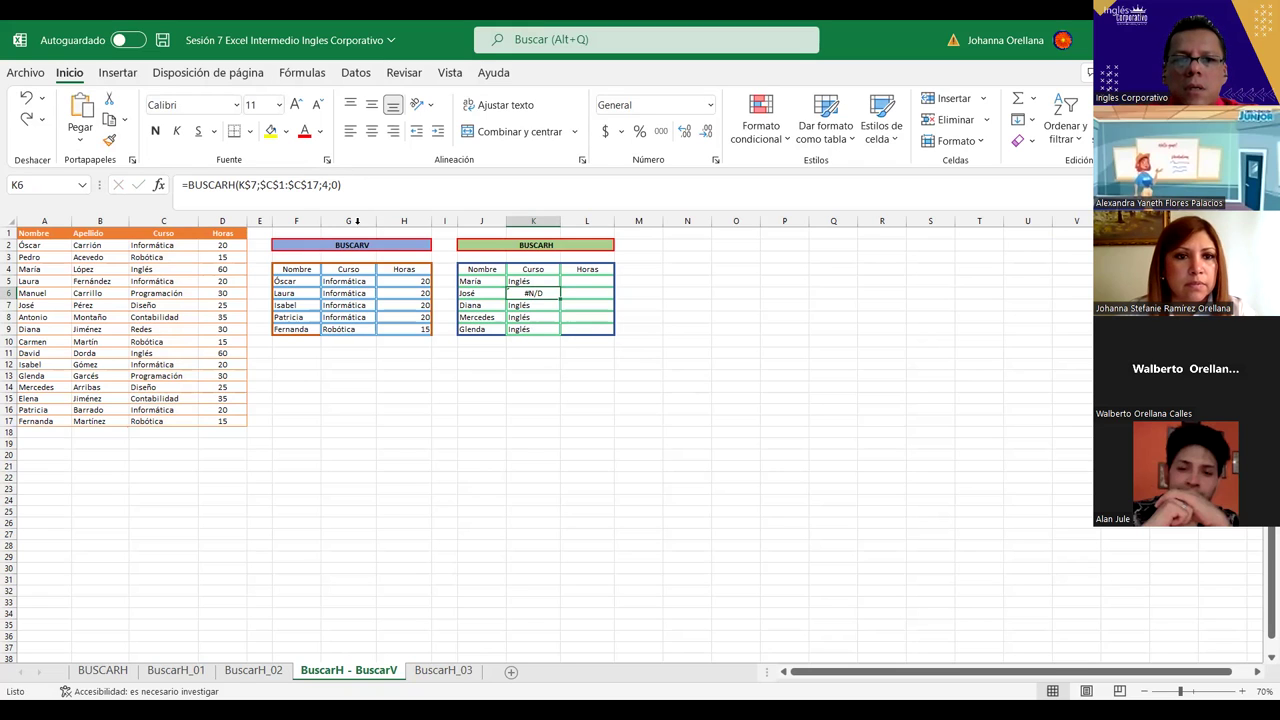
pyautogui.click(343, 185)
pyautogui.keyDown('shift'); pyautogui.click(186, 188); pyautogui.keyUp('shift')
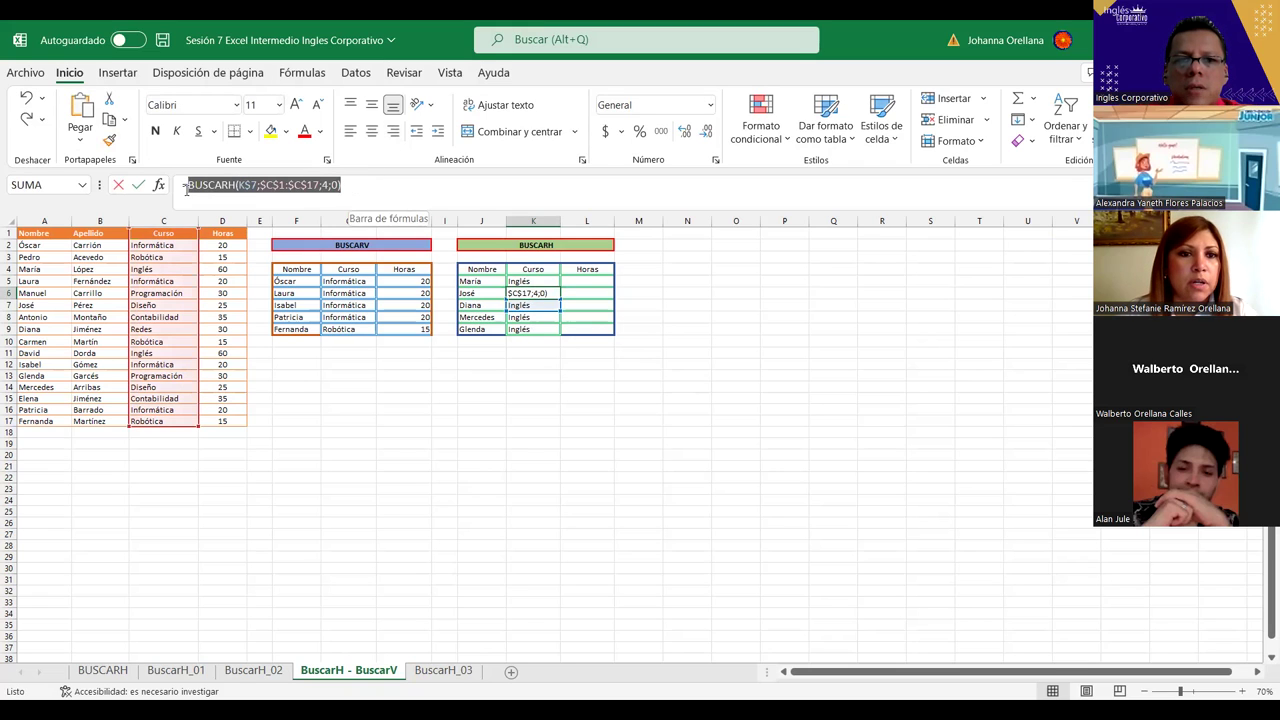
# Empty K6 and start a new BUSCARH formula with lookup value K4 and range C1:C17.
pyautogui.press('BackSpace')
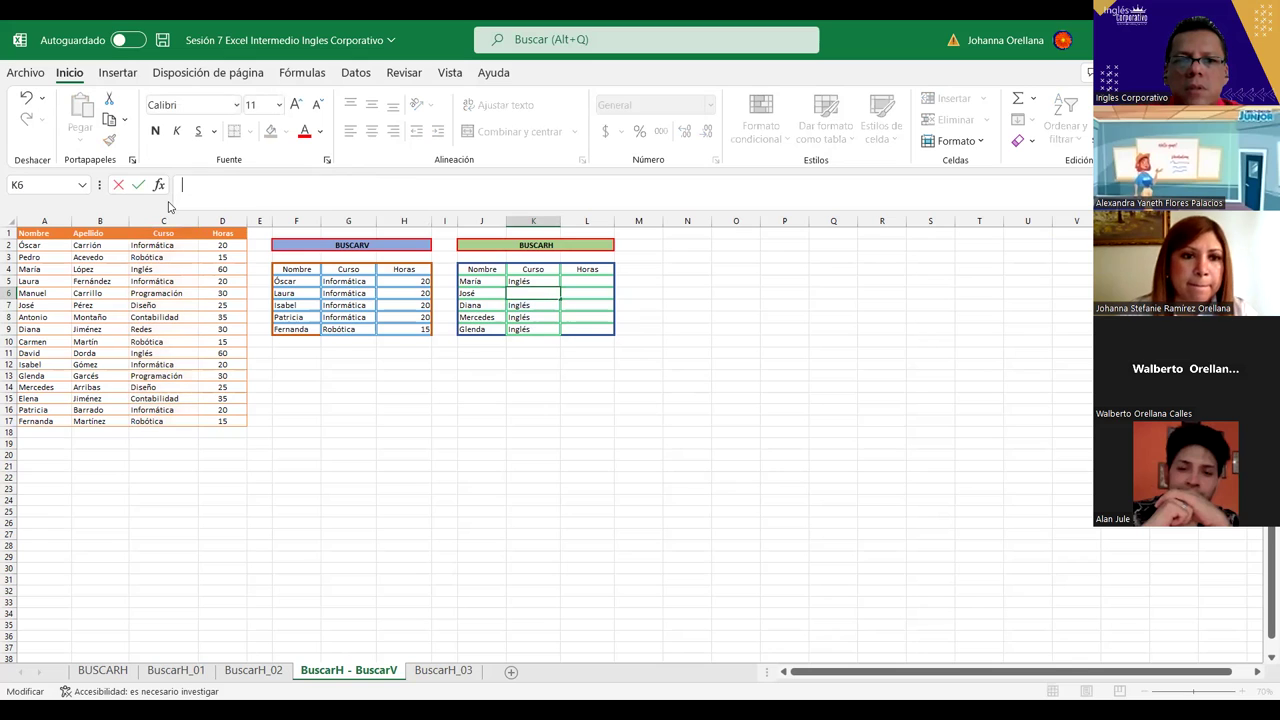
pyautogui.click(586, 365)
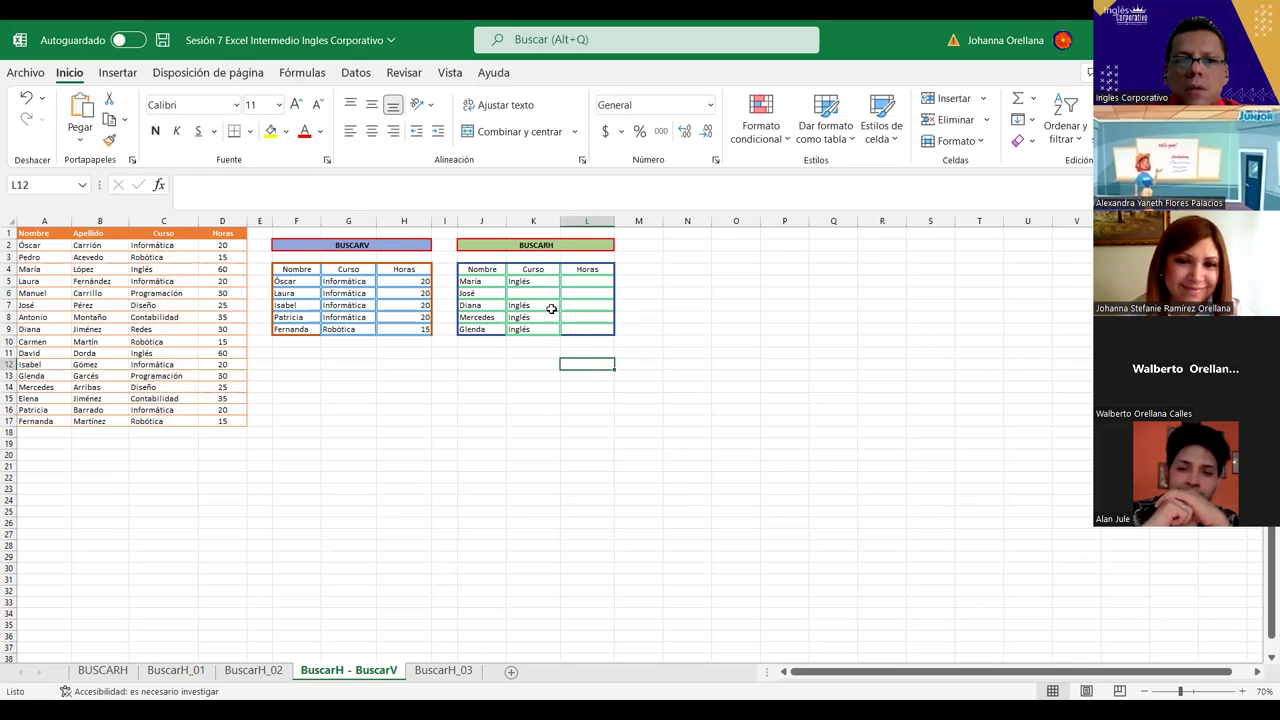
pyautogui.click(547, 291)
pyautogui.write('=')
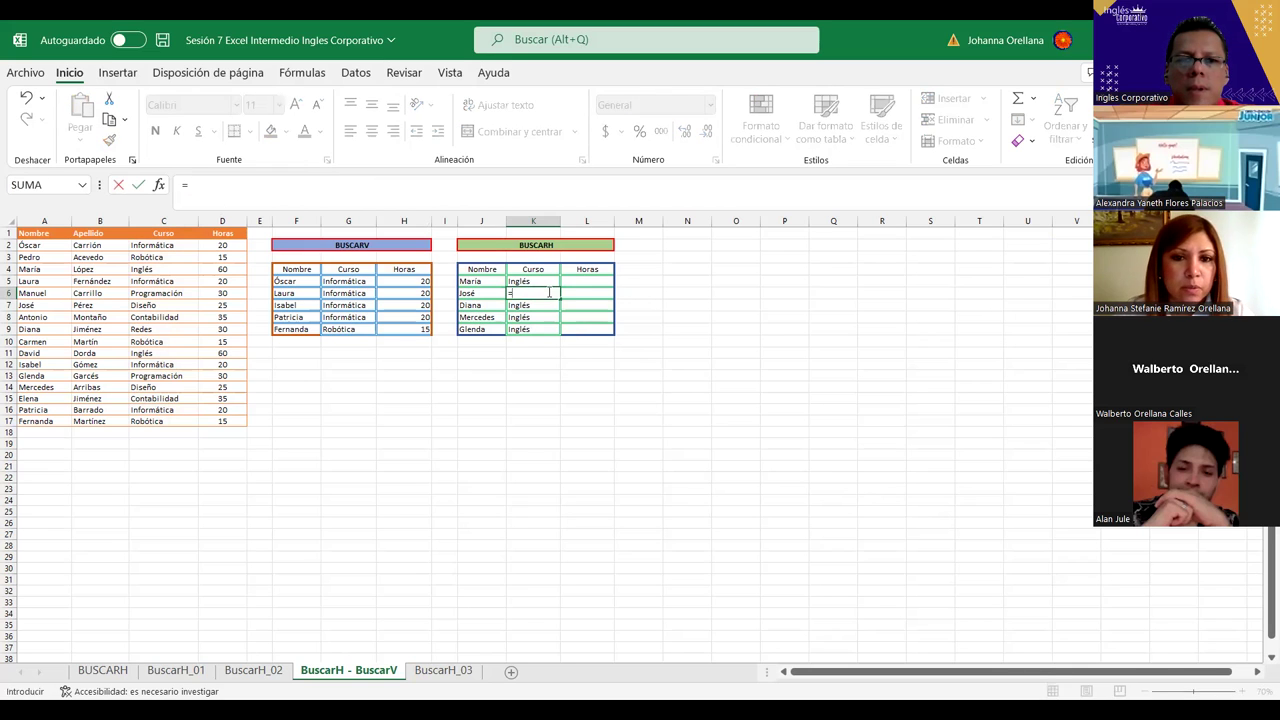
pyautogui.write('bu')
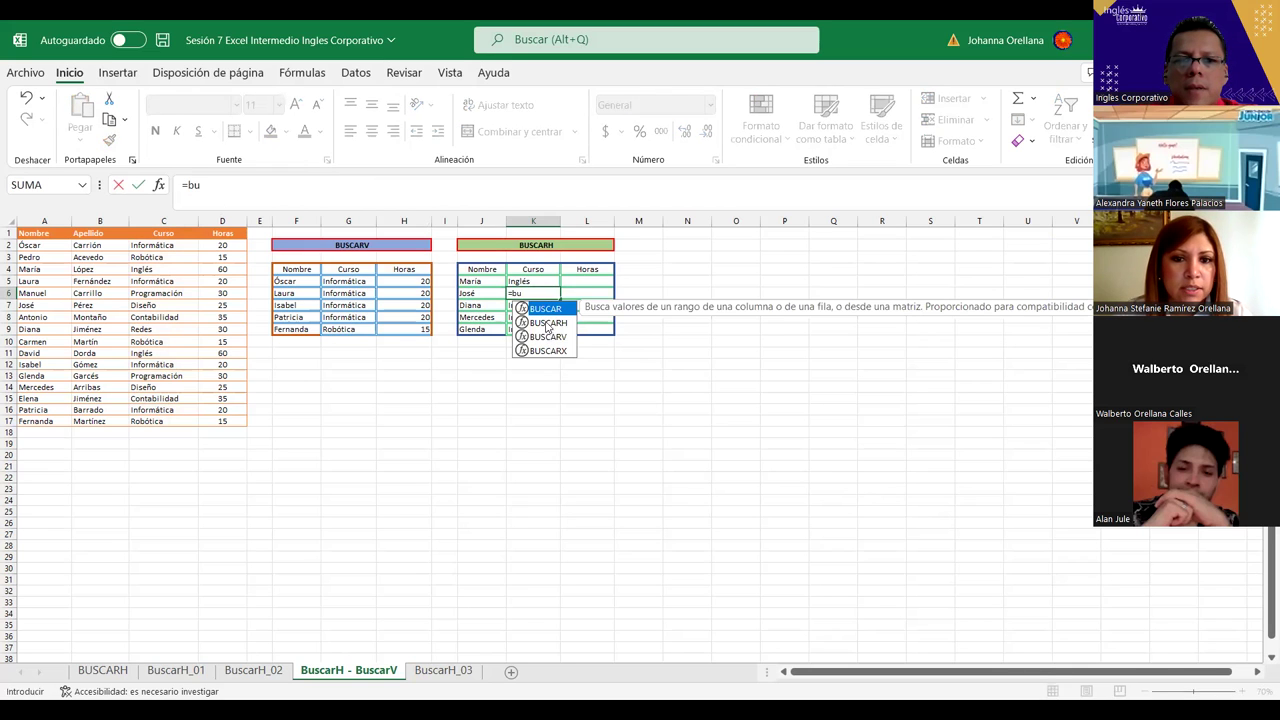
pyautogui.doubleClick(546, 322)
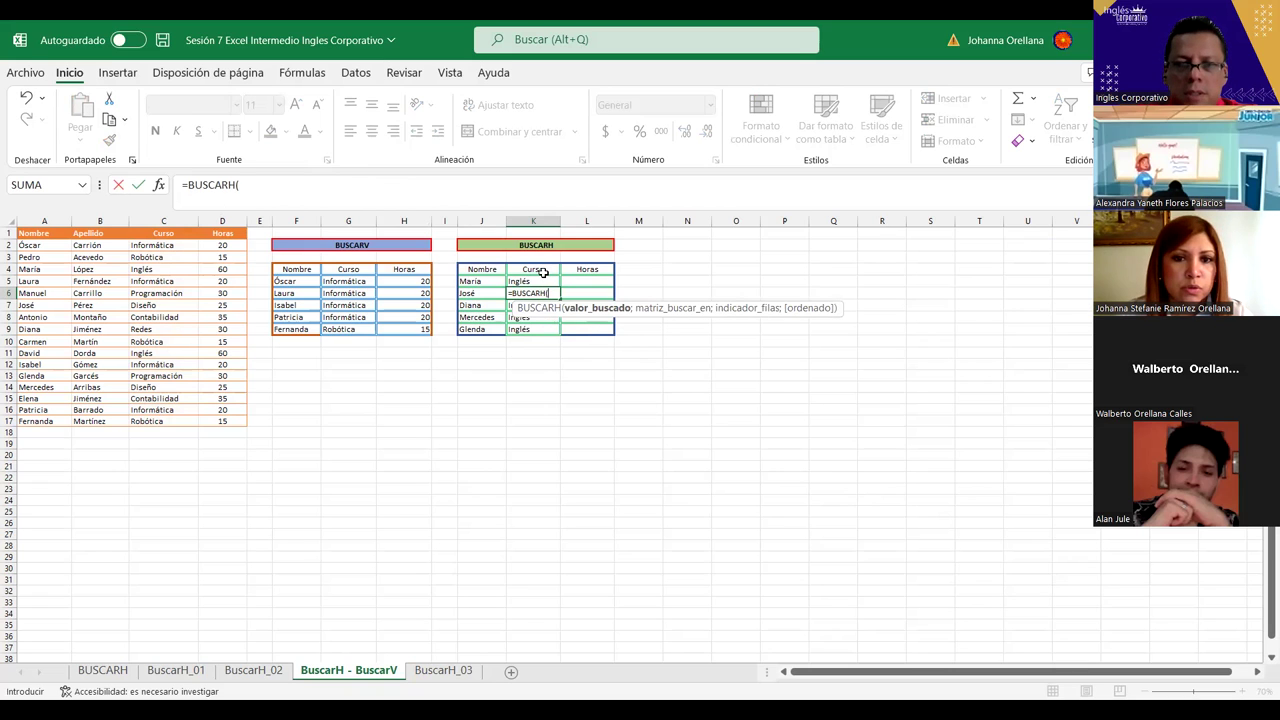
pyautogui.click(544, 276)
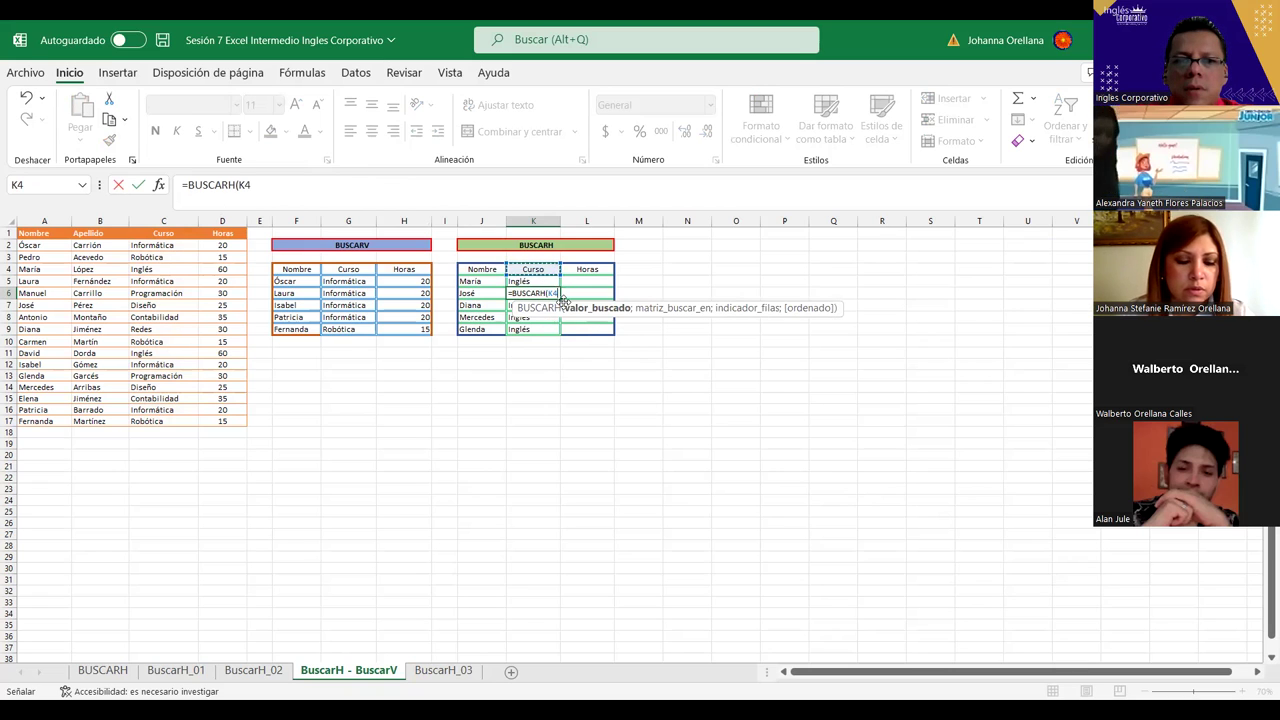
pyautogui.write(';')
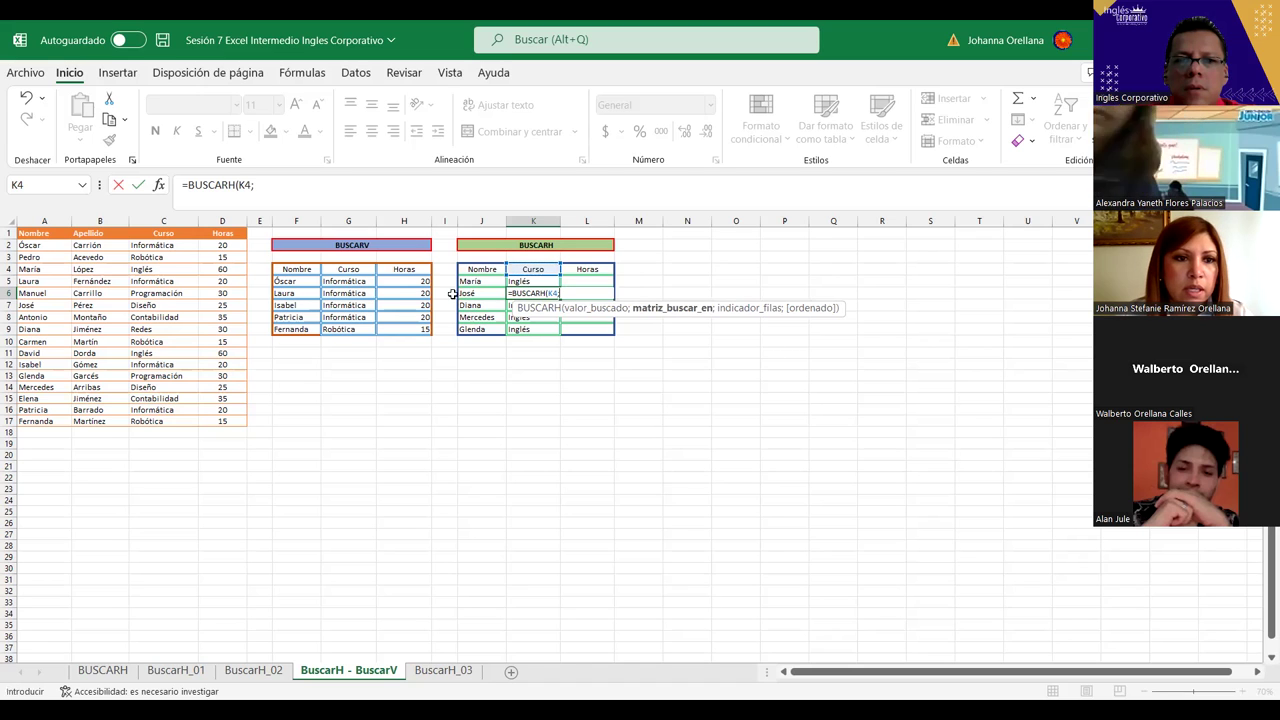
pyautogui.click(140, 234)
pyautogui.moveTo(140, 253); pyautogui.dragTo(143, 421)
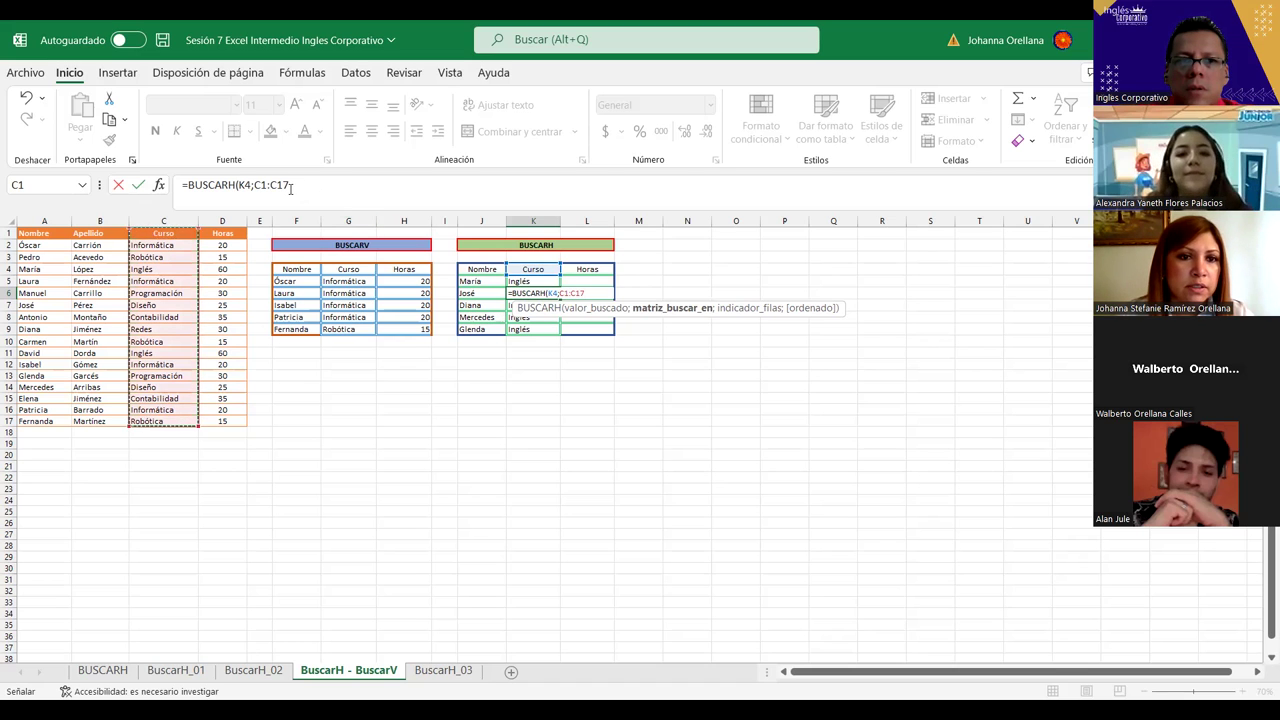
# Make K4 and C1:C17 absolute, then finish with row index 7 and exact match 0, showing Diseño.
pyautogui.moveTo(289, 185); pyautogui.dragTo(254, 185)
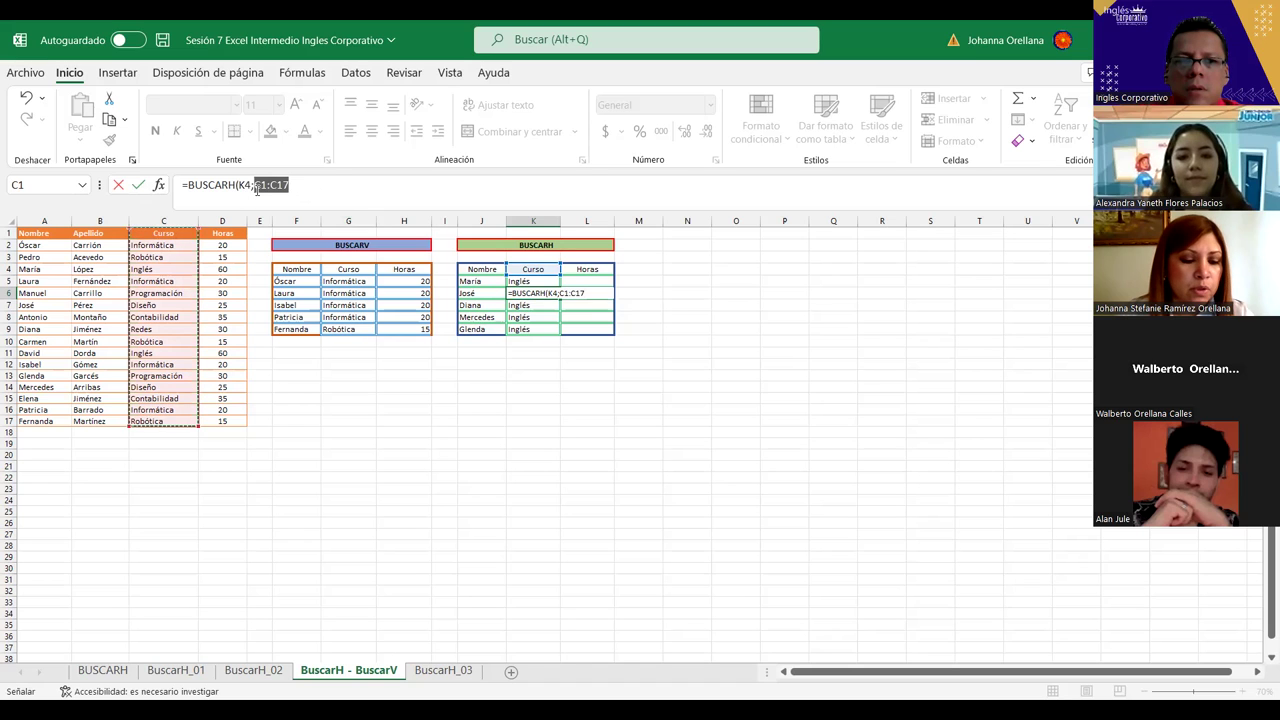
pyautogui.press('F4')
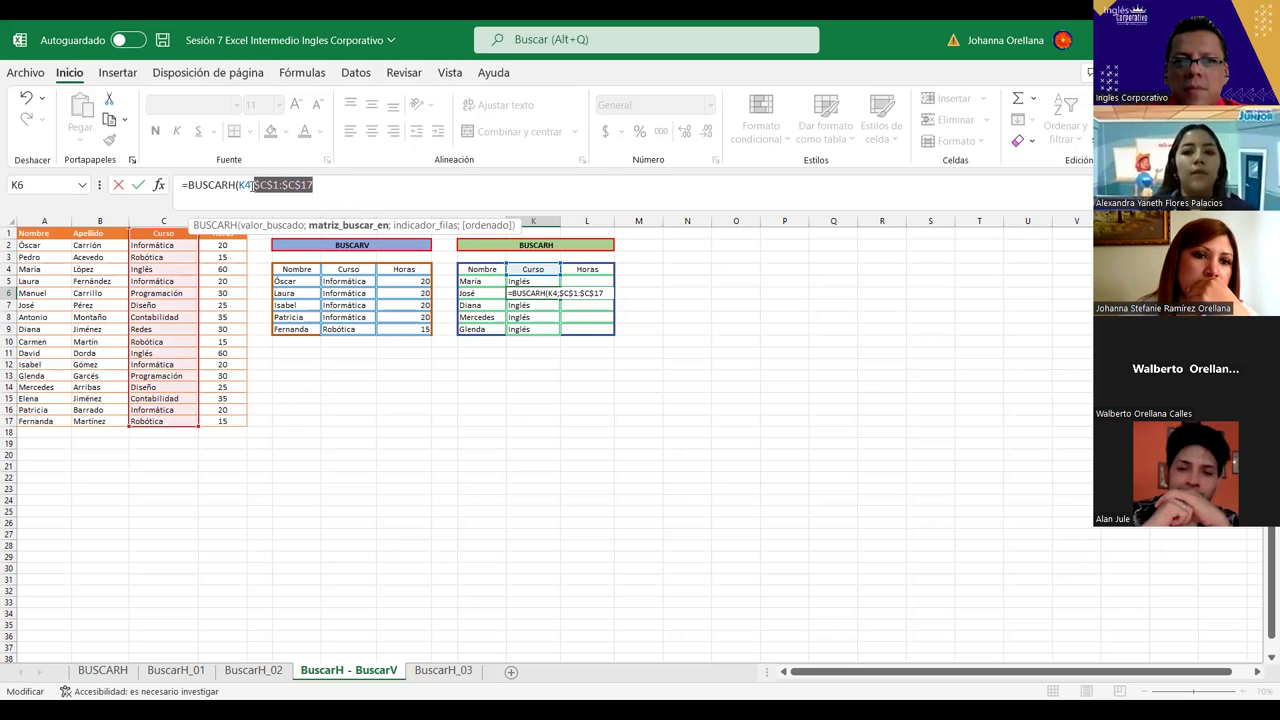
pyautogui.moveTo(250, 187); pyautogui.dragTo(237, 188)
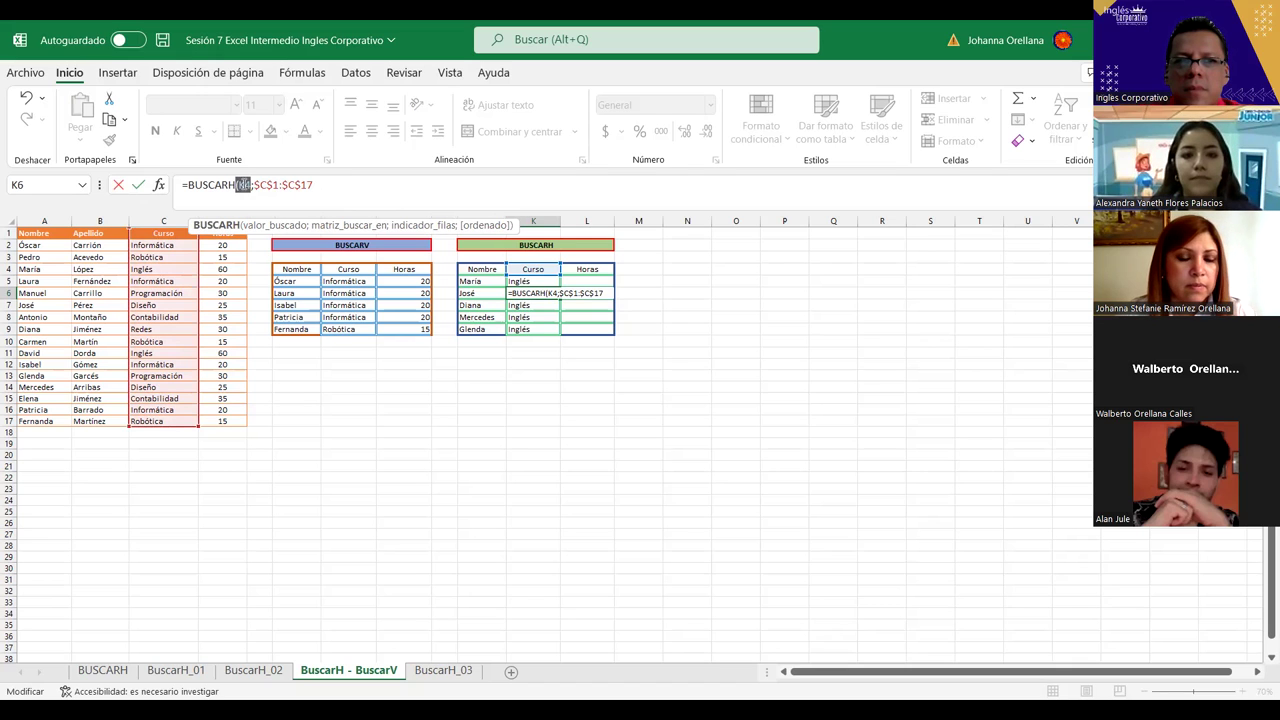
pyautogui.click(242, 186)
pyautogui.doubleClick(248, 185)
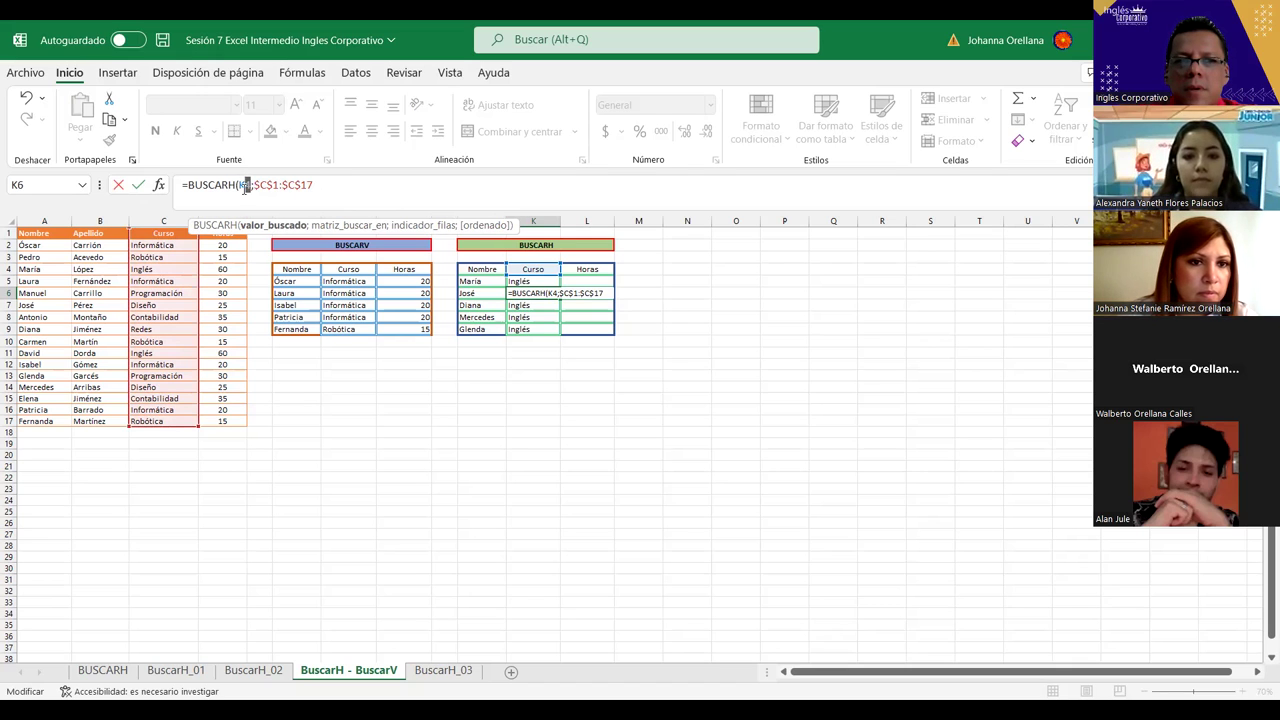
pyautogui.press('F4')
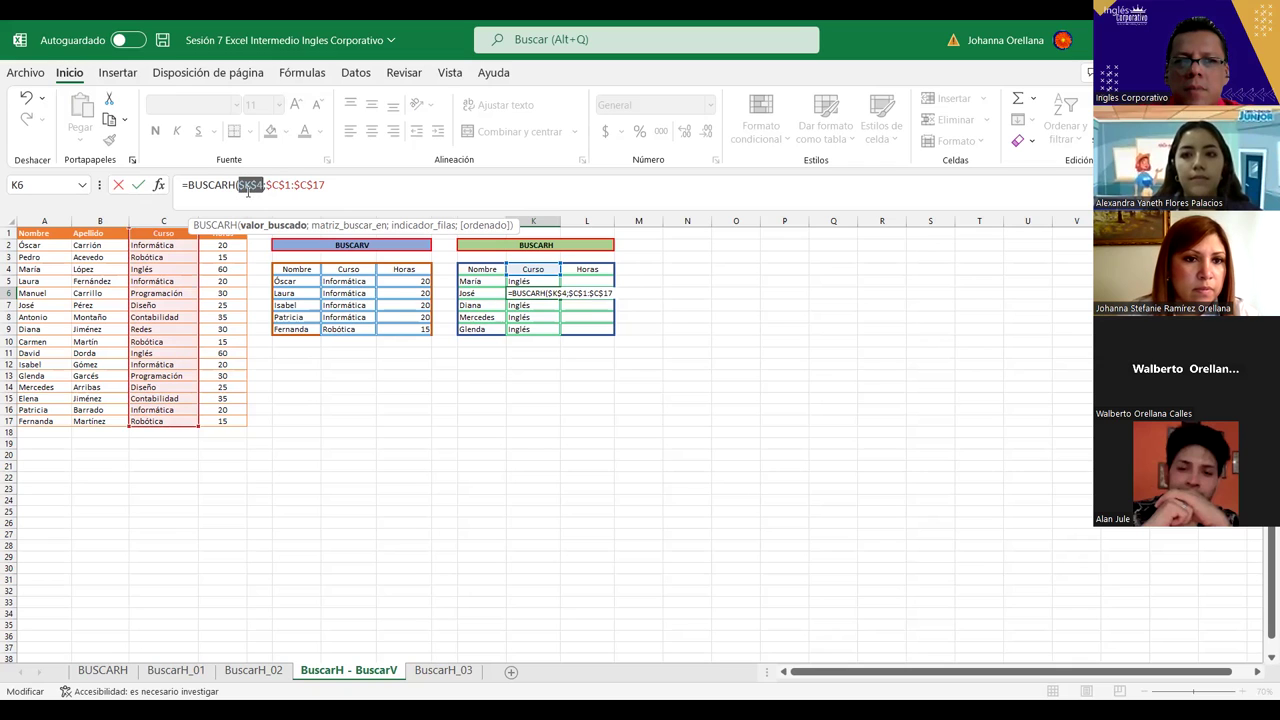
pyautogui.click(333, 184)
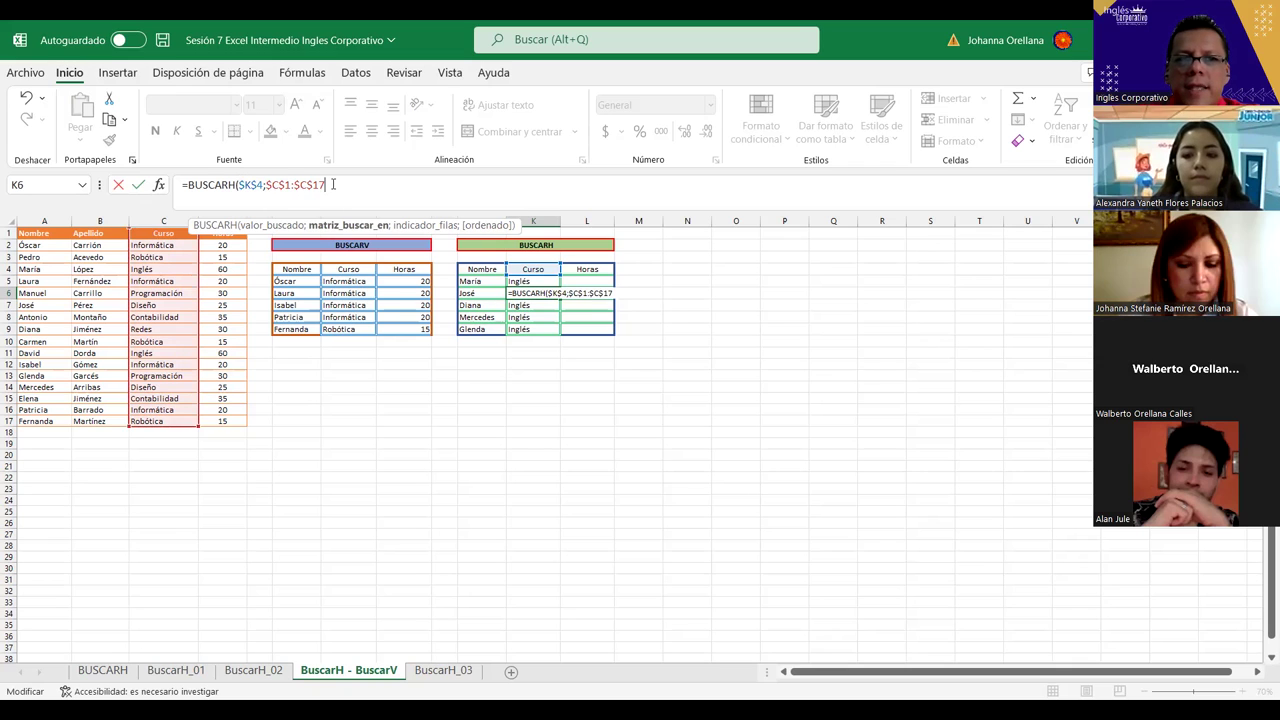
pyautogui.write(';')
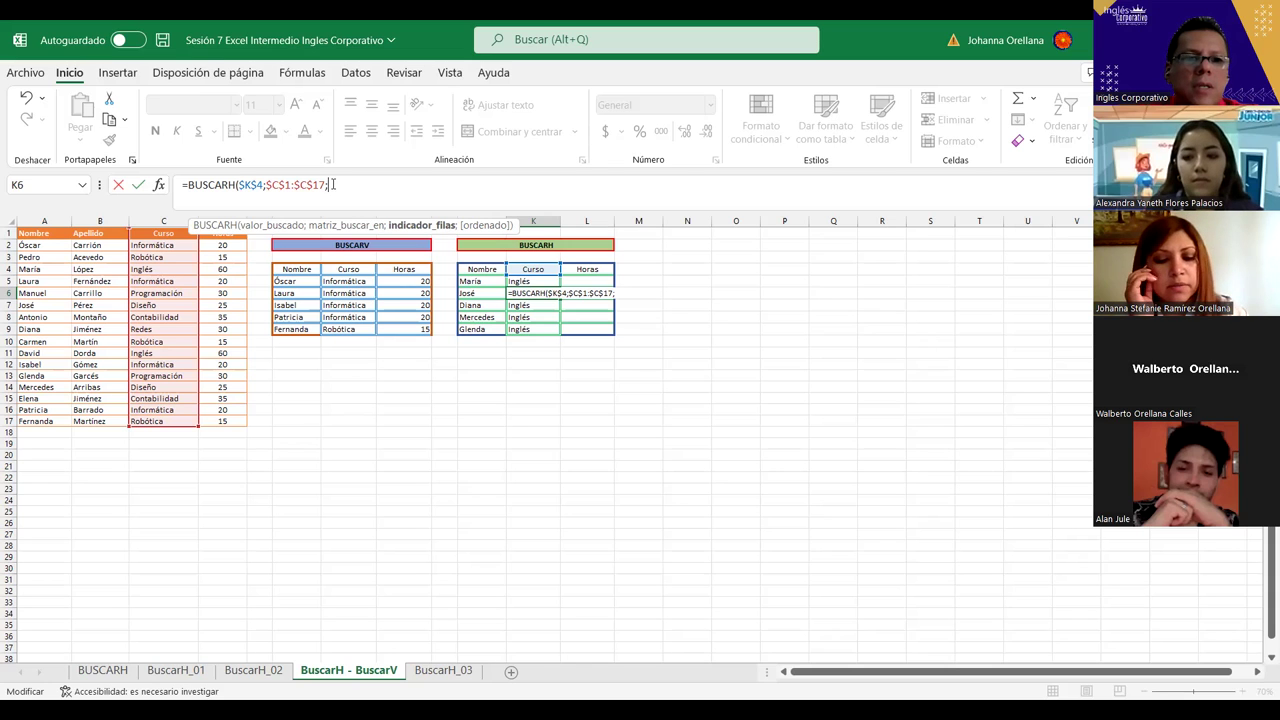
pyautogui.write('7')
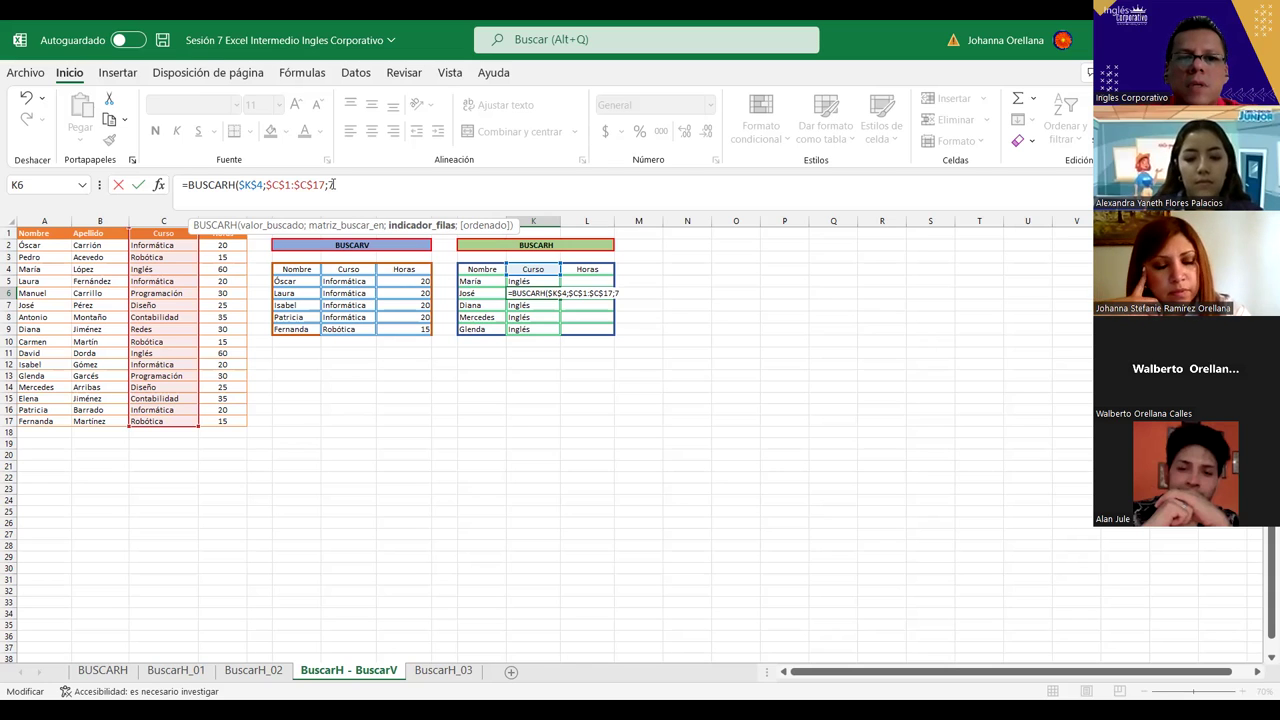
pyautogui.write(';0')
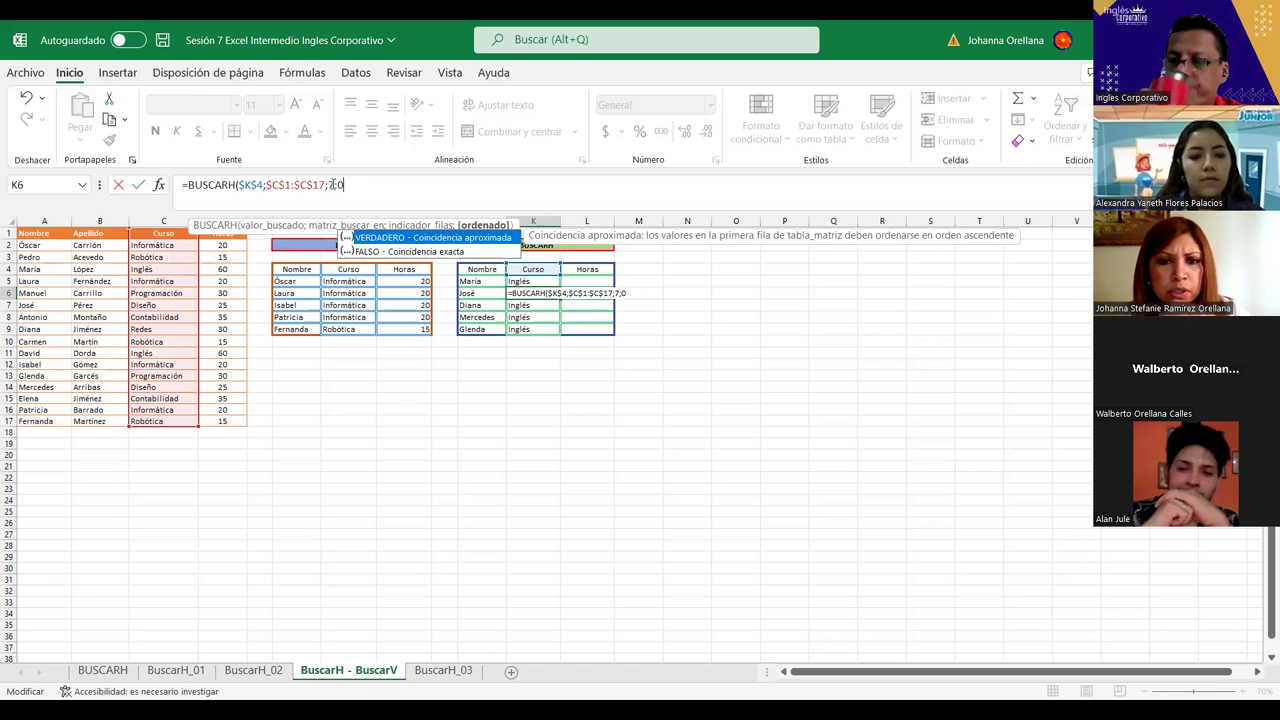
pyautogui.write(')')
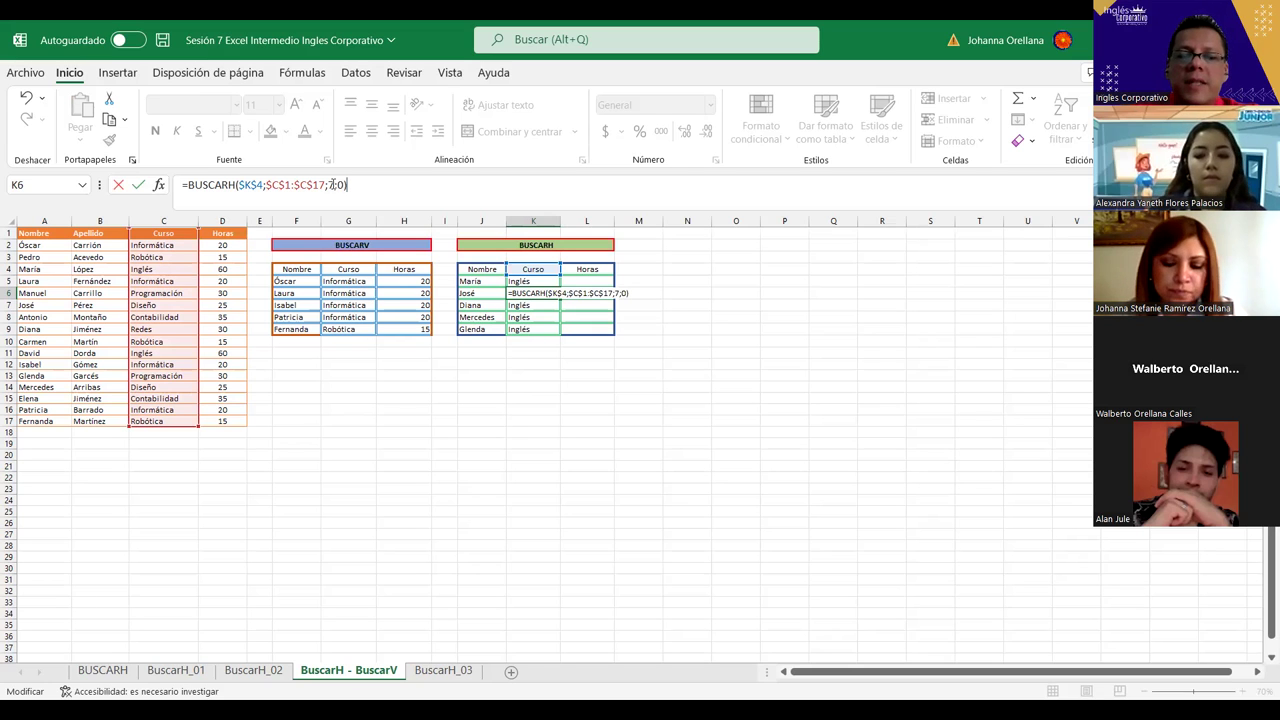
pyautogui.press('Return')
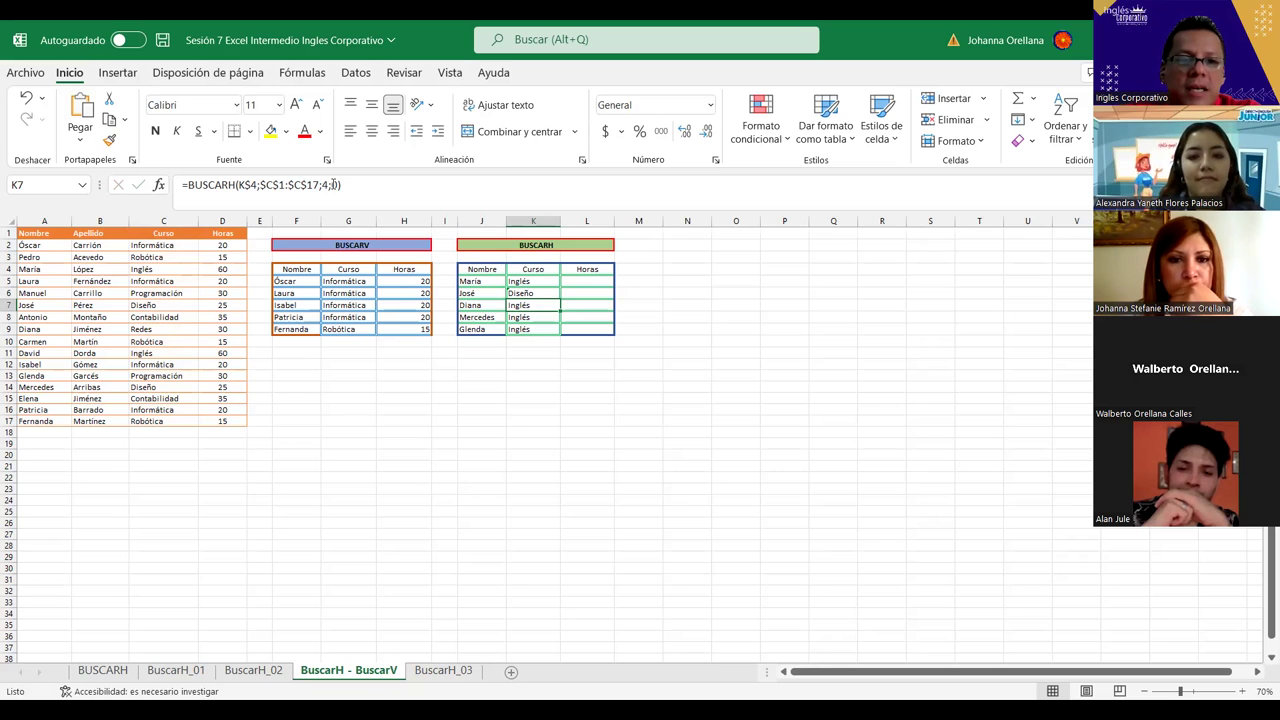
# Ignore the inconsistent-formula warning on José's Curso cell K6.
pyautogui.click(533, 318)
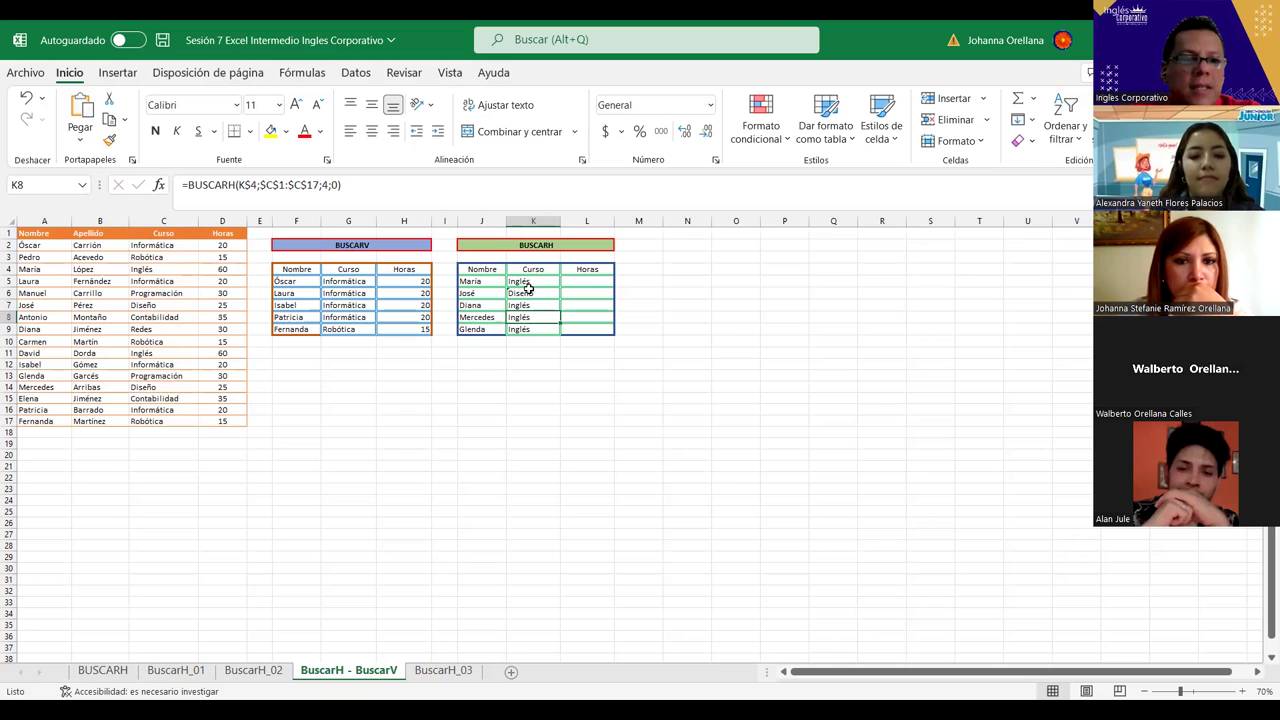
pyautogui.click(524, 293)
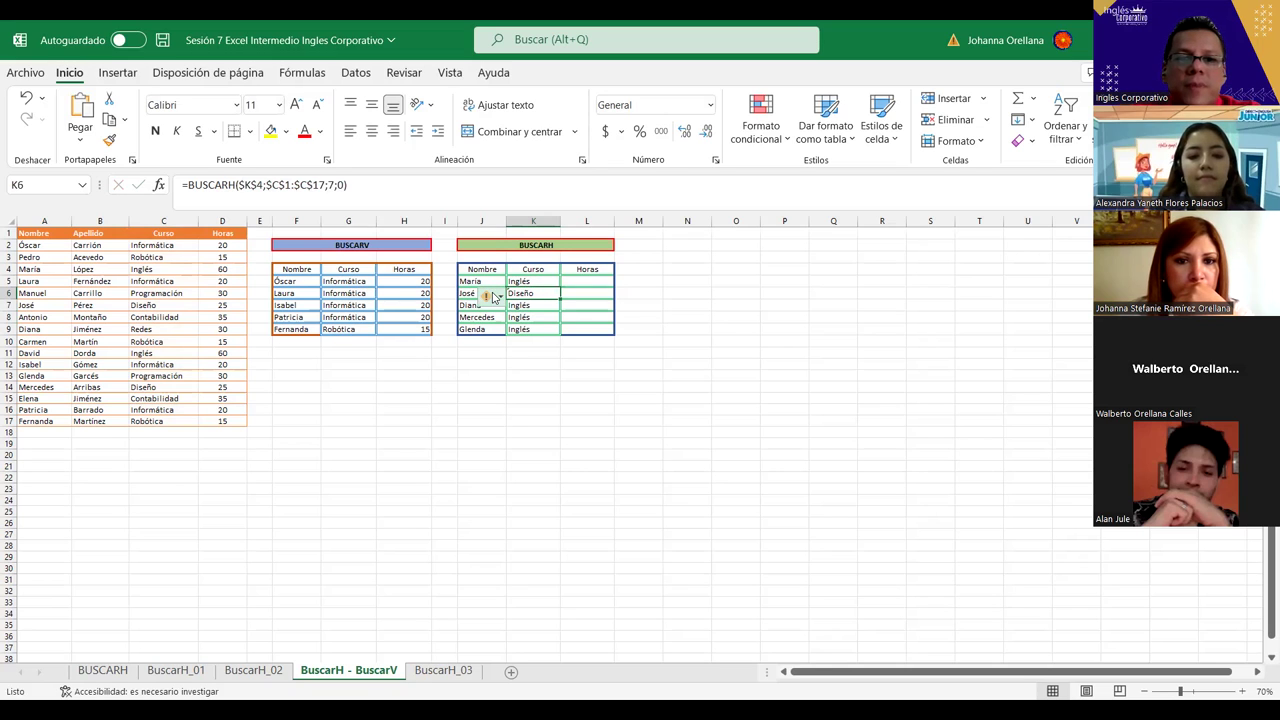
pyautogui.moveTo(486, 297)
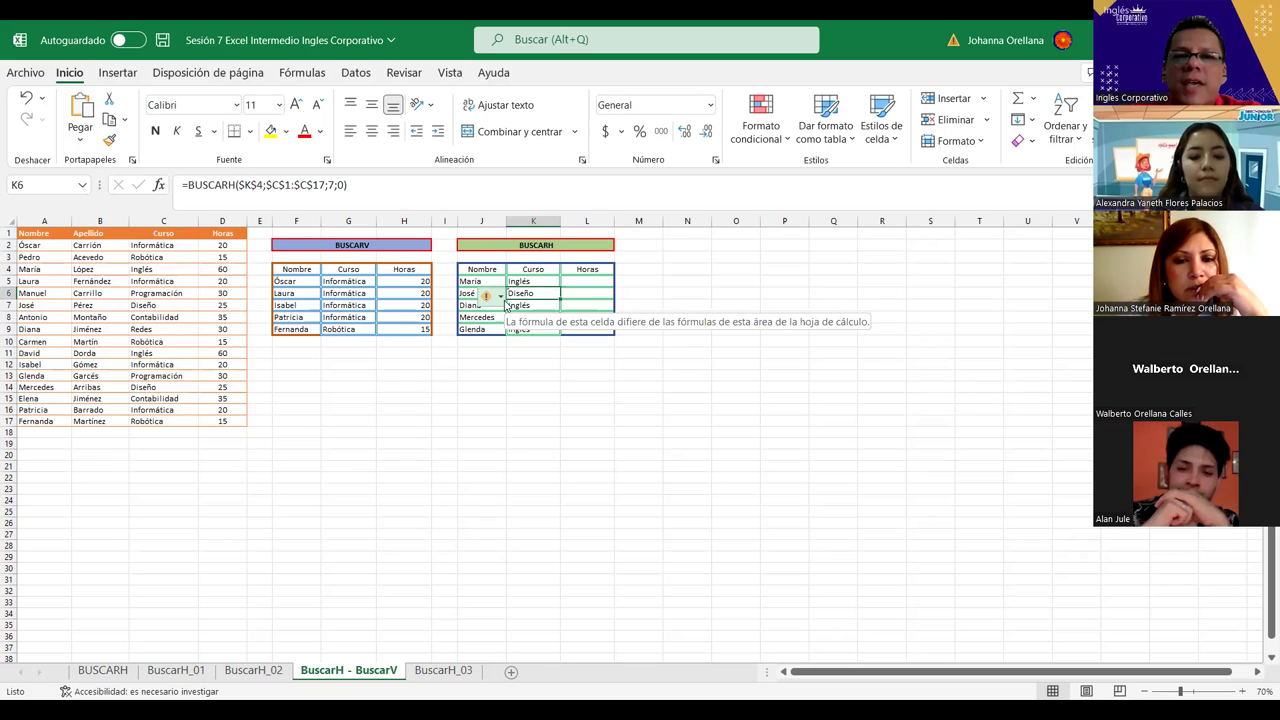
pyautogui.click(505, 302)
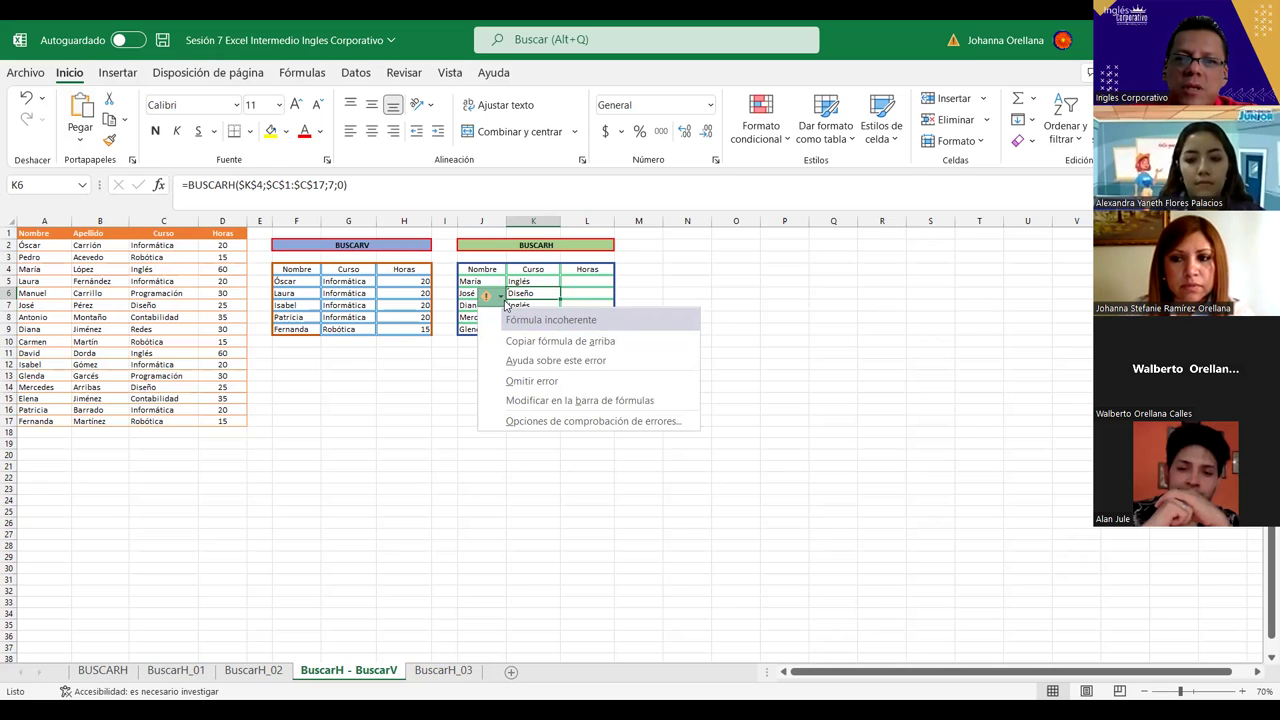
pyautogui.click(549, 381)
pyautogui.click(566, 366)
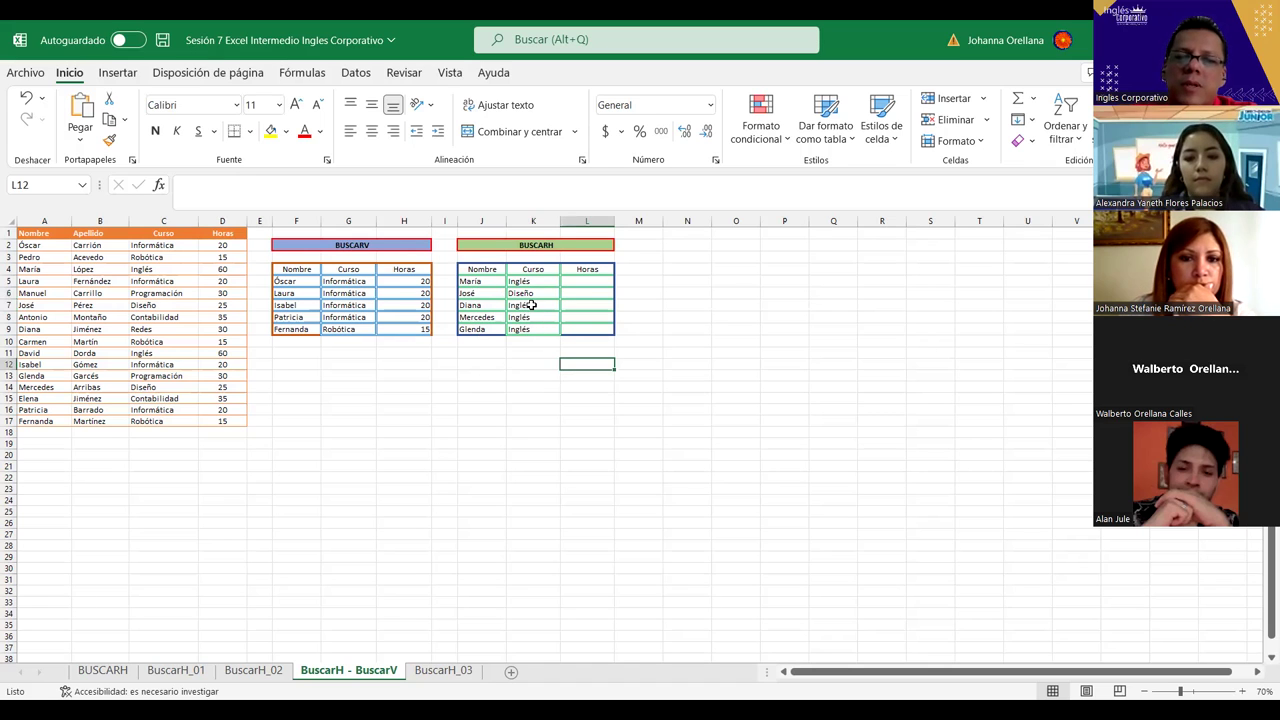
# Set the row indices in K7, K8, K9 to 9, 14 and 13, giving Redes, Diseño and Programación.
pyautogui.doubleClick(532, 304)
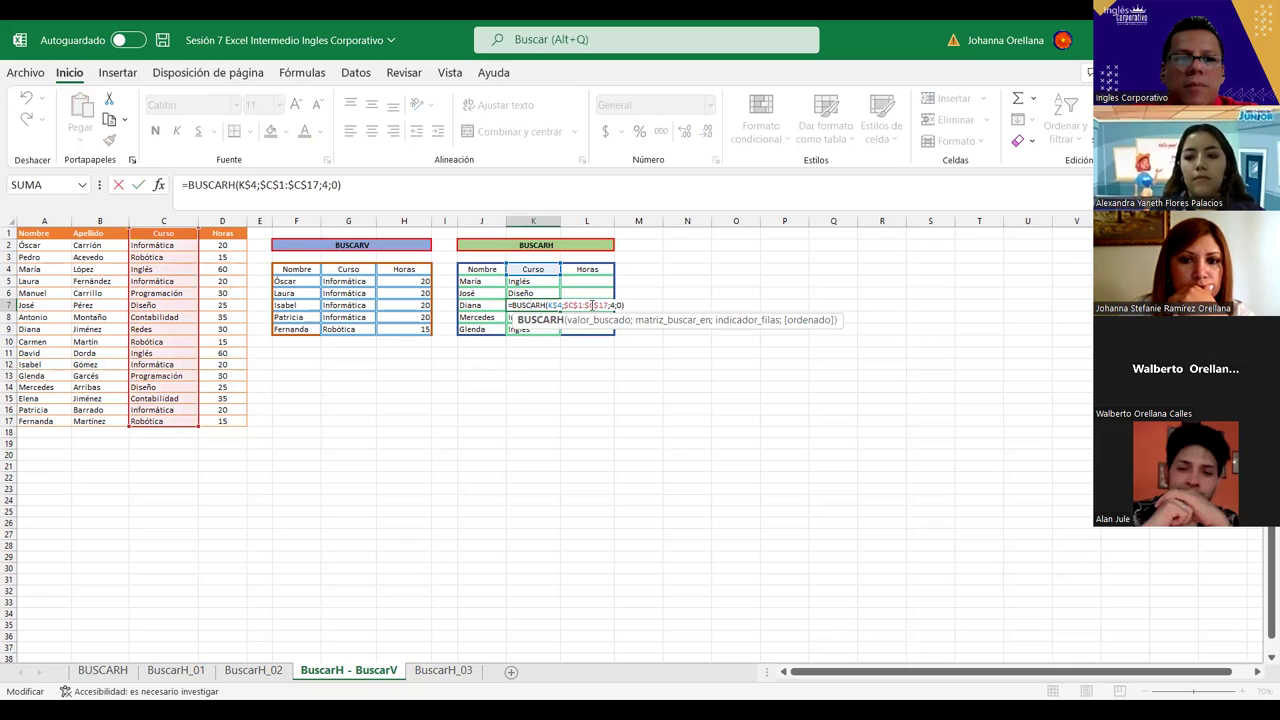
pyautogui.click(612, 305)
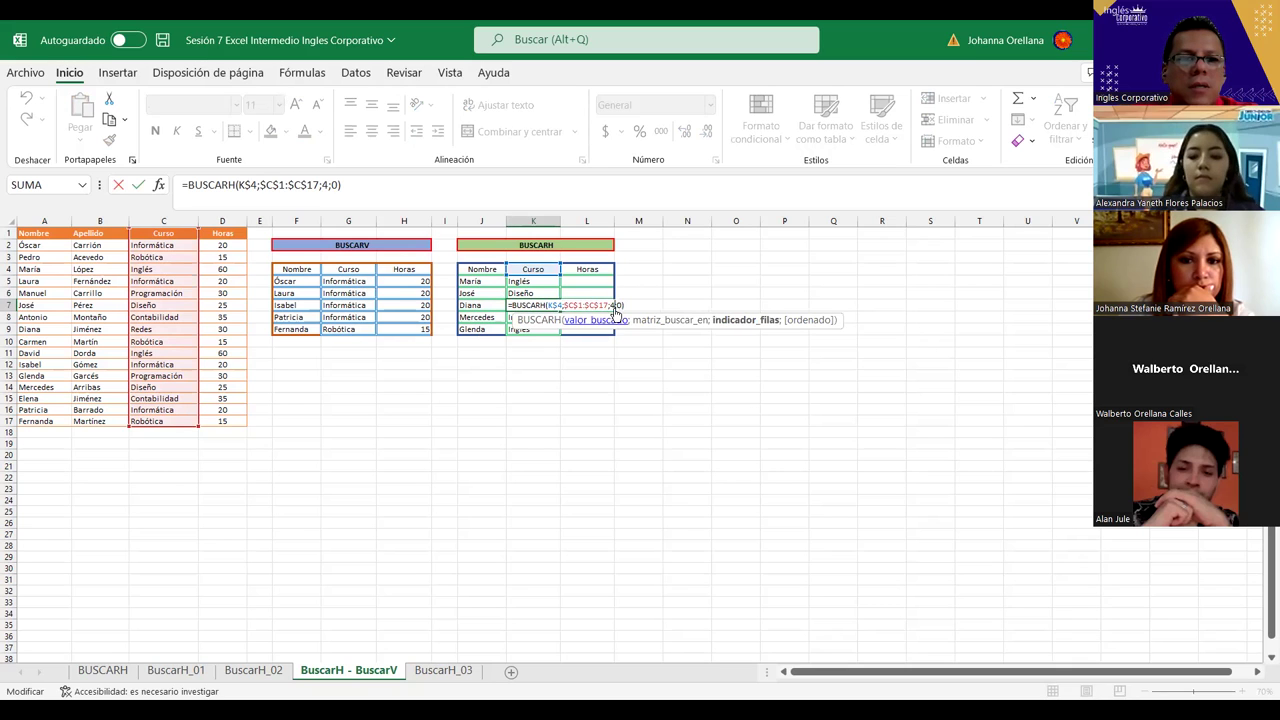
pyautogui.press('BackSpace')
pyautogui.write('9')
pyautogui.press('Return')
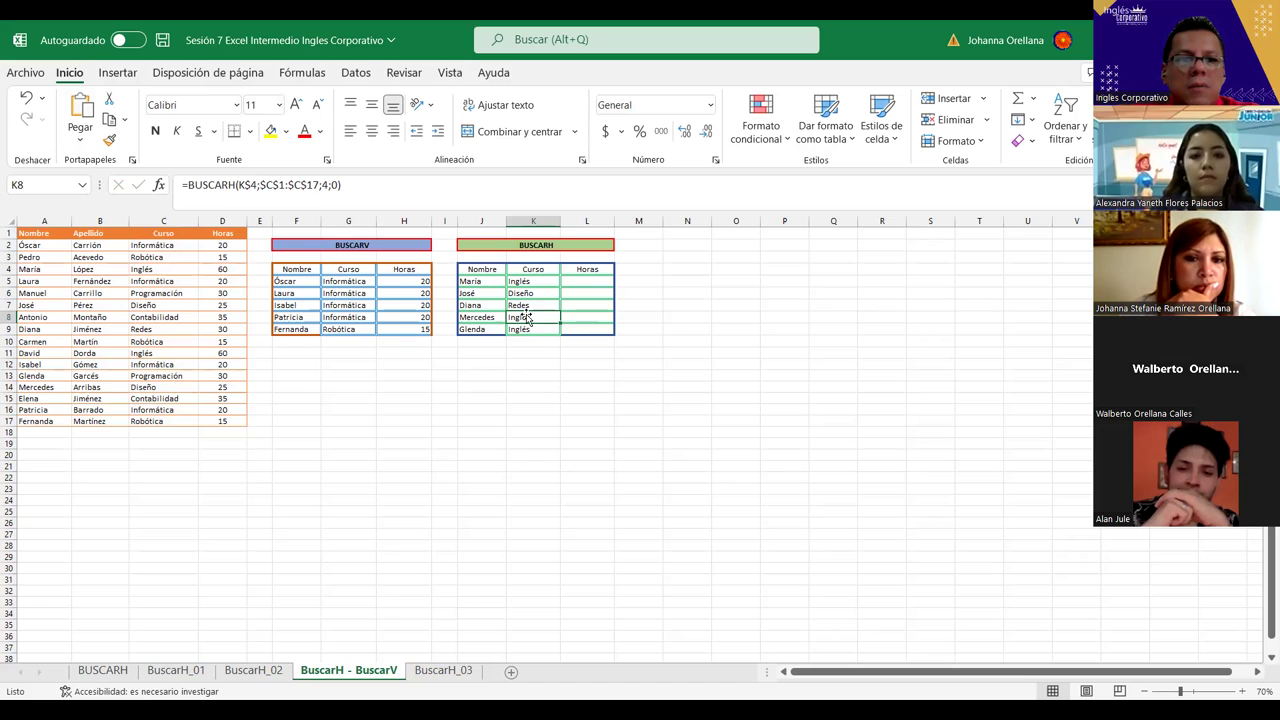
pyautogui.doubleClick(325, 185)
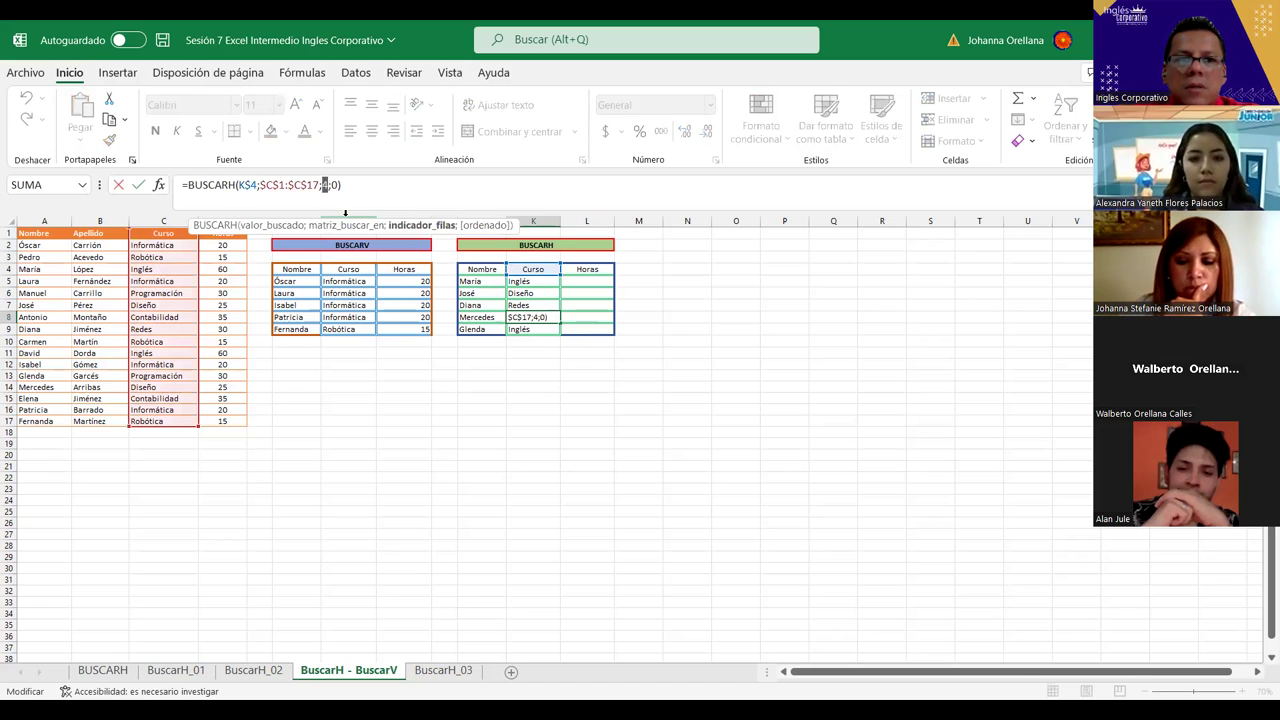
pyautogui.write('14')
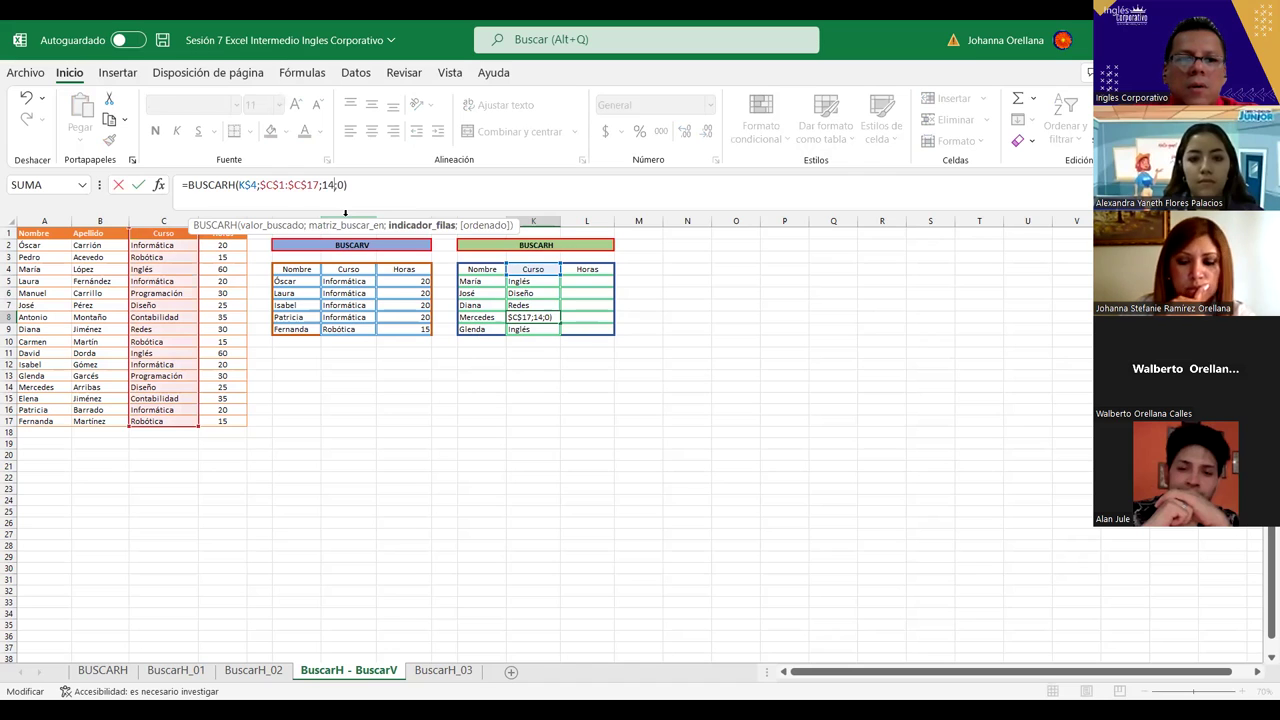
pyautogui.press('Return')
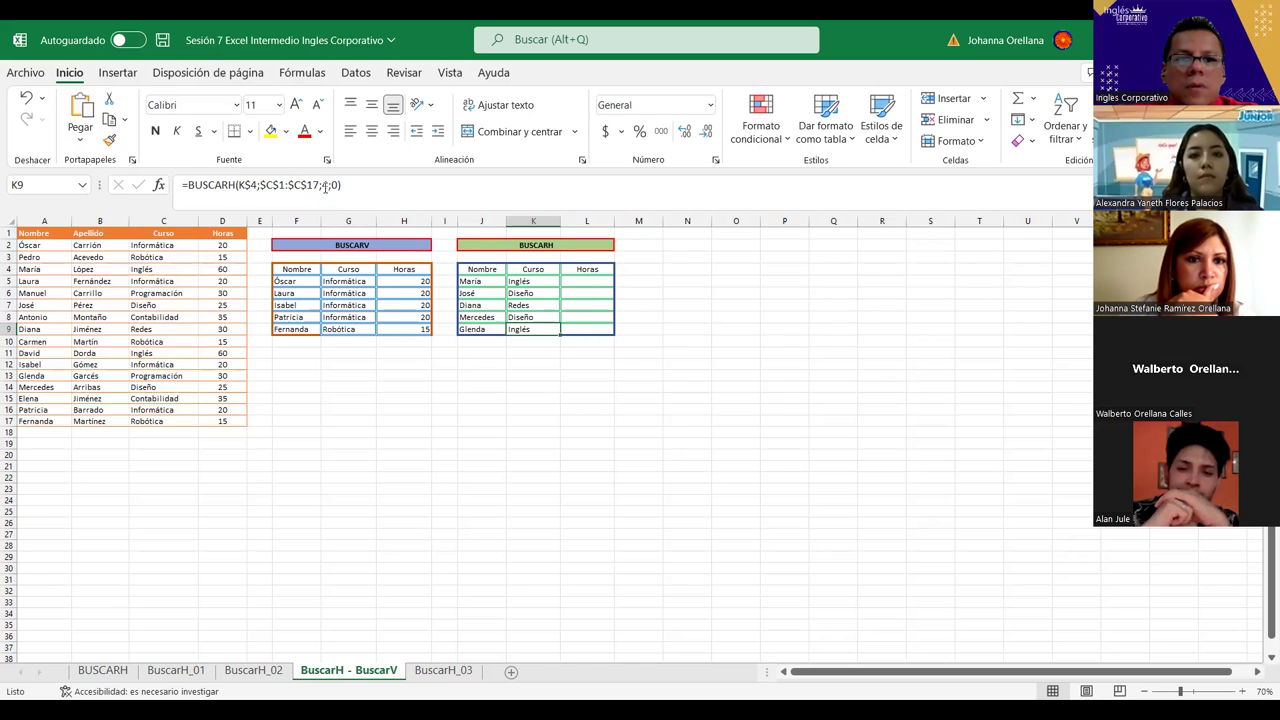
pyautogui.click(325, 185)
pyautogui.write('13')
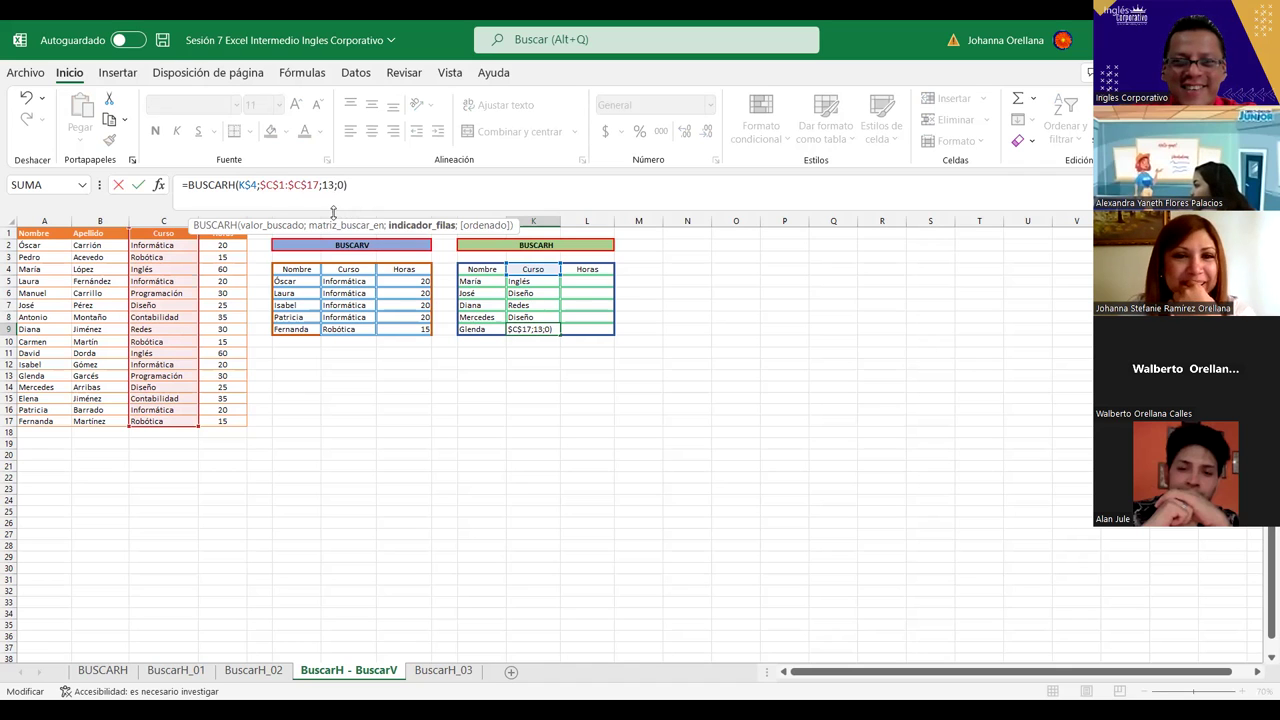
pyautogui.press('Return')
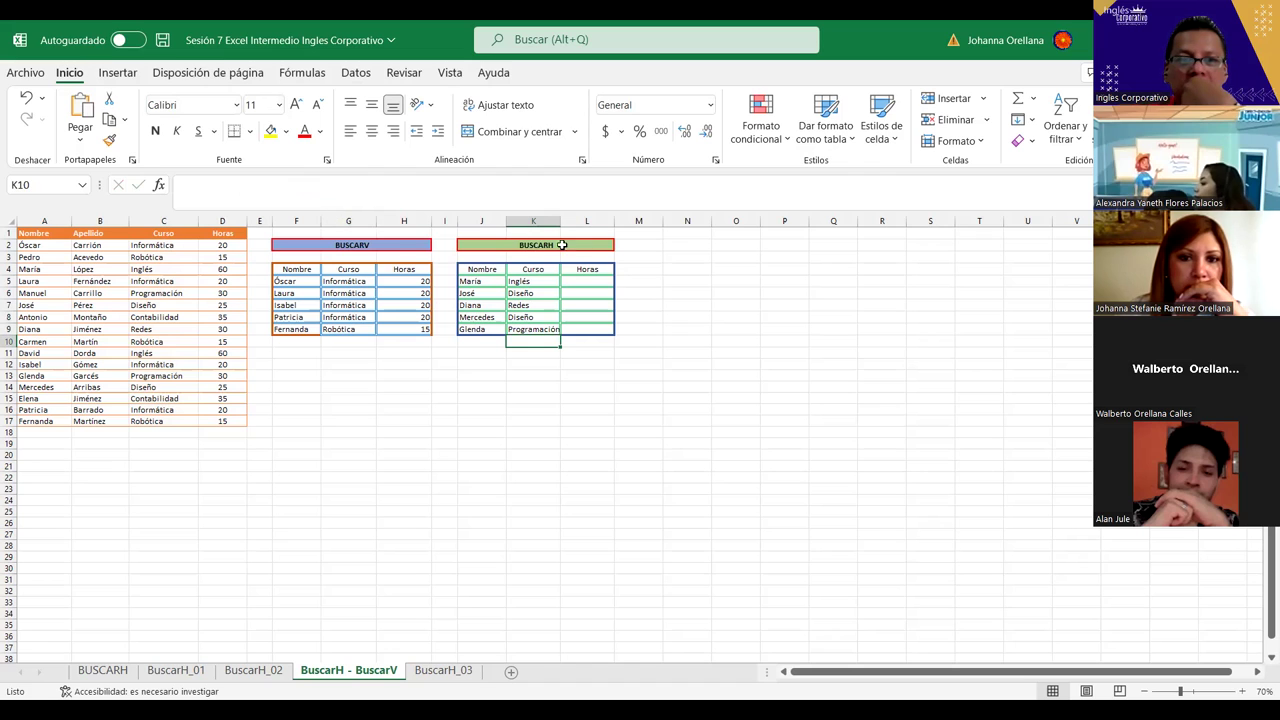
# Start a BUSCARH formula in L5 with the absolute lookup value $L$4.
pyautogui.click(594, 284)
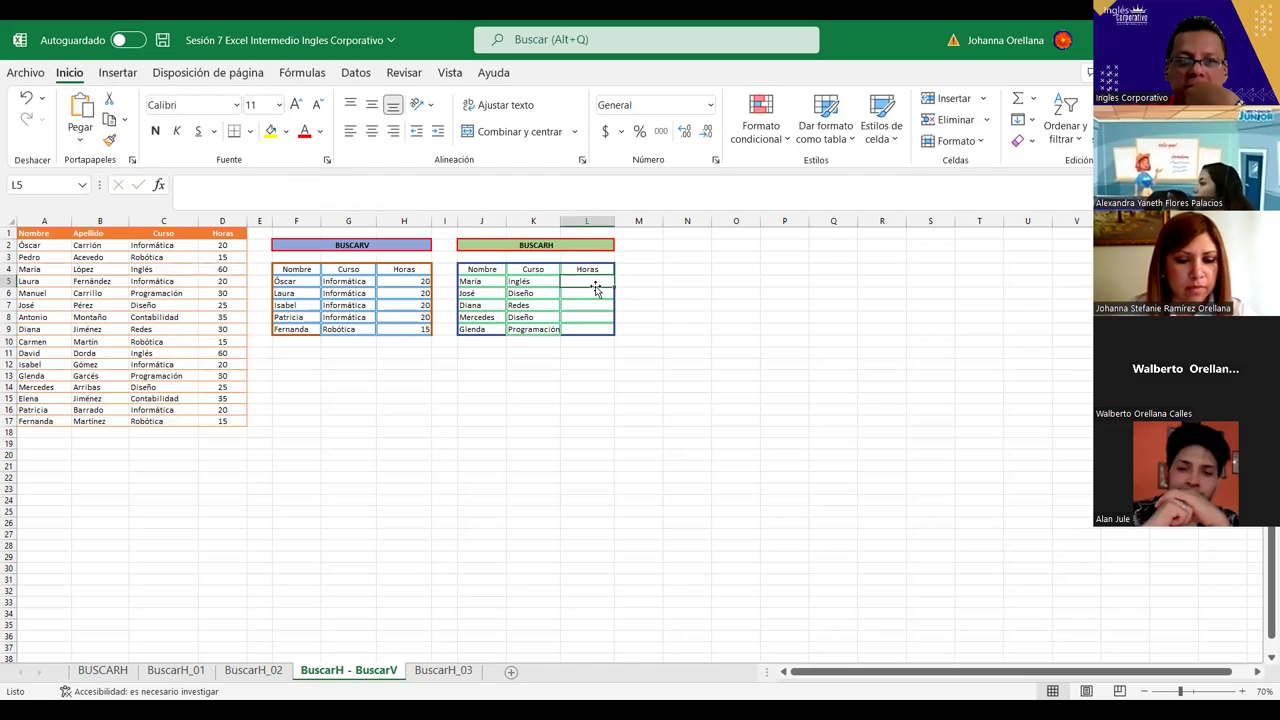
pyautogui.write('=')
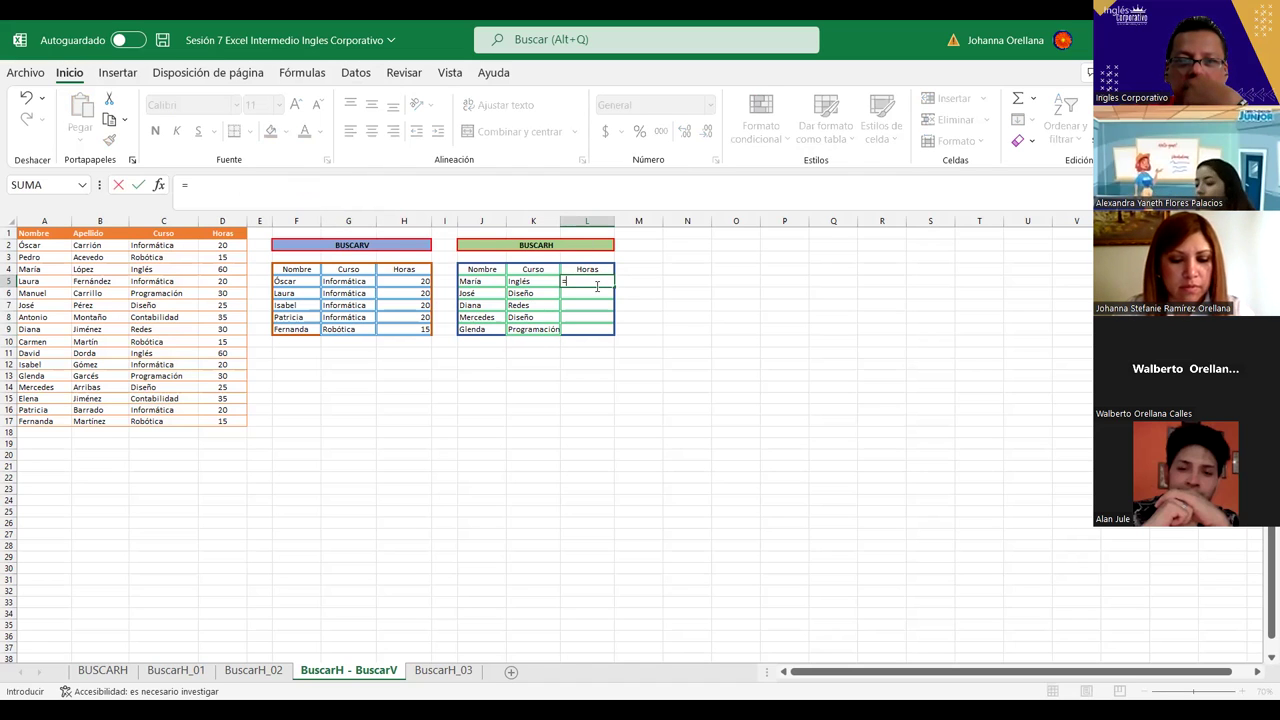
pyautogui.write('busc')
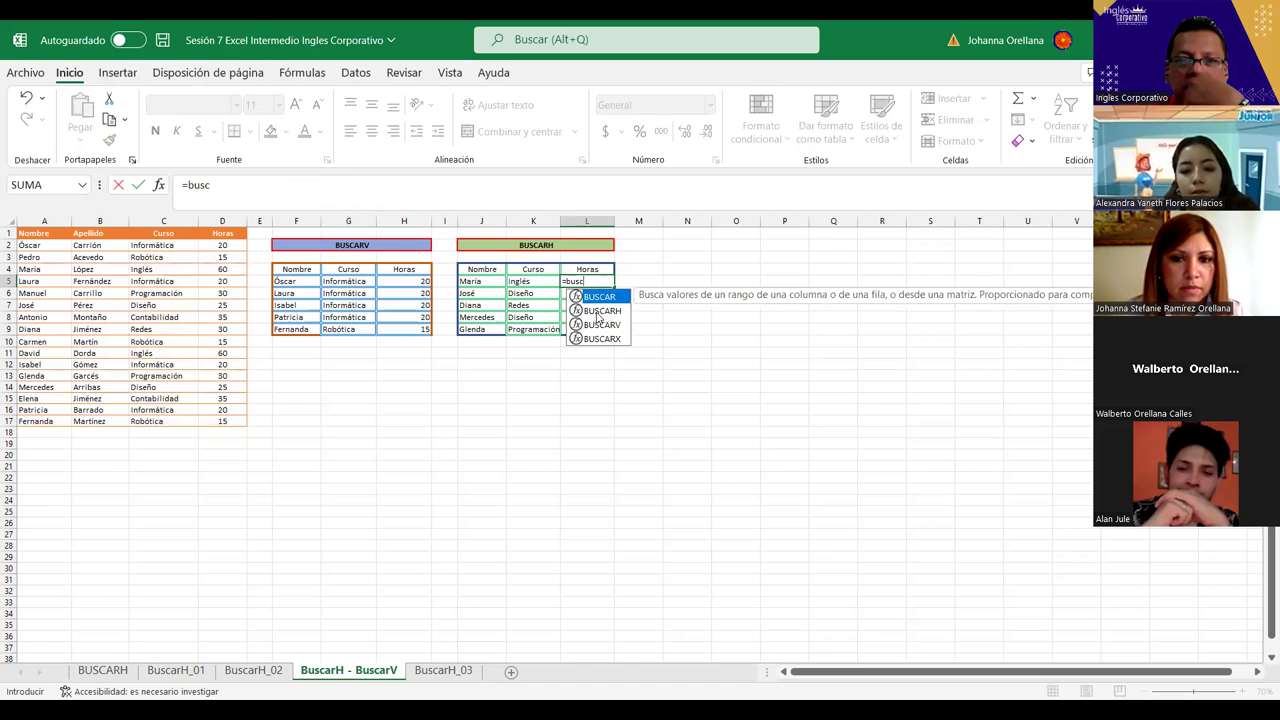
pyautogui.doubleClick(598, 310)
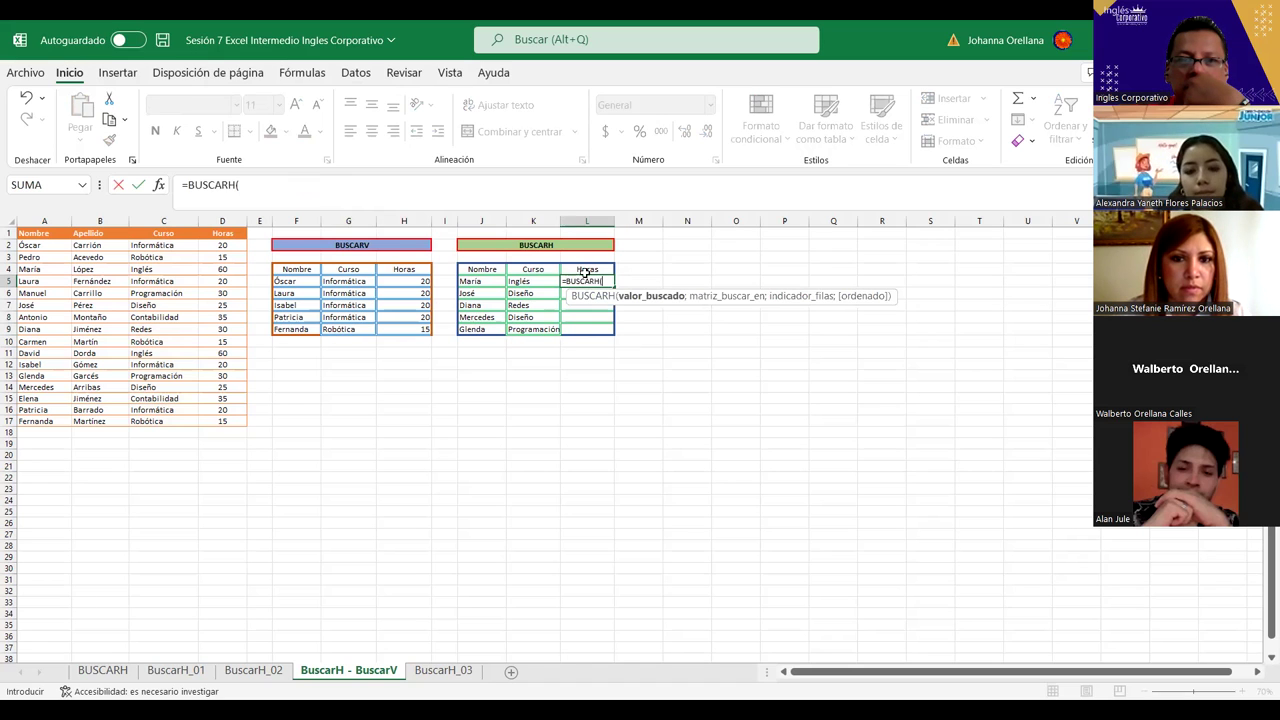
pyautogui.click(585, 268)
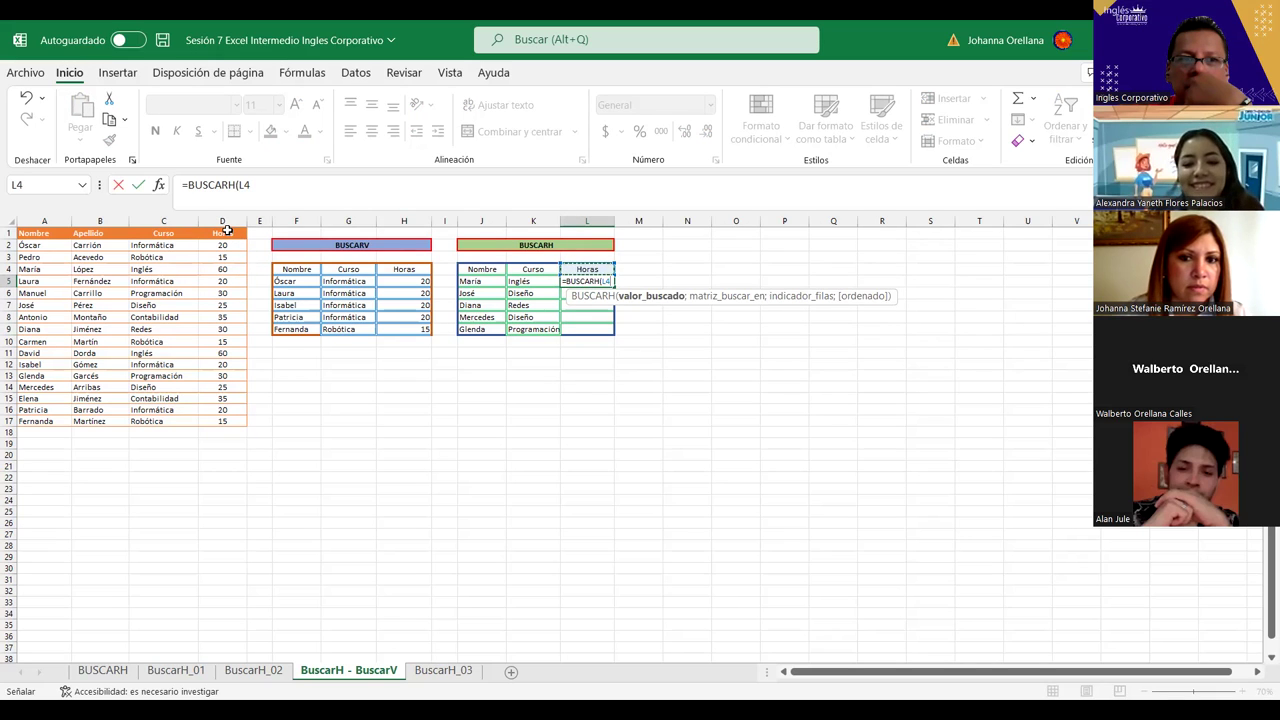
pyautogui.write(';')
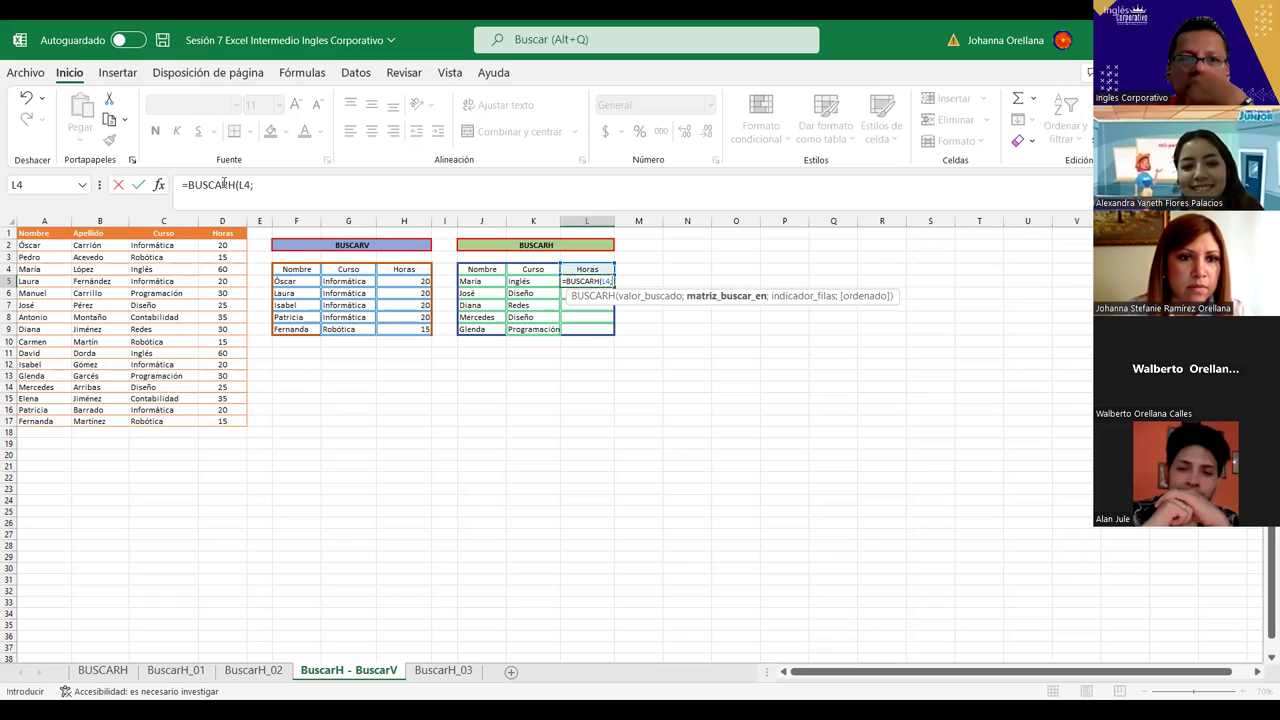
pyautogui.doubleClick(237, 188)
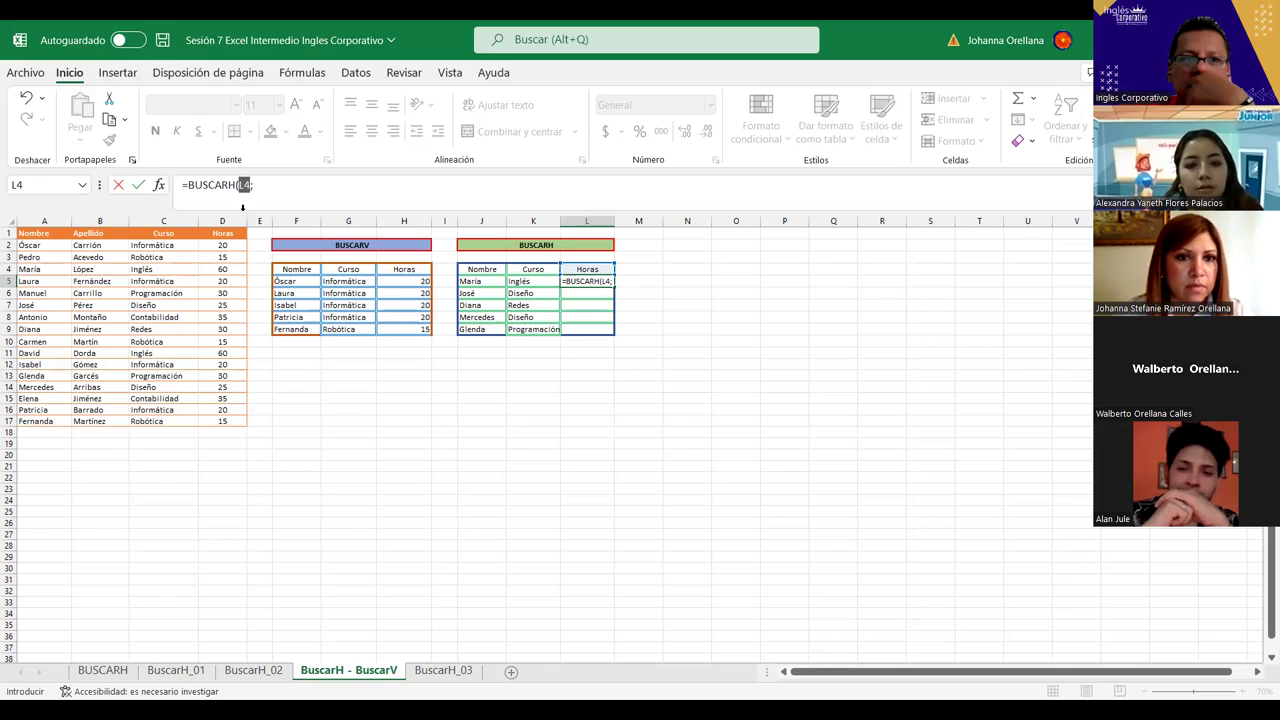
pyautogui.press('F4')
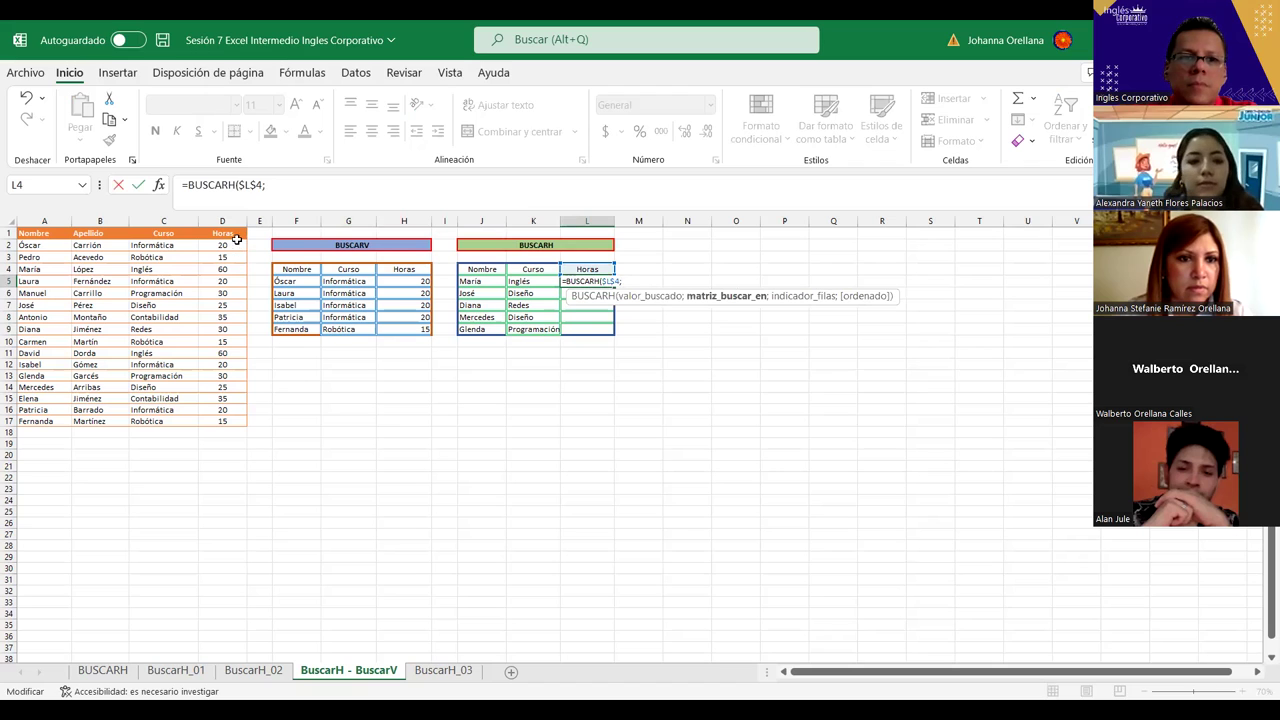
# Add the absolute range $D$1:$D$17, row index 4 and exact match 0, so María shows 60.
pyautogui.moveTo(231, 233); pyautogui.dragTo(229, 421)
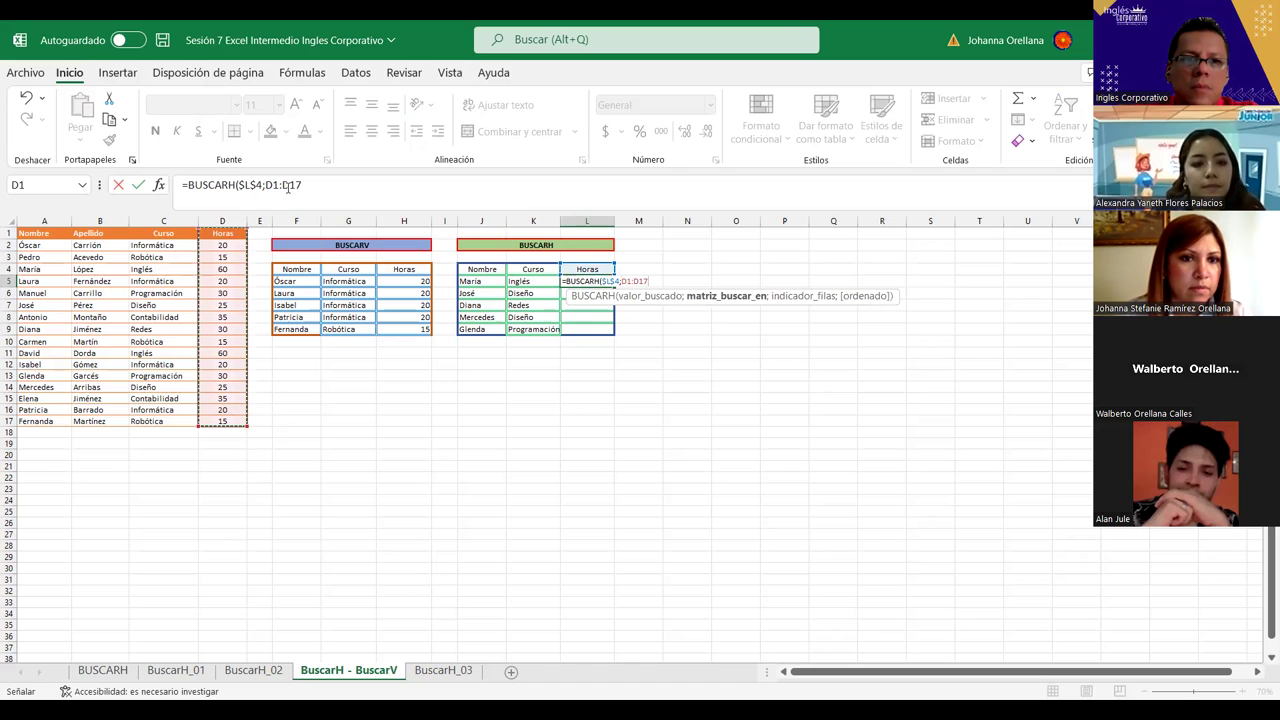
pyautogui.moveTo(301, 185); pyautogui.dragTo(267, 193)
pyautogui.press('F4')
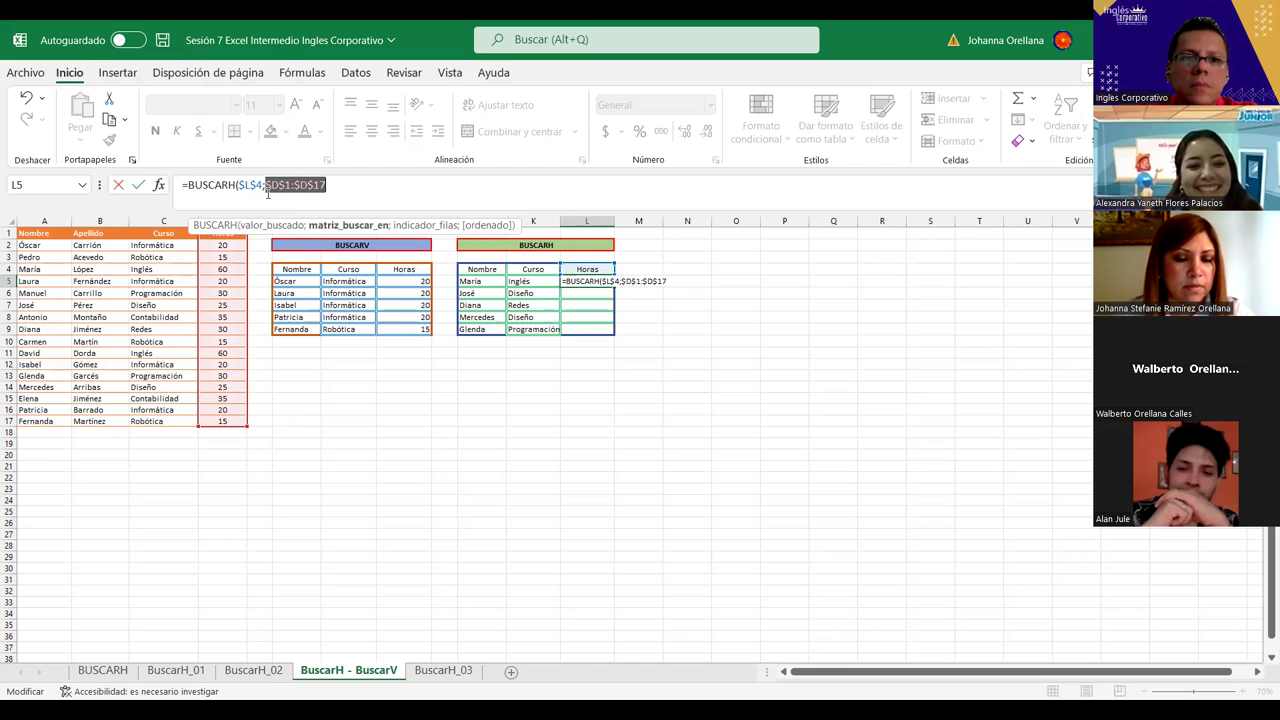
pyautogui.click(340, 186)
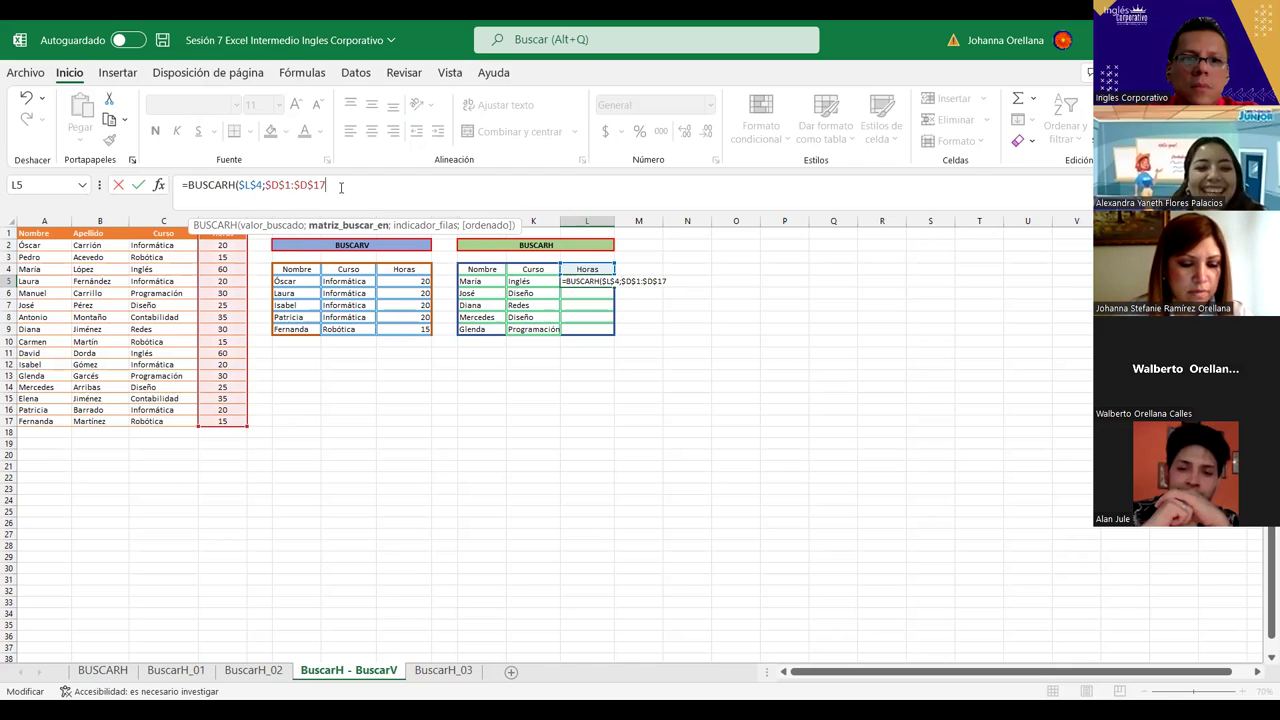
pyautogui.write(';')
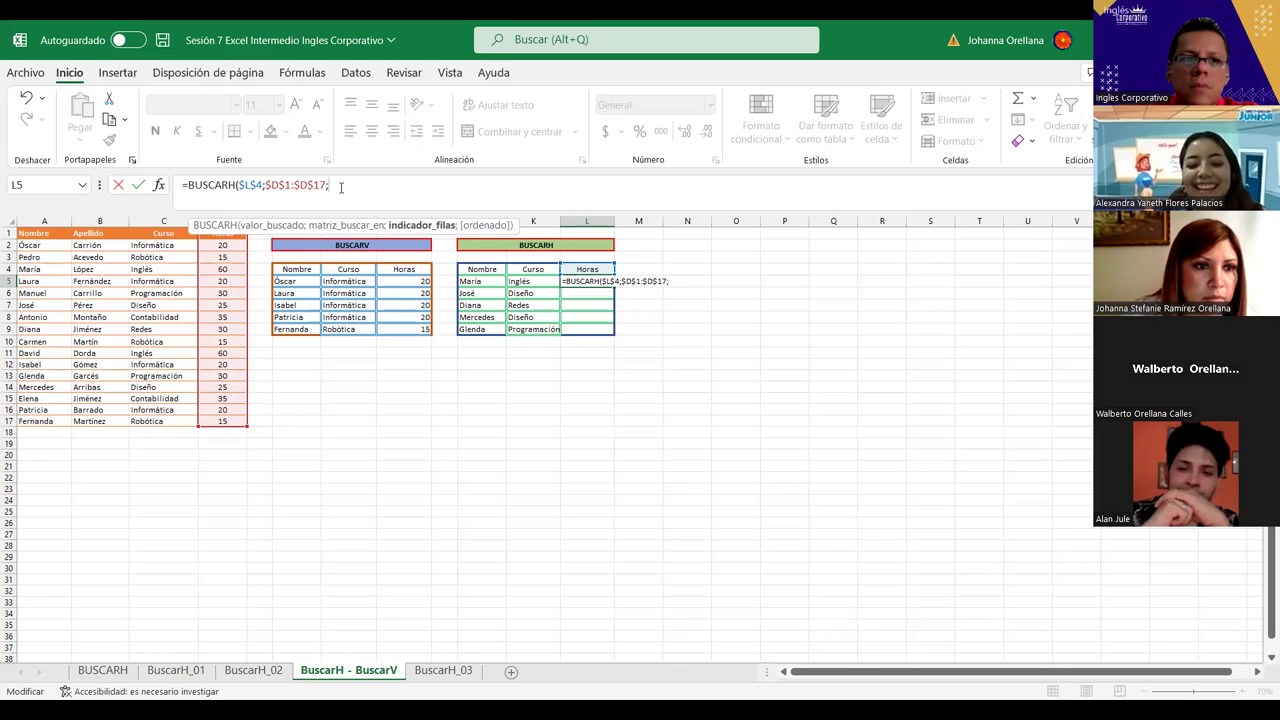
pyautogui.write('4')
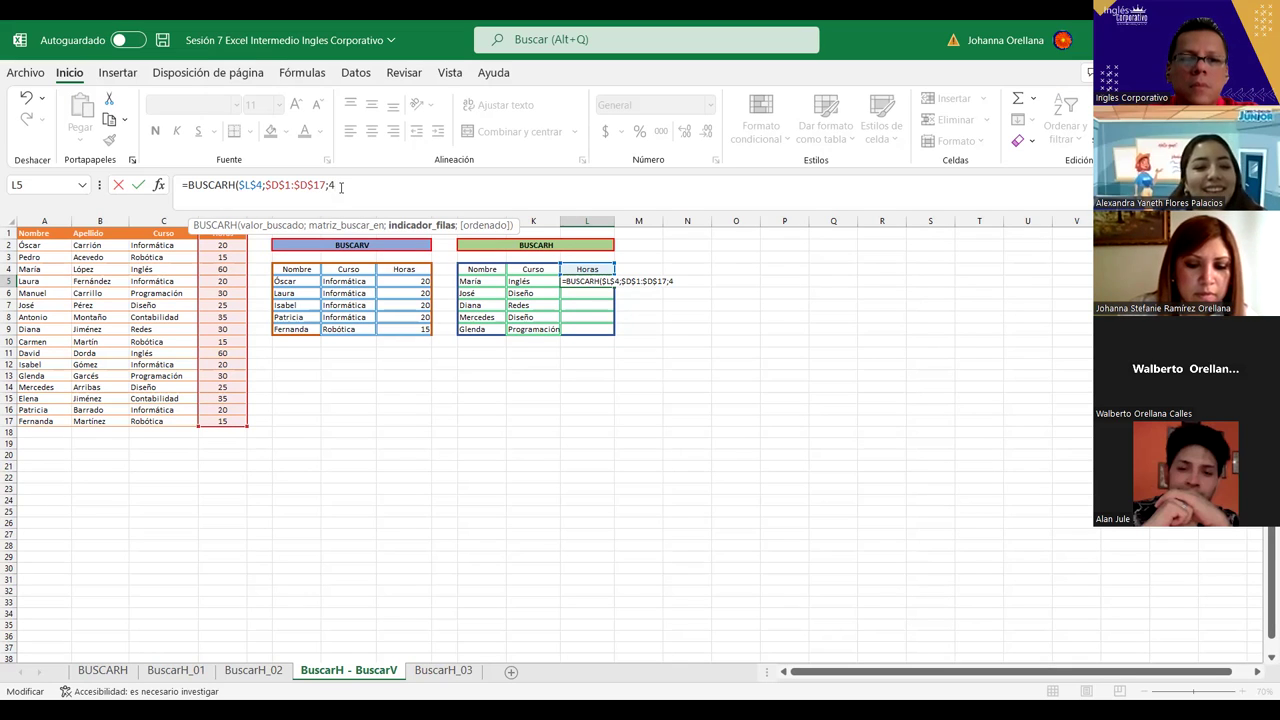
pyautogui.write(';0')
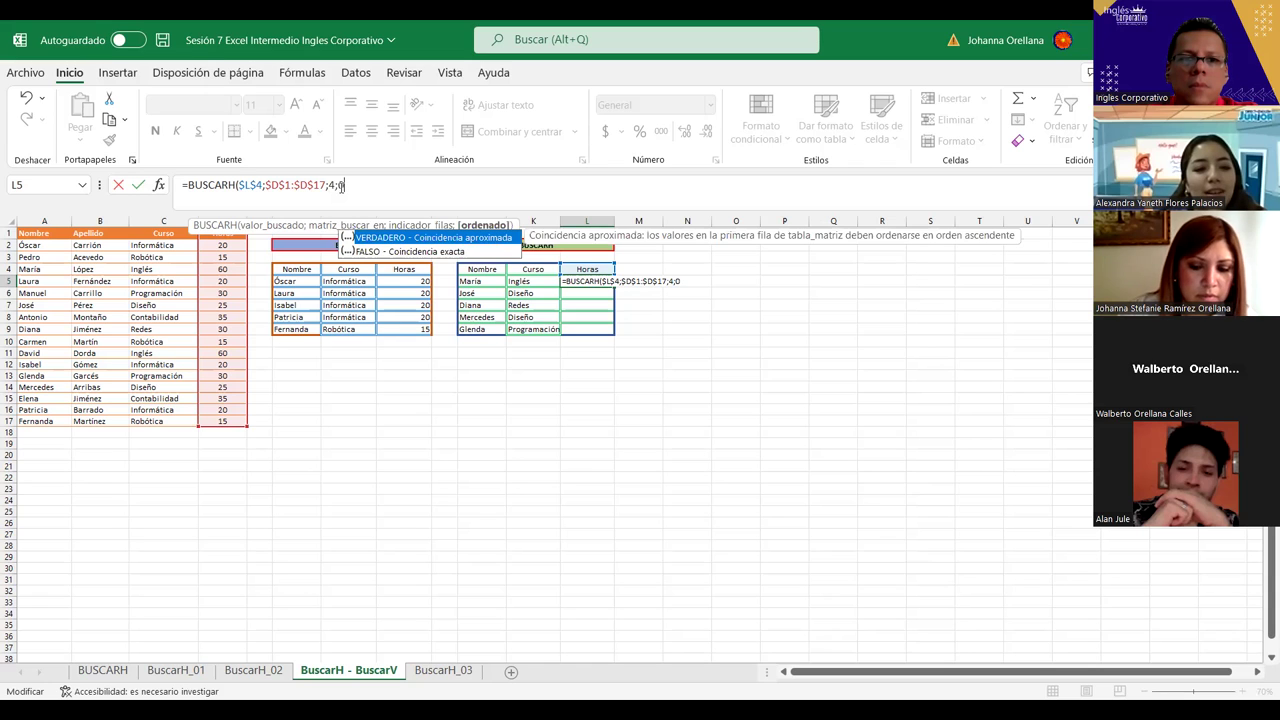
pyautogui.press('Return')
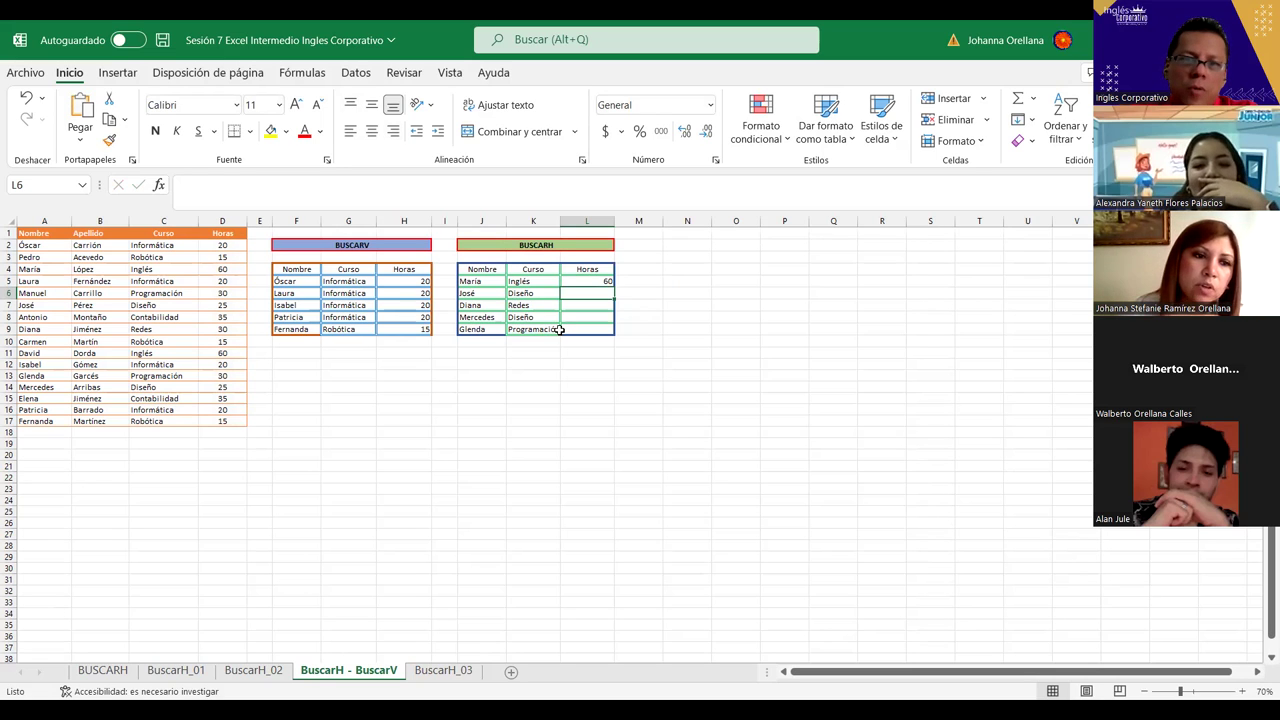
# Fill L5's lookup down to L9 and change L6's row index to 7, giving 25.
pyautogui.click(577, 281)
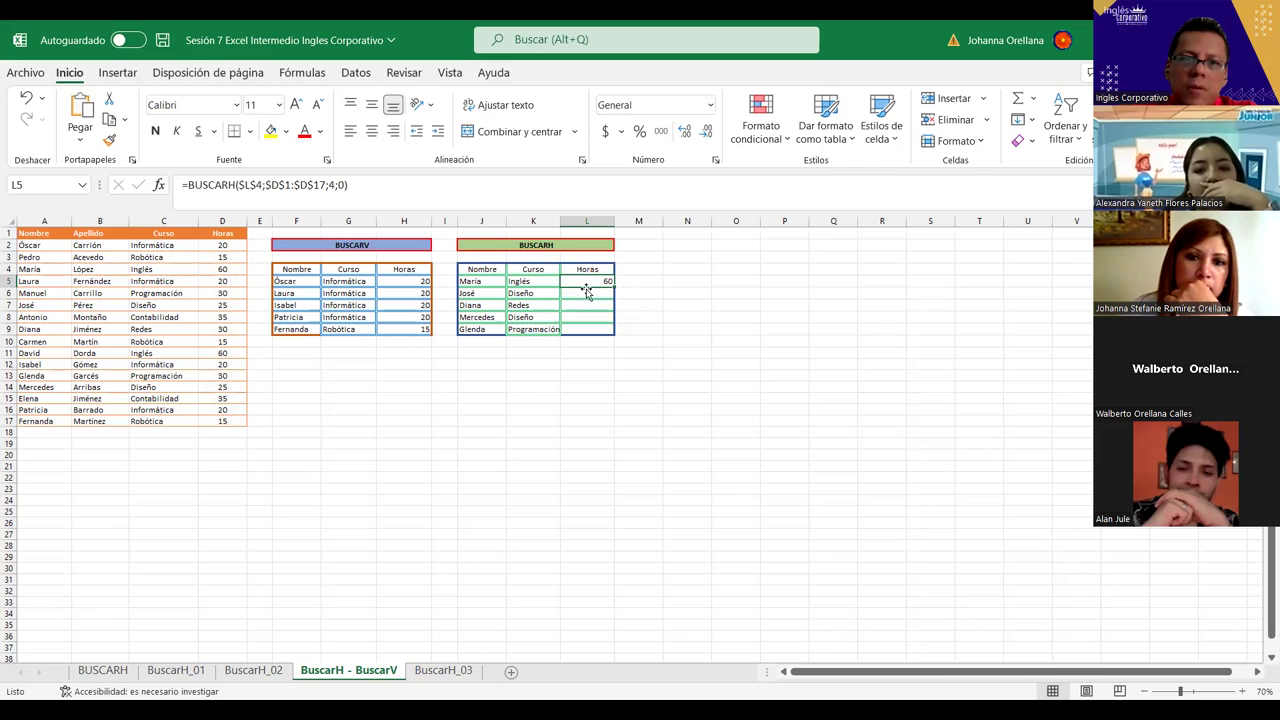
pyautogui.moveTo(612, 285); pyautogui.dragTo(613, 335)
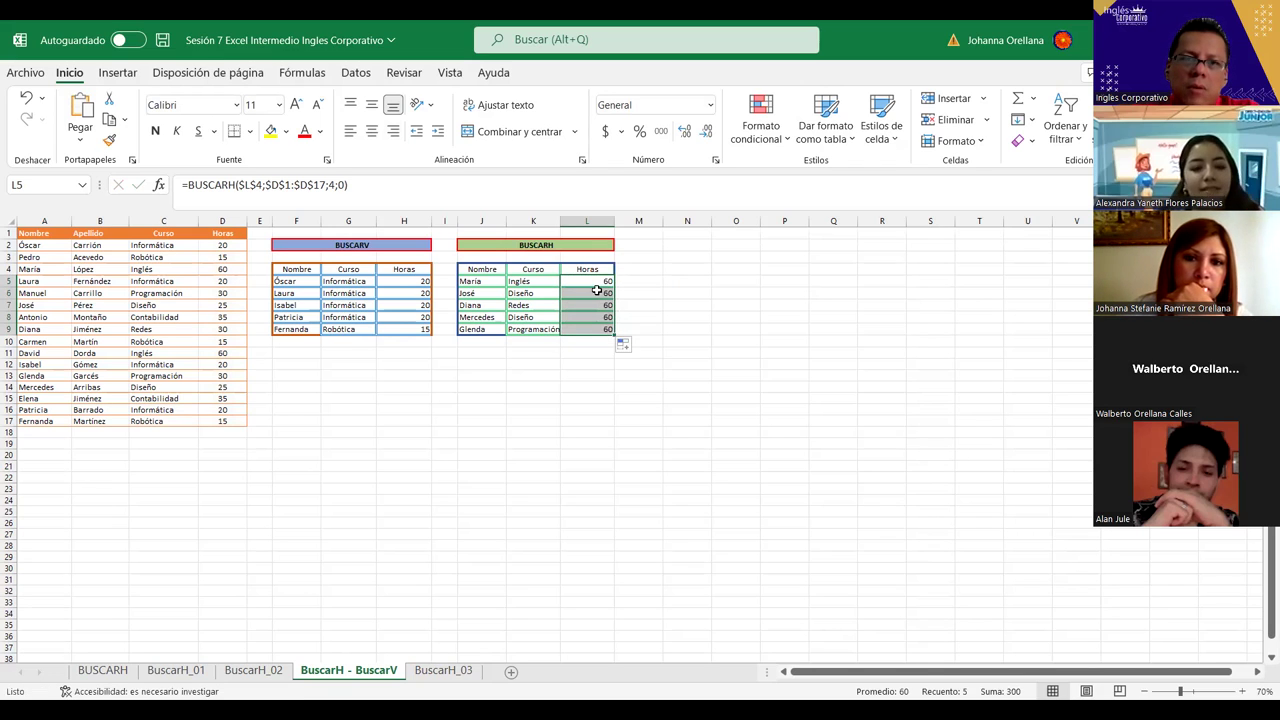
pyautogui.click(597, 290)
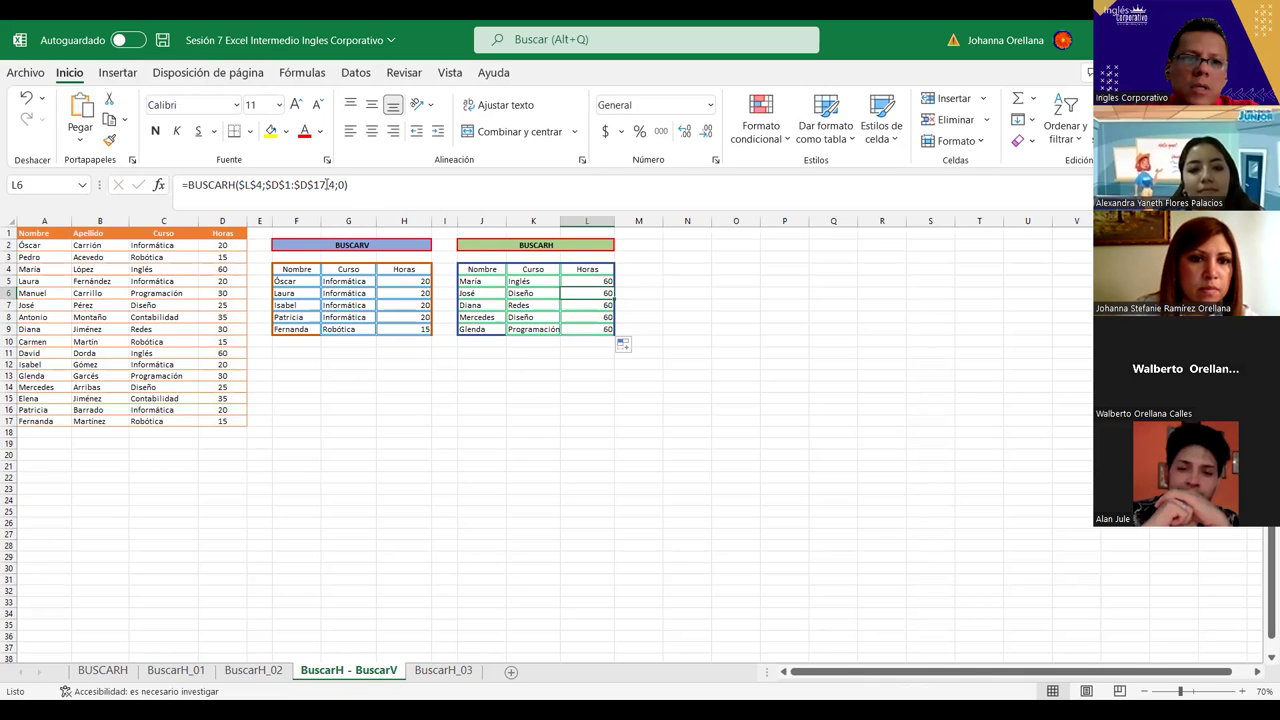
pyautogui.click(334, 185)
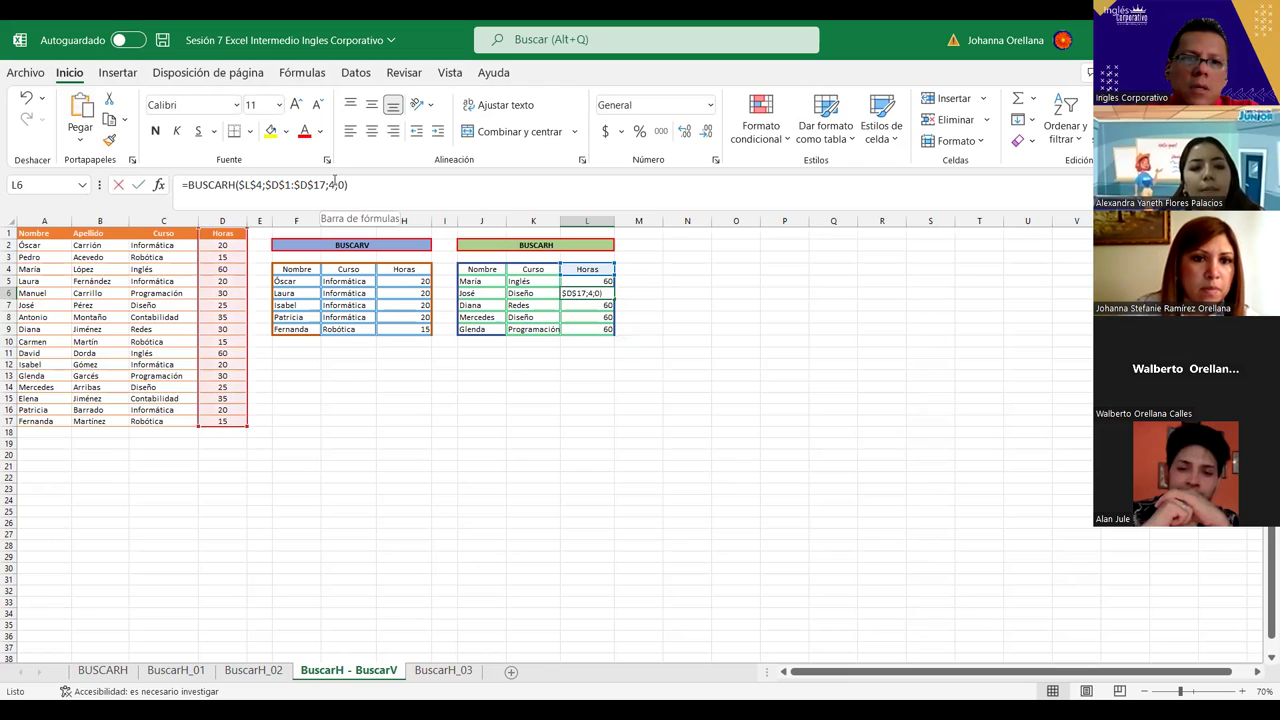
pyautogui.press('BackSpace')
pyautogui.write('7')
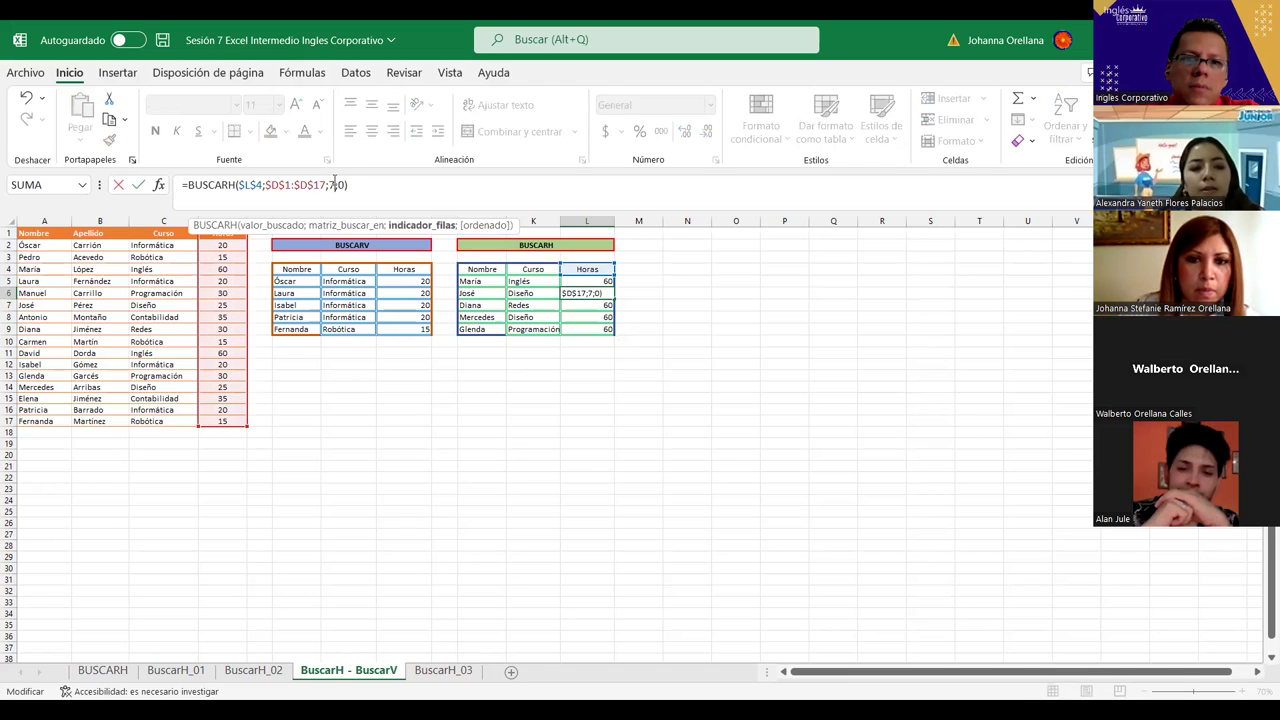
pyautogui.press('Return')
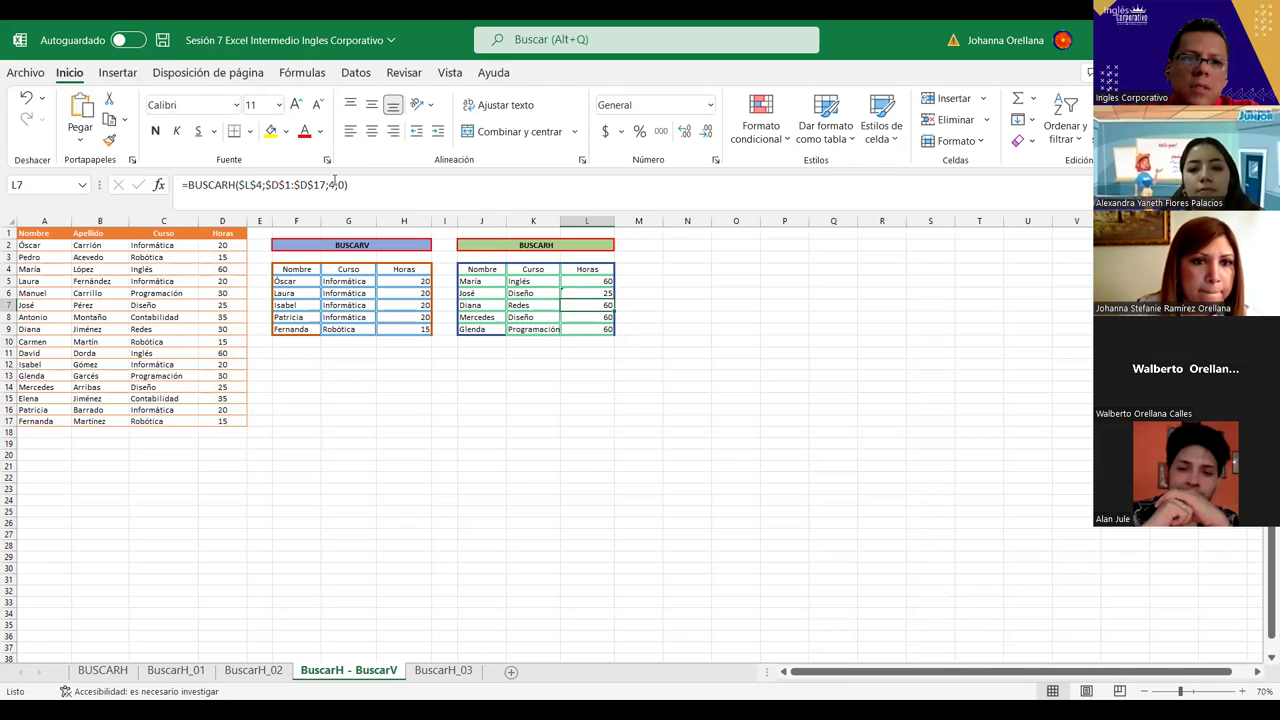
# Set the row indices in L7, L8, L9 to 9, 14 and 13, returning 30, 25 and 30.
pyautogui.click(335, 185)
pyautogui.press('BackSpace')
pyautogui.write('9')
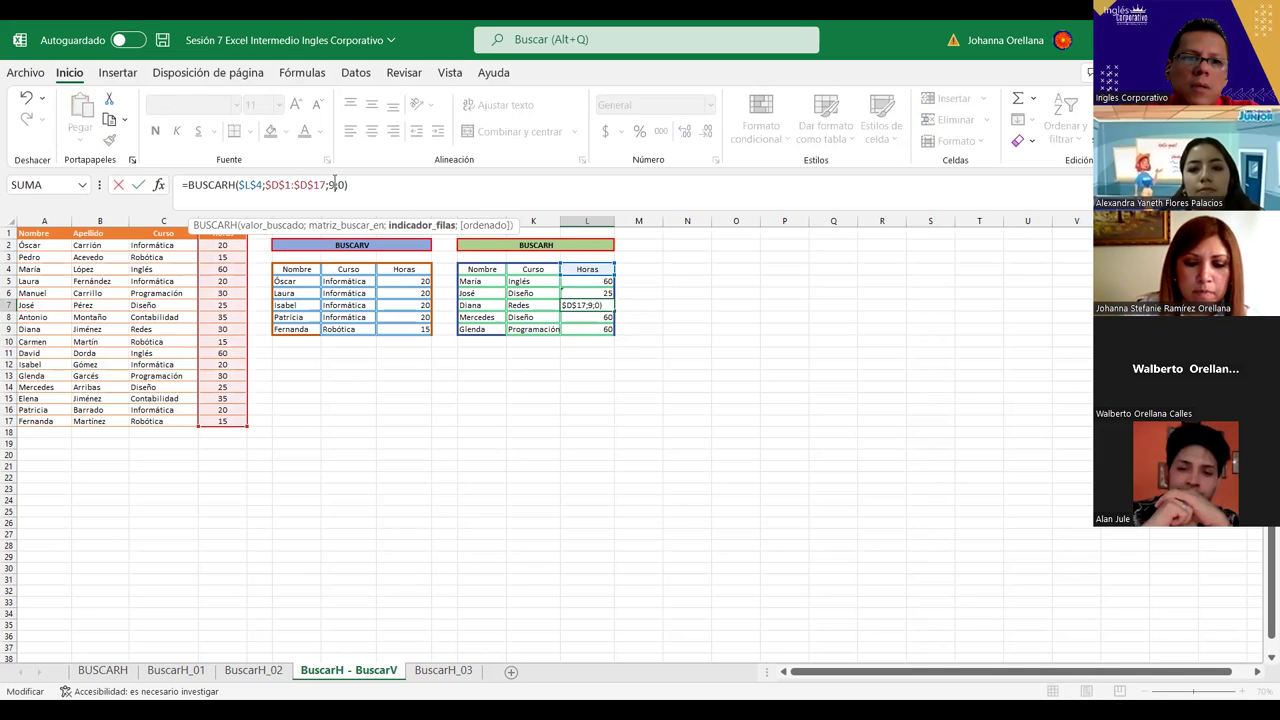
pyautogui.press('Return')
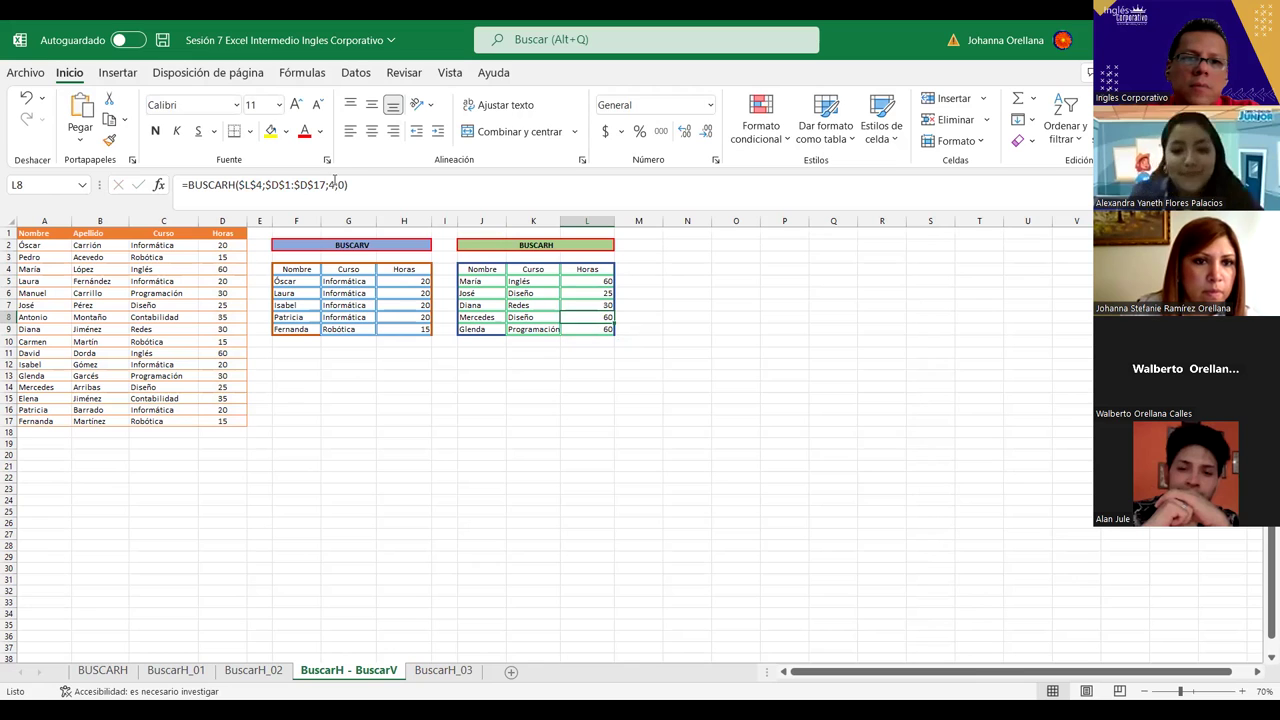
pyautogui.click(333, 185)
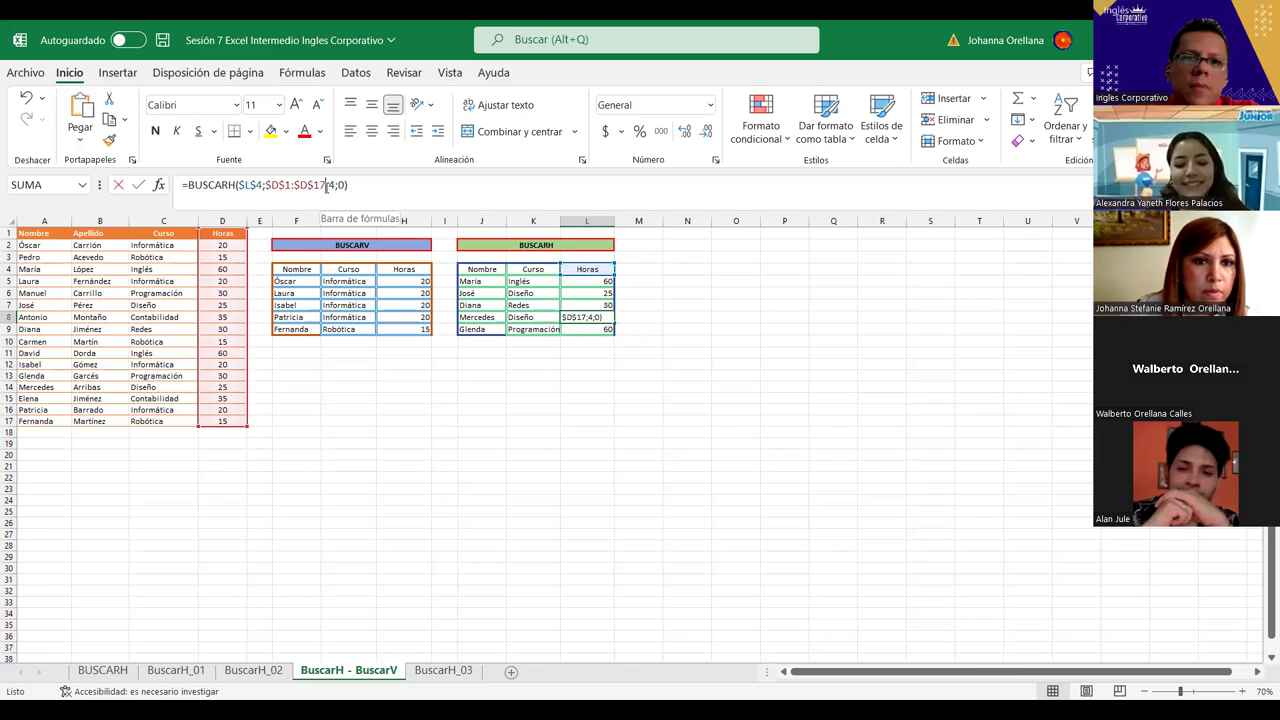
pyautogui.write('1')
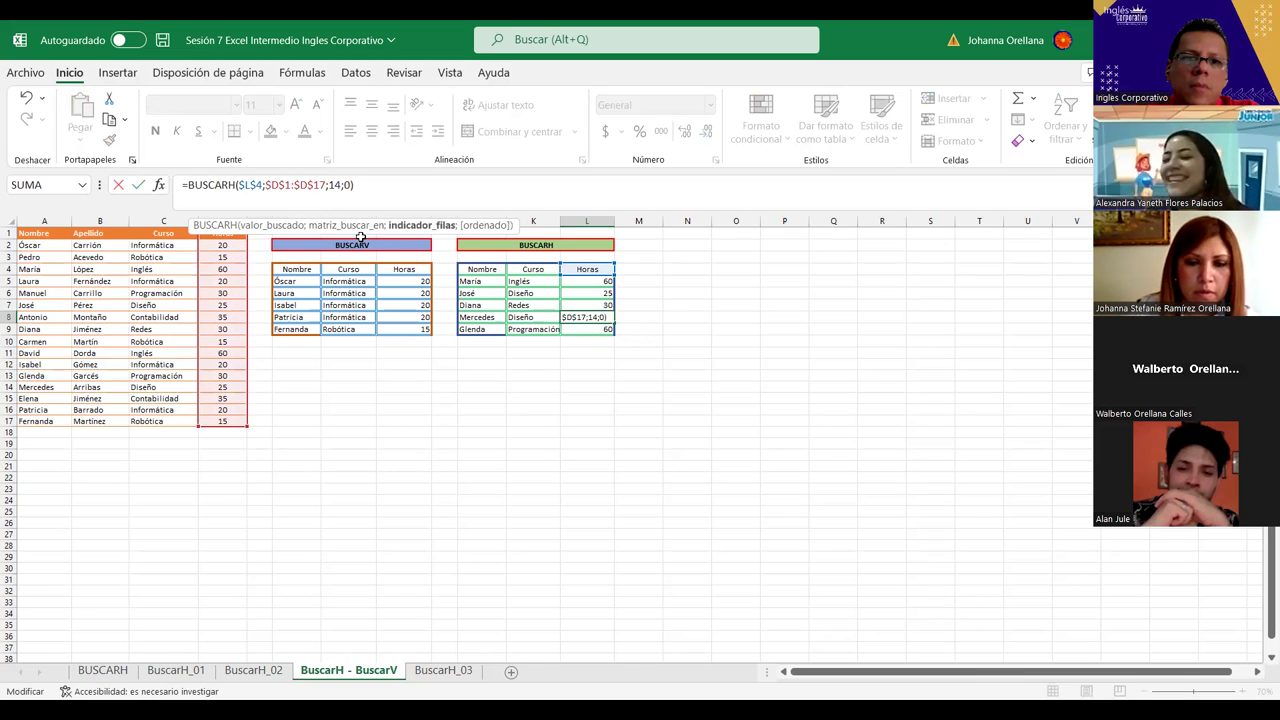
pyautogui.press('Return')
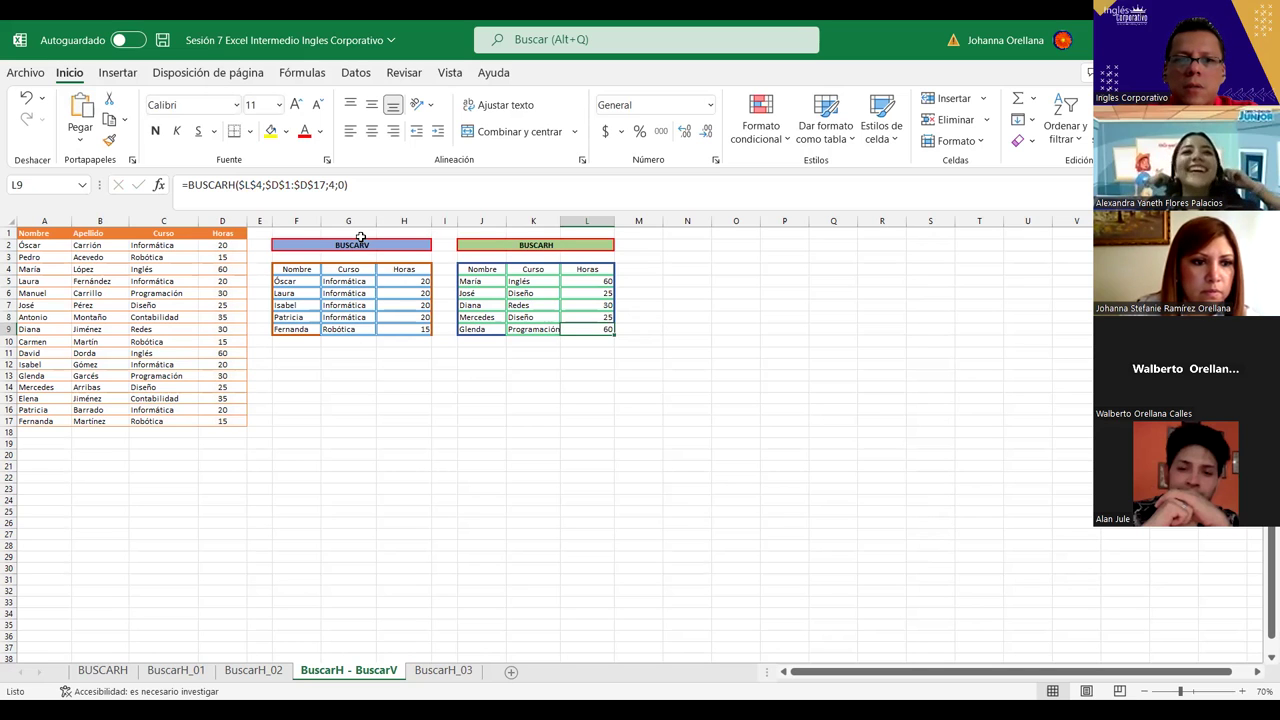
pyautogui.click(333, 186)
pyautogui.press('BackSpace')
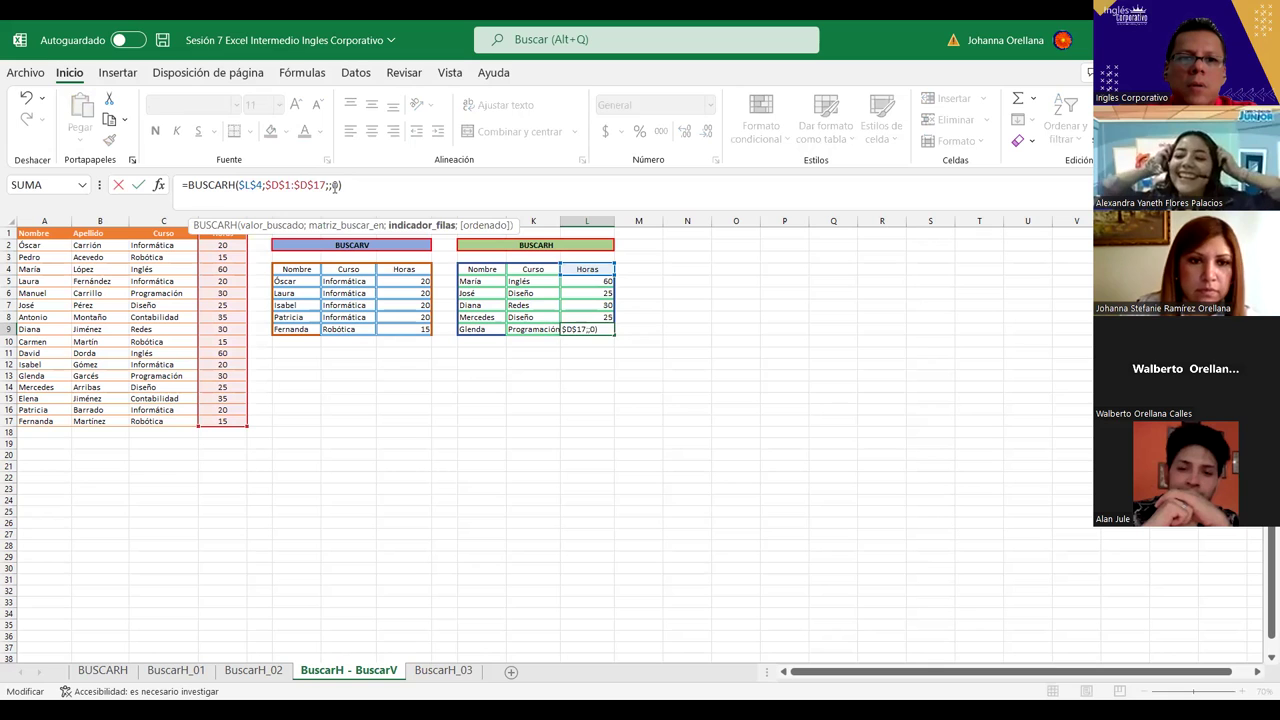
pyautogui.write('13')
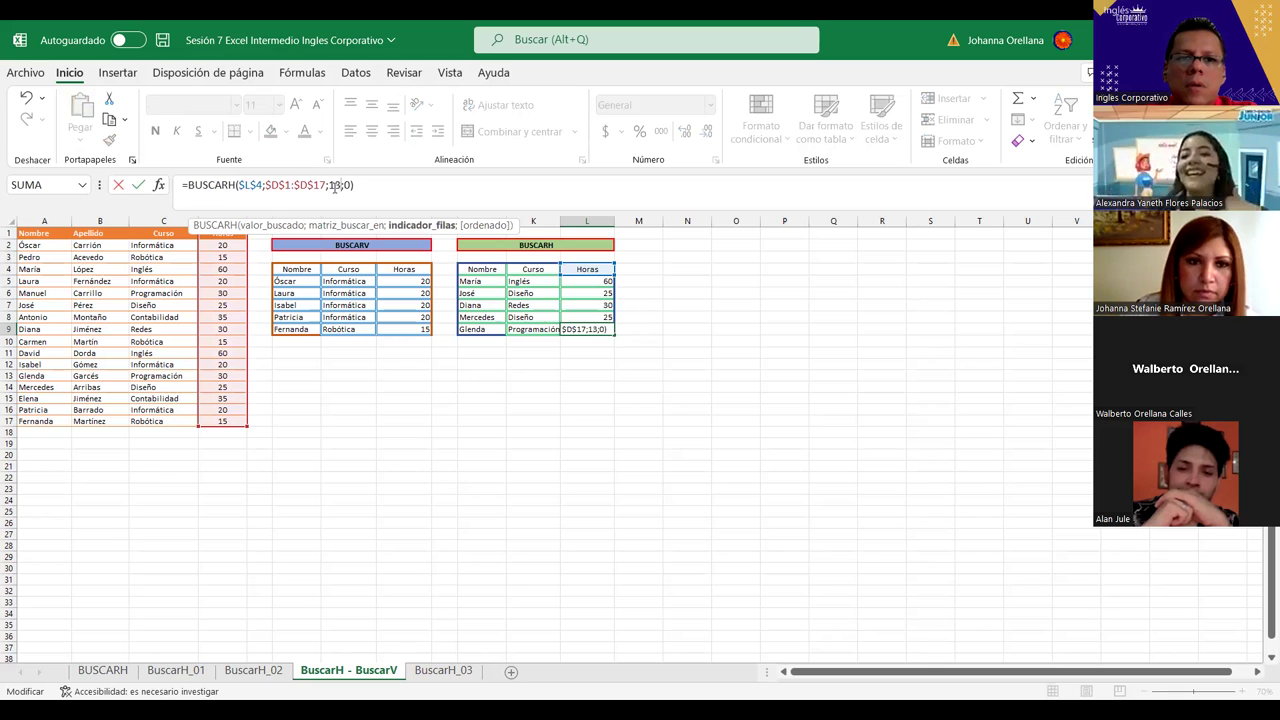
pyautogui.press('Return')
pyautogui.click(444, 387)
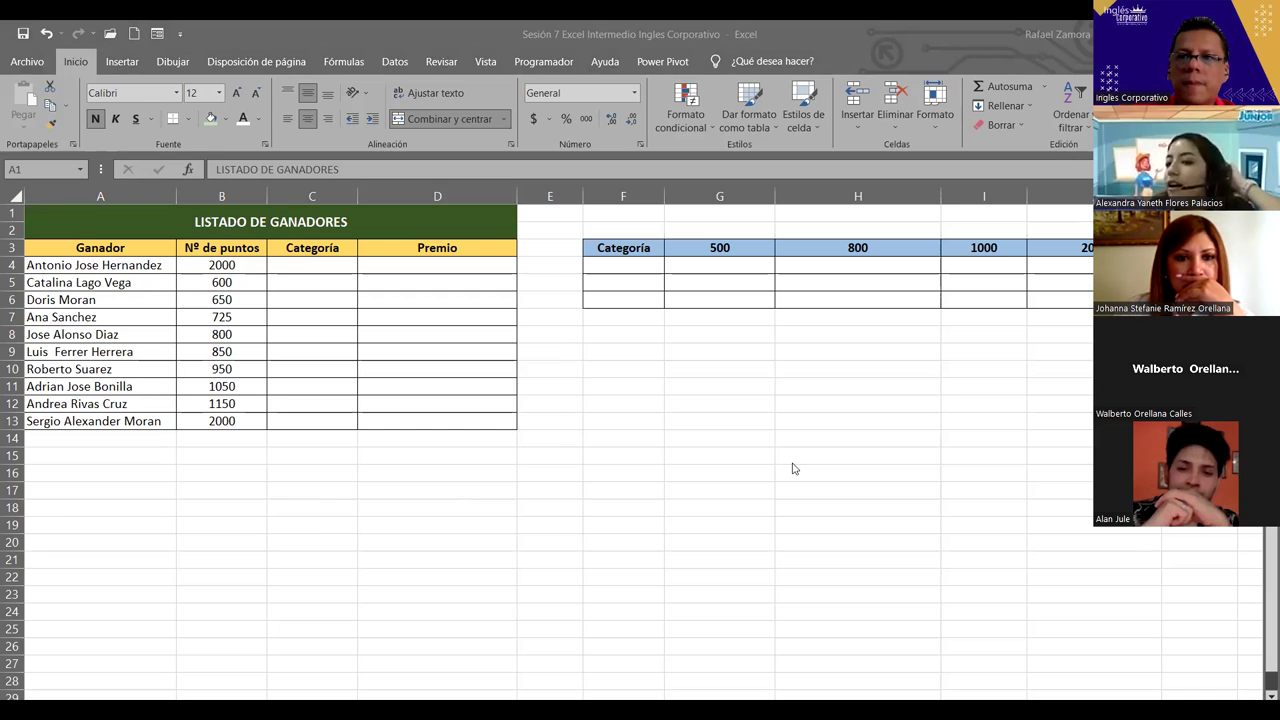
# Fill F4:F6 with the centred labels Cat. 1, Cat. 2 and Cat. 3.
pyautogui.press('super')
pyautogui.press('Escape')
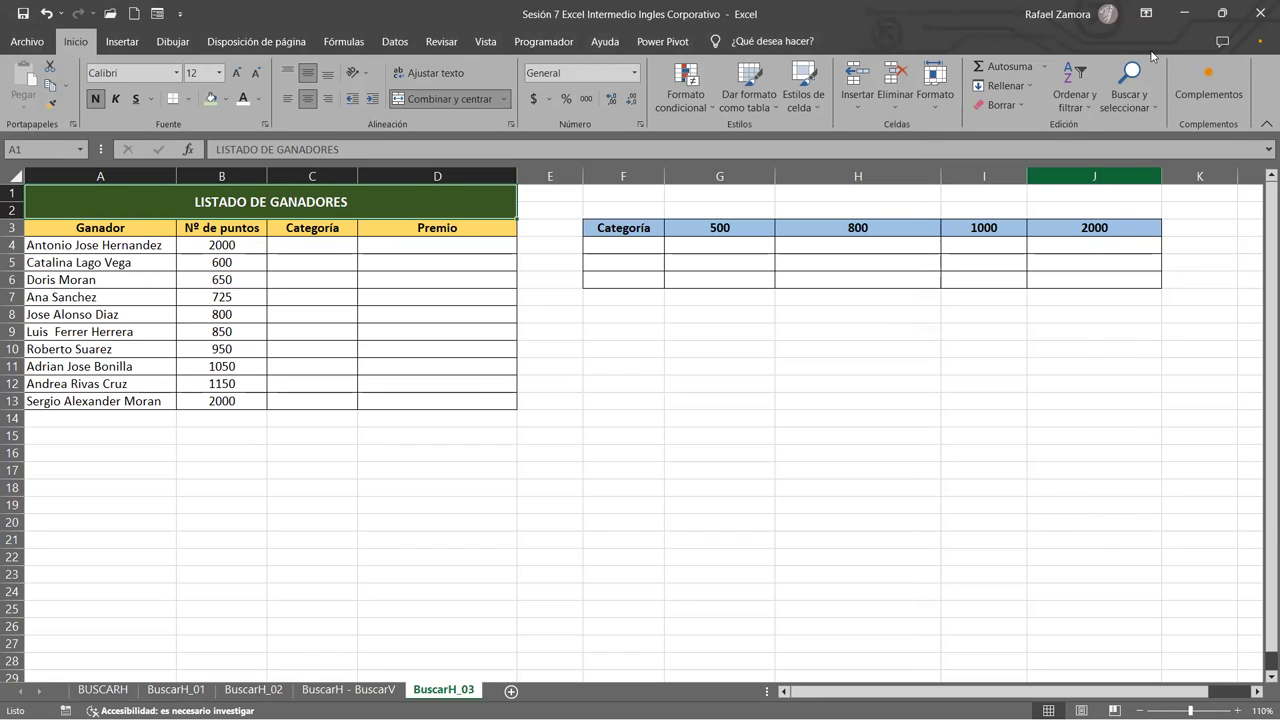
pyautogui.click(625, 248)
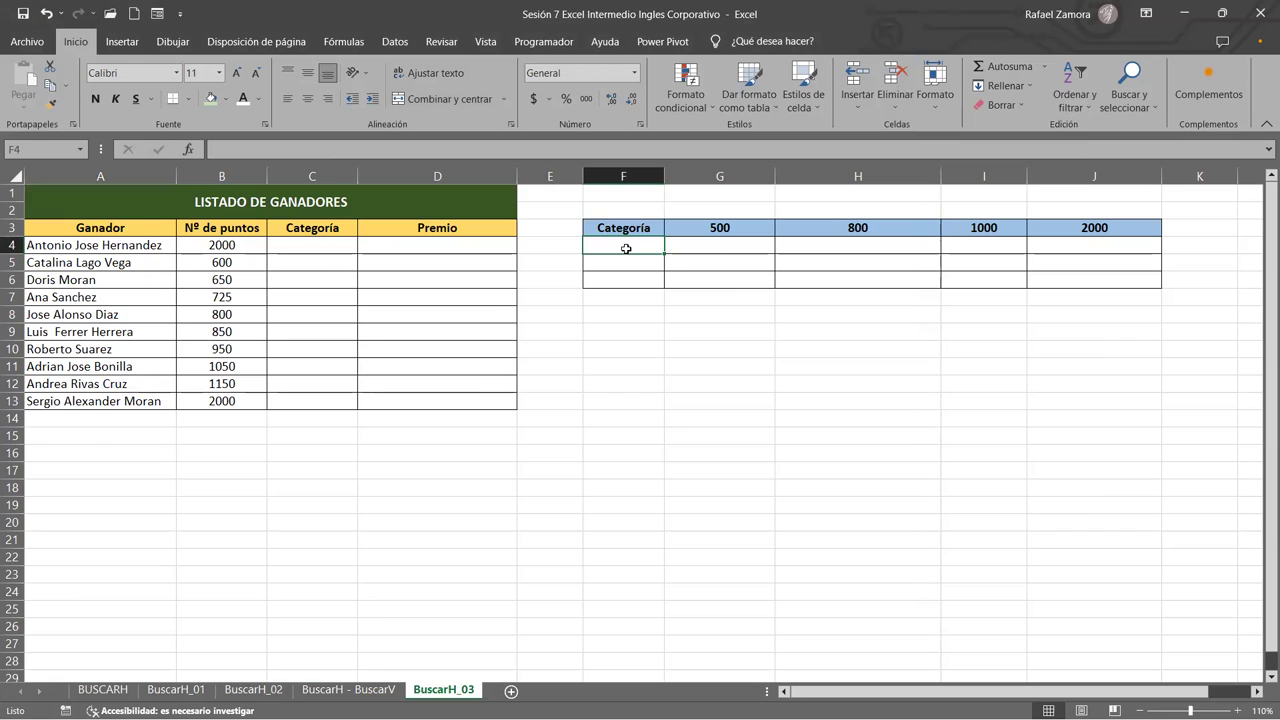
pyautogui.write('Cat. 1')
pyautogui.hotkey('ctrl', 'Return')
pyautogui.moveTo(664, 257); pyautogui.dragTo(664, 286)
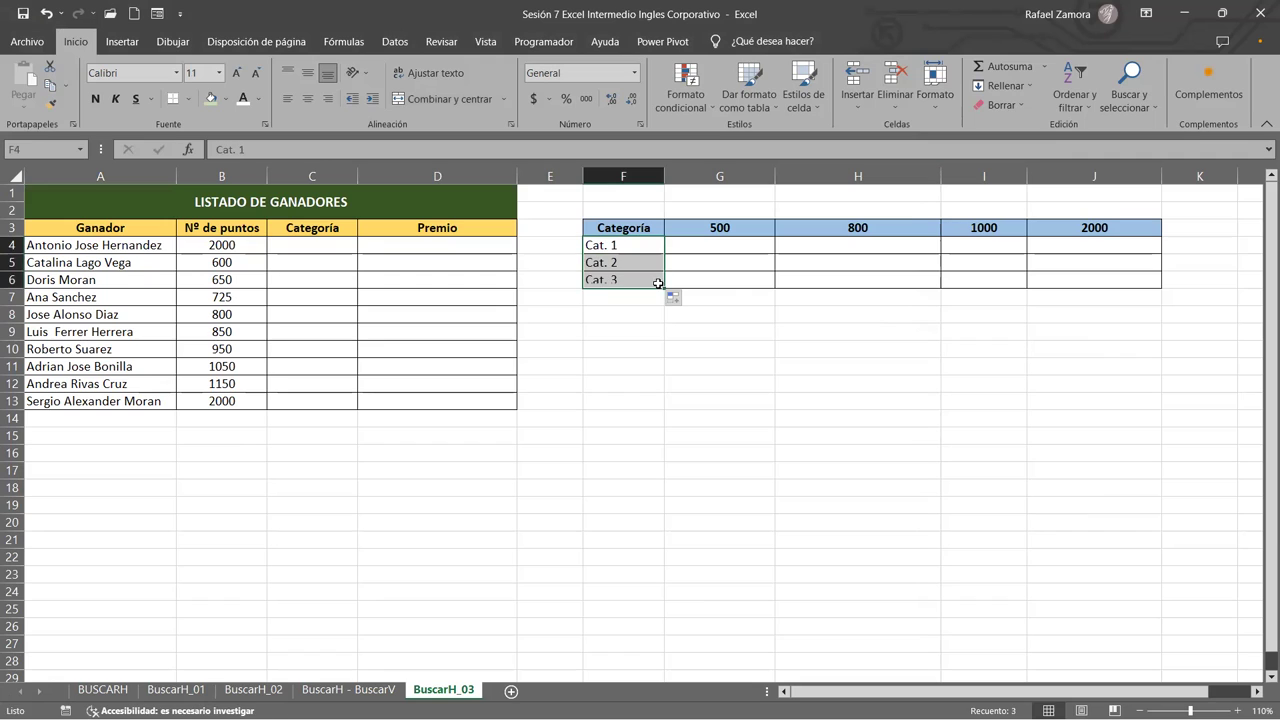
pyautogui.click(308, 98)
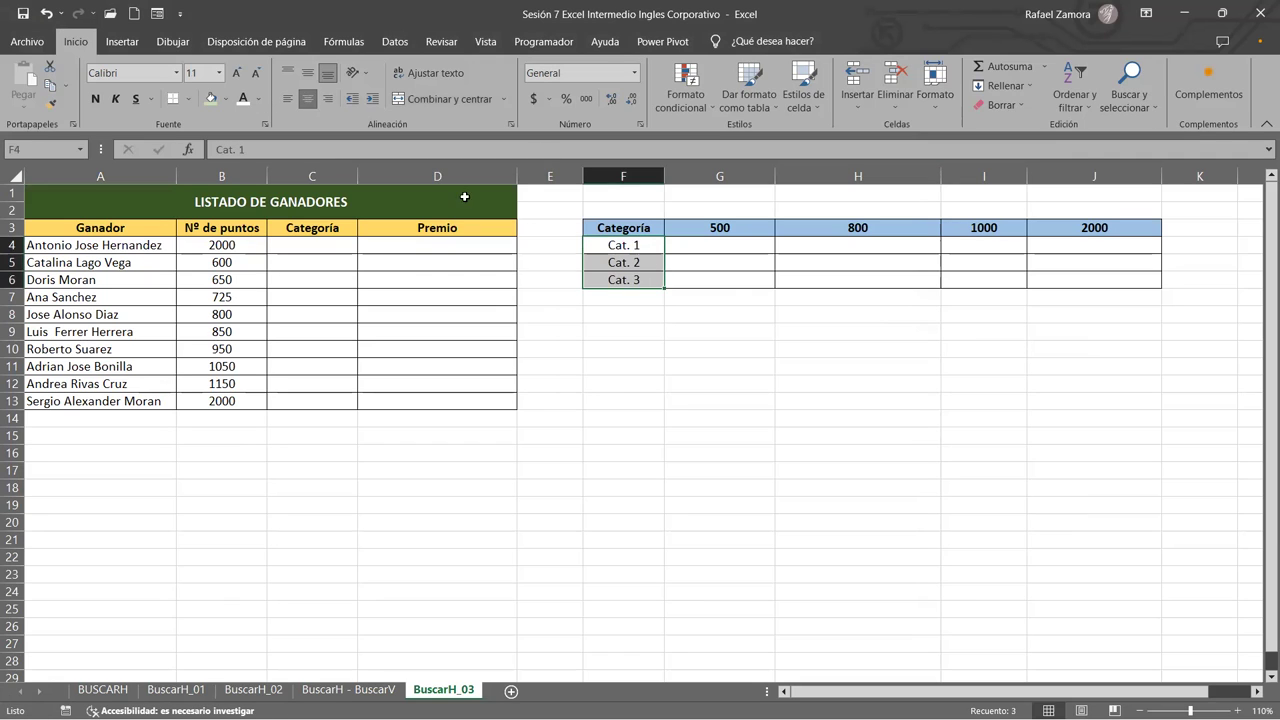
# Copy the prize list so it can go into the category table starting at G4.
pyautogui.click(713, 247)
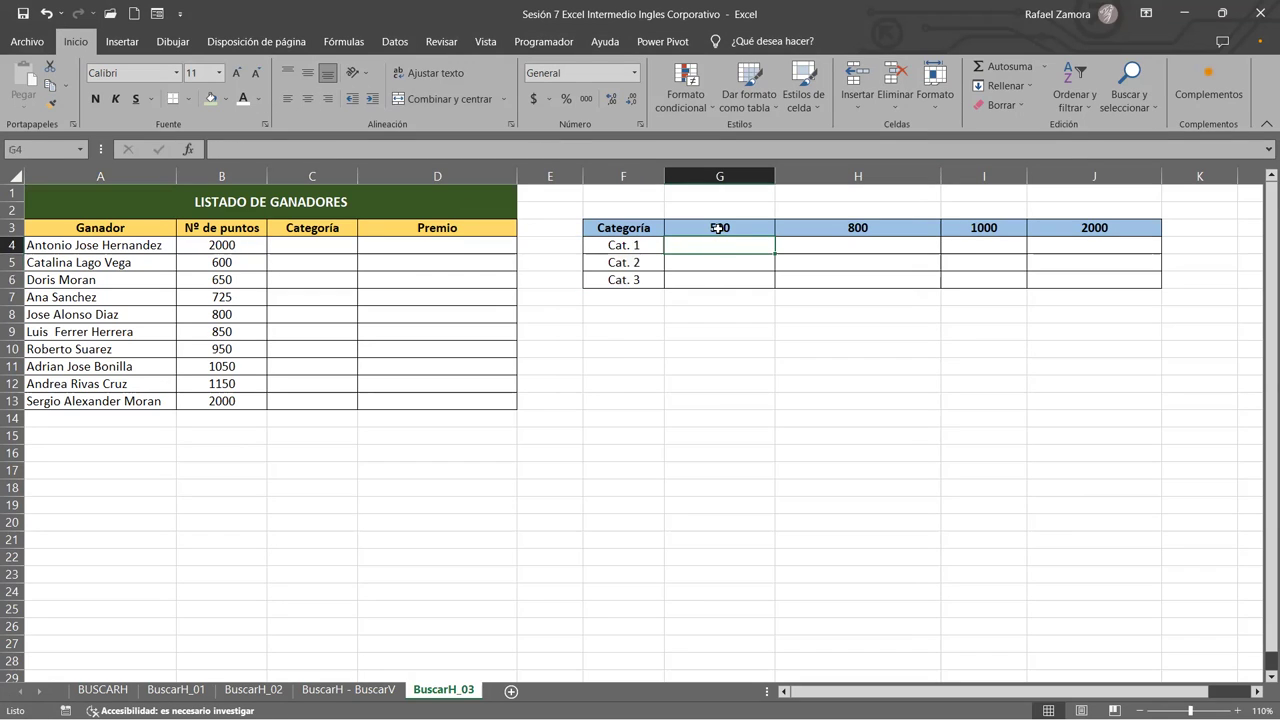
pyautogui.click(878, 228)
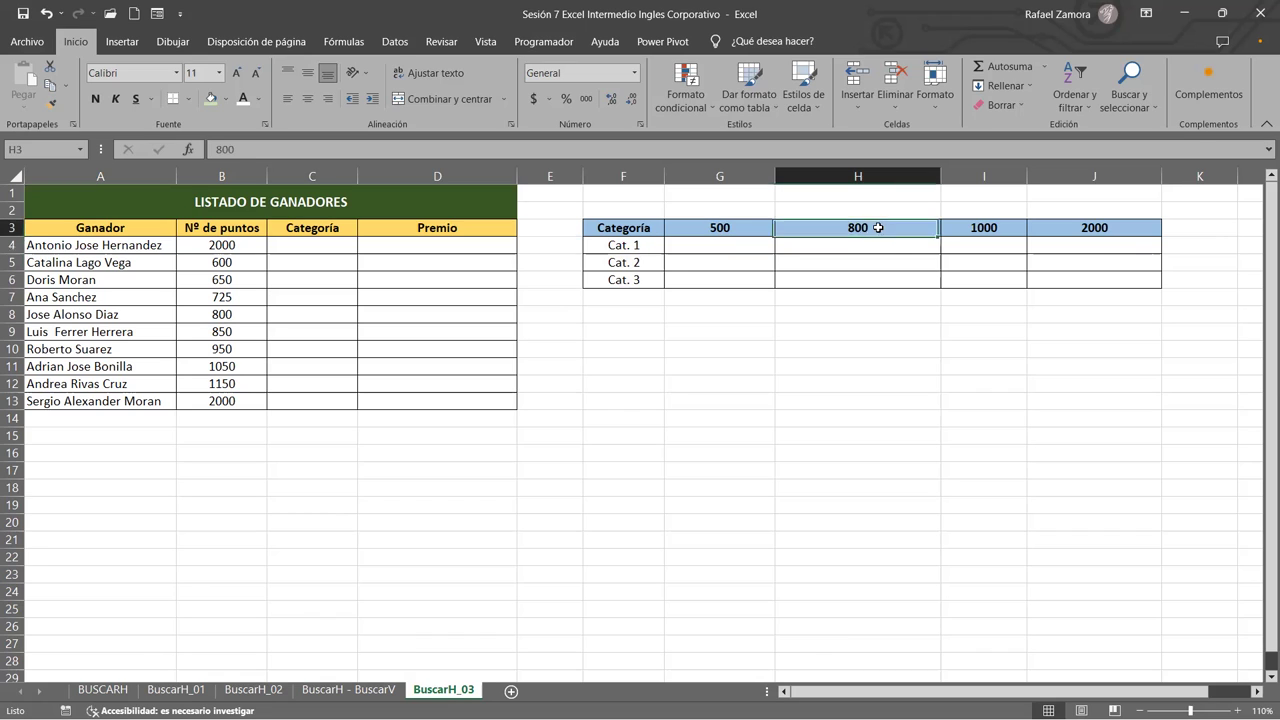
pyautogui.click(984, 228)
pyautogui.click(1136, 238)
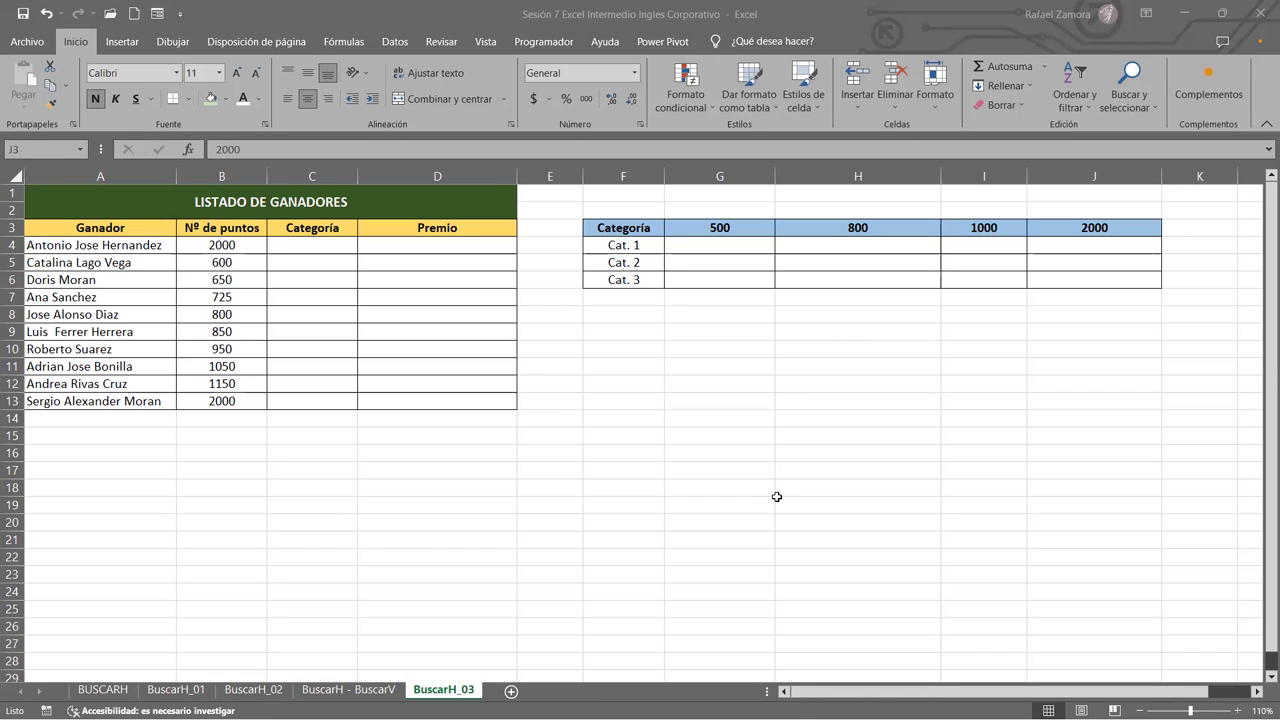
pyautogui.hotkey('ctrl', 'c')
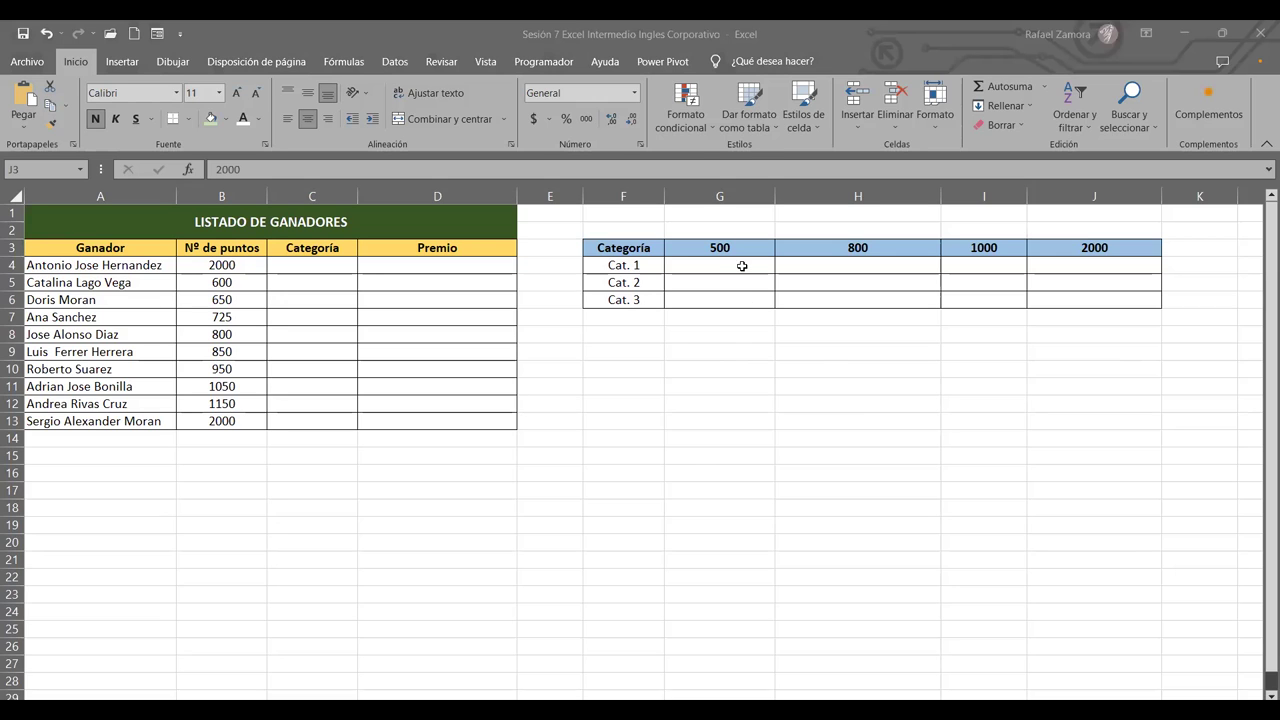
pyautogui.click(742, 266)
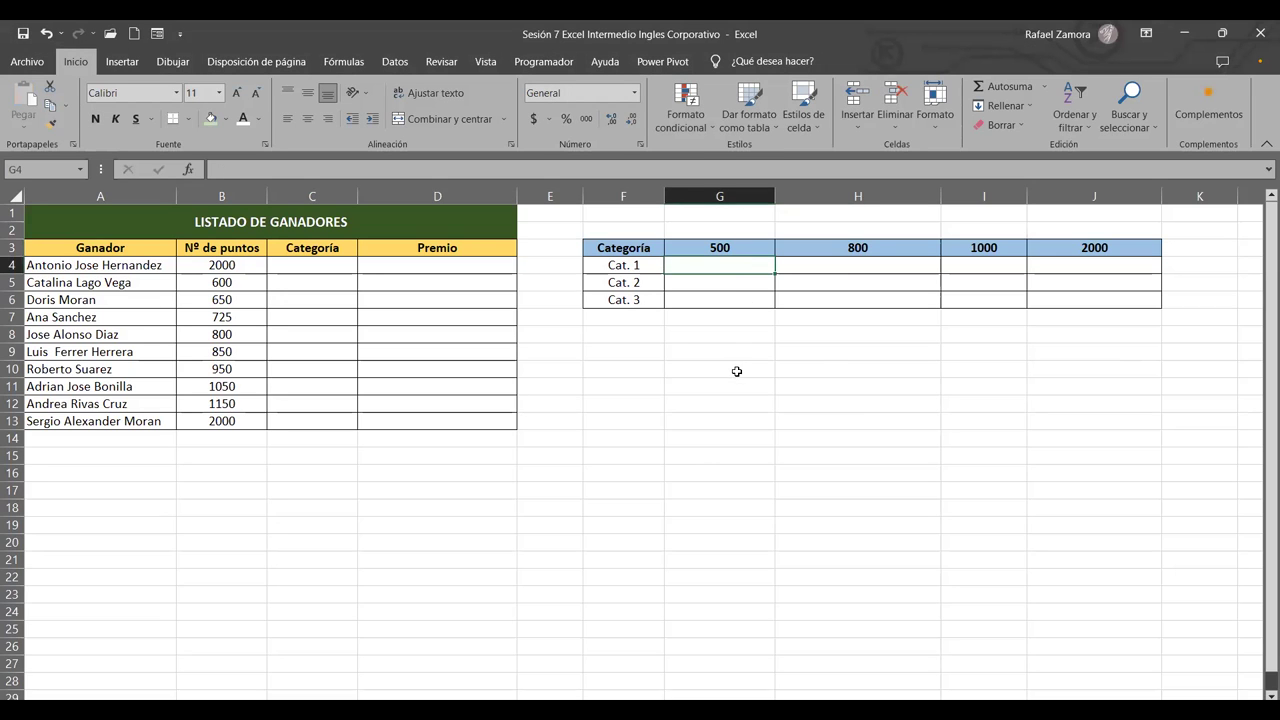
pyautogui.click(756, 422)
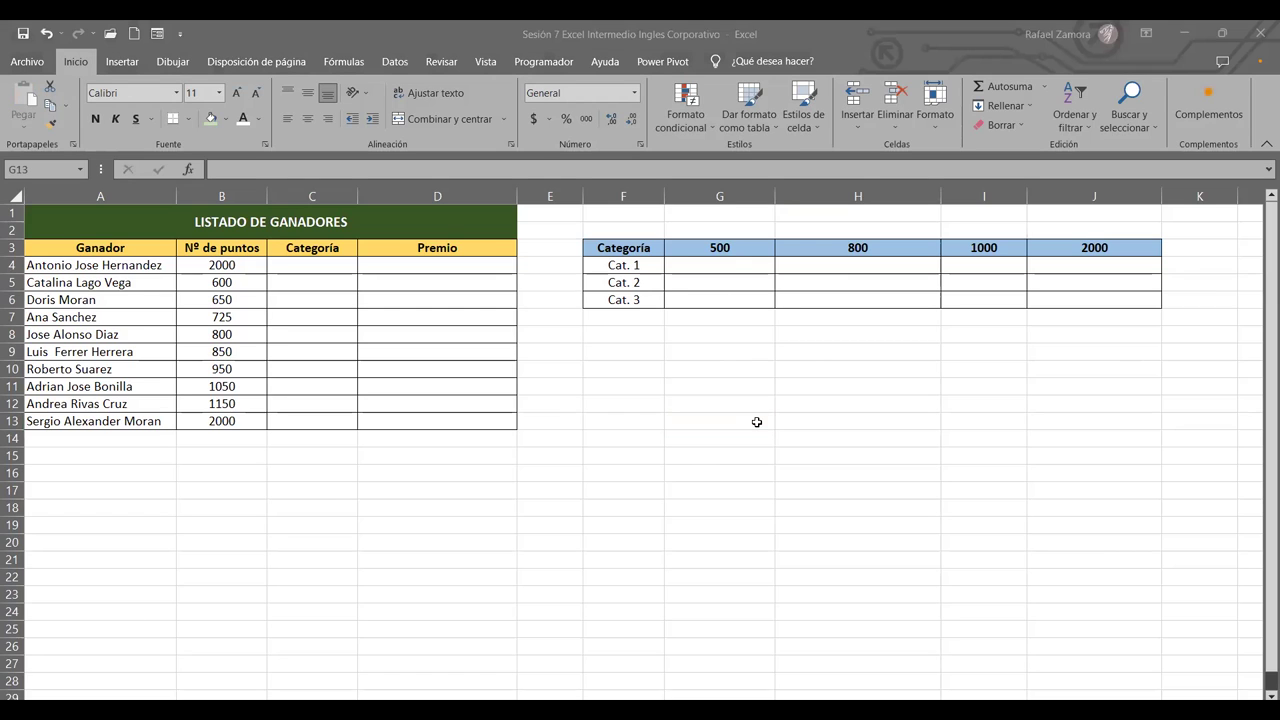
# Paste the prize list into G4:J6 under the points headers.
pyautogui.click(732, 267)
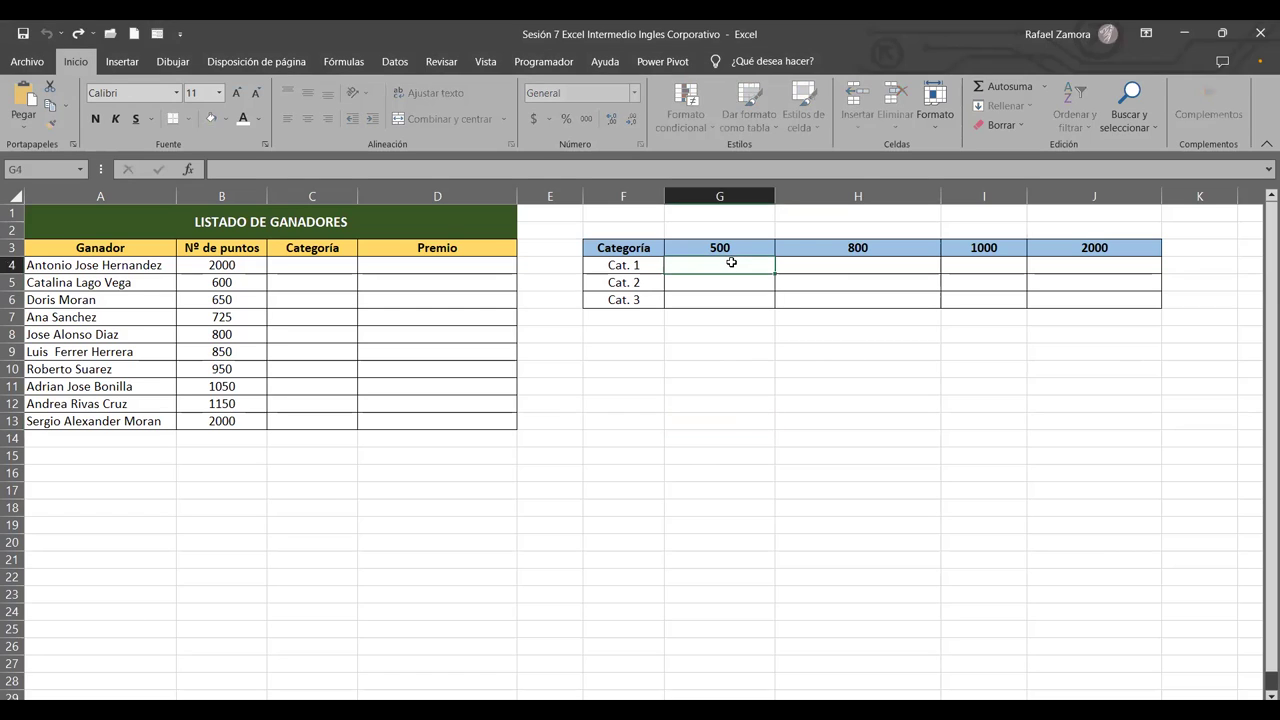
pyautogui.hotkey('ctrl', 'v')
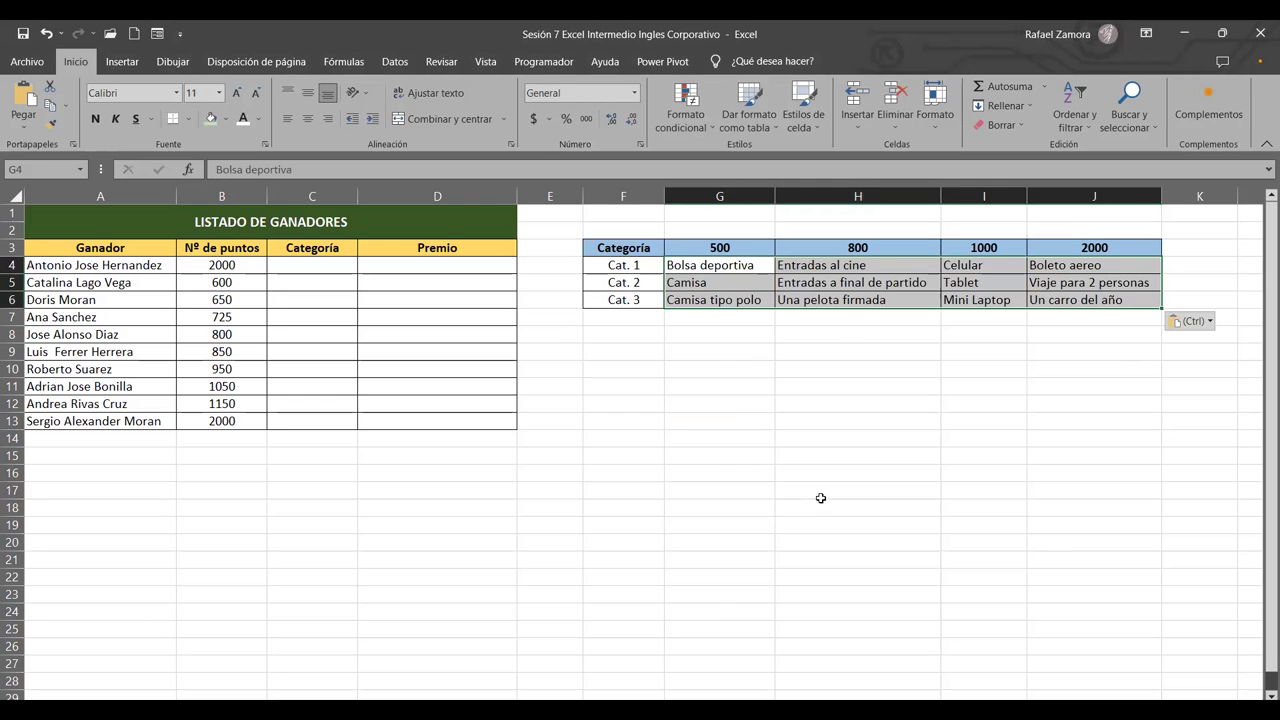
pyautogui.click(827, 489)
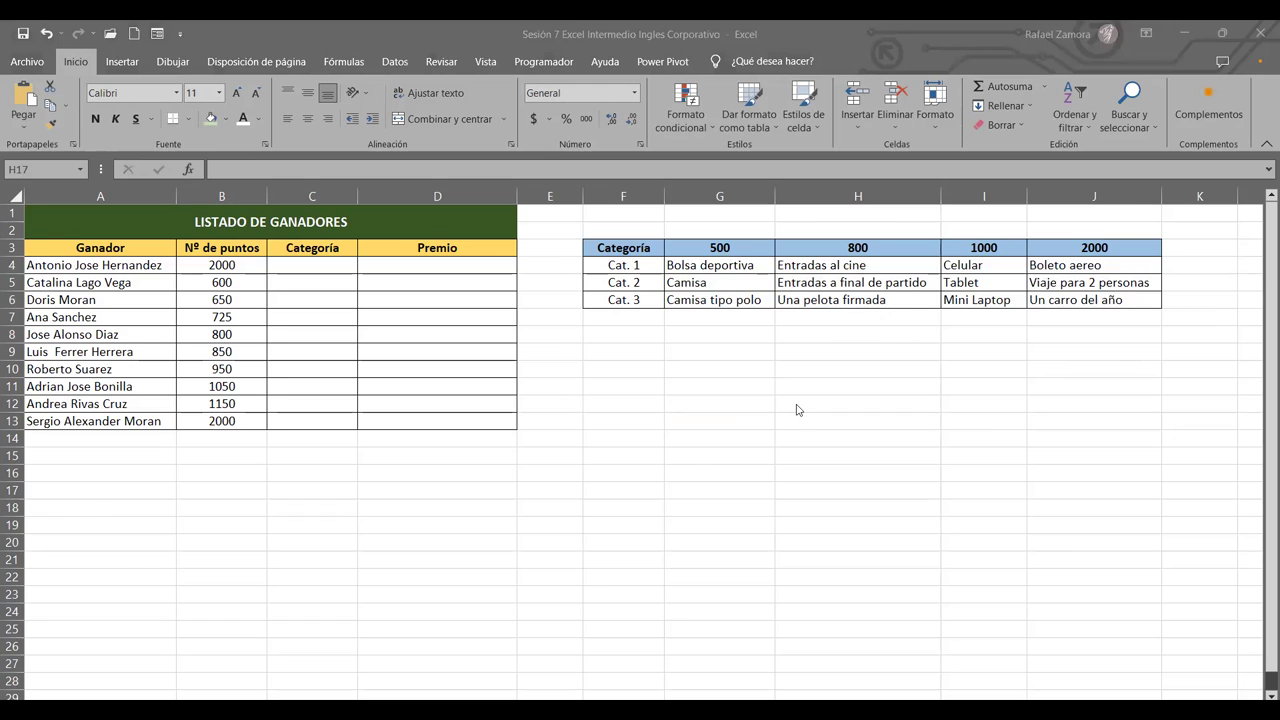
pyautogui.click(628, 270)
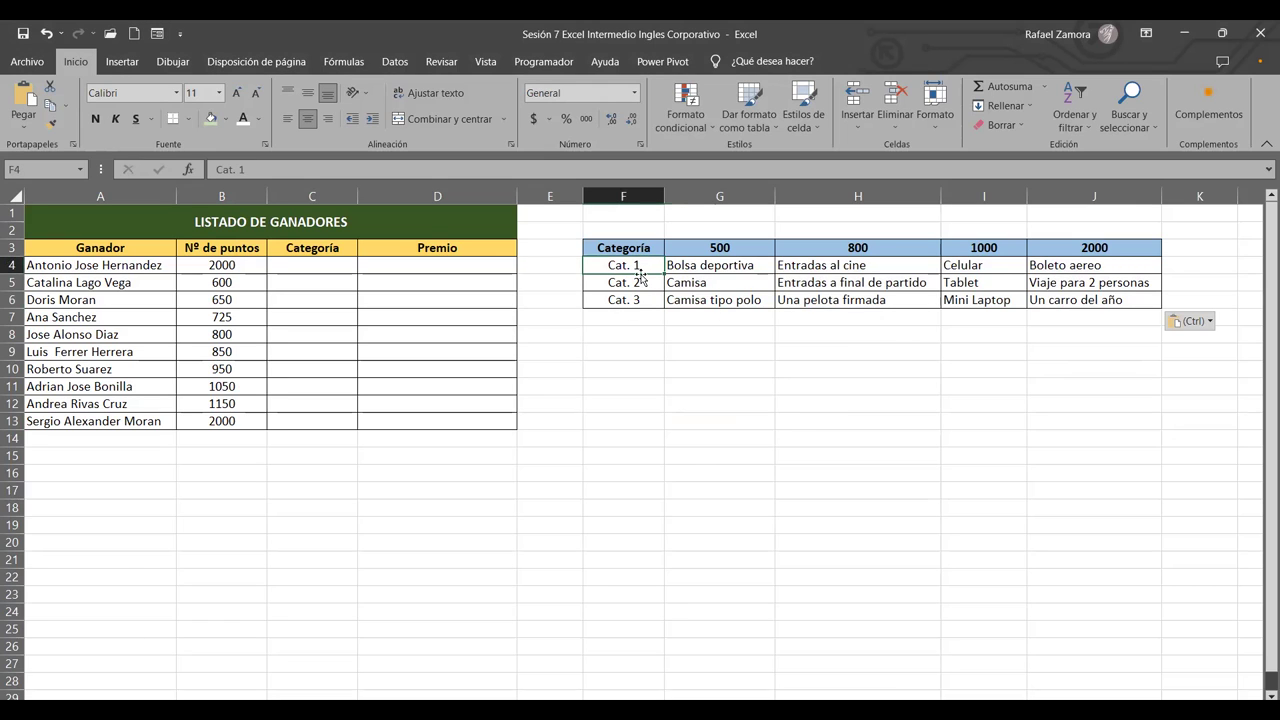
pyautogui.moveTo(726, 266); pyautogui.dragTo(1140, 303)
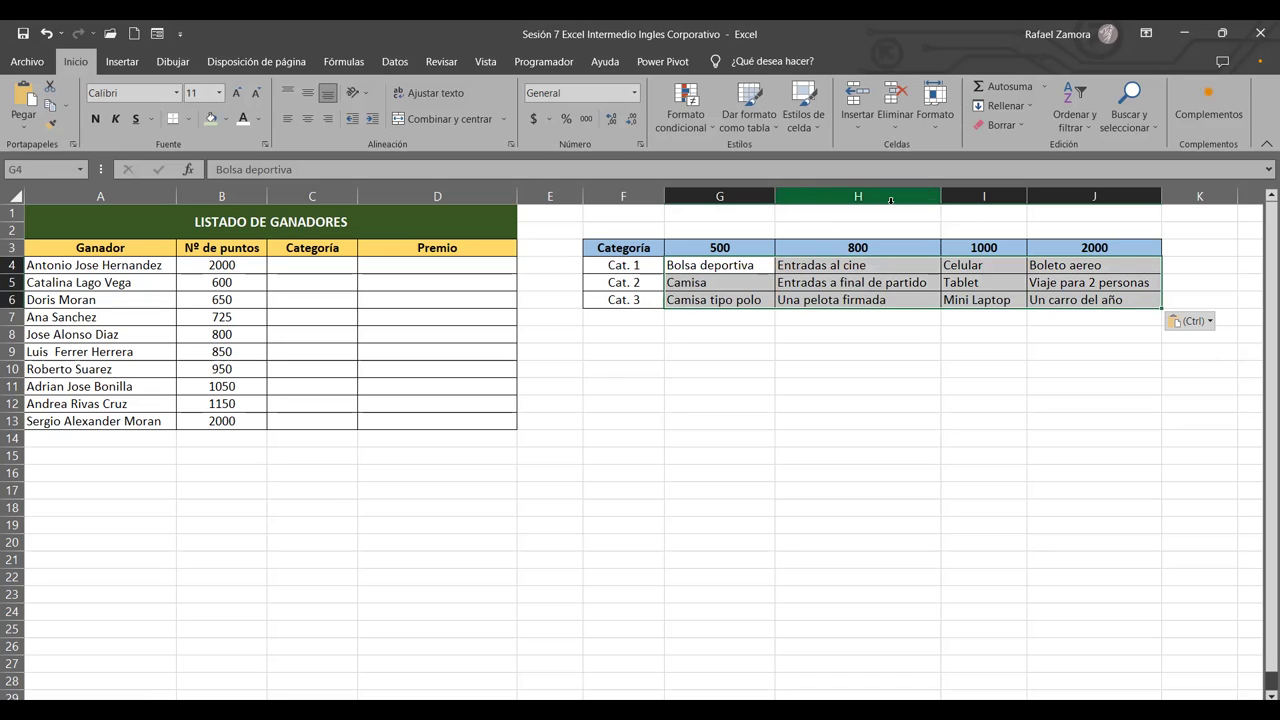
pyautogui.click(806, 228)
# Widen columns G, I and J so the prize descriptions fit.
pyautogui.moveTo(777, 198); pyautogui.dragTo(788, 198)
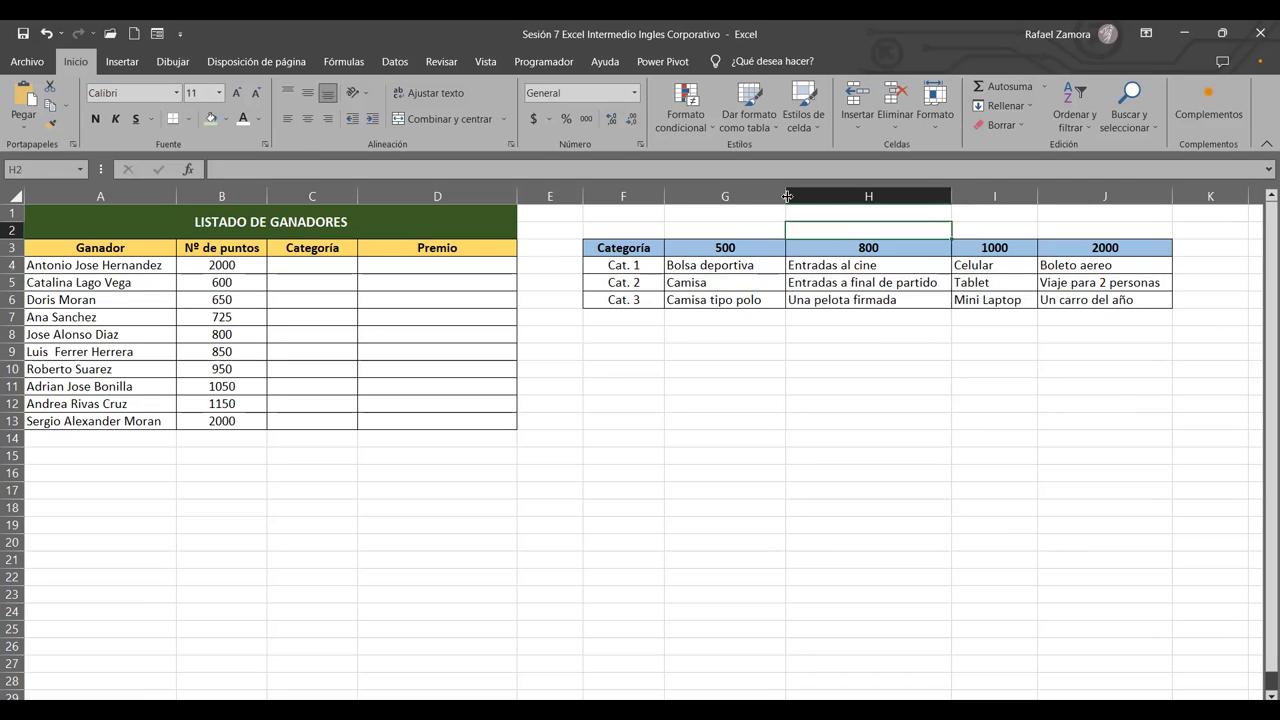
pyautogui.moveTo(1038, 197); pyautogui.dragTo(1048, 197)
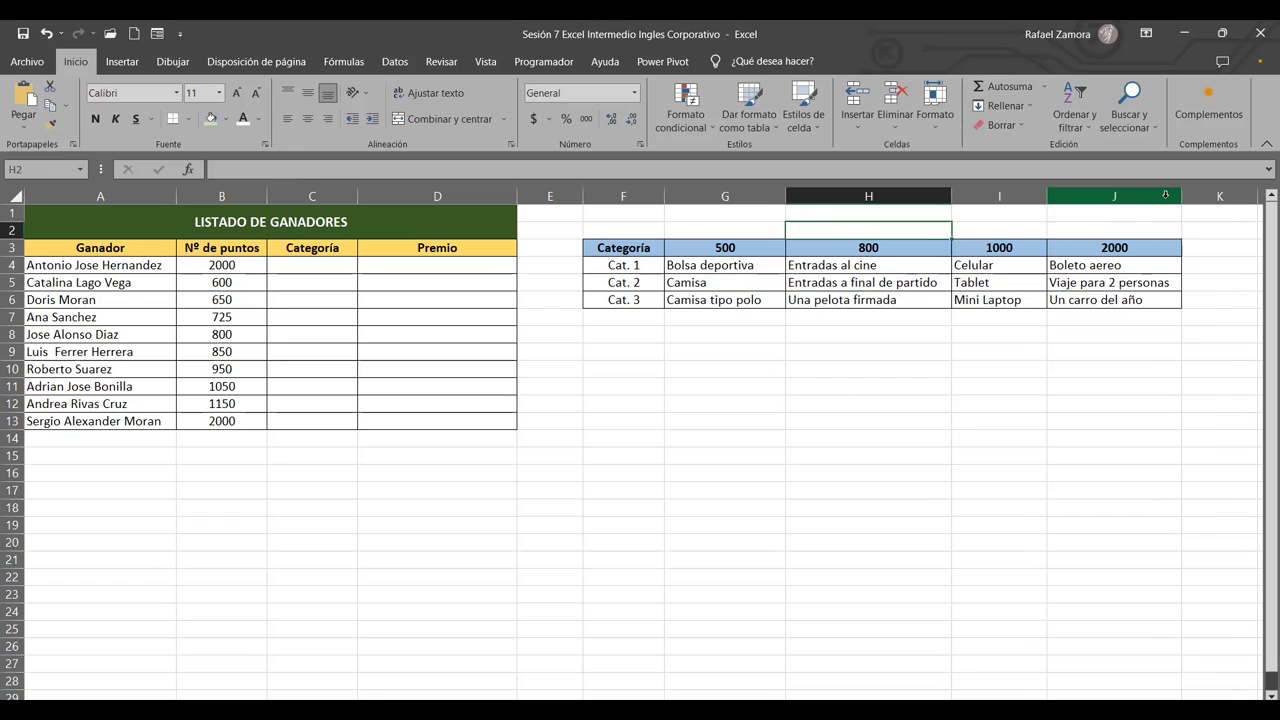
pyautogui.moveTo(1182, 197); pyautogui.dragTo(1190, 197)
pyautogui.click(955, 435)
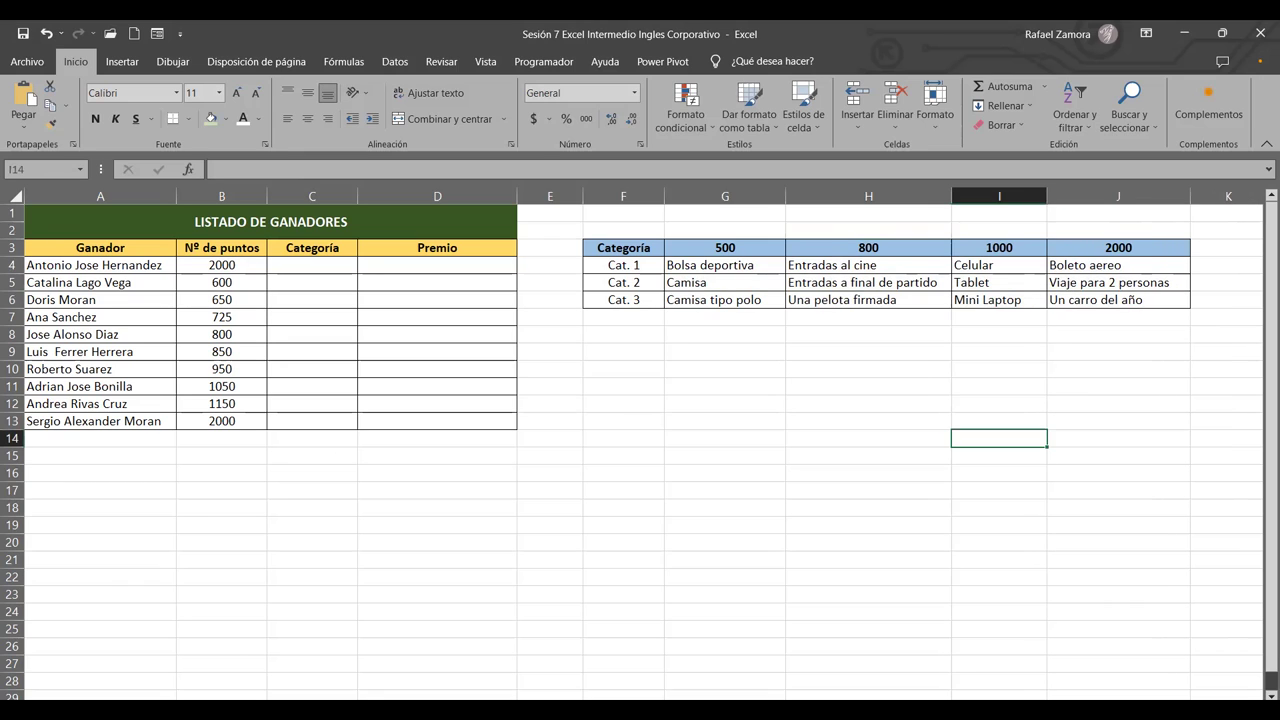
pyautogui.moveTo(342, 262); pyautogui.dragTo(290, 425)
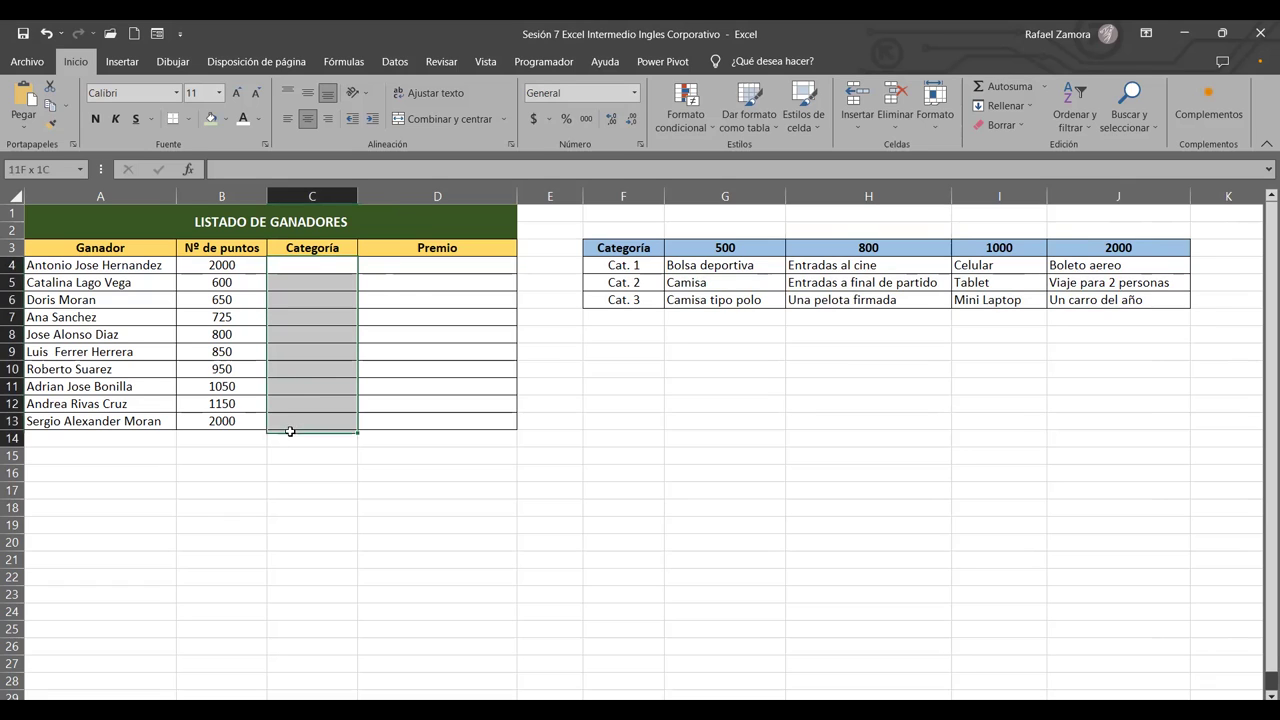
# Enter =ALEATORIO.ENTRE(1,3) in C4 and fill it down to C13.
pyautogui.click(456, 265)
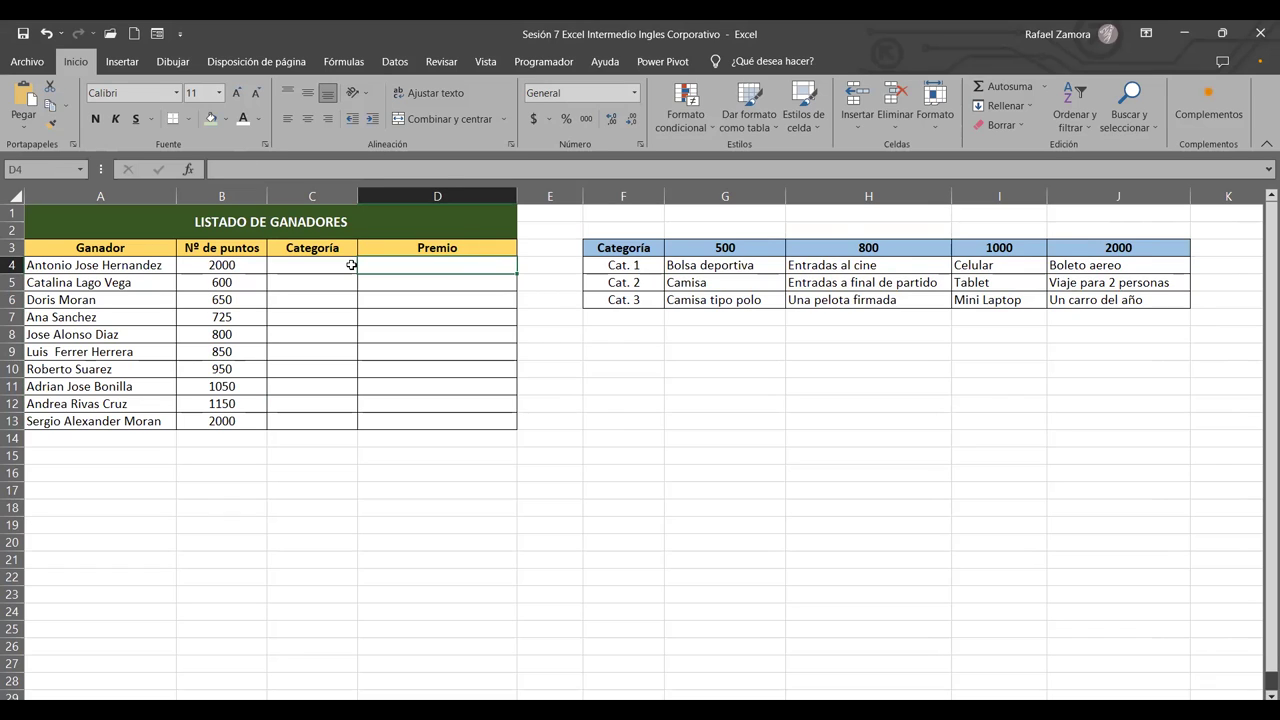
pyautogui.moveTo(306, 261); pyautogui.dragTo(282, 426)
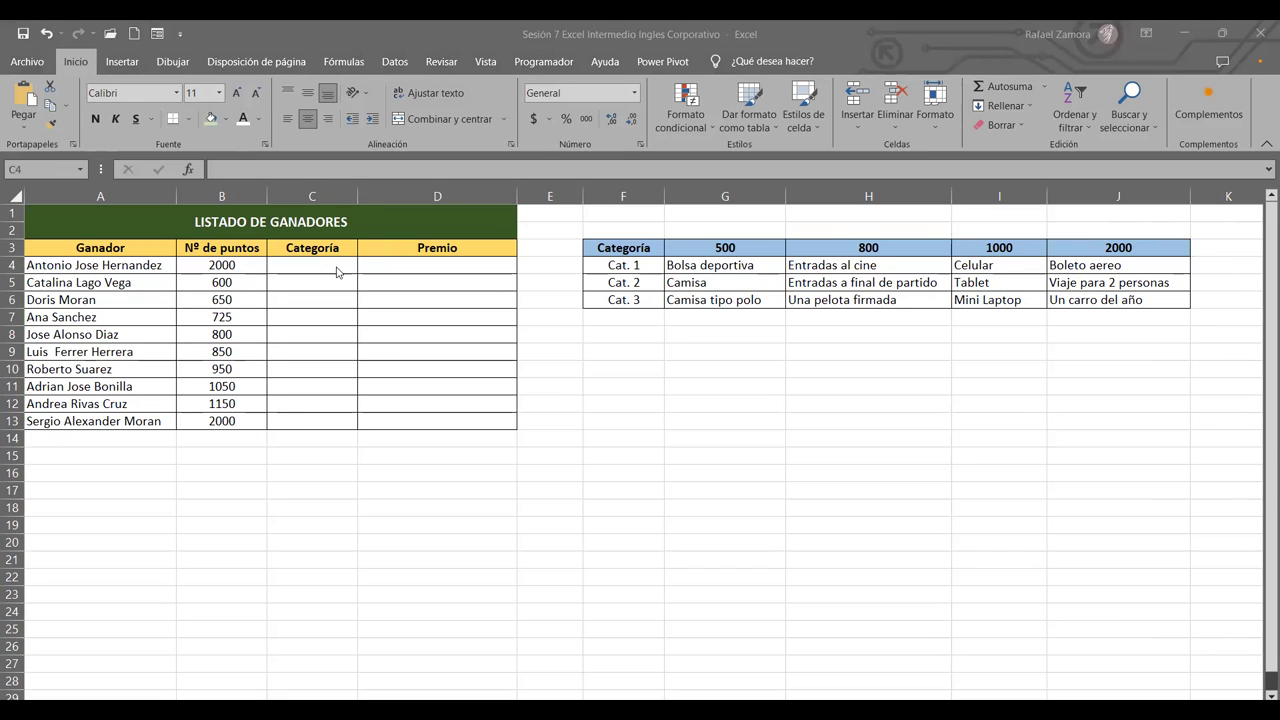
pyautogui.click(337, 271)
pyautogui.write('=')
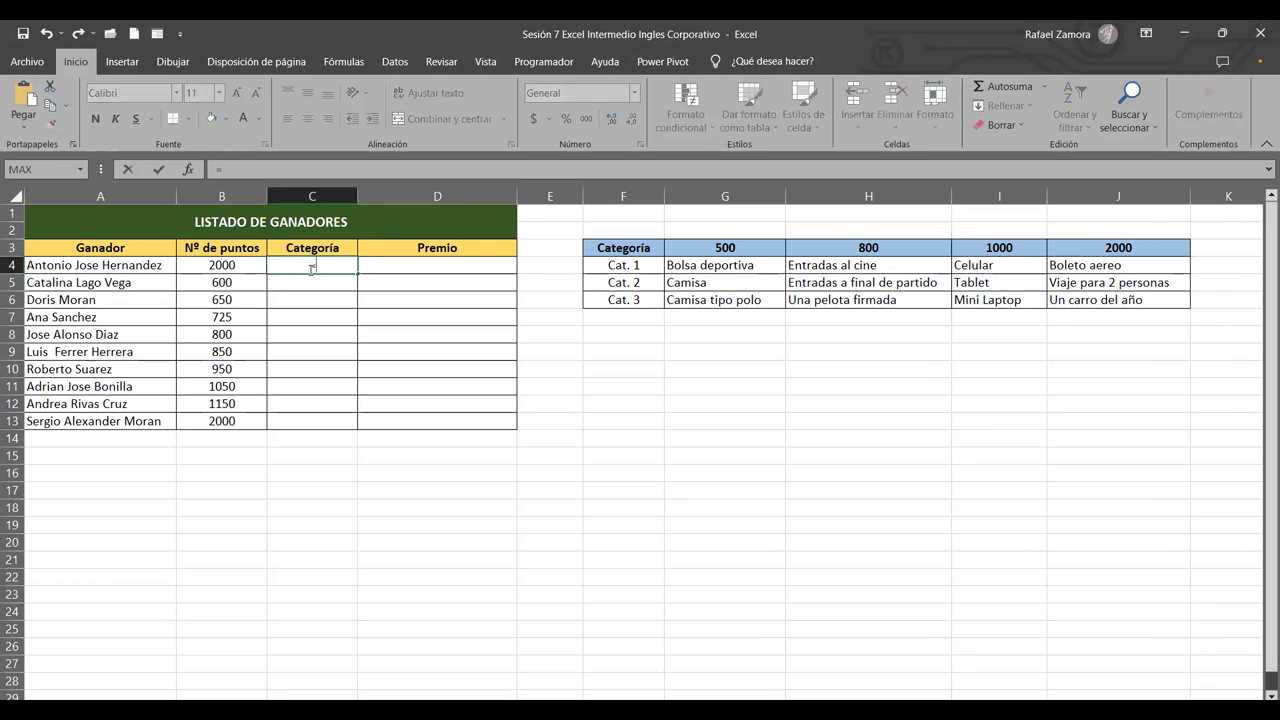
pyautogui.write('ALEATORIO.ENTRE(1,3)')
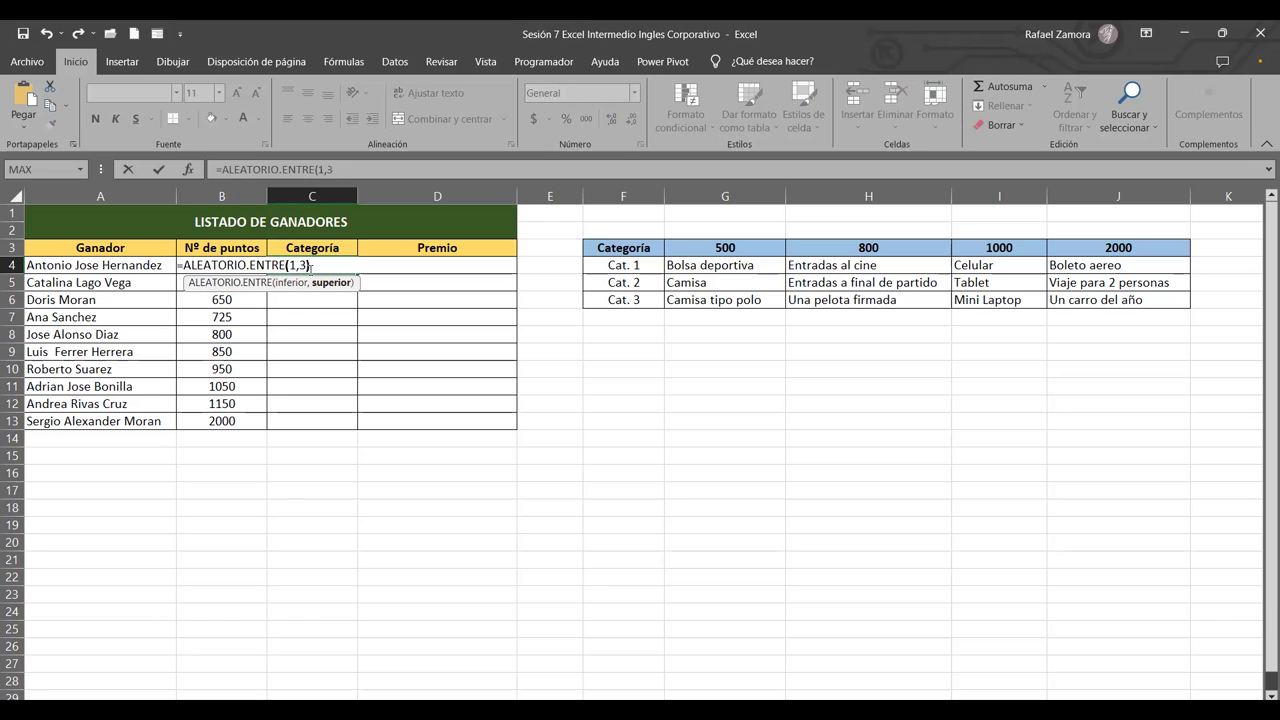
pyautogui.press('Return')
pyautogui.click(310, 268)
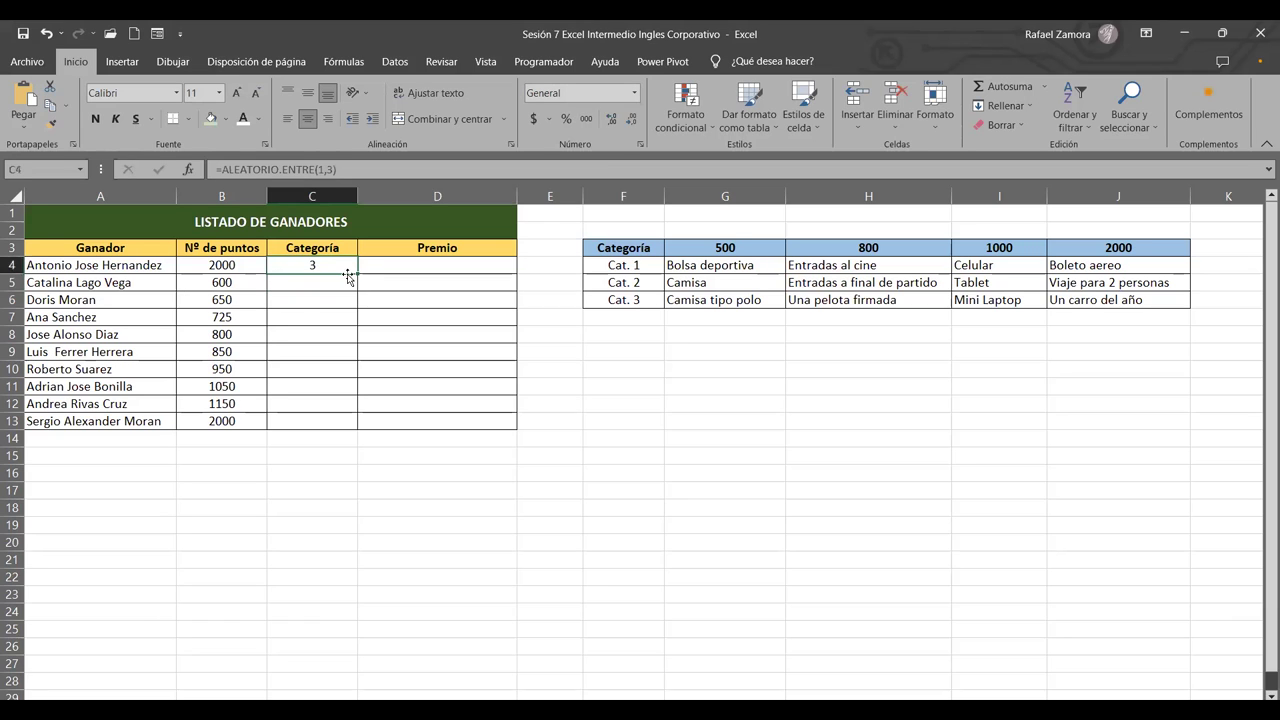
pyautogui.moveTo(356, 273); pyautogui.dragTo(356, 433)
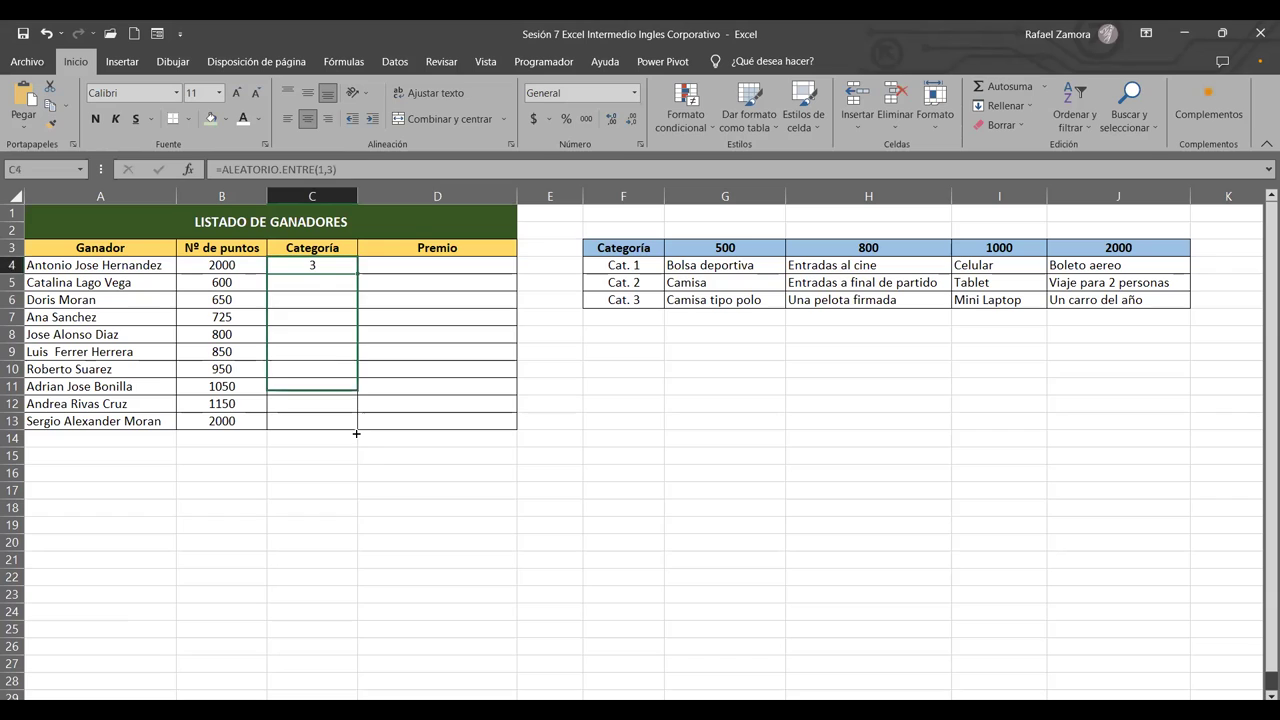
pyautogui.click(470, 470)
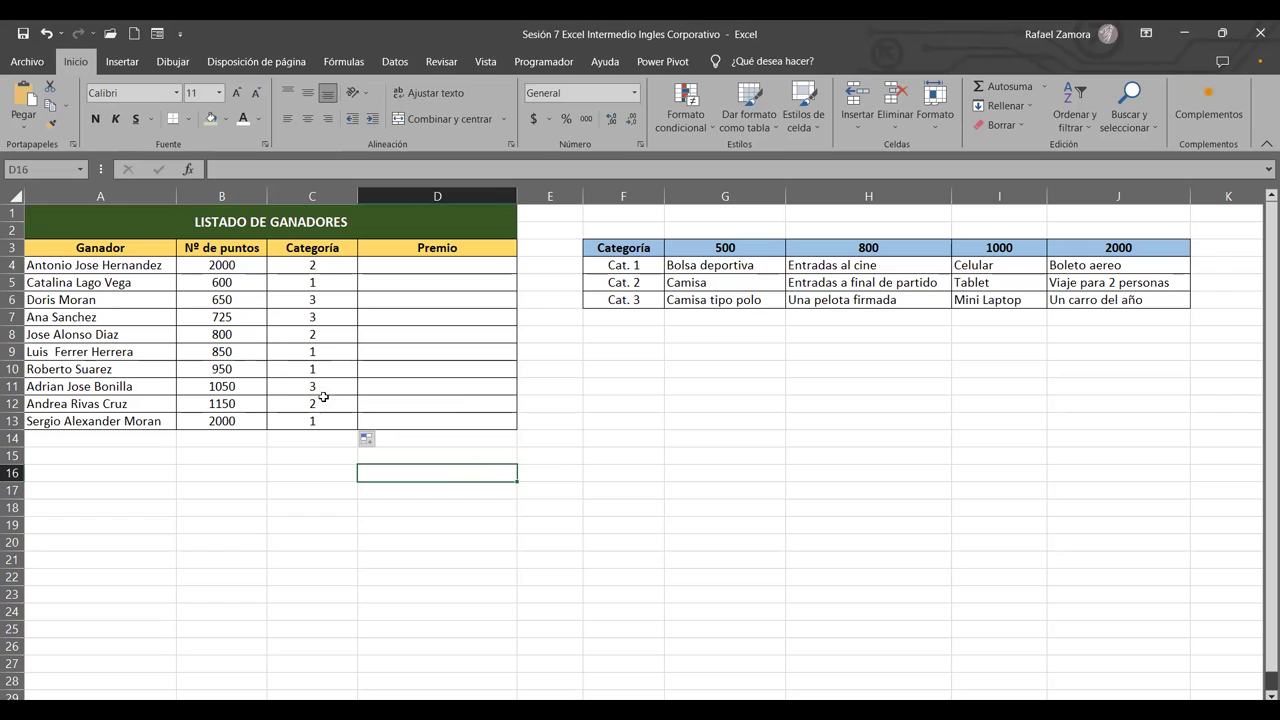
# Inspect the Premio cell D4, the random formula in C4 and the points in B4.
pyautogui.click(470, 261)
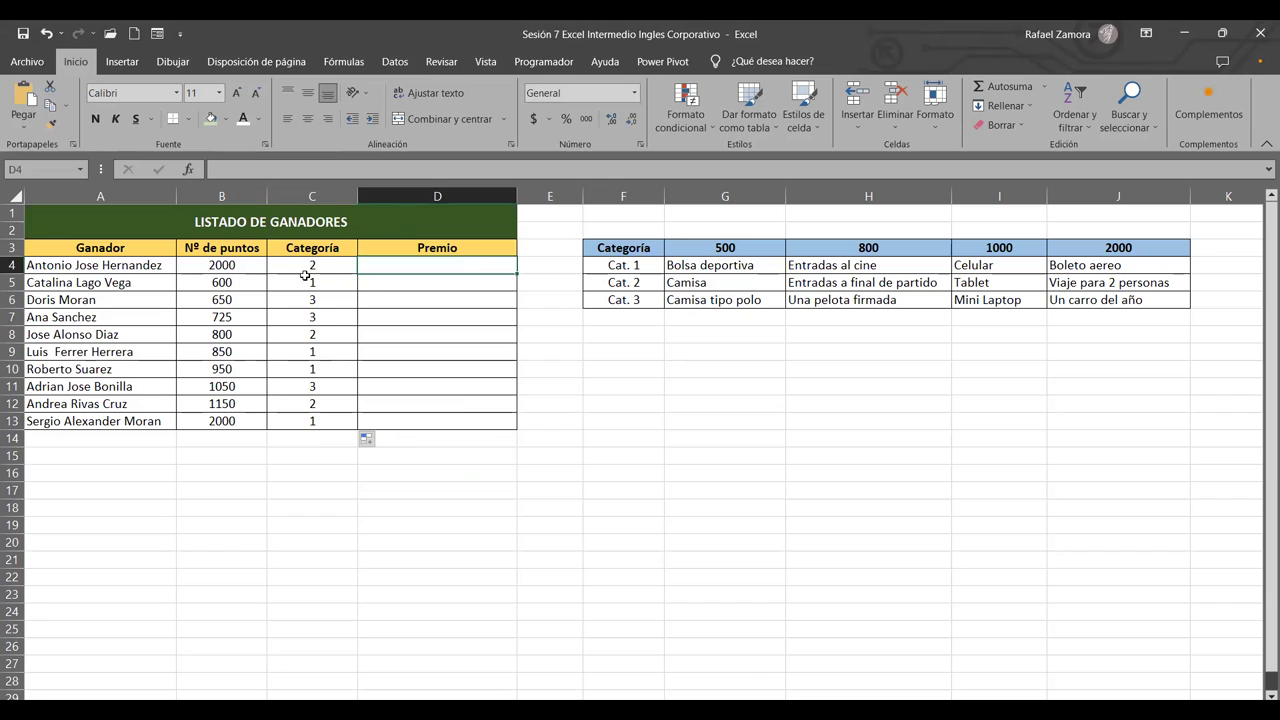
pyautogui.click(300, 267)
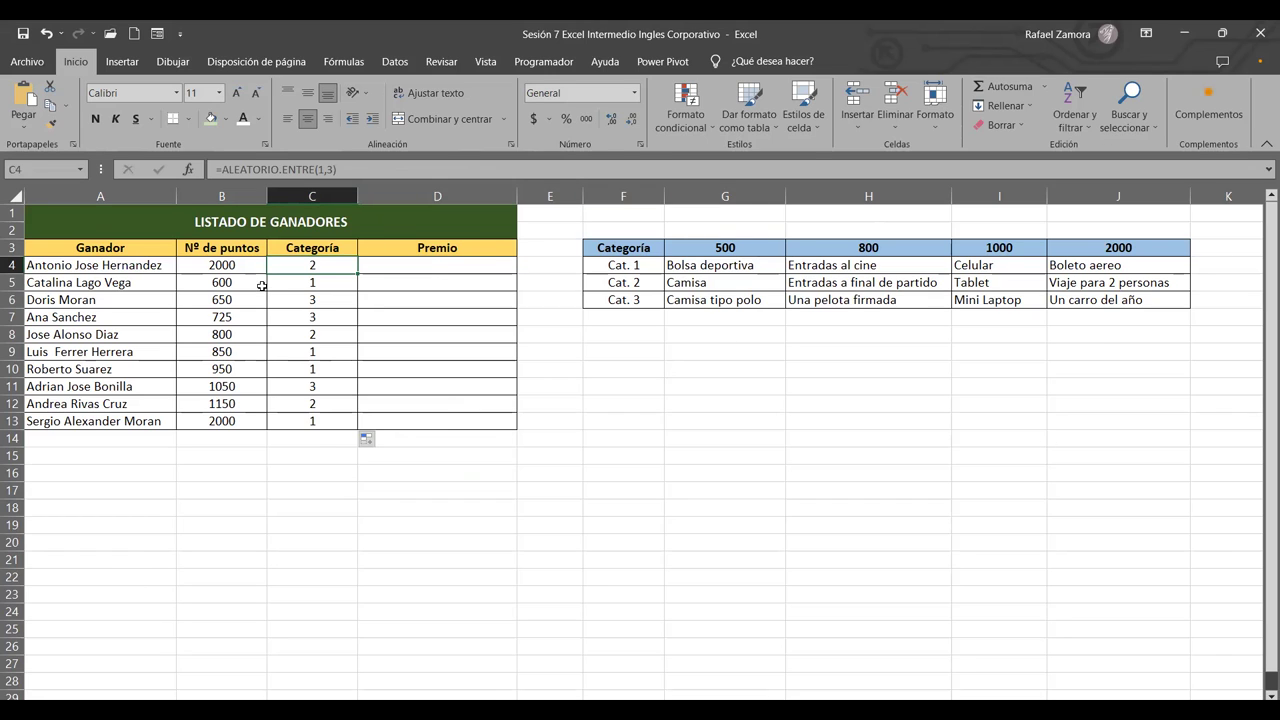
pyautogui.click(204, 261)
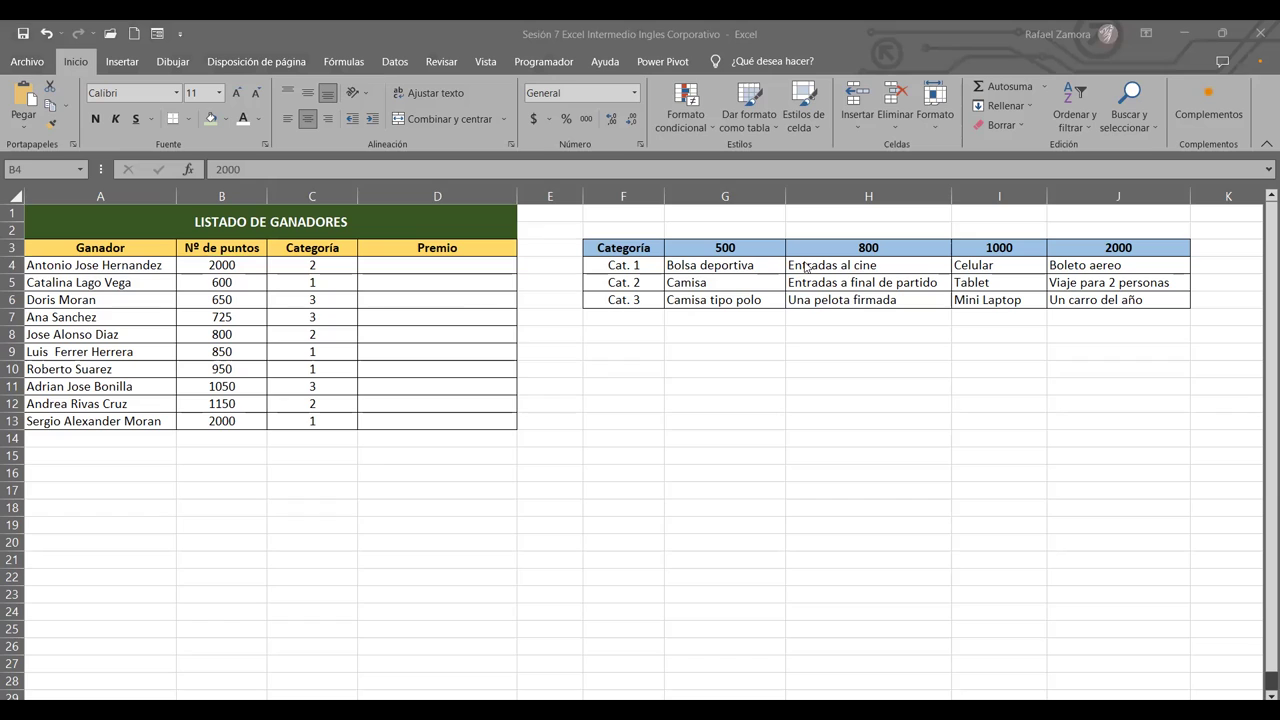
pyautogui.click(539, 433)
pyautogui.click(539, 435)
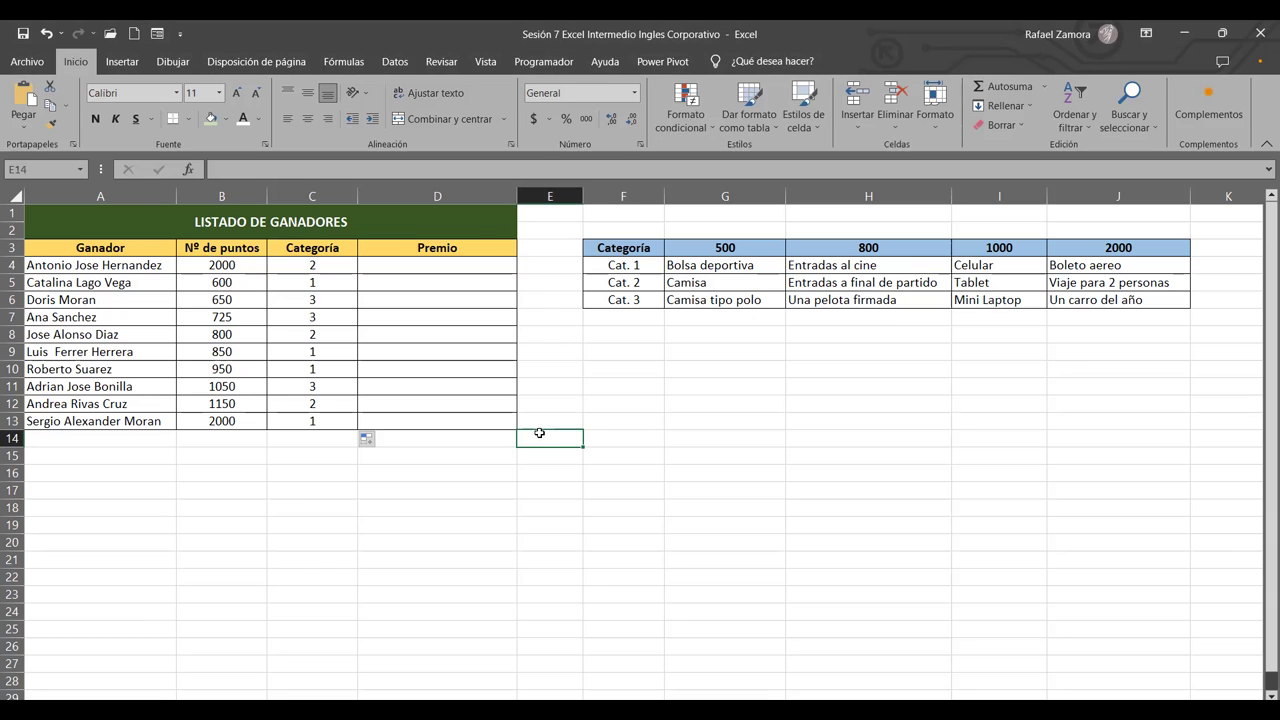
pyautogui.click(466, 267)
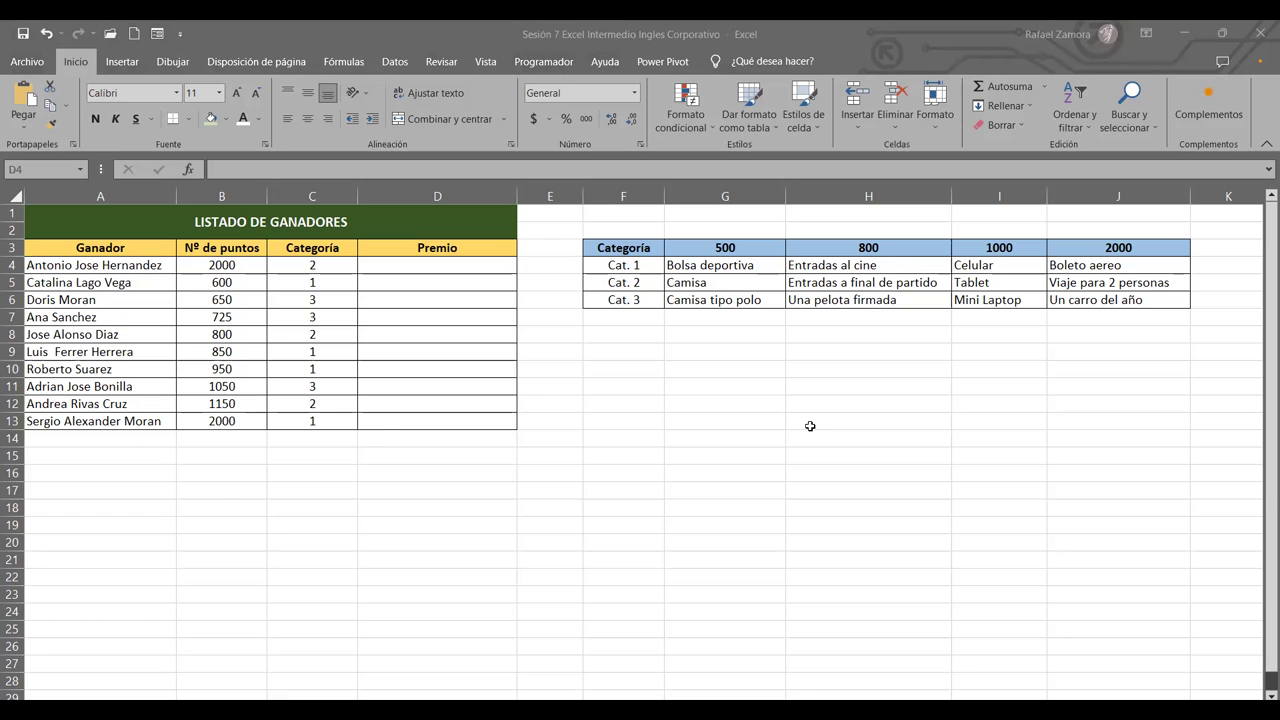
pyautogui.click(725, 403)
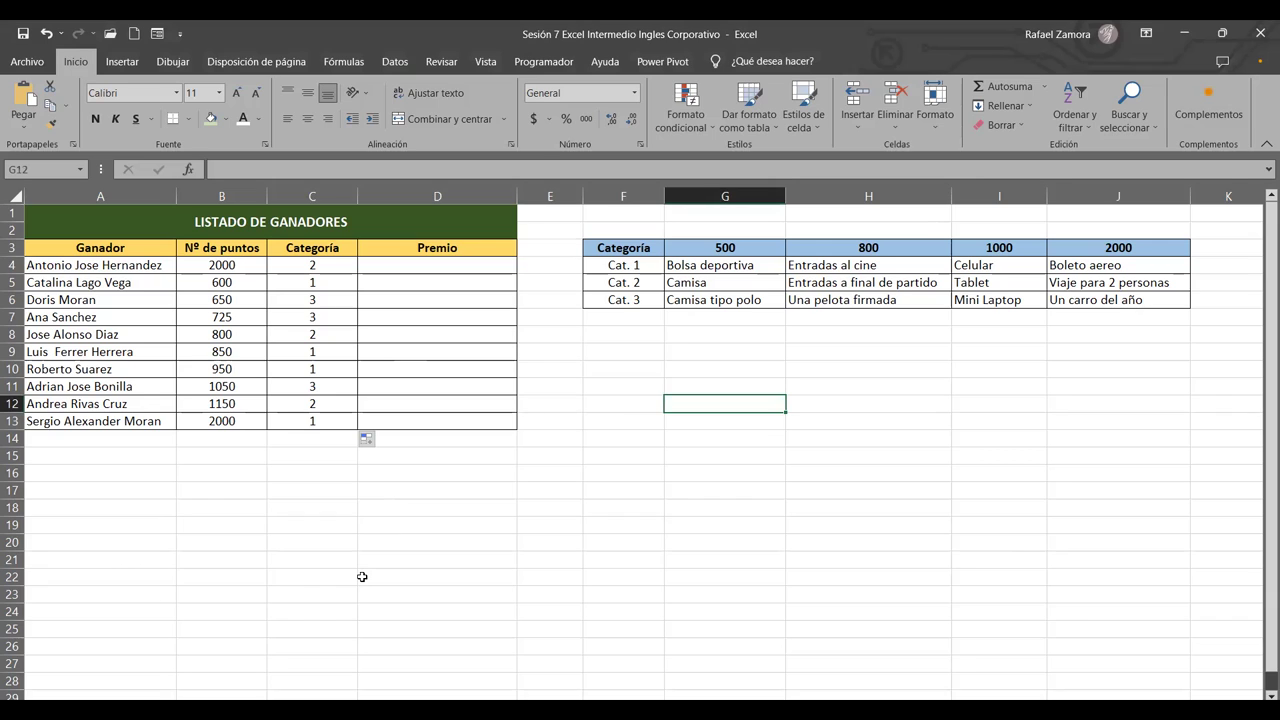
pyautogui.click(502, 266)
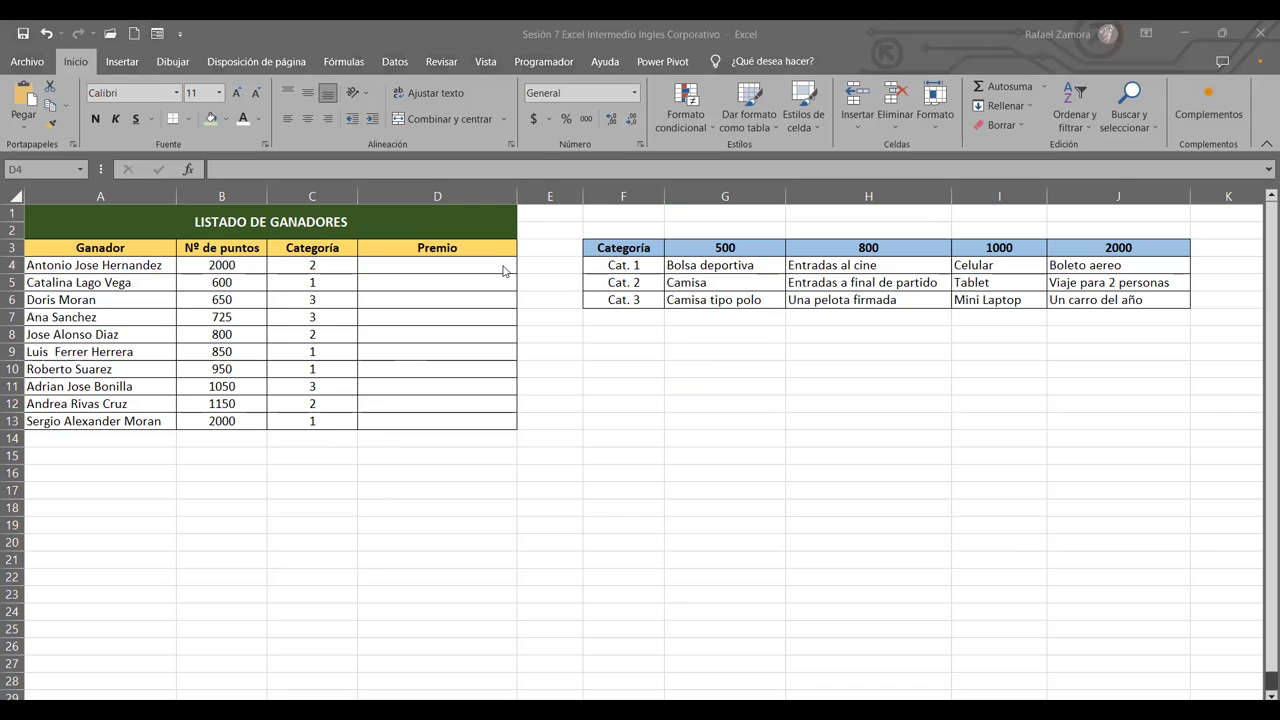
# Select cell D5 in the Premio column.
pyautogui.click(500, 285)
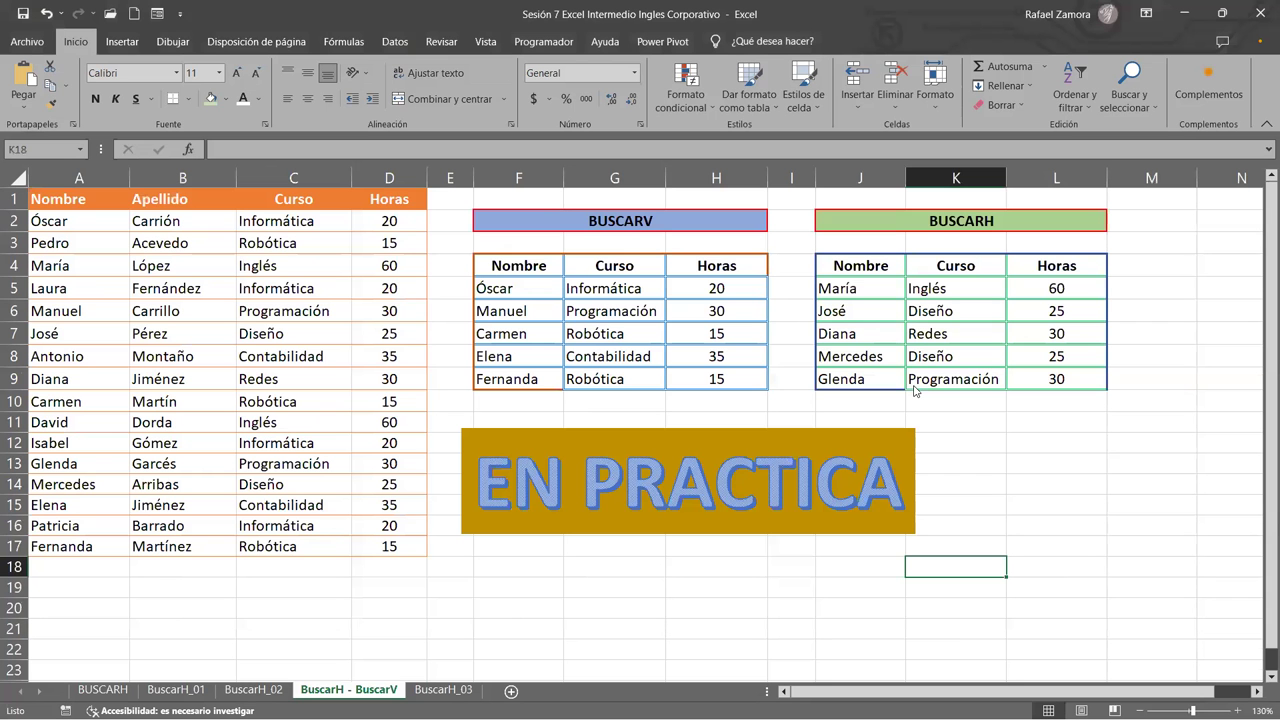
# Paste a copy of the EN PRACTICA banner on BuscarH_03, just below the winners list.
pyautogui.click(716, 418)
pyautogui.click(720, 440)
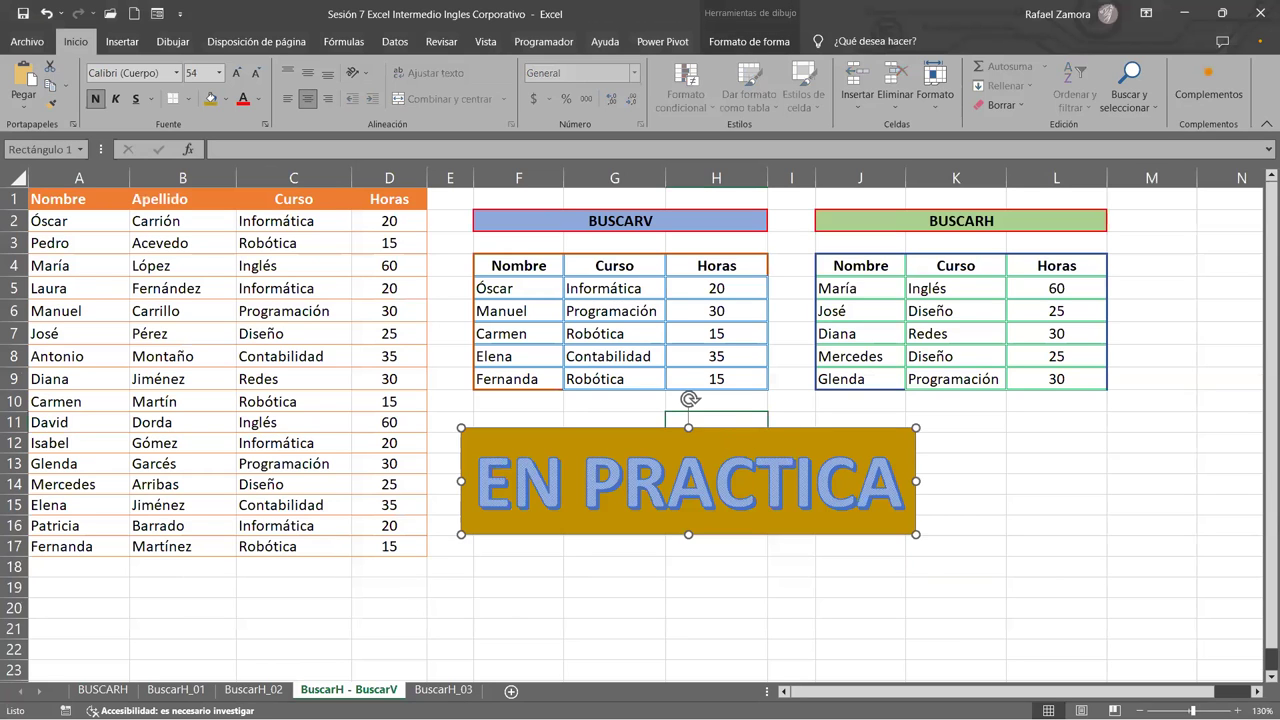
pyautogui.hotkey('ctrl', 'pagedown')
pyautogui.hotkey('ctrl', 'v')
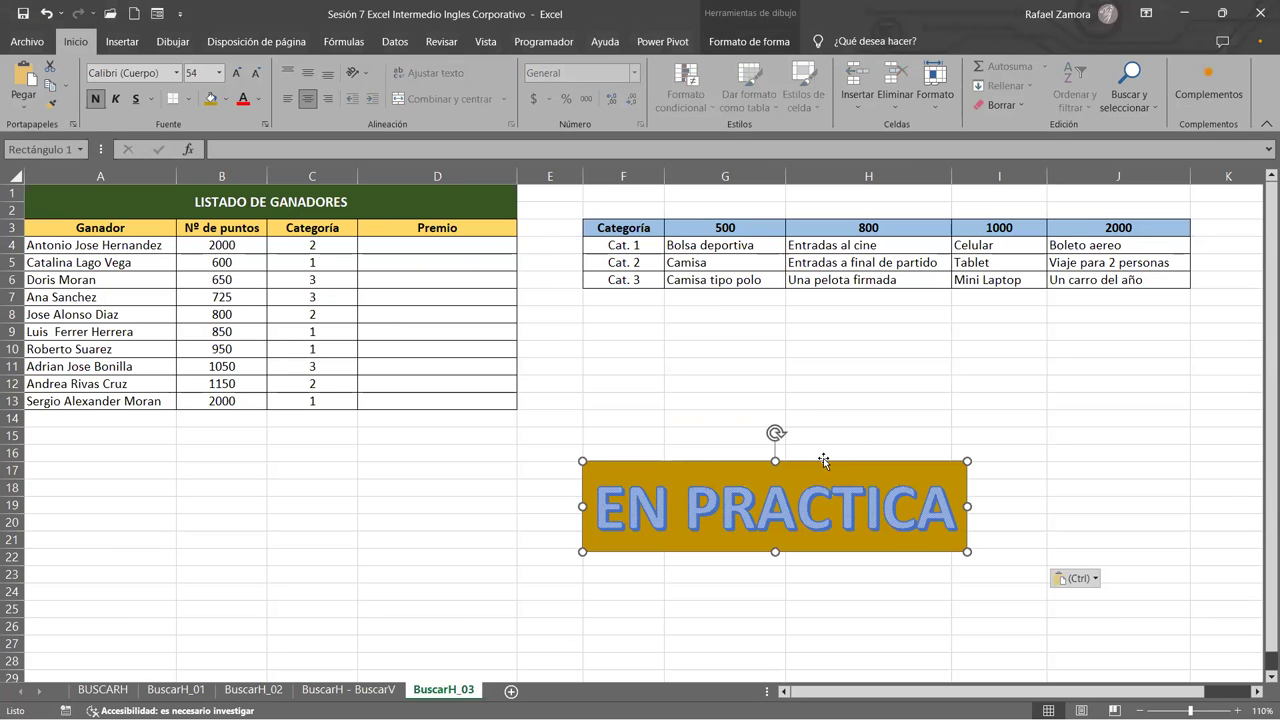
pyautogui.moveTo(823, 460); pyautogui.dragTo(415, 423)
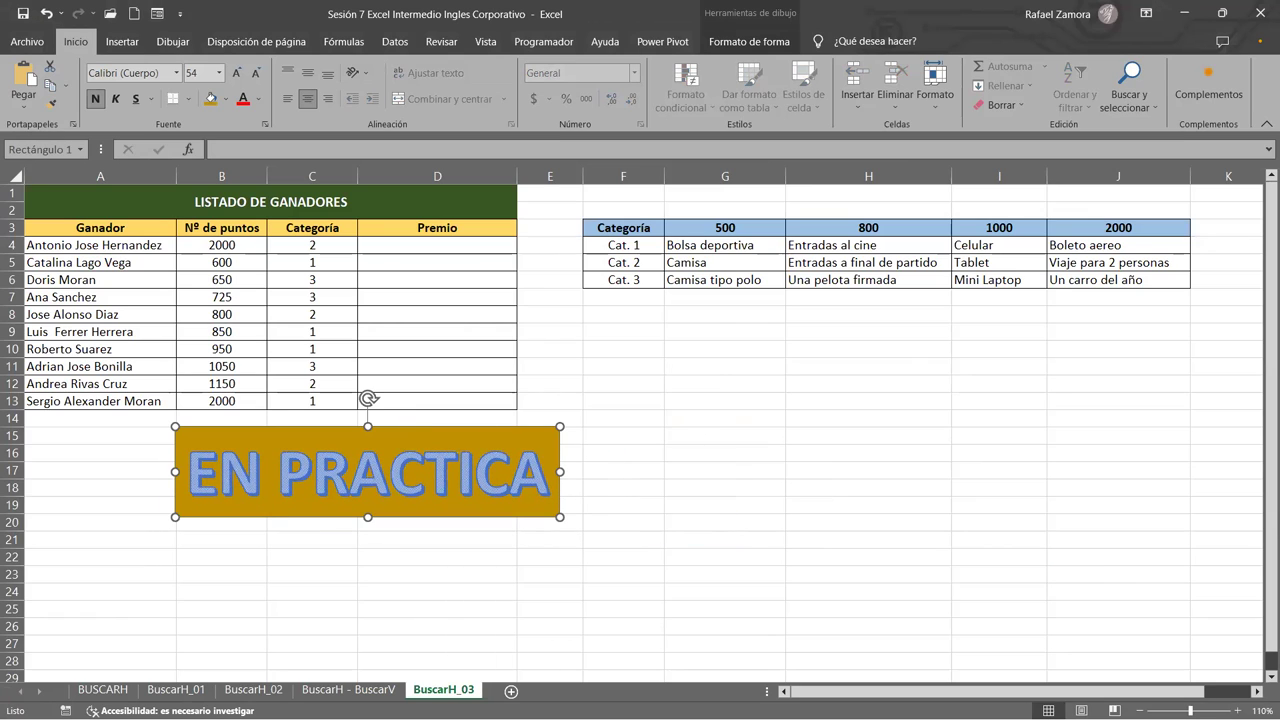
pyautogui.click(841, 521)
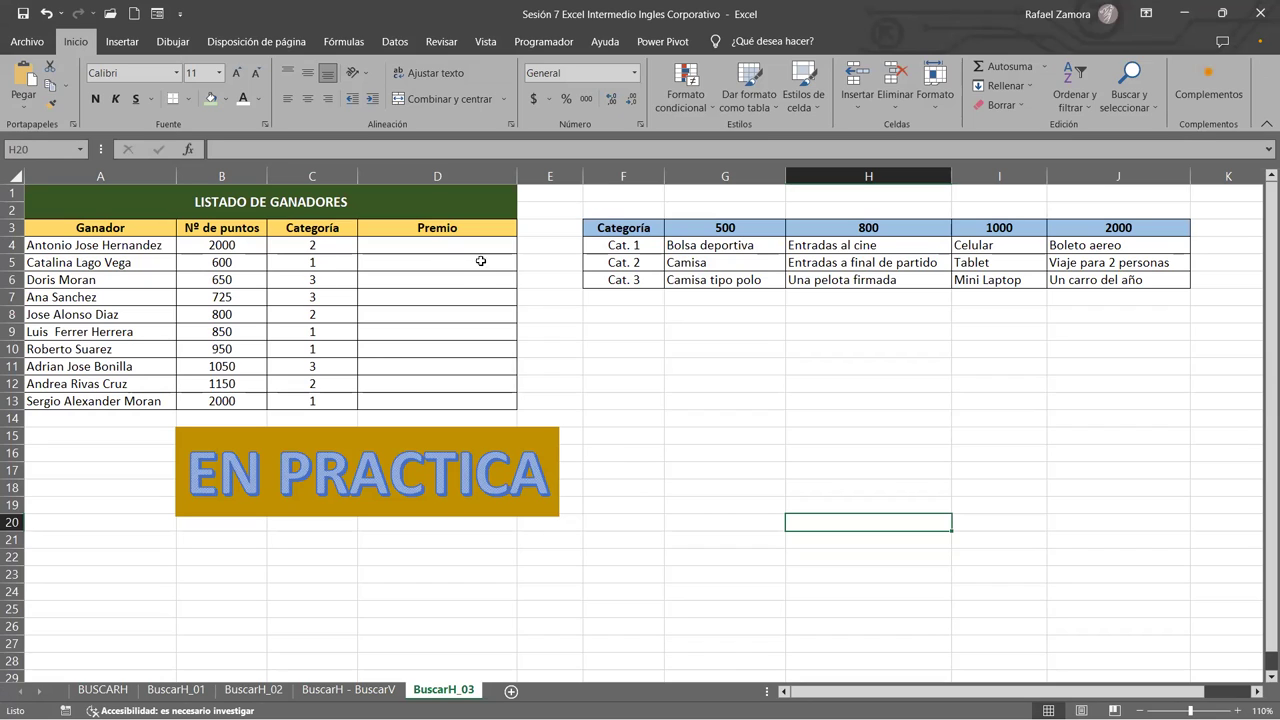
# Start a BUSCARH formula in D4 with B4's points as the lookup value.
pyautogui.click(444, 259)
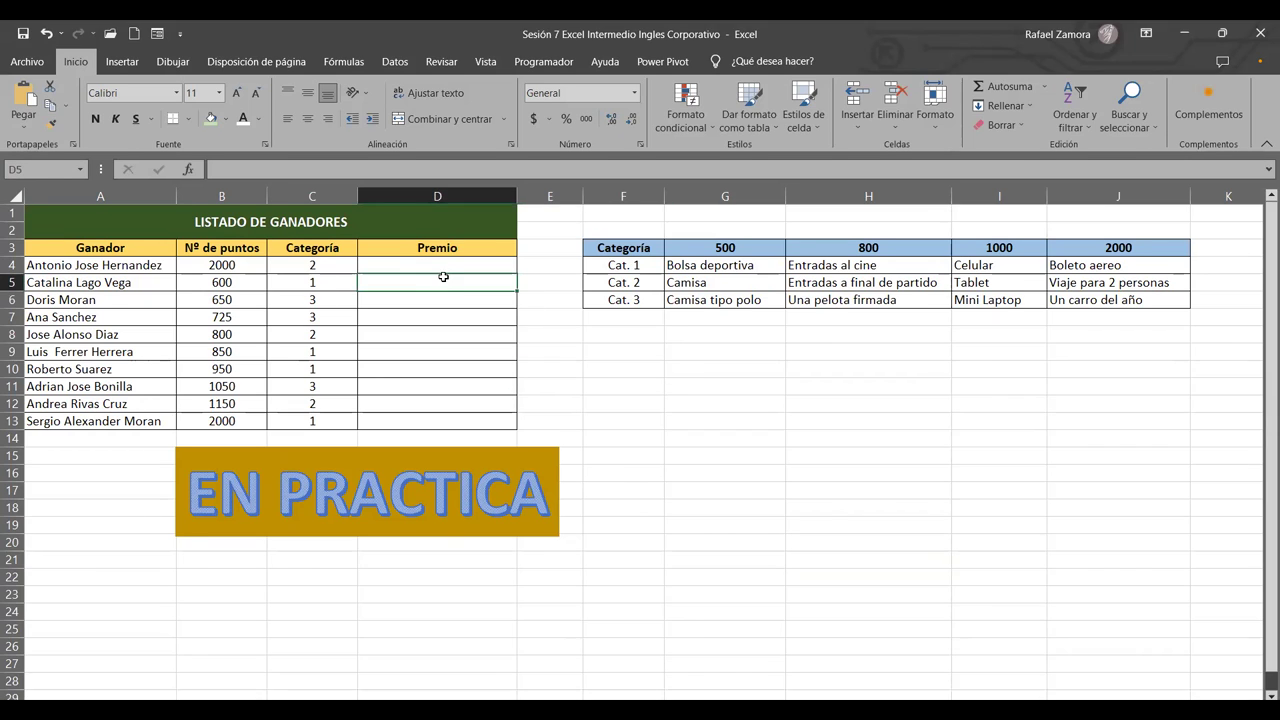
pyautogui.click(448, 265)
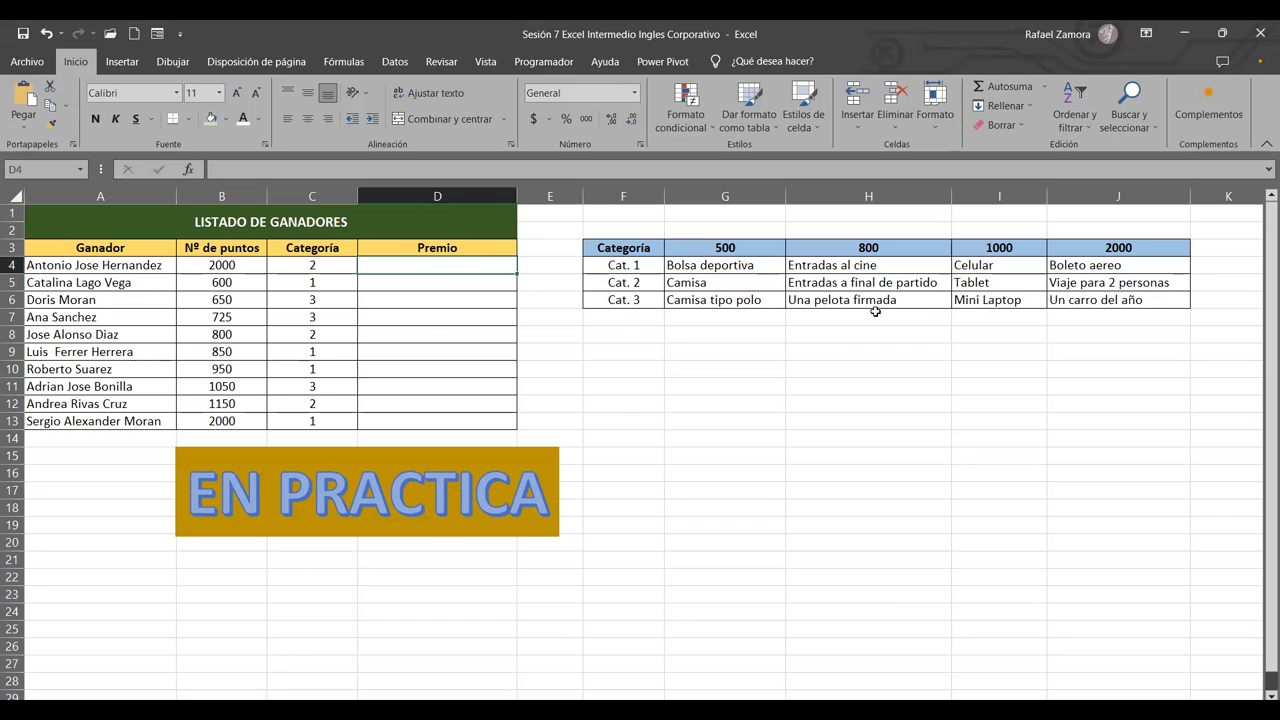
pyautogui.write('=')
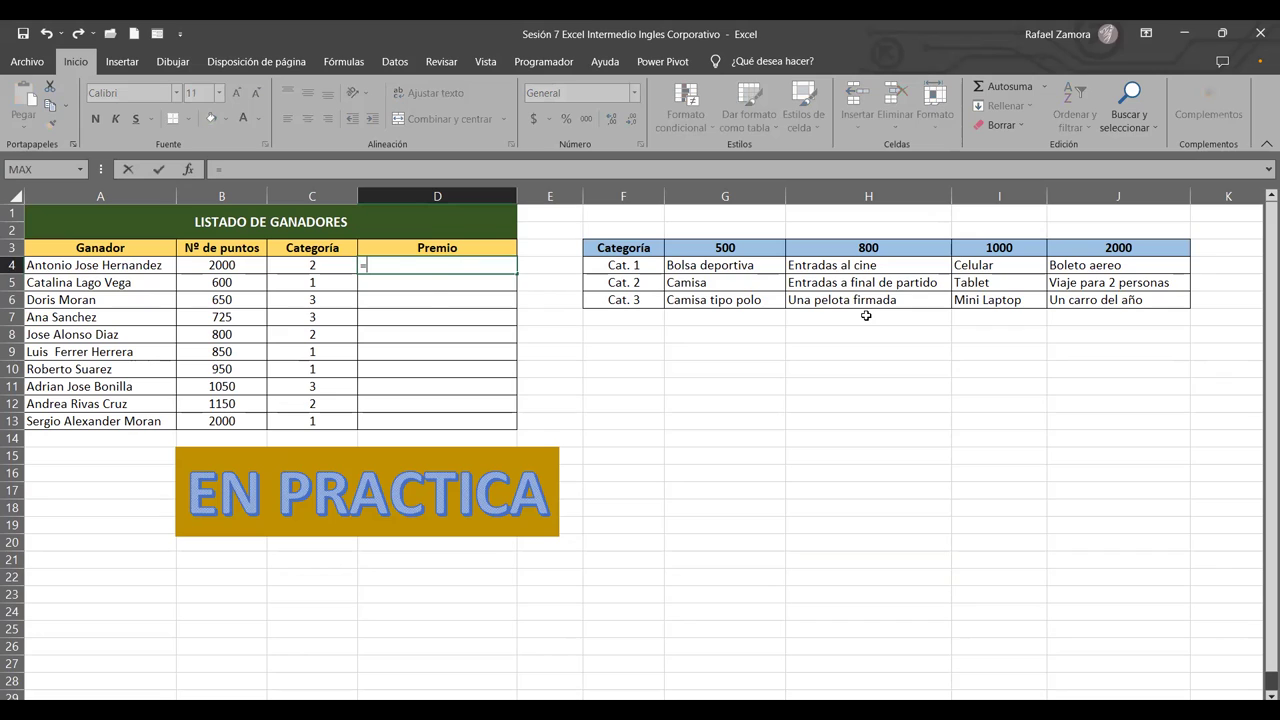
pyautogui.write('buscar')
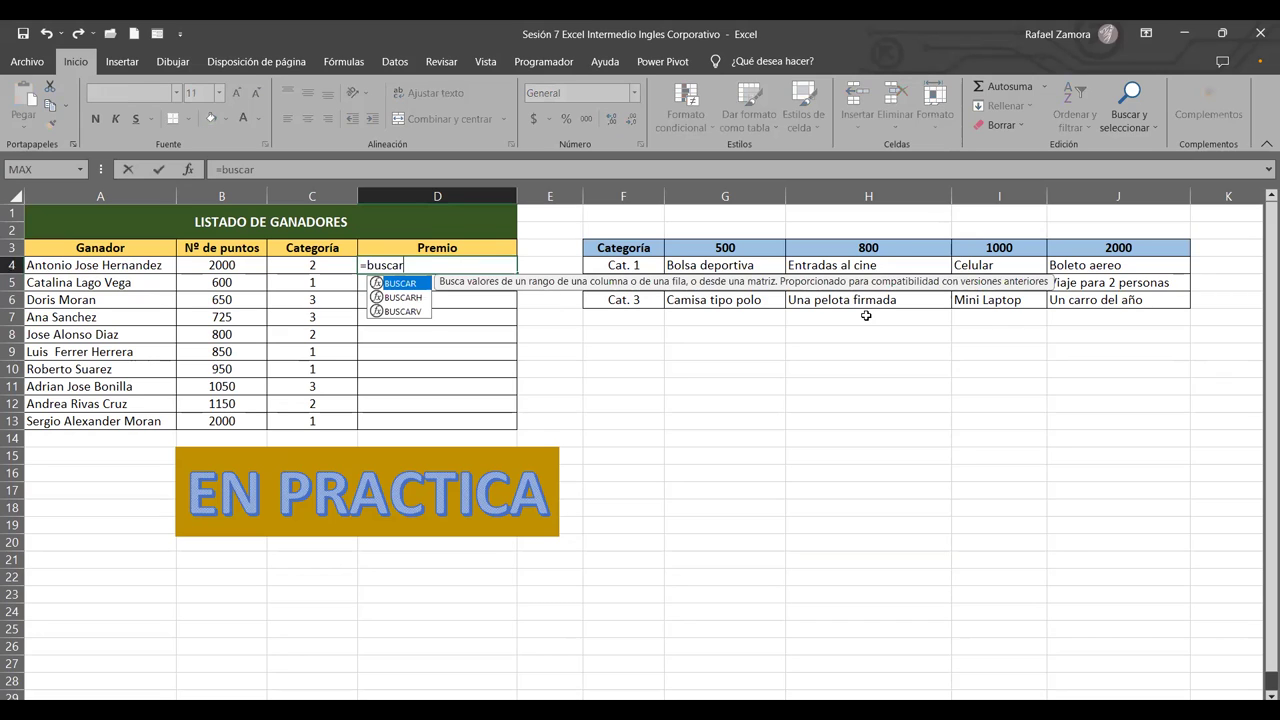
pyautogui.press('Down')
pyautogui.press('Tab')
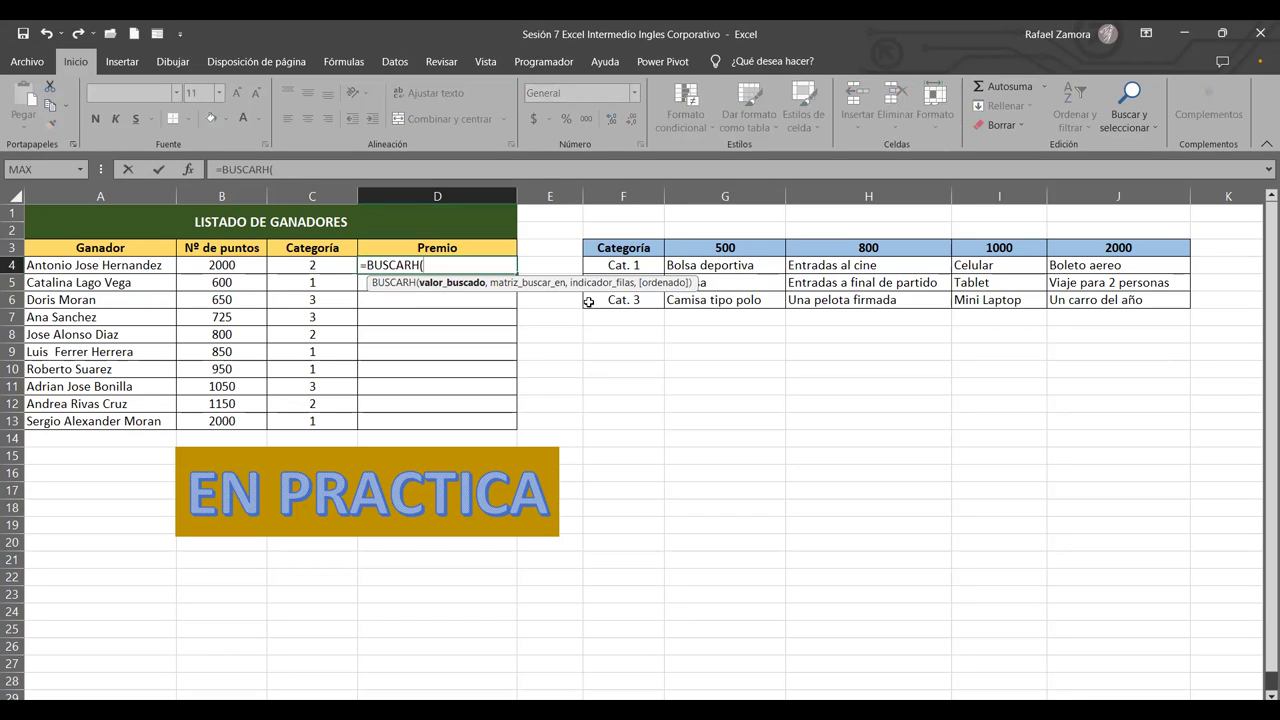
pyautogui.click(222, 266)
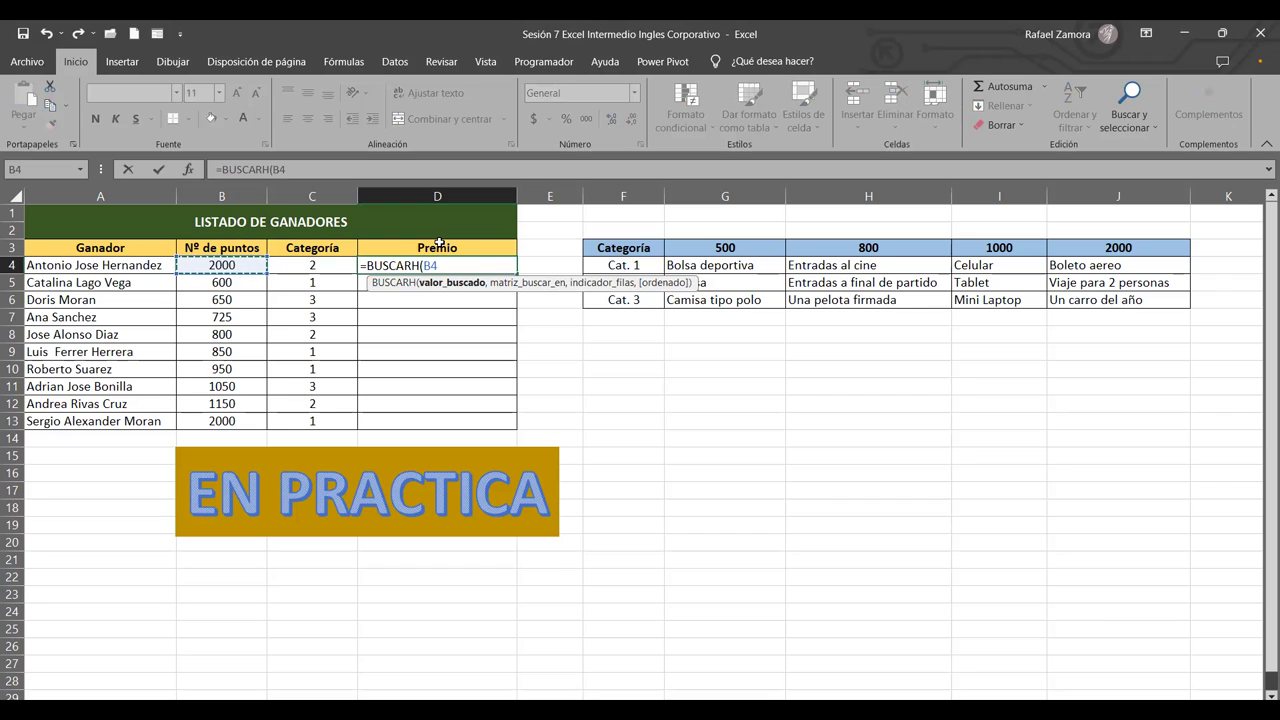
# Add the locked table range $G$3:$J$6 and row index 3 to the D4 formula.
pyautogui.write(',')
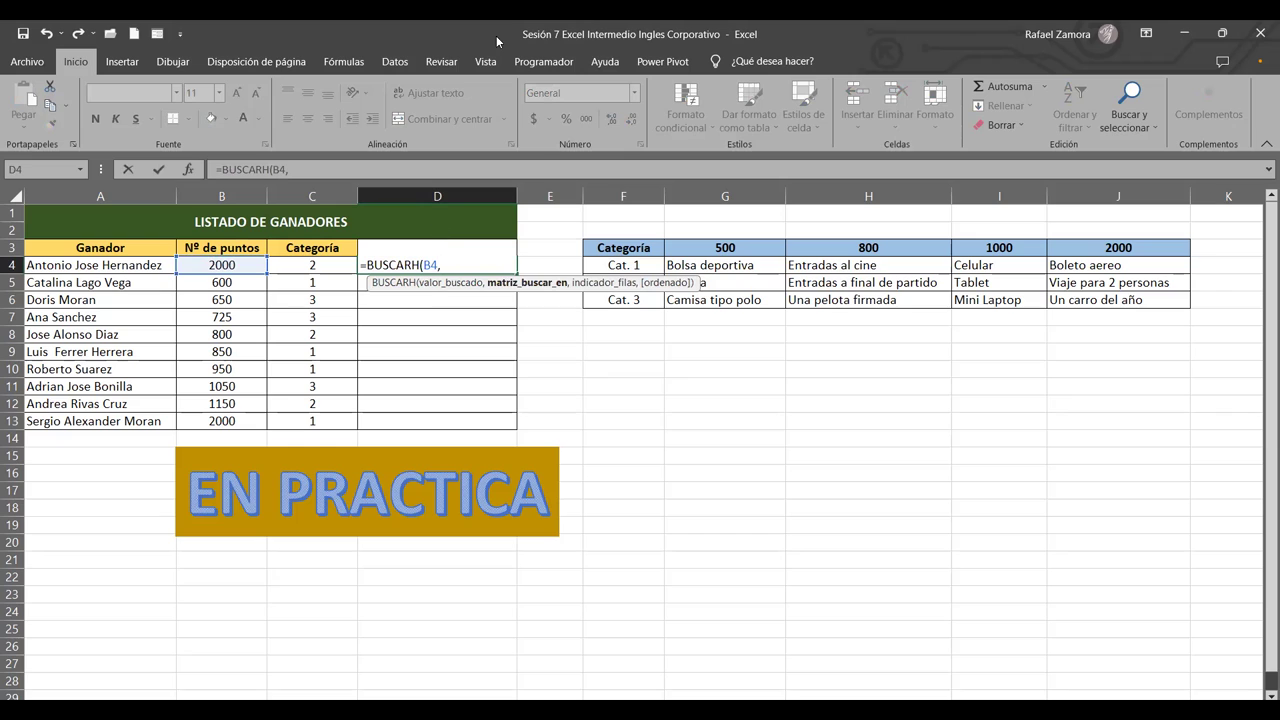
pyautogui.click(725, 249)
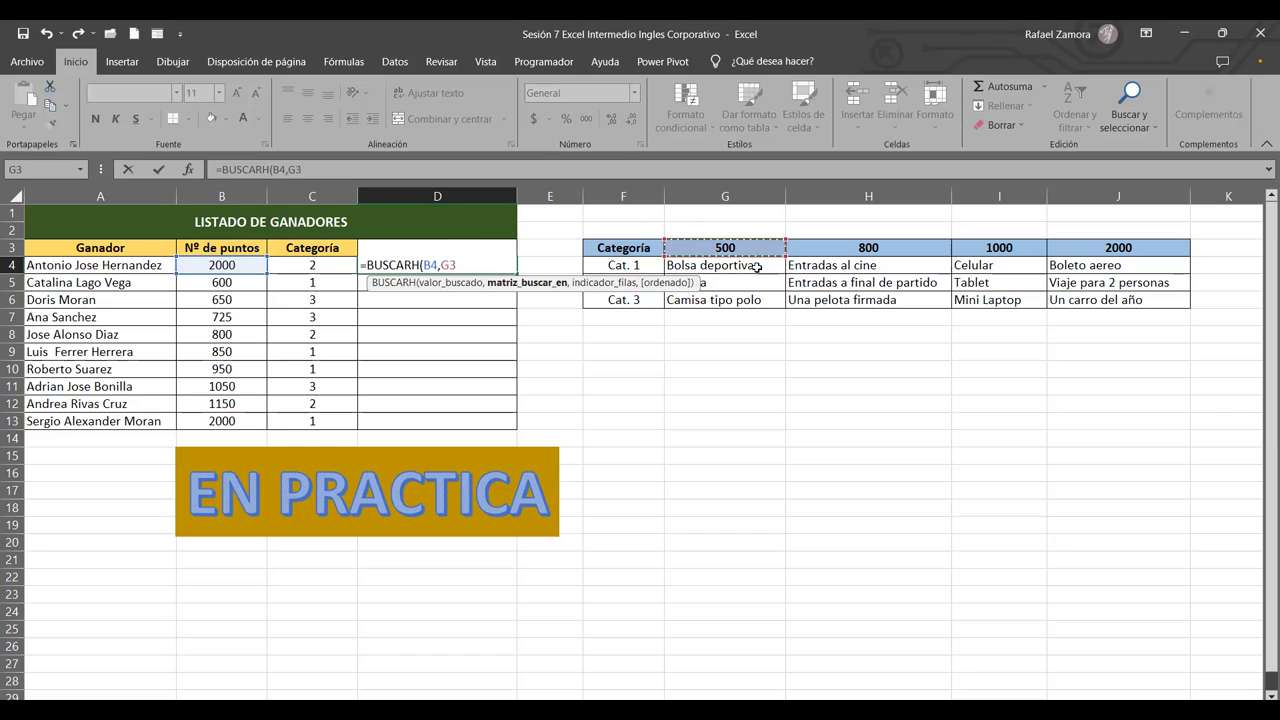
pyautogui.keyDown('shift'); pyautogui.click(1108, 303); pyautogui.keyUp('shift')
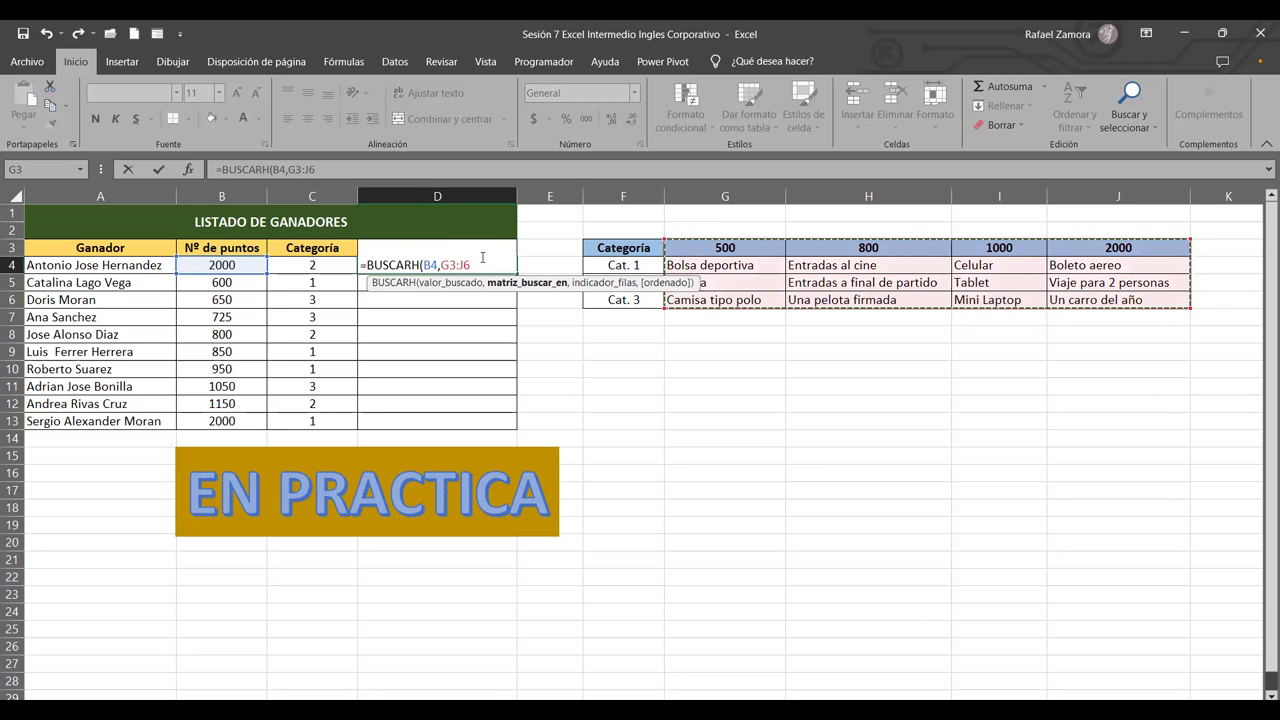
pyautogui.press('F5')
pyautogui.press('Escape')
pyautogui.press('F4')
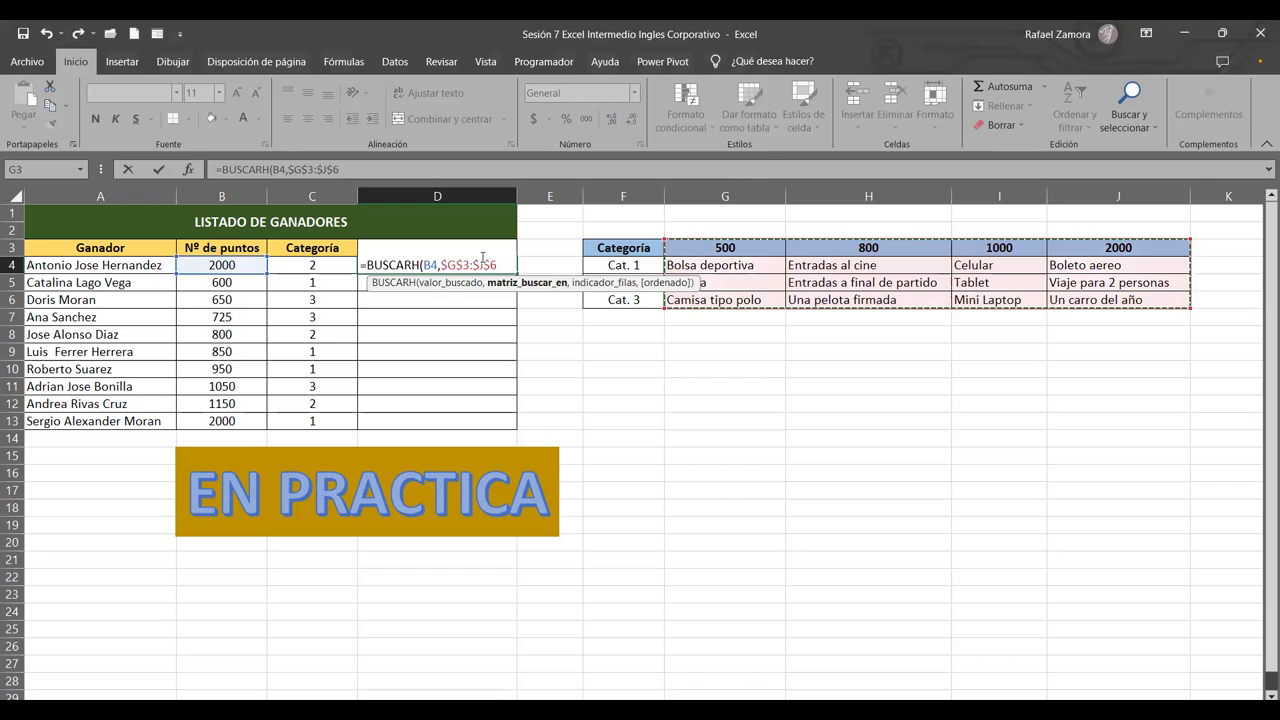
pyautogui.click(496, 263)
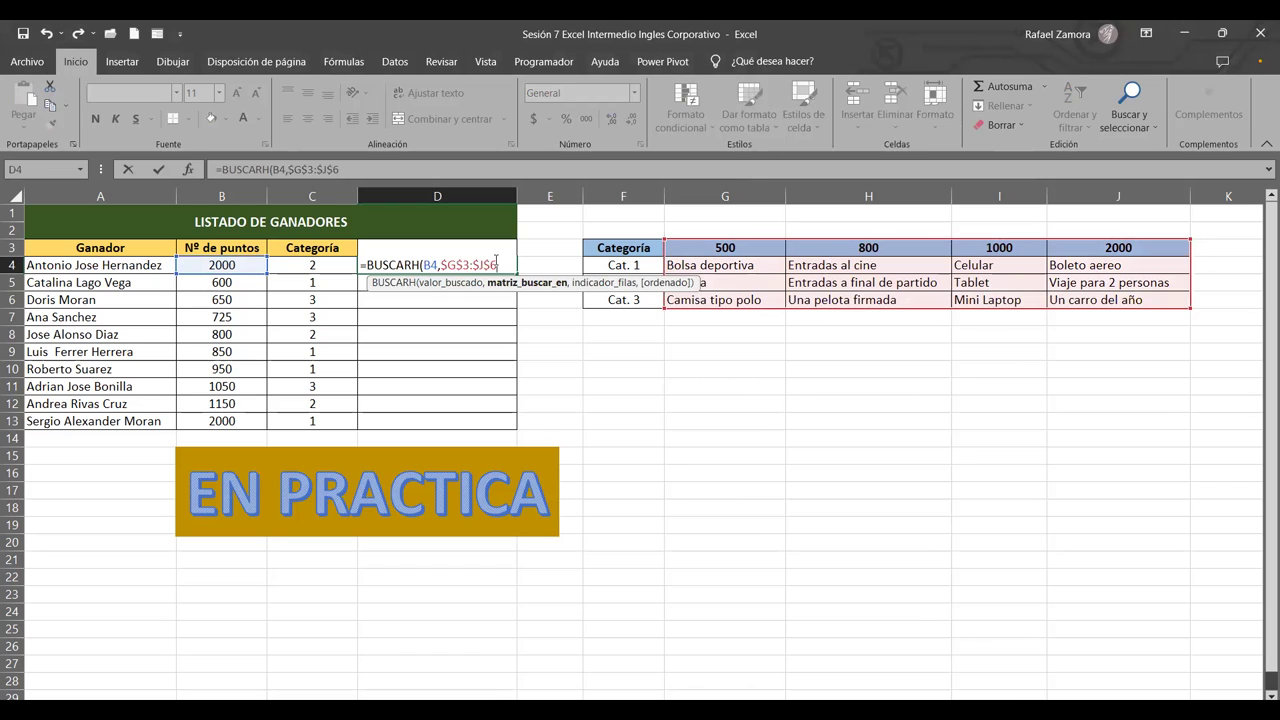
pyautogui.write(',')
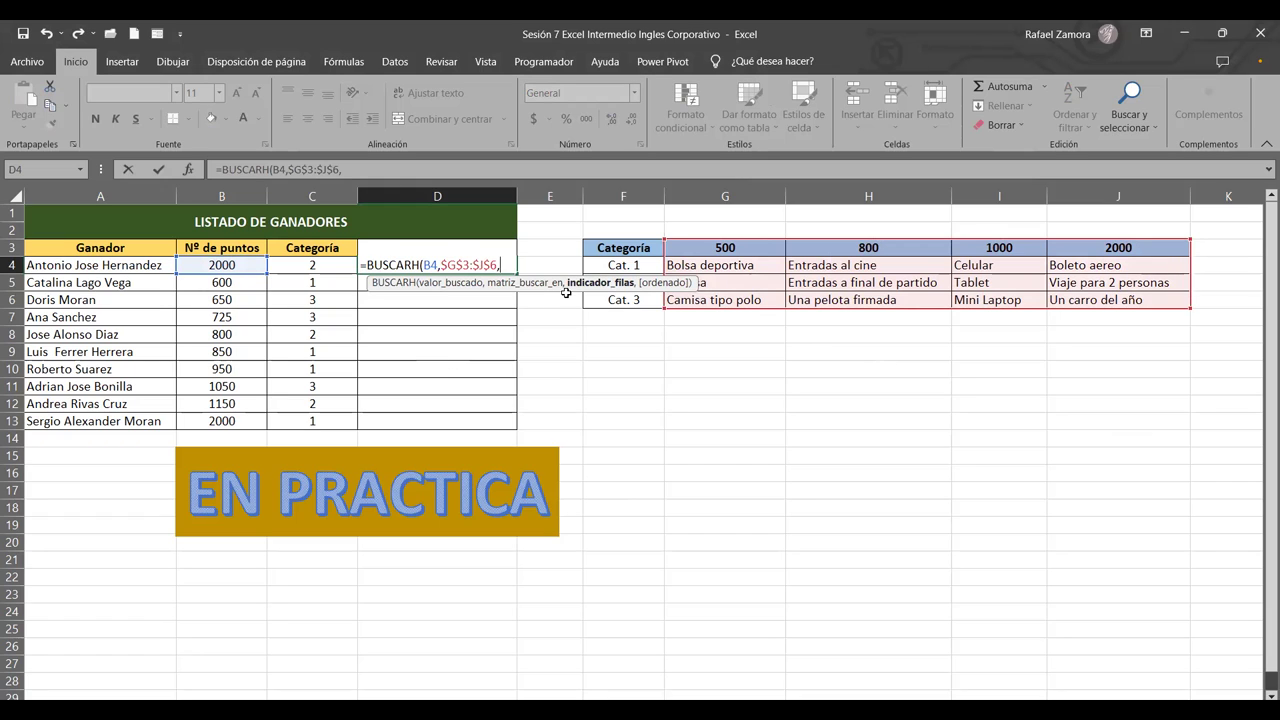
pyautogui.moveTo(566, 290); pyautogui.dragTo(665, 408)
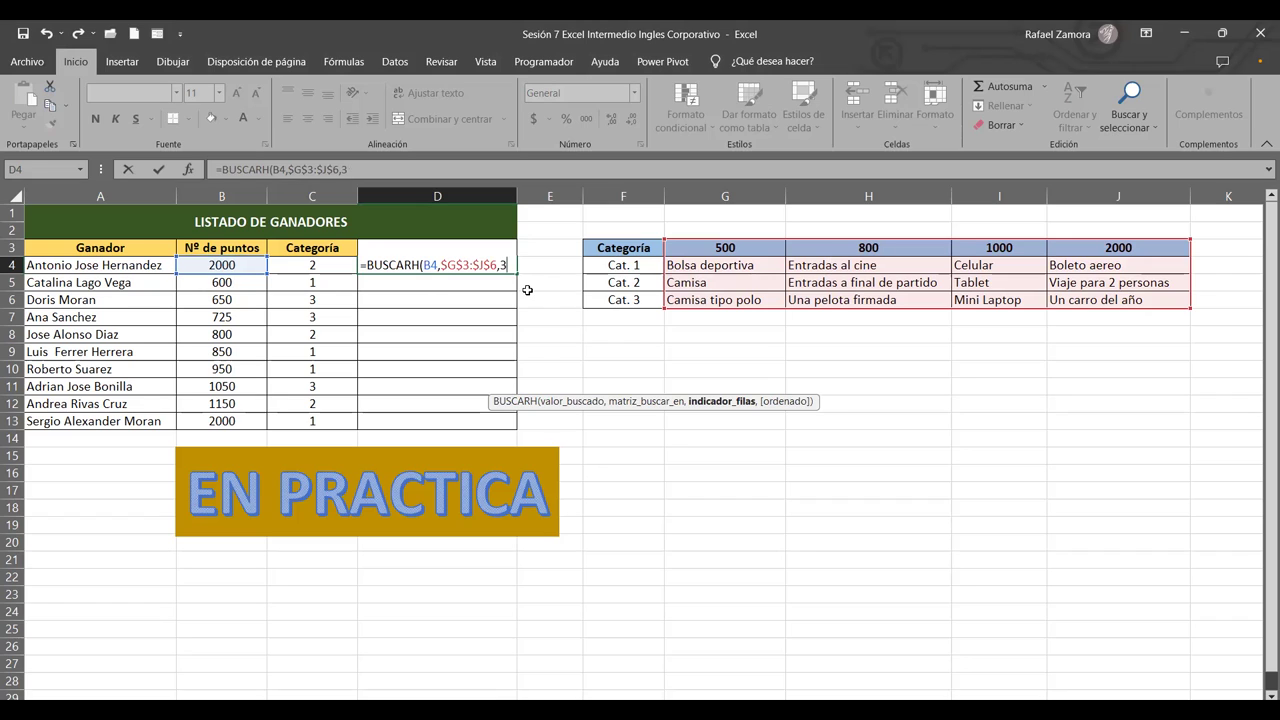
pyautogui.write(',')
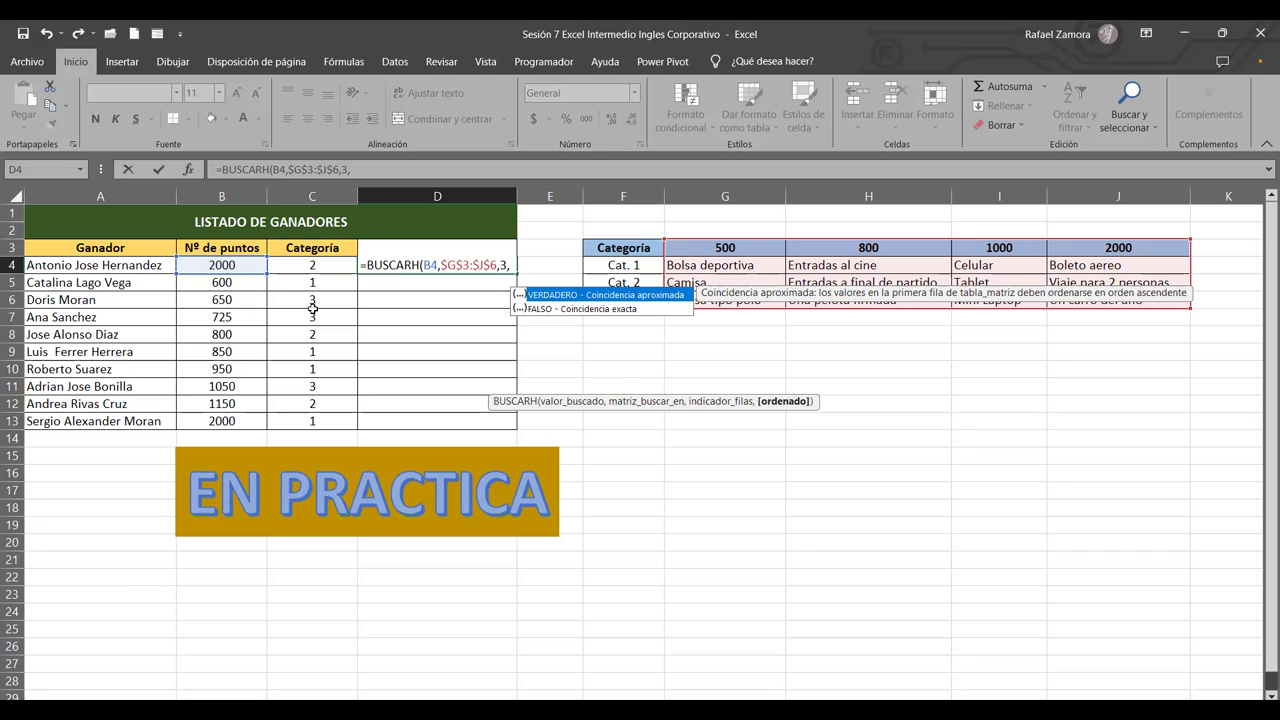
# Remove the extra comma, close the parenthesis, and commit =BUSCARH(B4,$G$3:$J$6,3).
pyautogui.press('BackSpace')
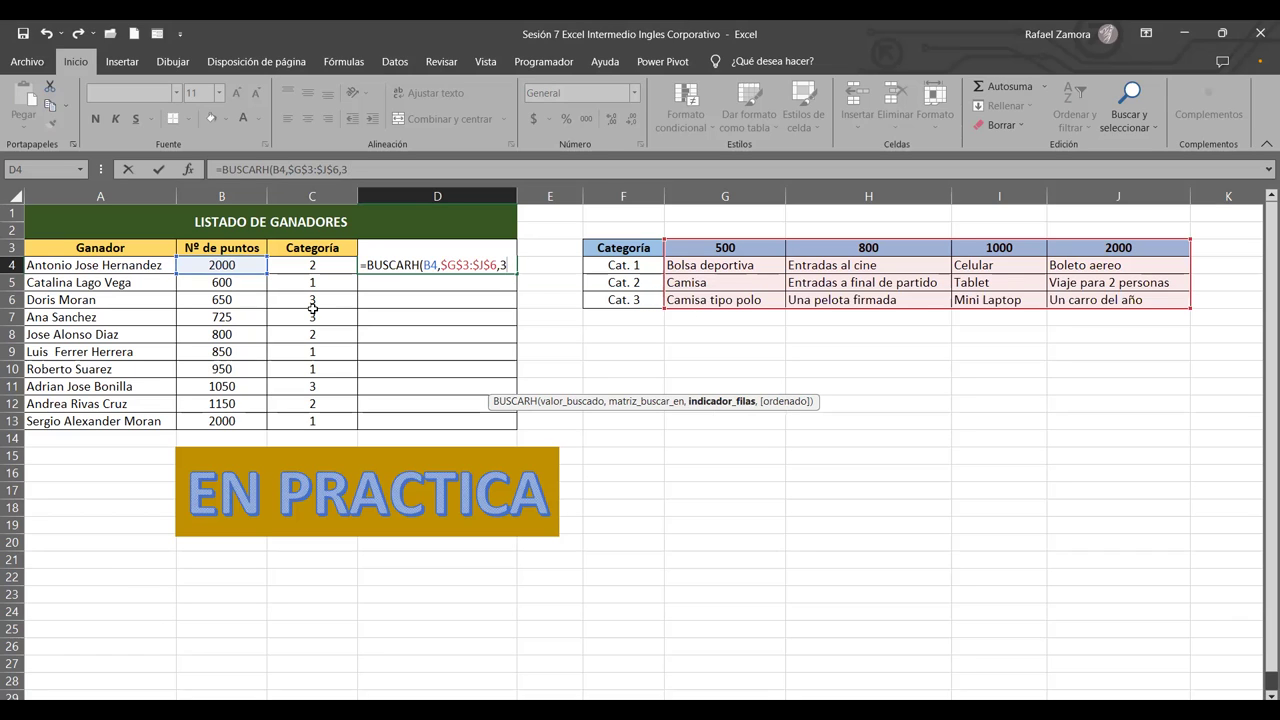
pyautogui.write(')')
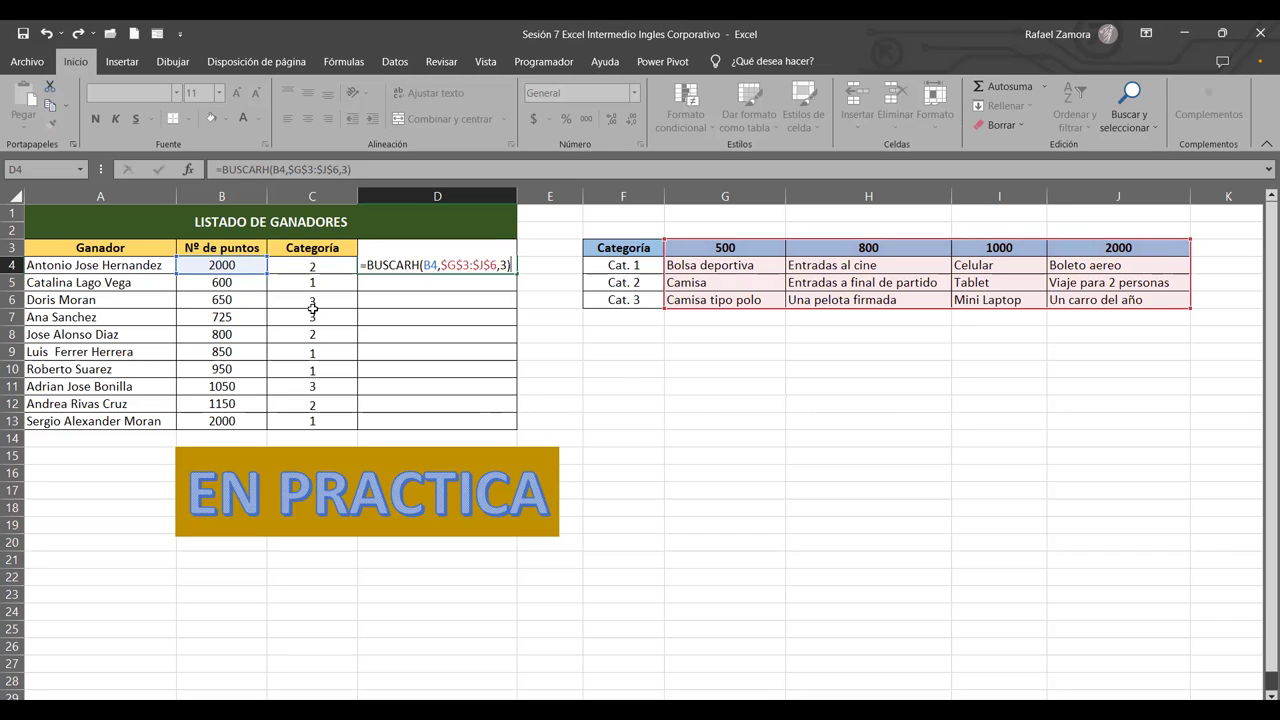
pyautogui.press('Return')
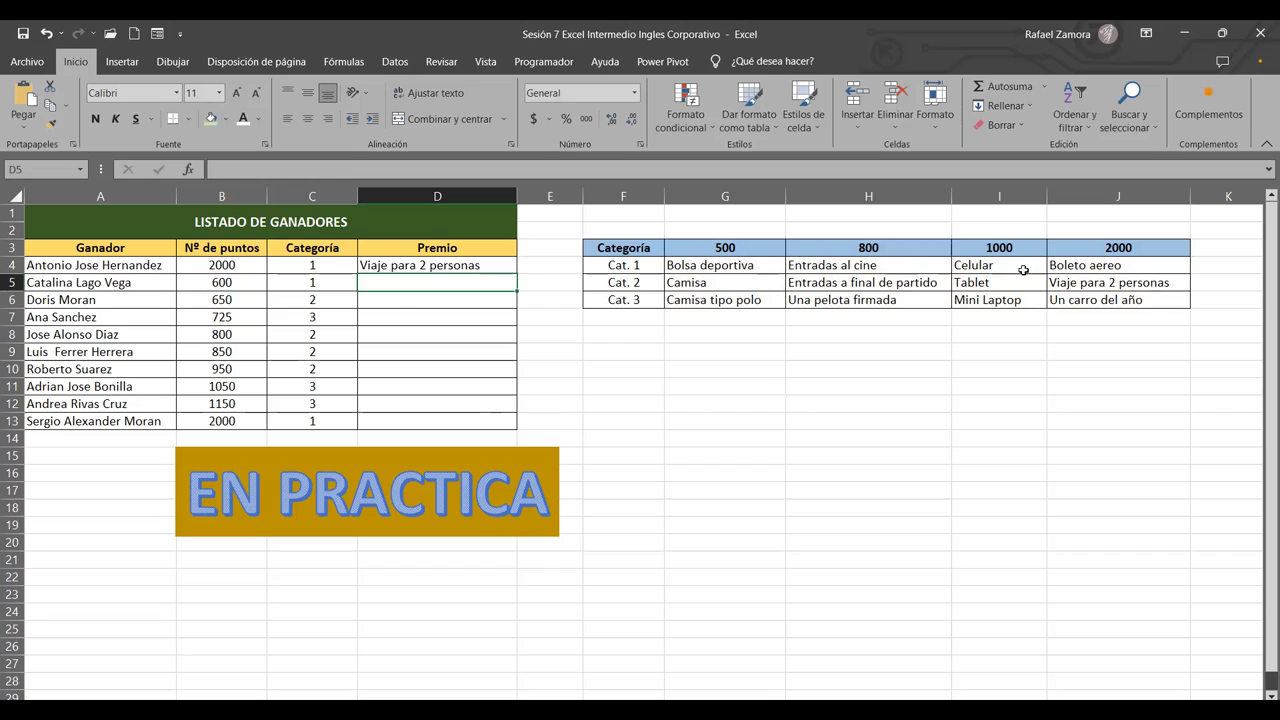
# Reconfirm the D4 lookup formula and fill it down through D13.
pyautogui.click(412, 265)
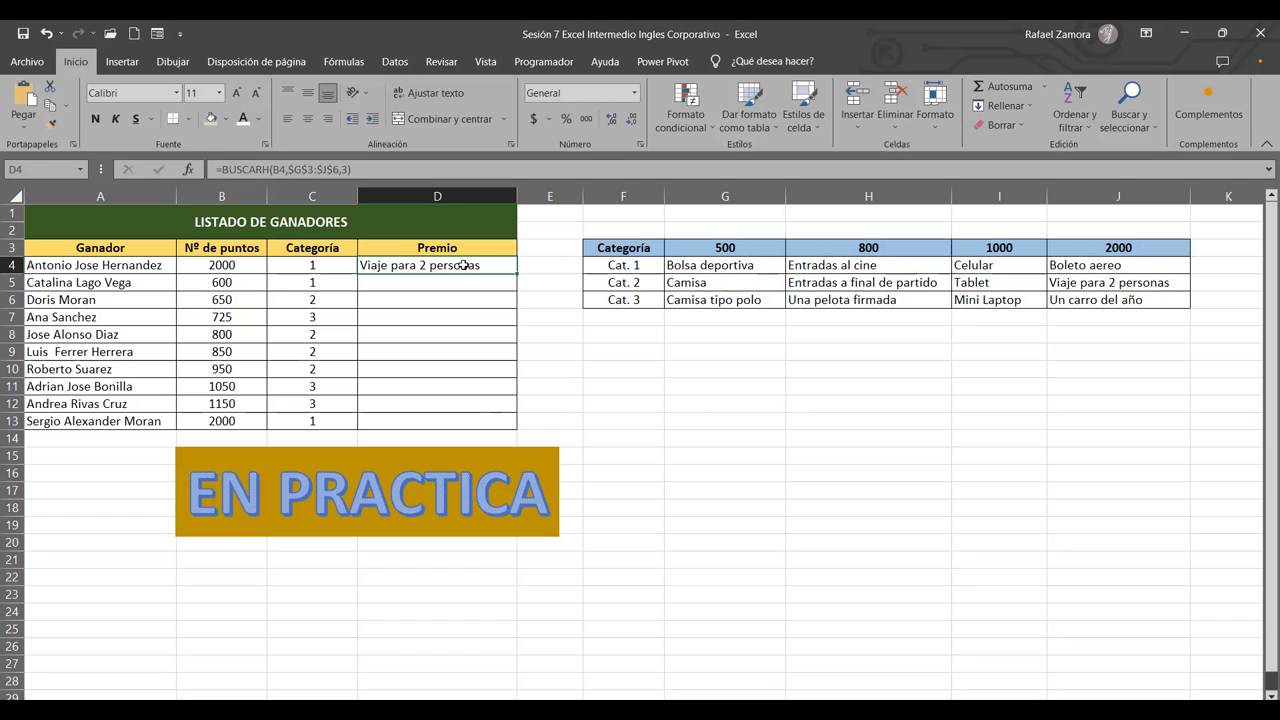
pyautogui.doubleClick(464, 265)
pyautogui.click(507, 265)
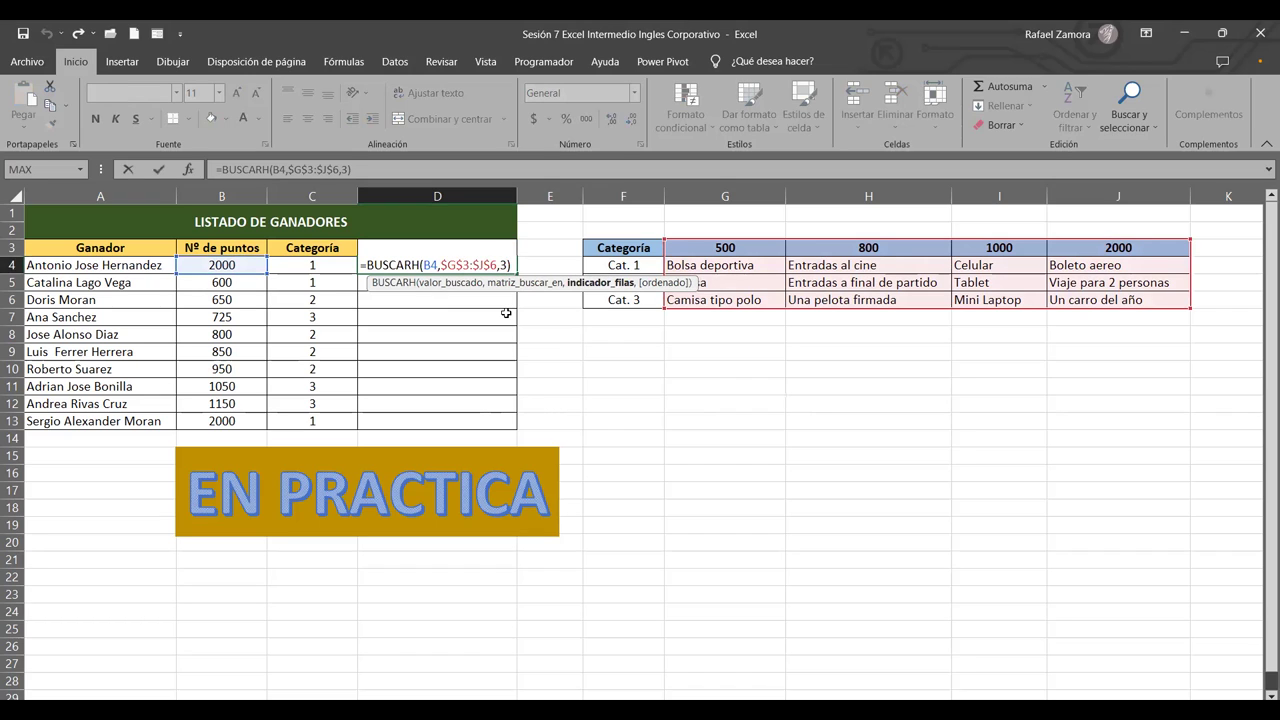
pyautogui.press('Return')
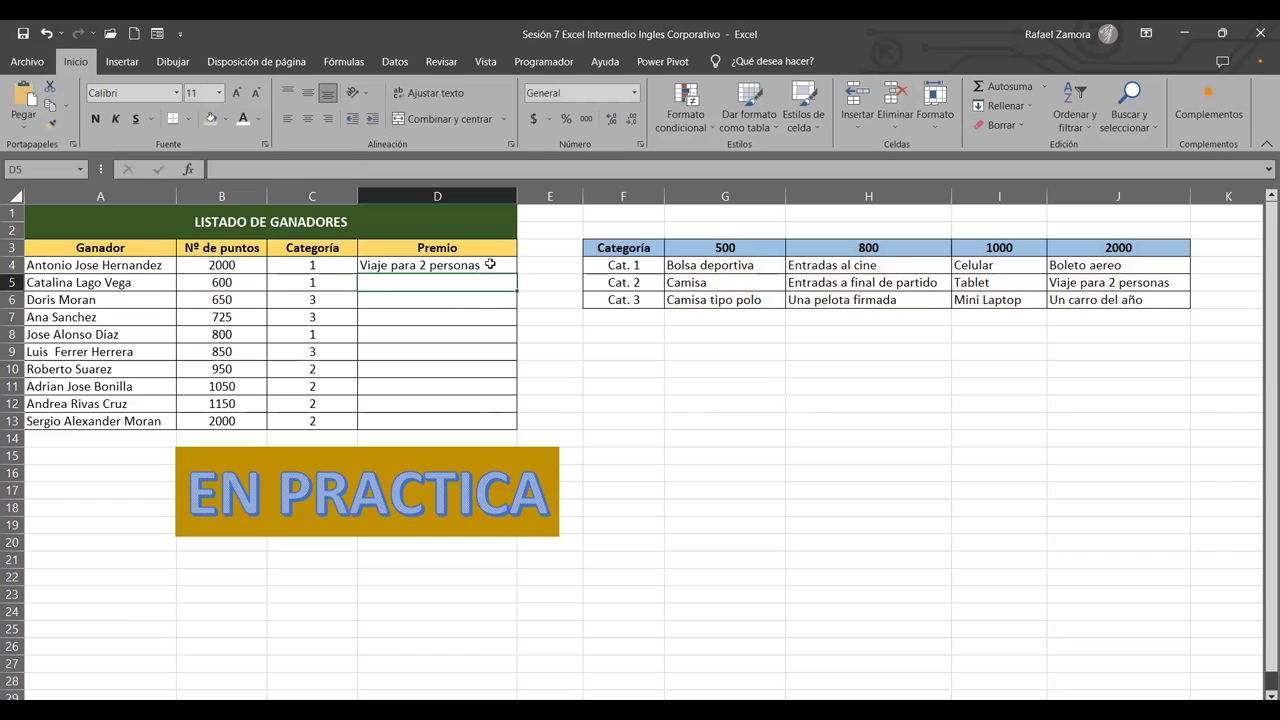
pyautogui.click(490, 264)
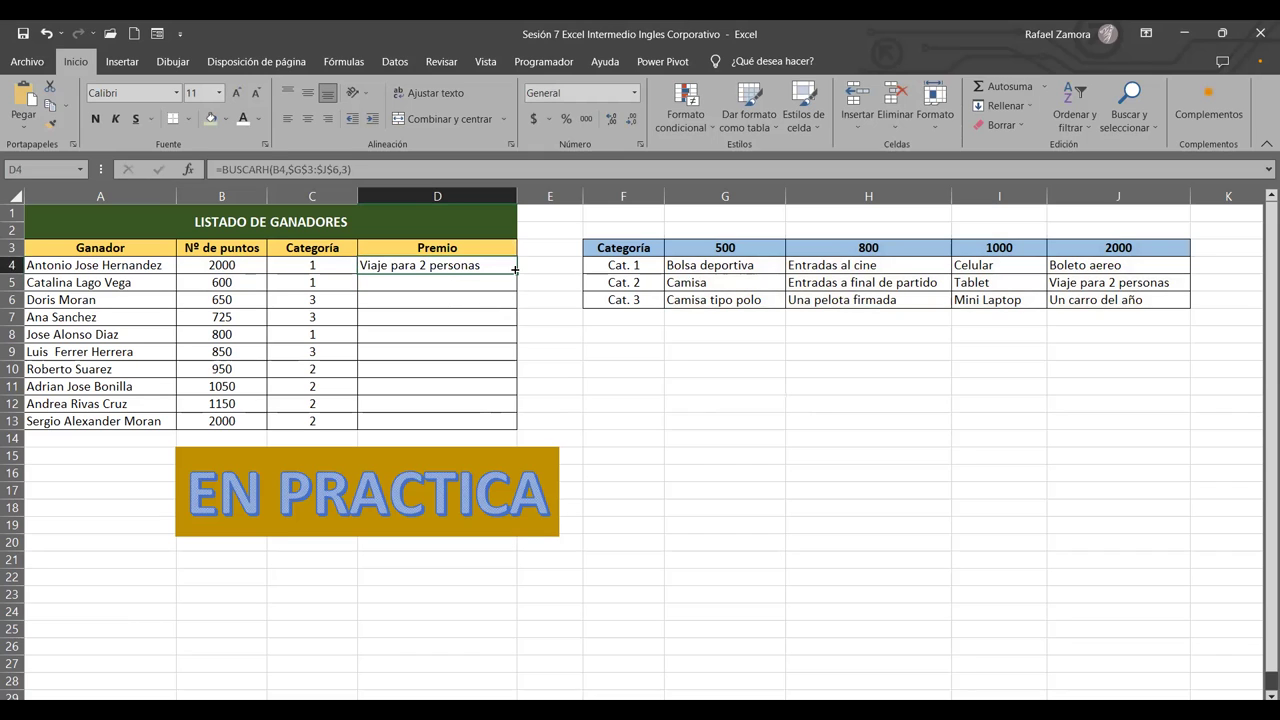
pyautogui.moveTo(516, 273); pyautogui.dragTo(477, 422)
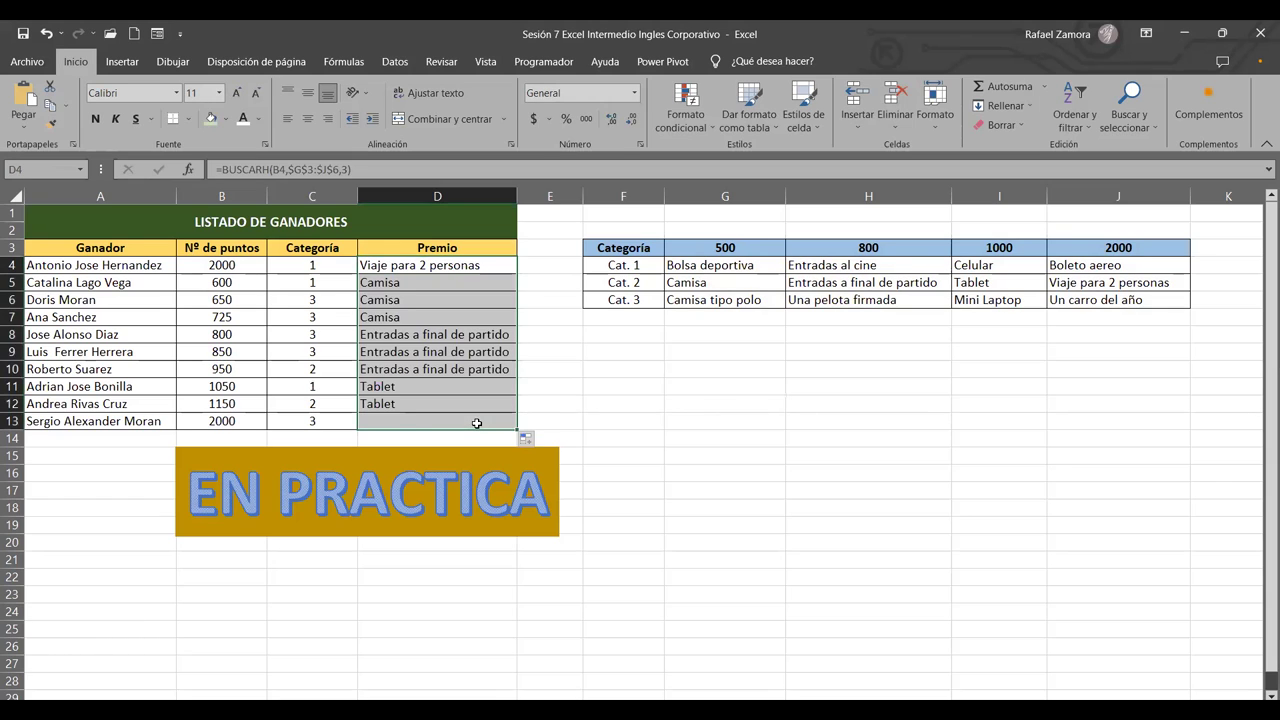
pyautogui.click(437, 318)
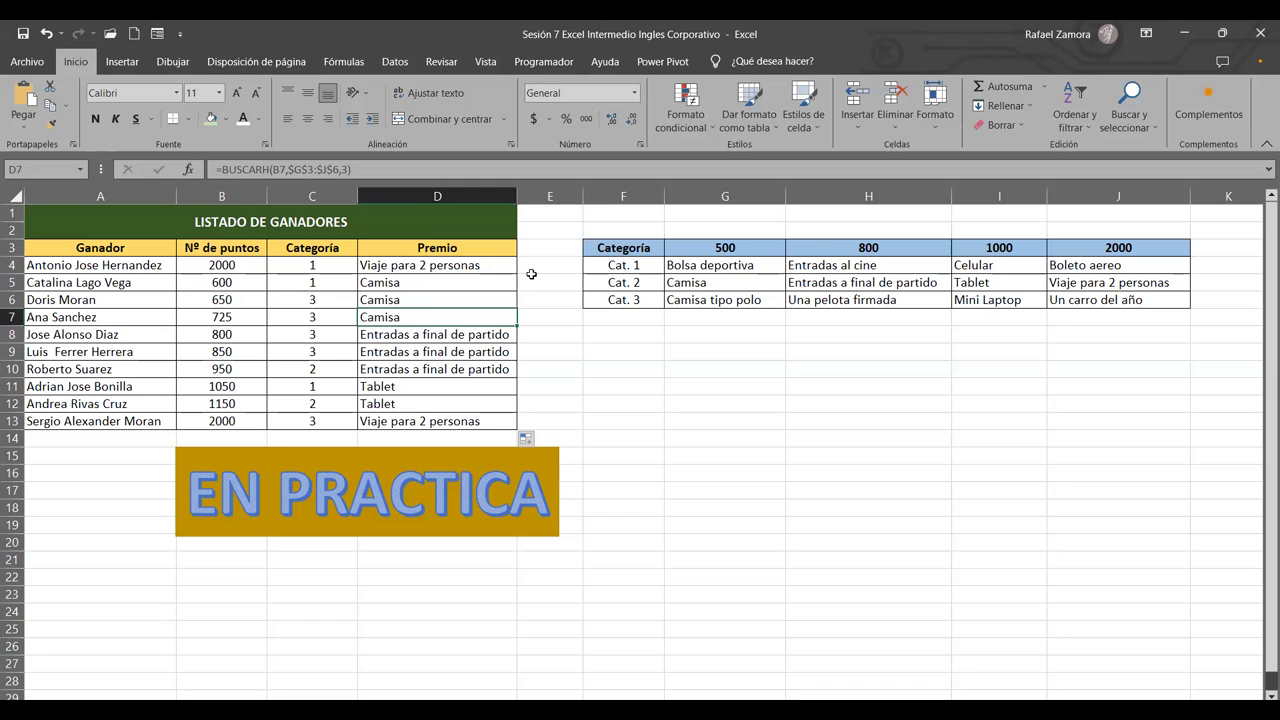
pyautogui.click(459, 265)
# Put the D4 BUSCARH formula into edit mode.
pyautogui.doubleClick(459, 265)
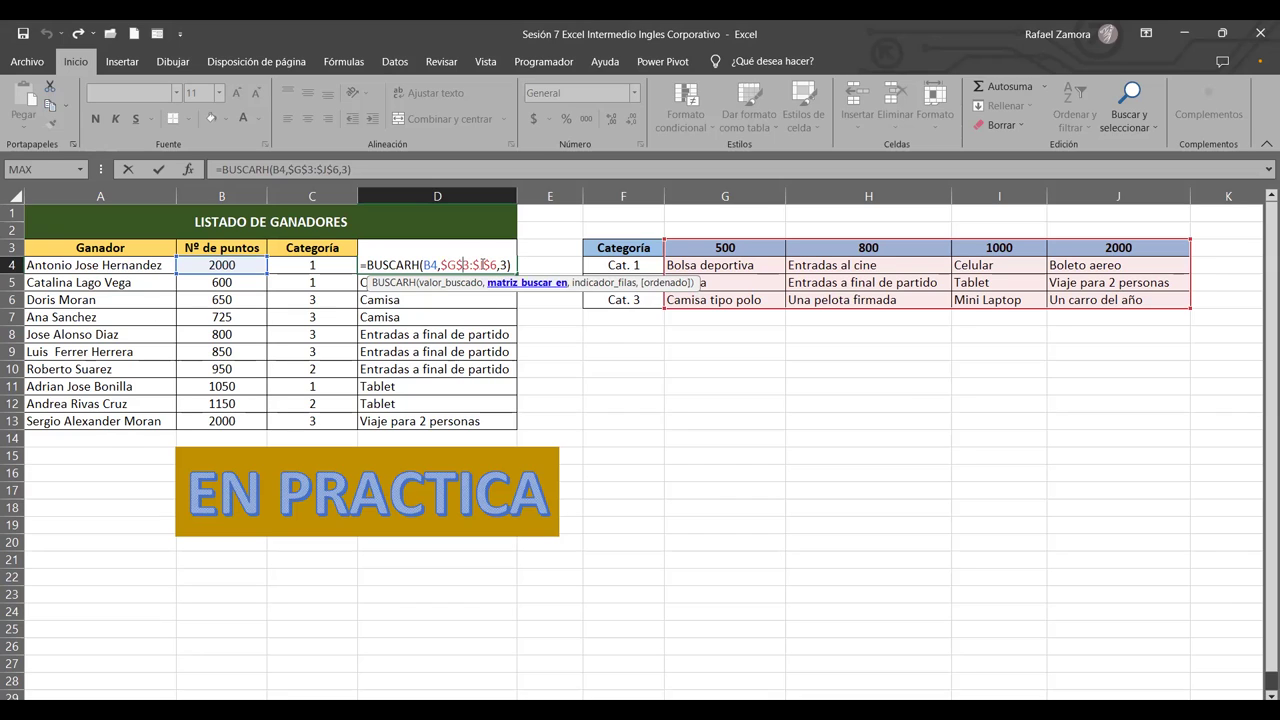
# Replace the fixed row index 3 in D4 with the Categoría cell C4.
pyautogui.press('BackSpace')
pyautogui.click(312, 266)
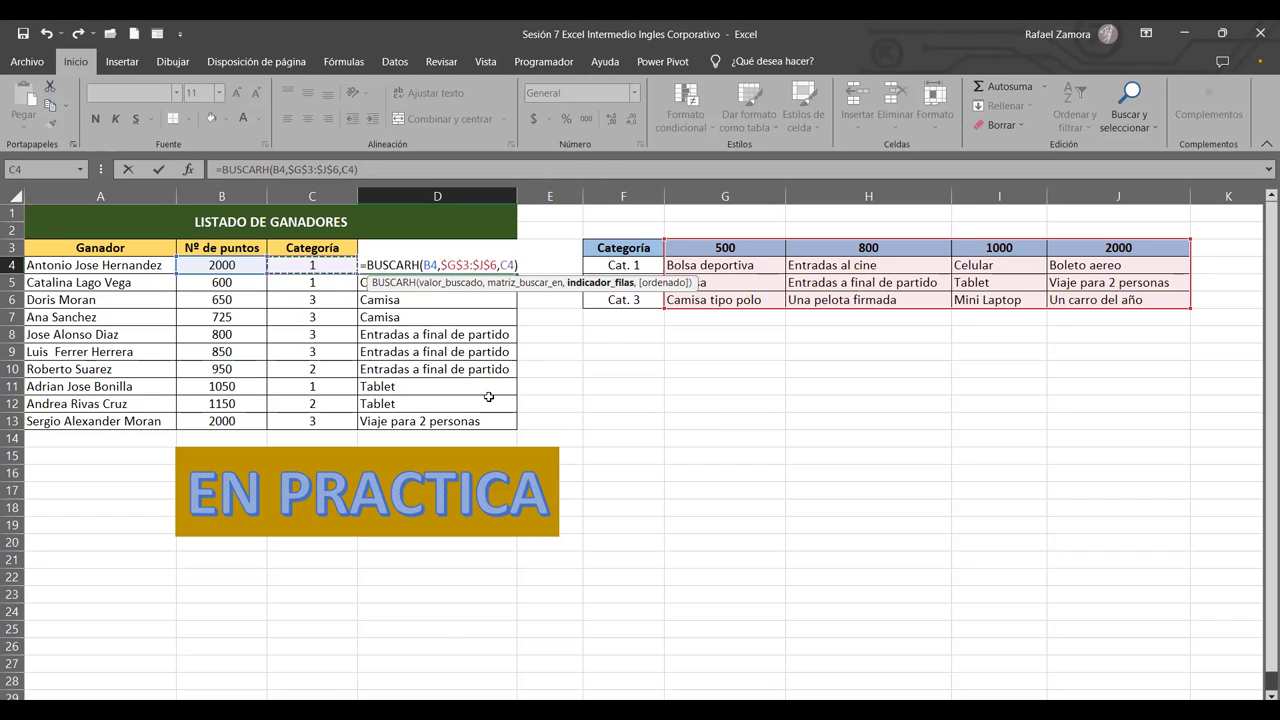
pyautogui.press('Return')
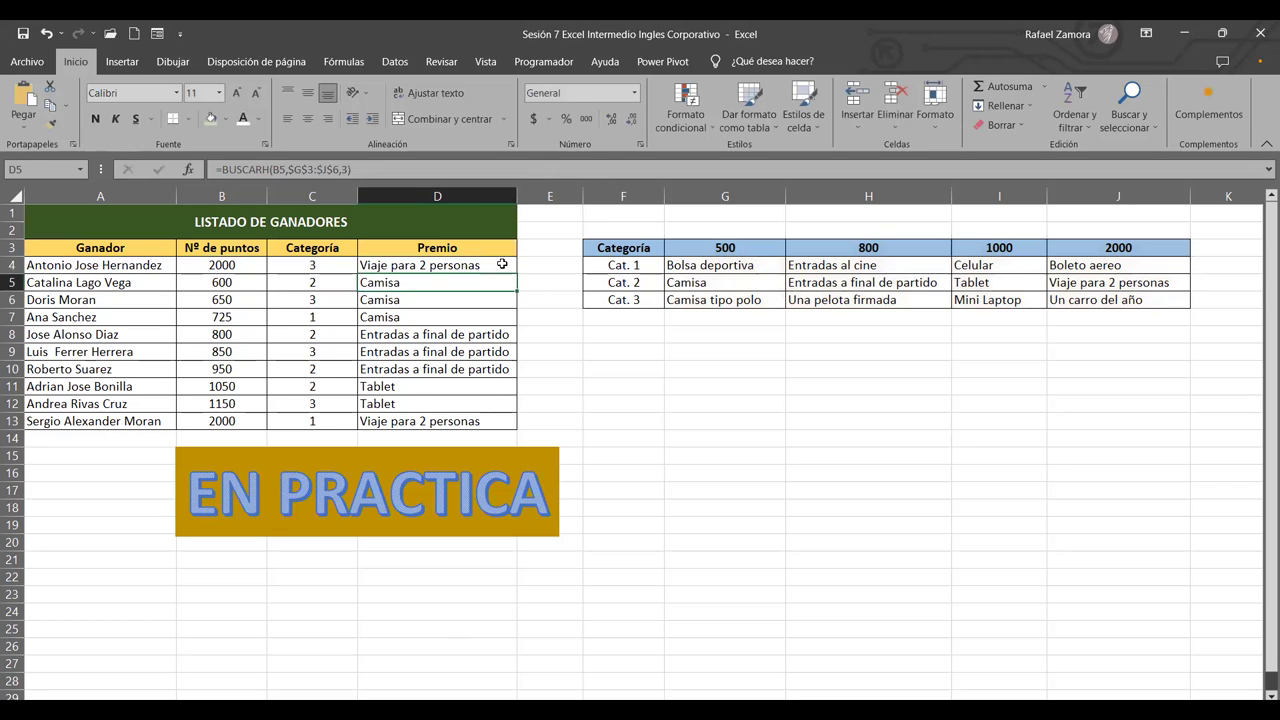
# Fill the category-based prize formula down to D13 and check the results in D6 and D13.
pyautogui.click(505, 265)
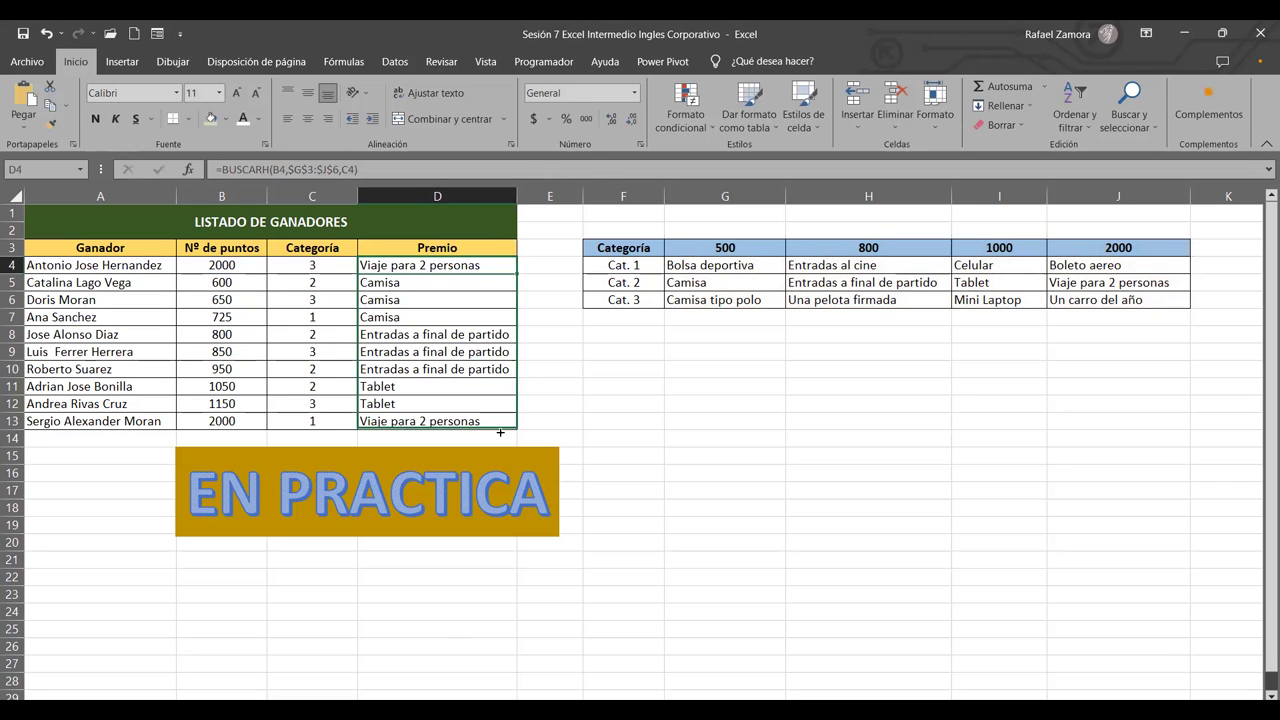
pyautogui.moveTo(513, 273); pyautogui.dragTo(513, 427)
pyautogui.click(224, 281)
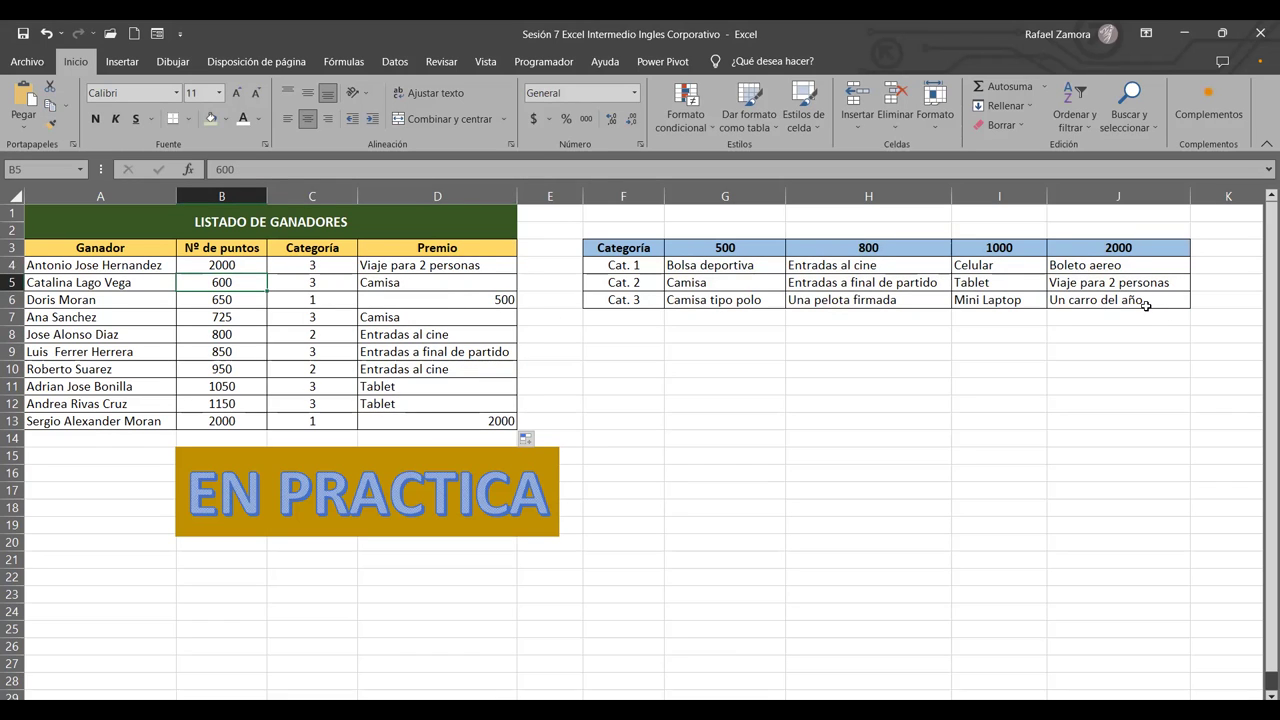
pyautogui.click(434, 300)
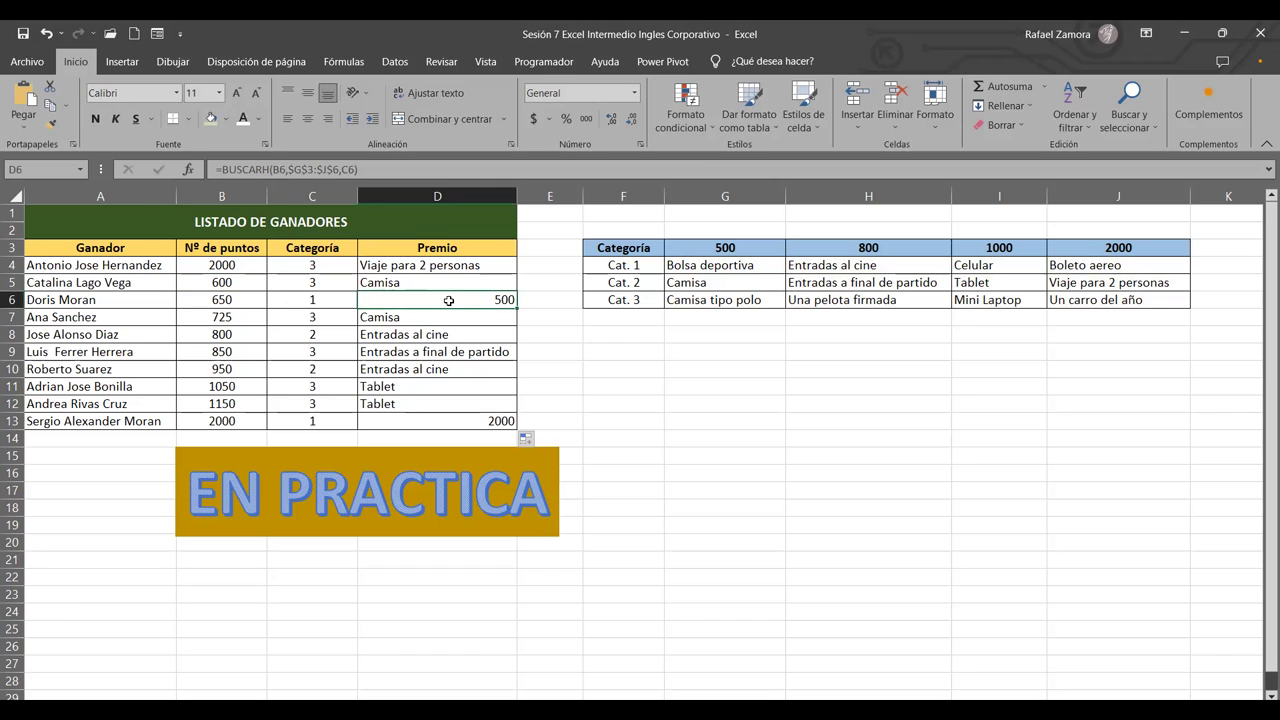
pyautogui.click(482, 418)
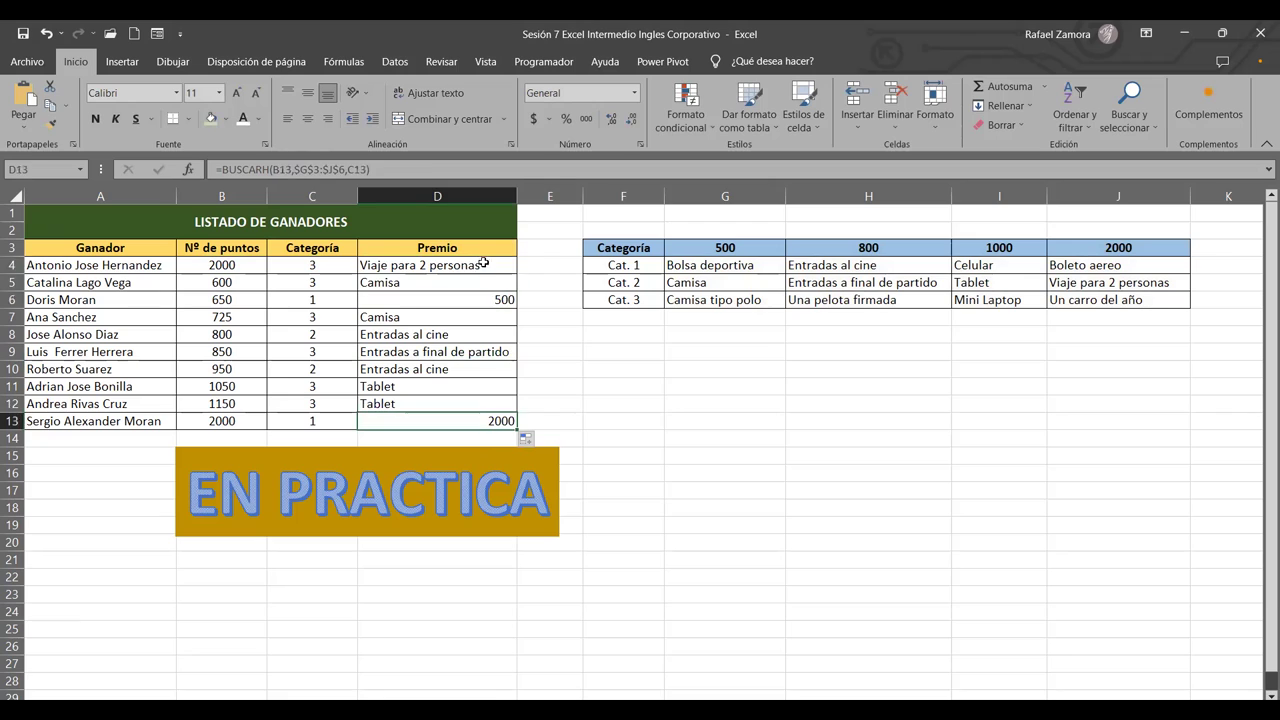
pyautogui.doubleClick(483, 264)
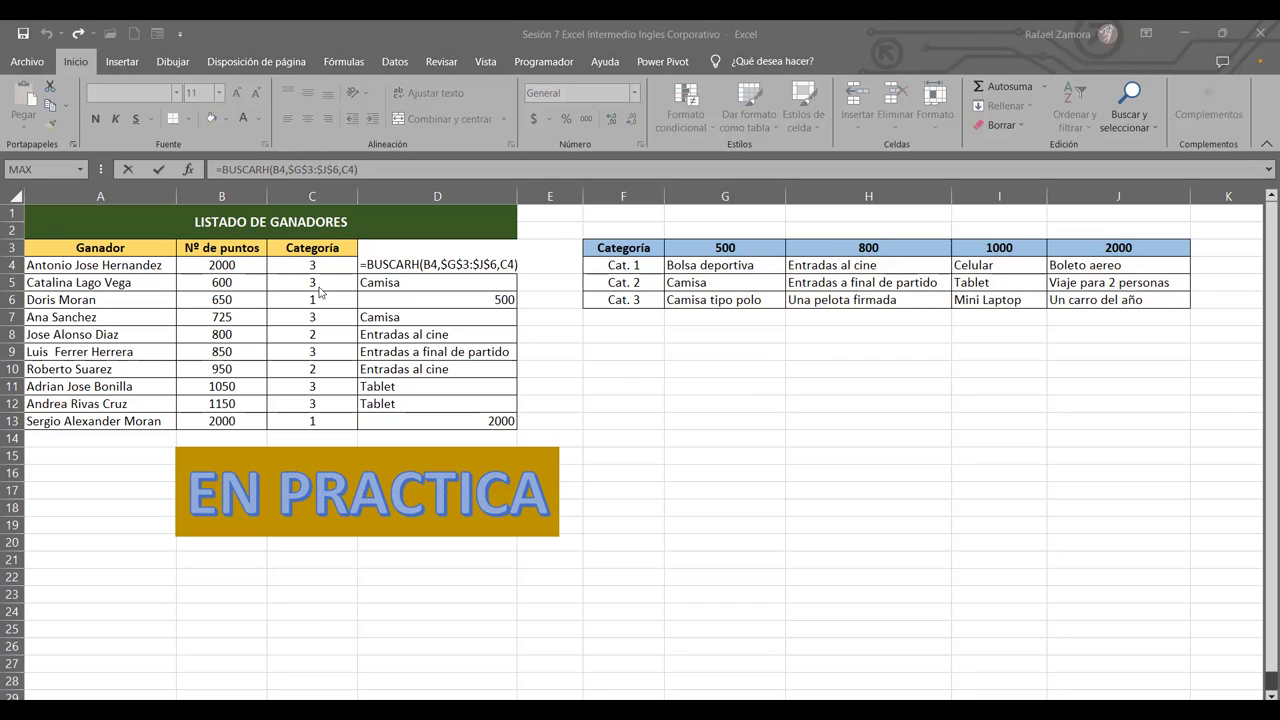
# Re-enter the D4 formula twice so the random categories recalculate and prizes refresh.
pyautogui.click(529, 265)
pyautogui.click(481, 265)
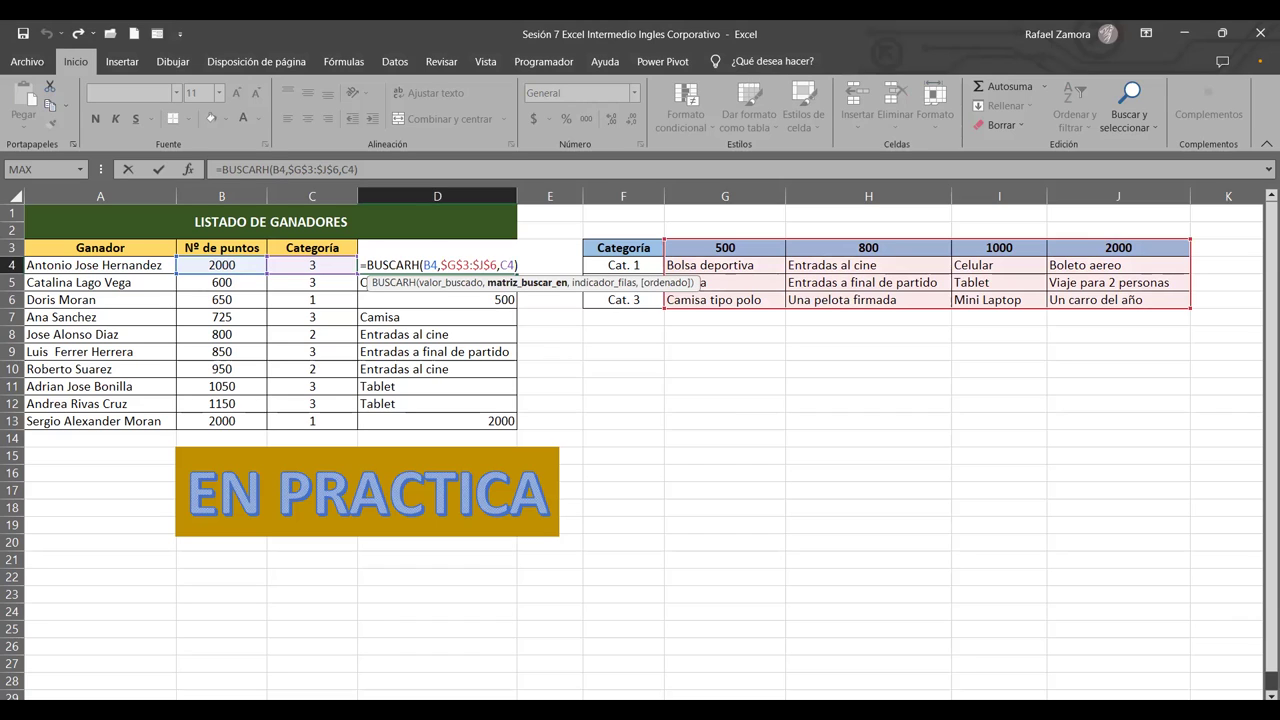
pyautogui.press('Return')
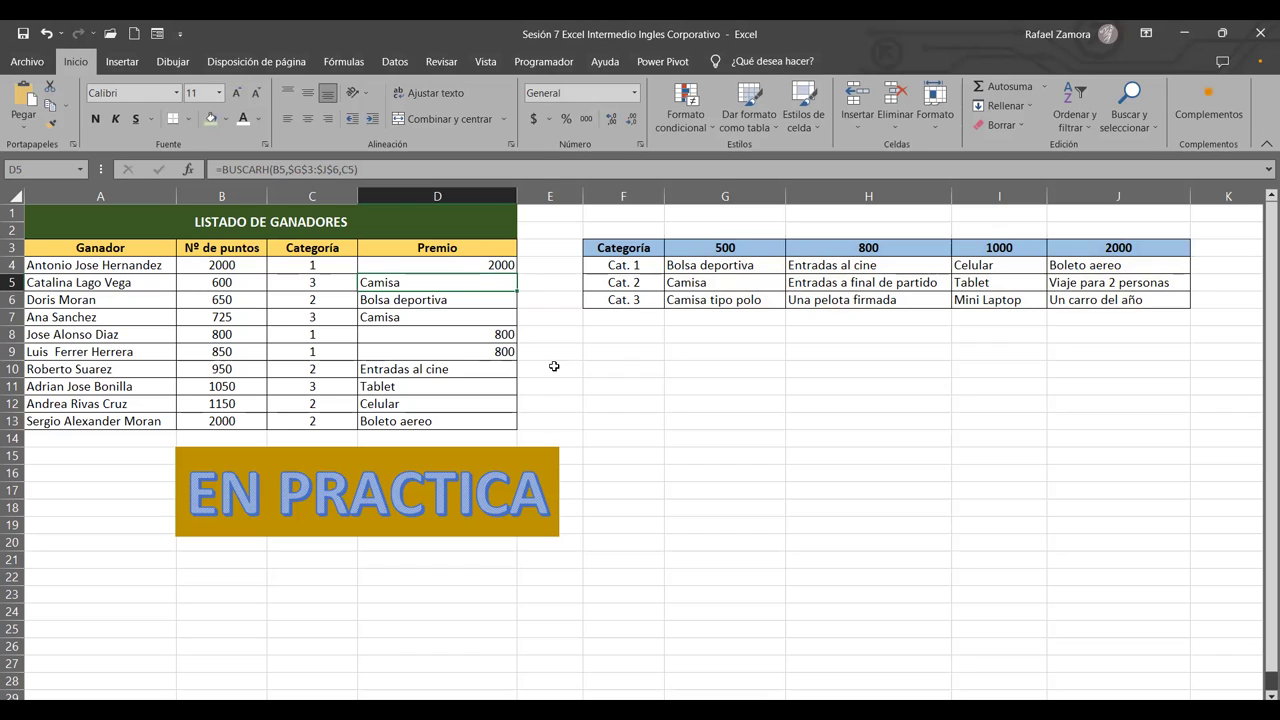
pyautogui.click(485, 264)
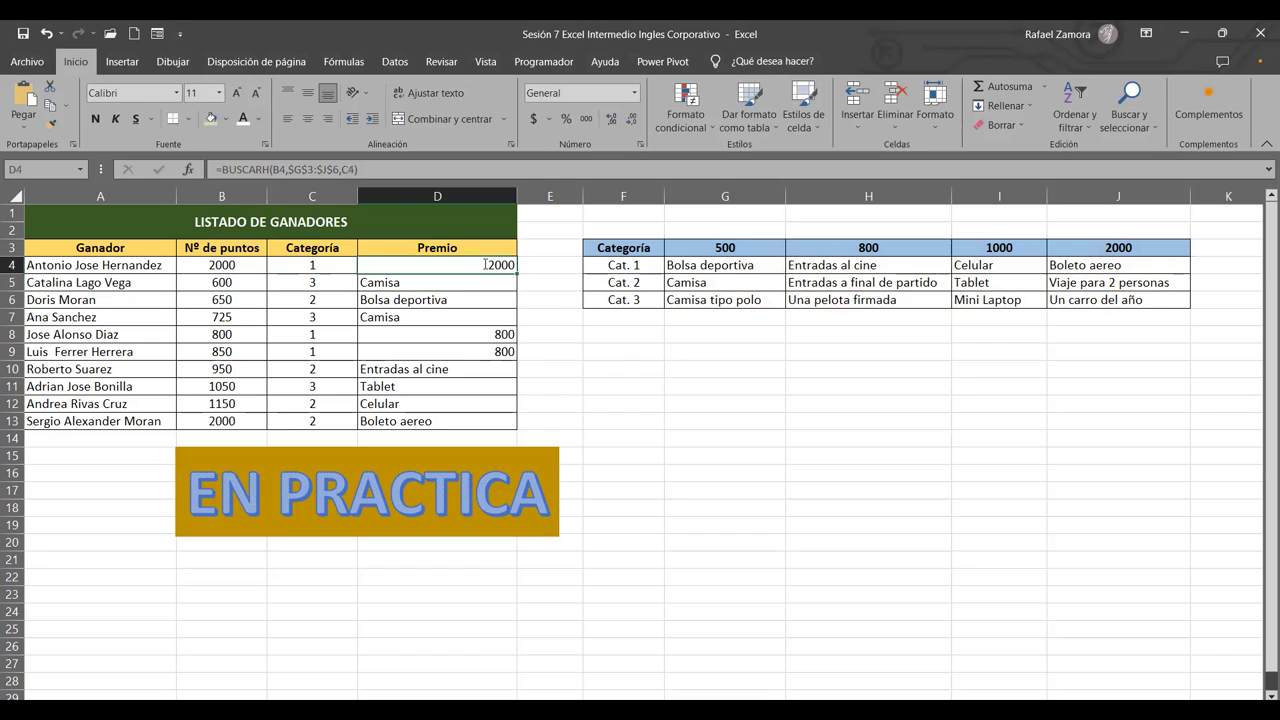
pyautogui.doubleClick(485, 264)
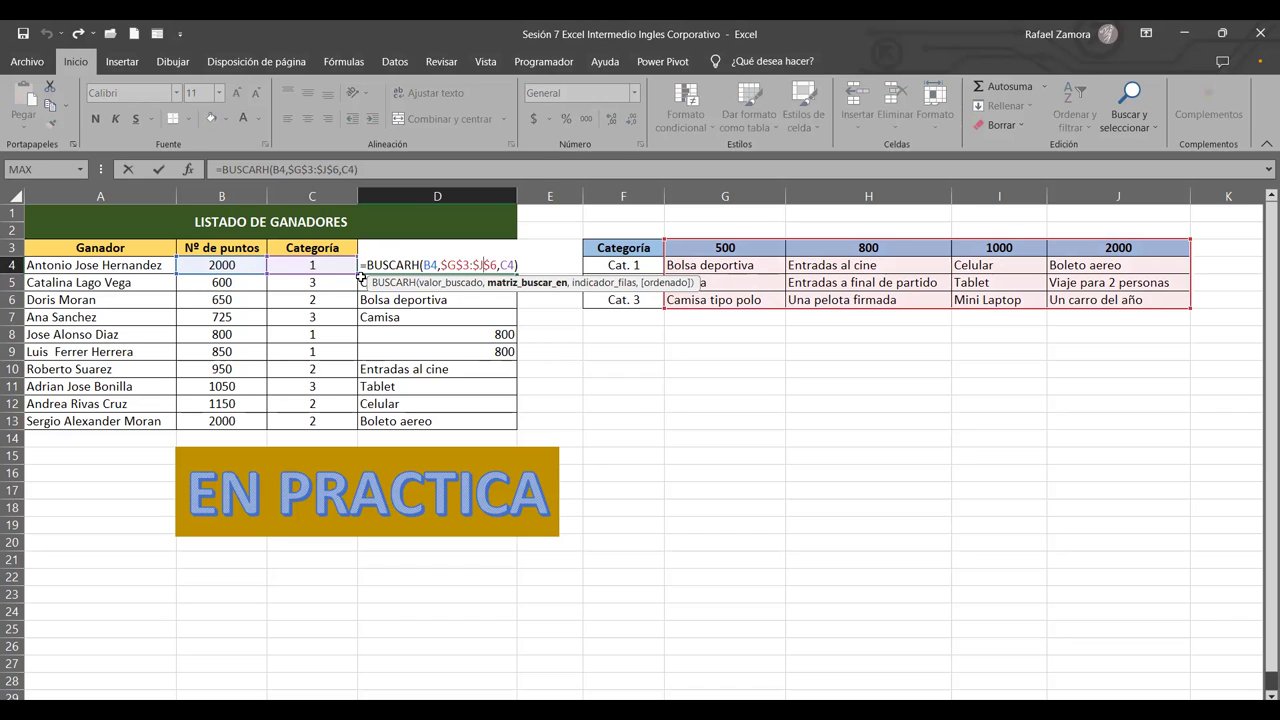
pyautogui.press('Return')
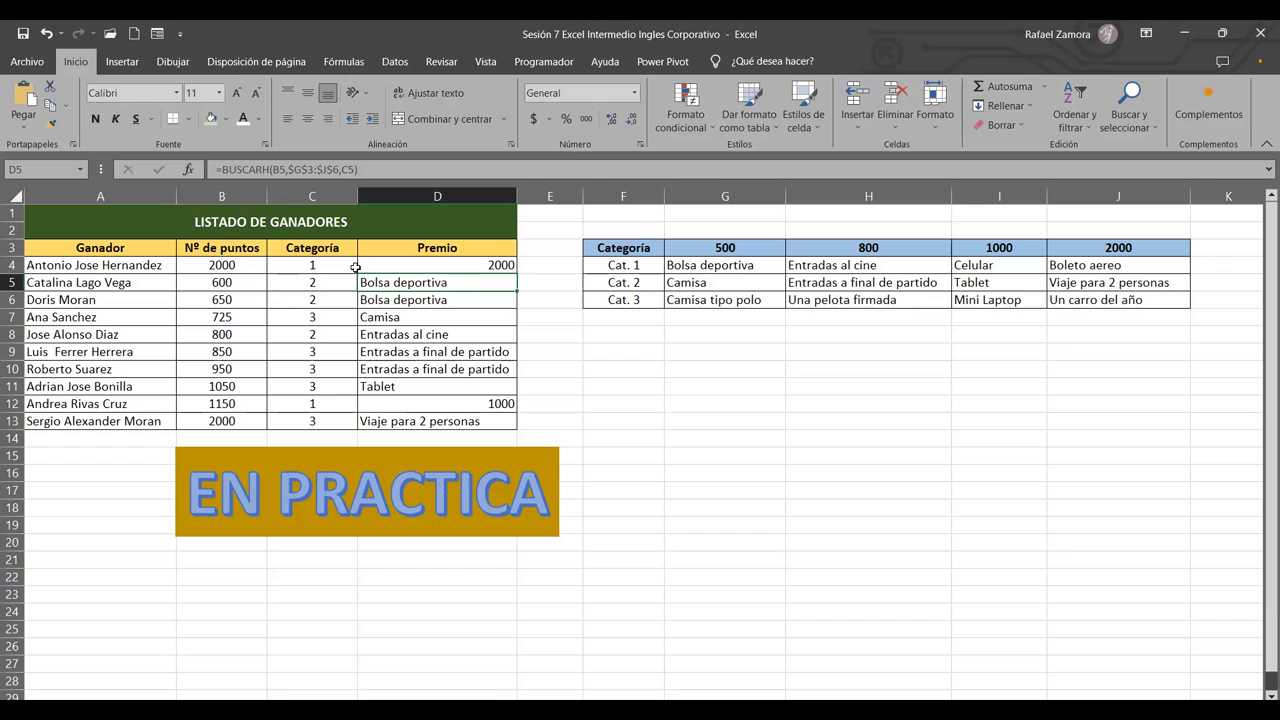
# Change D4's row index to C4+1 so it returns Un carro del año.
pyautogui.doubleClick(486, 266)
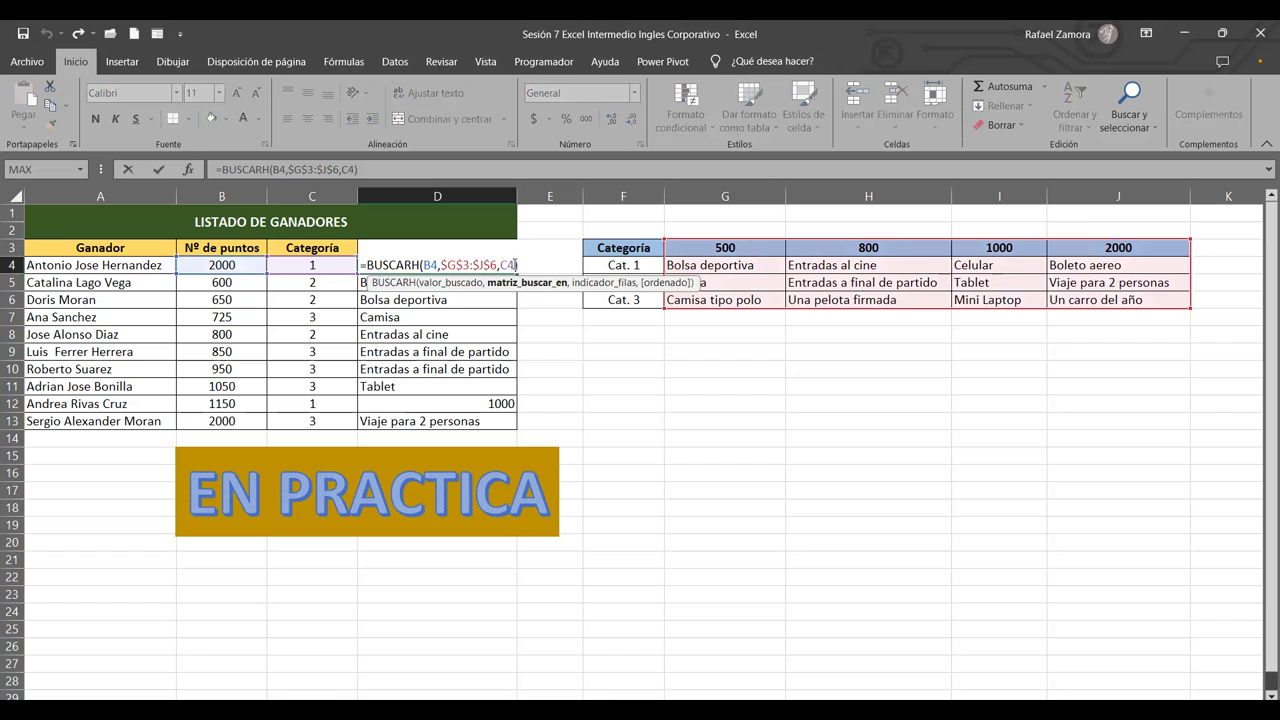
pyautogui.press('Right')
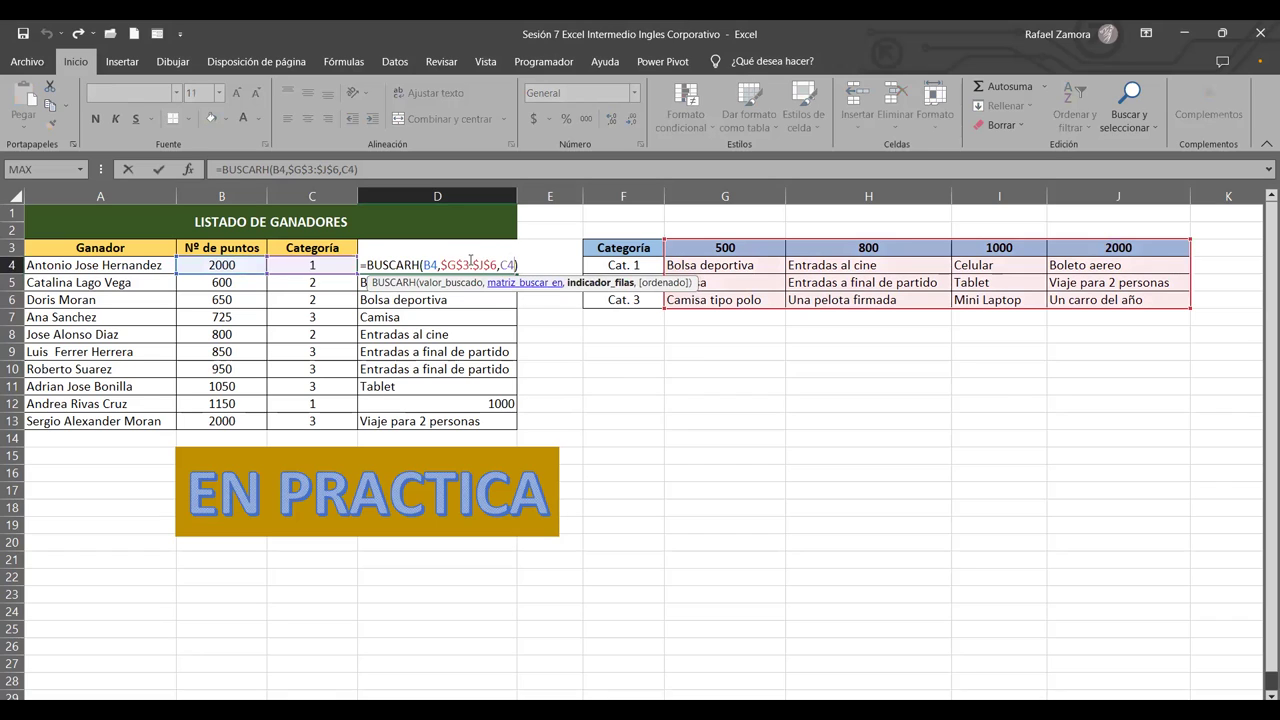
pyautogui.write('+1.')
pyautogui.press('BackSpace')
pyautogui.press('Return')
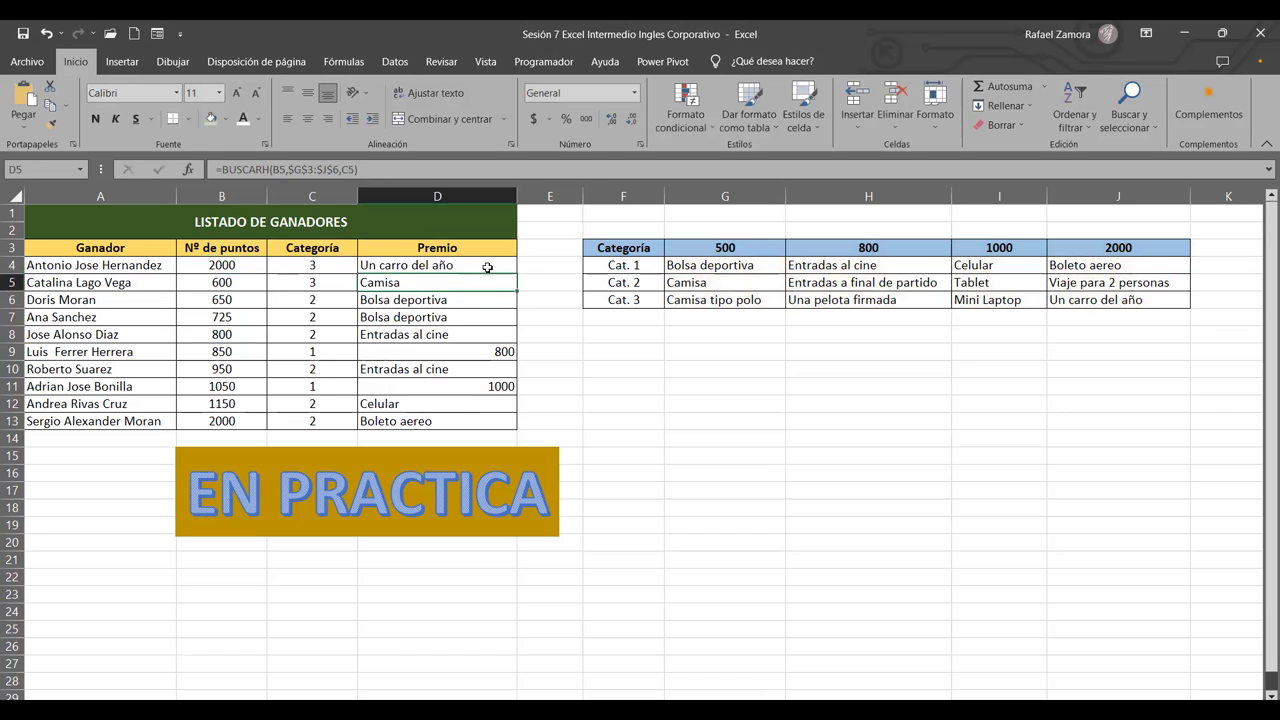
pyautogui.click(488, 268)
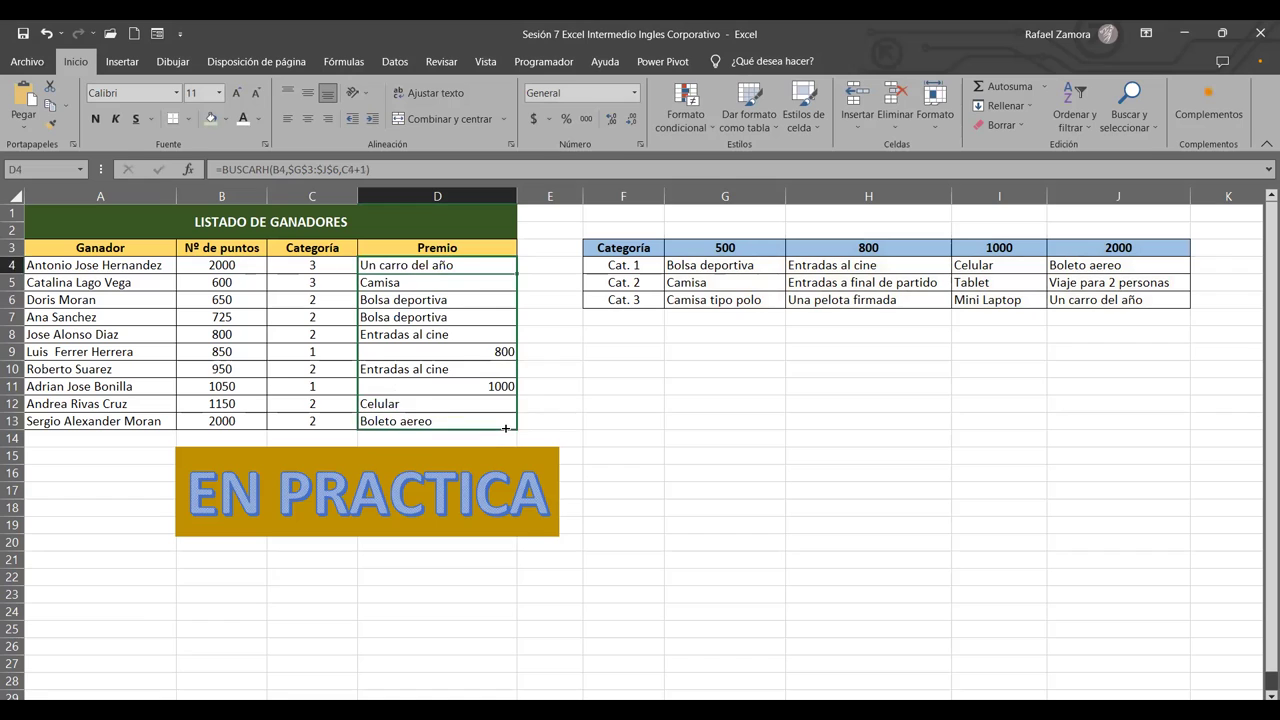
# Fill the C4+1 prize formula down to D13, then point out the Cat. 1 and Cat. 2 labels.
pyautogui.moveTo(505, 367); pyautogui.dragTo(506, 430)
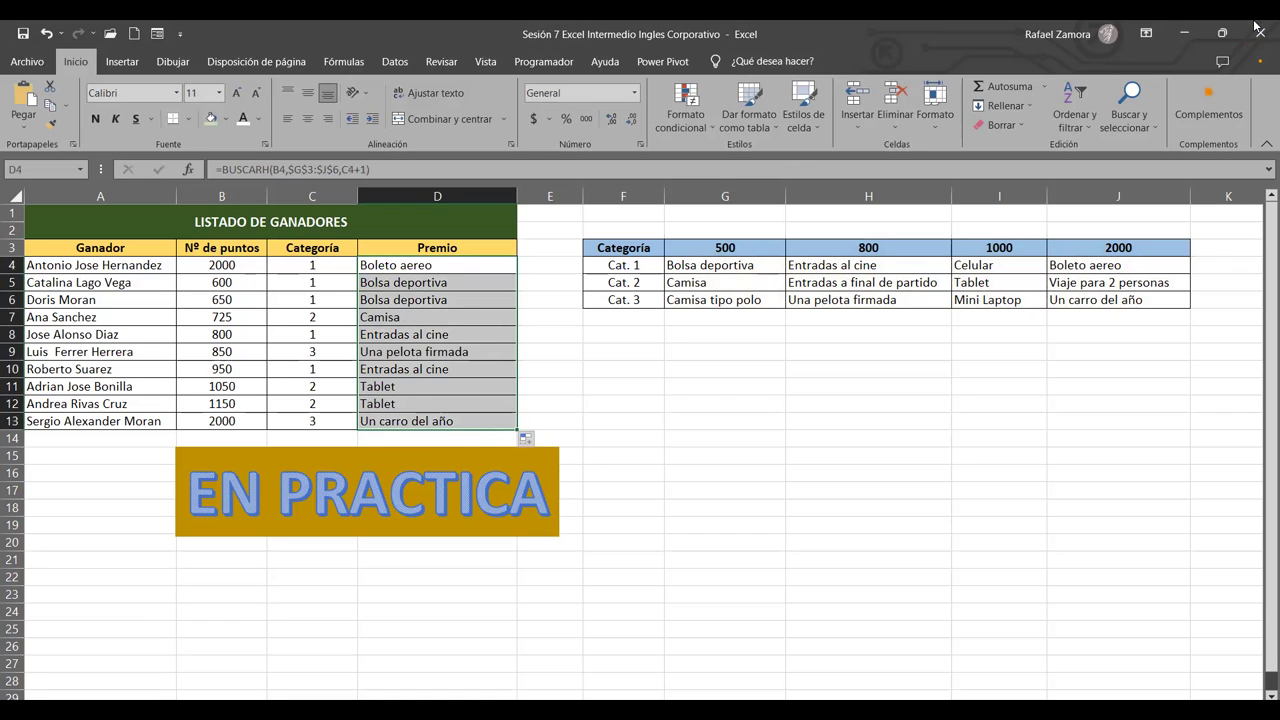
pyautogui.click(640, 268)
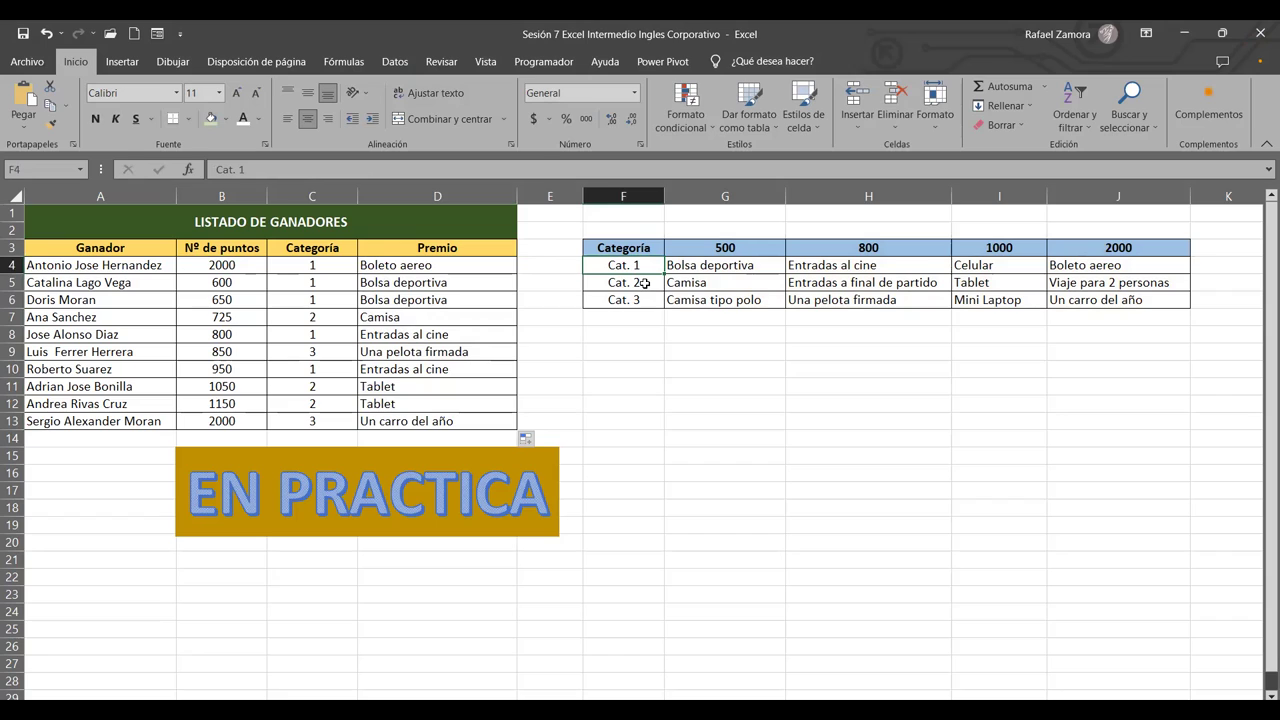
pyautogui.click(640, 283)
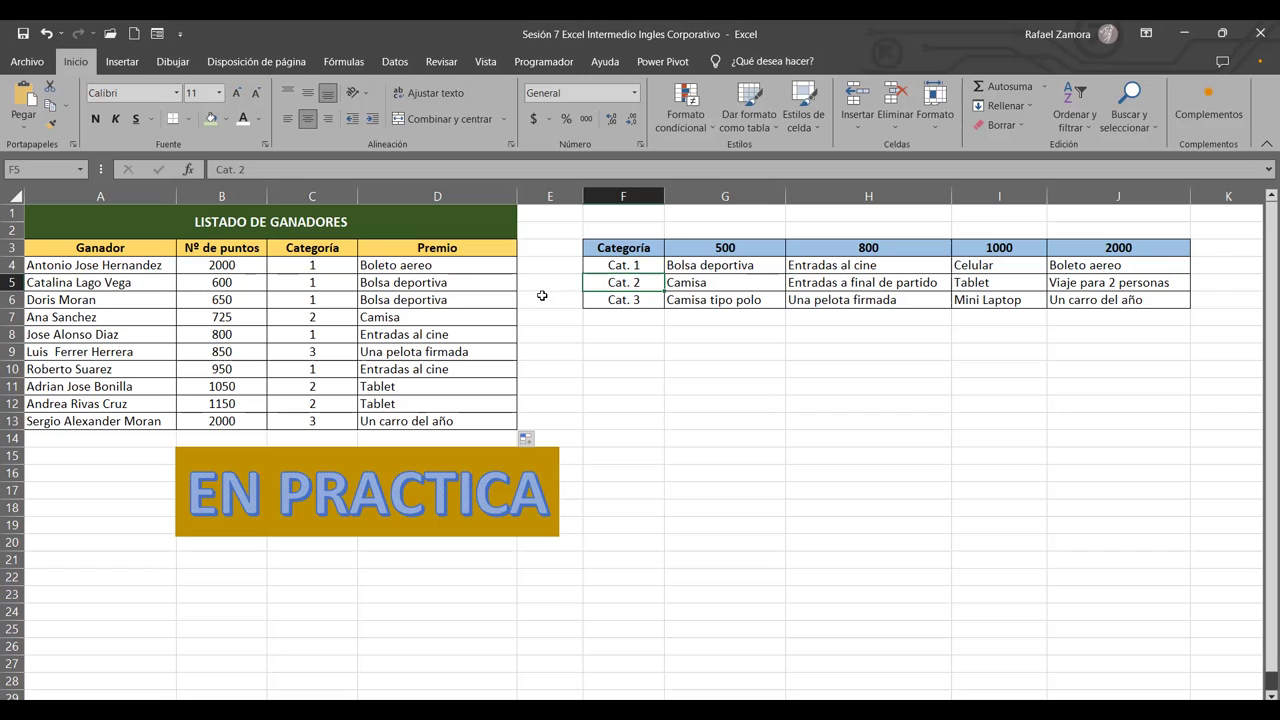
# Recalculate with F9 twice to generate new random categories and matching prizes.
pyautogui.click(700, 408)
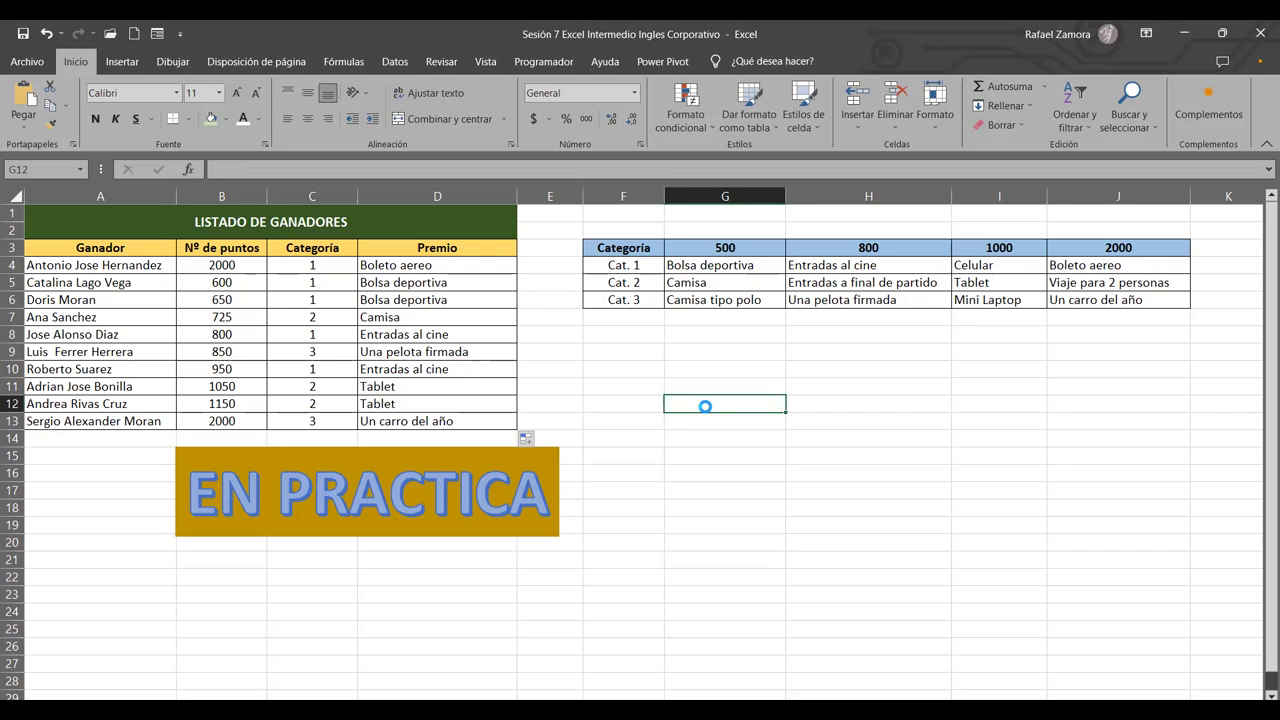
pyautogui.press('F9')
pyautogui.press('F9')
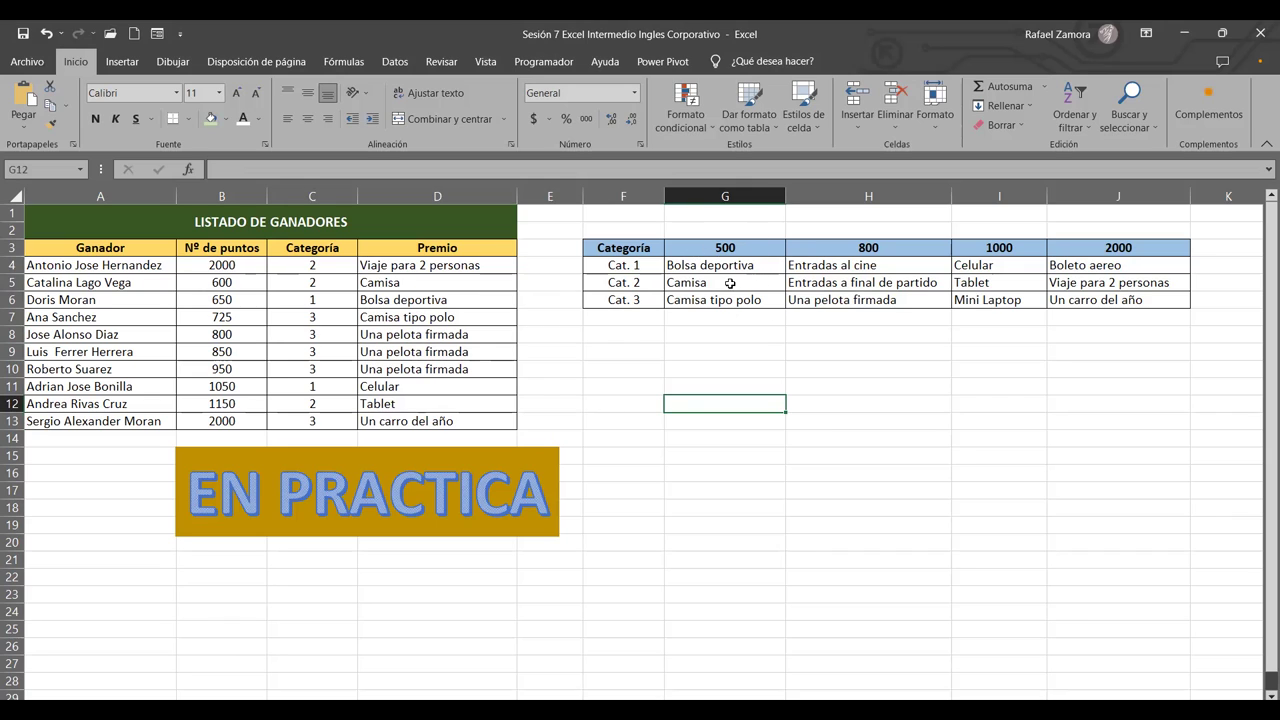
pyautogui.press('F9')
pyautogui.press('F9')
pyautogui.press('F9')
pyautogui.press('F9')
pyautogui.press('F9')
pyautogui.press('F9')
pyautogui.press('F9')
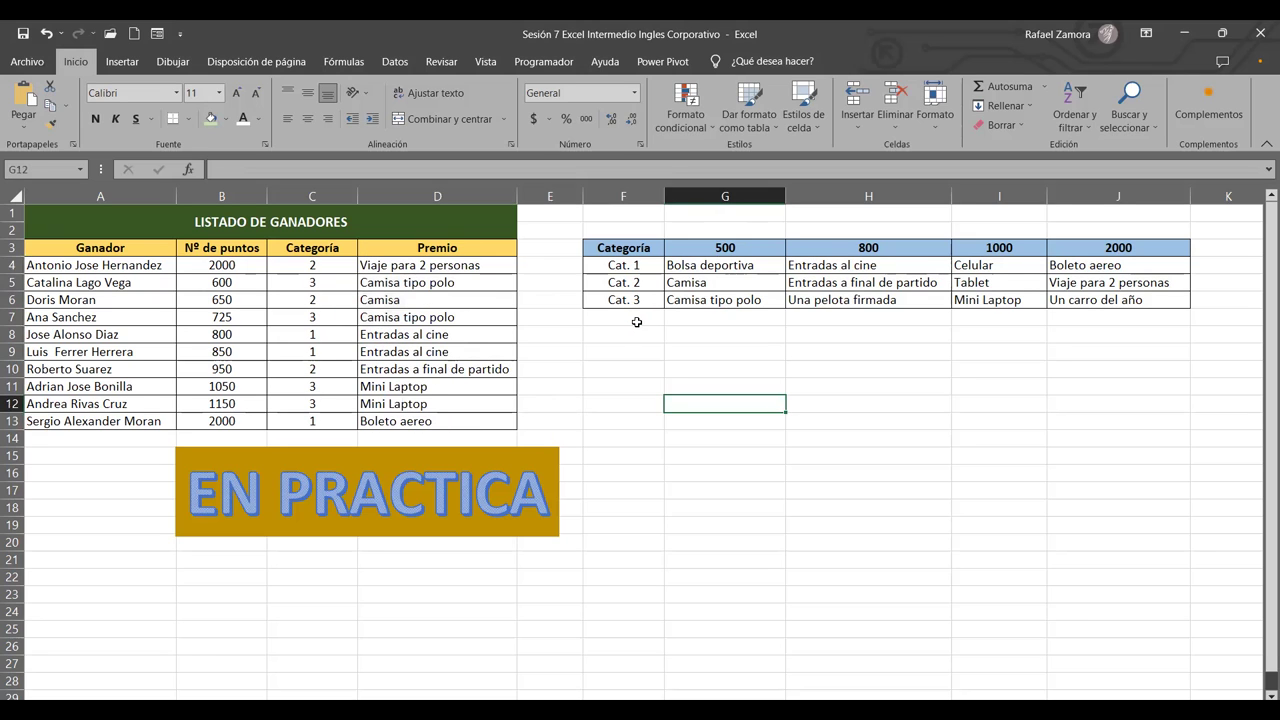
pyautogui.click(685, 347)
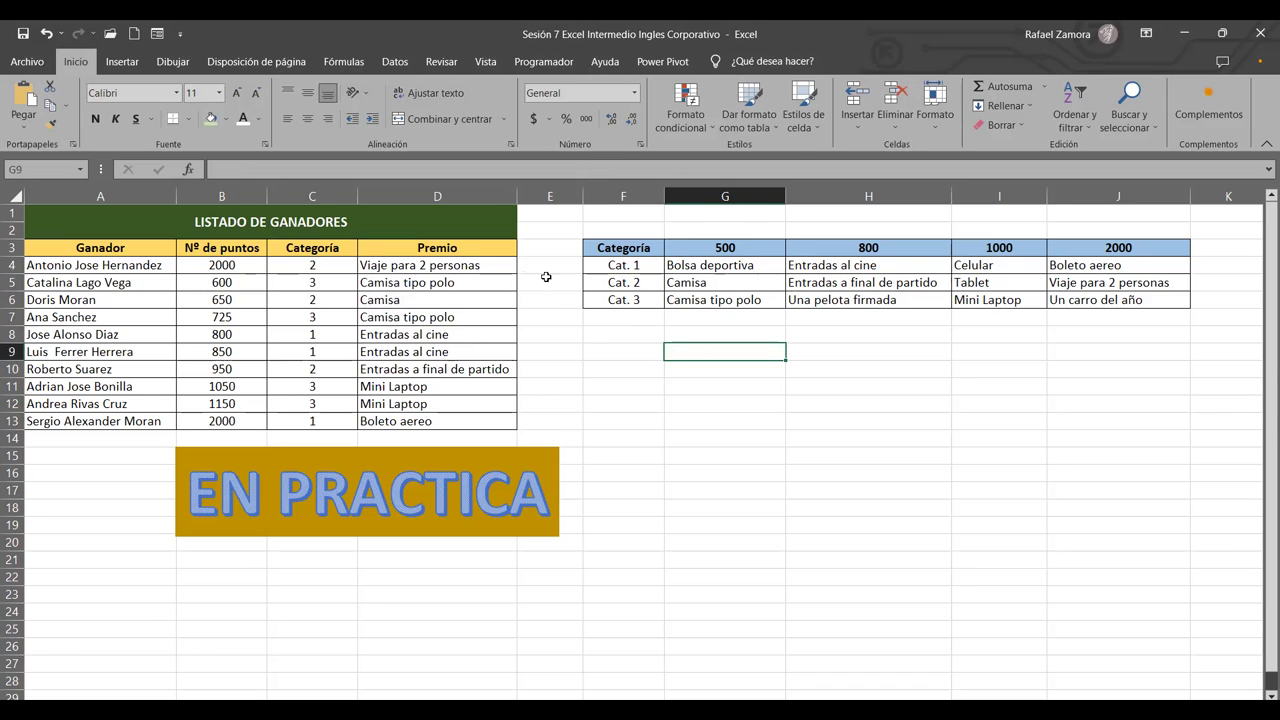
# Delete the +1 after C4 in D4's prize formula so it shows 2000 again.
pyautogui.doubleClick(500, 268)
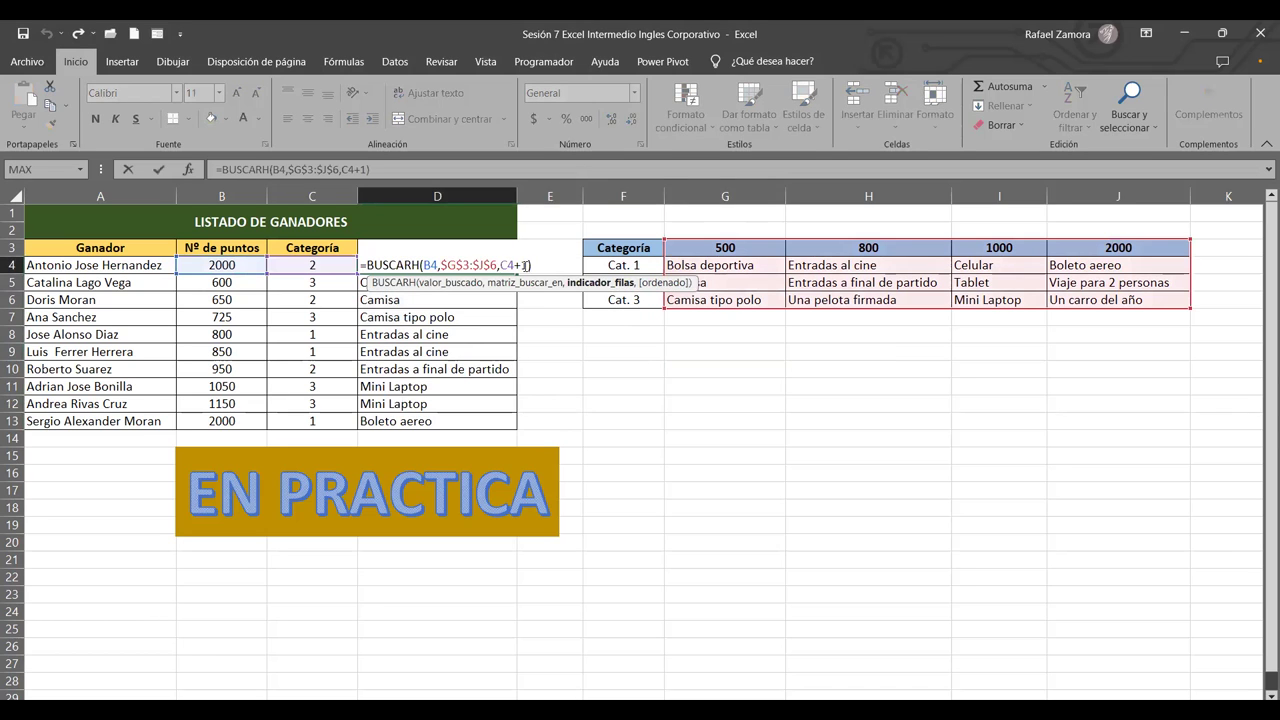
pyautogui.press('BackSpace')
pyautogui.press('BackSpace')
pyautogui.press('Return')
# Clear the prize values in D5:D13, then review the C4 and D4 formulas.
pyautogui.moveTo(478, 282); pyautogui.dragTo(468, 413)
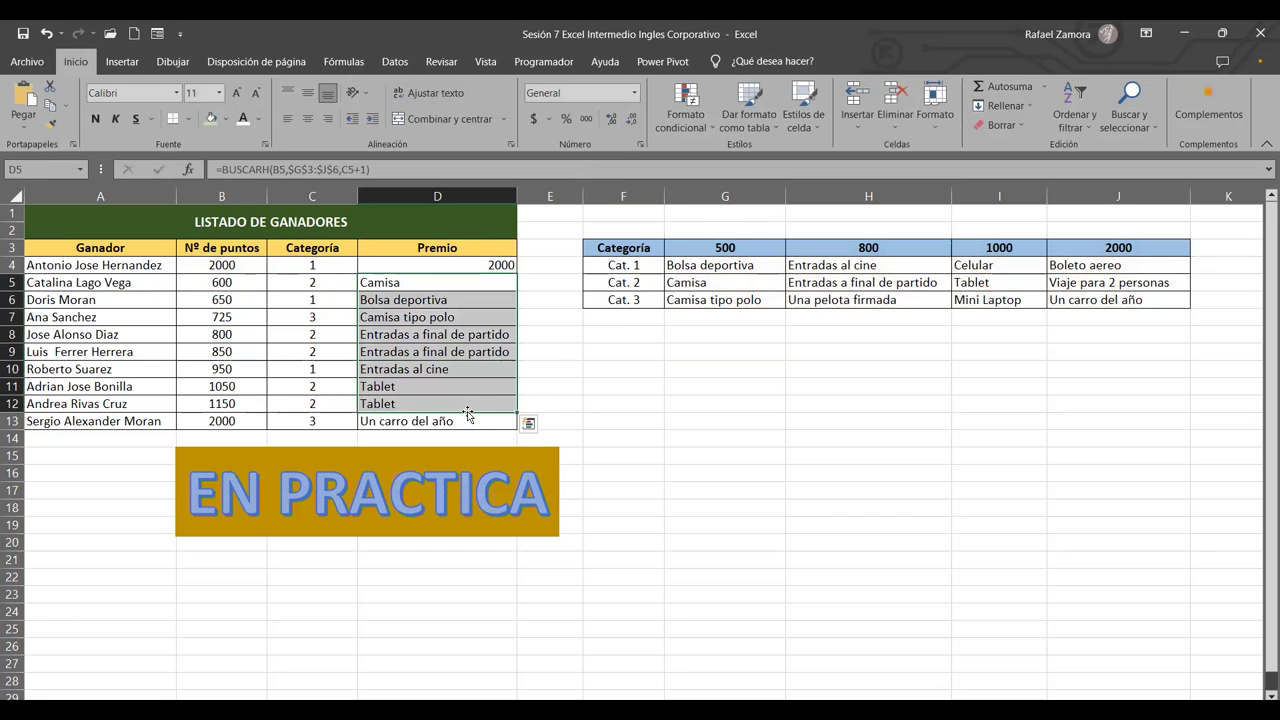
pyautogui.moveTo(470, 282); pyautogui.dragTo(472, 428)
pyautogui.press('Delete')
pyautogui.click(300, 265)
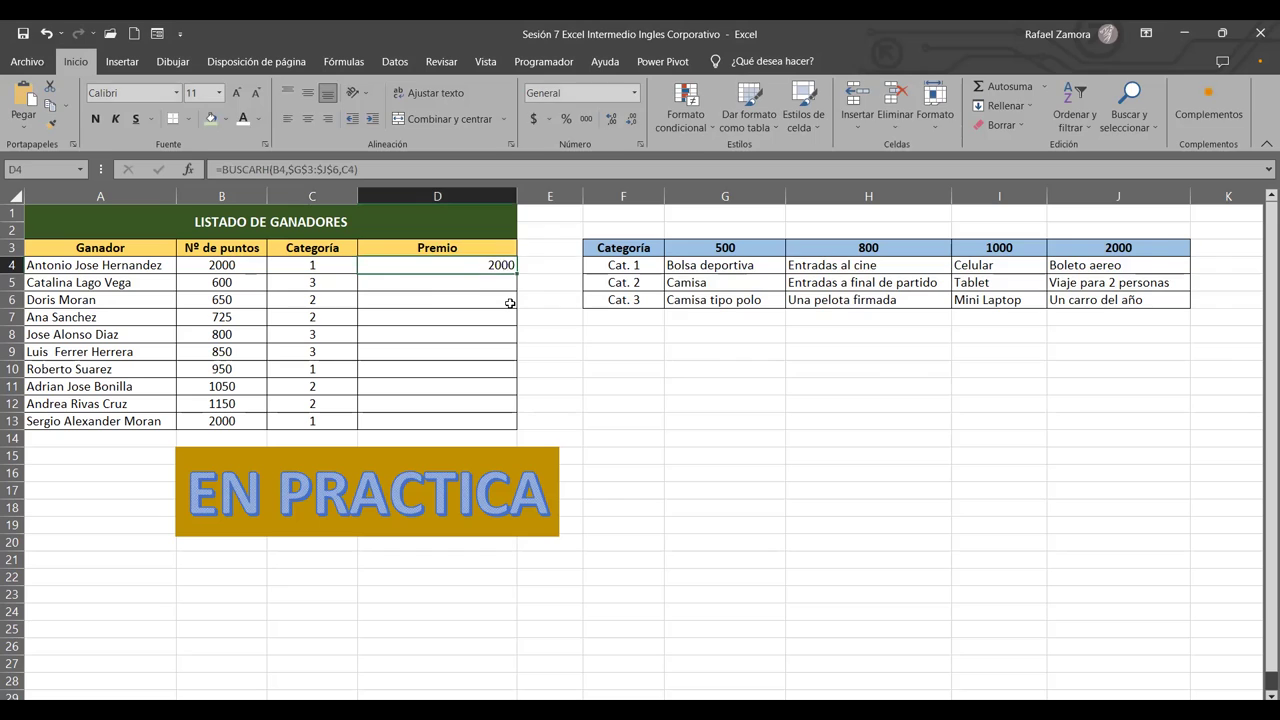
pyautogui.press('F2')
# Make D4's row argument C4+1 so the prize reads Un carro del año.
pyautogui.press('Left')
pyautogui.press('Left')
pyautogui.press('Left')
pyautogui.press('Right')
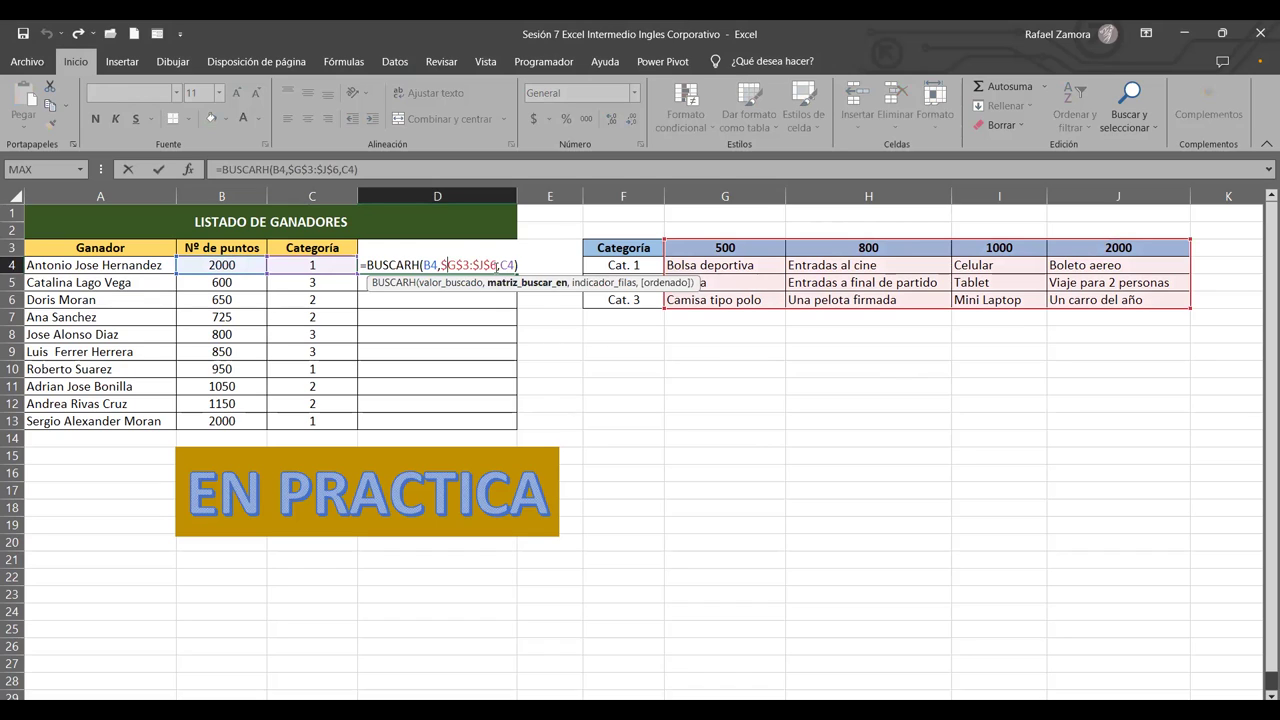
pyautogui.click(510, 264)
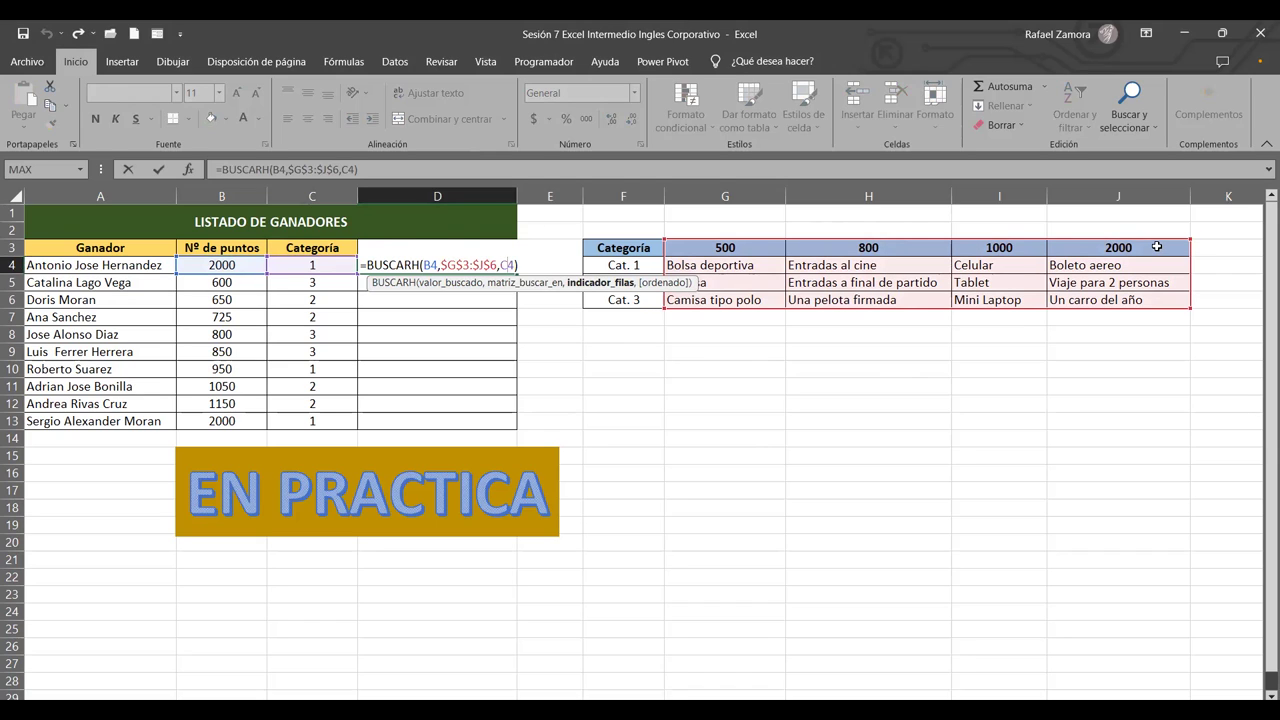
pyautogui.click(308, 265)
pyautogui.click(513, 265)
pyautogui.write('+1')
pyautogui.moveTo(500, 265); pyautogui.dragTo(528, 265)
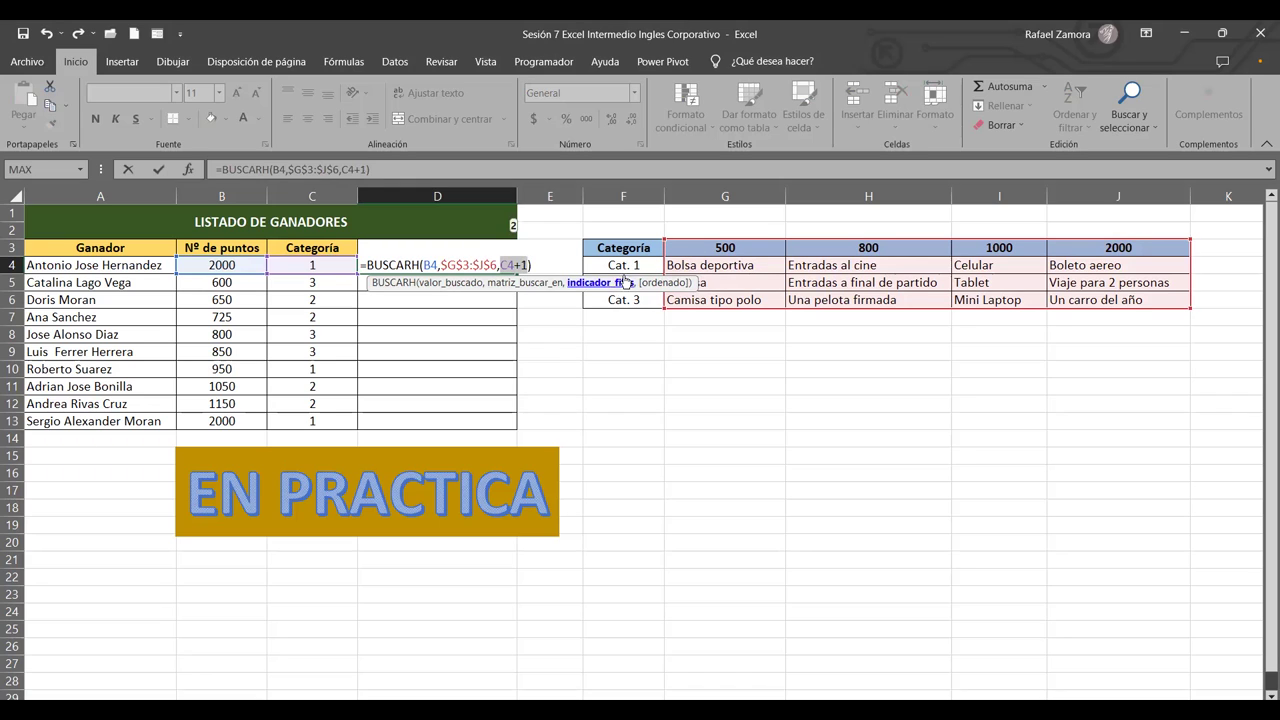
pyautogui.click(551, 265)
pyautogui.press('Return')
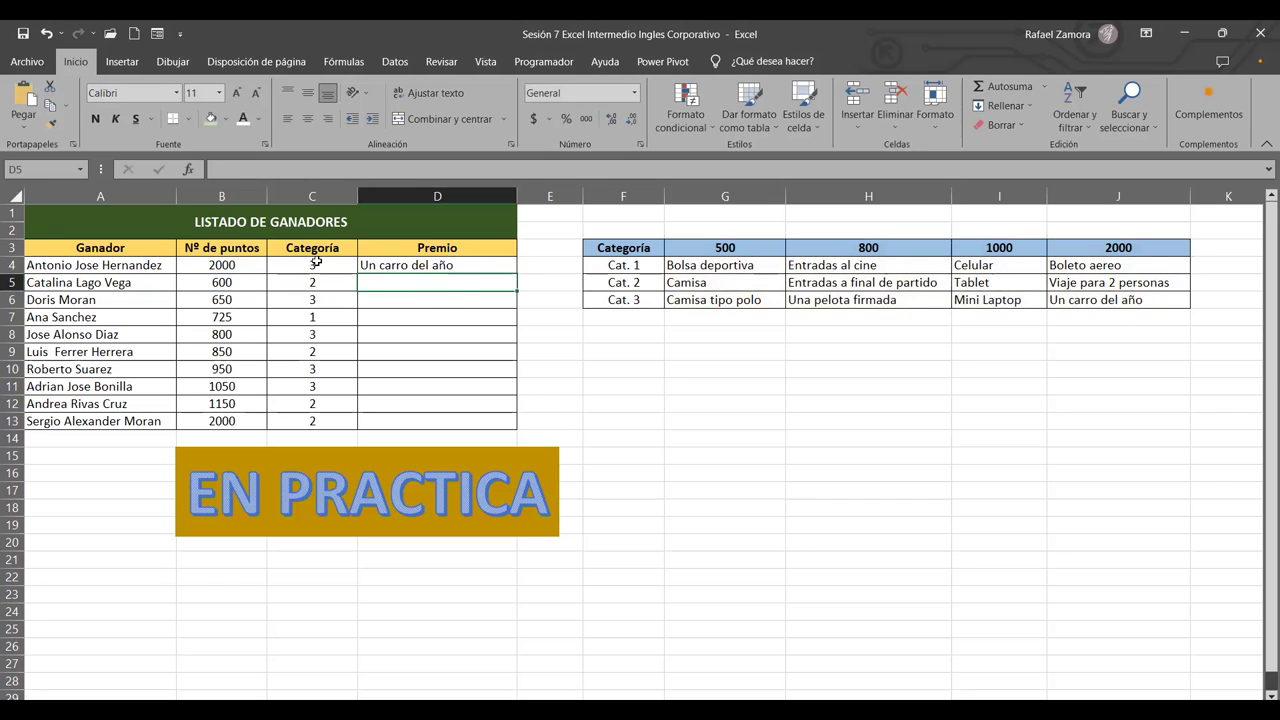
# Check the C4, D4 and Cat. 3 prize row, then fill D4's formula down to D13.
pyautogui.click(312, 262)
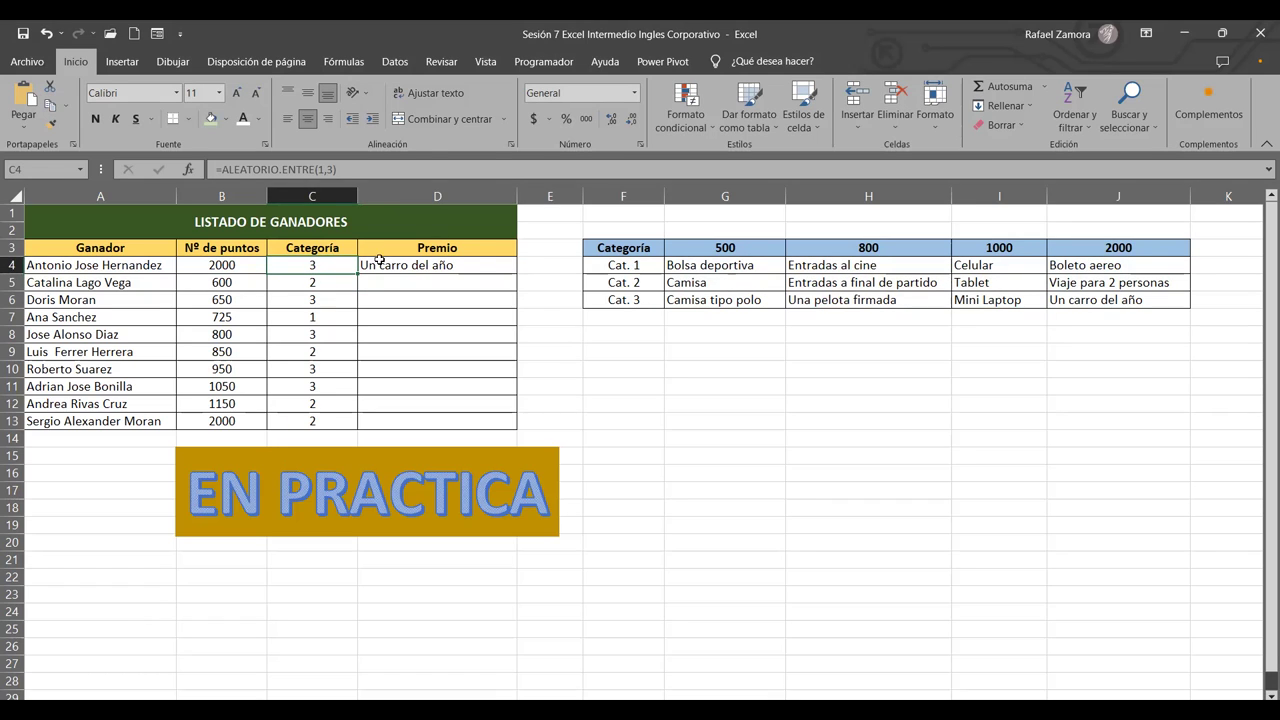
pyautogui.click(499, 261)
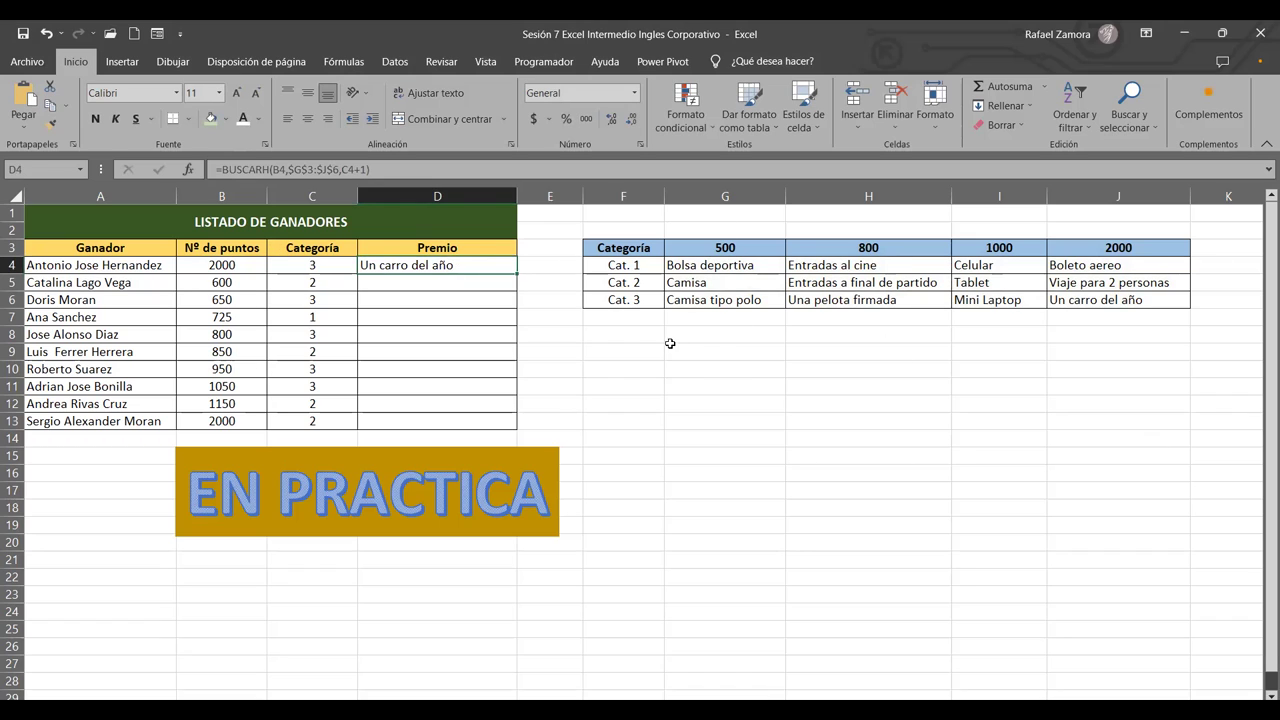
pyautogui.click(599, 306)
pyautogui.moveTo(599, 306); pyautogui.dragTo(1110, 300)
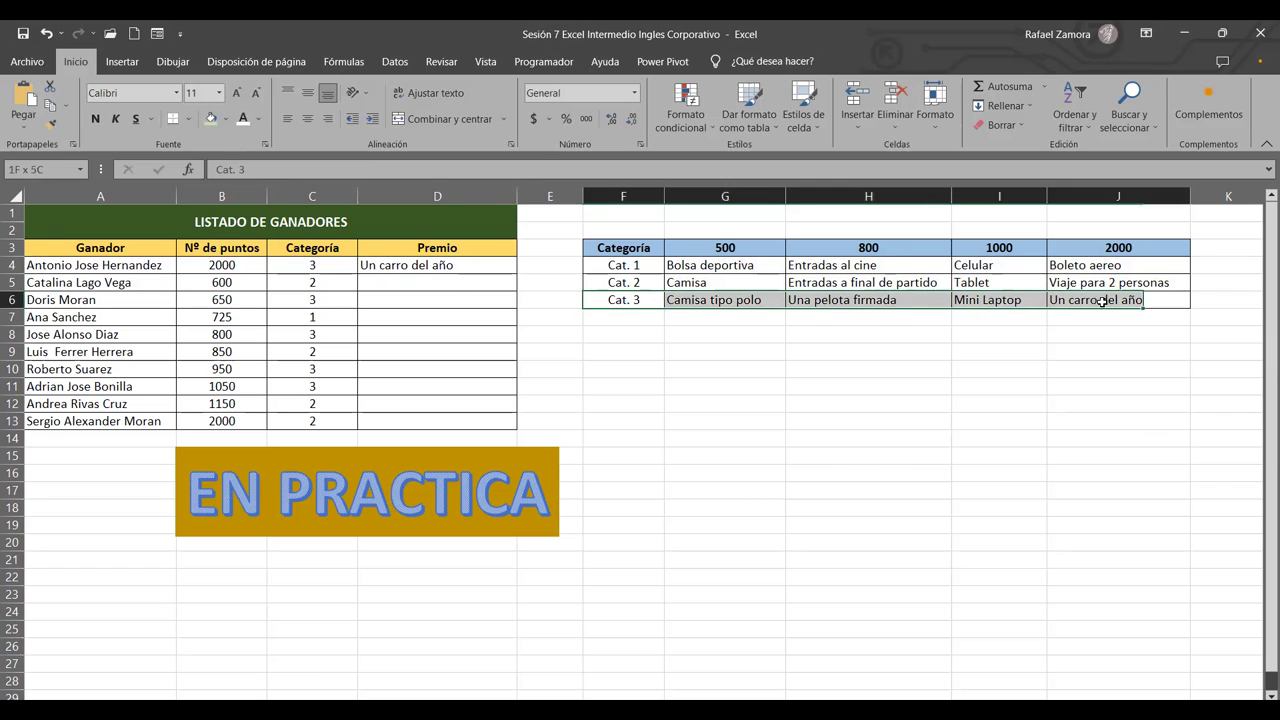
pyautogui.click(750, 542)
pyautogui.click(492, 262)
pyautogui.moveTo(517, 273); pyautogui.dragTo(513, 428)
pyautogui.click(731, 393)
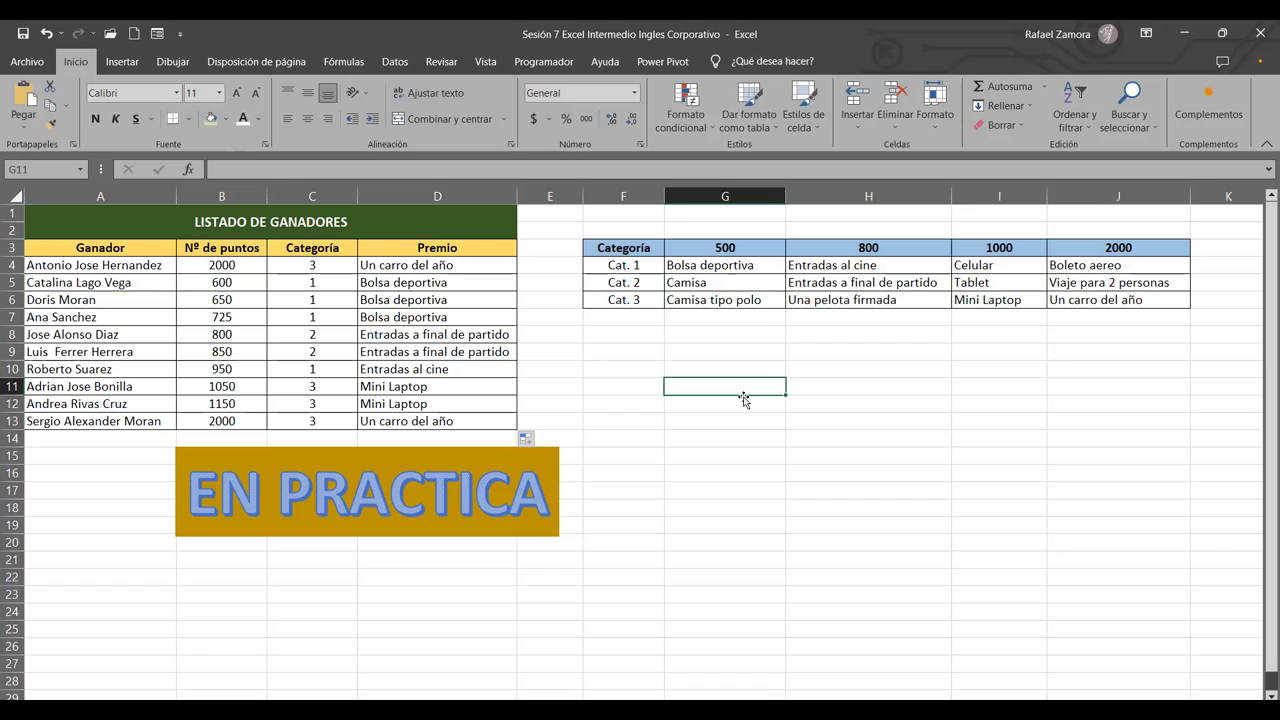
# Select and then deselect the EN PRACTICA banner shape.
pyautogui.click(552, 466)
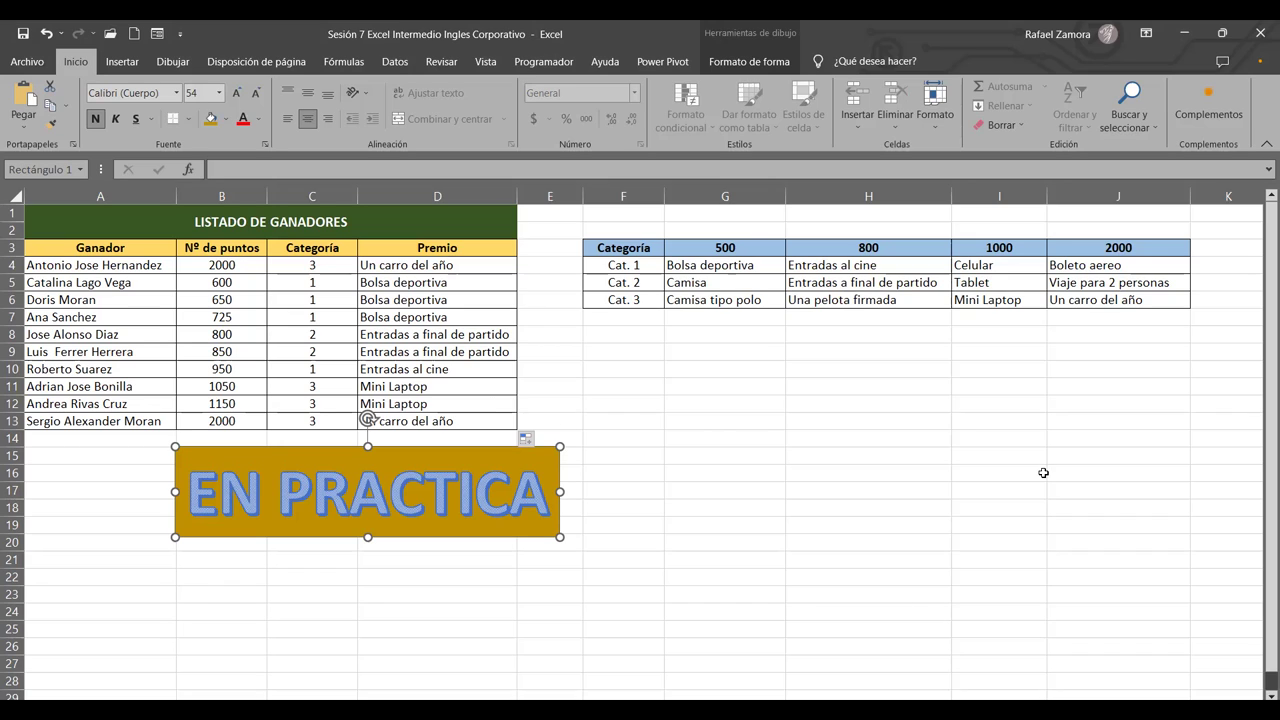
pyautogui.click(984, 476)
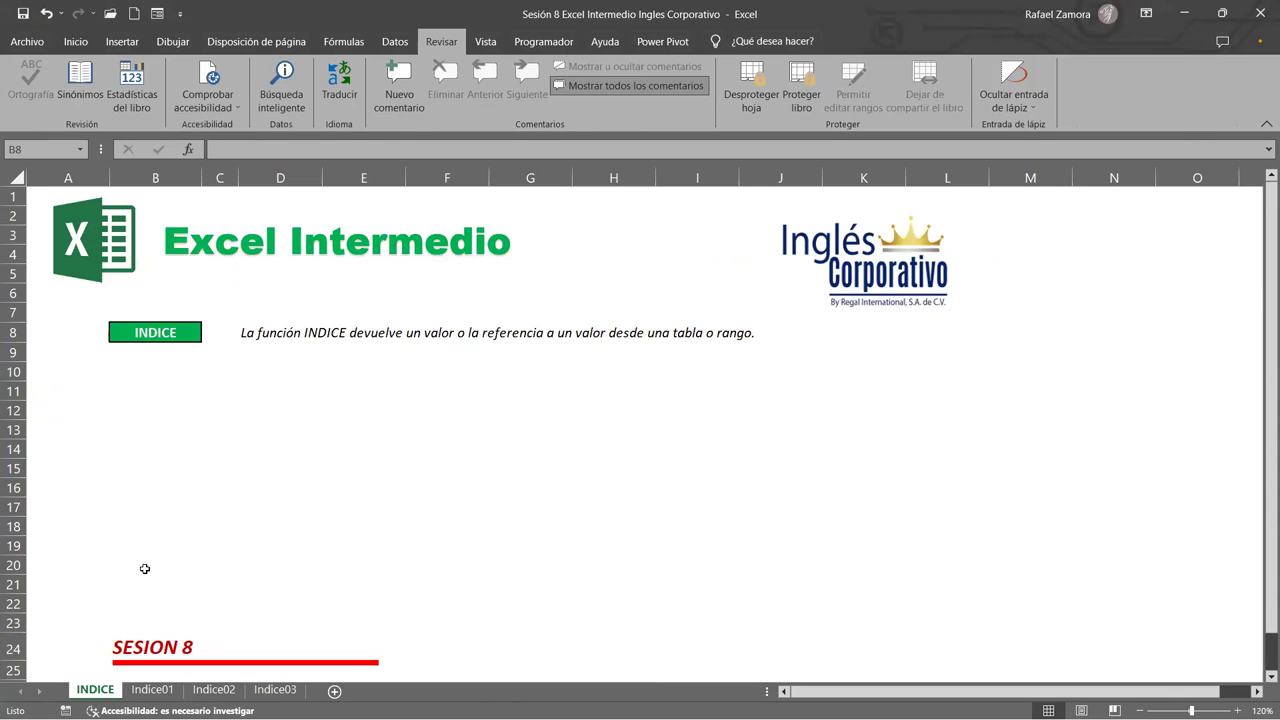
# Go to the Indice01 sheet and review Ismael's row, his Nota 1 grade and the FILA cell.
pyautogui.click(152, 690)
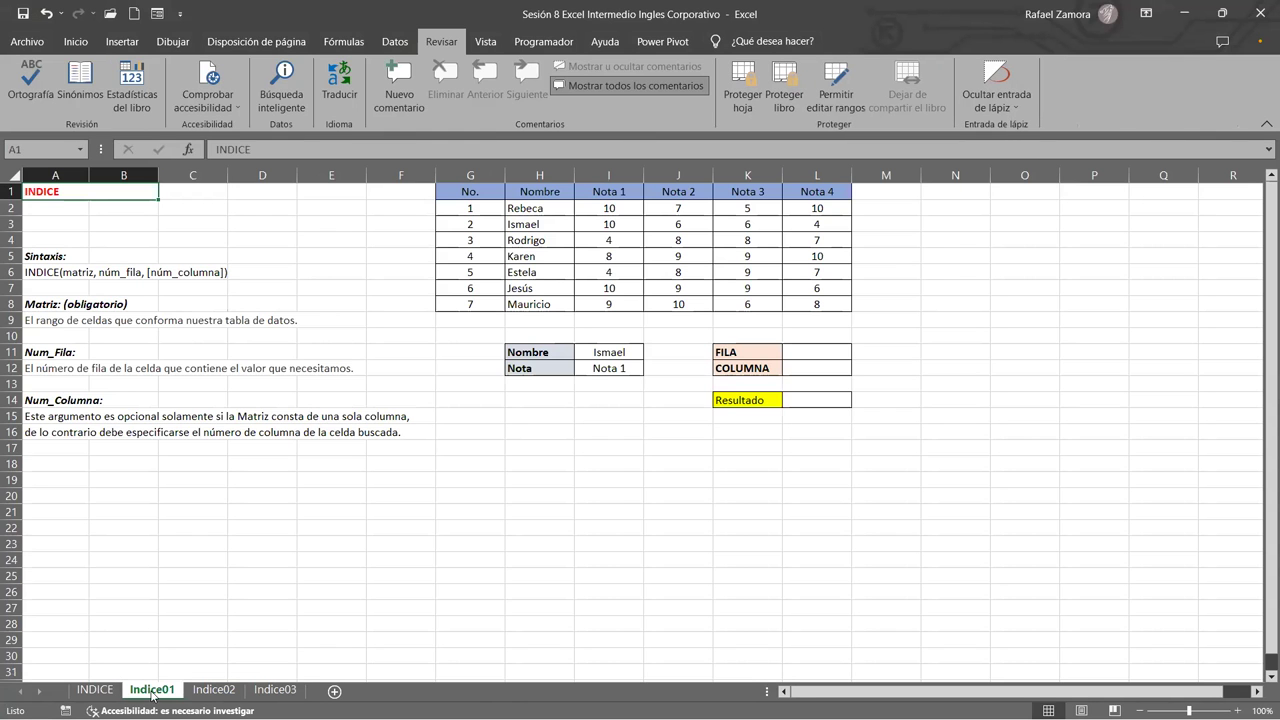
pyautogui.scroll(1, 940, 442)
pyautogui.scroll(1, 940, 442)
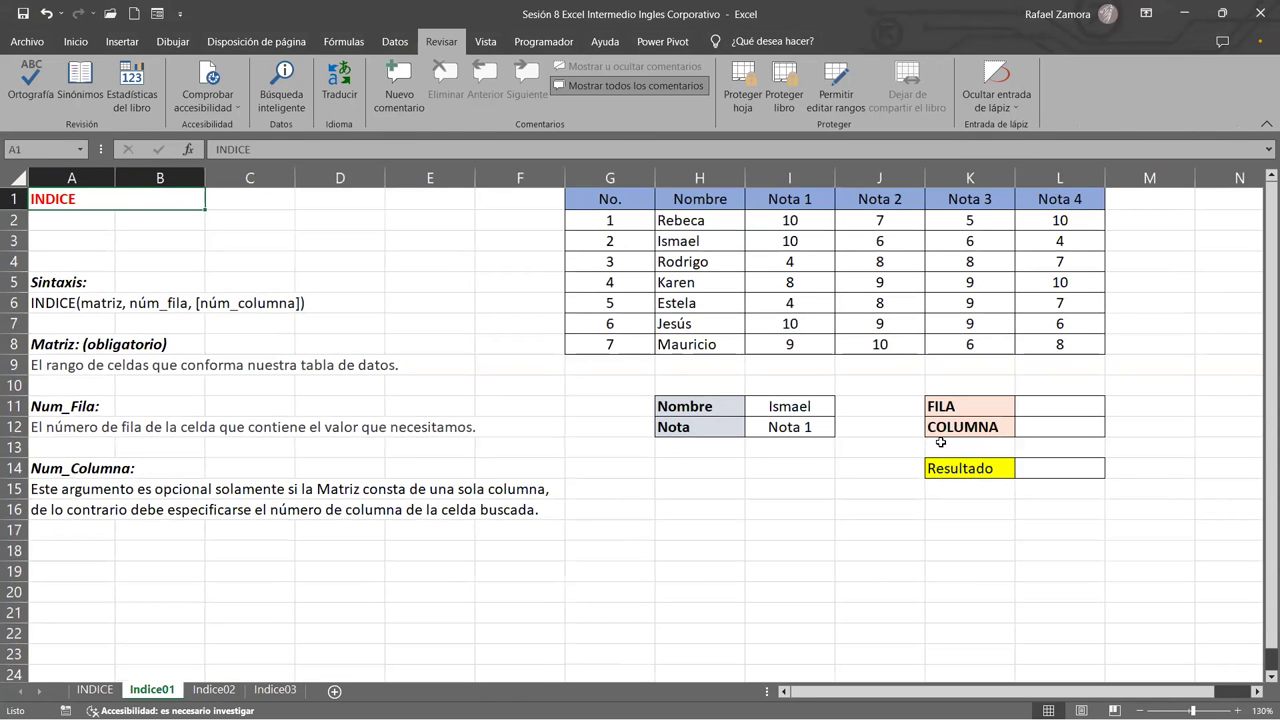
pyautogui.click(926, 528)
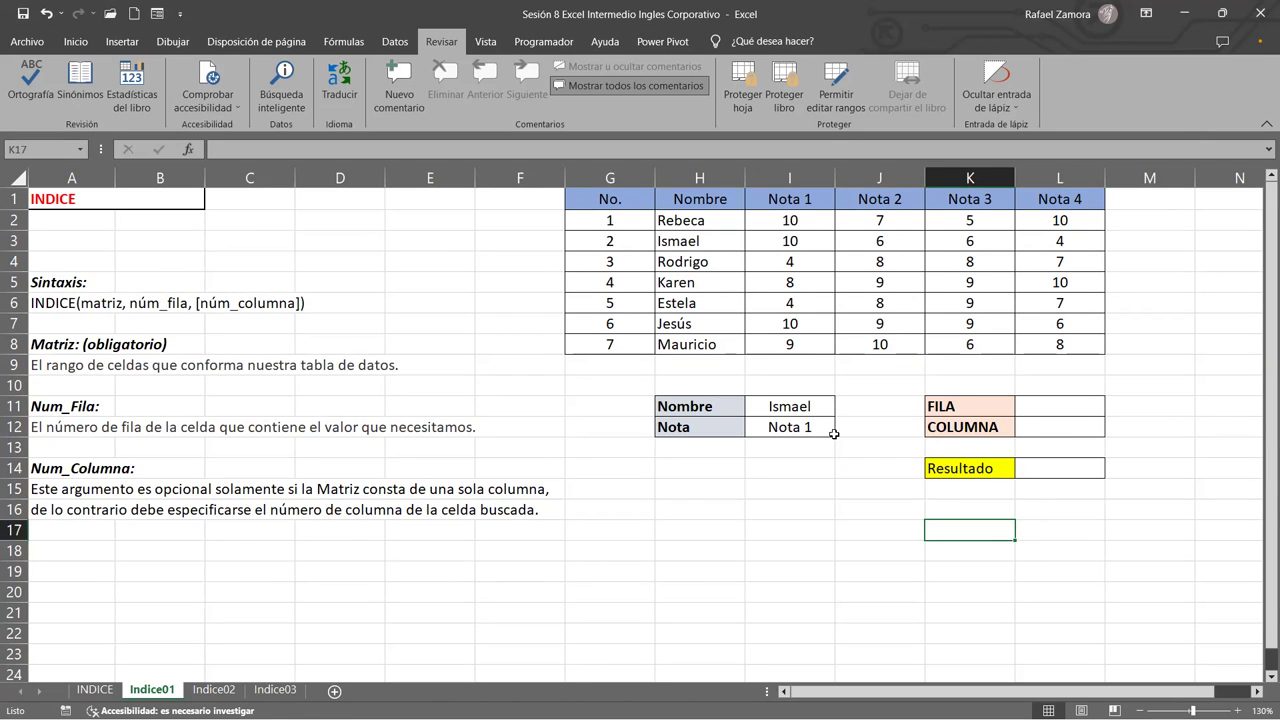
pyautogui.click(791, 401)
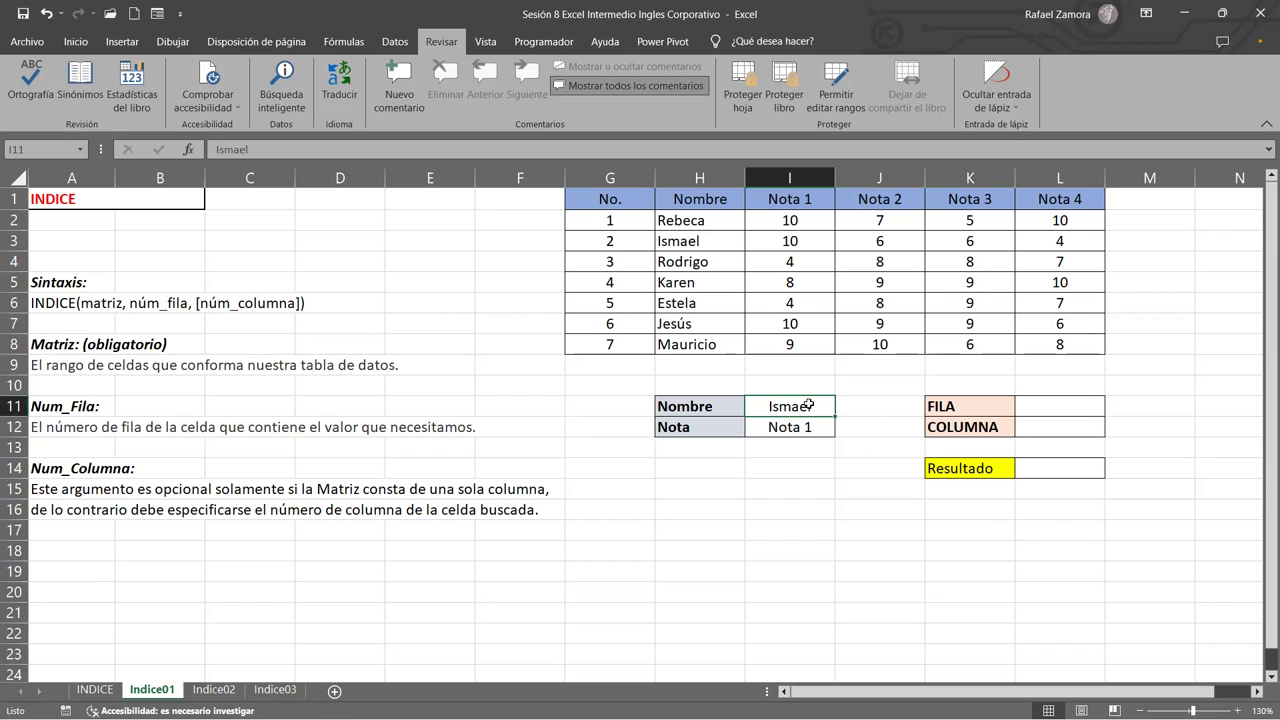
pyautogui.click(711, 238)
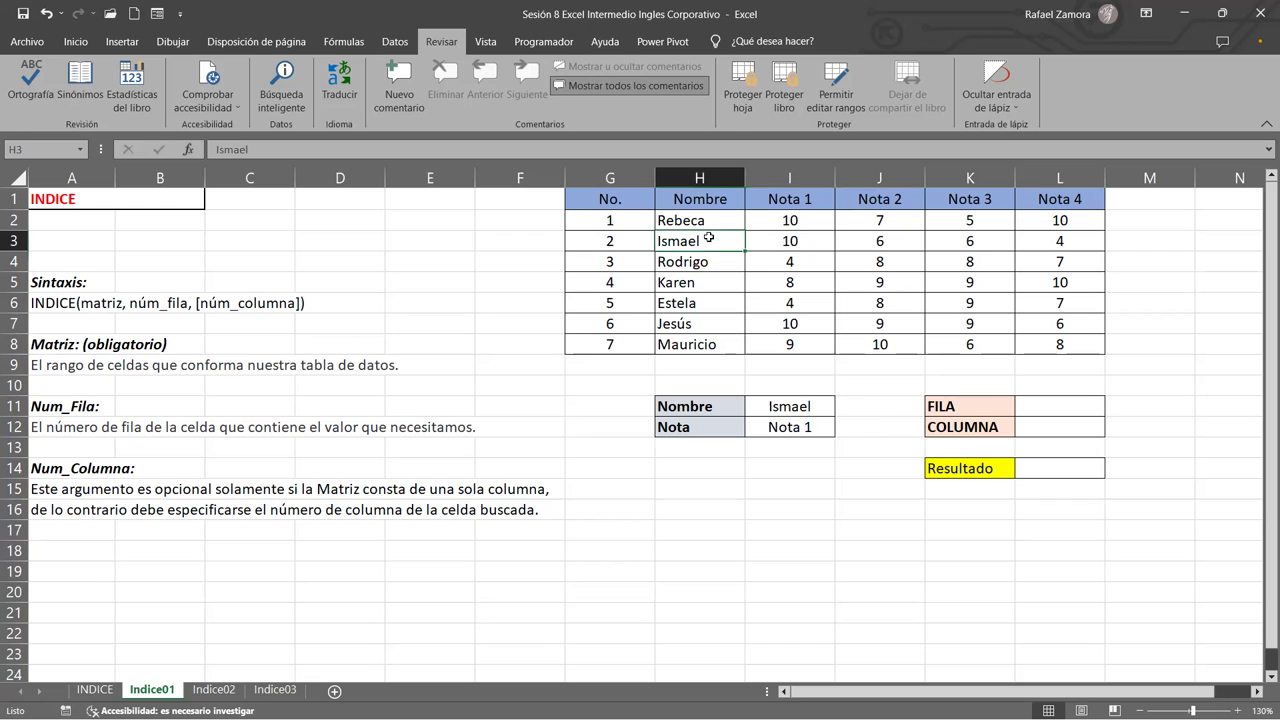
pyautogui.click(811, 427)
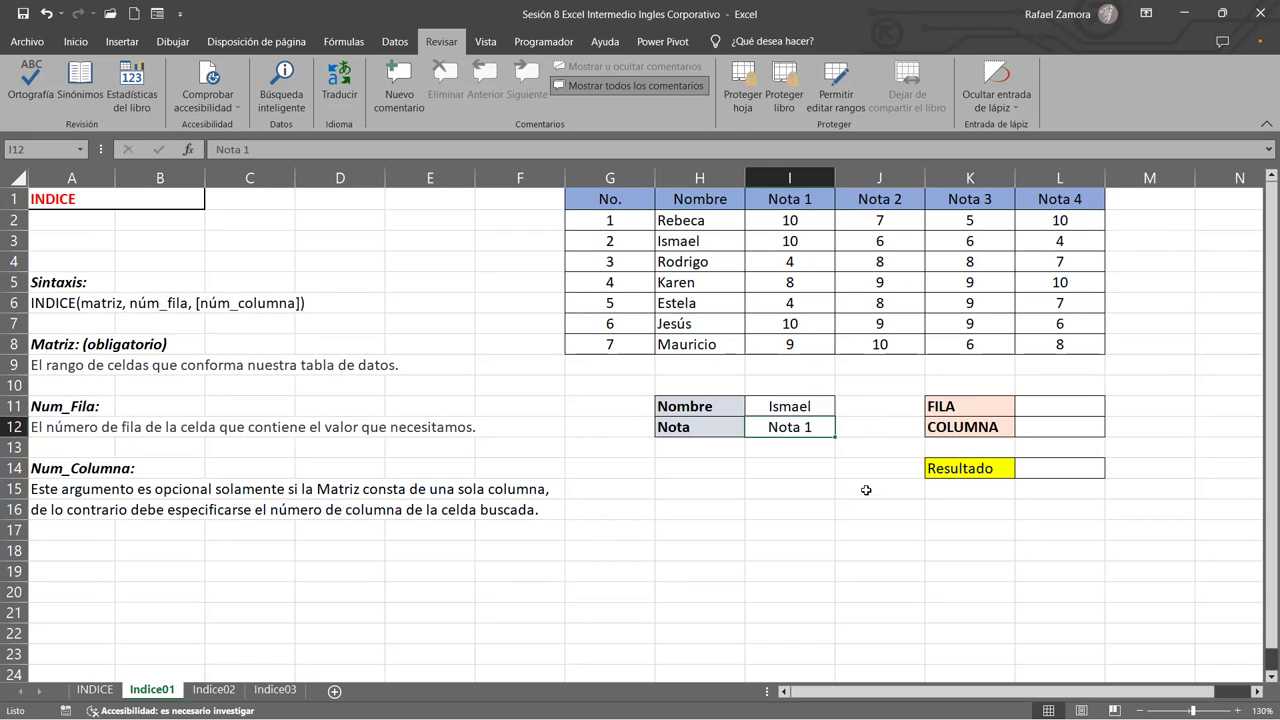
pyautogui.click(1060, 414)
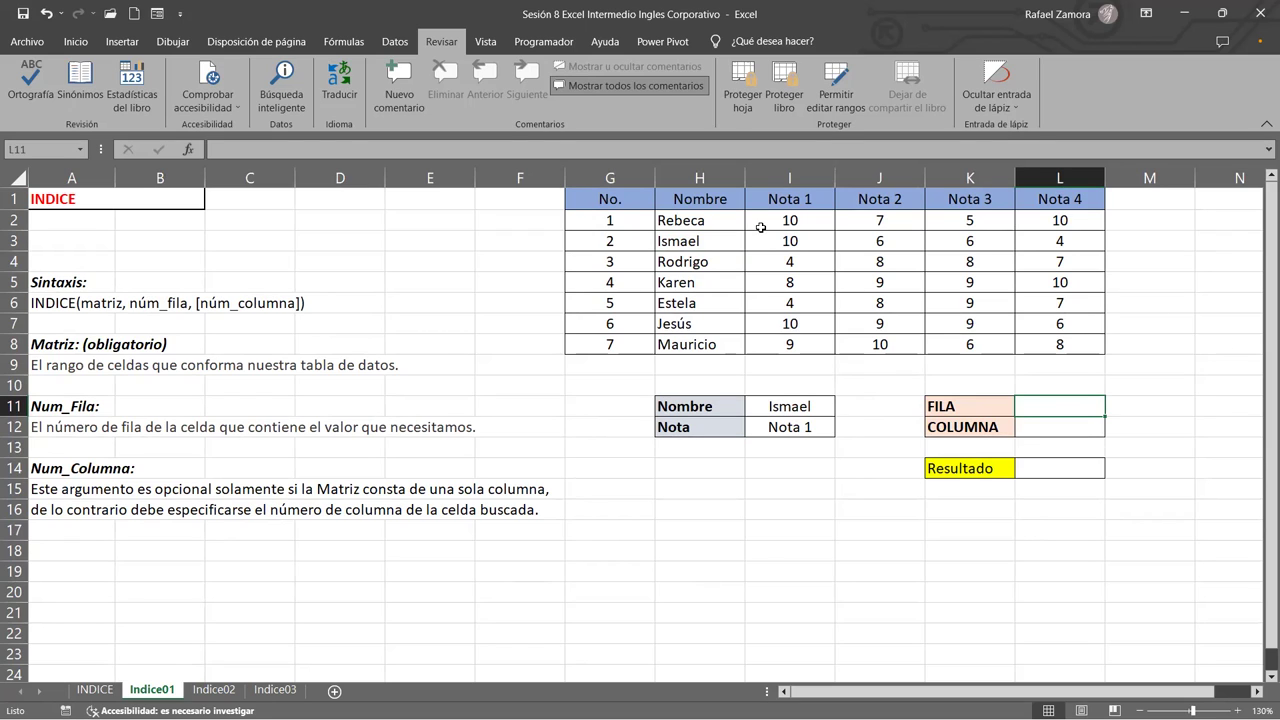
pyautogui.moveTo(789, 217); pyautogui.dragTo(1043, 336)
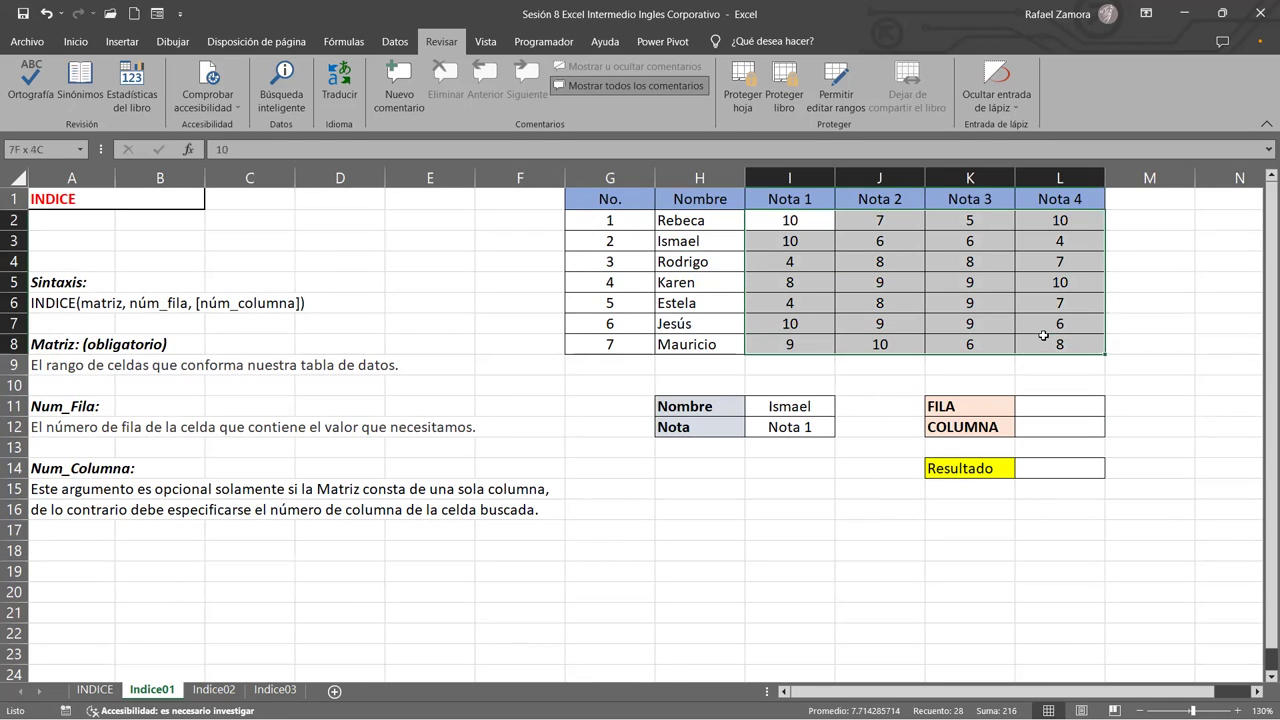
pyautogui.moveTo(676, 204); pyautogui.dragTo(673, 333)
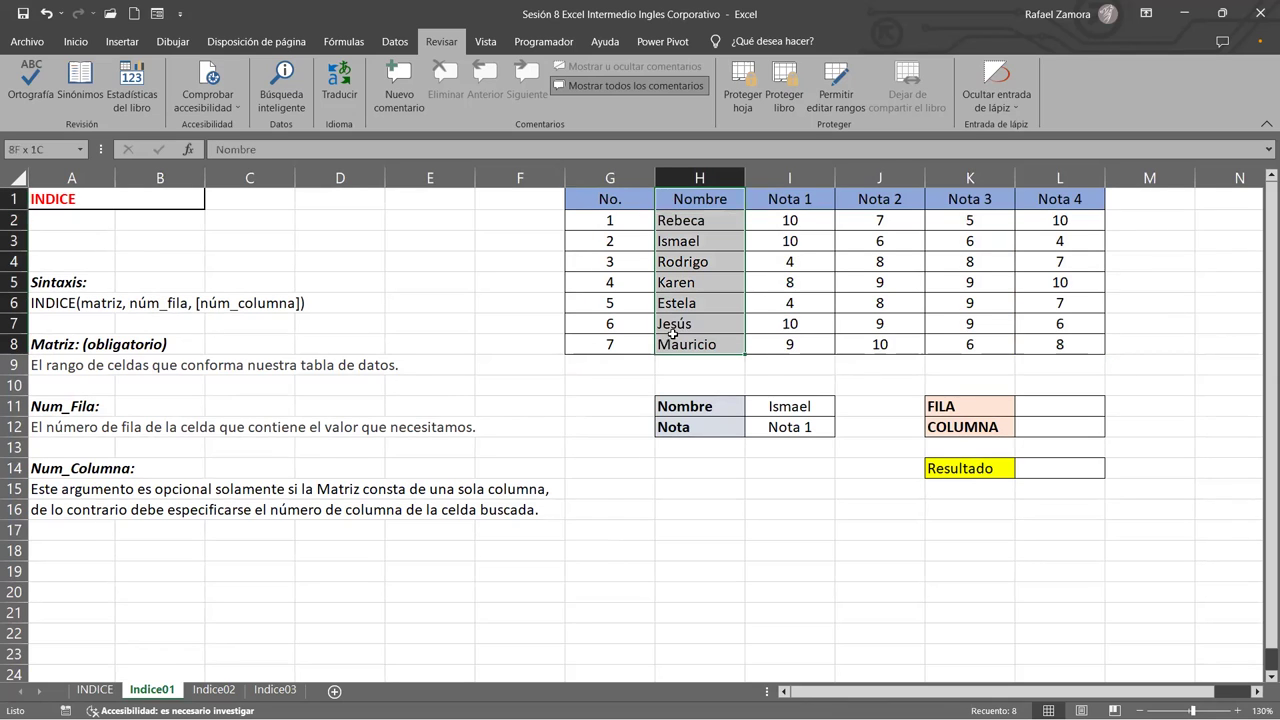
pyautogui.moveTo(795, 200); pyautogui.dragTo(1105, 205)
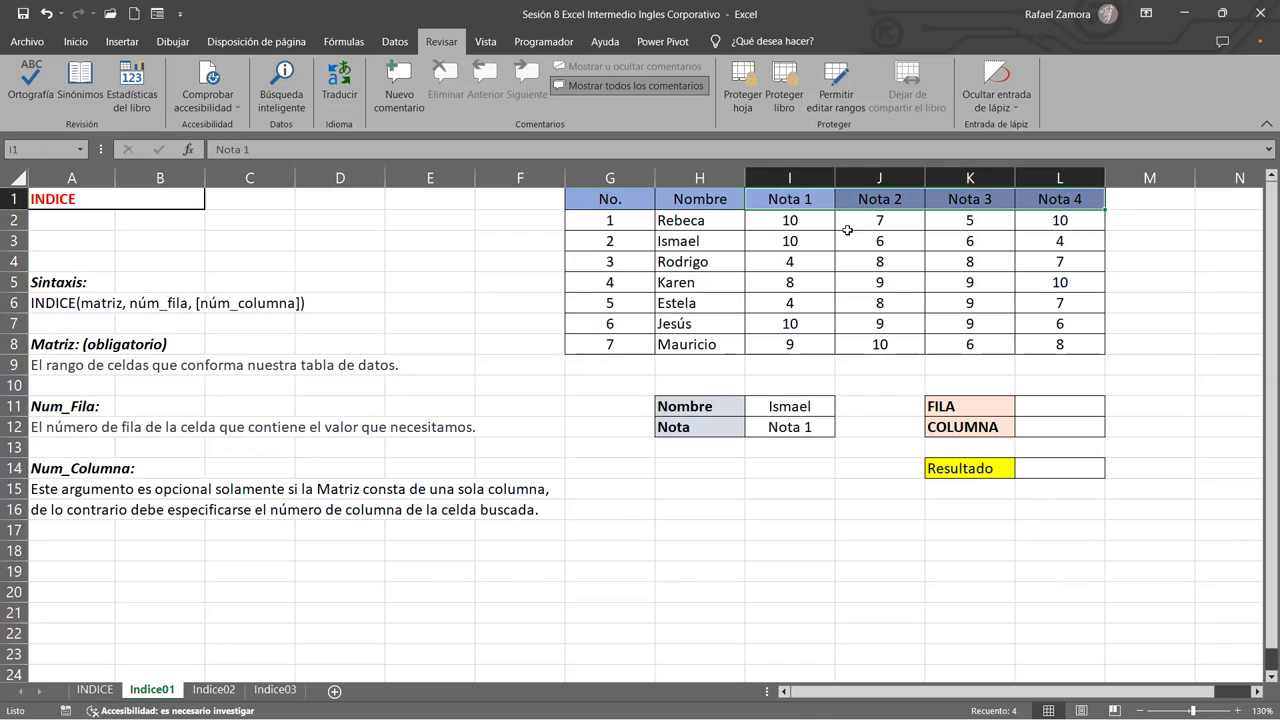
pyautogui.moveTo(796, 229); pyautogui.dragTo(1100, 350)
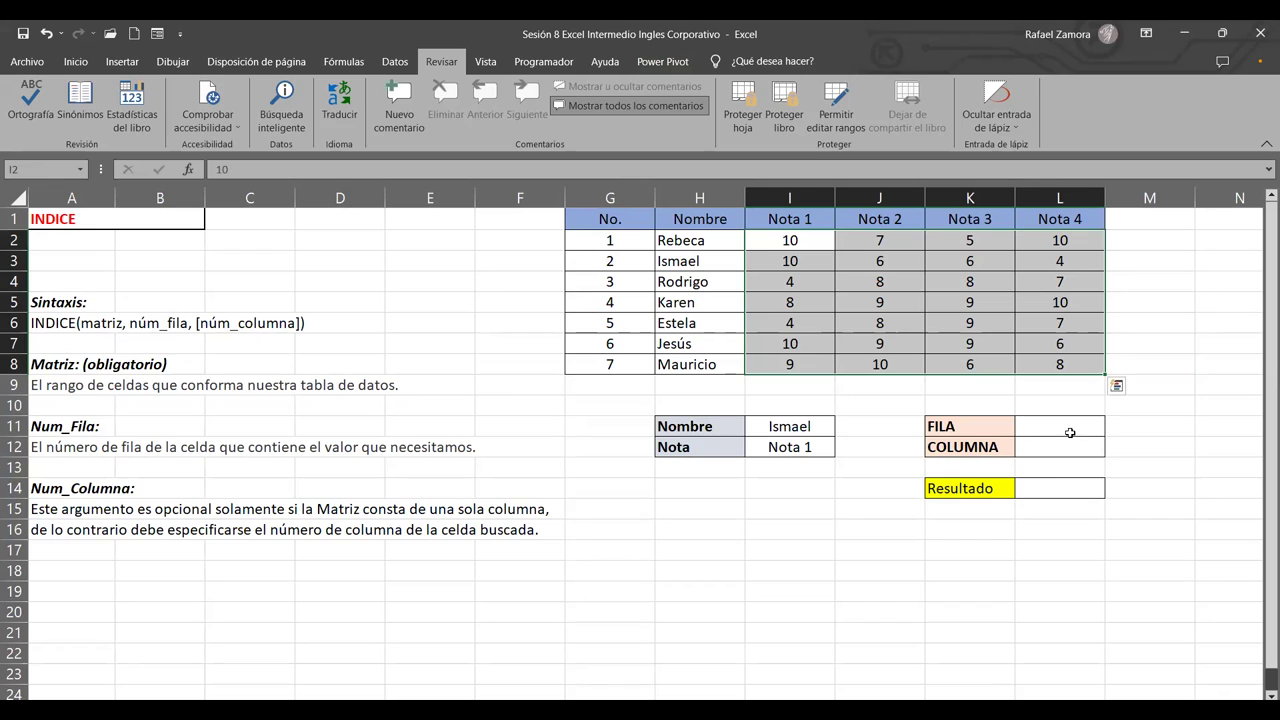
pyautogui.click(1070, 432)
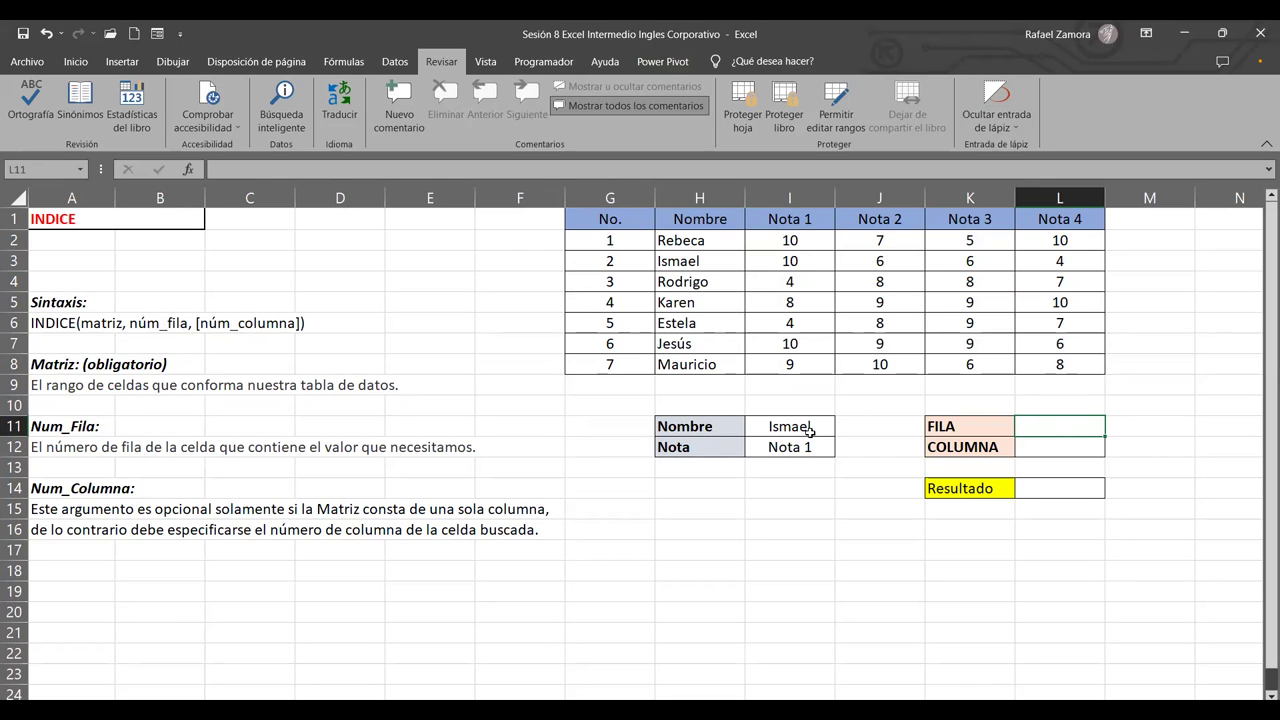
pyautogui.click(805, 239)
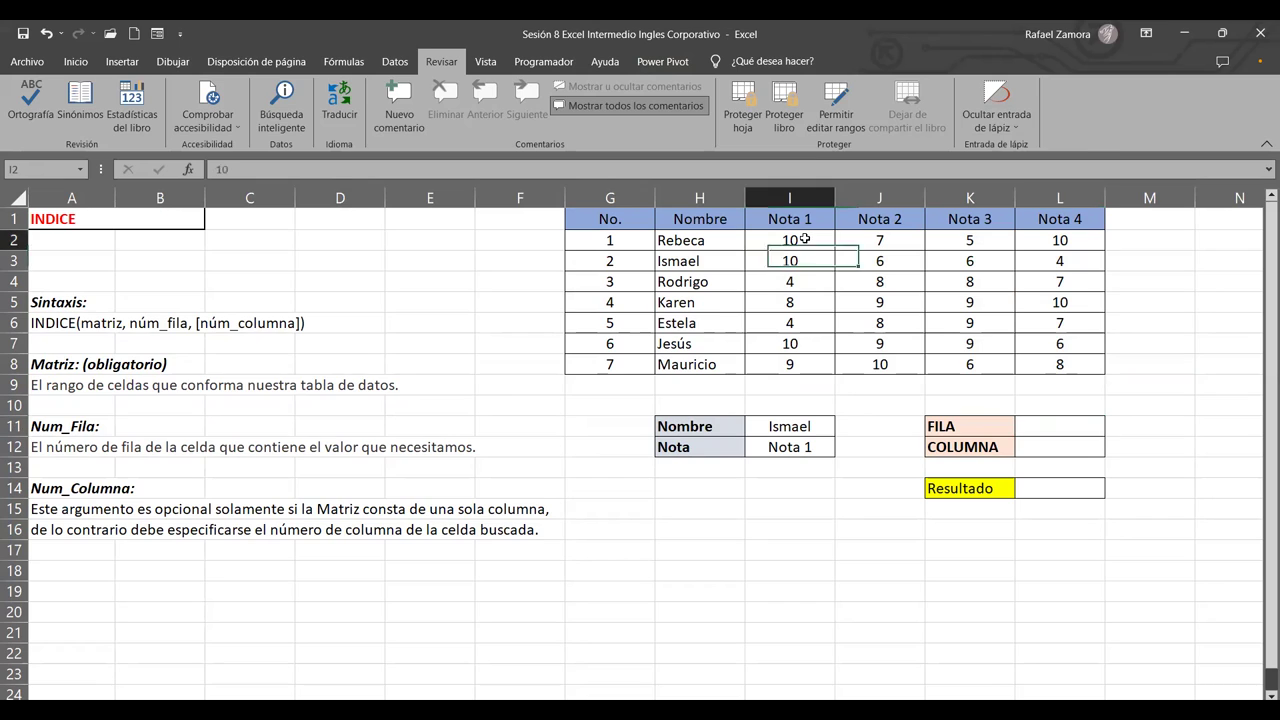
pyautogui.moveTo(805, 240)
pyautogui.mouseDown()
pyautogui.moveTo(1072, 378)
pyautogui.moveTo(1081, 367)
pyautogui.mouseUp()
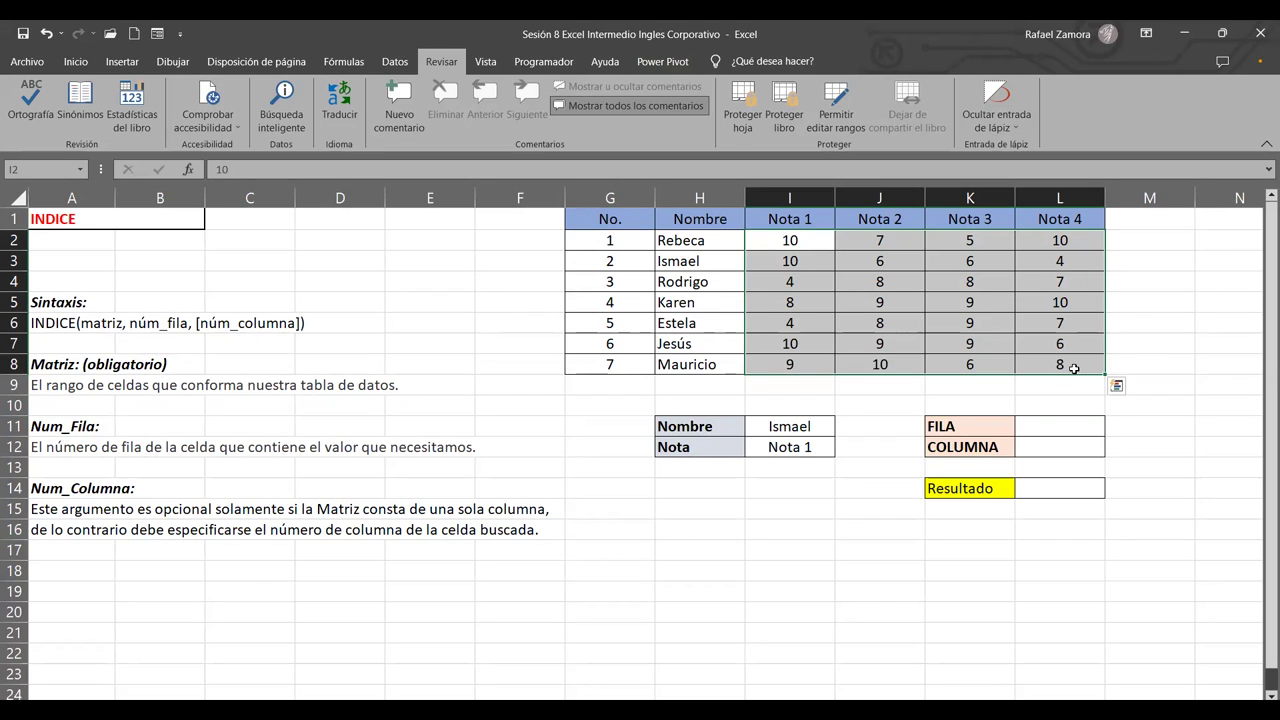
pyautogui.click(790, 240)
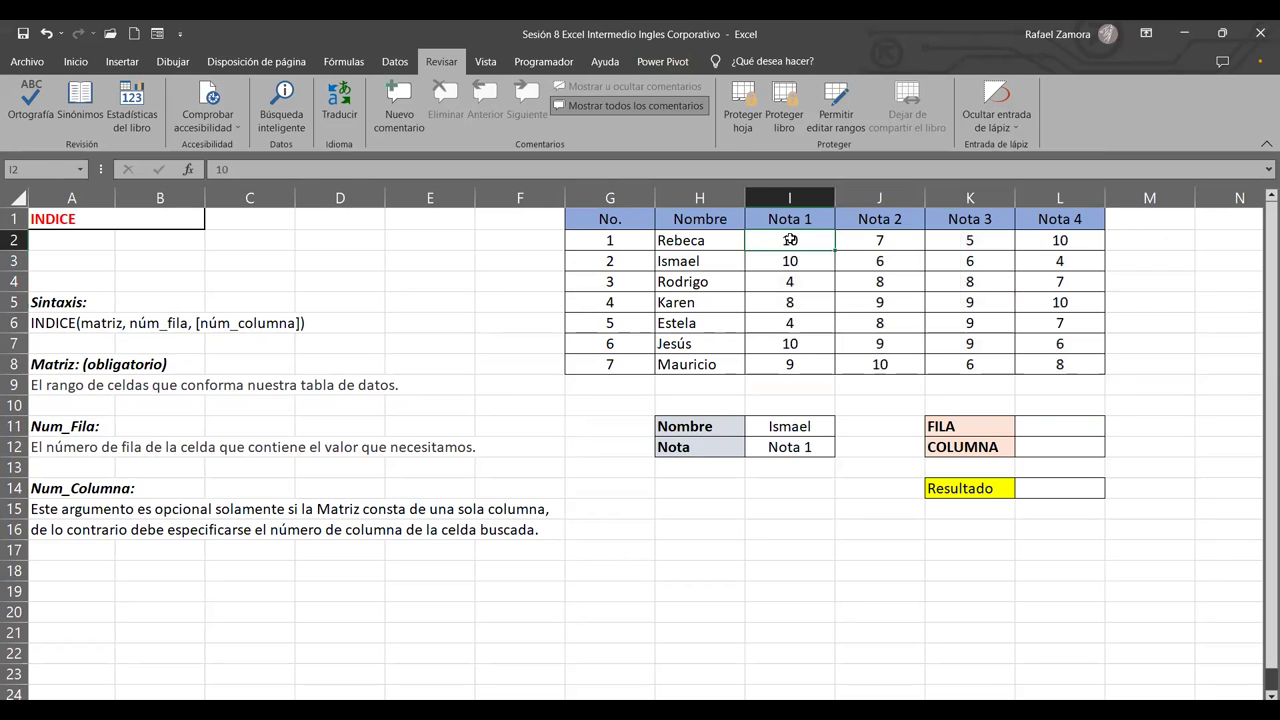
pyautogui.moveTo(790, 240)
pyautogui.mouseDown()
pyautogui.moveTo(988, 358)
pyautogui.moveTo(1028, 356)
pyautogui.mouseUp()
# Enter 2 as the FILA value and 1 as the COLUMNA value.
pyautogui.click(1050, 421)
pyautogui.write('2')
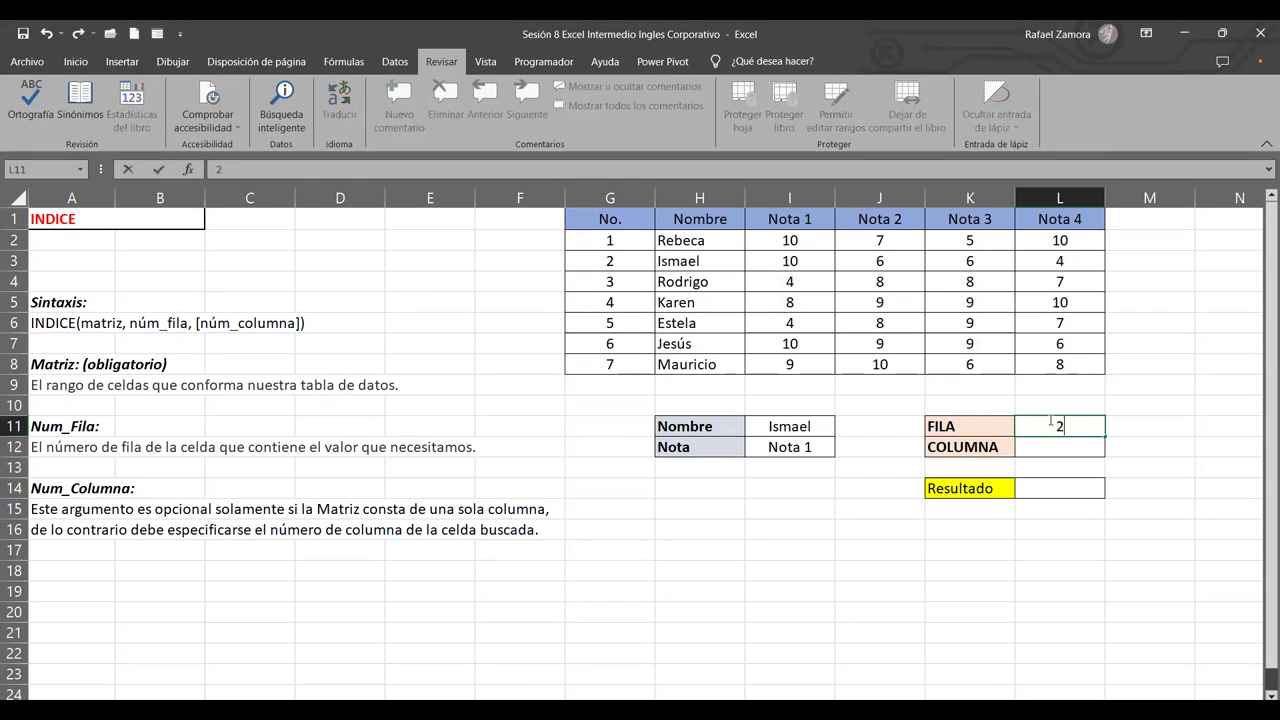
pyautogui.press('Return')
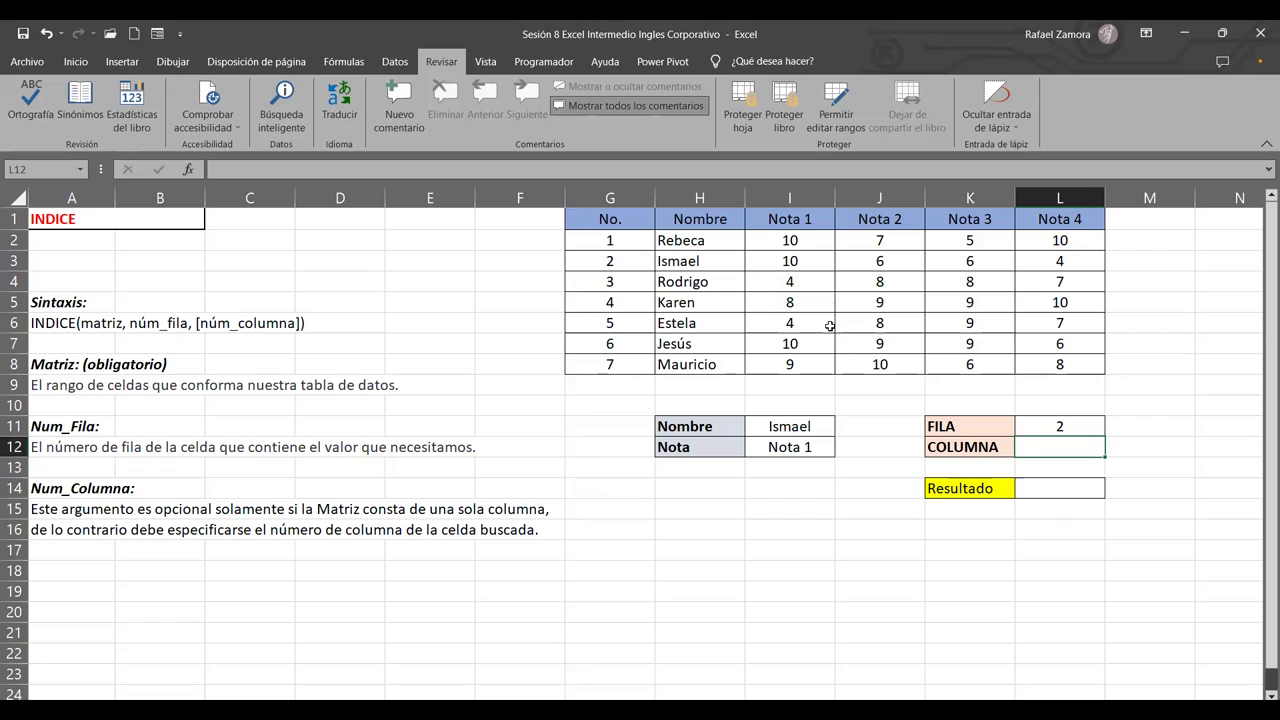
pyautogui.moveTo(810, 236); pyautogui.dragTo(1038, 358)
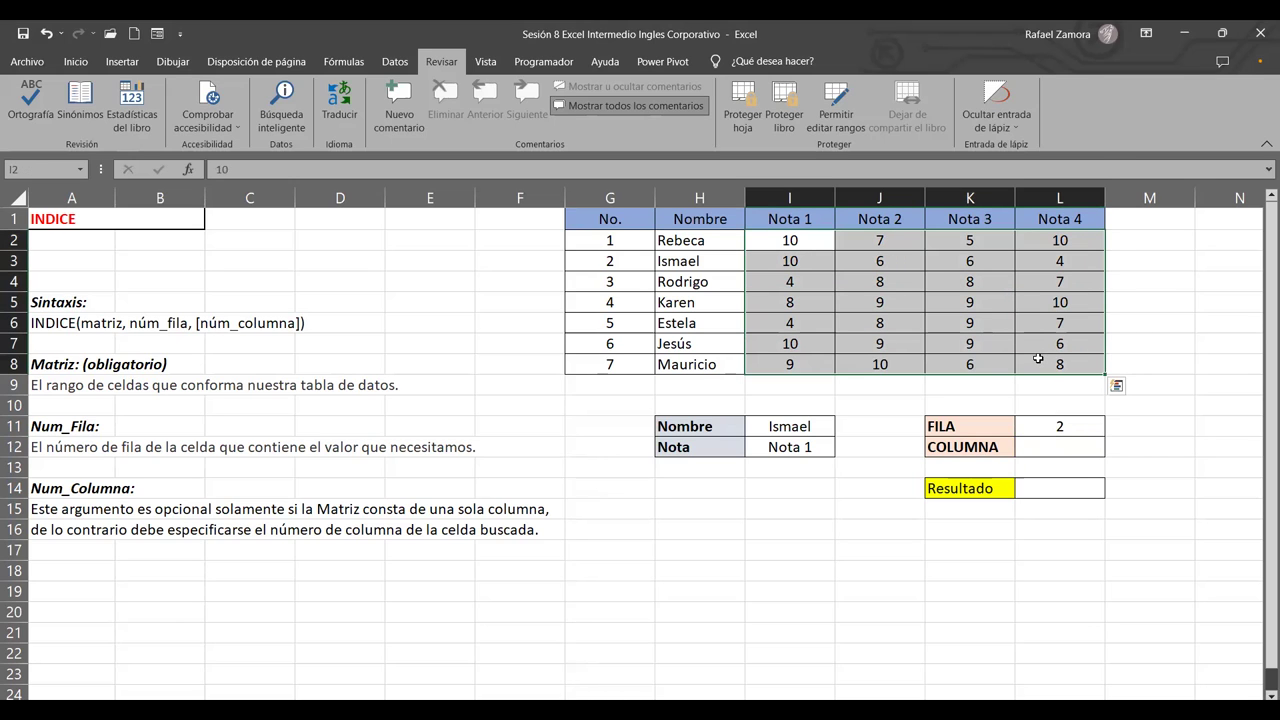
pyautogui.click(1082, 440)
pyautogui.write('1')
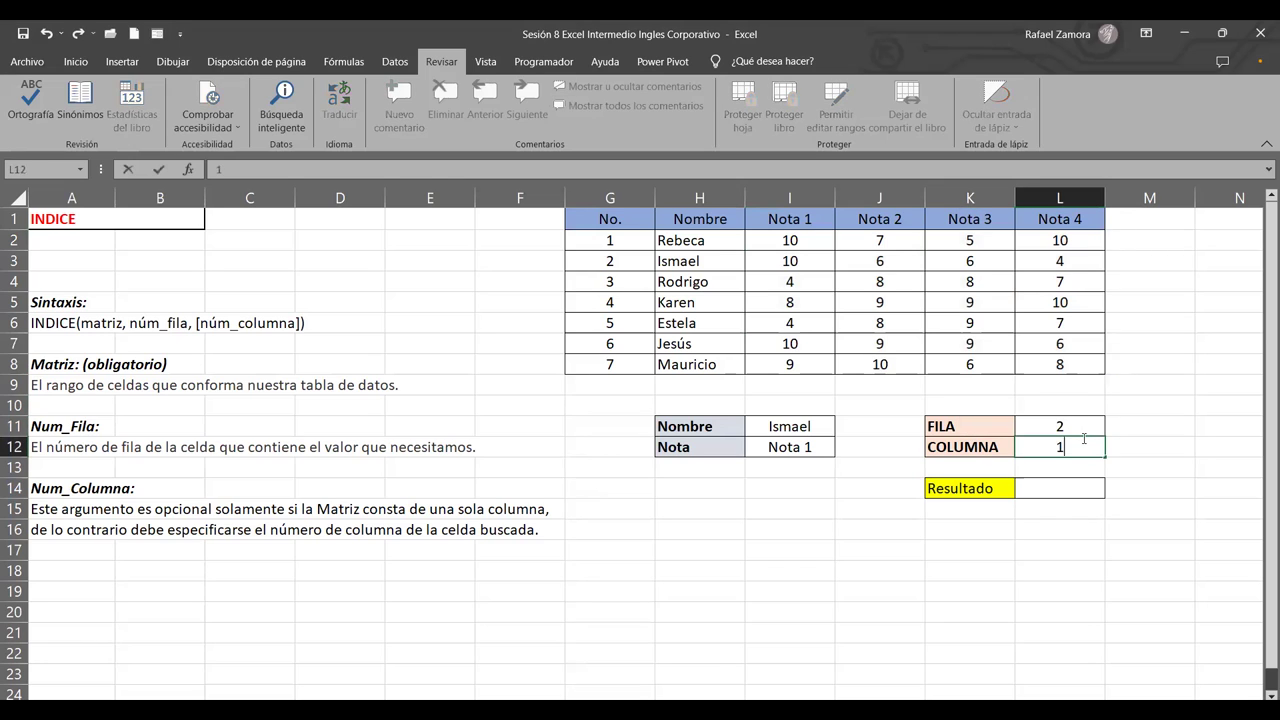
pyautogui.press('Return')
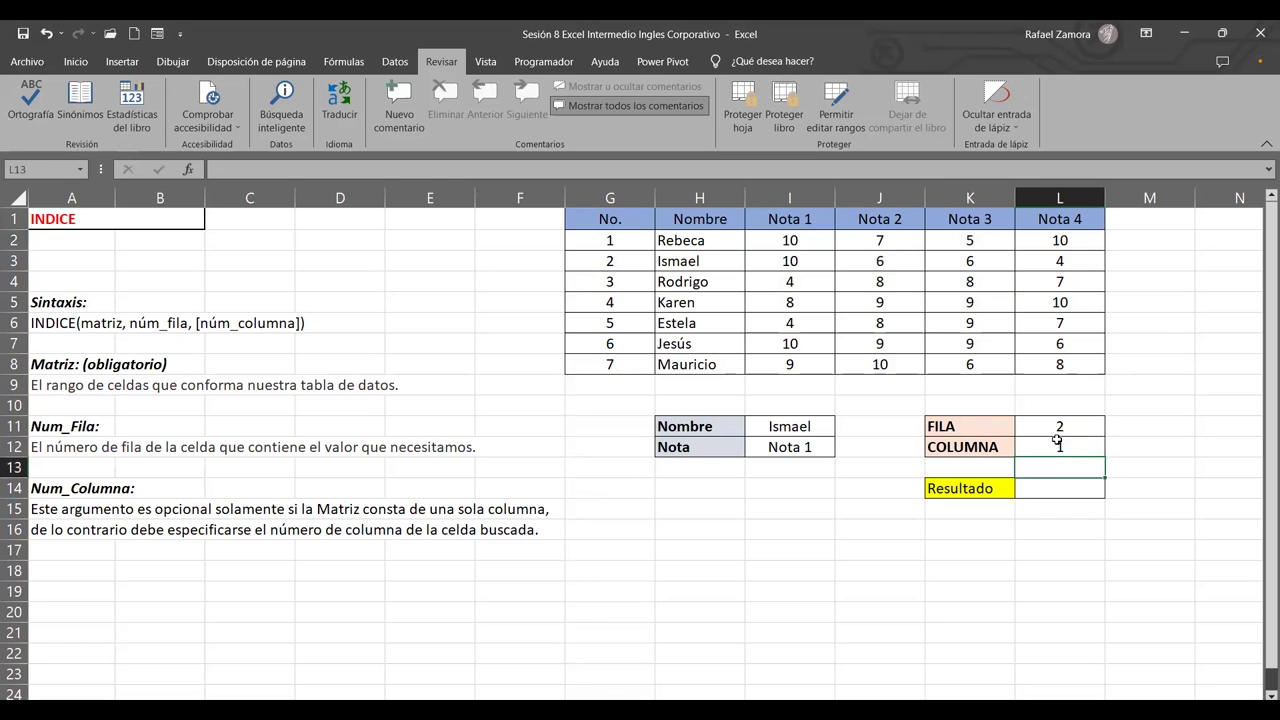
pyautogui.moveTo(1058, 427); pyautogui.dragTo(1058, 440)
# Enter =INDICE(I2:L8,L11,L12) in the Resultado cell L14.
pyautogui.click(1050, 489)
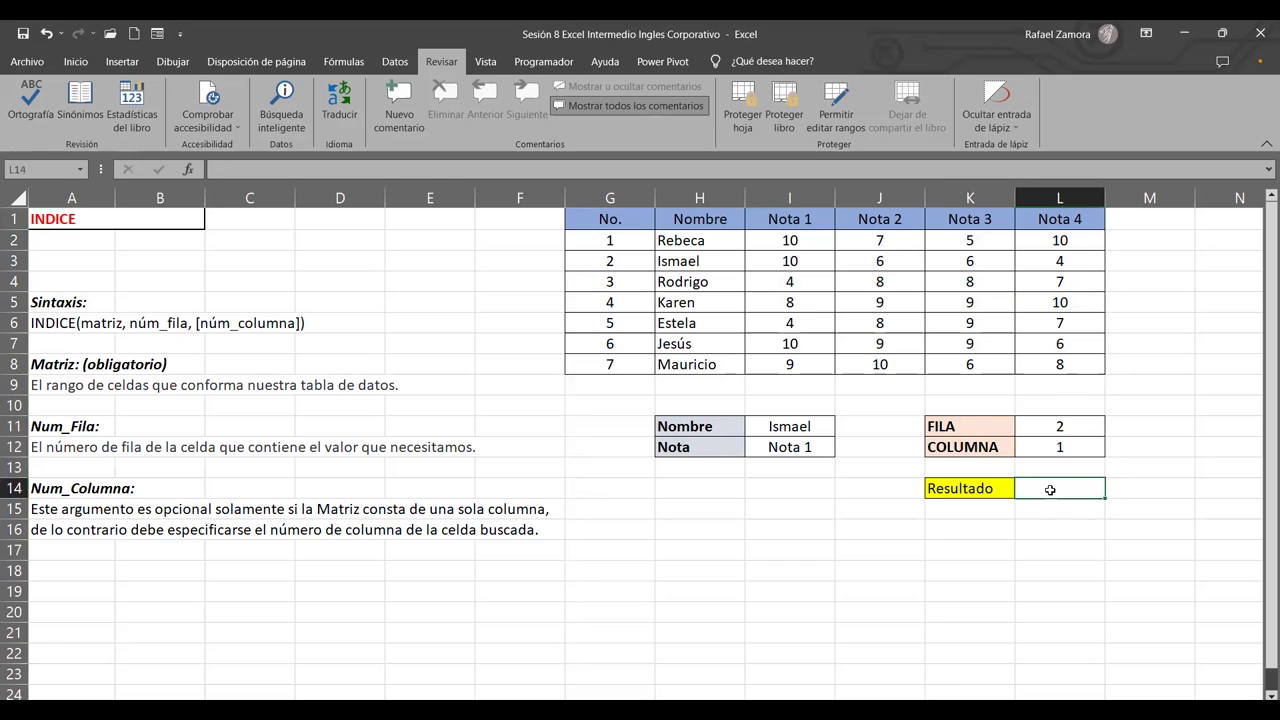
pyautogui.write('=')
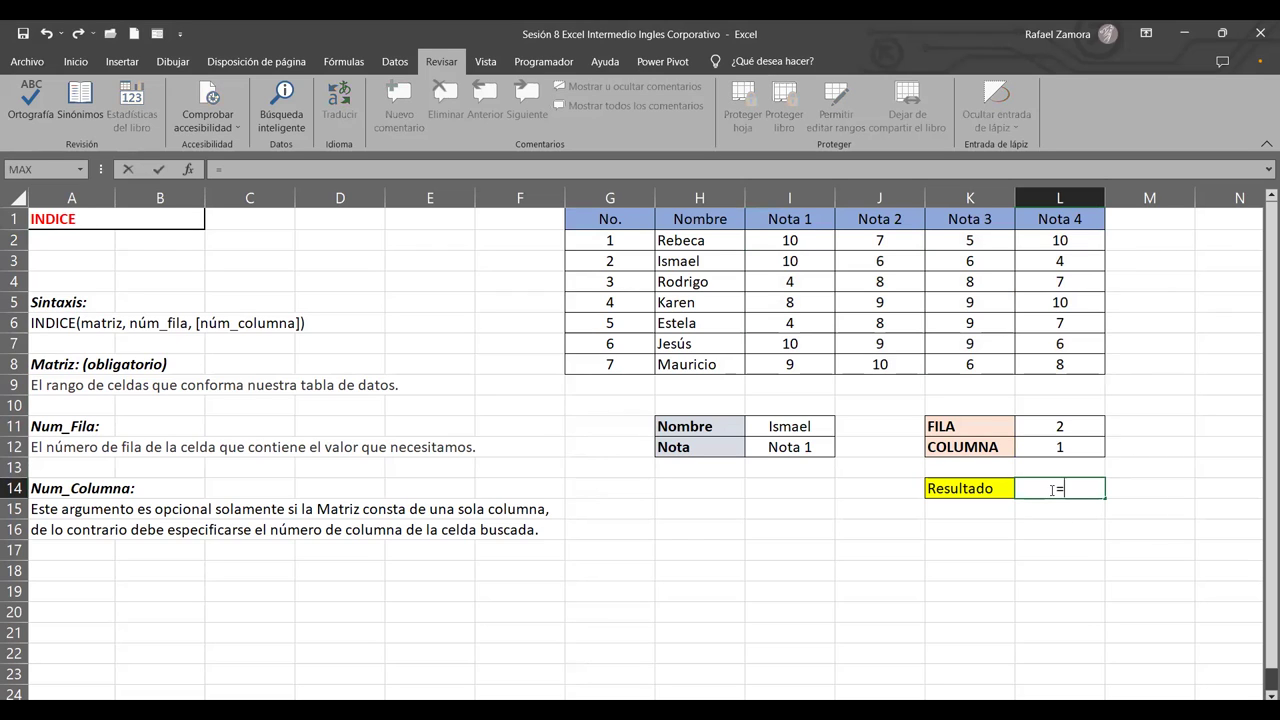
pyautogui.write('ind')
pyautogui.press('Tab')
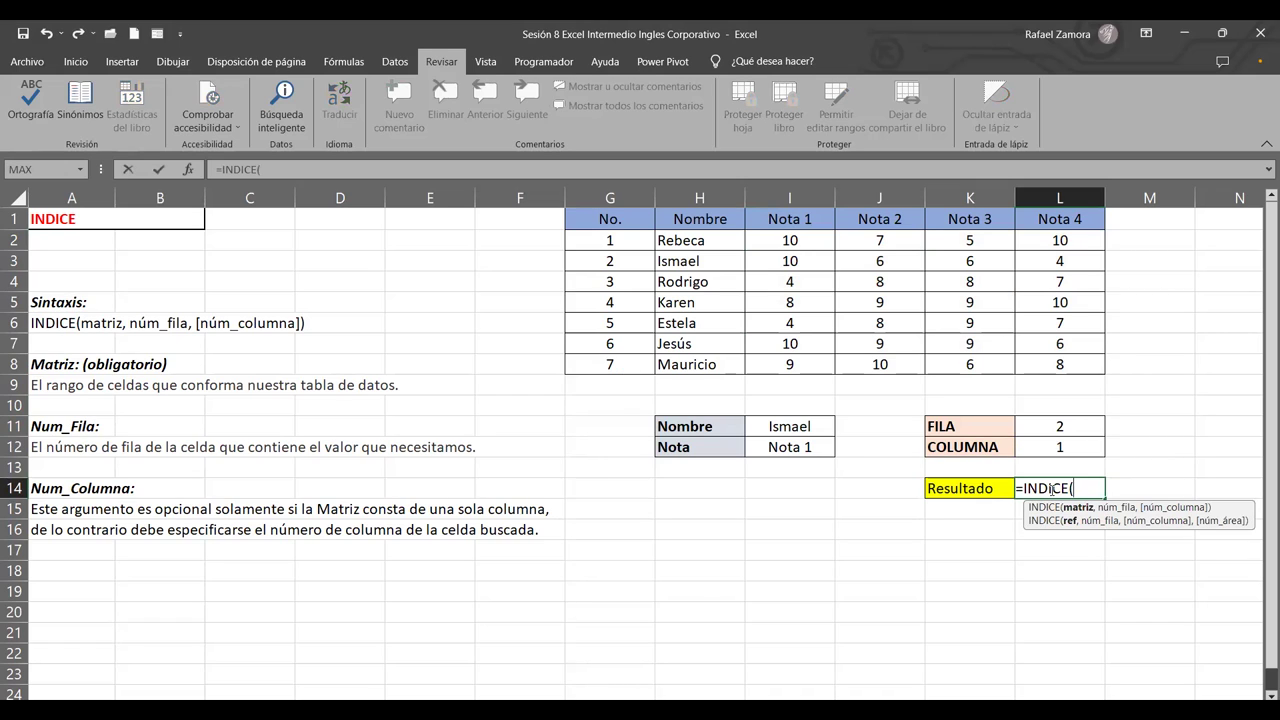
pyautogui.click(800, 243)
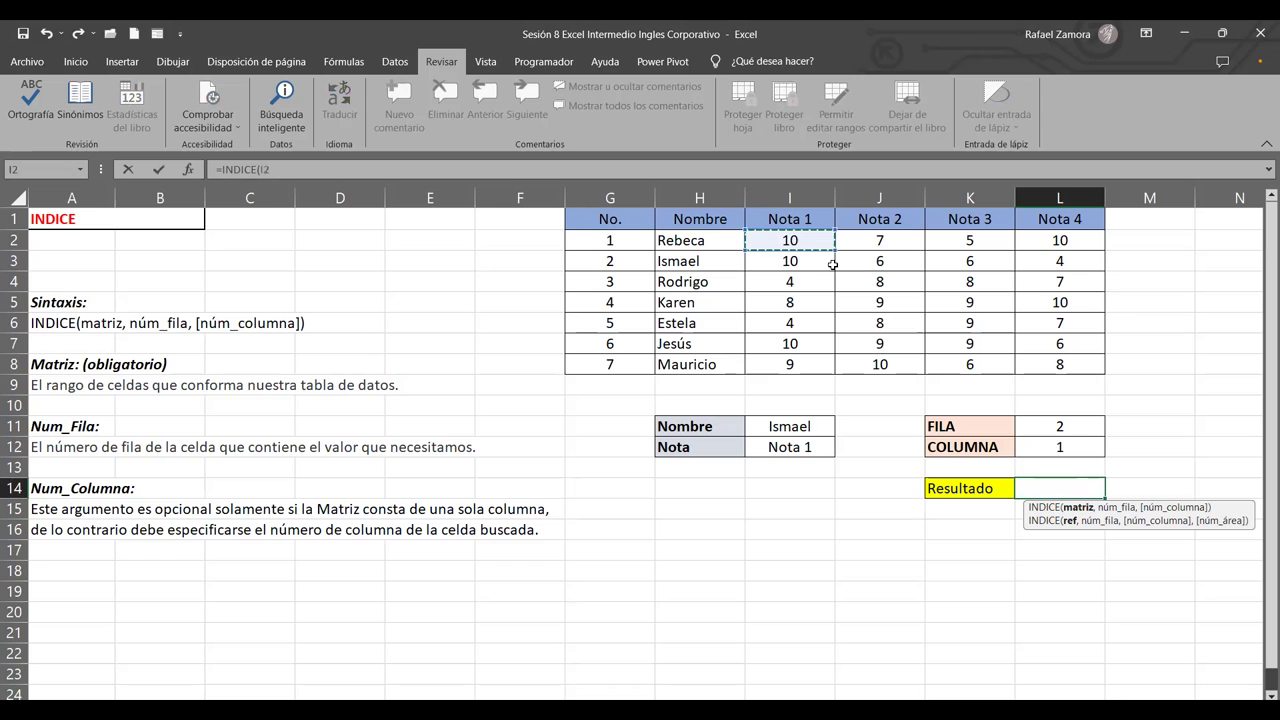
pyautogui.keyDown('shift'); pyautogui.click(1057, 364); pyautogui.keyUp('shift')
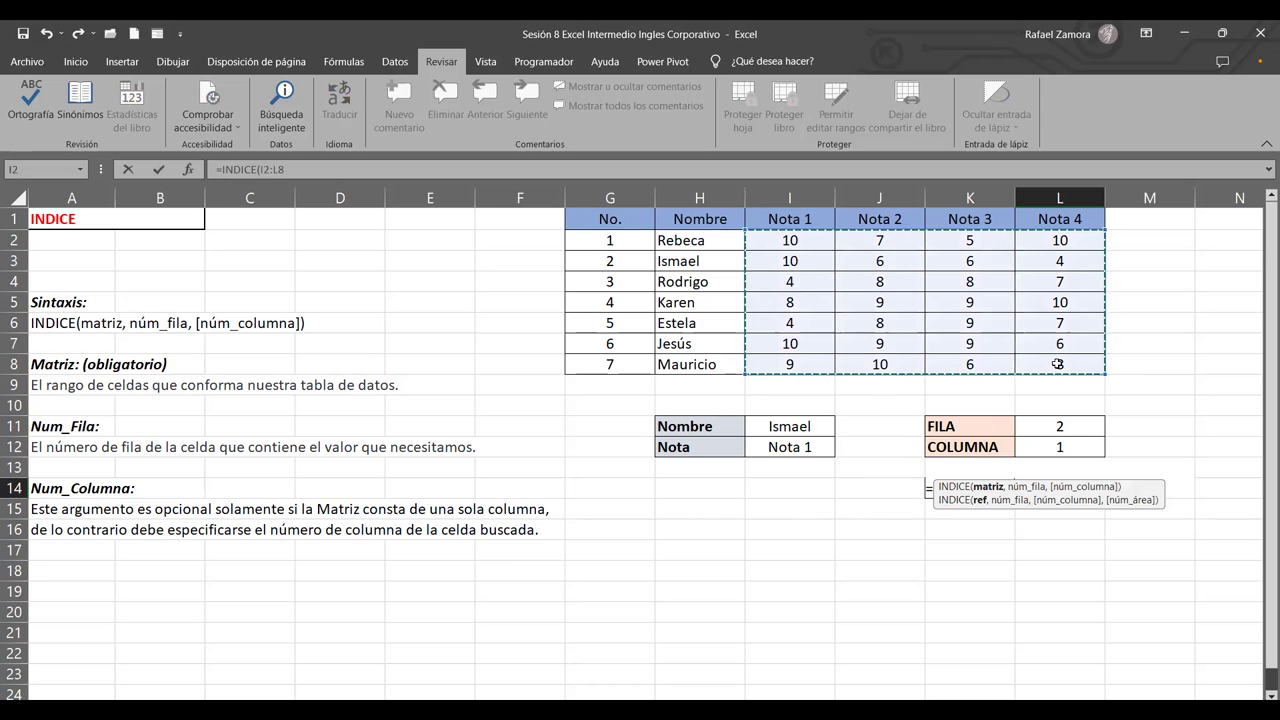
pyautogui.write(',')
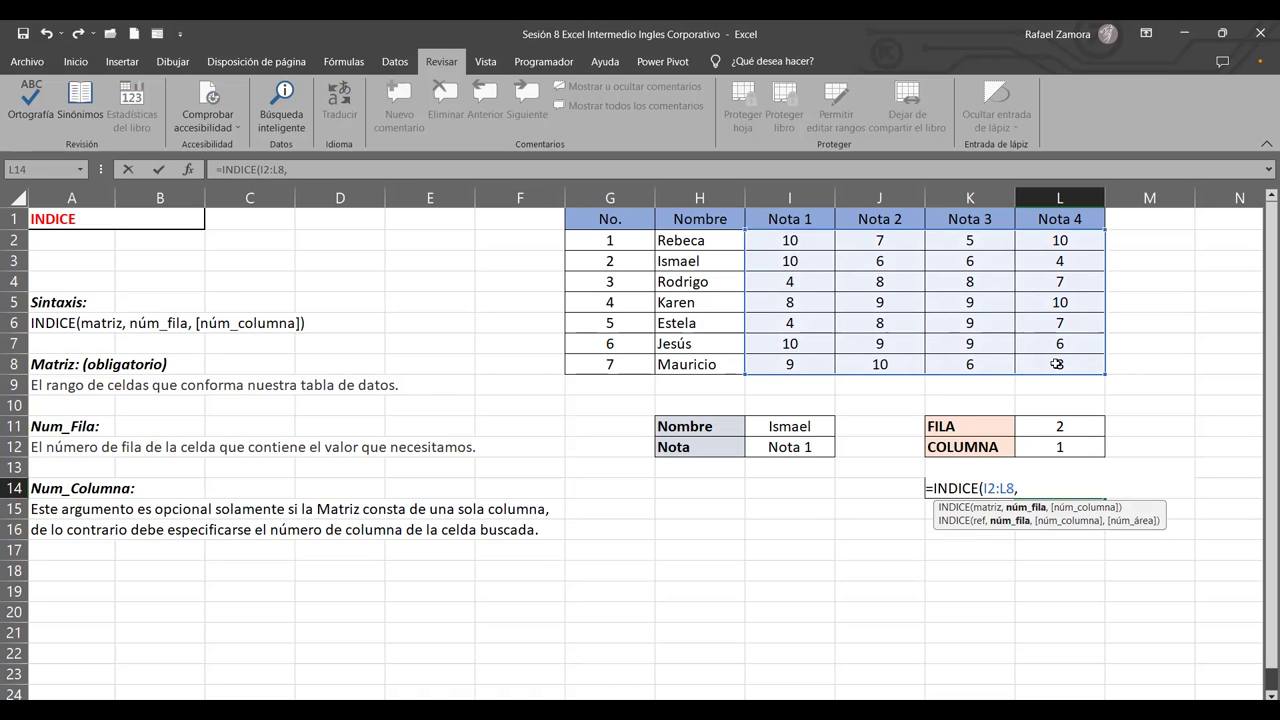
pyautogui.click(1054, 426)
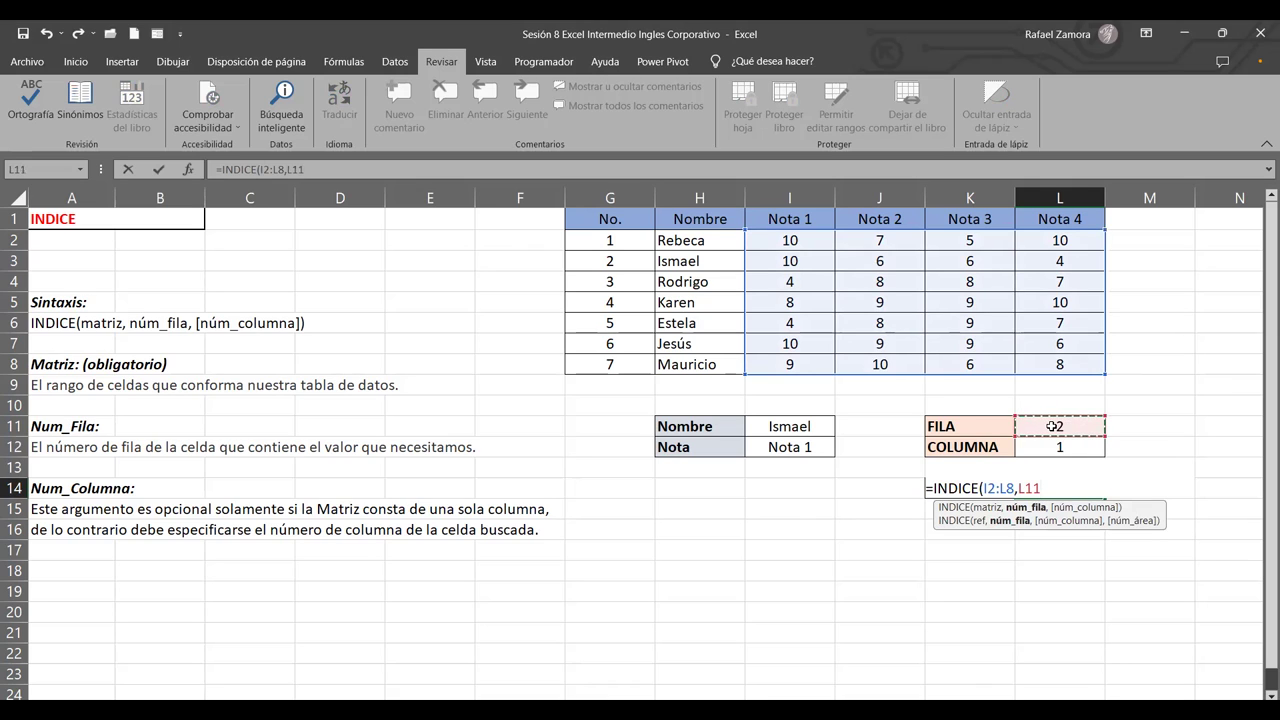
pyautogui.write(',')
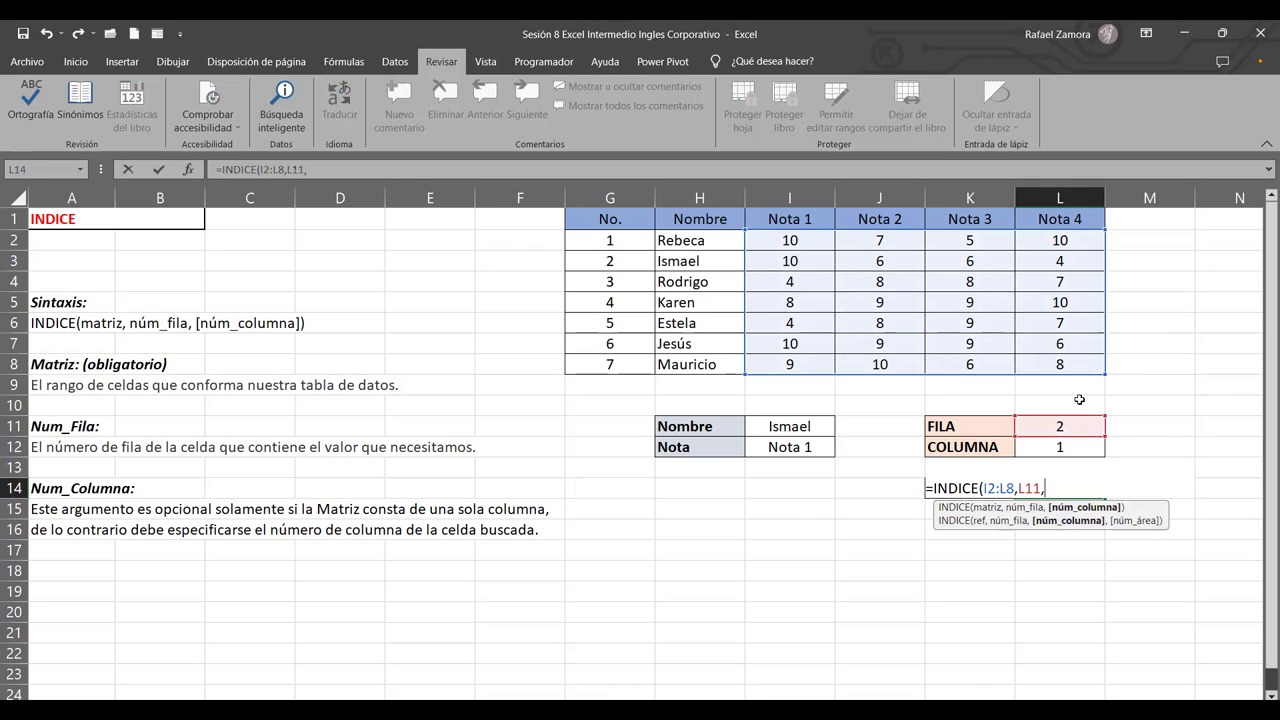
pyautogui.click(1078, 450)
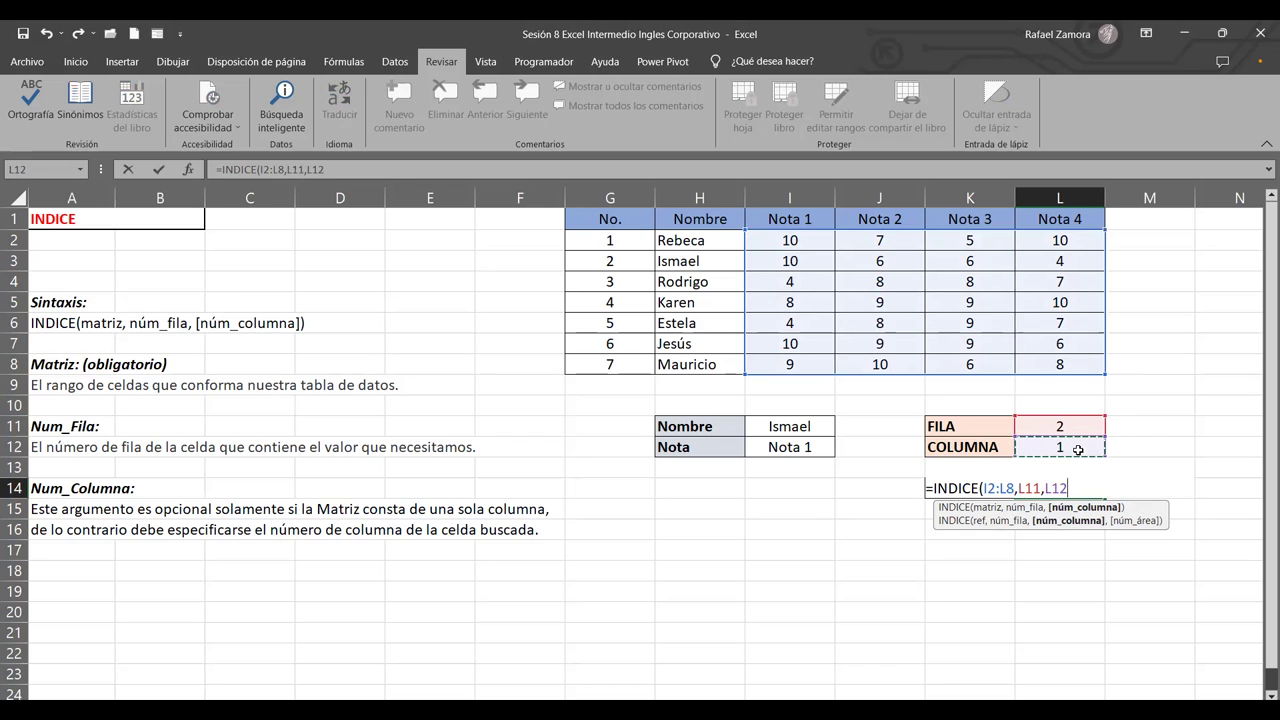
pyautogui.write(')')
pyautogui.press('Return')
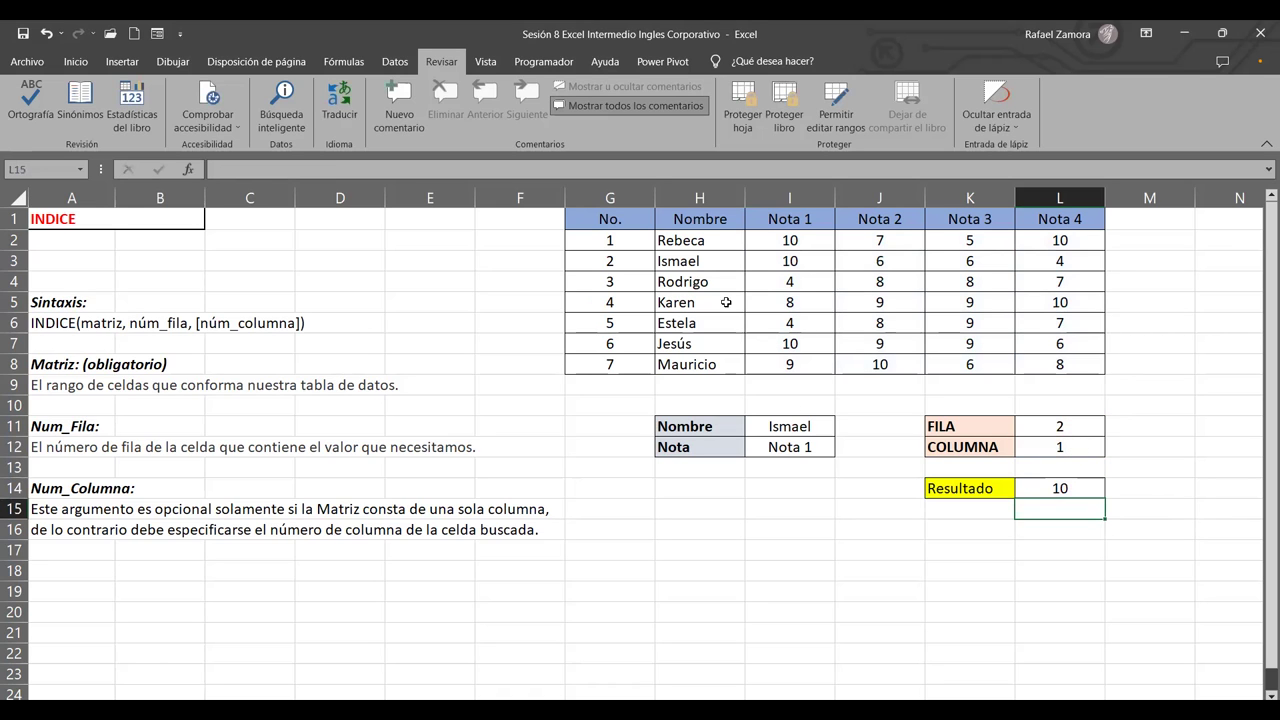
# Verify the result 10 matches Ismael's Nota 1 grade, then select Jesús's Nota 4 in L7.
pyautogui.moveTo(700, 258); pyautogui.dragTo(841, 259)
pyautogui.click(824, 257)
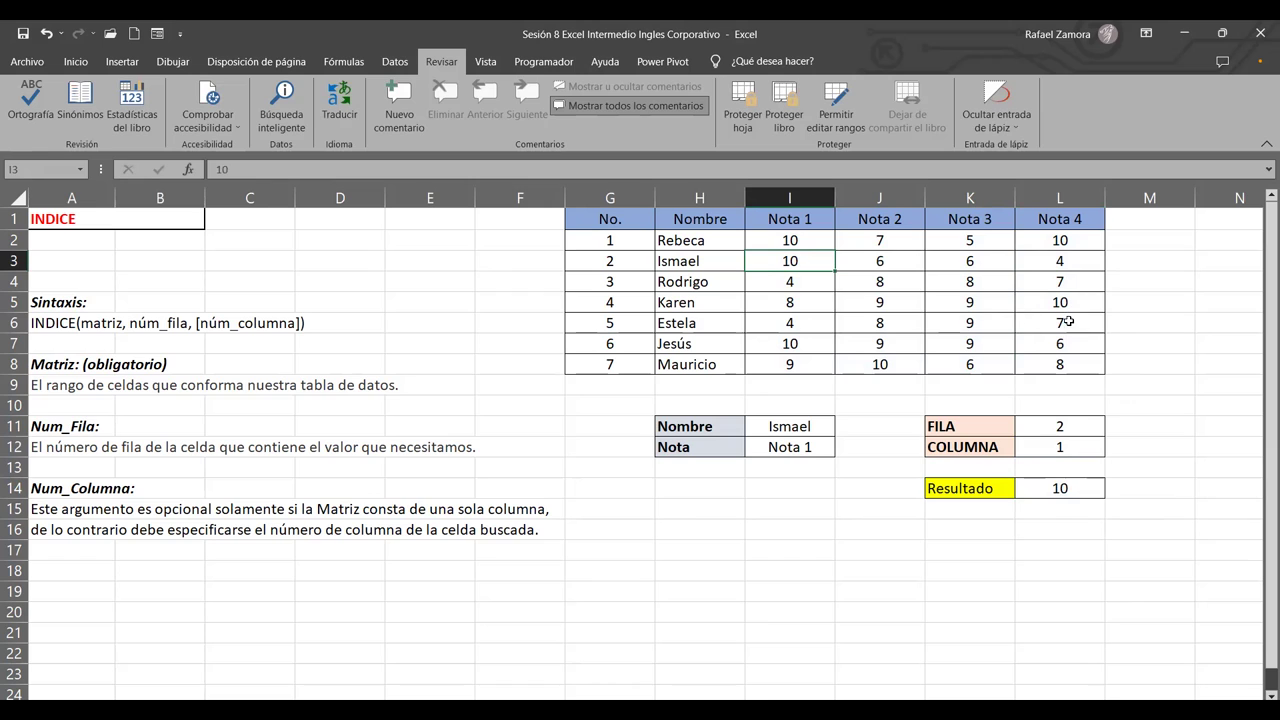
pyautogui.click(1066, 340)
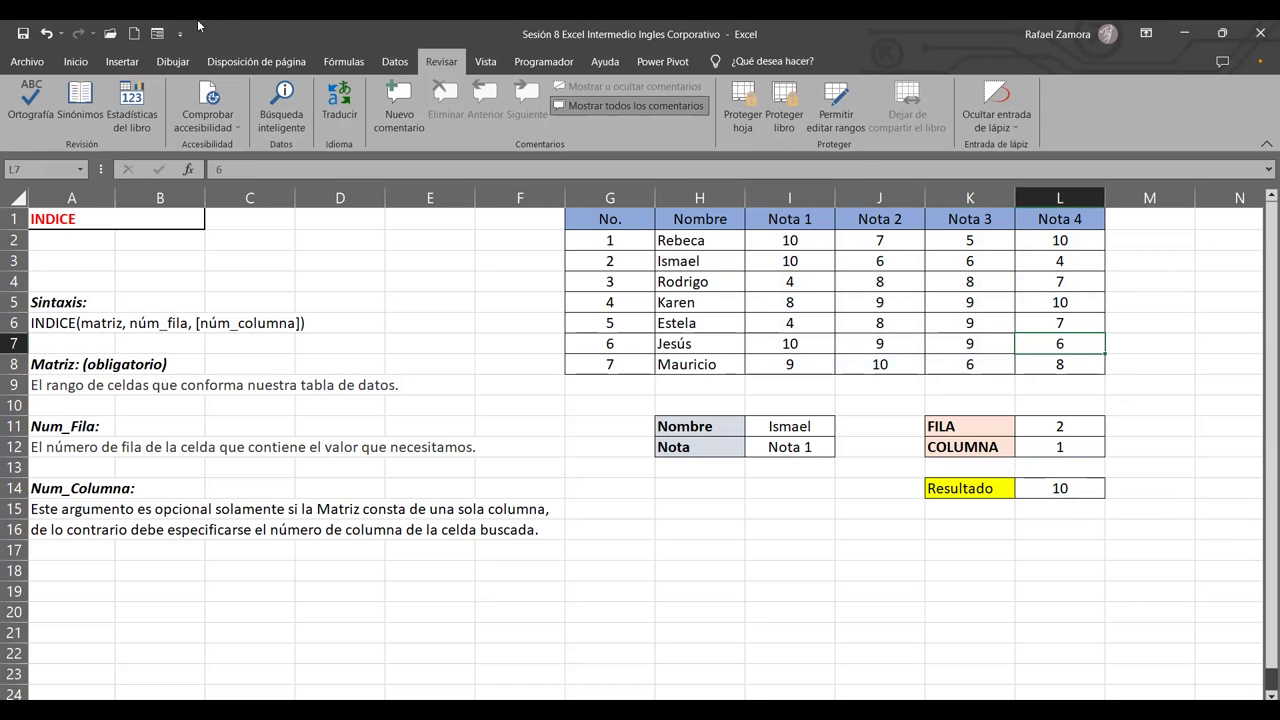
# Fill L7 light green and count its row and Nota 4 column positions in the table.
pyautogui.click(76, 61)
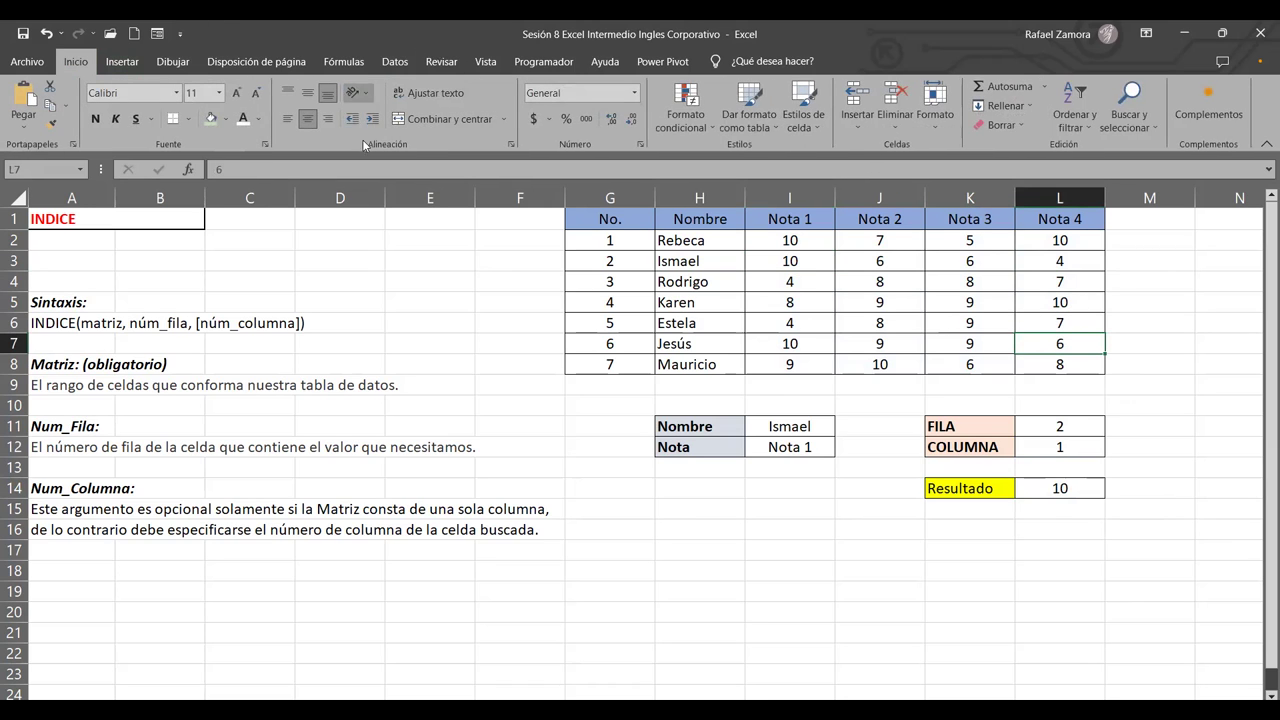
pyautogui.click(210, 118)
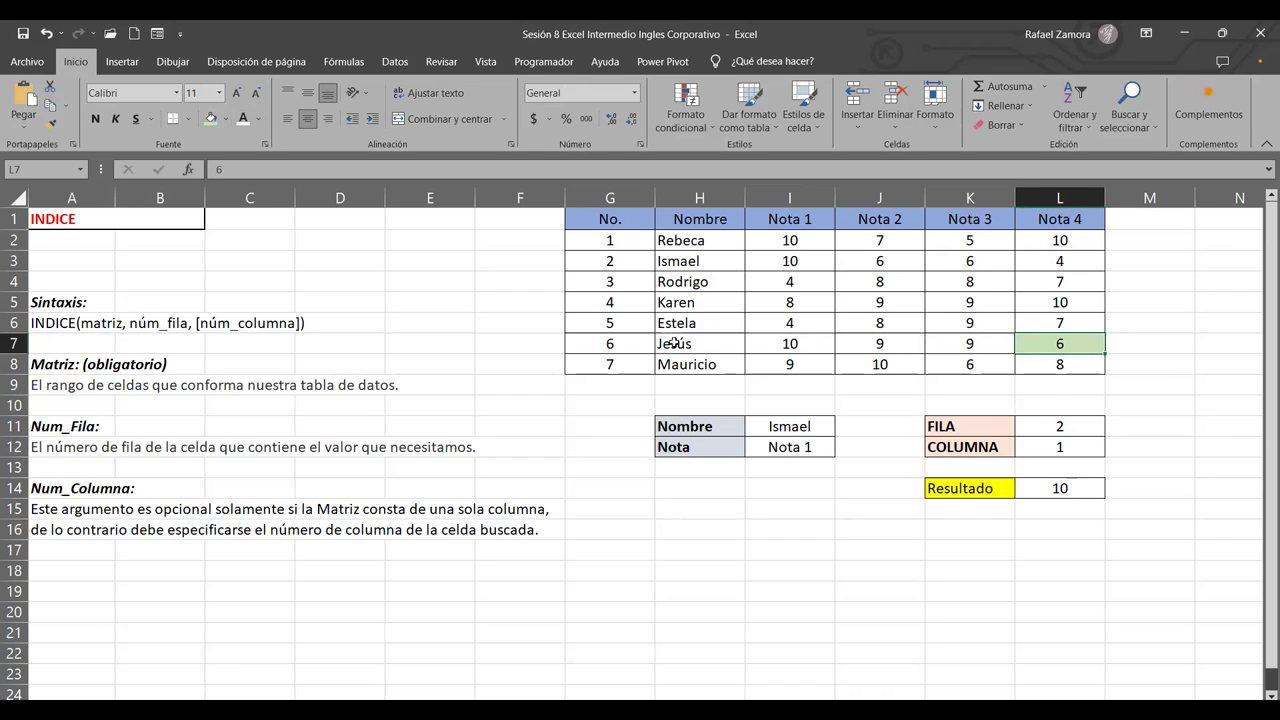
pyautogui.click(1082, 427)
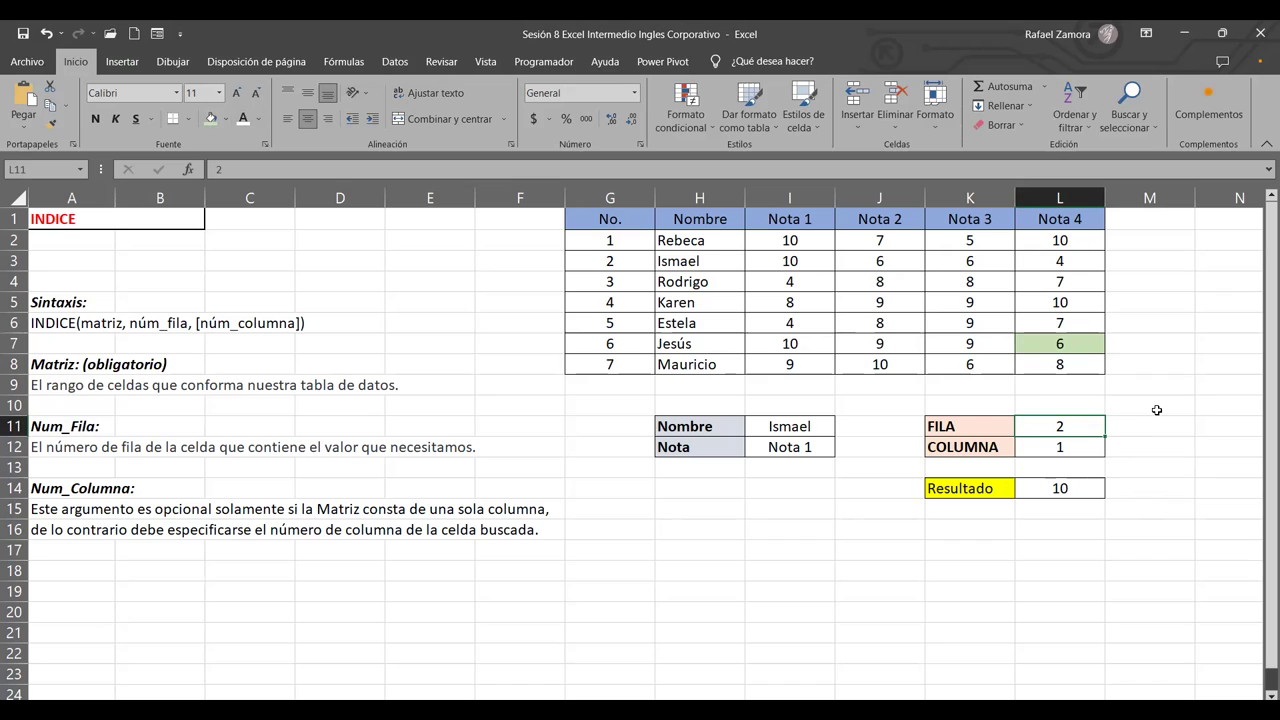
pyautogui.click(1063, 343)
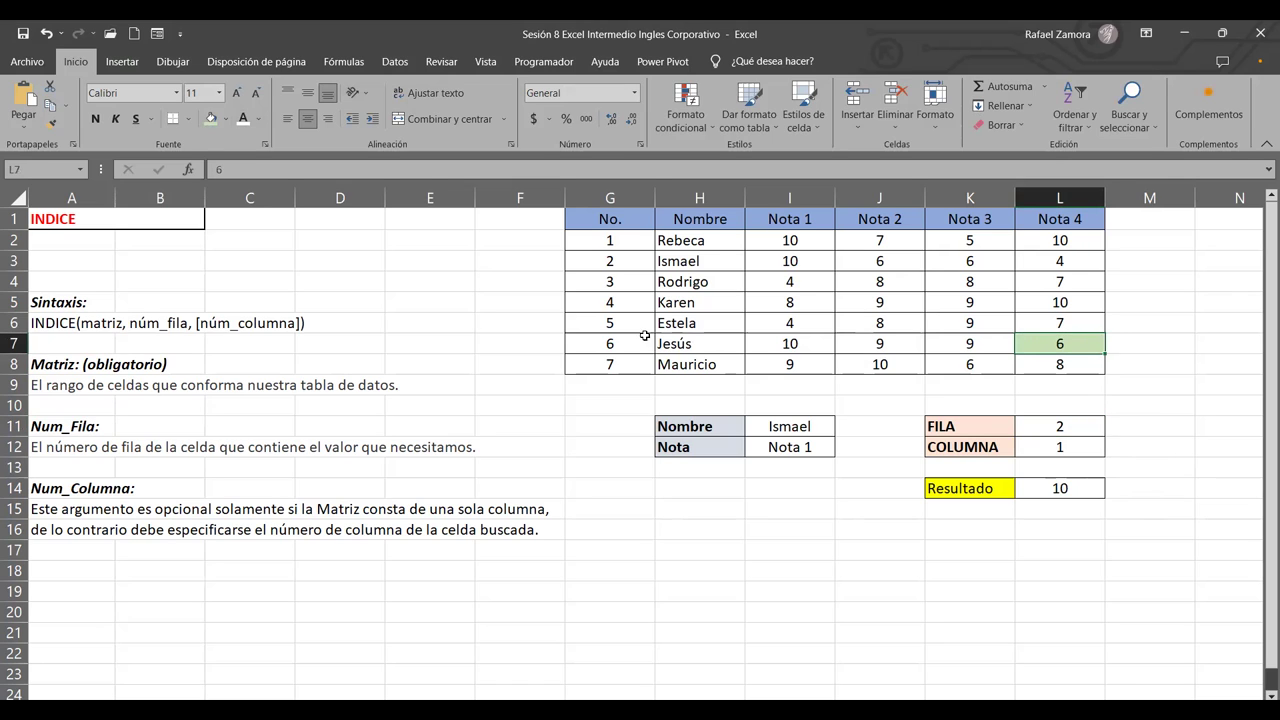
pyautogui.moveTo(694, 344); pyautogui.dragTo(1098, 344)
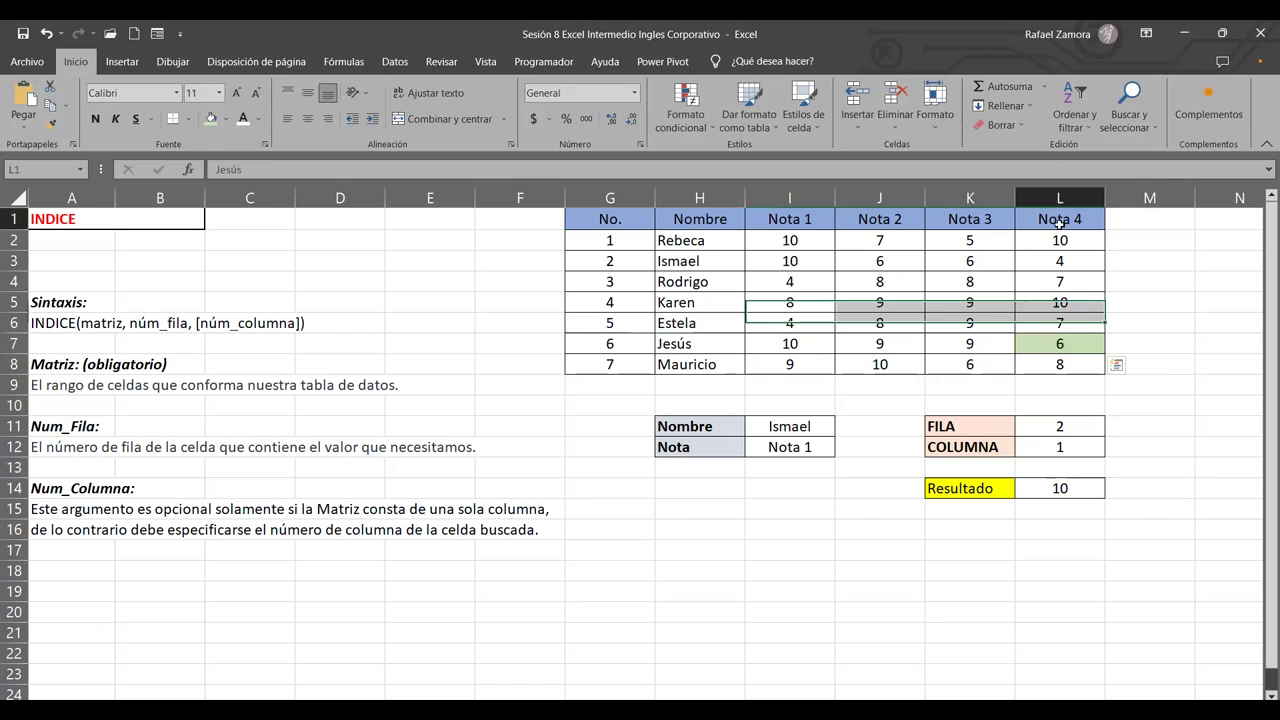
pyautogui.moveTo(1060, 223); pyautogui.dragTo(1063, 364)
pyautogui.click(1064, 425)
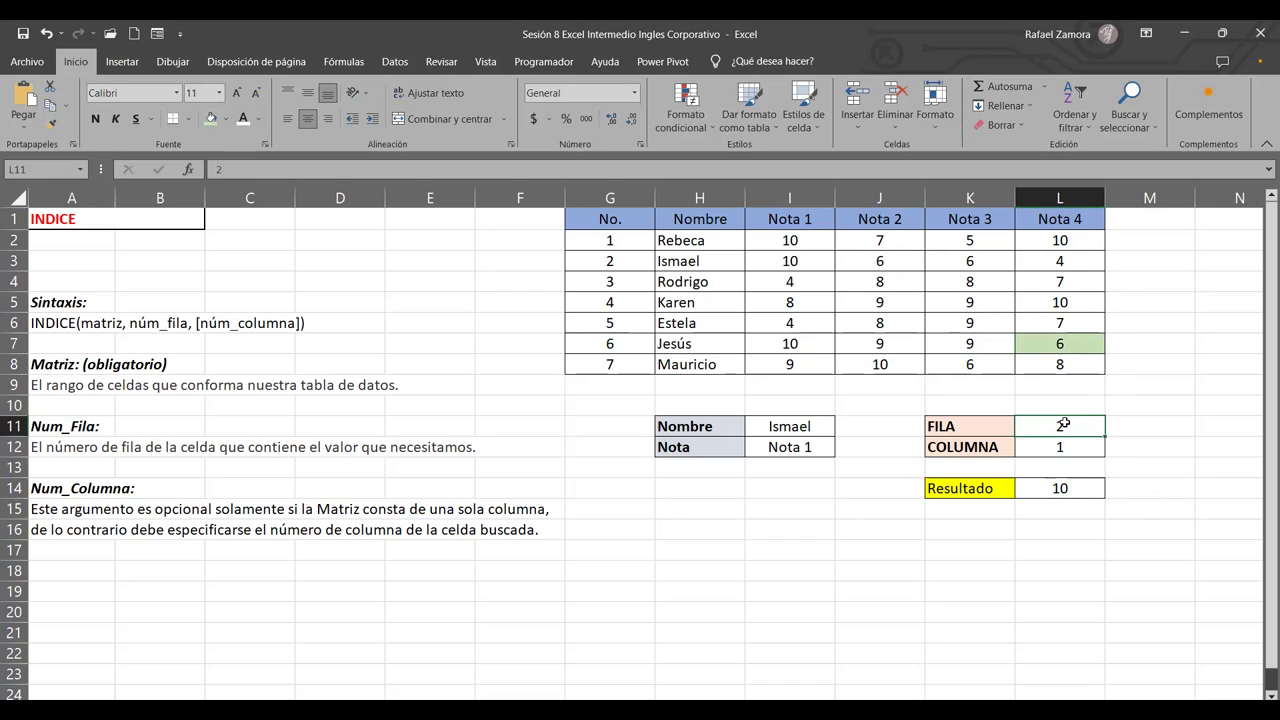
pyautogui.write('6')
pyautogui.press('Return')
pyautogui.write('4')
pyautogui.press('Return')
pyautogui.press('Return')
pyautogui.press('Return')
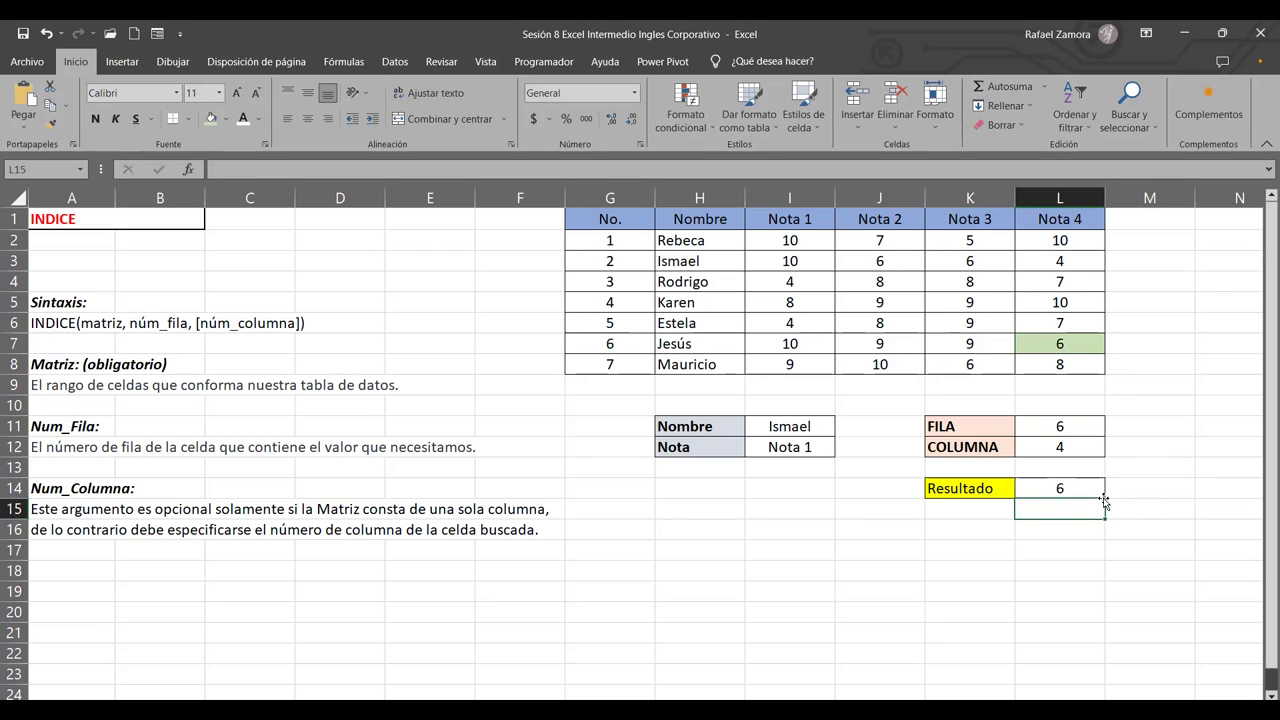
pyautogui.click(1086, 423)
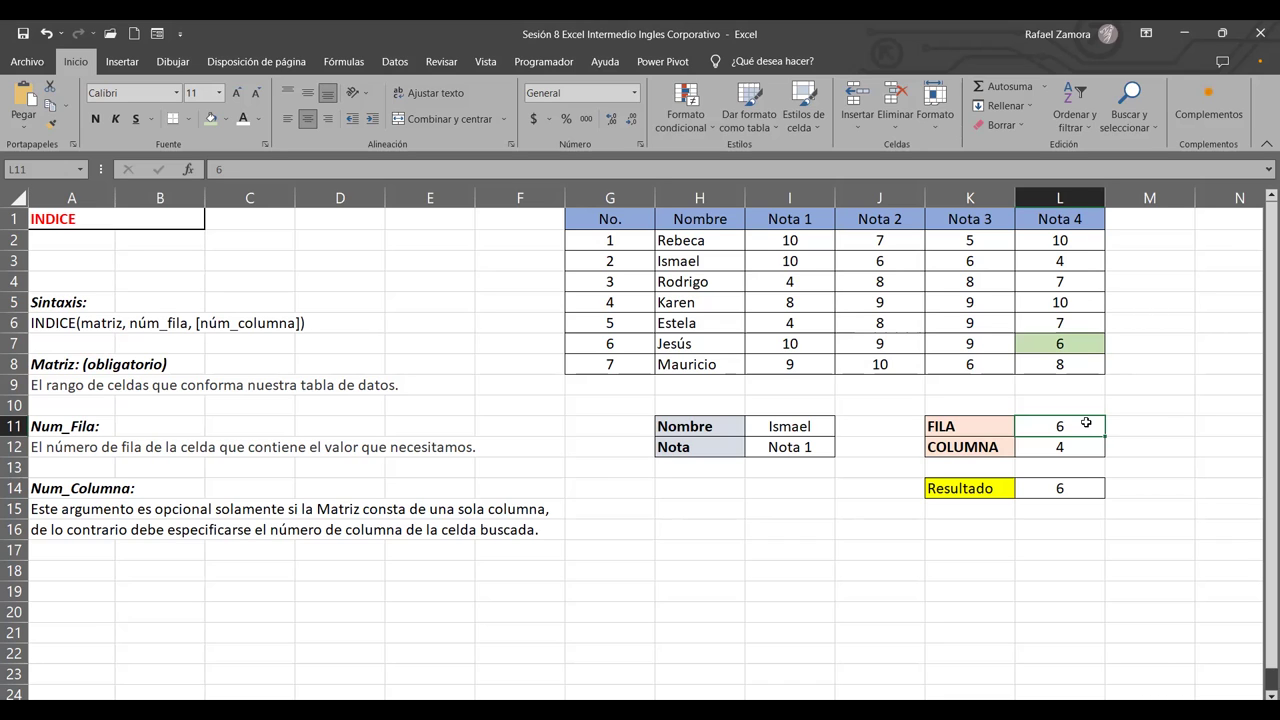
pyautogui.doubleClick(1057, 489)
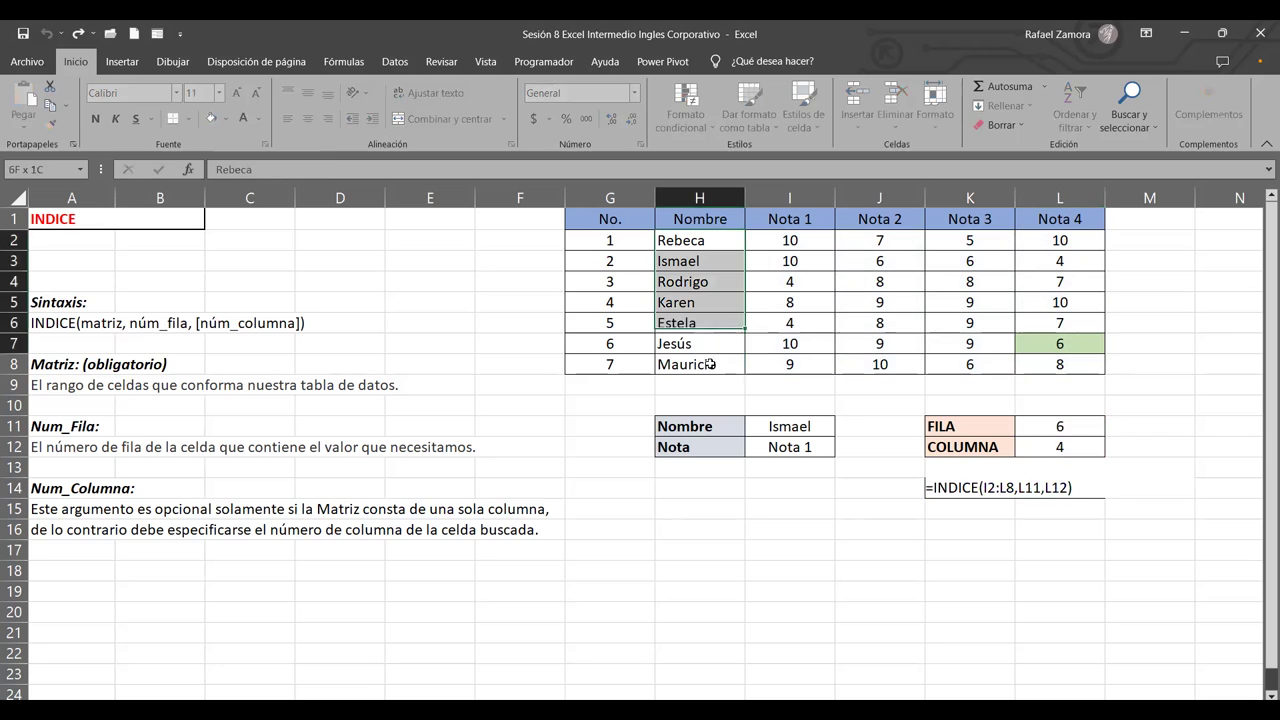
pyautogui.moveTo(702, 240); pyautogui.dragTo(712, 364)
pyautogui.moveTo(793, 212); pyautogui.dragTo(1180, 218)
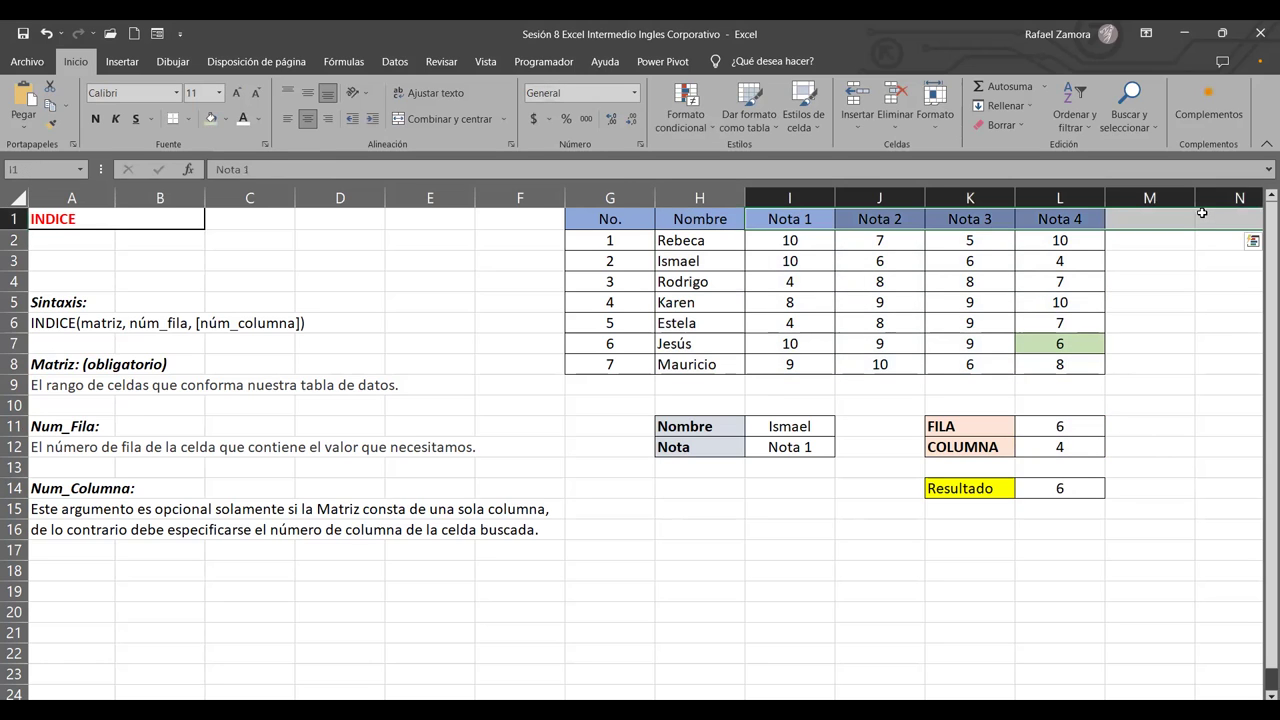
pyautogui.doubleClick(1059, 490)
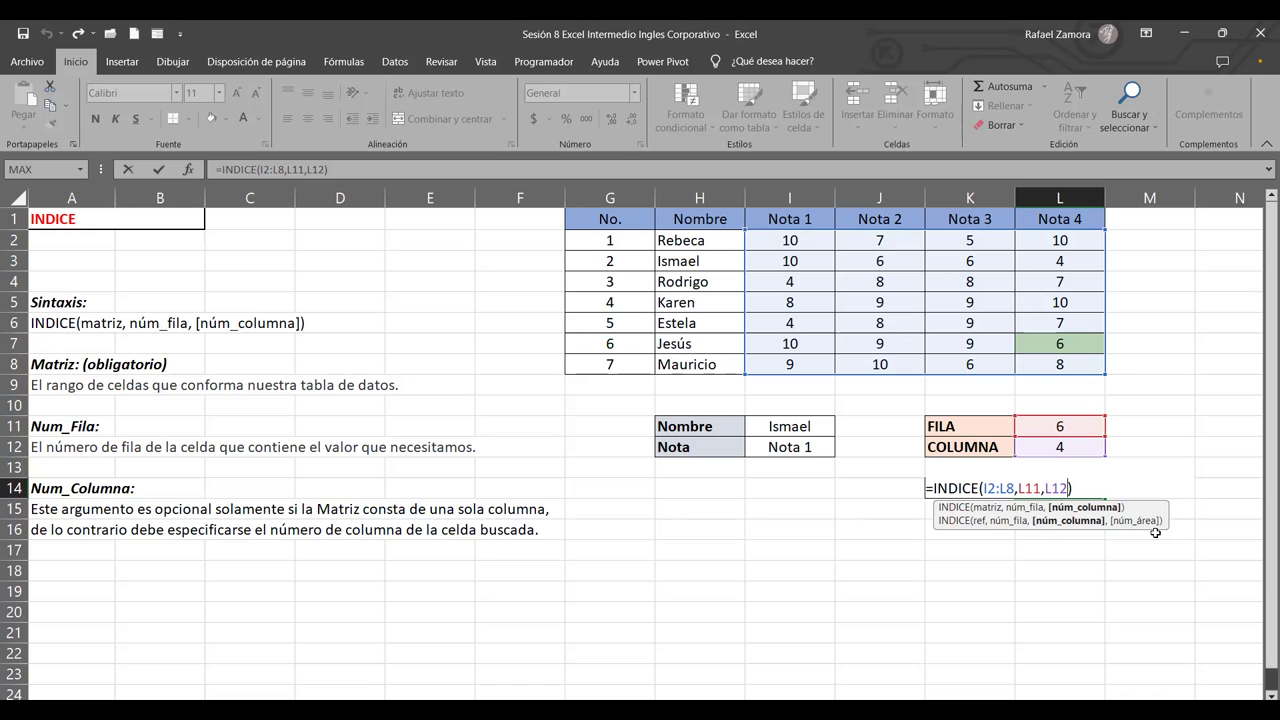
pyautogui.hotkey('ctrl', 'Return')
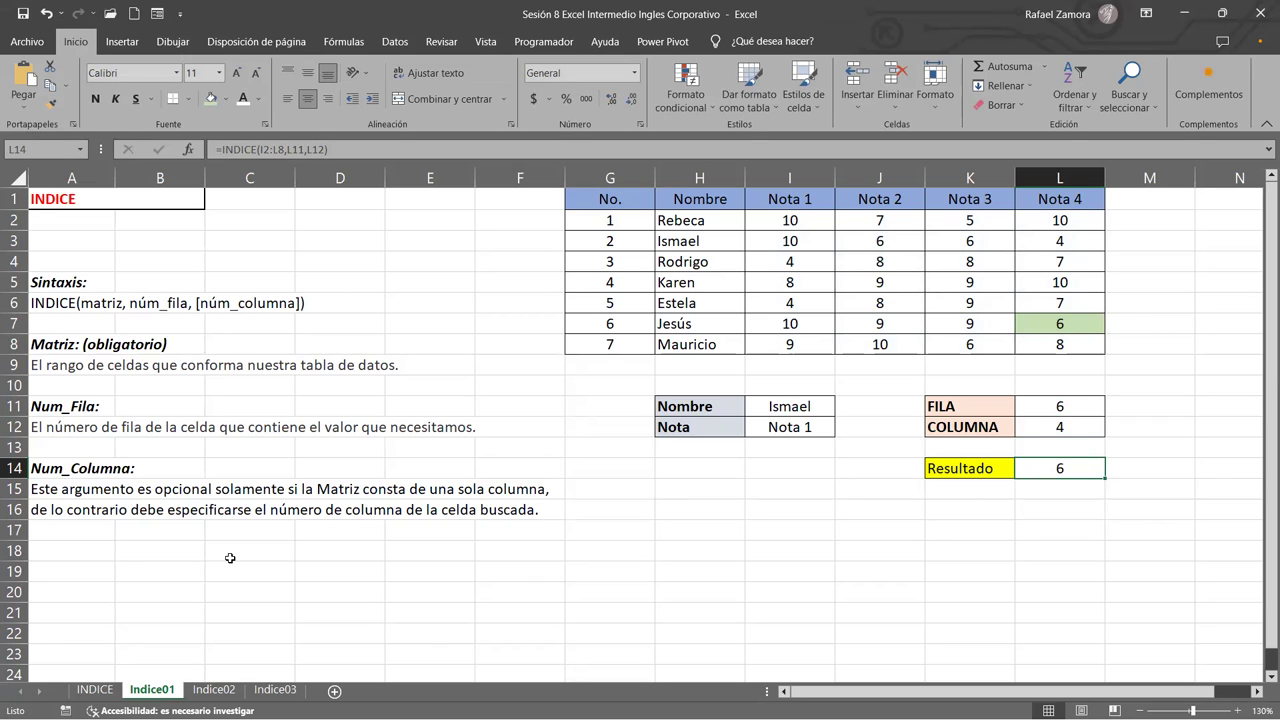
# Switch to the Indice02 product sales sheet and select the Producto cell A14.
pyautogui.click(214, 690)
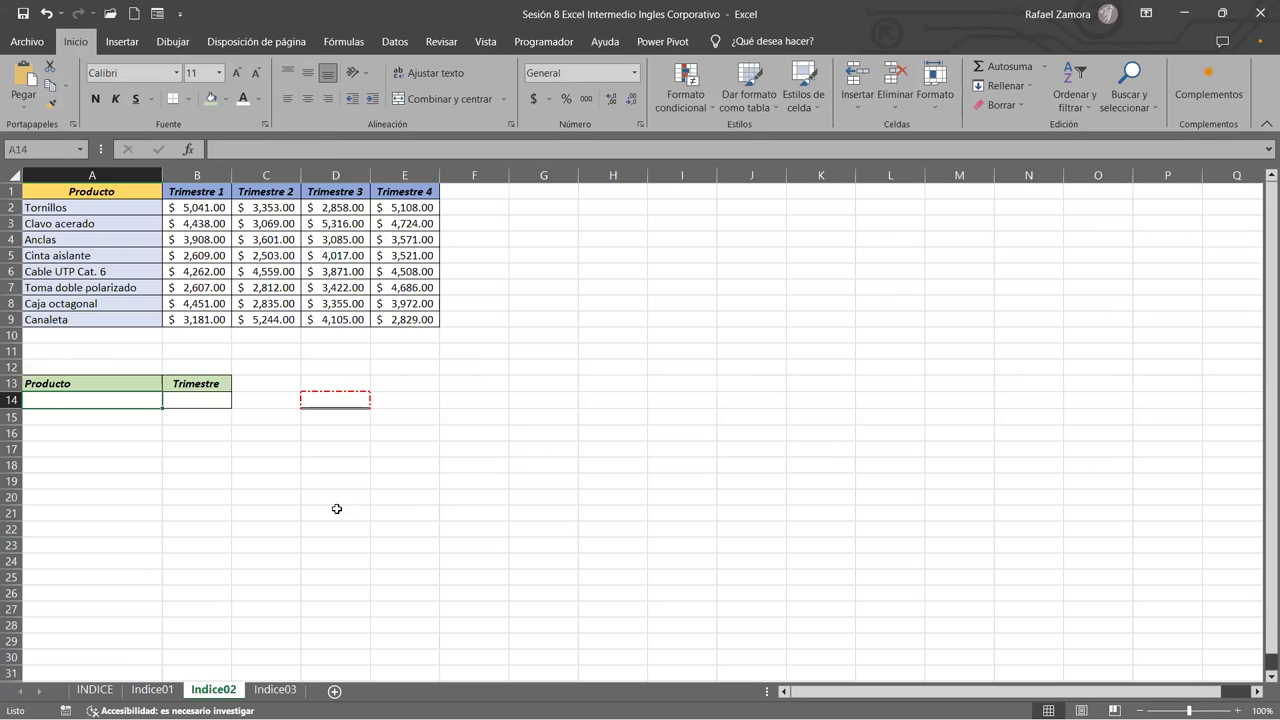
pyautogui.click(160, 679)
pyautogui.scroll(1, 266, 503)
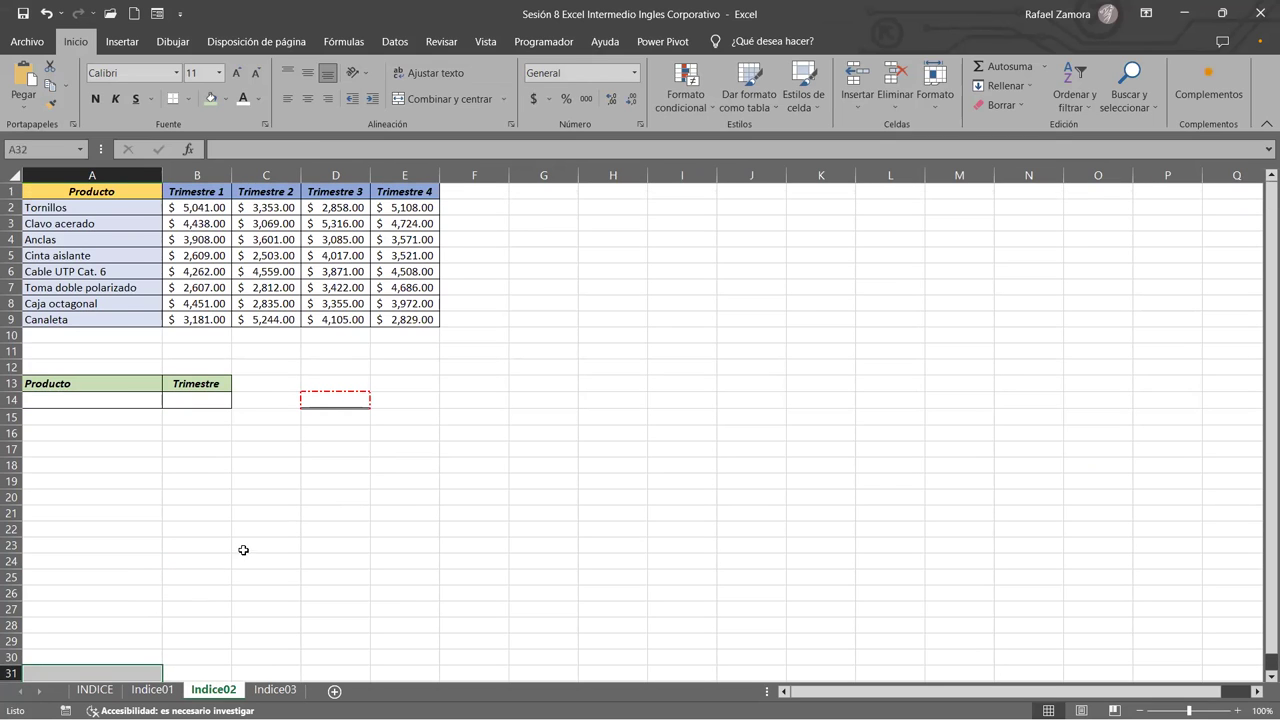
pyautogui.click(152, 690)
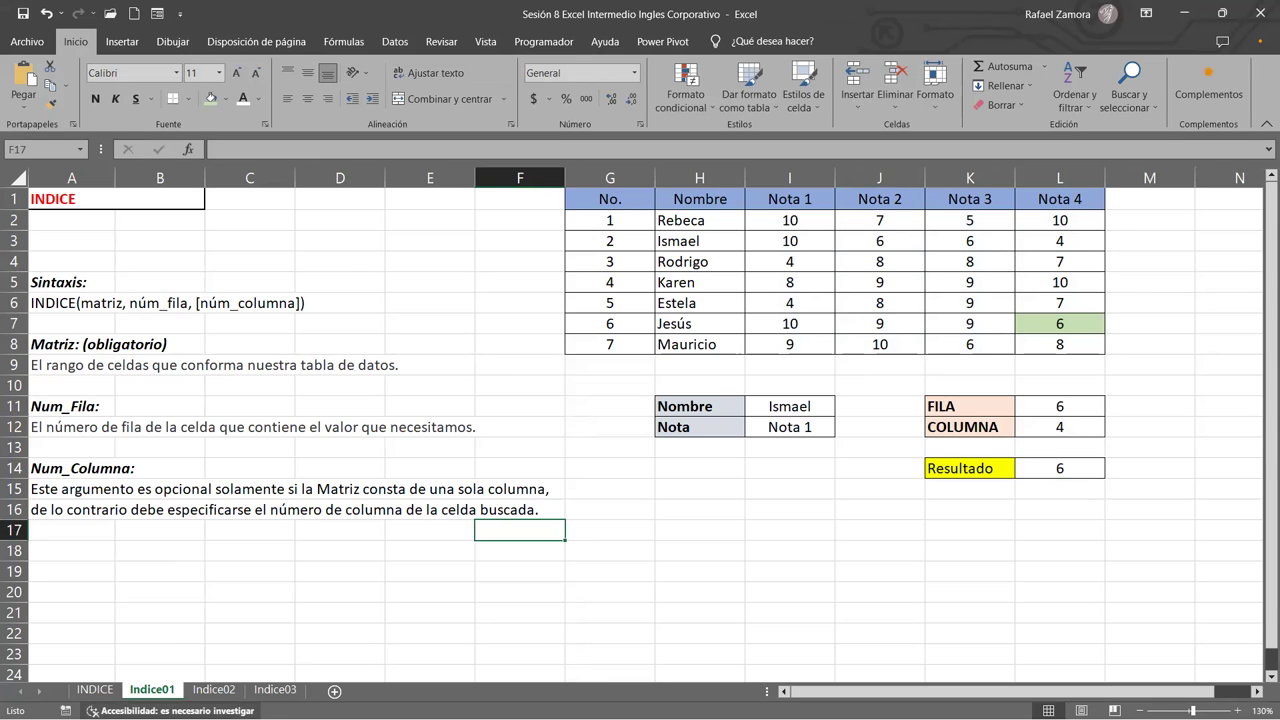
pyautogui.click(213, 689)
pyautogui.scroll(-2, 511, 417)
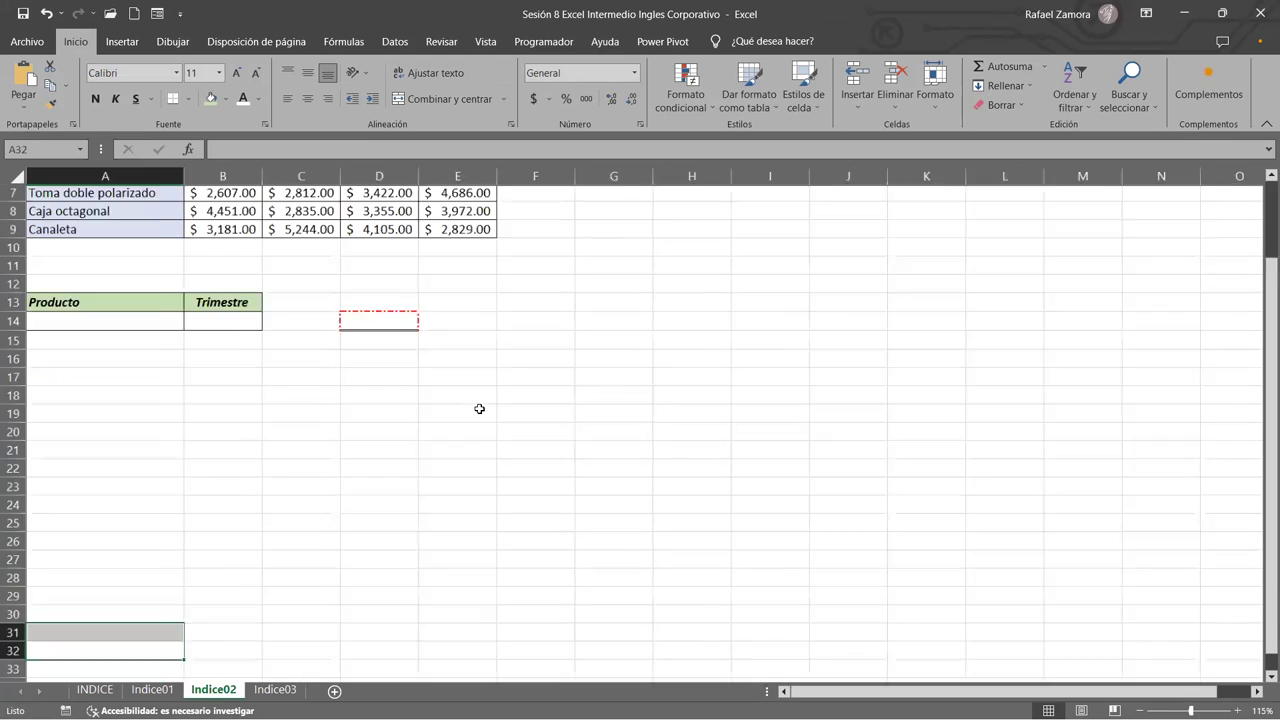
pyautogui.scroll(2, 480, 409)
pyautogui.keyDown('ctrl'); pyautogui.scroll(1, 480, 409); pyautogui.keyUp('ctrl')
pyautogui.keyDown('ctrl'); pyautogui.scroll(1, 404, 480); pyautogui.keyUp('ctrl')
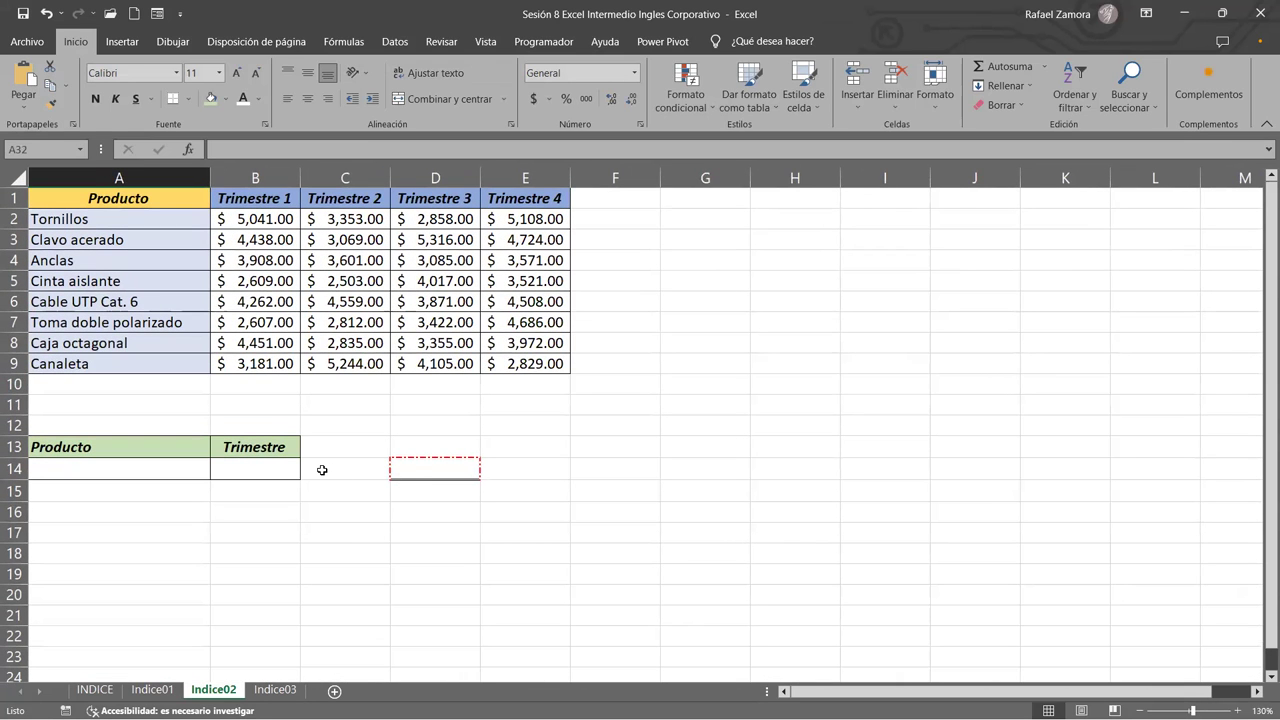
pyautogui.click(188, 462)
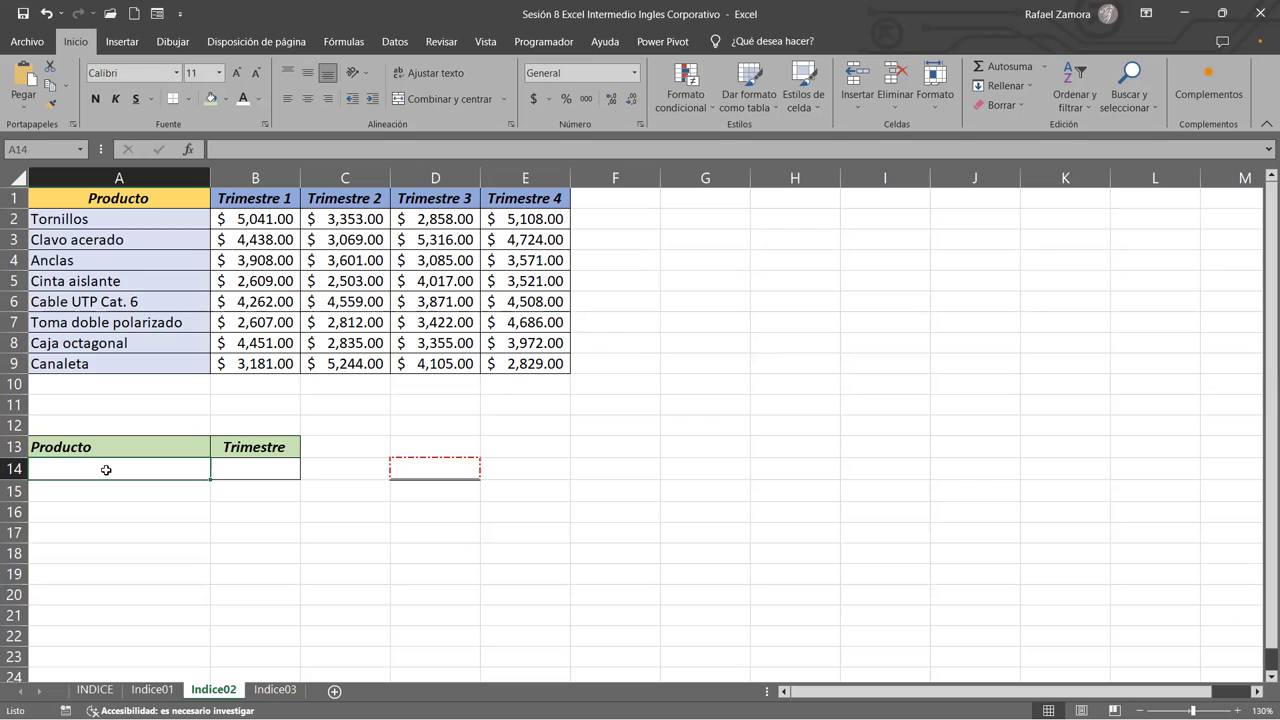
# Add a List data validation to A14 with source $A$2:$A$9 and try the dropdown.
pyautogui.click(423, 45)
pyautogui.click(395, 41)
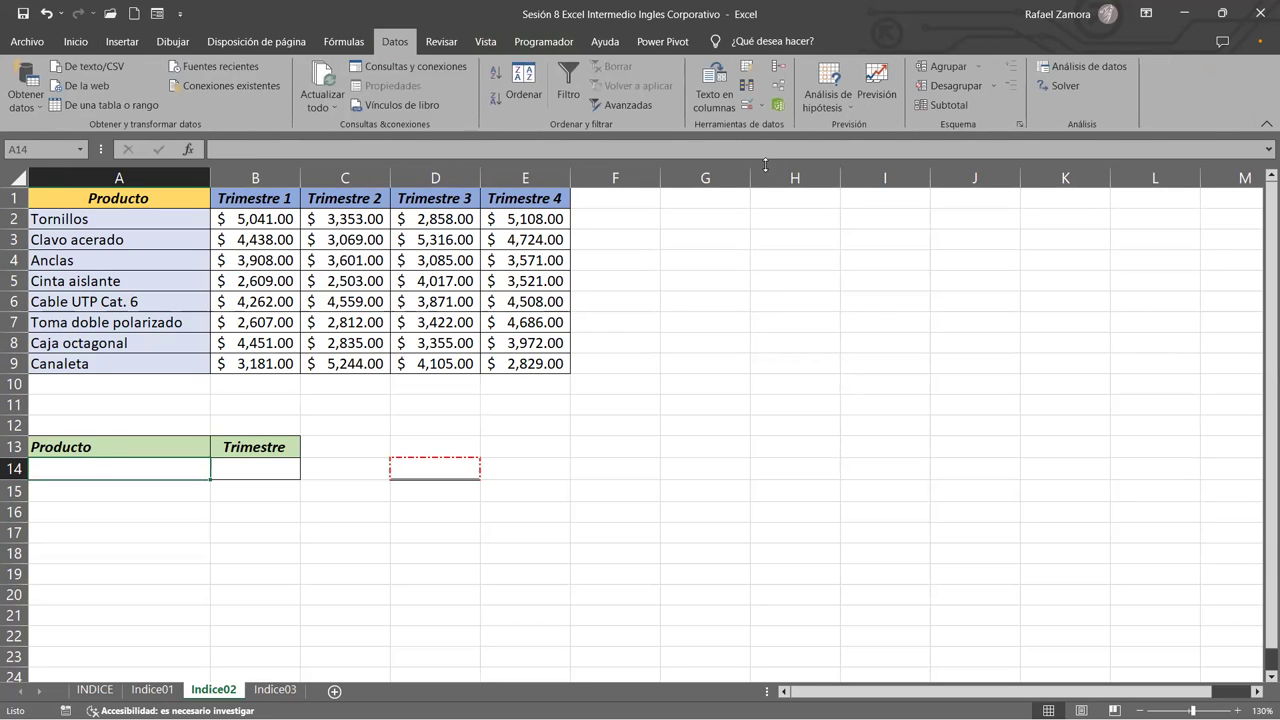
pyautogui.click(747, 110)
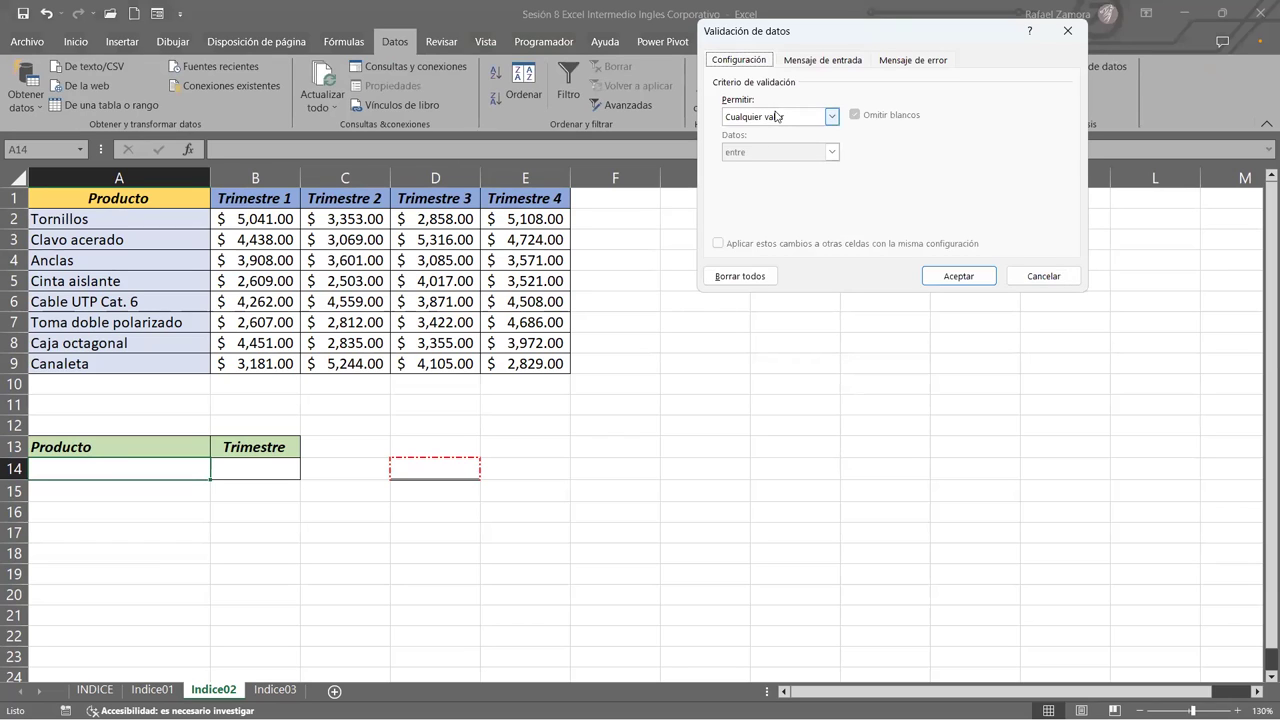
pyautogui.click(831, 116)
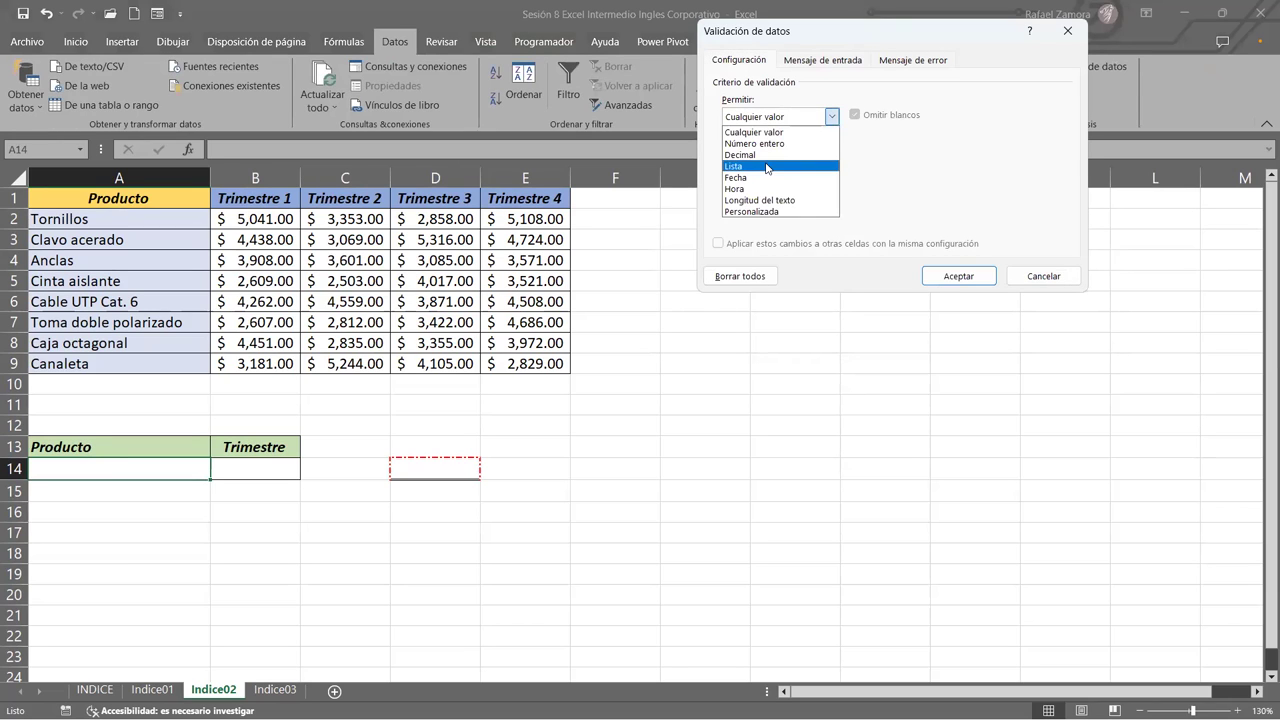
pyautogui.click(775, 166)
pyautogui.click(900, 187)
pyautogui.click(76, 218)
pyautogui.moveTo(76, 348); pyautogui.dragTo(90, 366)
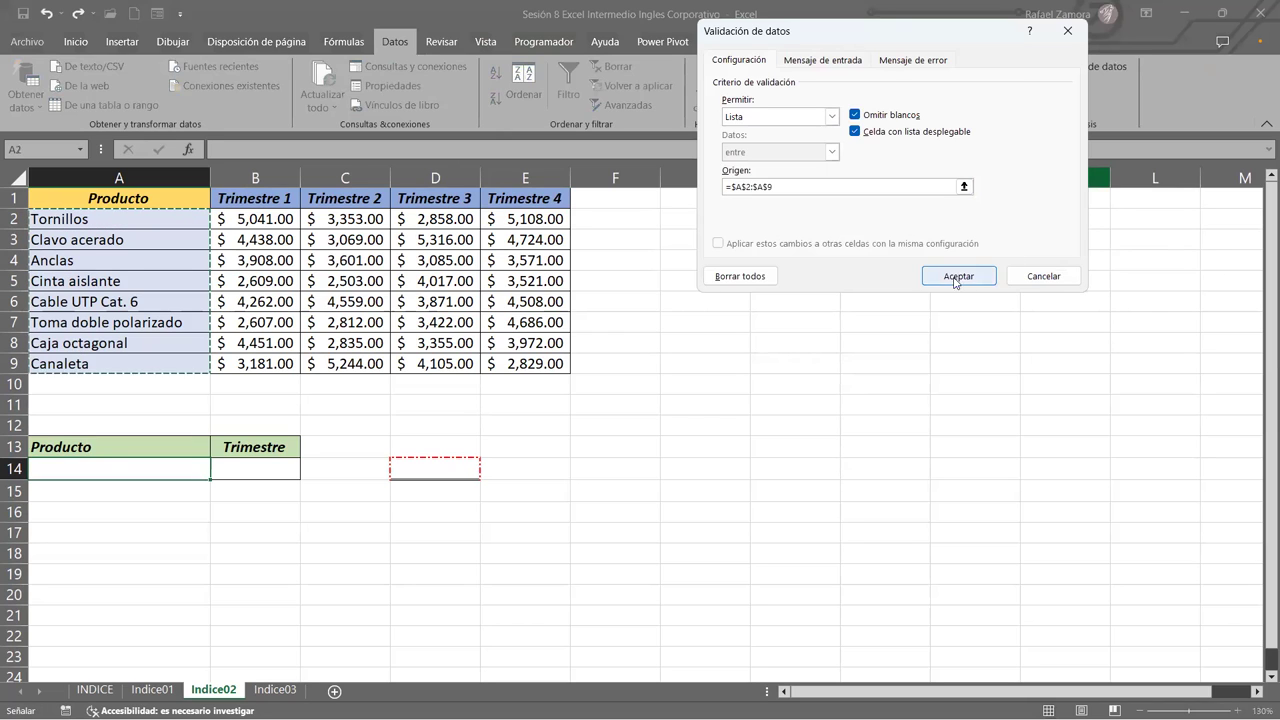
pyautogui.press('Return')
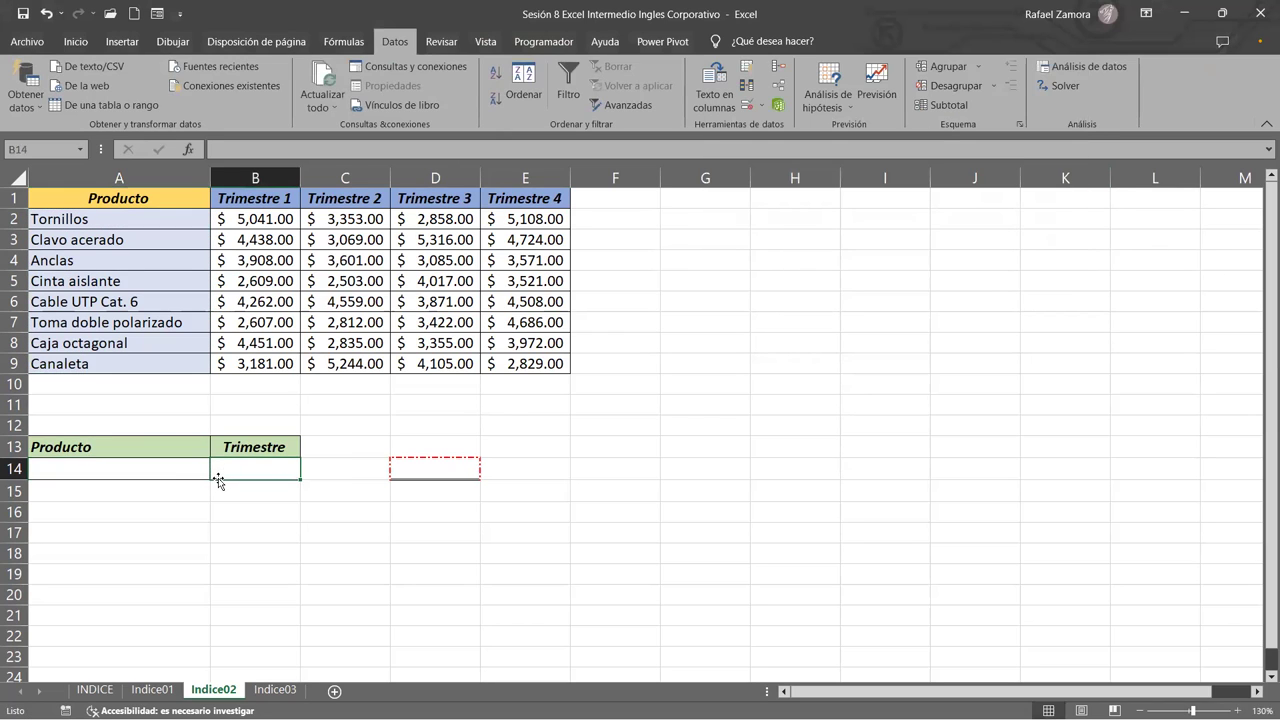
pyautogui.click(217, 473)
pyautogui.click(246, 500)
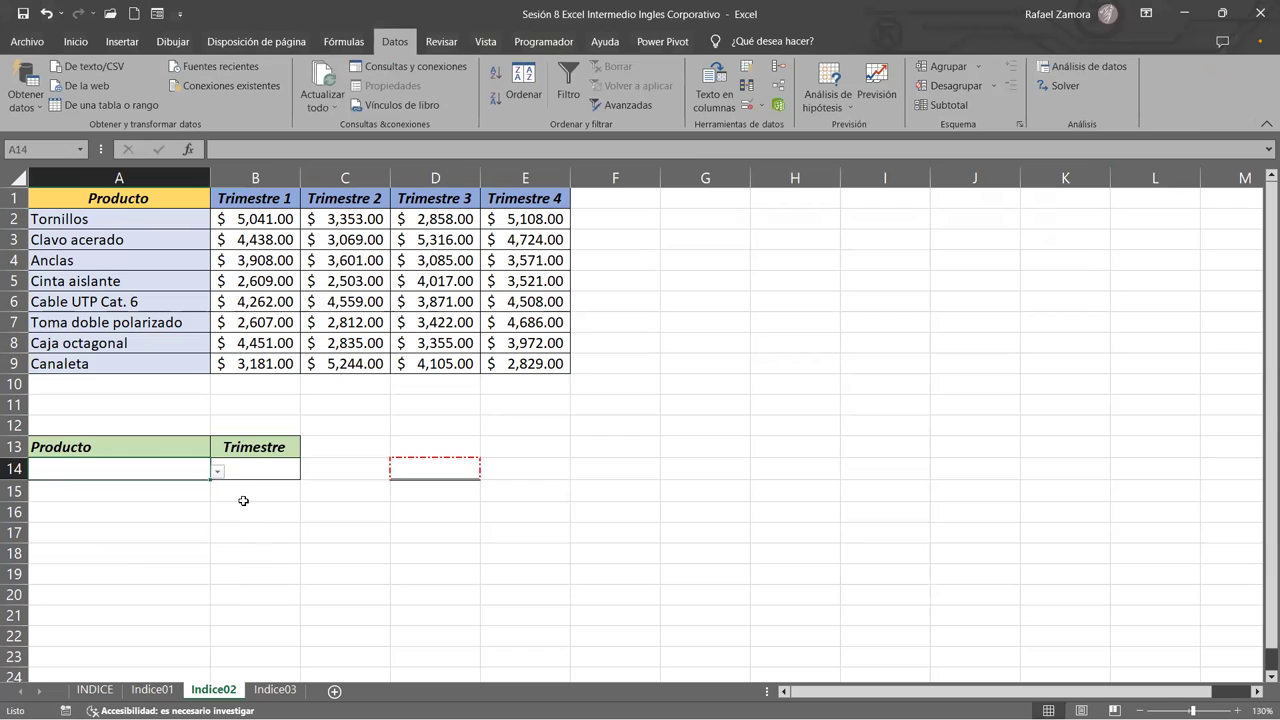
pyautogui.click(271, 461)
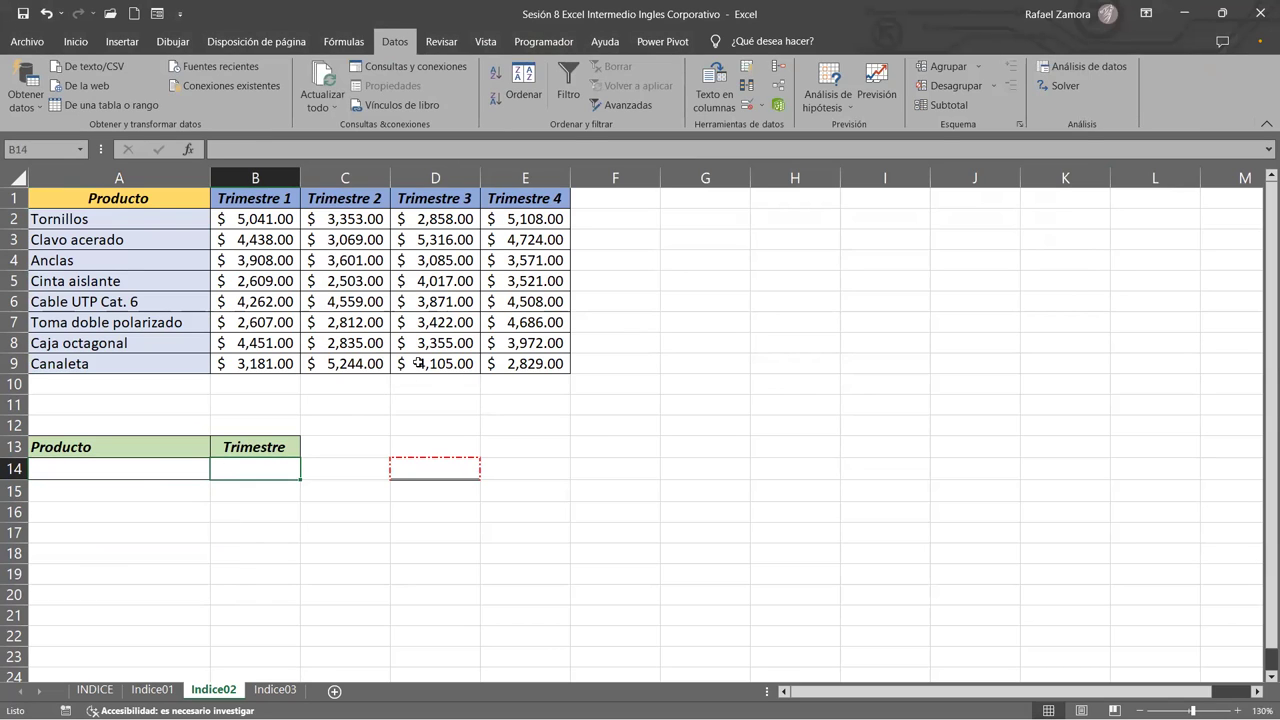
# Enter 3 as the Trimestre in B14 and centre it.
pyautogui.write('3')
pyautogui.click(534, 489)
pyautogui.click(255, 469)
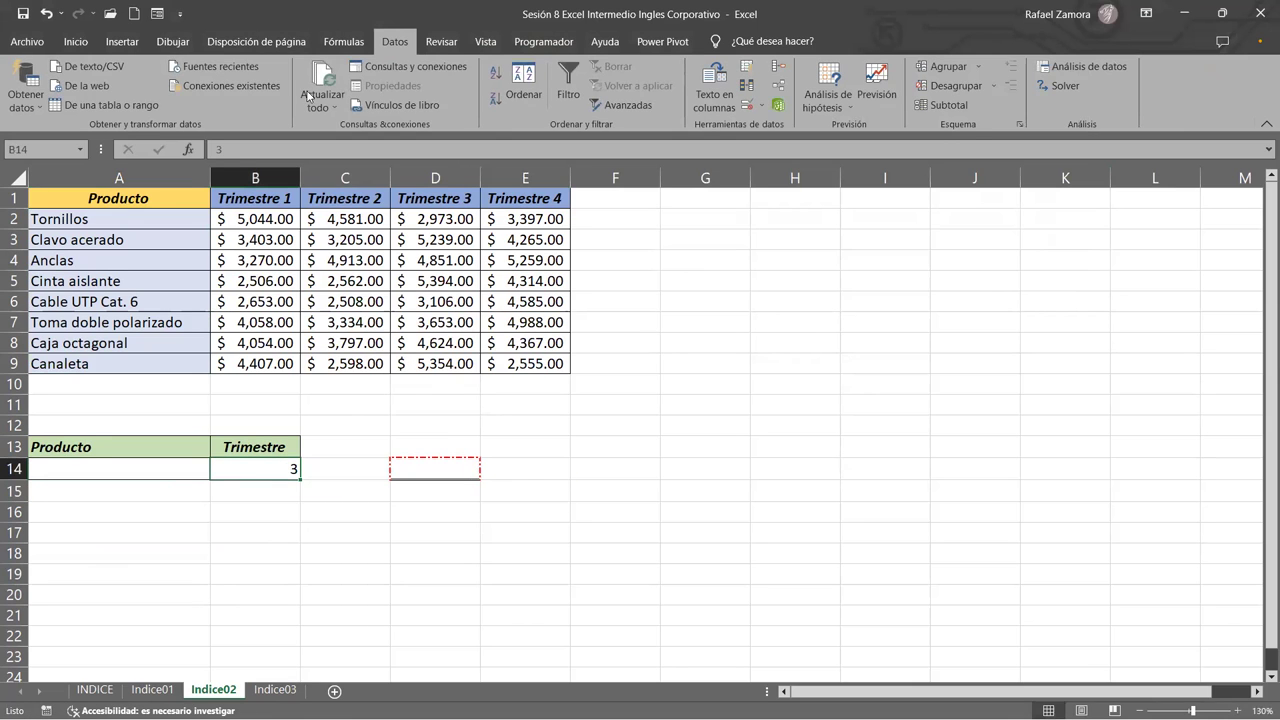
pyautogui.click(75, 41)
pyautogui.click(307, 98)
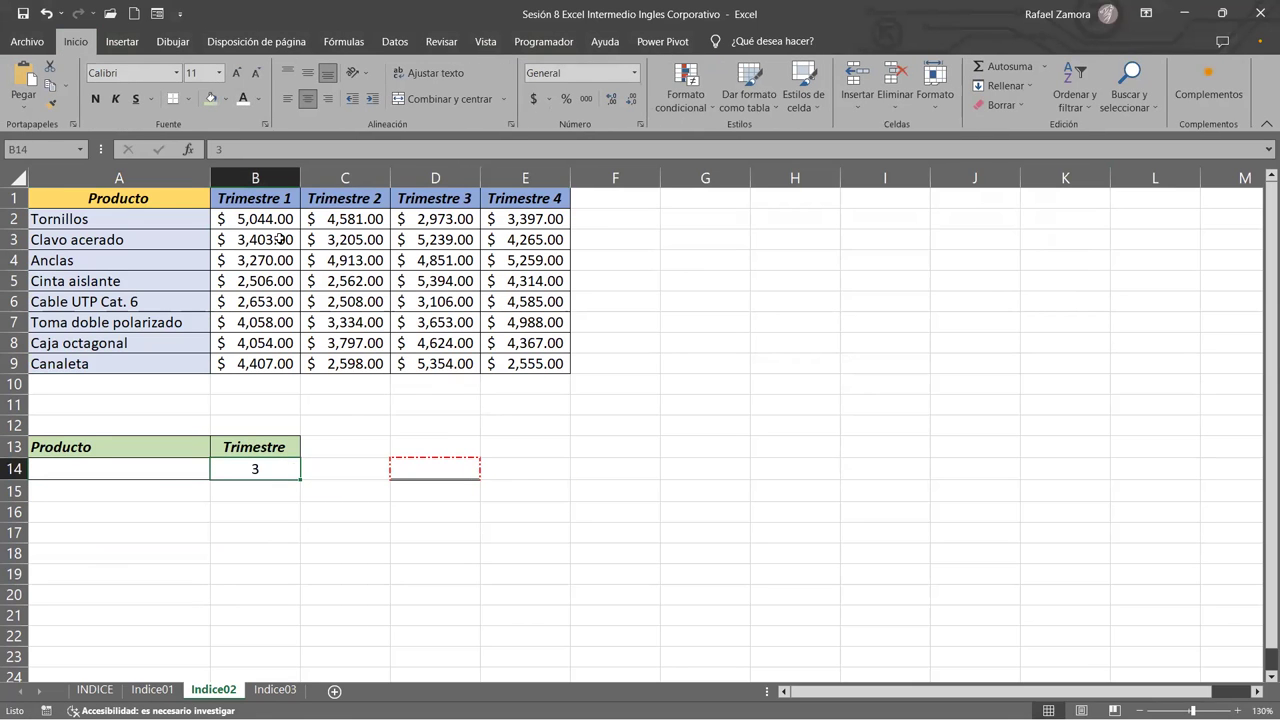
# Choose Anclas from the Producto dropdown list in A14.
pyautogui.click(165, 468)
pyautogui.click(217, 470)
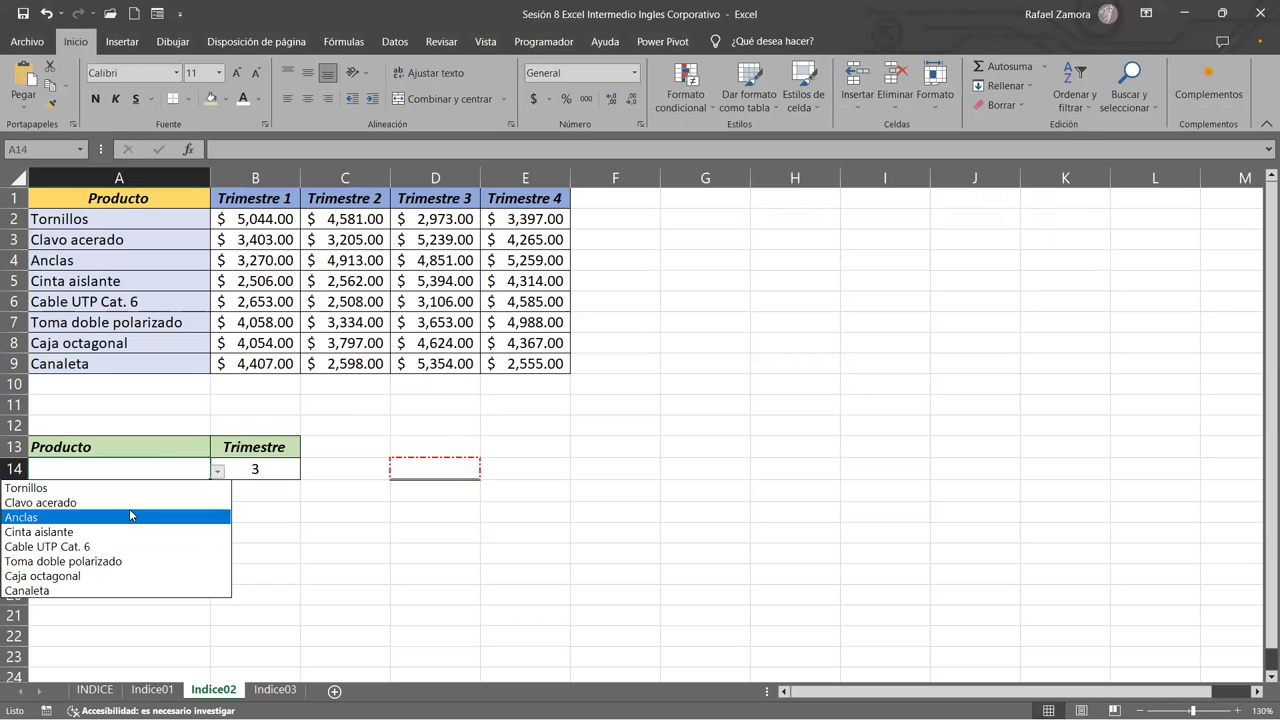
pyautogui.click(130, 516)
pyautogui.click(486, 500)
pyautogui.click(454, 472)
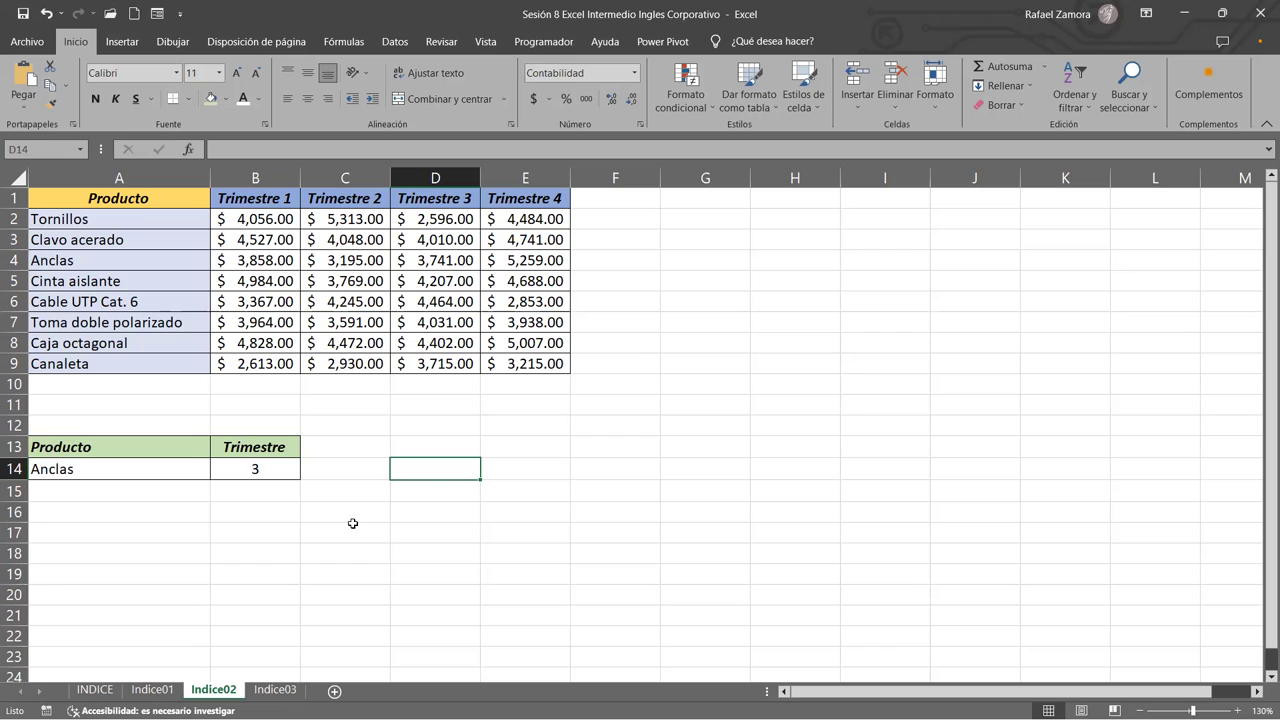
pyautogui.hotkey('ctrl', 'c')
pyautogui.click(262, 464)
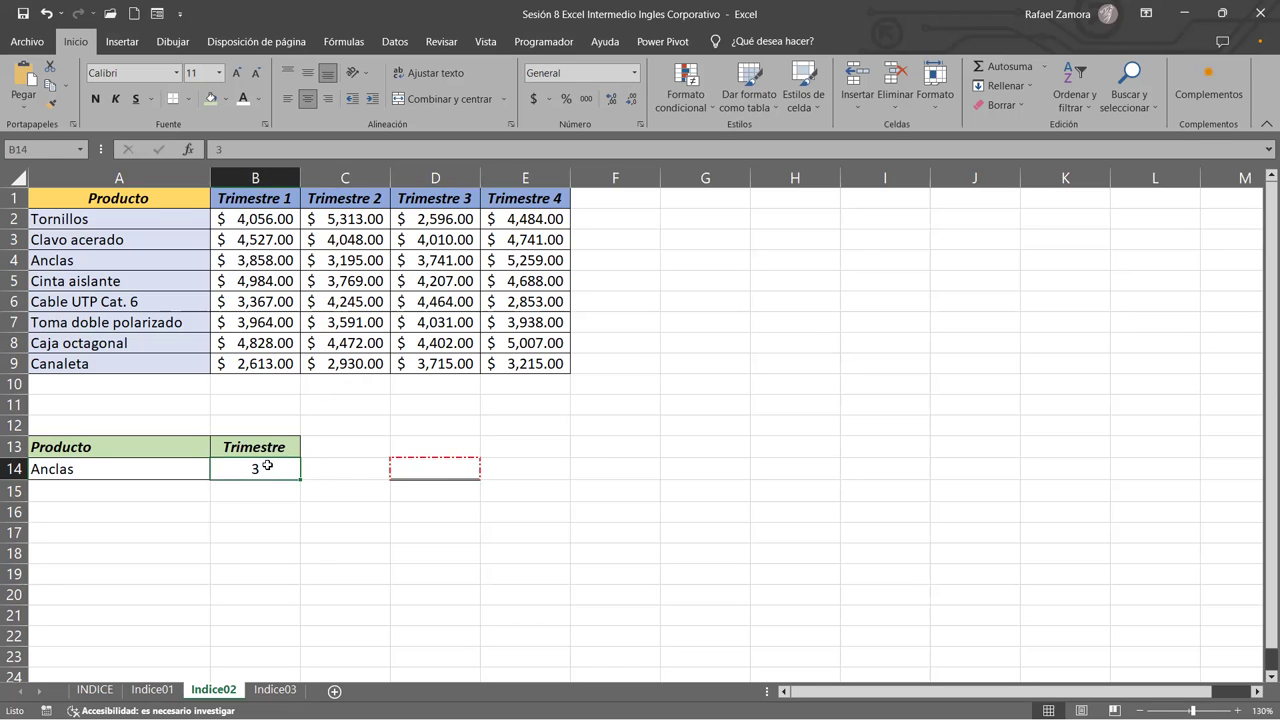
# Paste the EN PRACTICA banner image at H14, right of the lookup cells.
pyautogui.click(467, 468)
pyautogui.hotkey('ctrl', 'c')
pyautogui.click(773, 460)
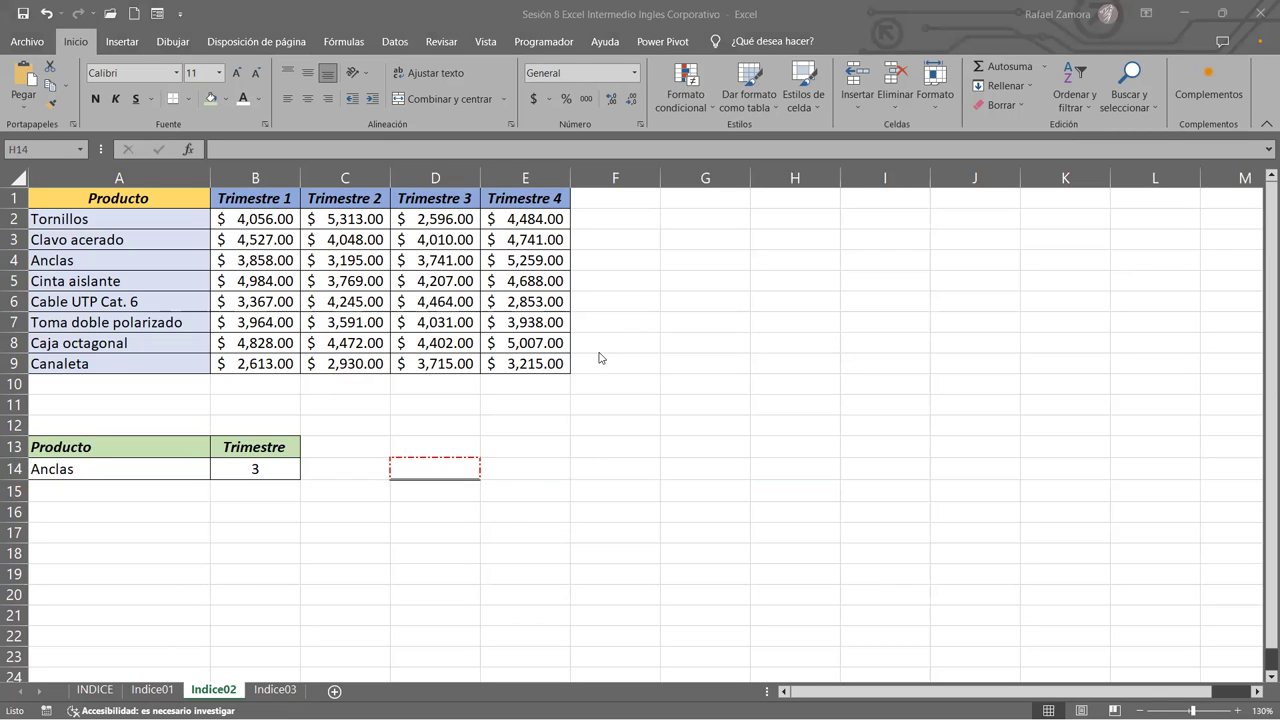
pyautogui.hotkey('ctrl', 'v')
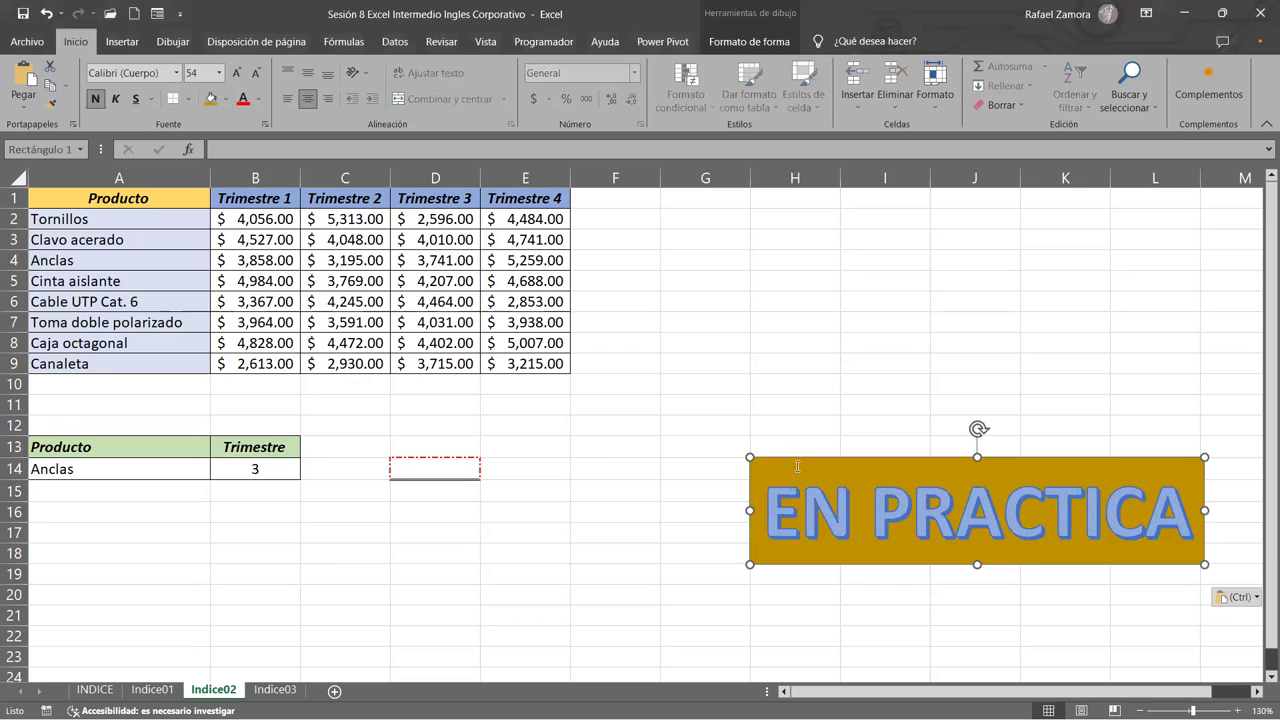
pyautogui.click(756, 283)
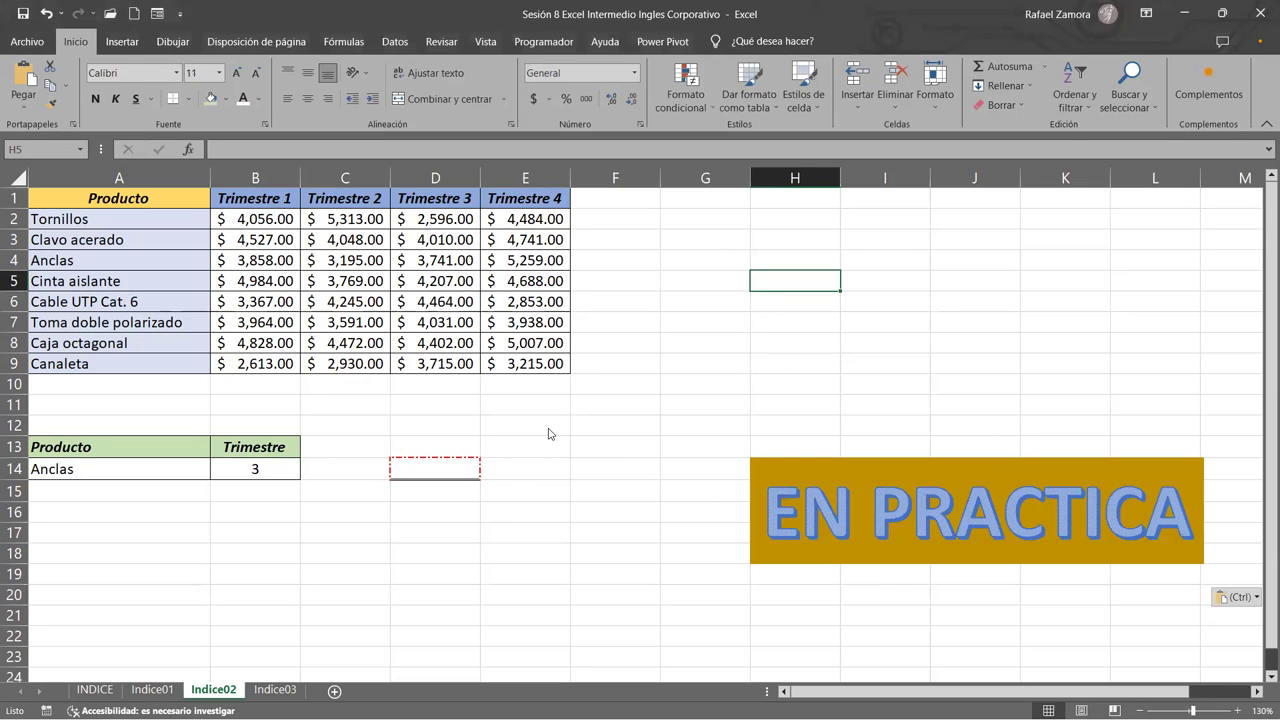
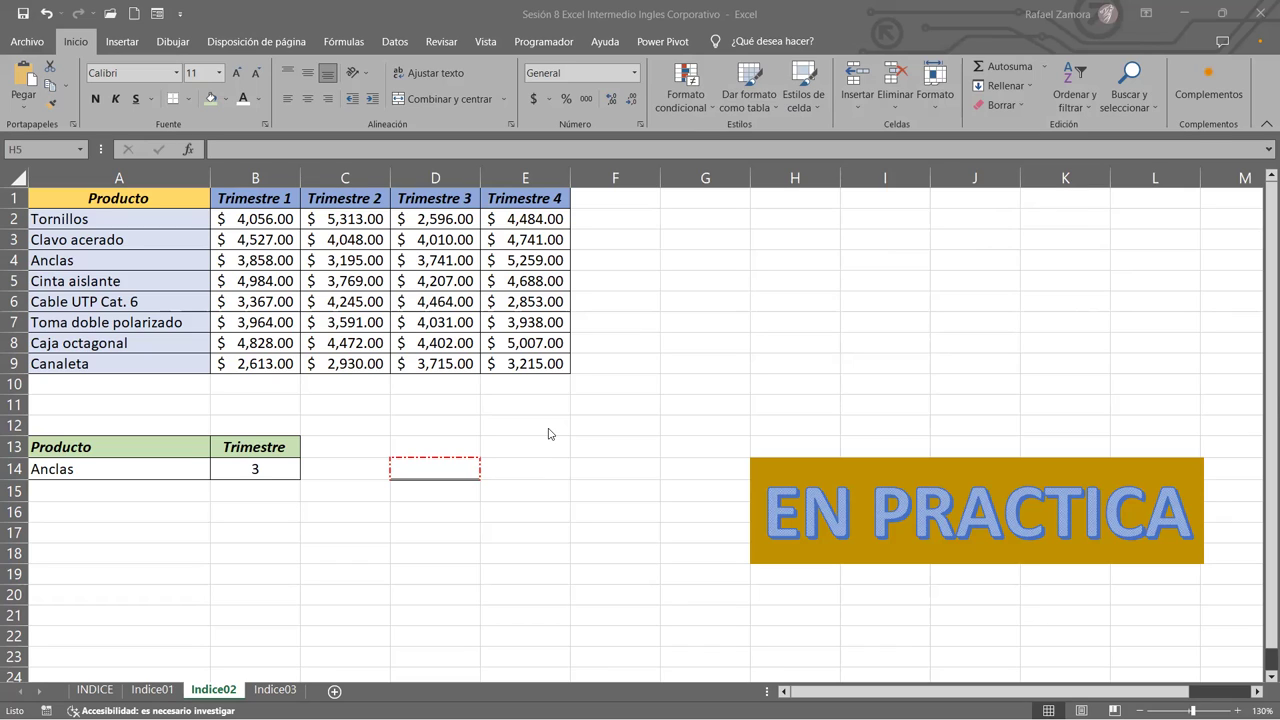
pyautogui.click(743, 389)
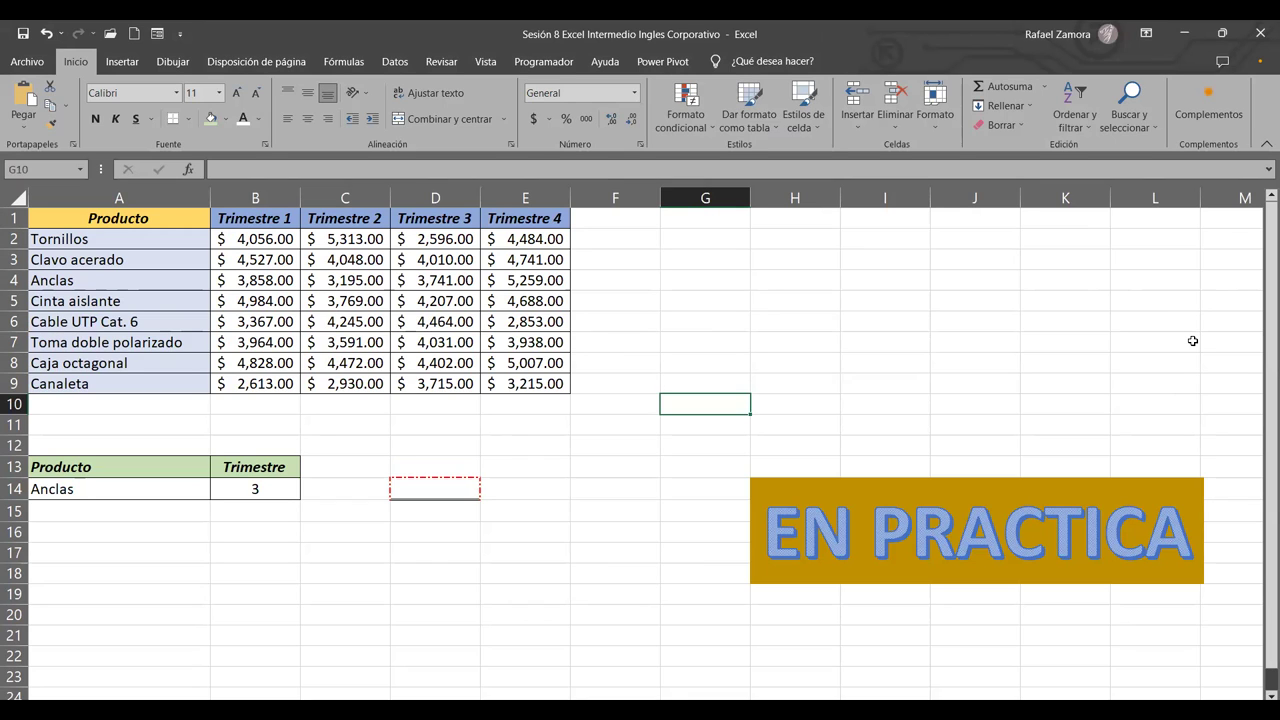
pyautogui.click(1193, 341)
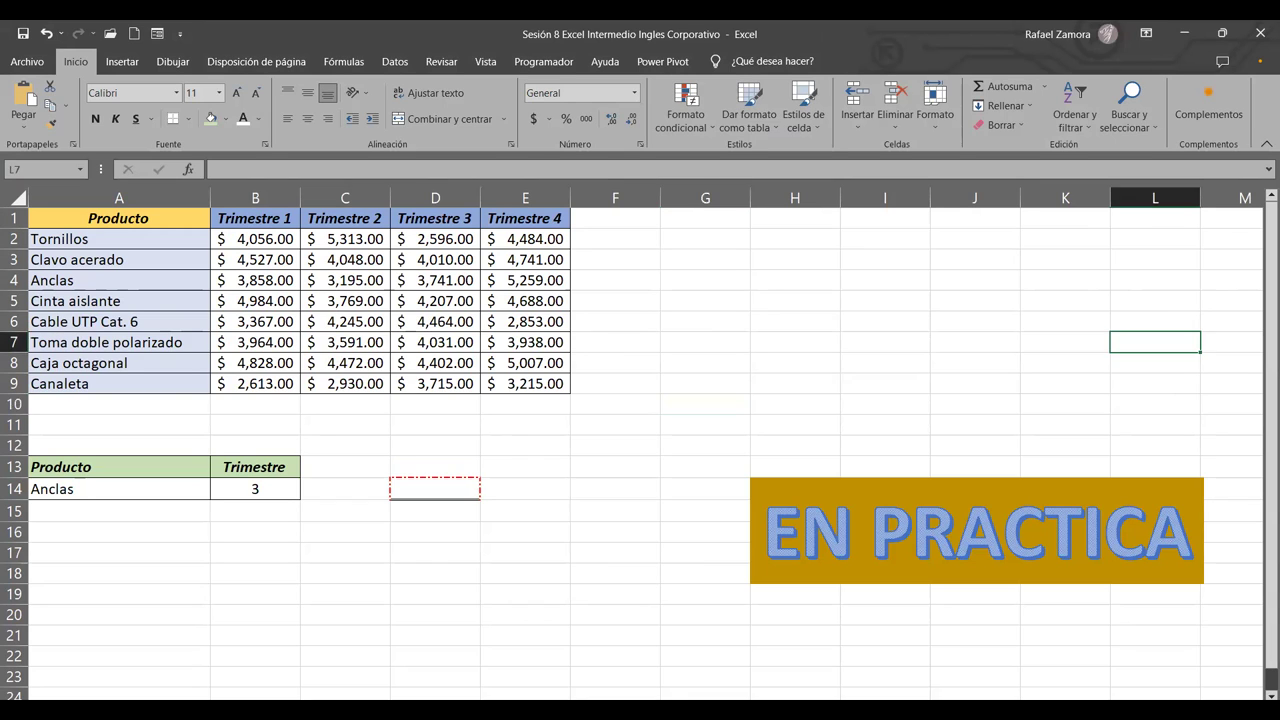
pyautogui.click(790, 368)
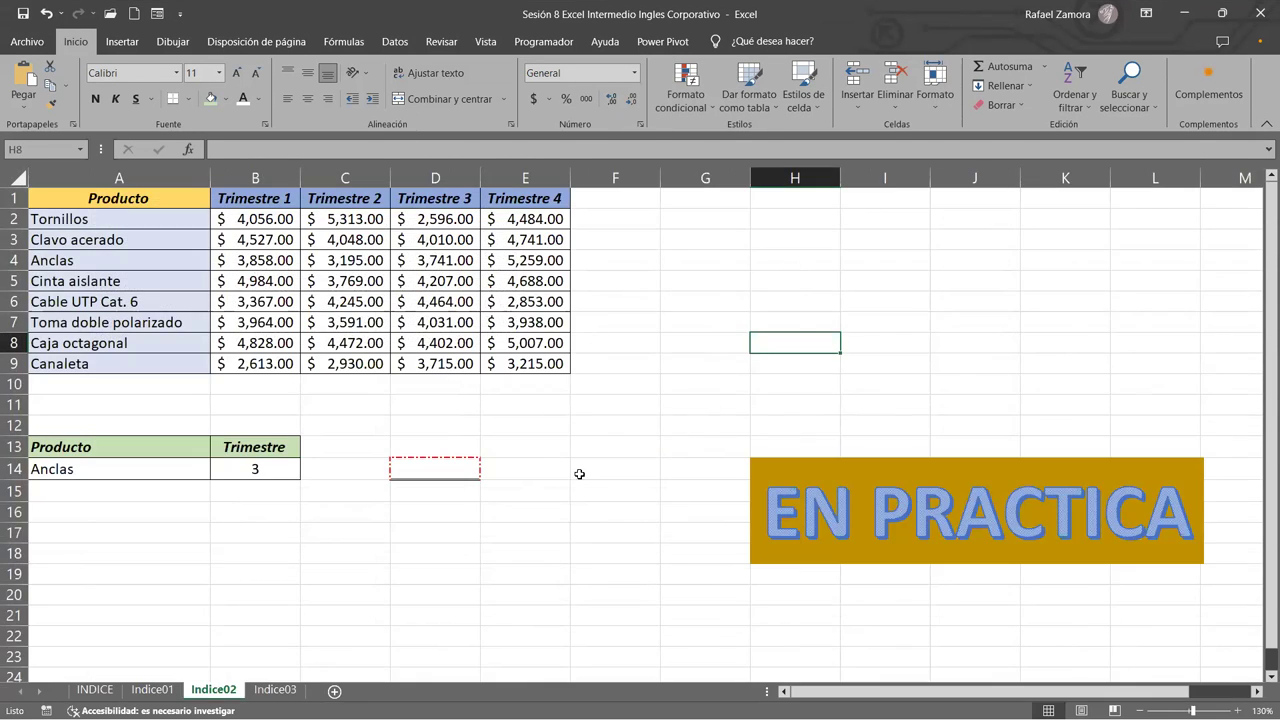
pyautogui.press('Right')
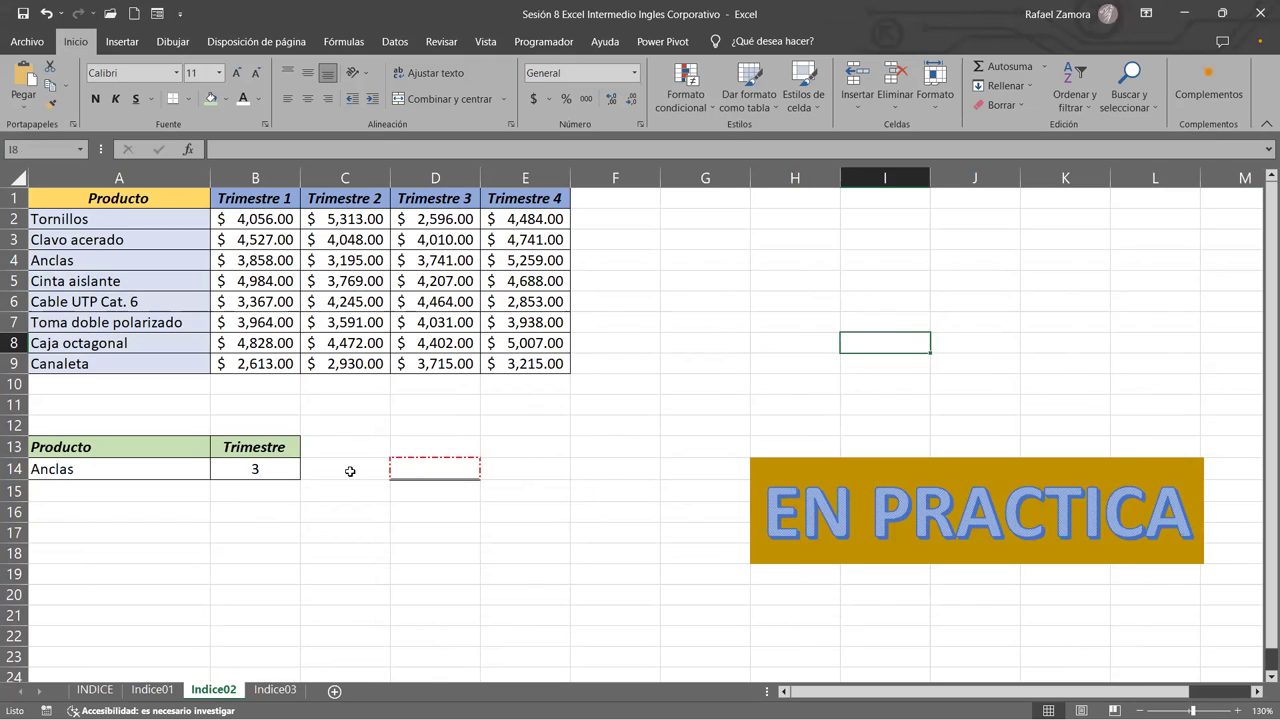
pyautogui.click(438, 472)
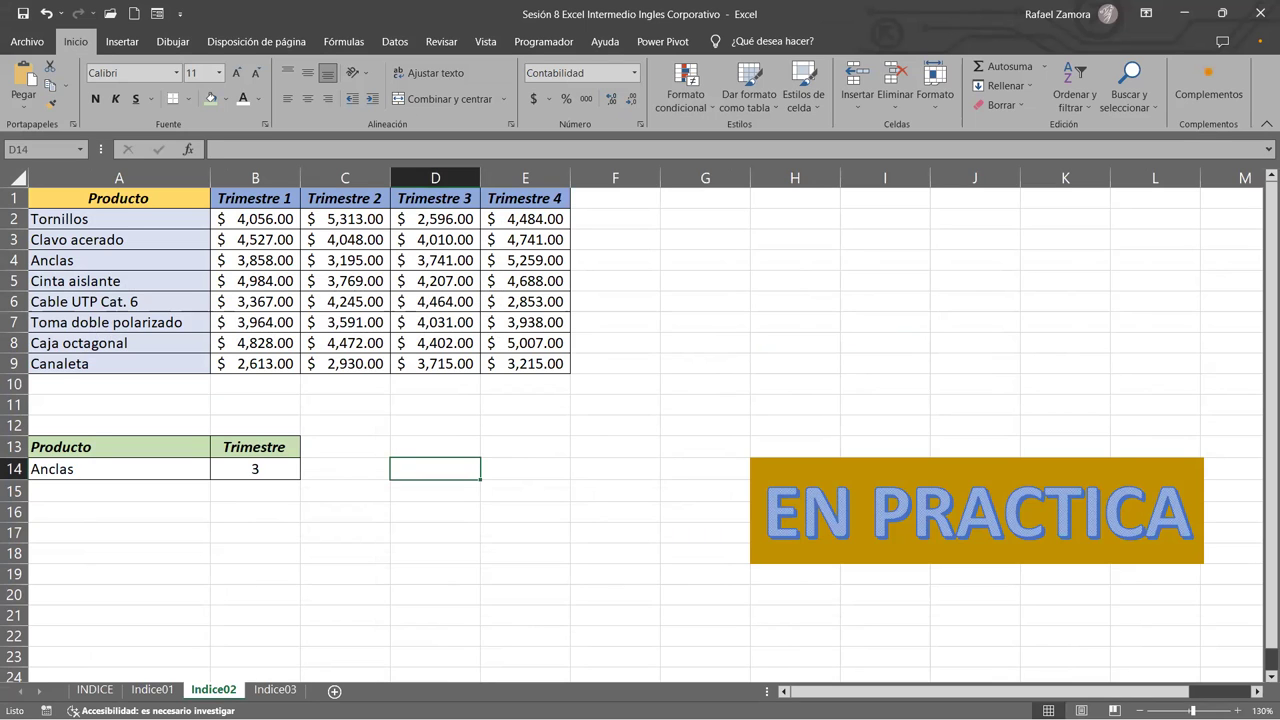
pyautogui.click(272, 690)
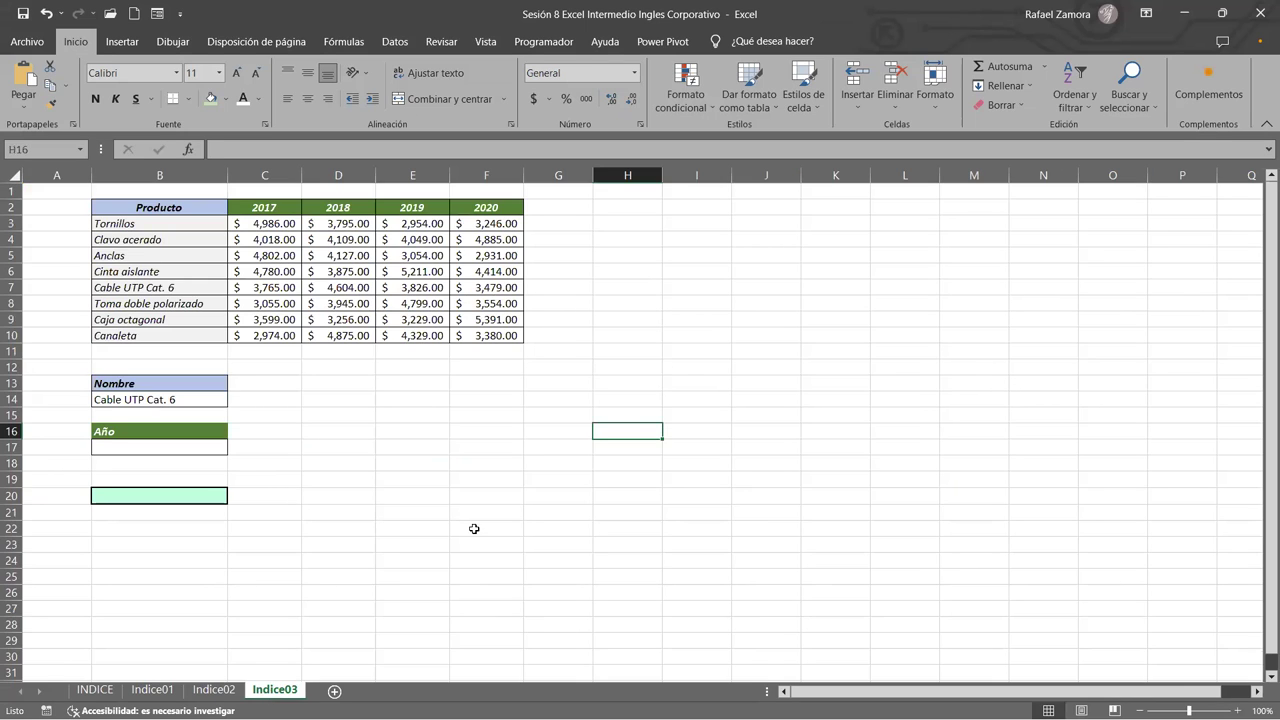
pyautogui.click(213, 690)
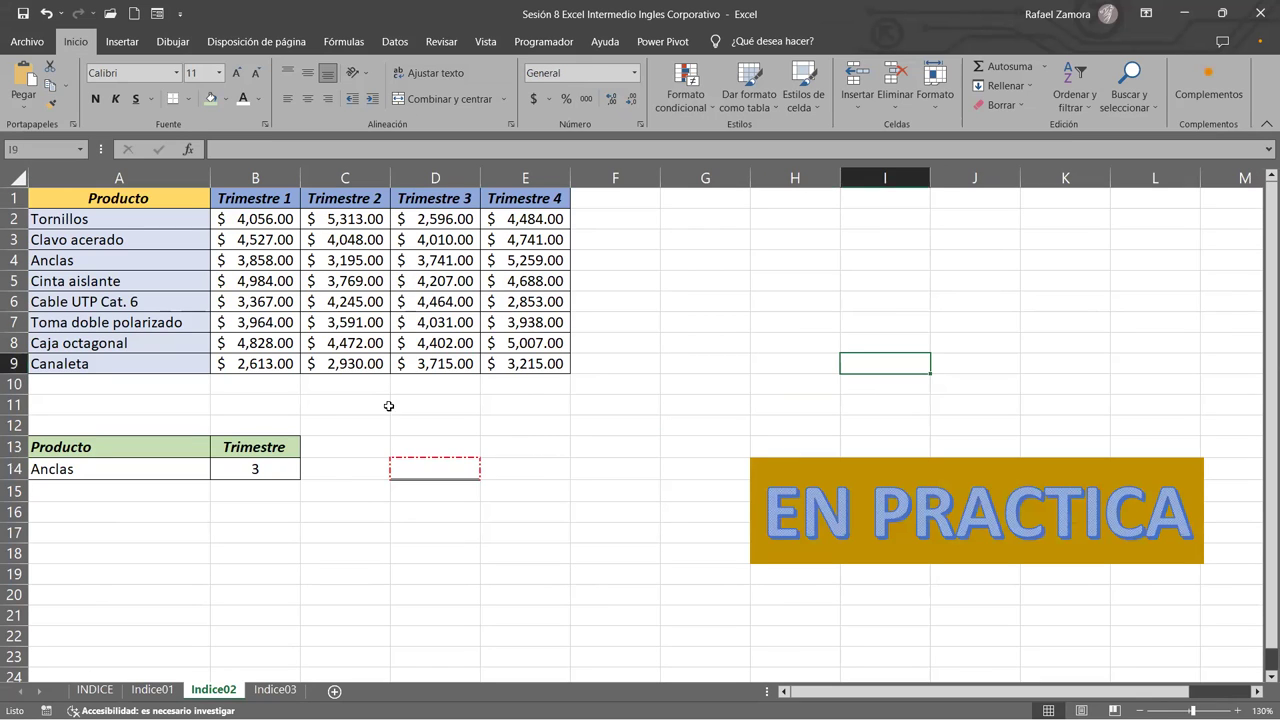
pyautogui.click(423, 466)
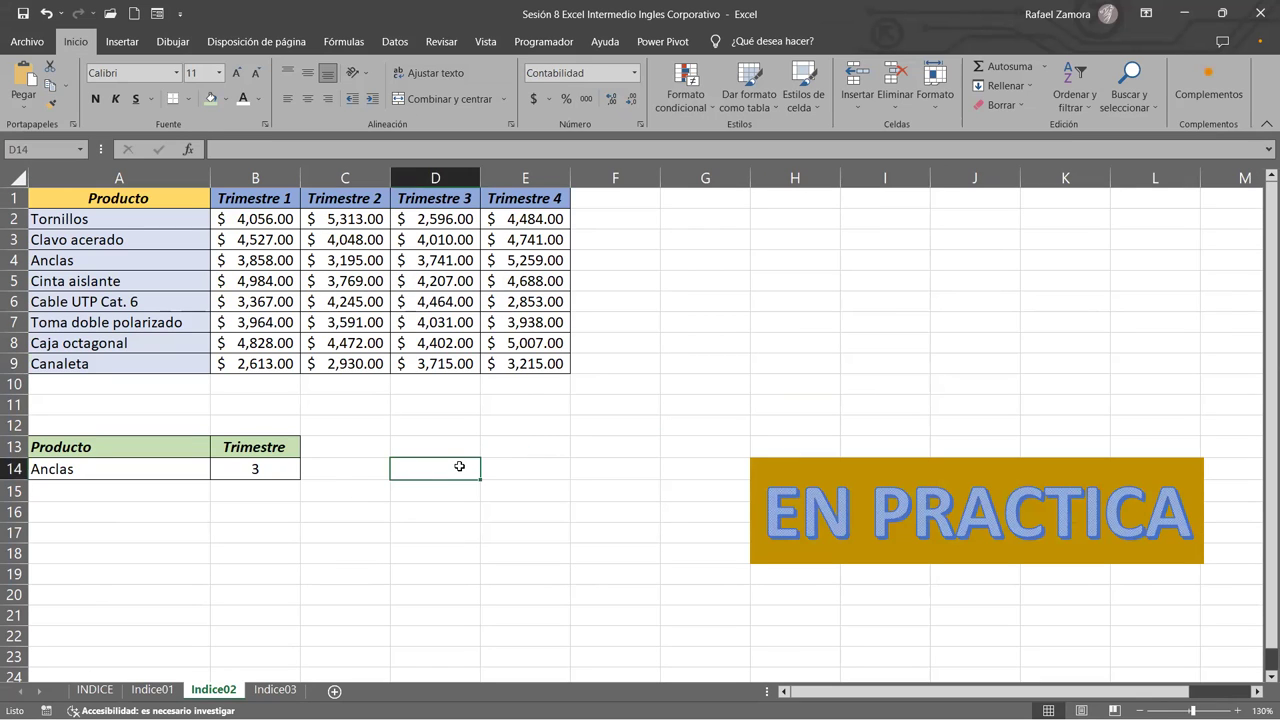
pyautogui.write('=')
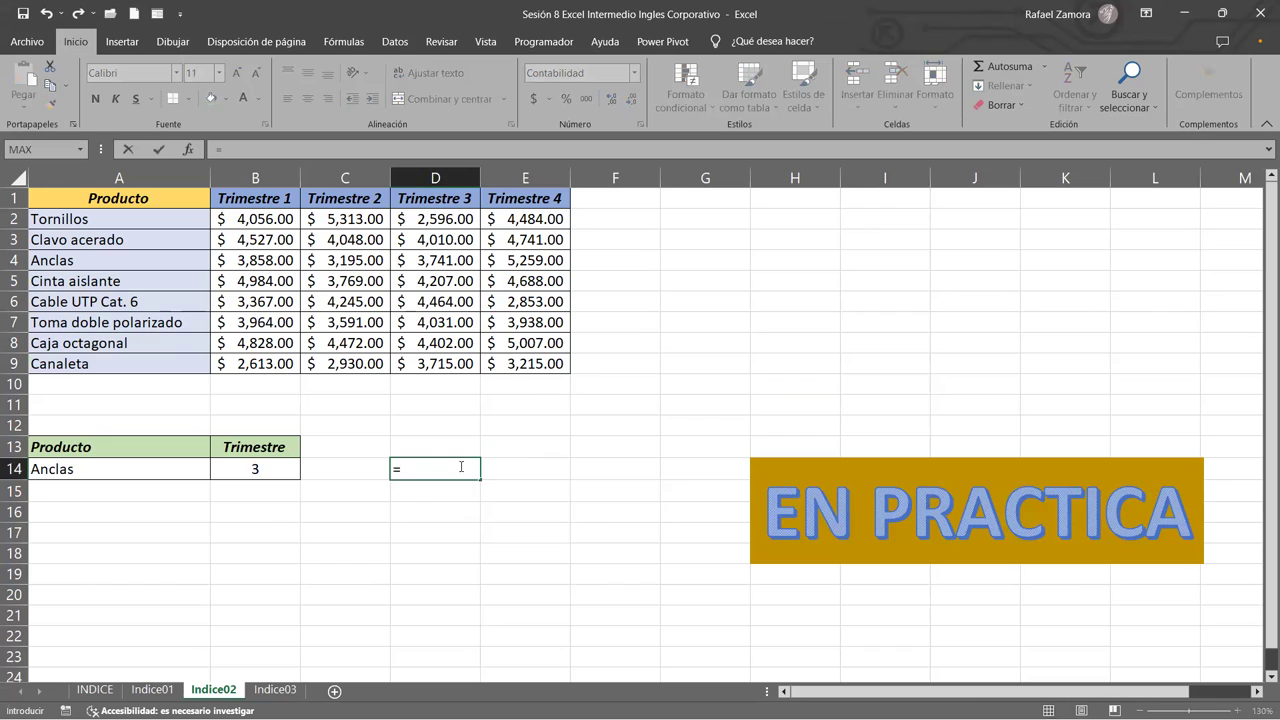
pyautogui.write('indi')
pyautogui.press('Tab')
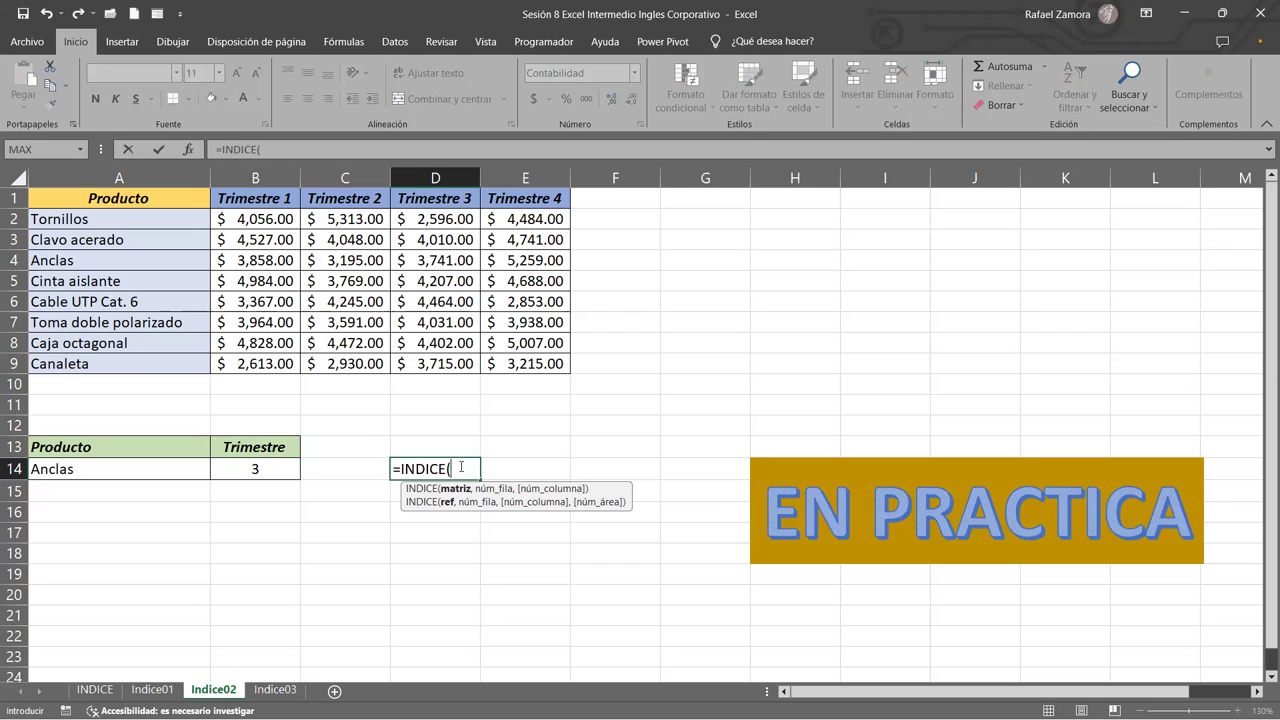
pyautogui.click(319, 521)
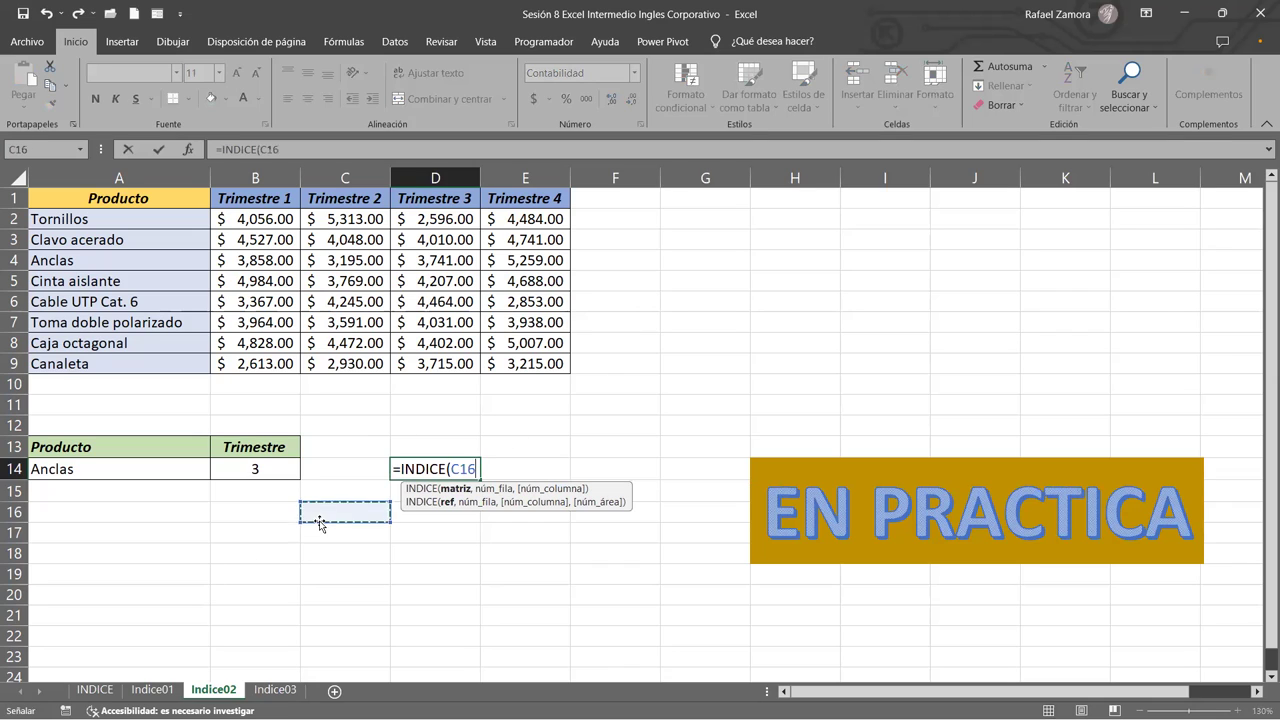
pyautogui.press('Escape')
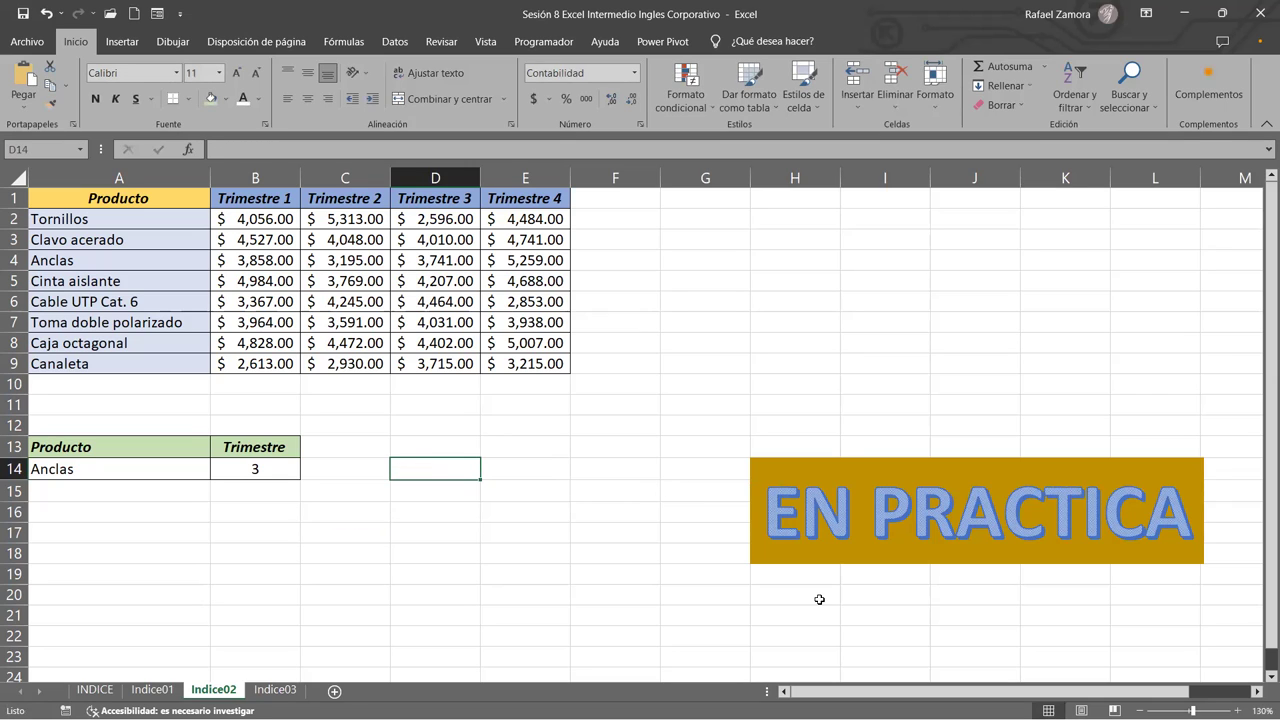
pyautogui.hotkey('ctrl', 'c')
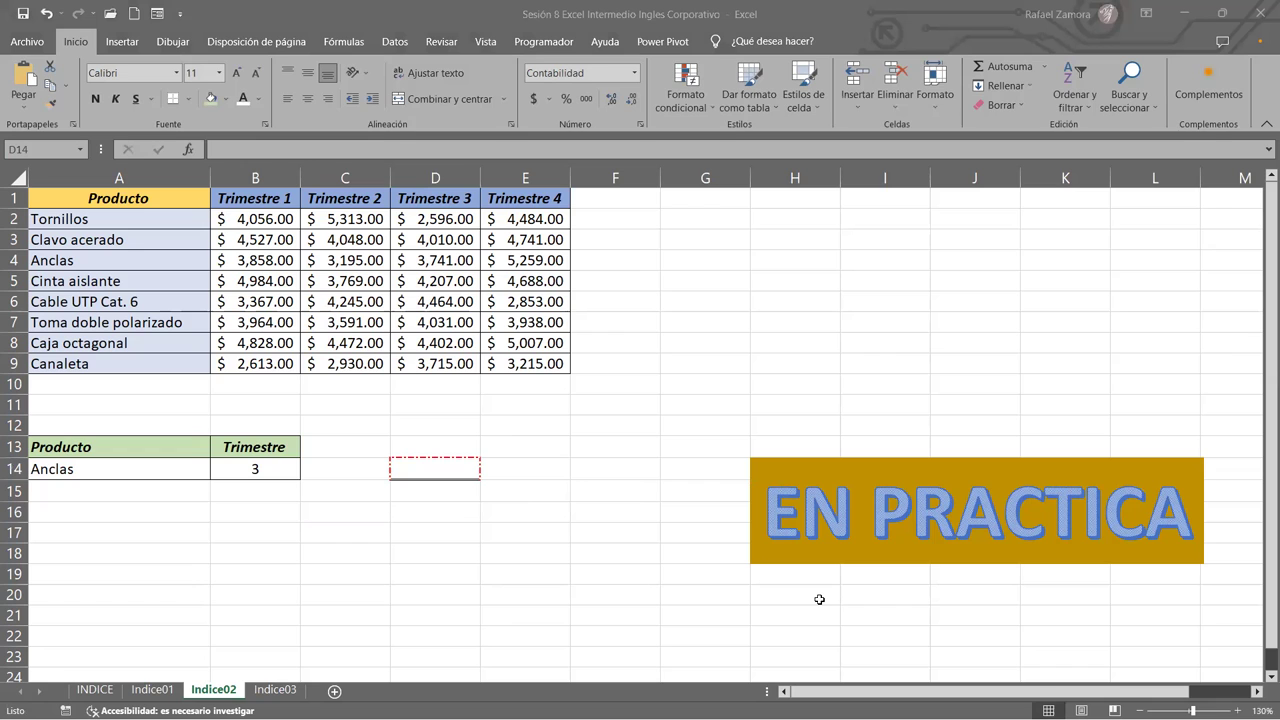